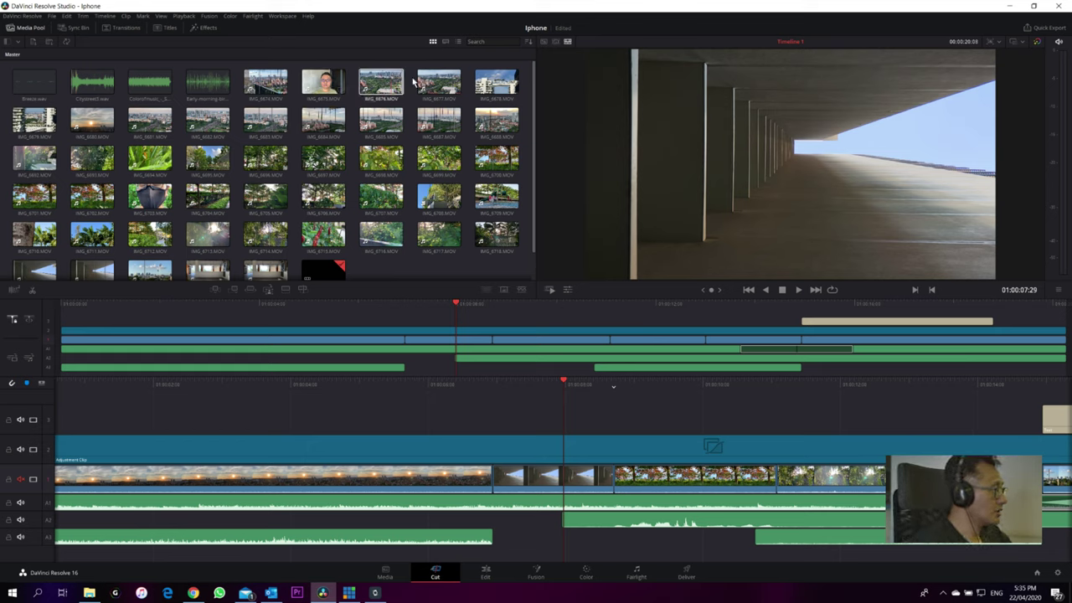
- Load IMG_6678.MOV in the source viewer and mark its in point at 00:00:03:01 and out point at 00:00:06:28
{"action": "left_click", "coordinate": [496, 82]}
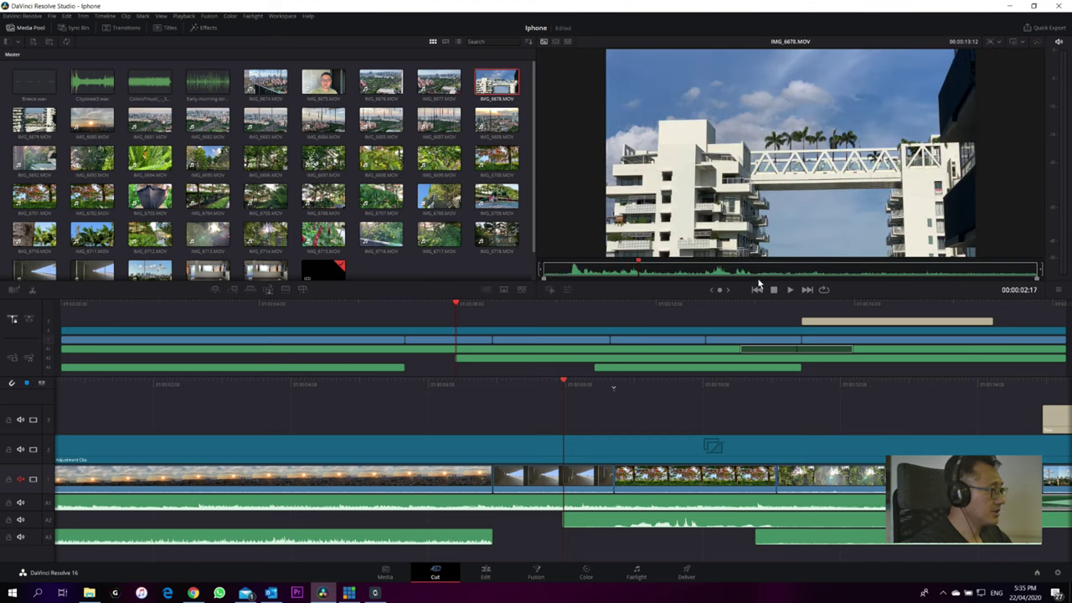
{"action": "left_click", "coordinate": [647, 265]}
{"action": "left_click", "coordinate": [656, 265]}
{"action": "key", "text": "i"}
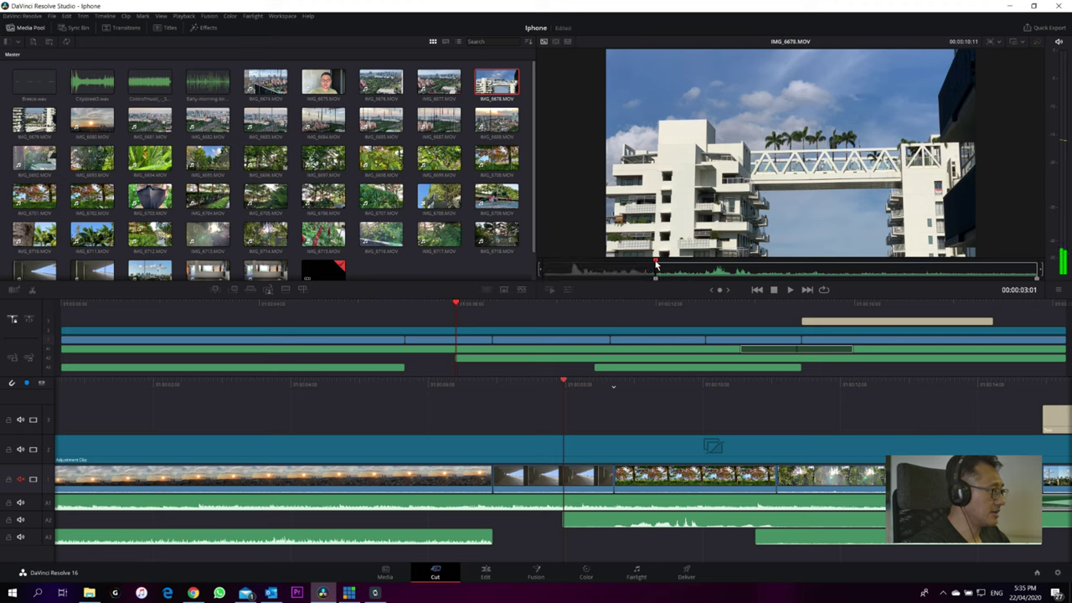
{"action": "left_click", "coordinate": [800, 265]}
{"action": "key", "text": "o"}
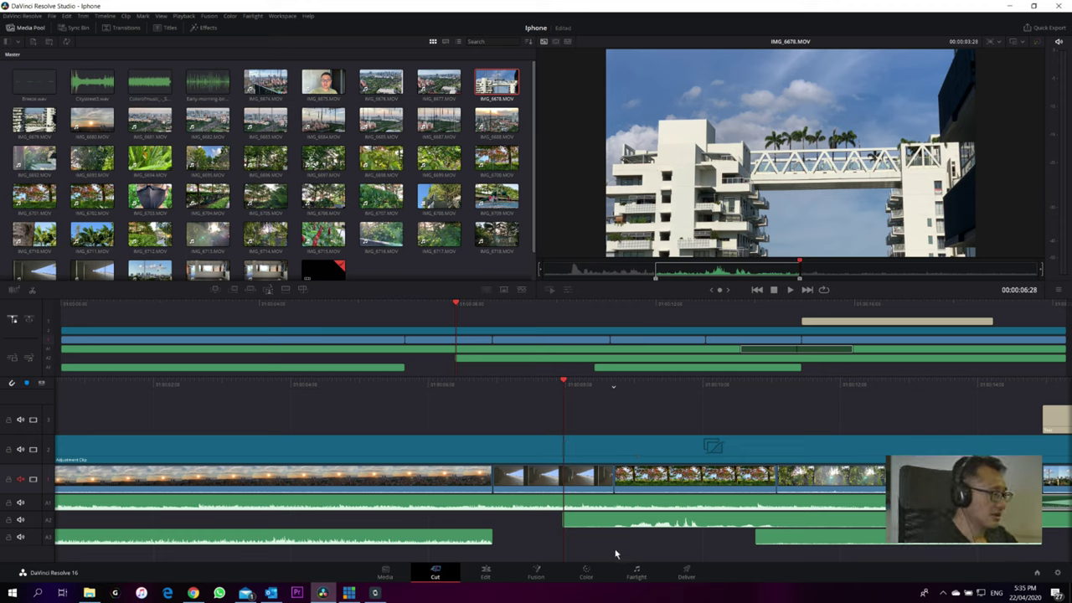
- On the Edit page, load IMG_6674.MOV as the source and set its in point to 00:00:03:24 and out point to 00:00:07:26
{"action": "left_click", "coordinate": [486, 575]}
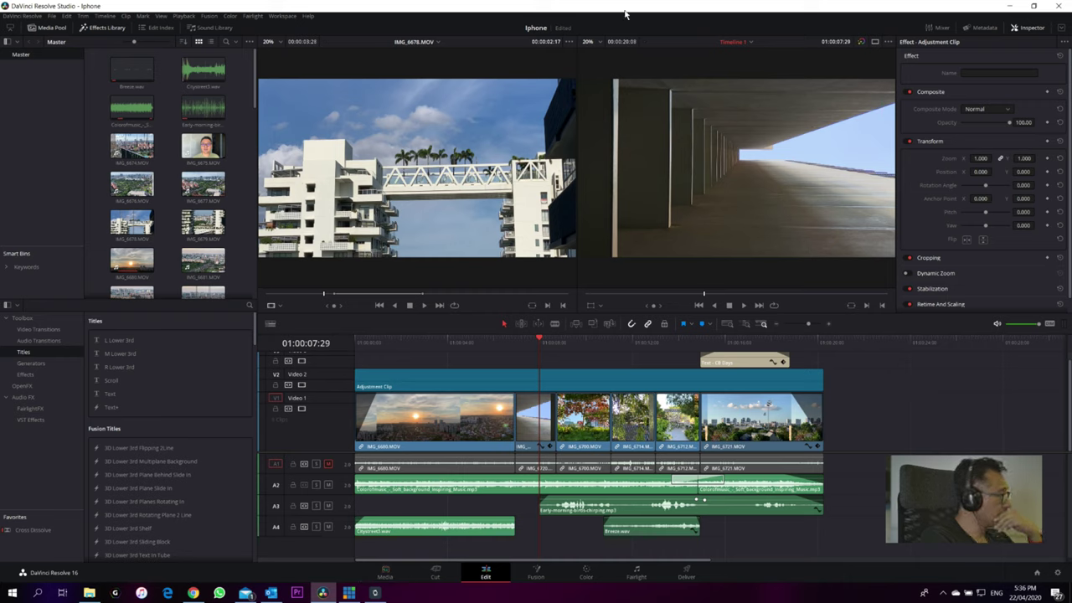
{"action": "left_click", "coordinate": [141, 154]}
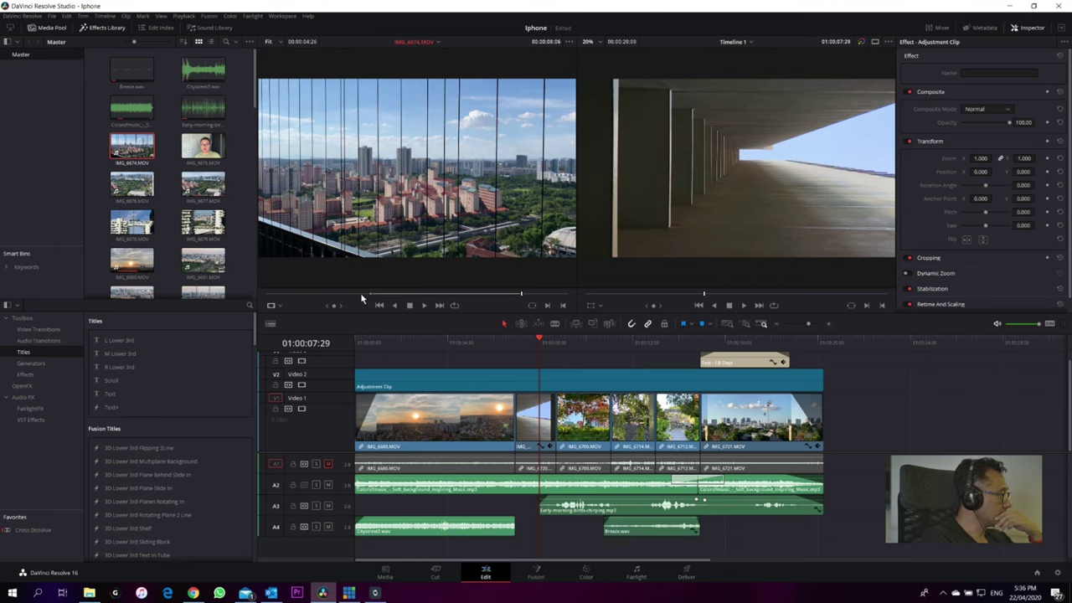
{"action": "left_click_drag", "start_coordinate": [290, 294], "coordinate": [385, 282]}
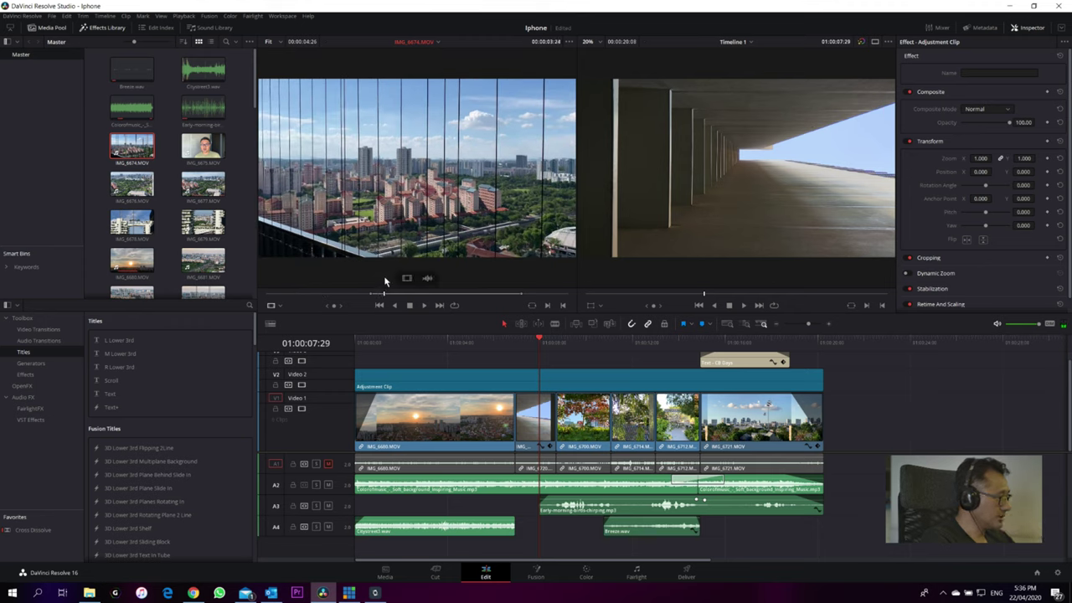
{"action": "left_click_drag", "start_coordinate": [385, 295], "coordinate": [512, 300]}
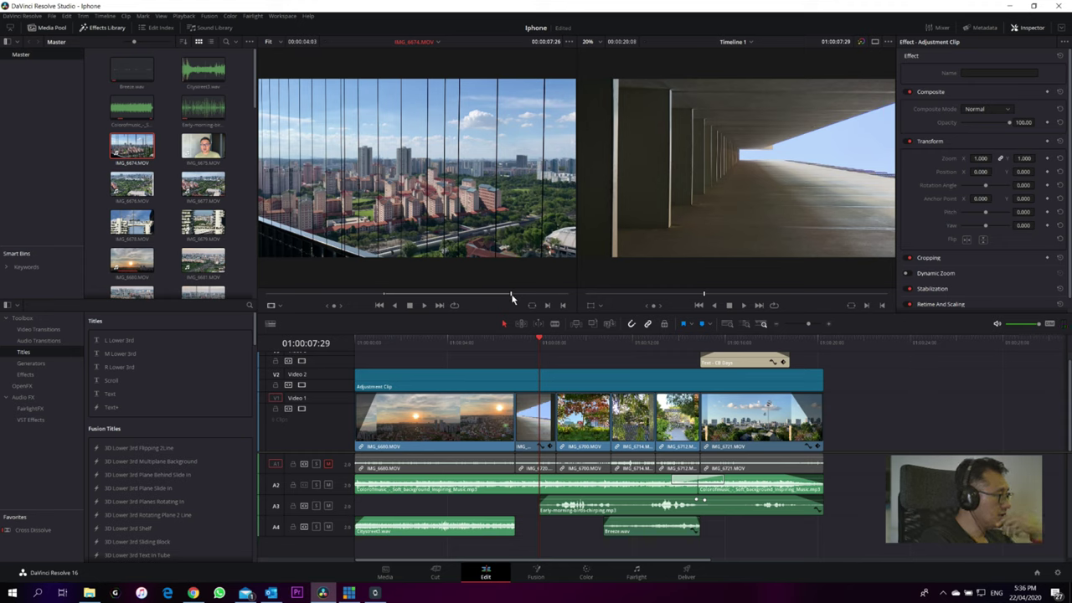
- Try placing the marked IMG_6674.MOV range on Video 1 past the last clip, view it in the timeline, and delete it
{"action": "left_click_drag", "start_coordinate": [462, 172], "coordinate": [888, 423]}
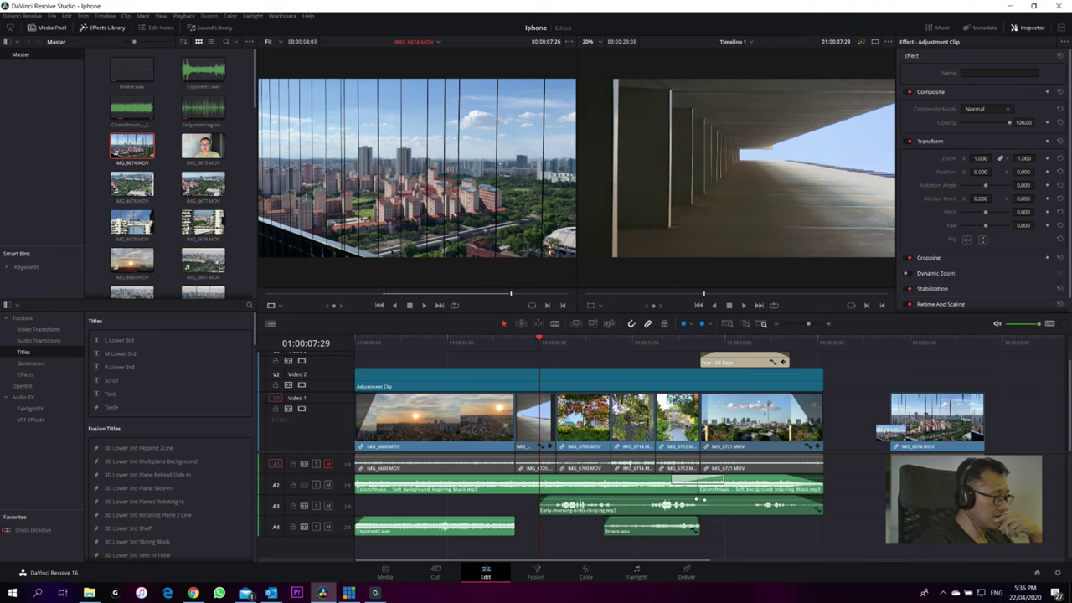
{"action": "left_click", "coordinate": [928, 341]}
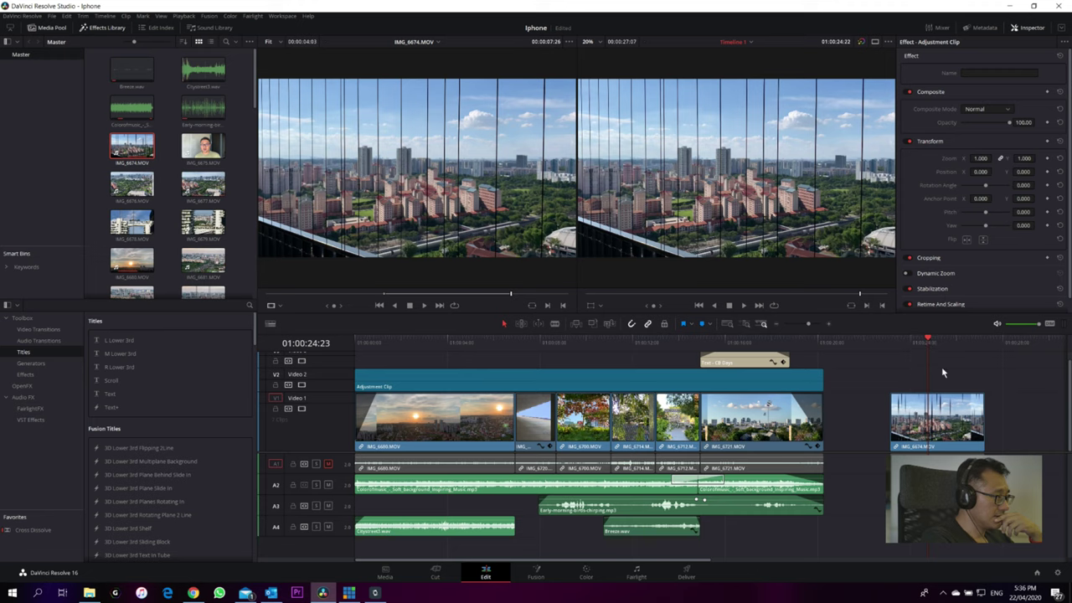
{"action": "left_click", "coordinate": [961, 427]}
{"action": "key", "text": "Delete"}
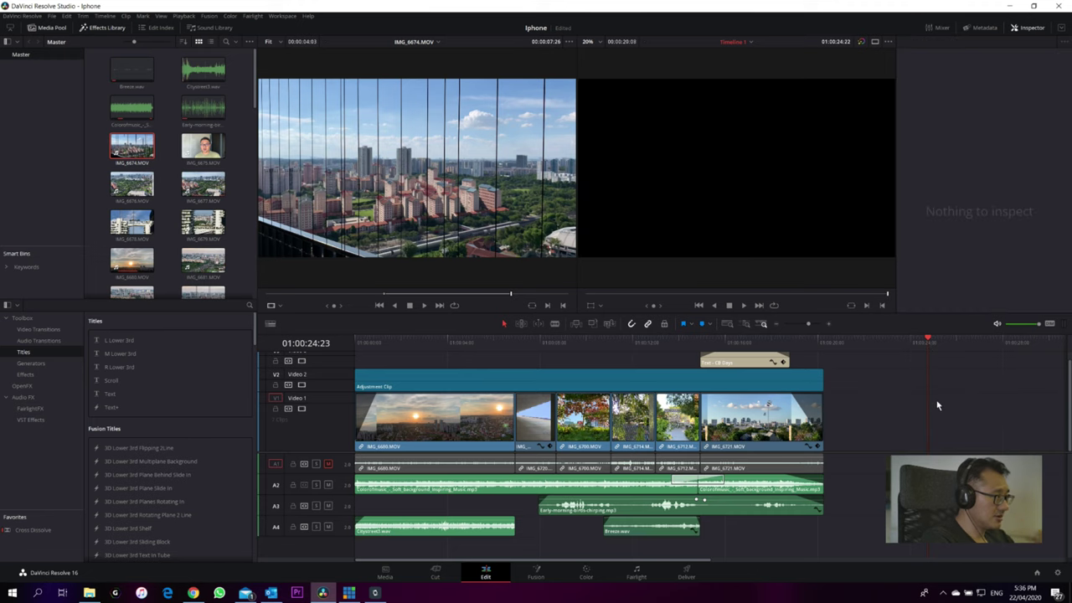
- Examine the adjustment clip's nodes on the Fusion page and the garden path and concrete corridor clips on the Color page
{"action": "left_click", "coordinate": [535, 574]}
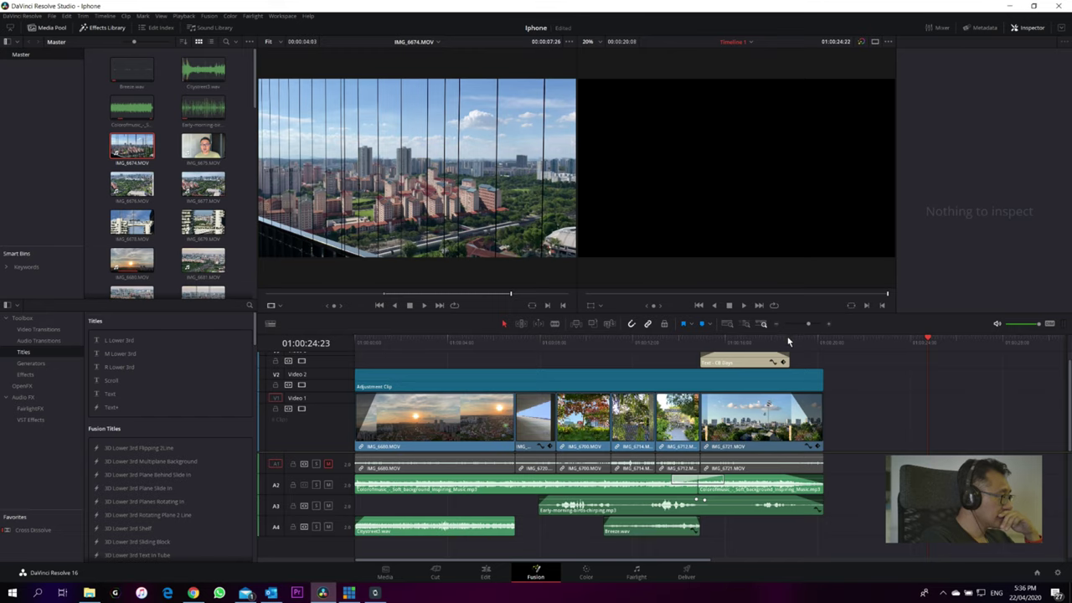
{"action": "left_click", "coordinate": [551, 578]}
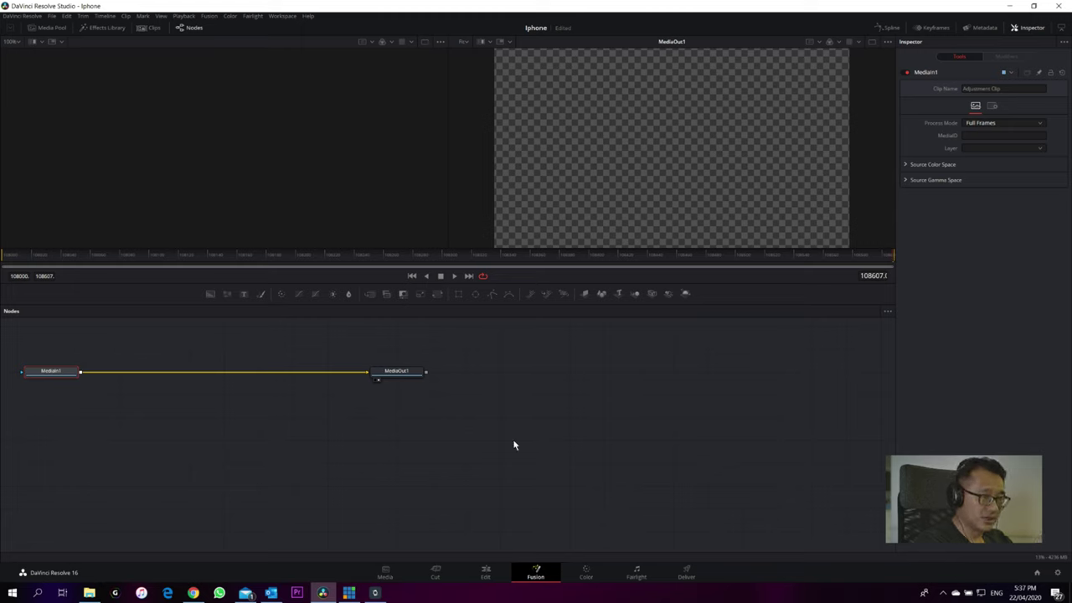
{"action": "left_click", "coordinate": [587, 574]}
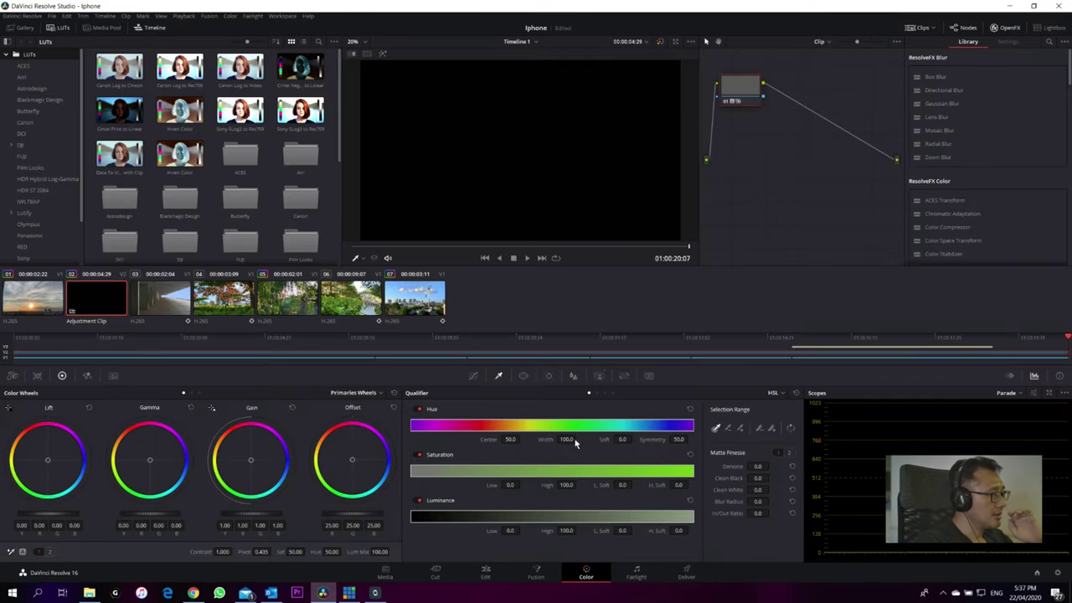
{"action": "left_click", "coordinate": [344, 300]}
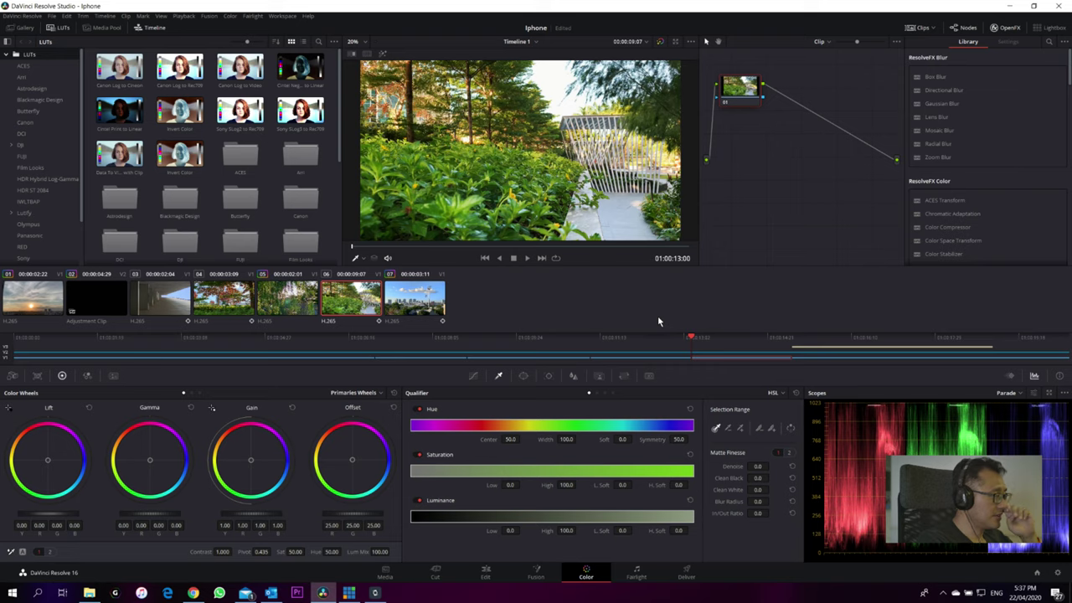
{"action": "left_click", "coordinate": [181, 301]}
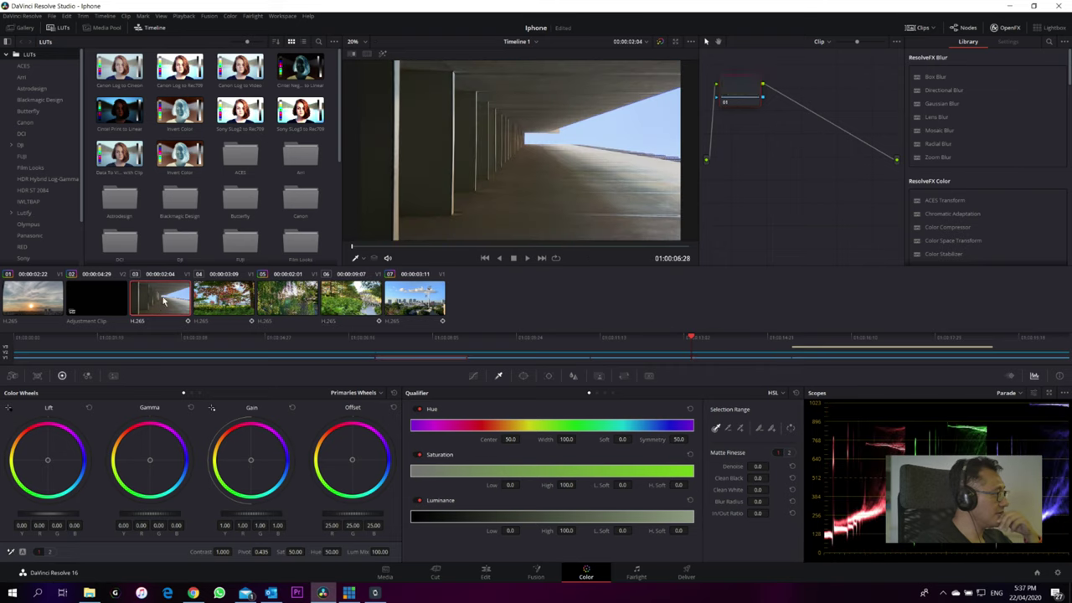
- Scrub the opening sunset clip to 01:00:05:14 and display its custom curves for grading
{"action": "left_click", "coordinate": [50, 303]}
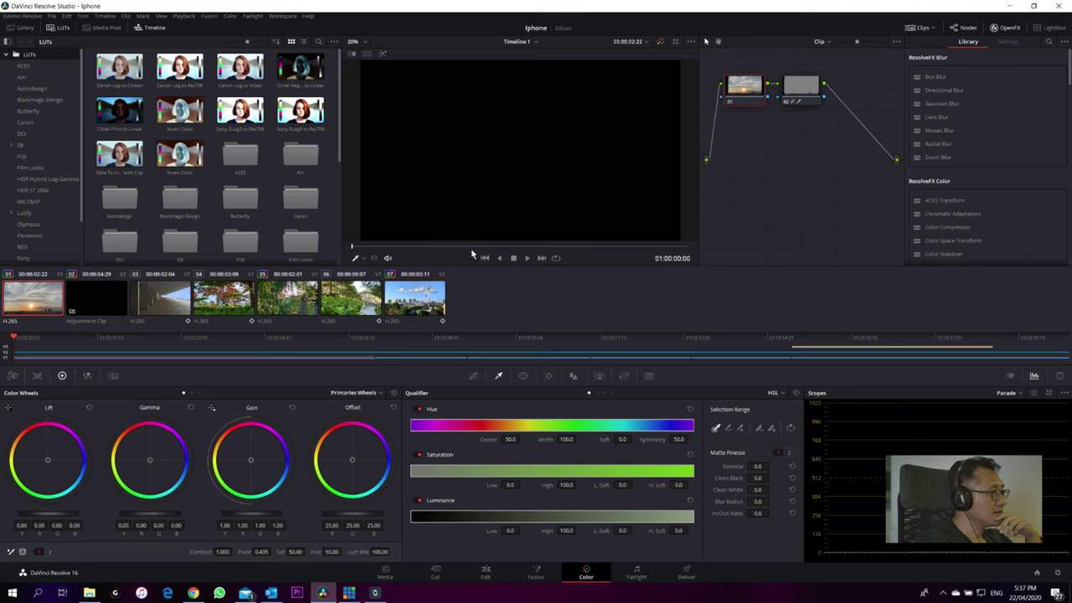
{"action": "left_click_drag", "start_coordinate": [471, 248], "coordinate": [502, 246]}
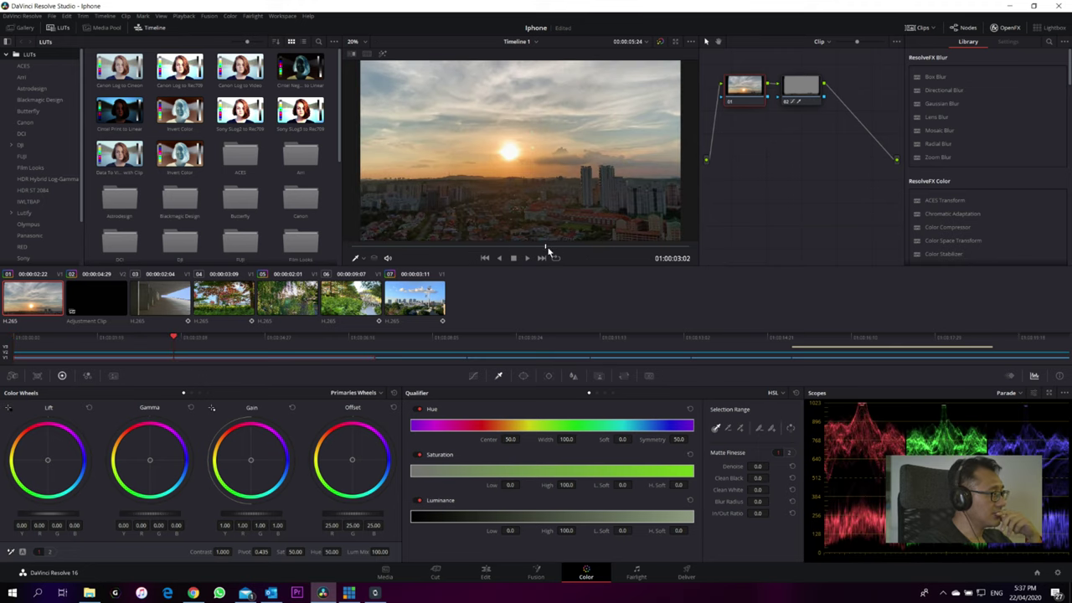
{"action": "left_click", "coordinate": [591, 246]}
{"action": "left_click", "coordinate": [618, 246]}
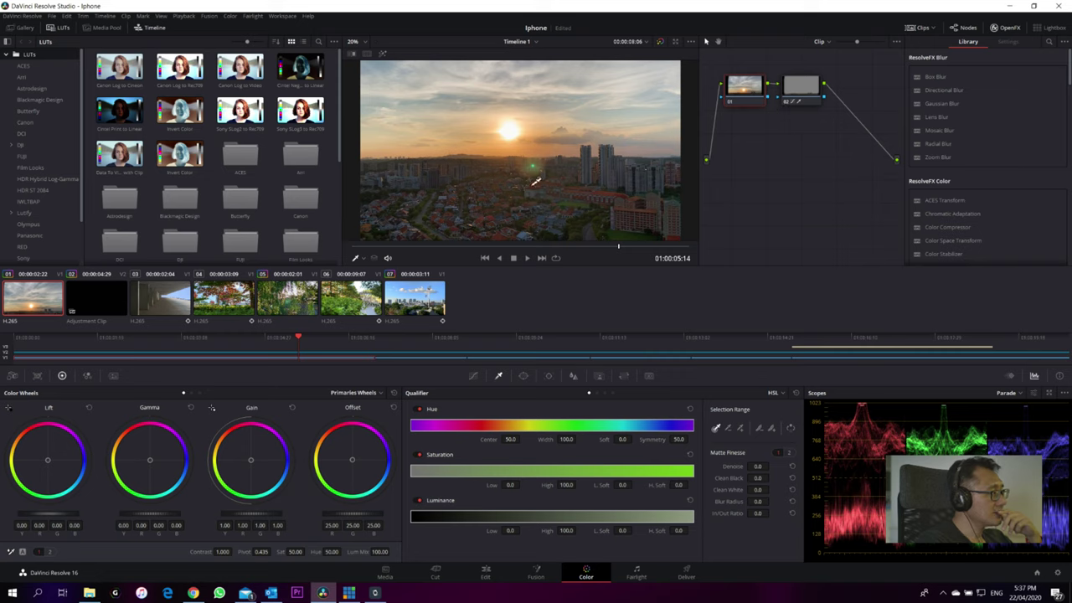
{"action": "left_click", "coordinate": [471, 376]}
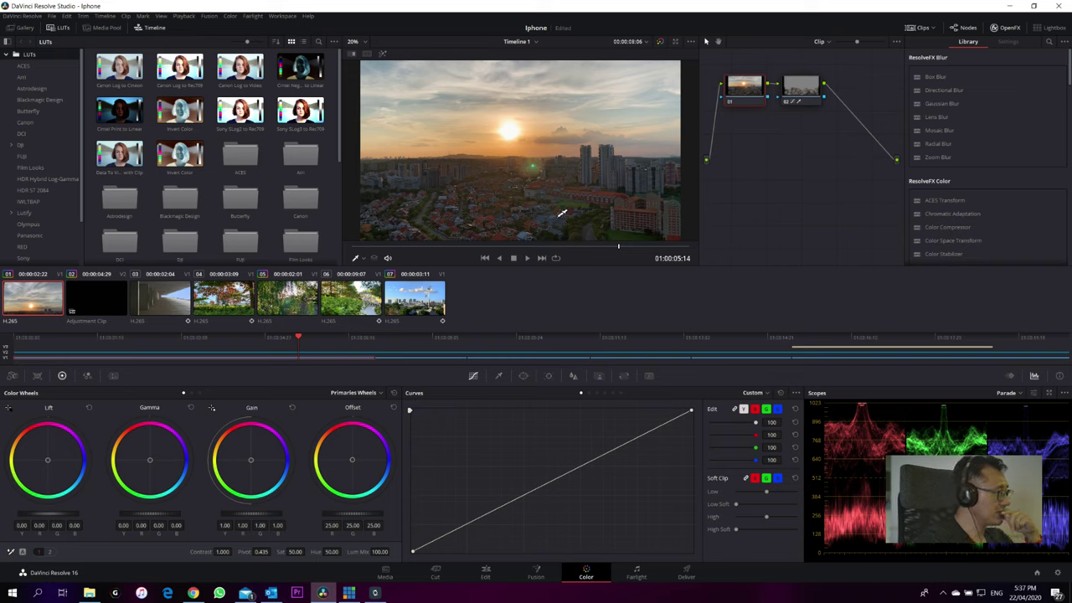
- View the timeline's audio tracks on the Fairlight page and scrub the playhead to 01:00:11:28
{"action": "left_click", "coordinate": [637, 573]}
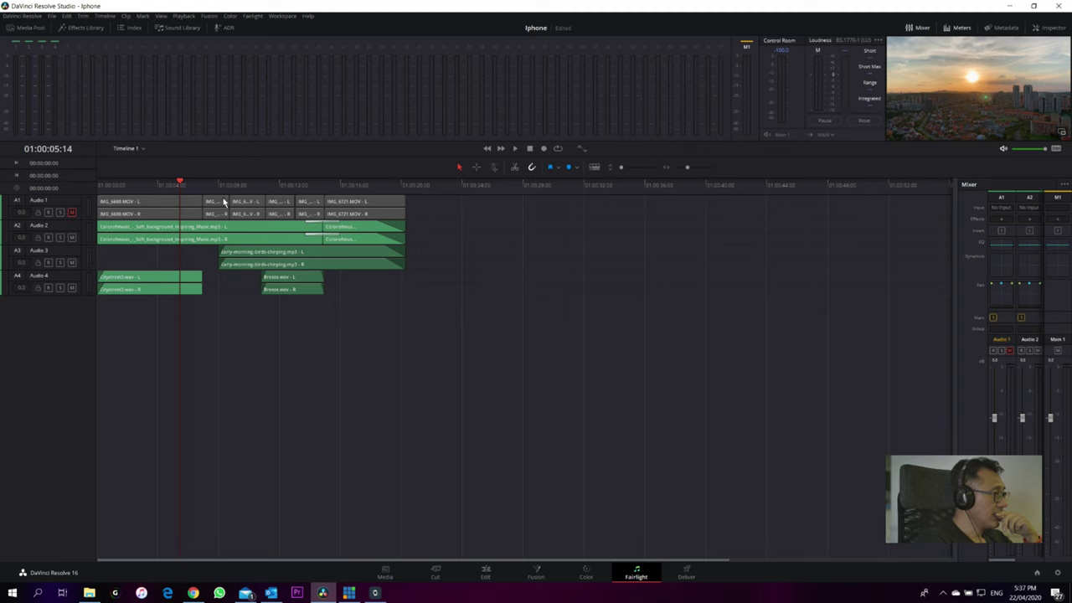
{"action": "left_click_drag", "start_coordinate": [179, 182], "coordinate": [278, 188]}
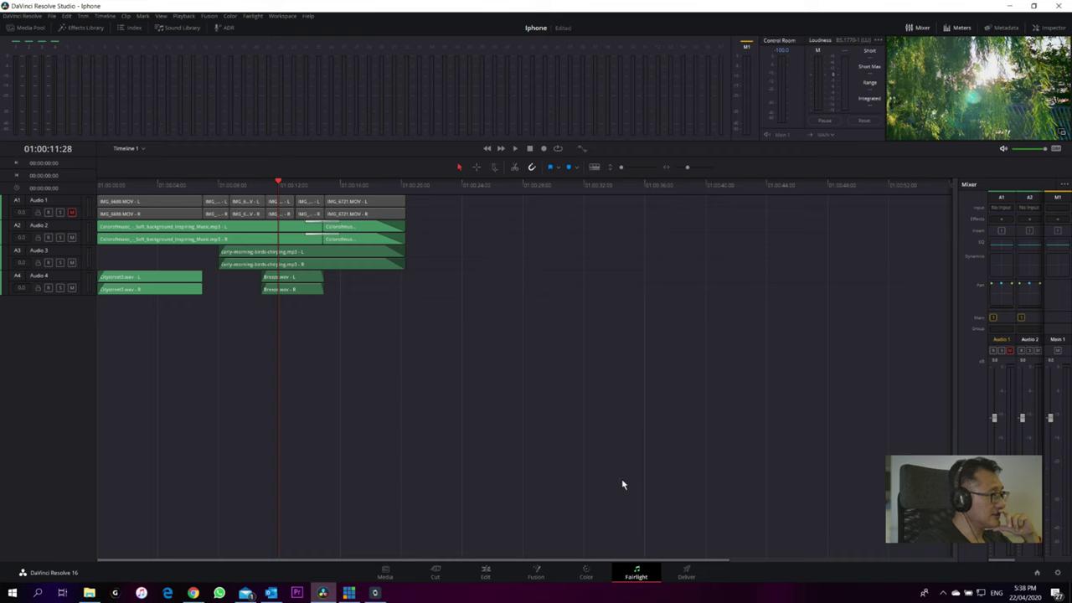
- On the Deliver page, look through the Vimeo, YouTube, H.264 Master and remaining render presets
{"action": "left_click", "coordinate": [686, 573]}
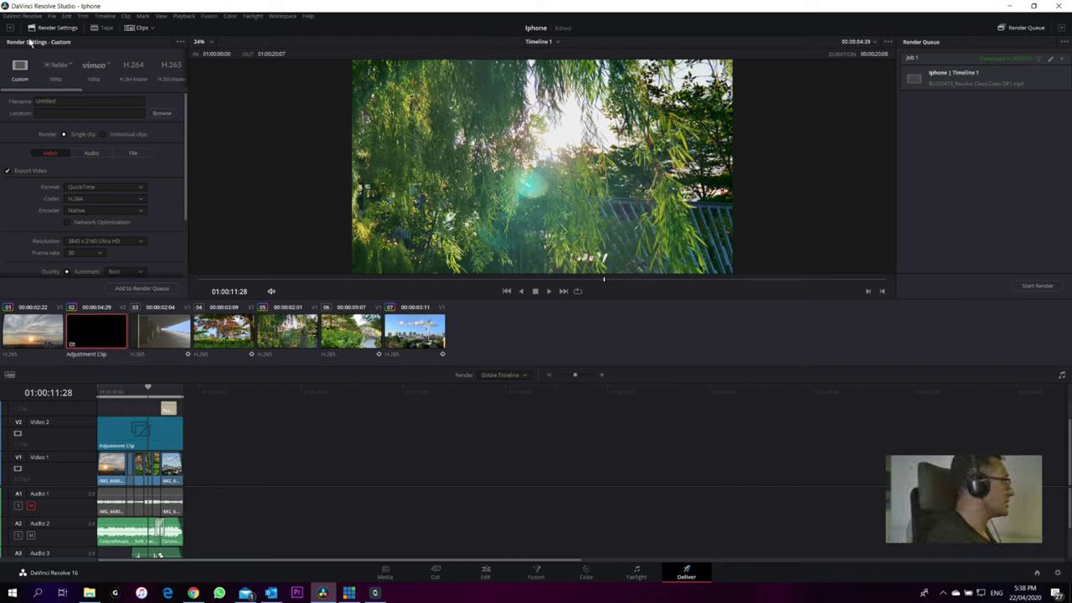
{"action": "left_click", "coordinate": [91, 73]}
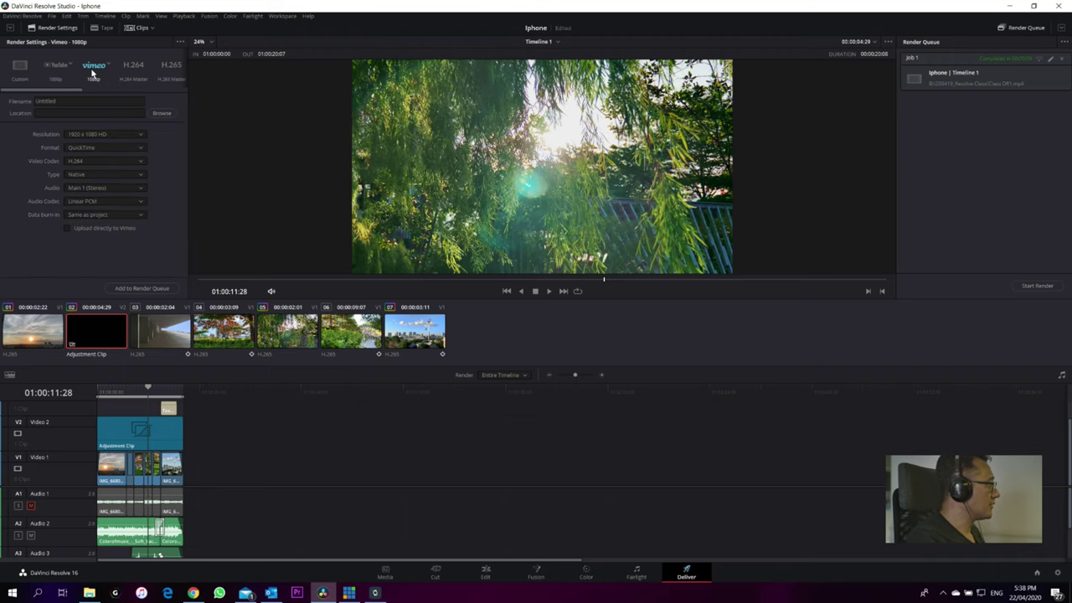
{"action": "left_click", "coordinate": [56, 71]}
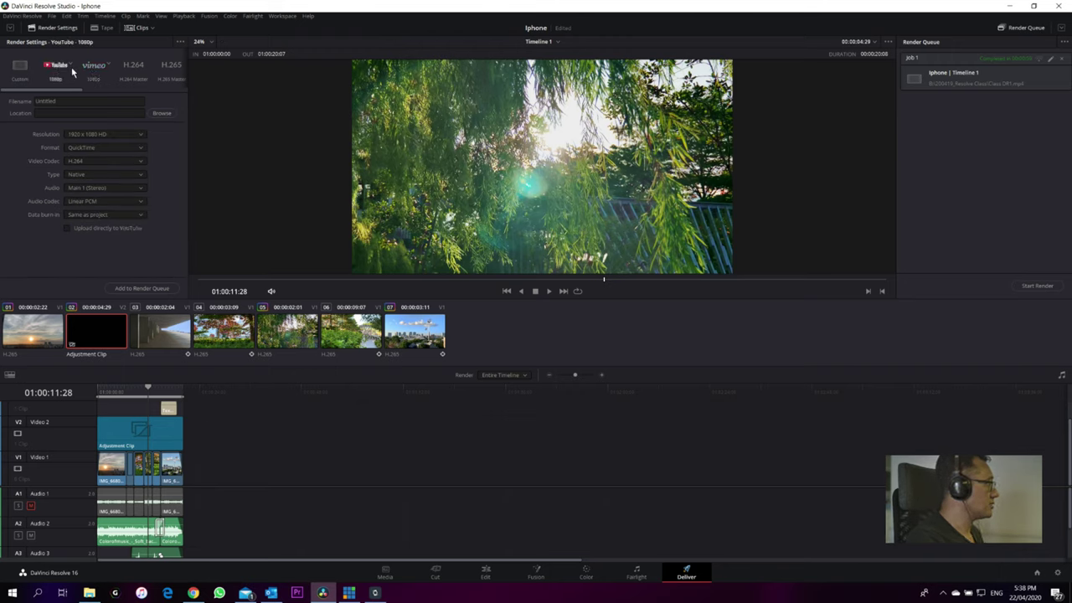
{"action": "left_click", "coordinate": [173, 80]}
{"action": "left_click", "coordinate": [133, 73]}
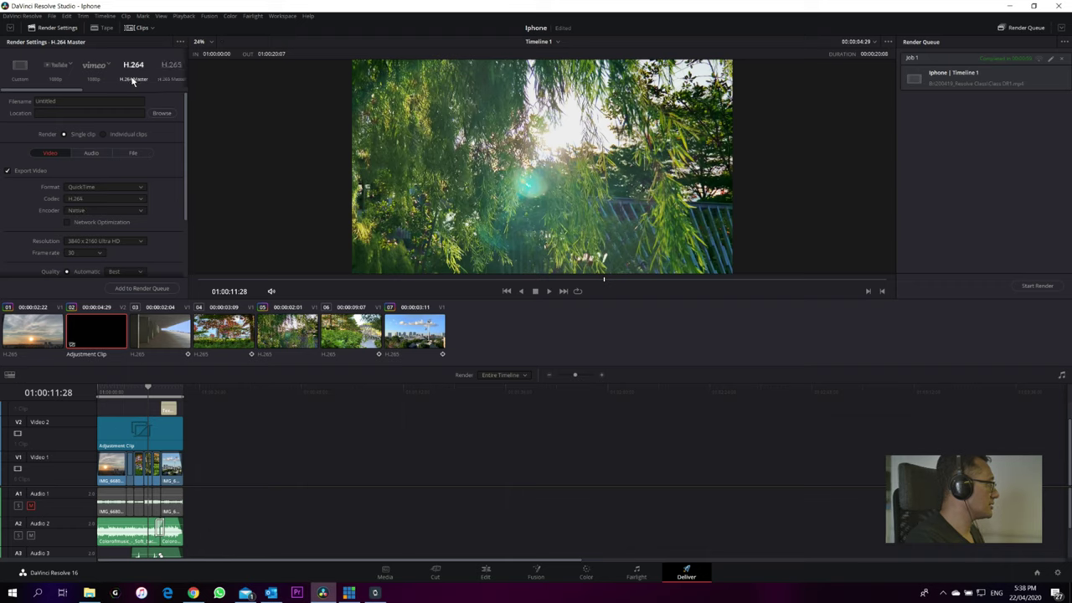
{"action": "left_click_drag", "start_coordinate": [88, 92], "coordinate": [186, 102]}
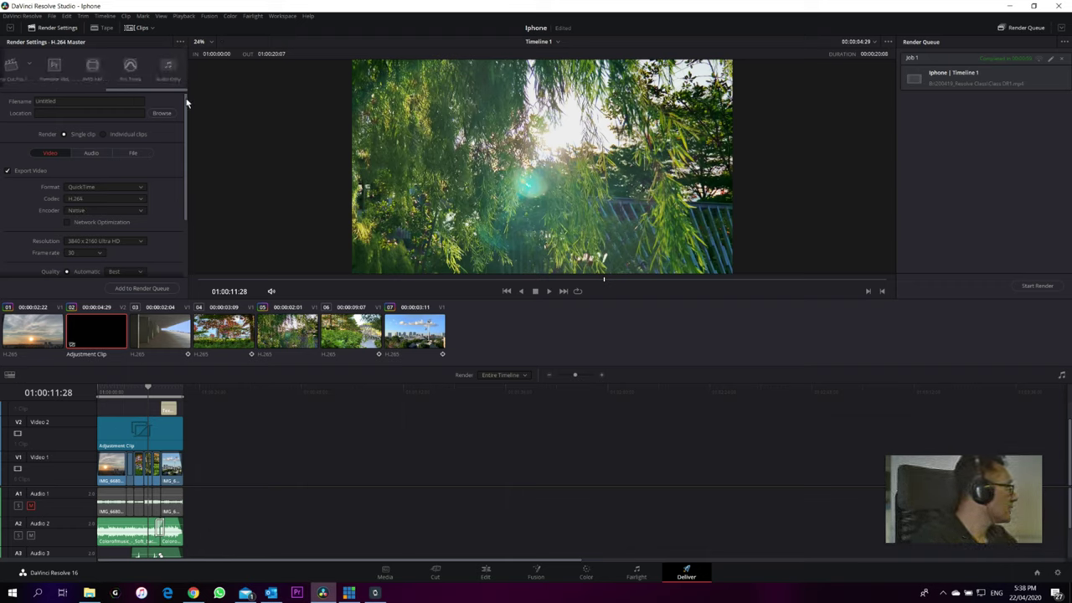
{"action": "left_click_drag", "start_coordinate": [186, 101], "coordinate": [1, 84]}
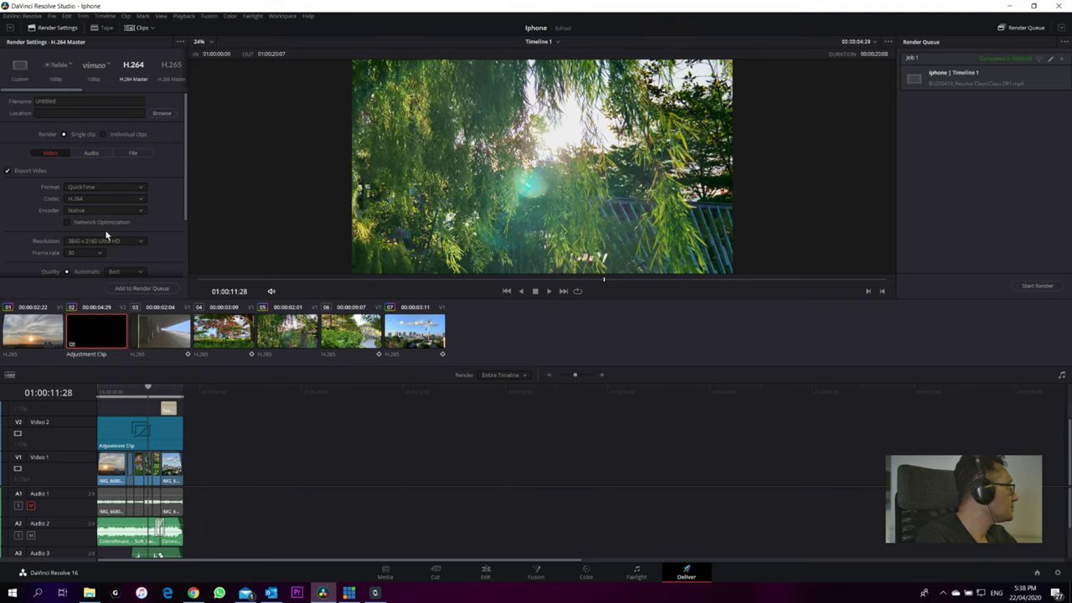
- Create a new project named CB Days from the Project Manager, saving the open Iphone project's changes
{"action": "left_click", "coordinate": [1037, 572]}
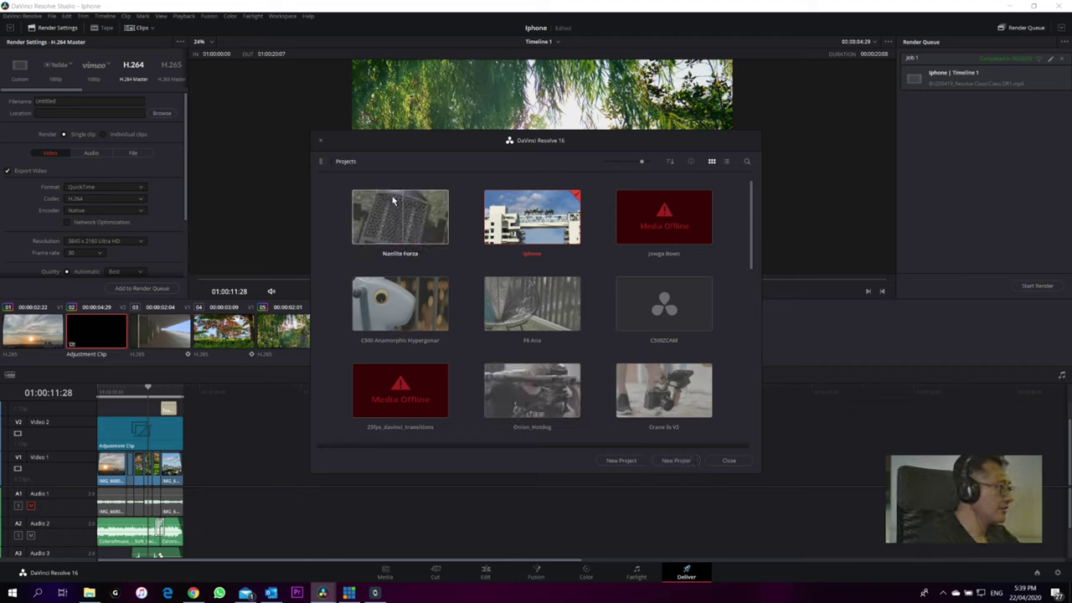
{"action": "left_click", "coordinate": [622, 461]}
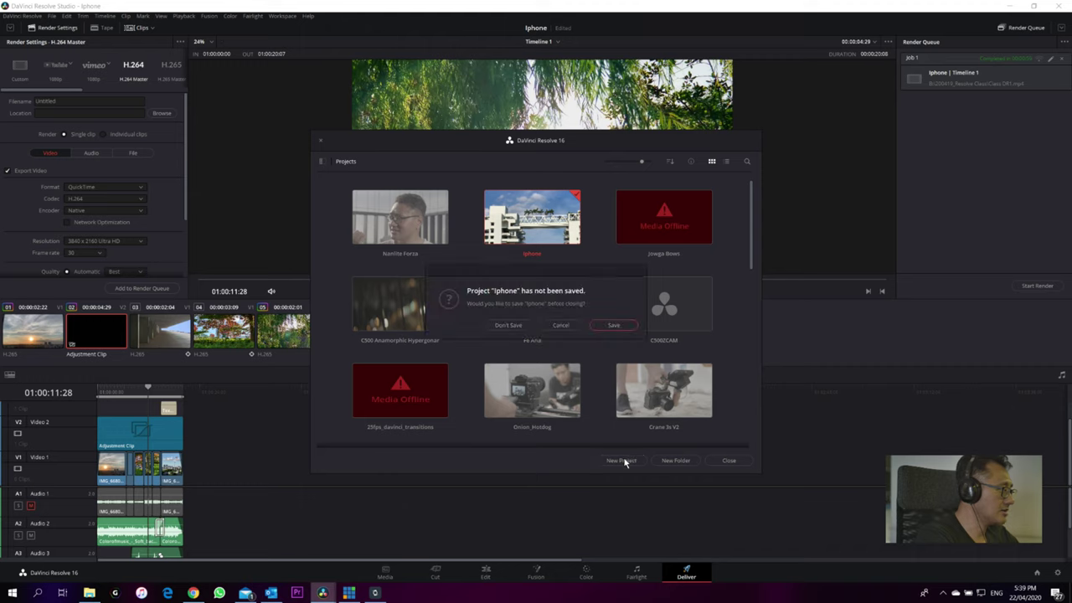
{"action": "left_click", "coordinate": [597, 325]}
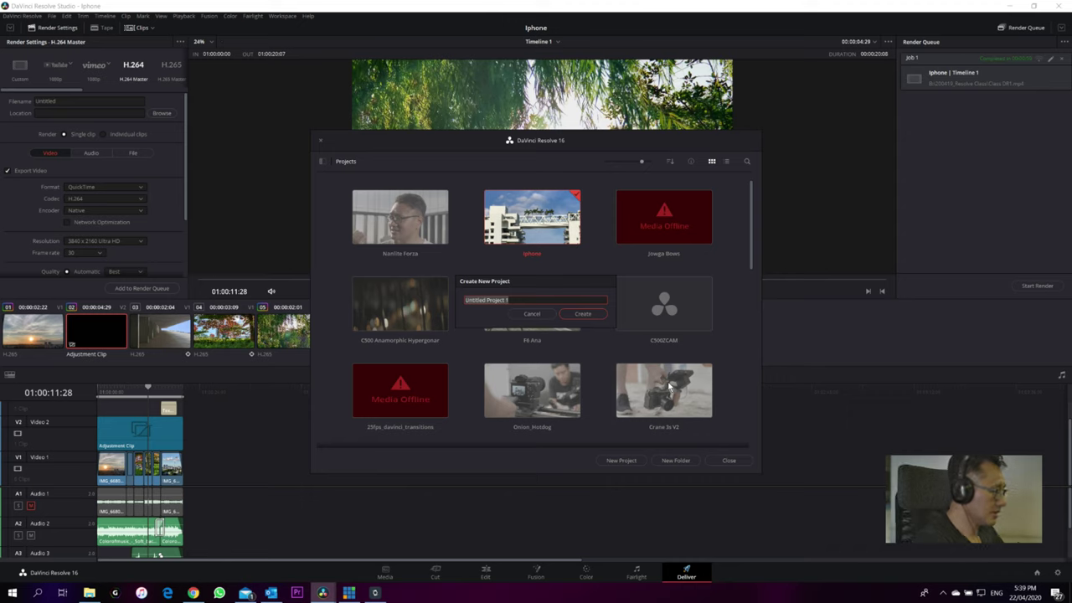
{"action": "type", "text": "CB Days"}
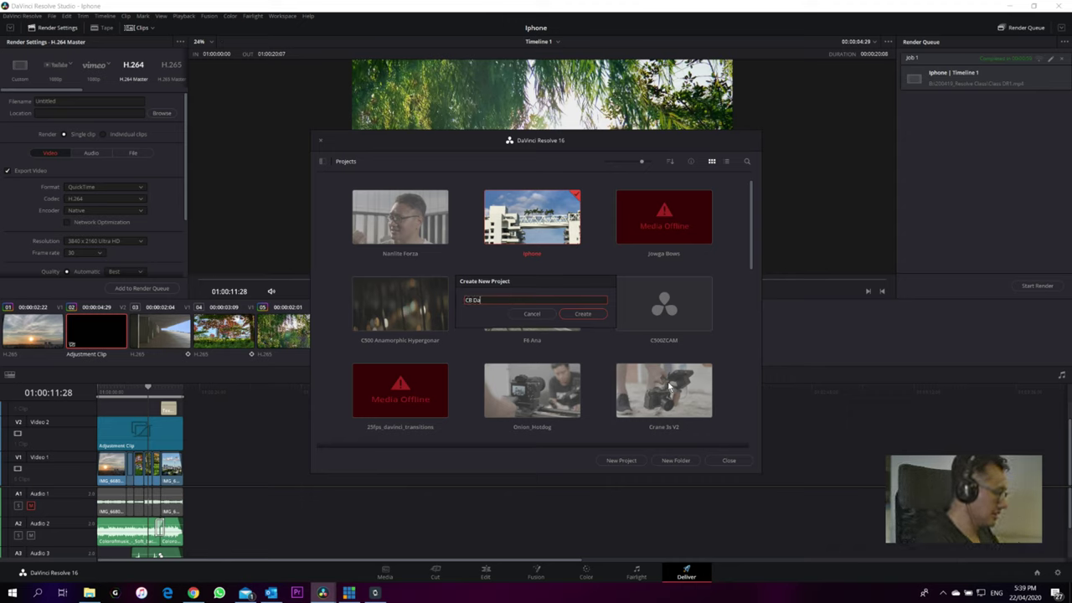
{"action": "key", "text": "Return"}
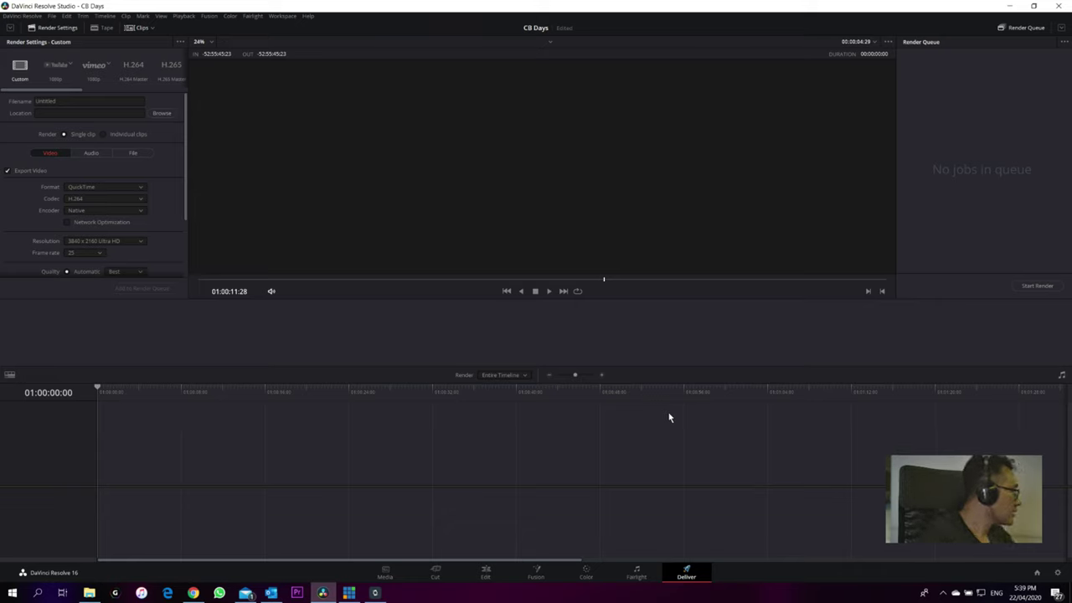
- Show the Media page, switch to File Explorer and open the CLASS MAT folder inside 200419_Resolve Class
{"action": "left_click", "coordinate": [394, 572]}
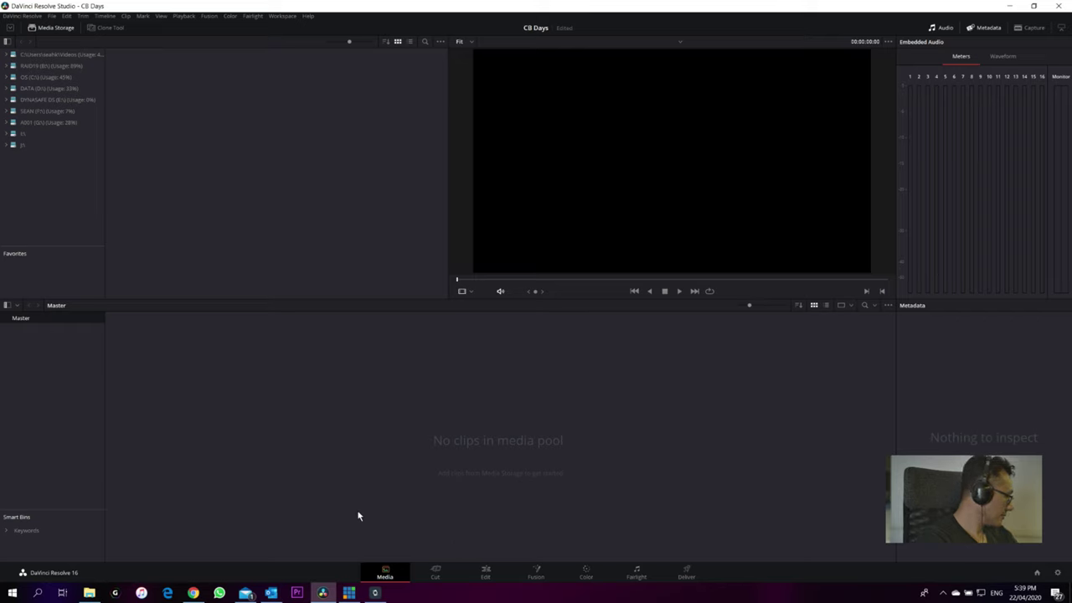
{"action": "mouse_move", "coordinate": [194, 593]}
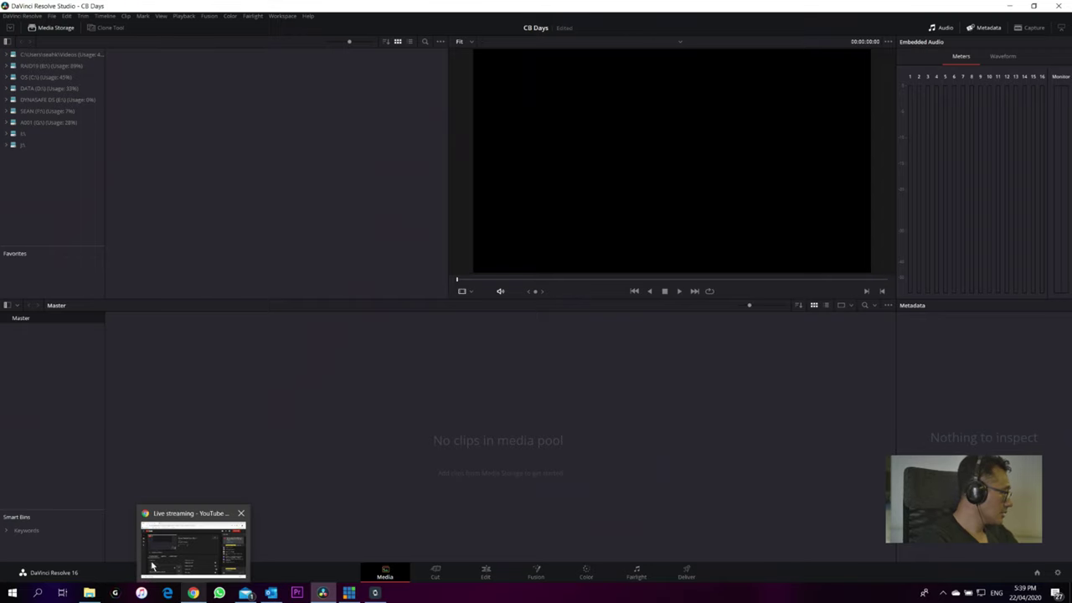
{"action": "mouse_move", "coordinate": [155, 563]}
{"action": "left_click", "coordinate": [89, 593]}
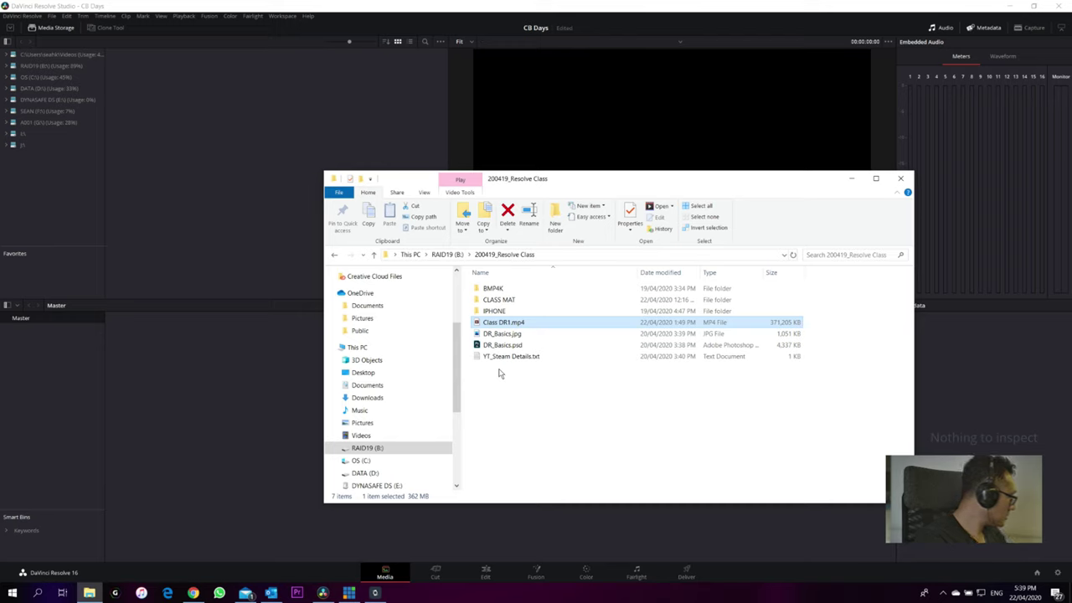
{"action": "left_click", "coordinate": [520, 299]}
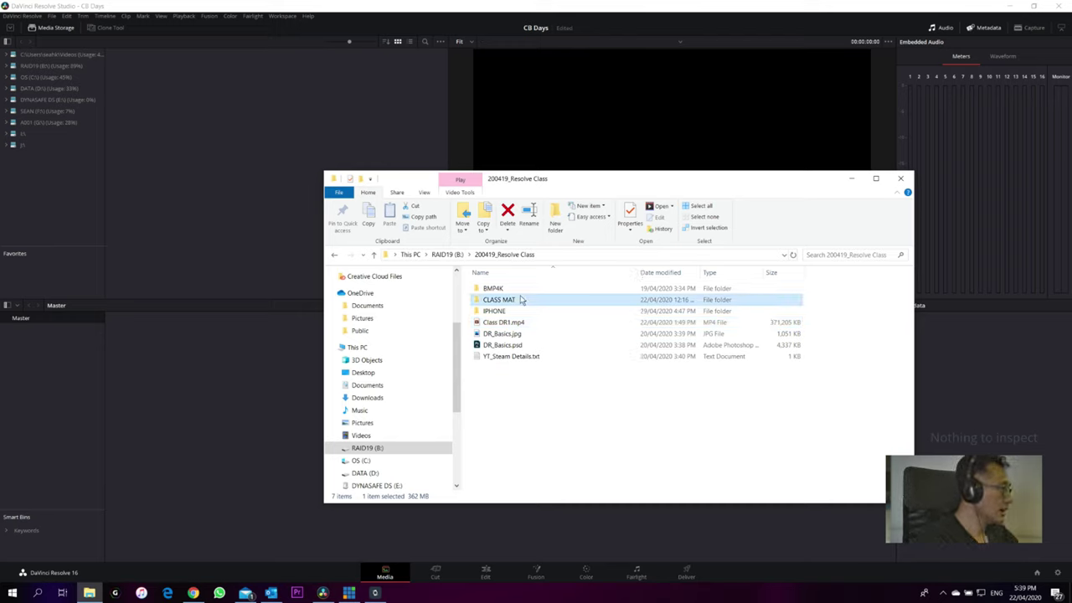
{"action": "double_click", "coordinate": [520, 299]}
{"action": "key", "text": "BackSpace"}
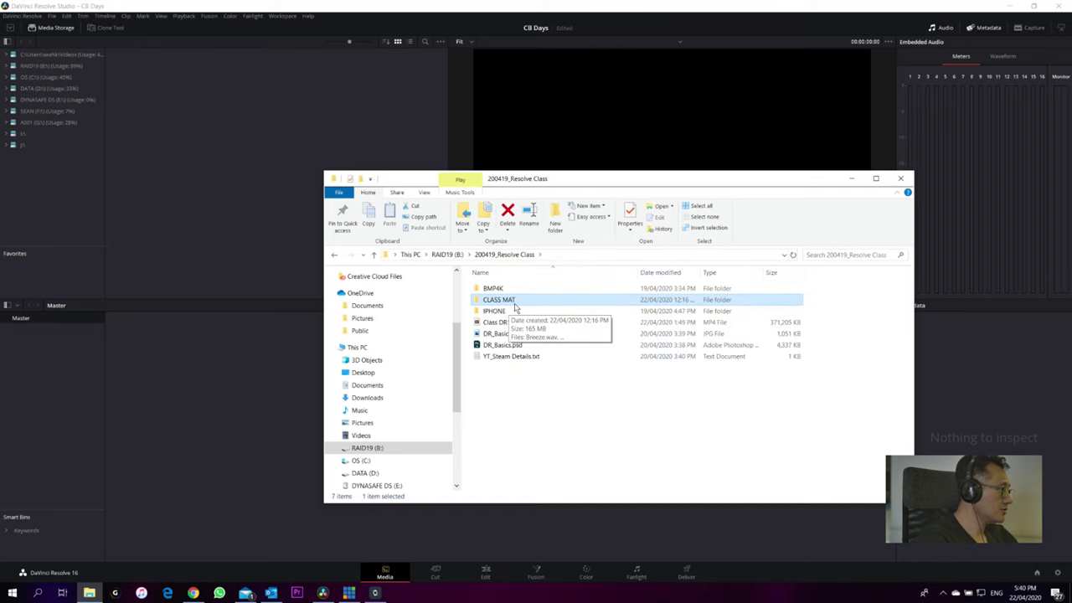
{"action": "double_click", "coordinate": [515, 301]}
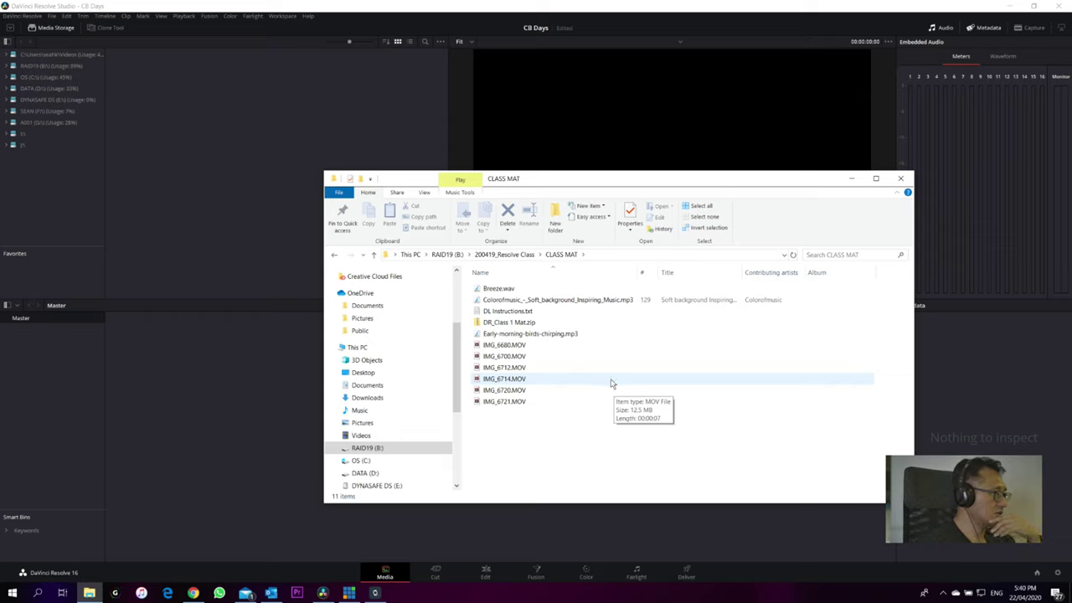
- Delete DR_Class 1 Mat.zip from the CLASS MAT folder
{"action": "left_click_drag", "start_coordinate": [611, 449], "coordinate": [519, 286]}
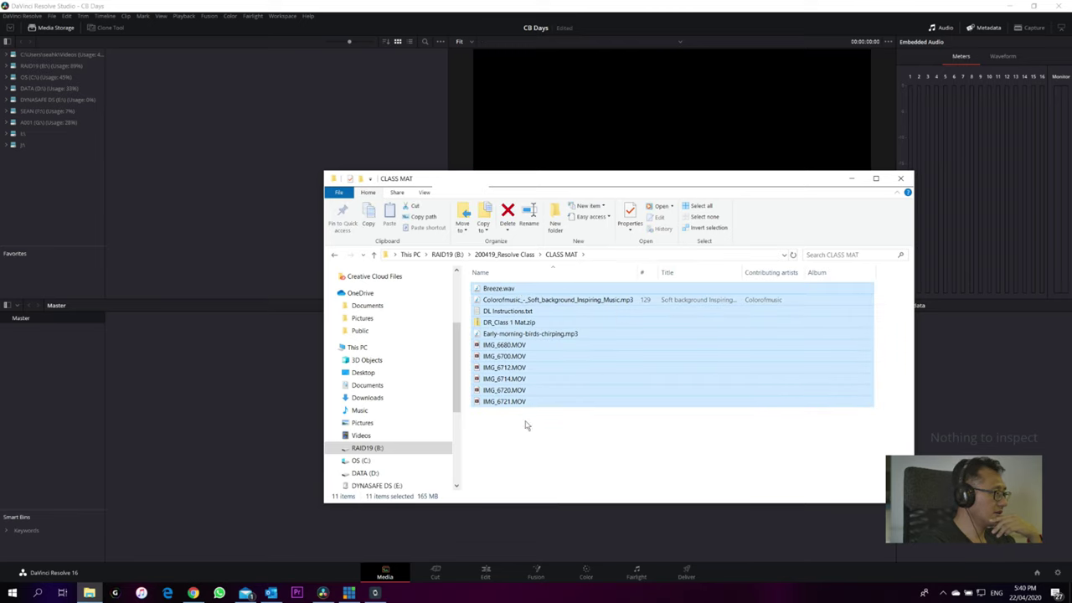
{"action": "left_click", "coordinate": [526, 442]}
{"action": "left_click", "coordinate": [512, 325]}
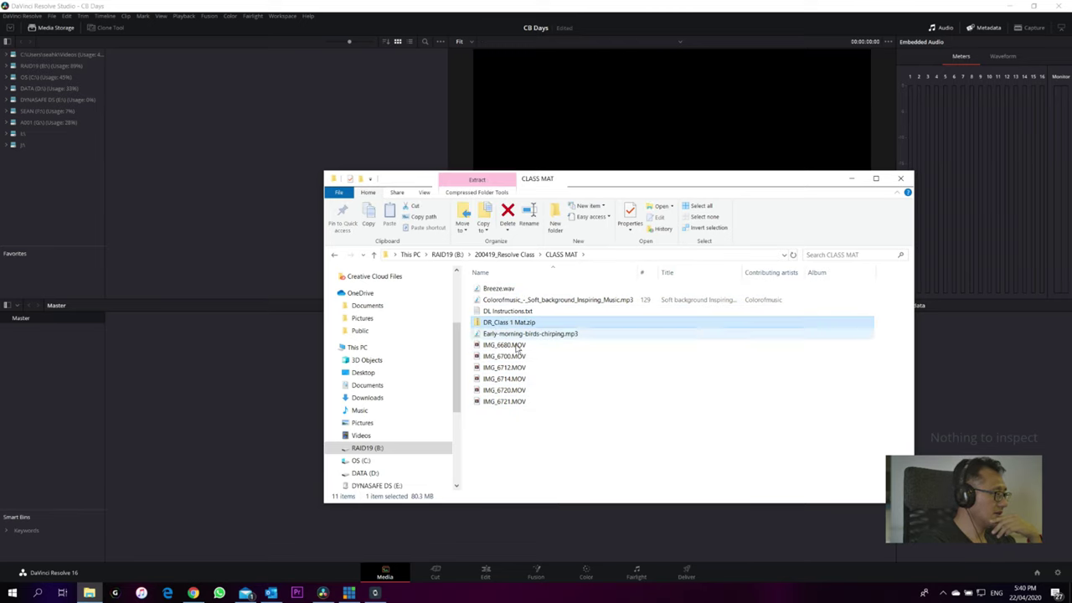
{"action": "key", "text": "Delete"}
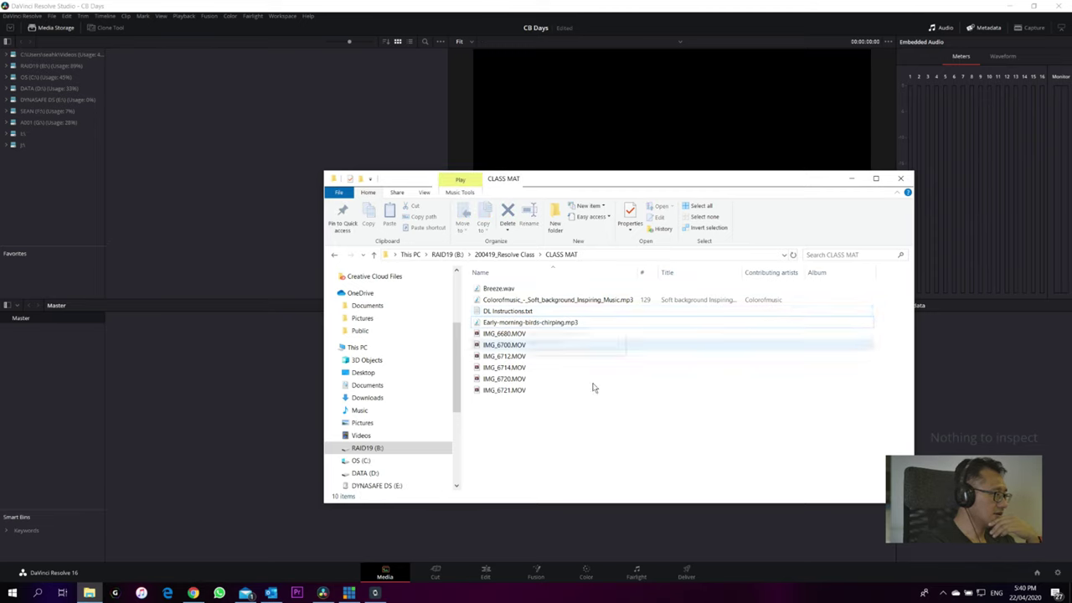
- Import every CLASS MAT file except DL Instructions.txt into the DaVinci Resolve media pool, changing the timeline frame rate to match the clips
{"action": "left_click_drag", "start_coordinate": [608, 450], "coordinate": [504, 292]}
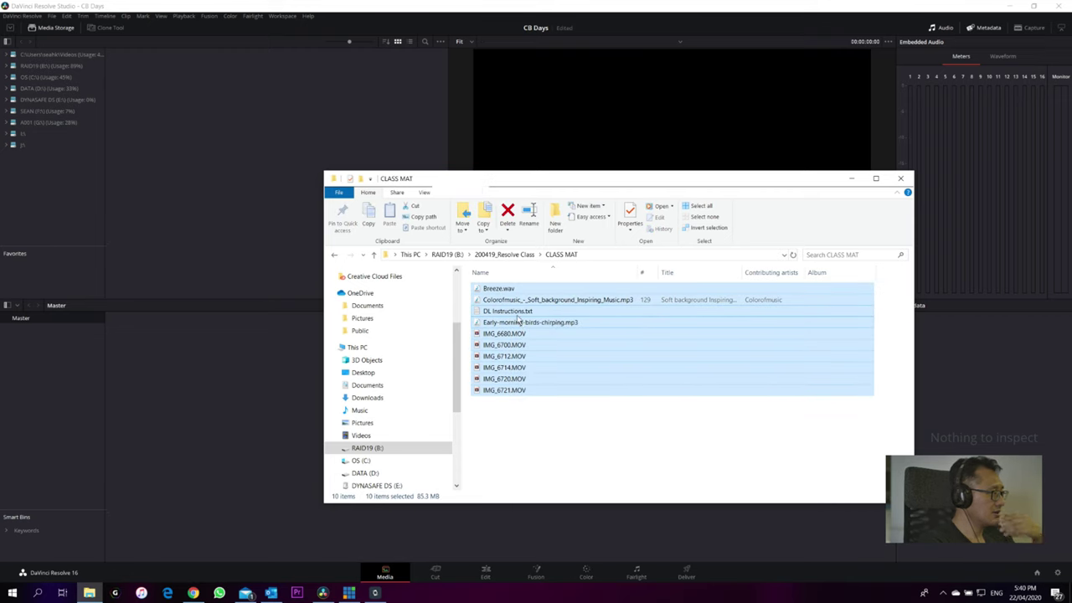
{"action": "left_click", "coordinate": [517, 312], "text": "ctrl"}
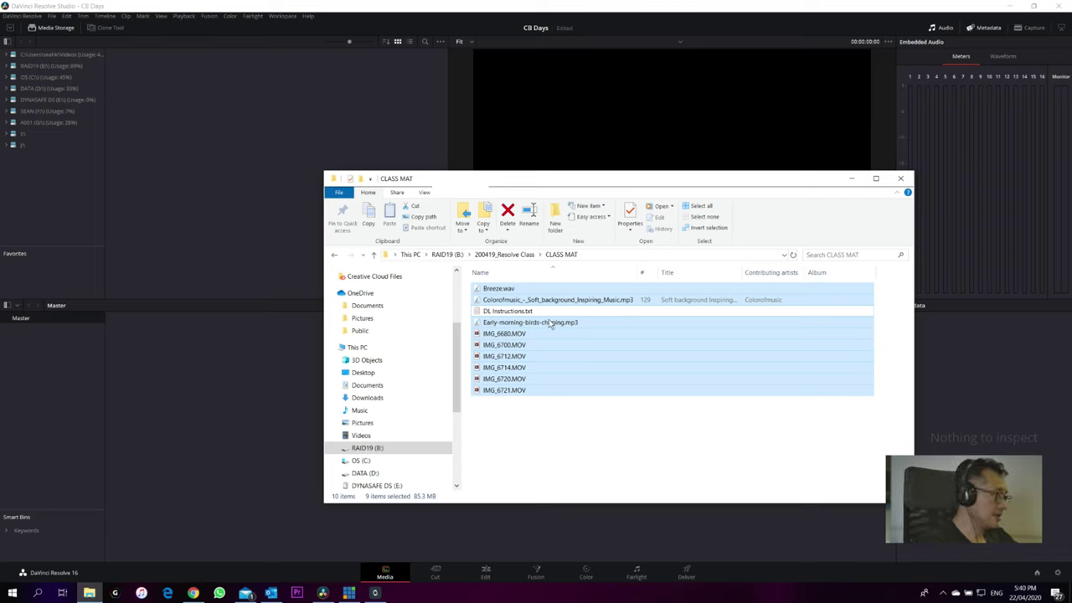
{"action": "left_click_drag", "start_coordinate": [527, 355], "coordinate": [195, 408]}
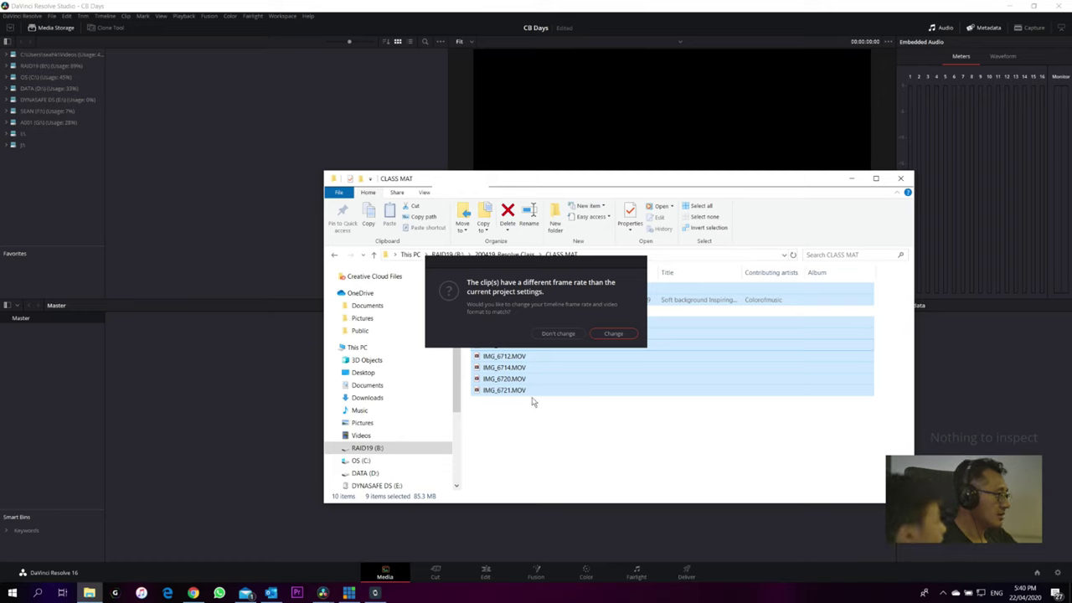
{"action": "left_click", "coordinate": [602, 333]}
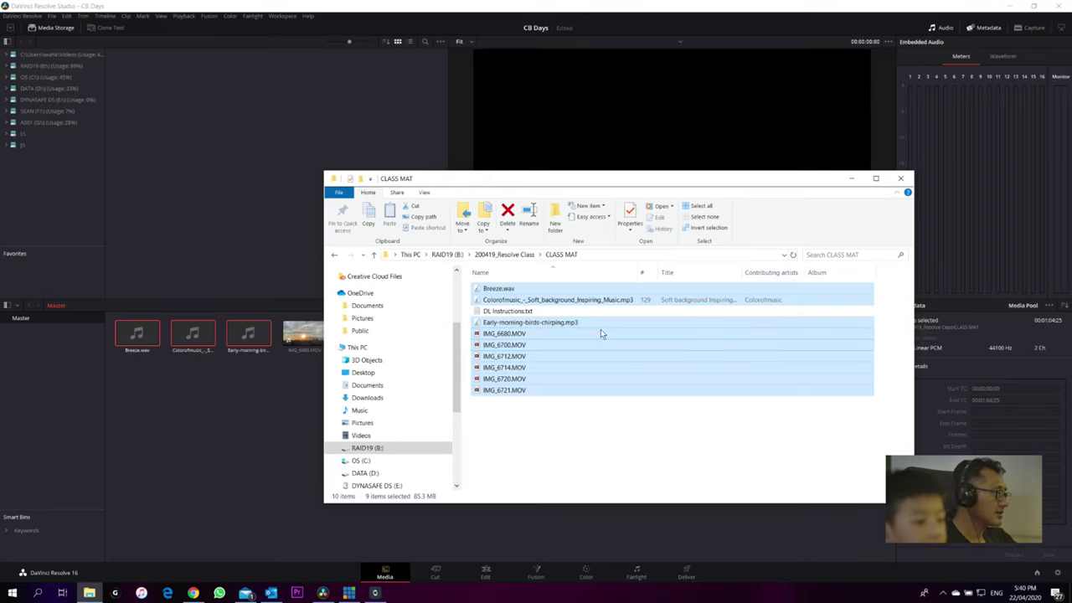
{"action": "left_click", "coordinate": [265, 423]}
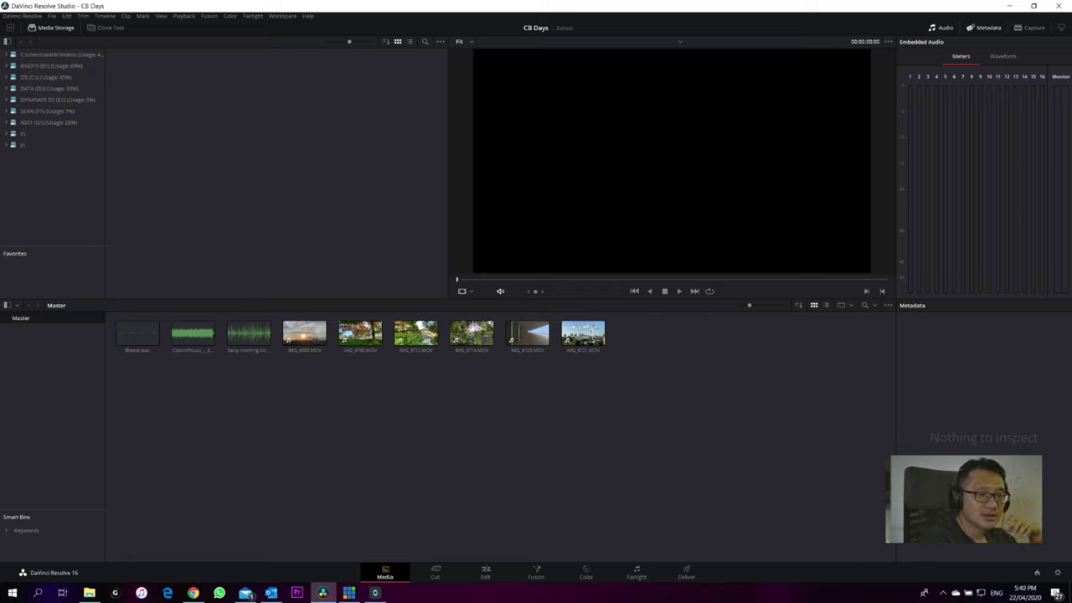
{"action": "left_click", "coordinate": [348, 592]}
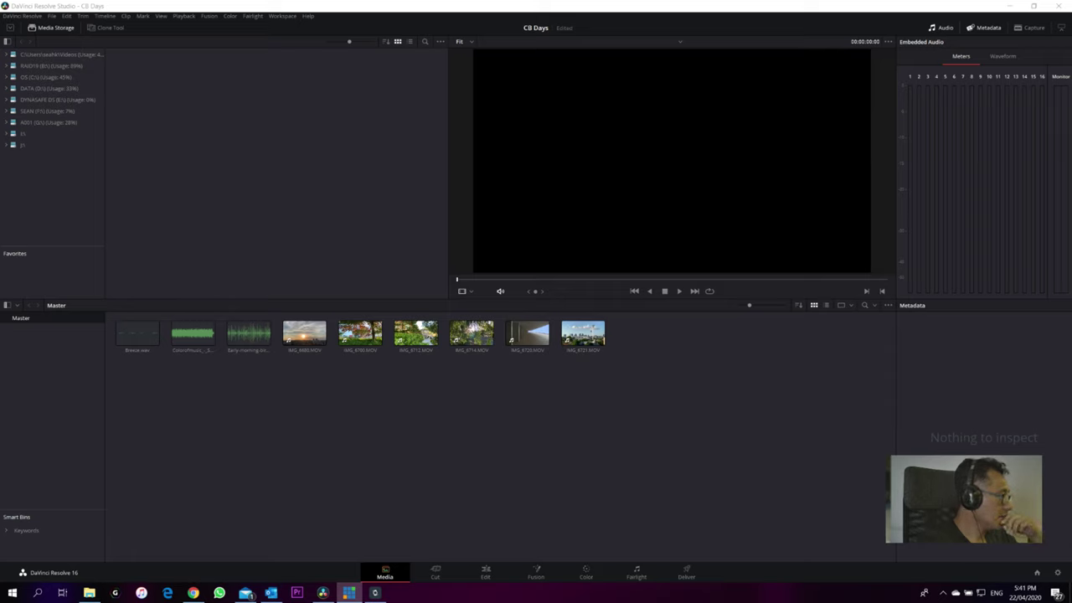
{"action": "left_click", "coordinate": [315, 408]}
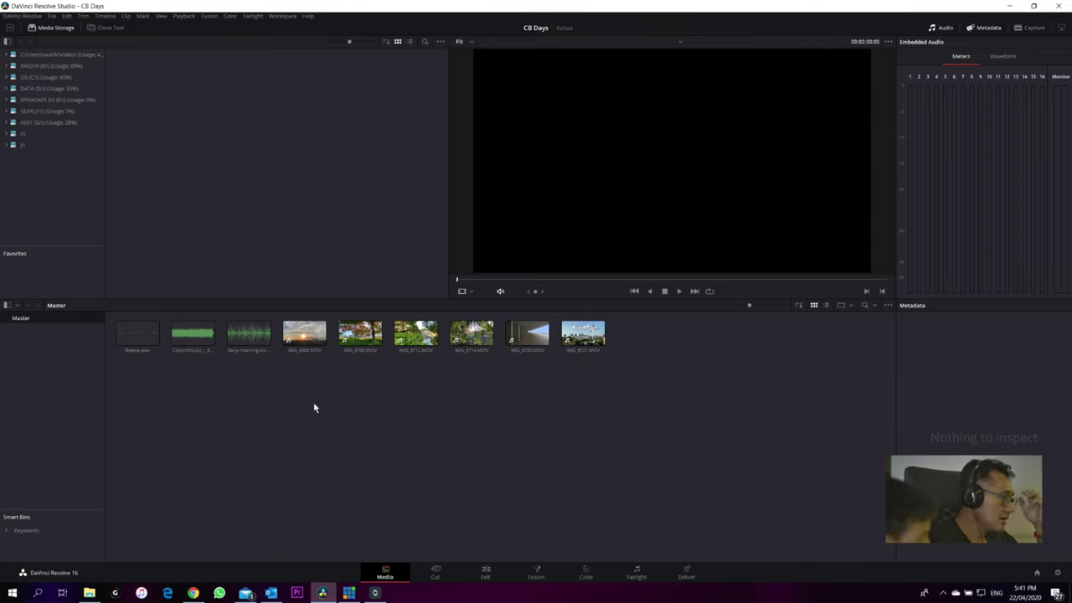
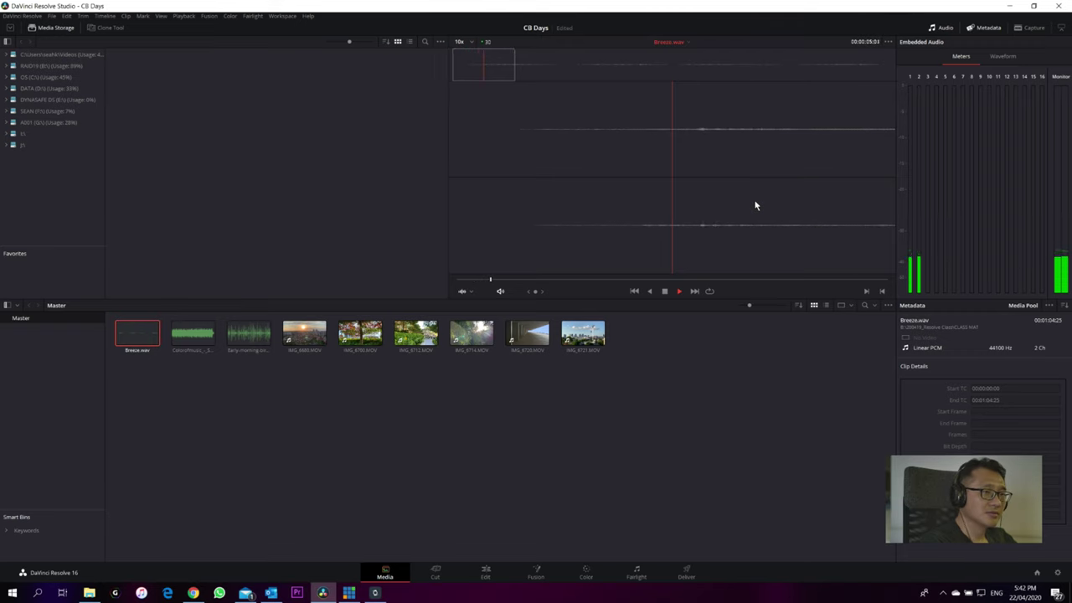
- Stop the Breeze.wav preview, and play IMG_6680.MOV in the viewer up to 00:00:07:00
{"action": "key", "text": "space"}
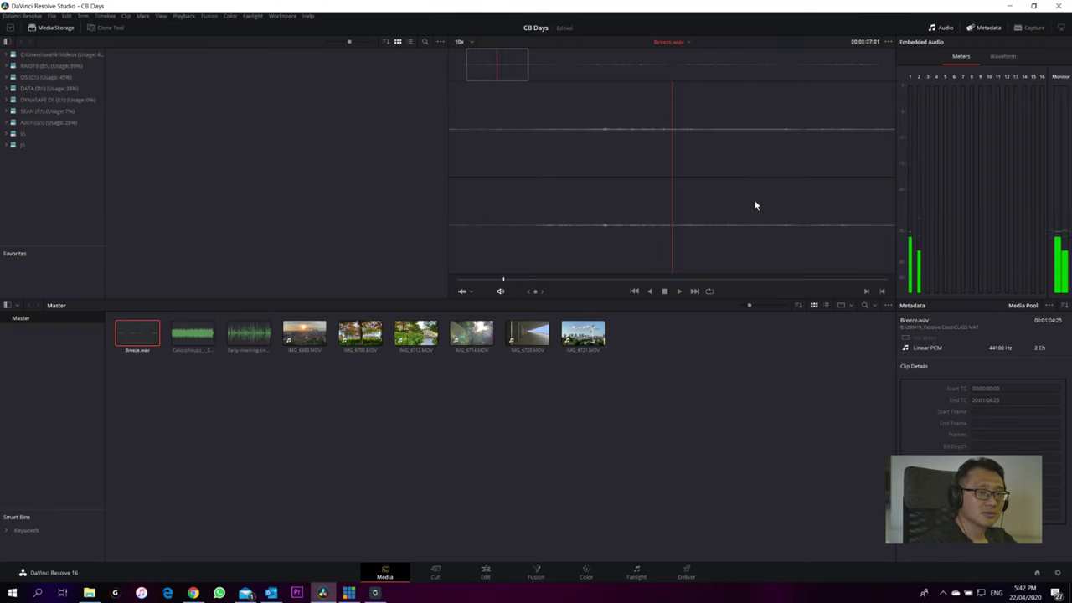
{"action": "left_click", "coordinate": [299, 345]}
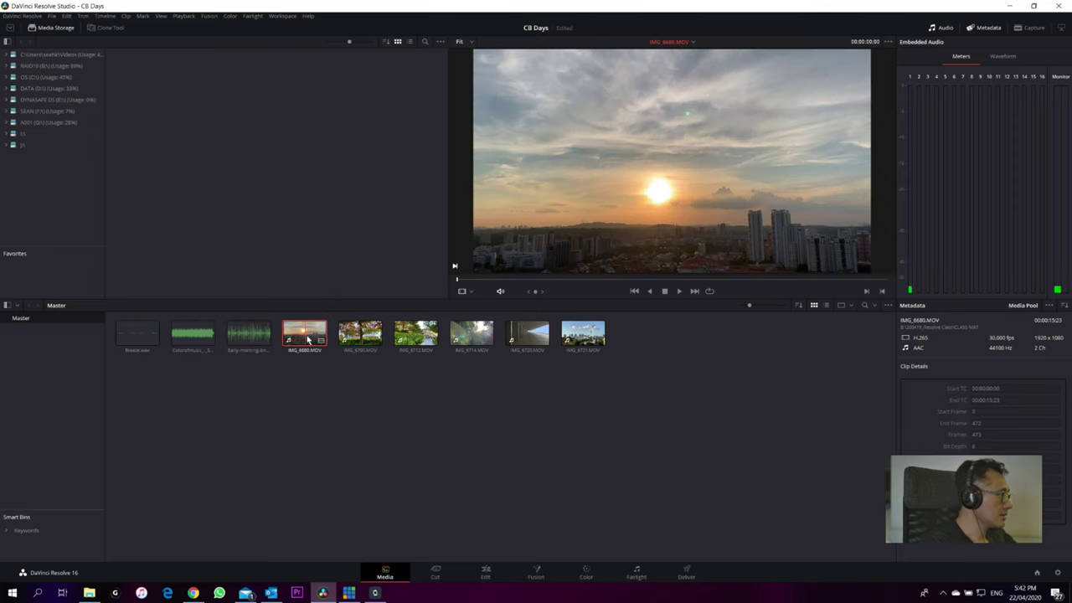
{"action": "key", "text": "space"}
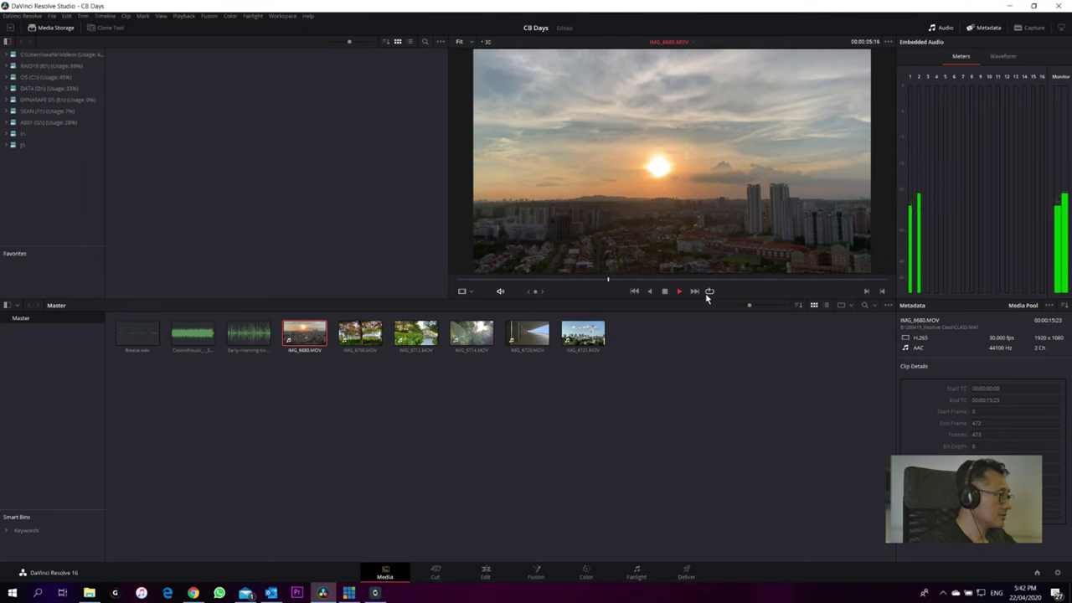
{"action": "key", "text": "space"}
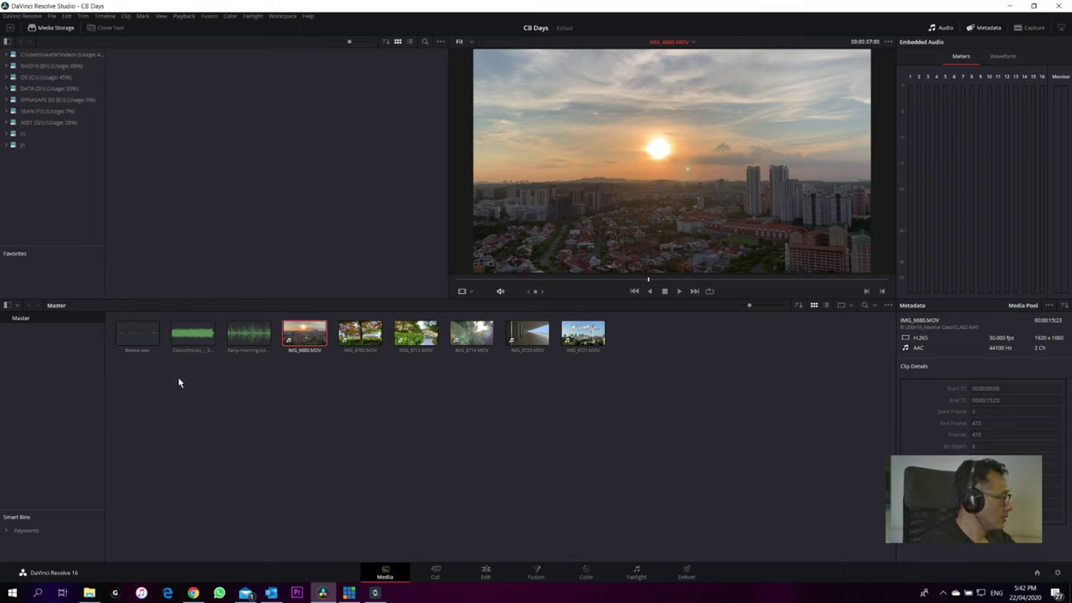
- Create a media pool bin named Cam 1 and move the six IMG video clips from Master into it
{"action": "right_click", "coordinate": [42, 381]}
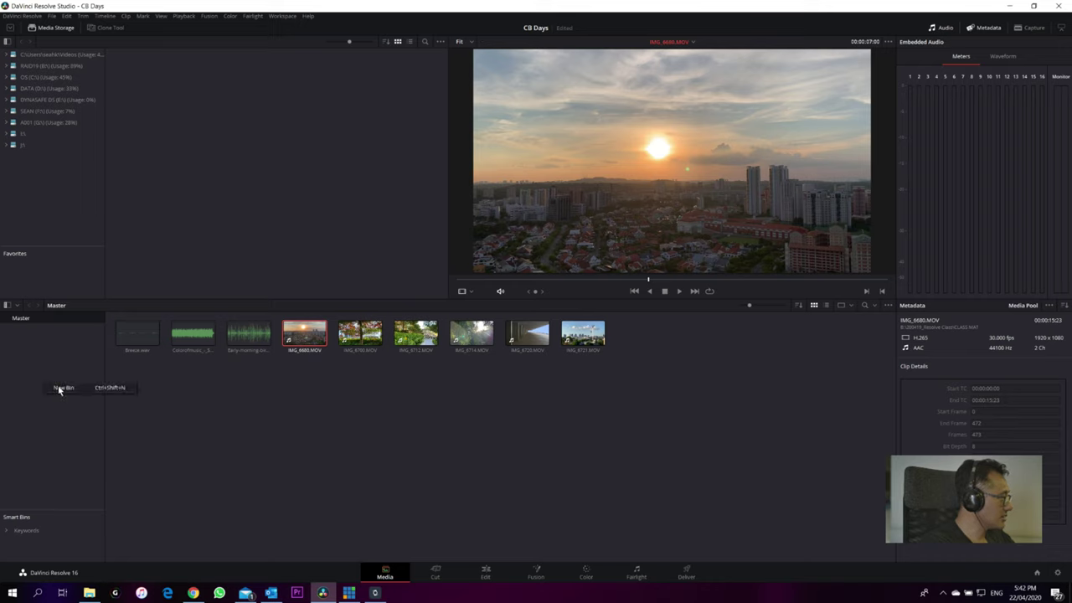
{"action": "left_click", "coordinate": [59, 389]}
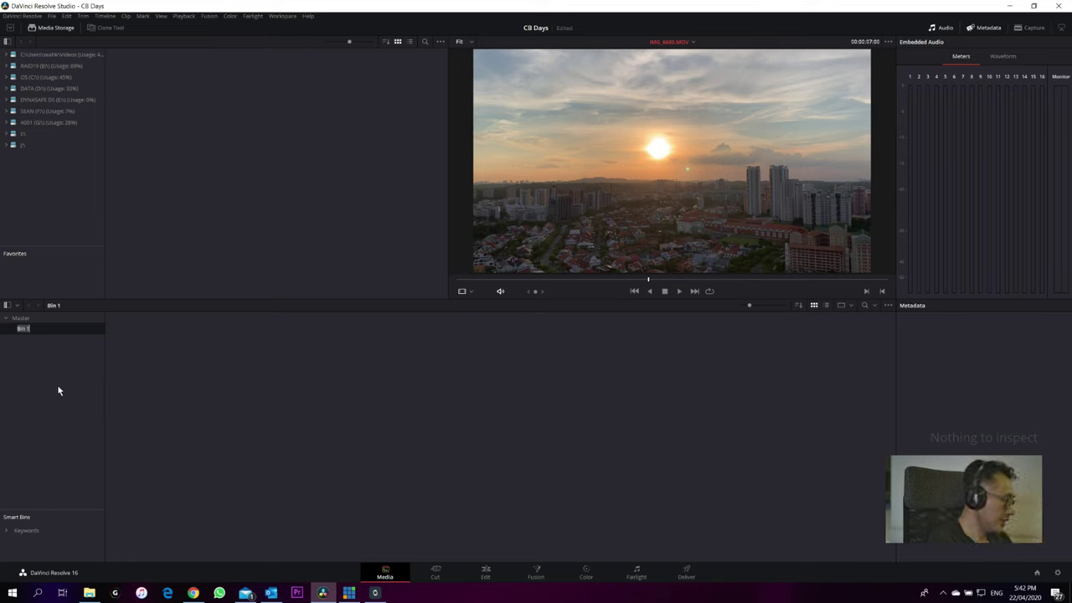
{"action": "type", "text": "Cam 1"}
{"action": "key", "text": "Return"}
{"action": "left_click", "coordinate": [19, 319]}
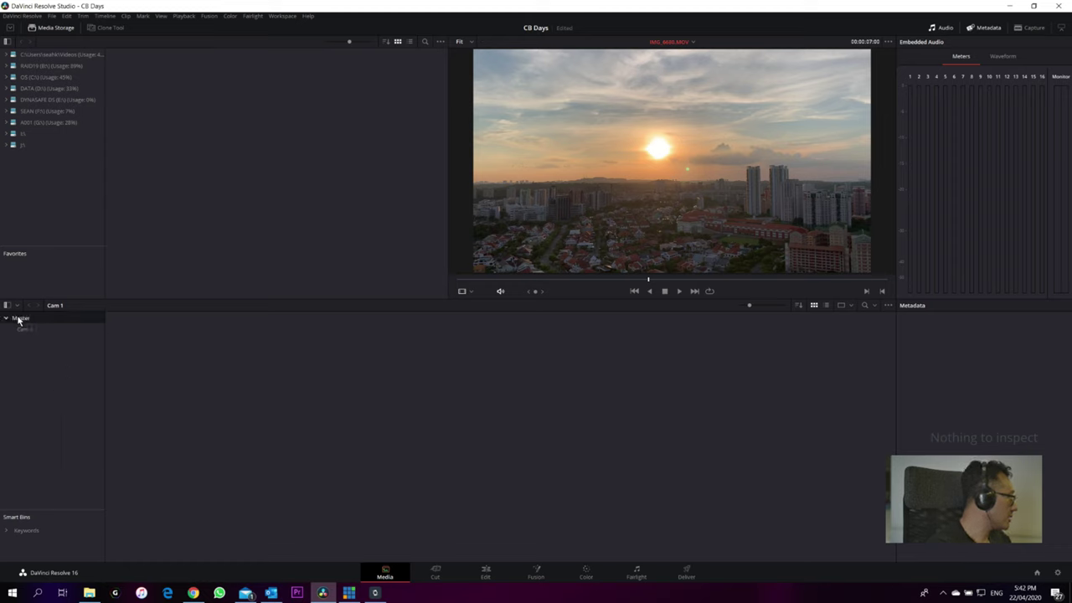
{"action": "left_click_drag", "start_coordinate": [651, 390], "coordinate": [23, 328]}
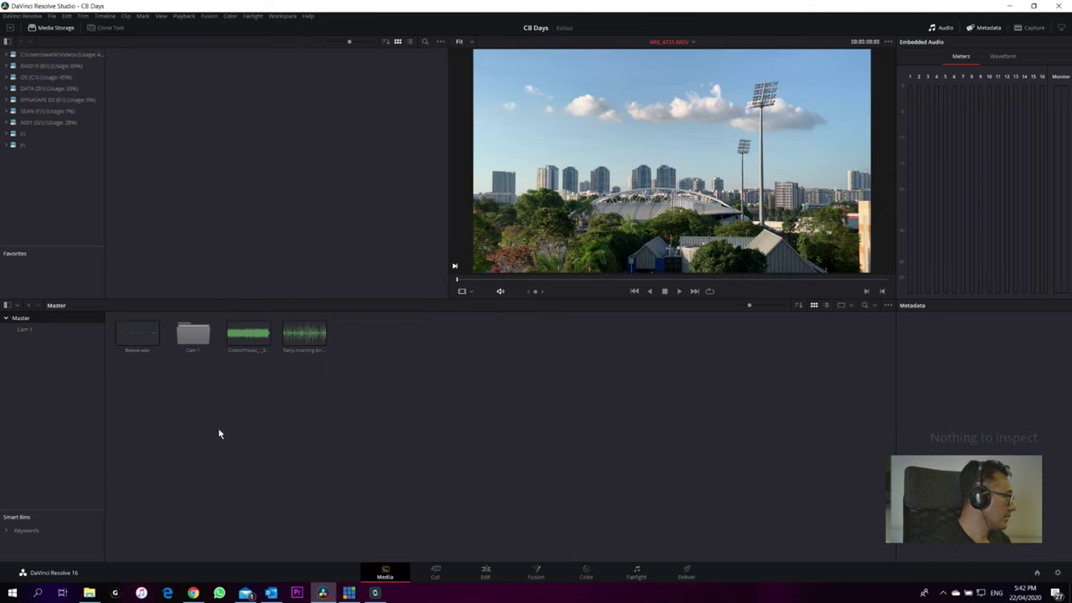
- Create a bin named SFx and move Breeze.wav and the early-morning birds chirping audio from Master into it
{"action": "right_click", "coordinate": [36, 355]}
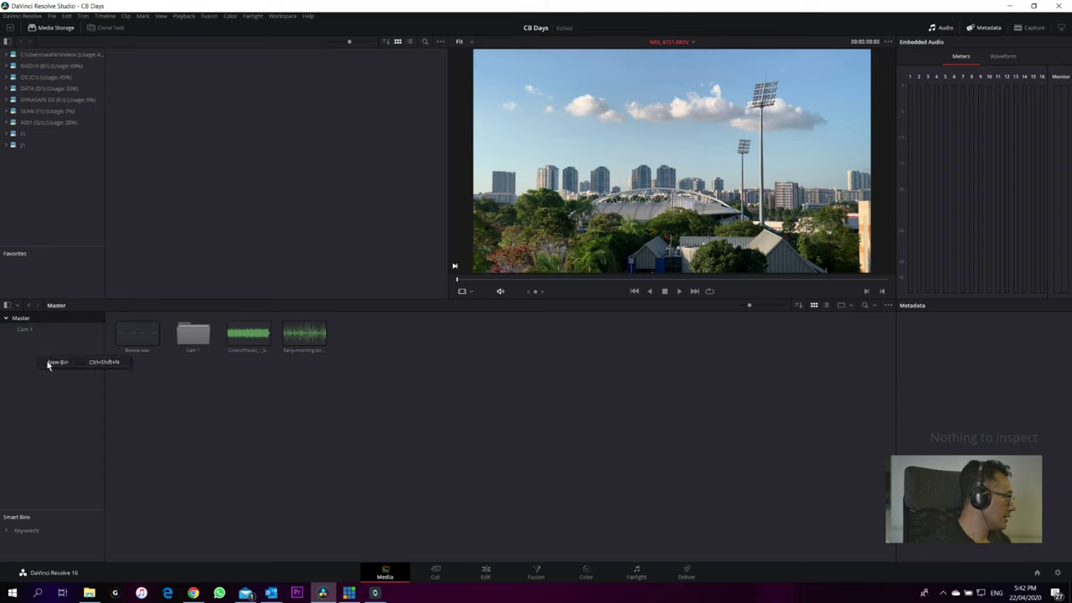
{"action": "left_click", "coordinate": [48, 365]}
{"action": "type", "text": "SFx"}
{"action": "key", "text": "Return"}
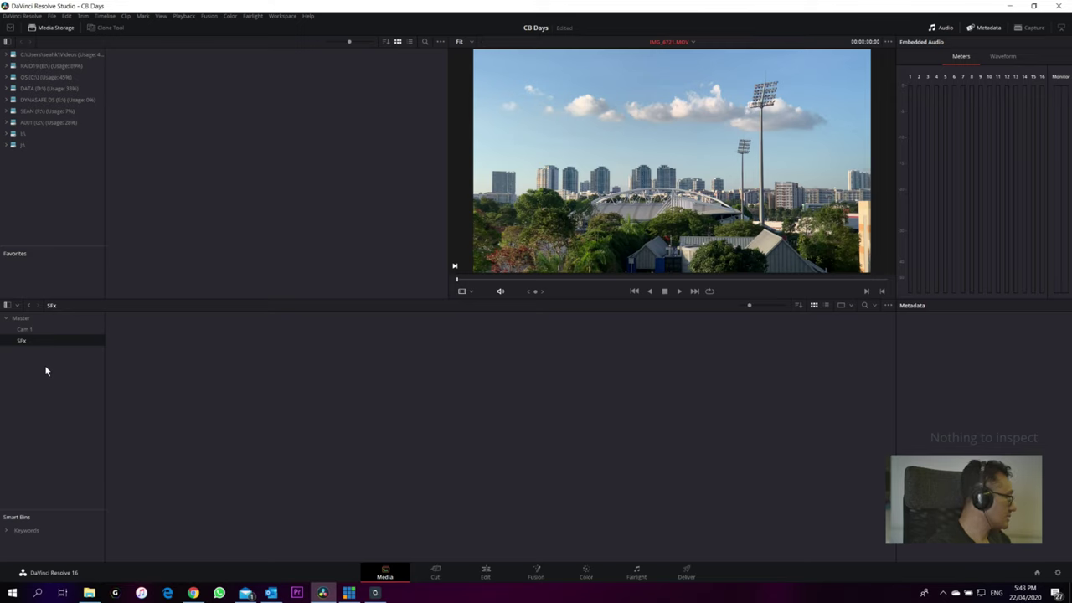
{"action": "left_click", "coordinate": [23, 320]}
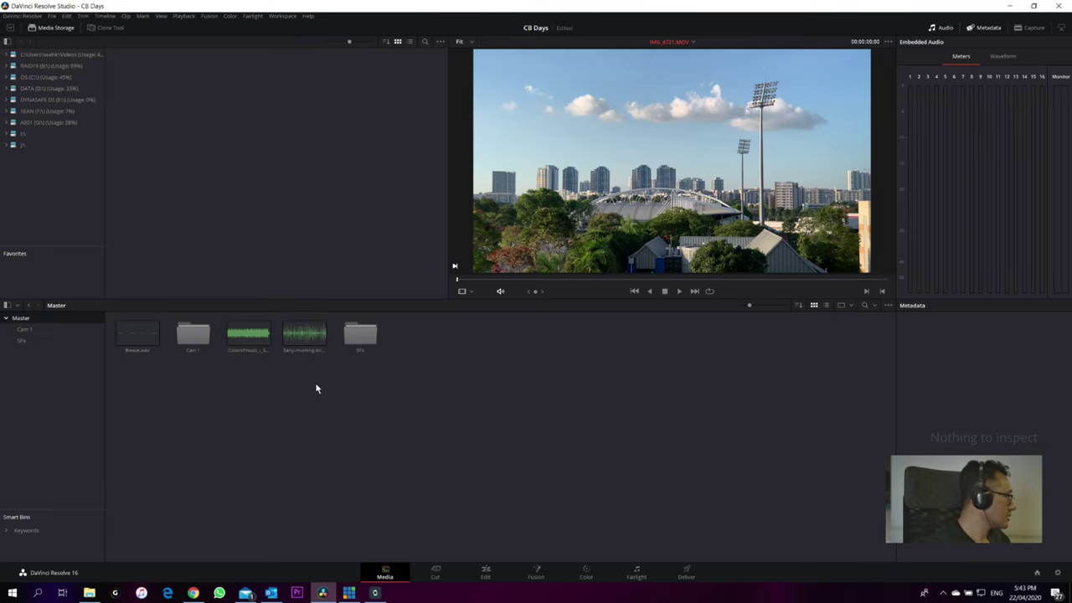
{"action": "left_click", "coordinate": [305, 337]}
{"action": "left_click", "coordinate": [134, 335], "text": "ctrl"}
{"action": "left_click_drag", "start_coordinate": [134, 335], "coordinate": [12, 333]}
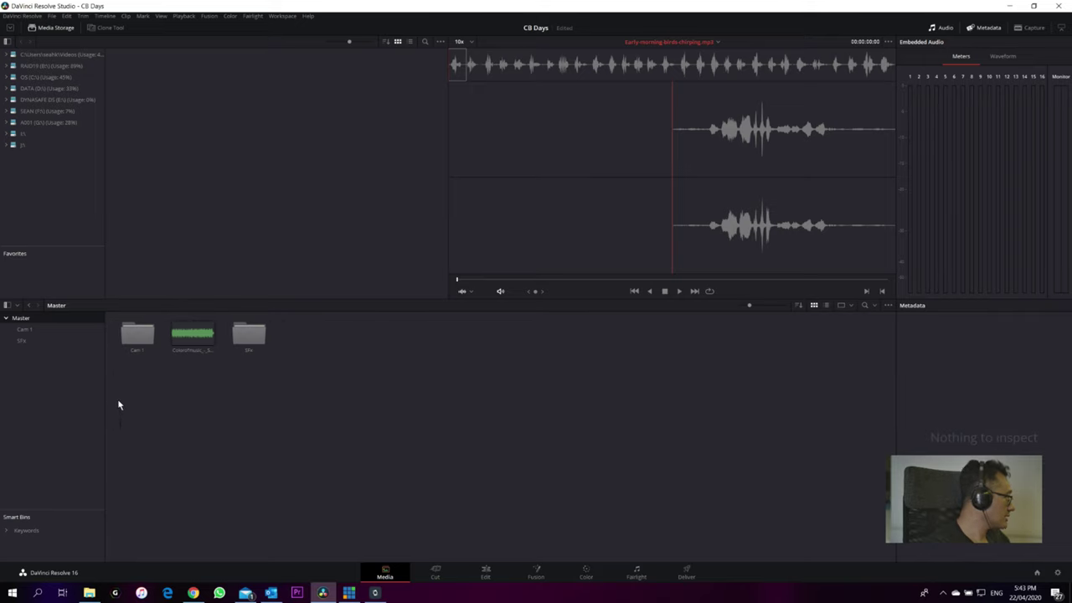
- Create a bin named Music and move the Colorofmusic background music track from Master into it
{"action": "right_click", "coordinate": [56, 386]}
{"action": "left_click", "coordinate": [74, 386]}
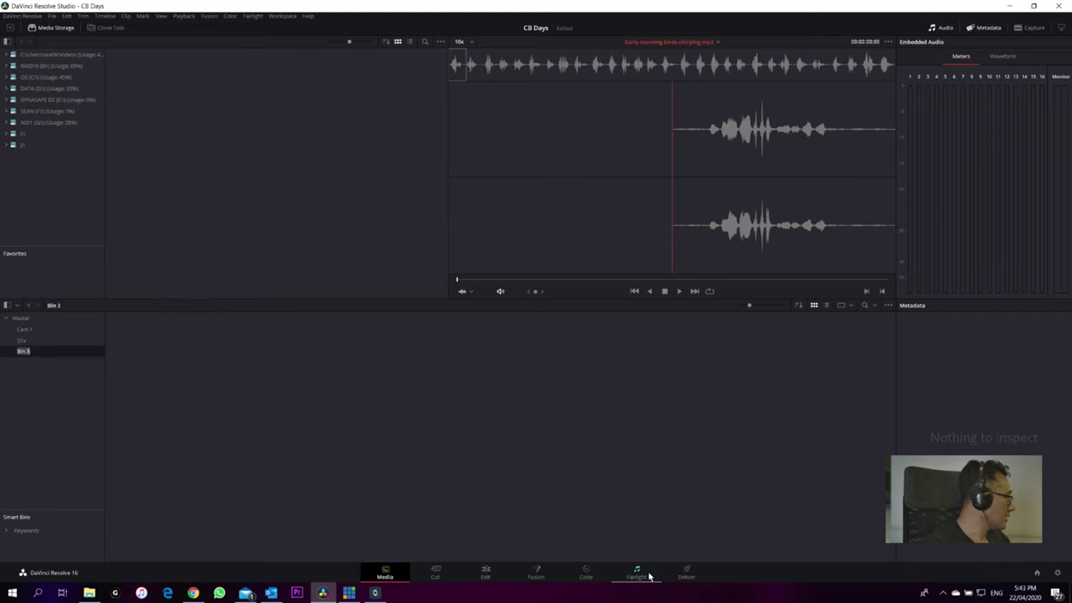
{"action": "type", "text": "Music"}
{"action": "key", "text": "Return"}
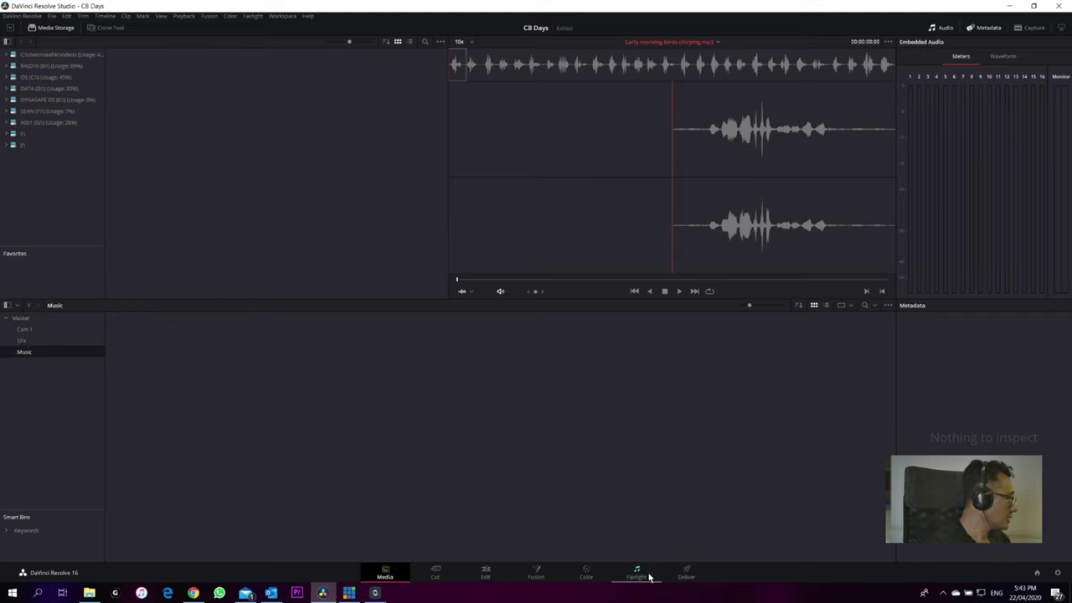
{"action": "left_click", "coordinate": [21, 317]}
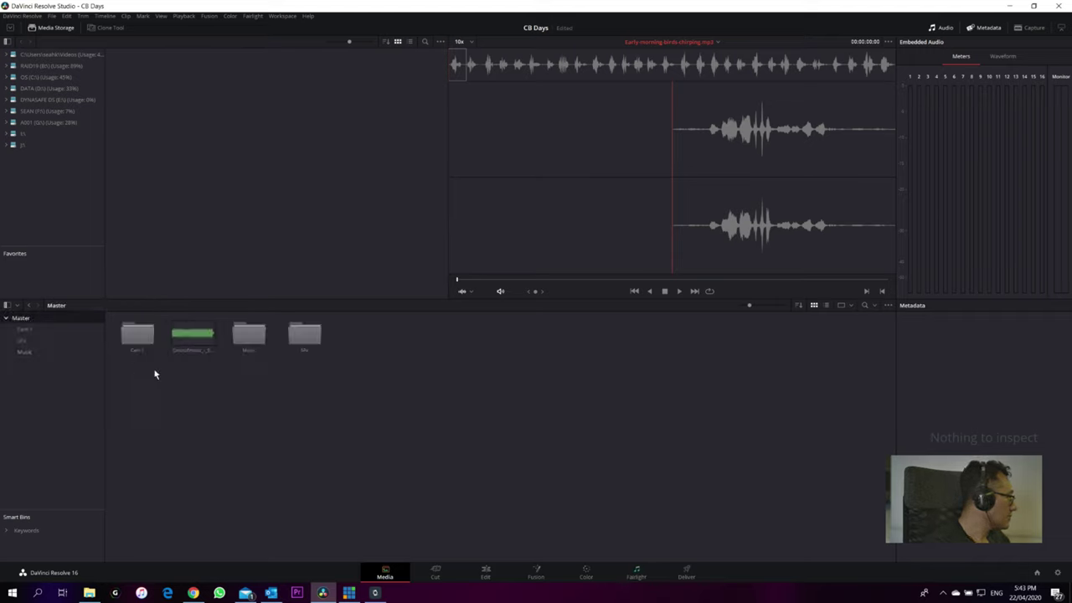
{"action": "left_click_drag", "start_coordinate": [201, 339], "coordinate": [23, 350]}
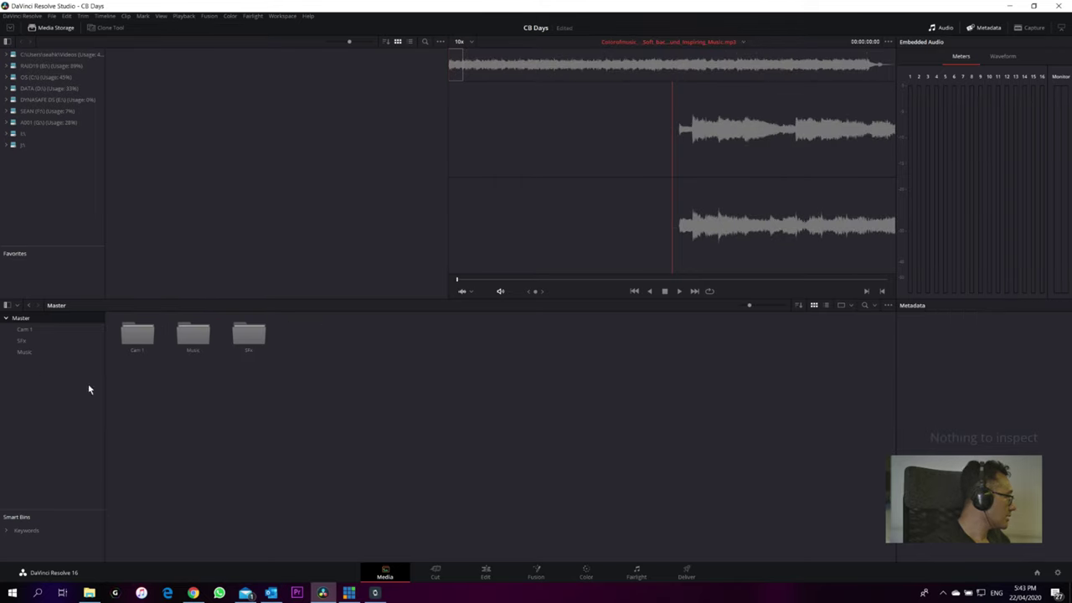
{"action": "left_click_drag", "start_coordinate": [367, 361], "coordinate": [94, 356]}
{"action": "left_click", "coordinate": [377, 409]}
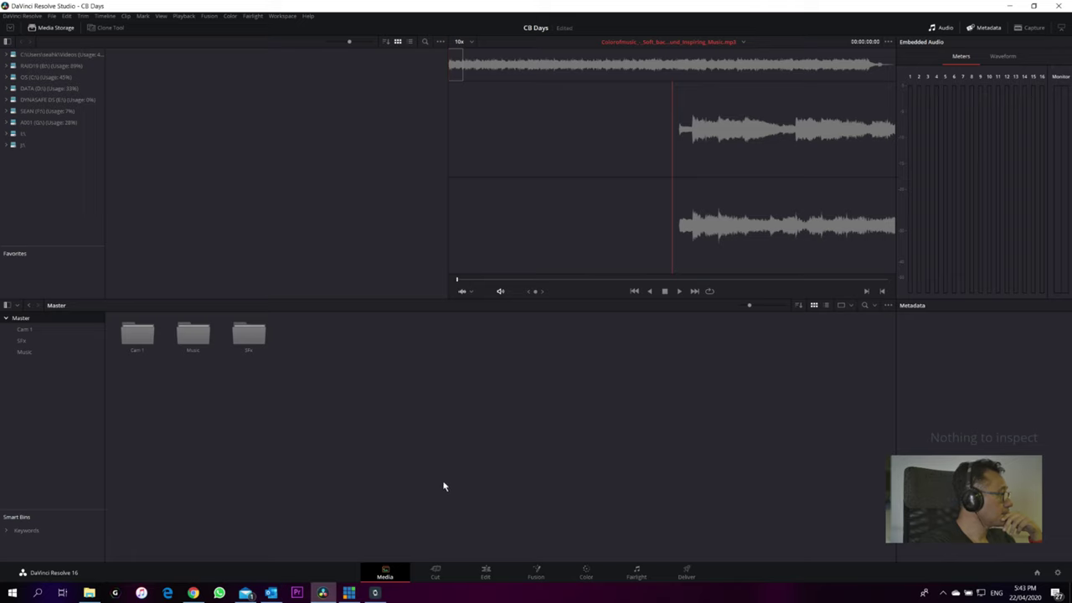
- Show the CB Days project on the Edit page
{"action": "left_click", "coordinate": [484, 574]}
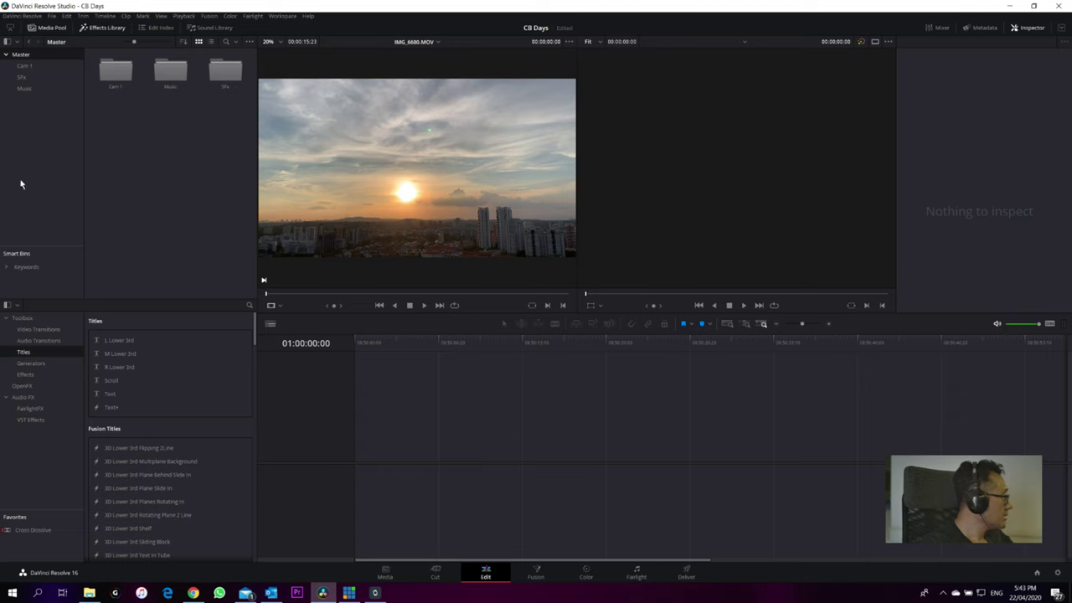
- Preview clips from the Cam 1 bin in the source viewer and scrub through IMG_6714.MOV
{"action": "left_click", "coordinate": [30, 68]}
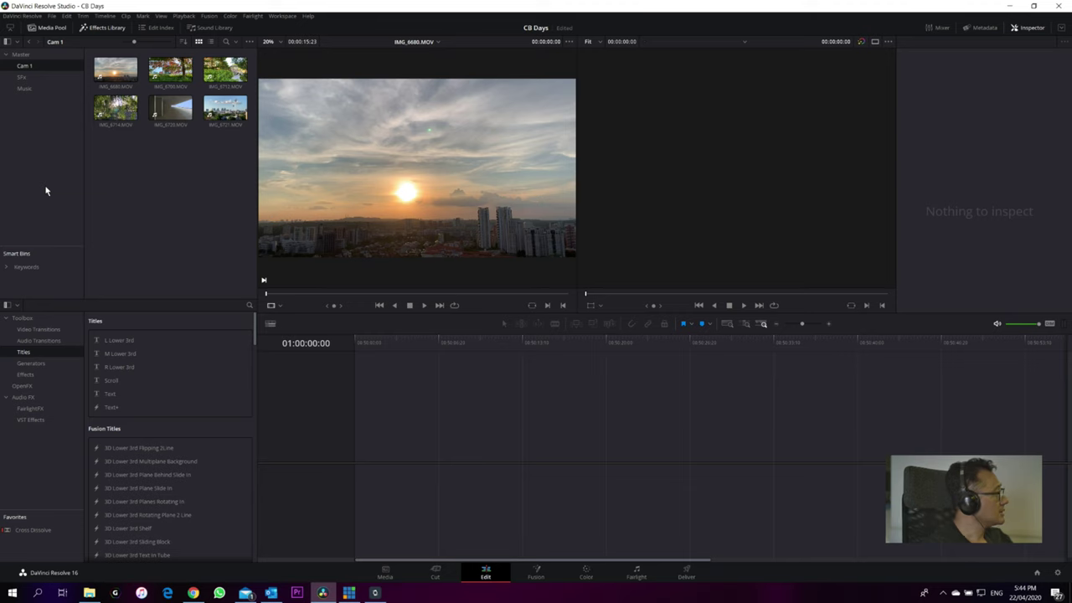
{"action": "left_click", "coordinate": [170, 69]}
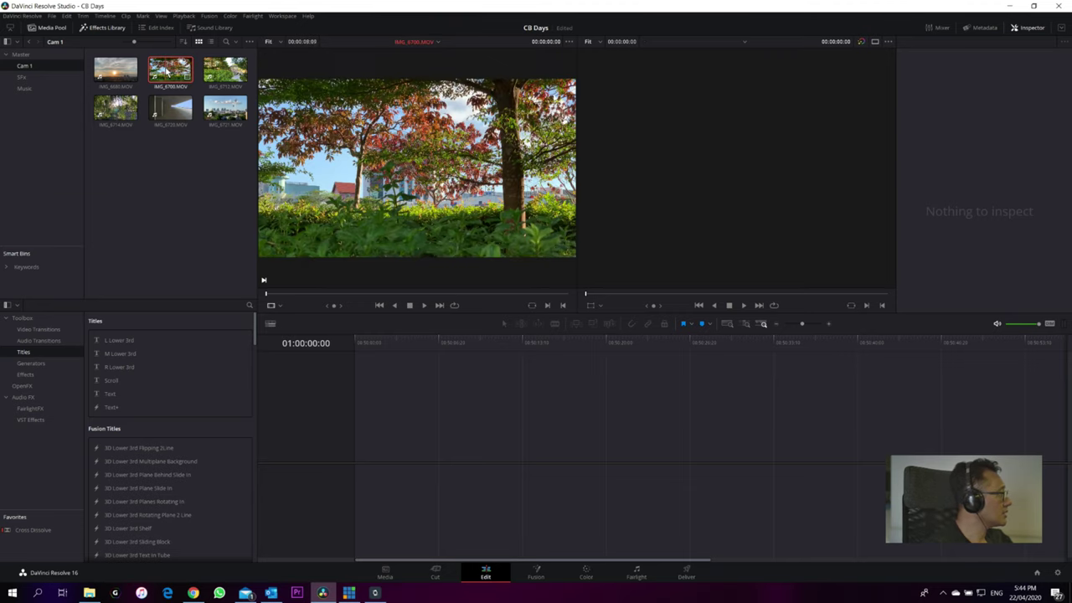
{"action": "left_click", "coordinate": [172, 109]}
{"action": "left_click", "coordinate": [117, 108]}
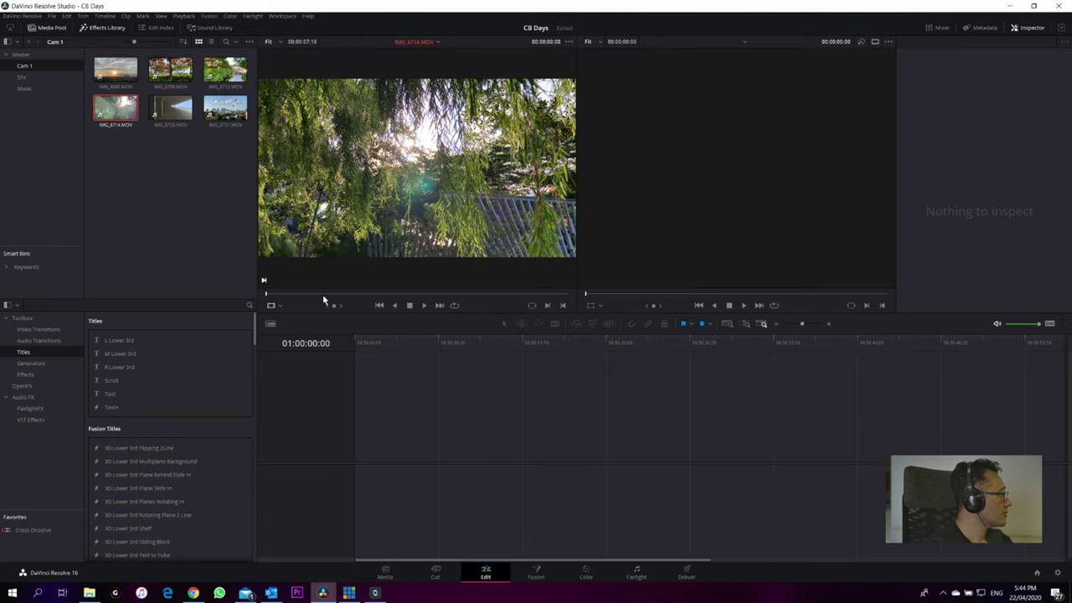
{"action": "left_click", "coordinate": [462, 293]}
{"action": "mouse_move", "coordinate": [443, 293]}
{"action": "left_mouse_down"}
{"action": "mouse_move", "coordinate": [477, 290]}
{"action": "mouse_move", "coordinate": [326, 282]}
{"action": "mouse_move", "coordinate": [430, 282]}
{"action": "left_mouse_up"}
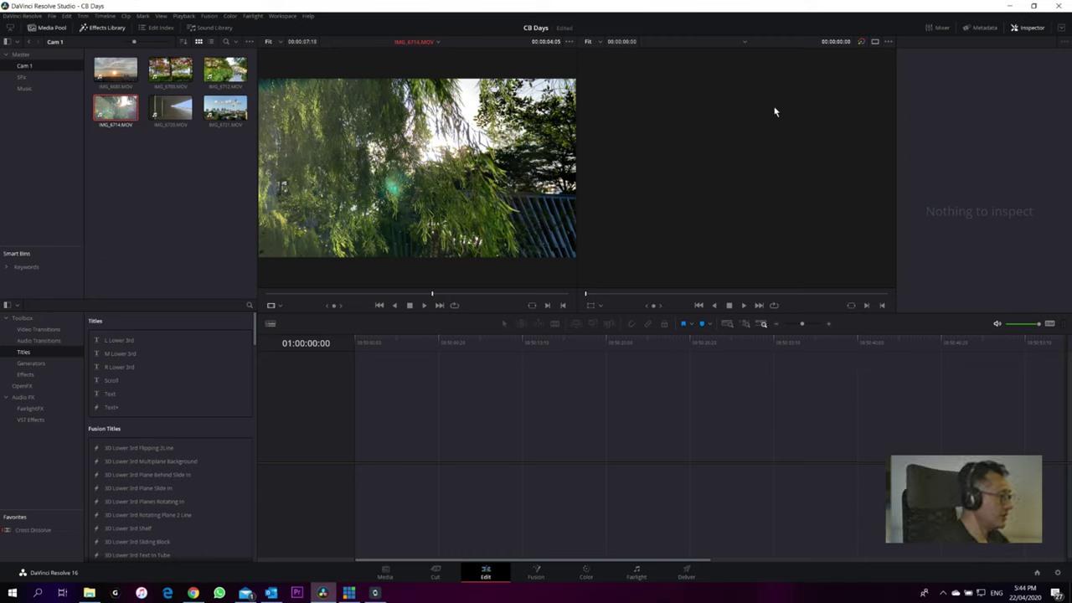
- Look through the SFx and Music bins and return to the clips in Cam 1
{"action": "left_click", "coordinate": [22, 77]}
{"action": "left_click", "coordinate": [22, 89]}
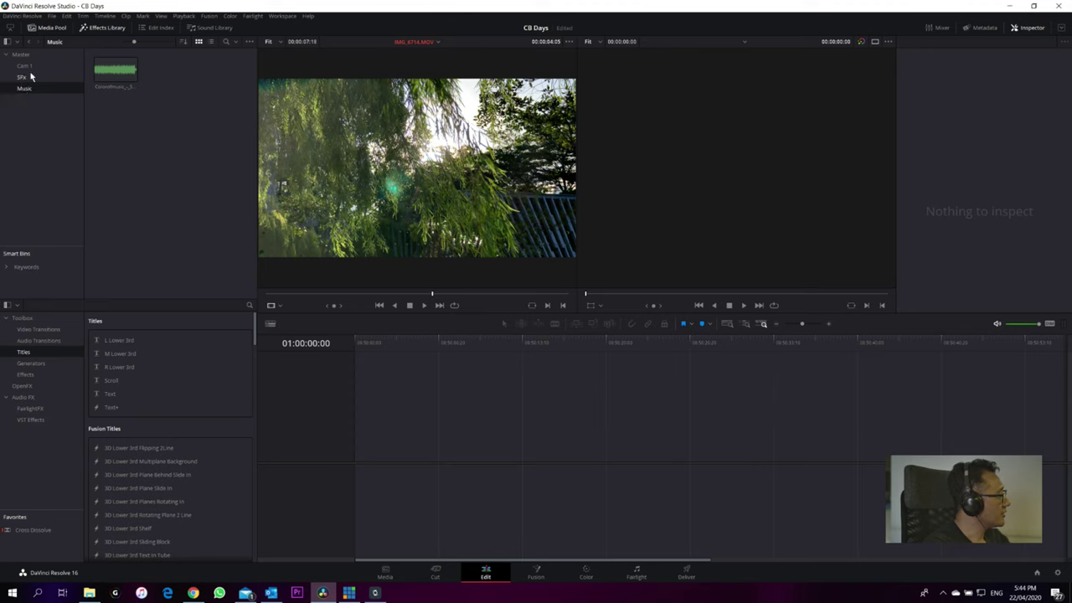
{"action": "left_click", "coordinate": [25, 65]}
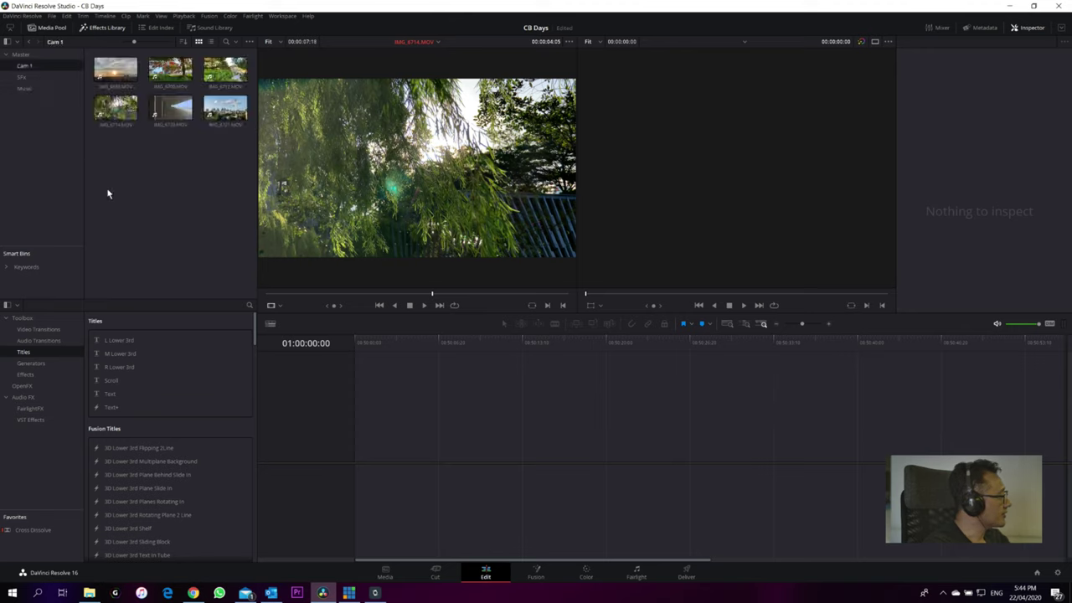
{"action": "left_click", "coordinate": [122, 76]}
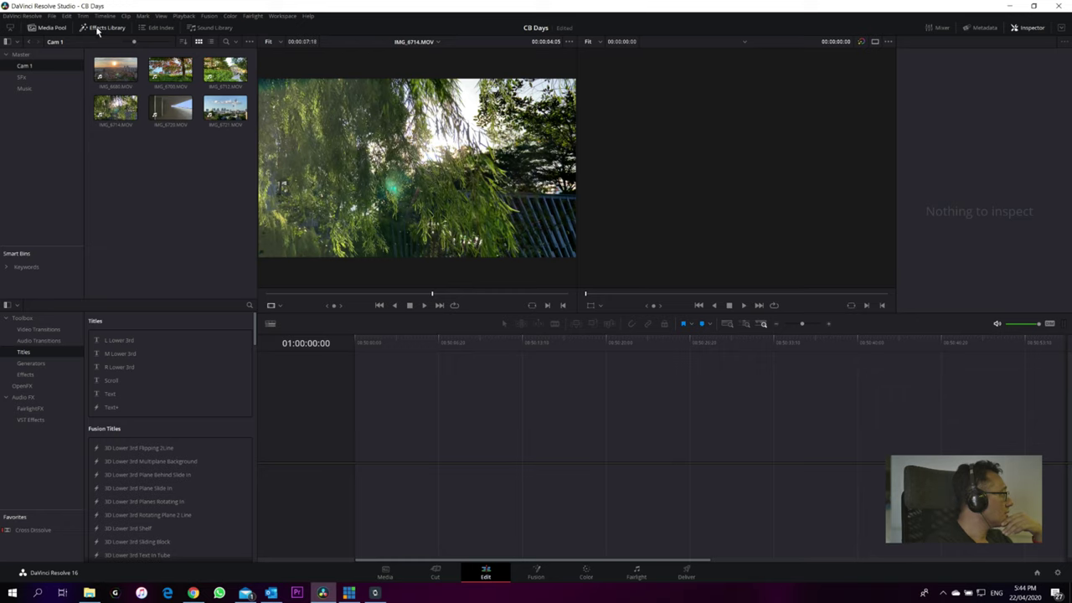
- Toggle the Media Pool and Effects Library displays, then open the Sound Library and request its free sound download
{"action": "left_click", "coordinate": [51, 29]}
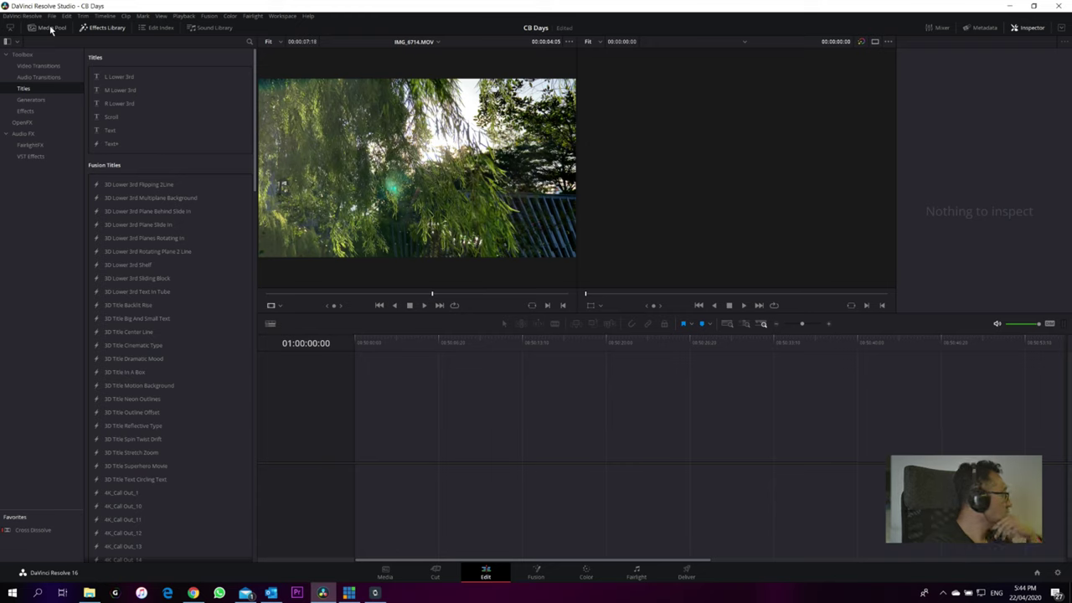
{"action": "left_click", "coordinate": [51, 30]}
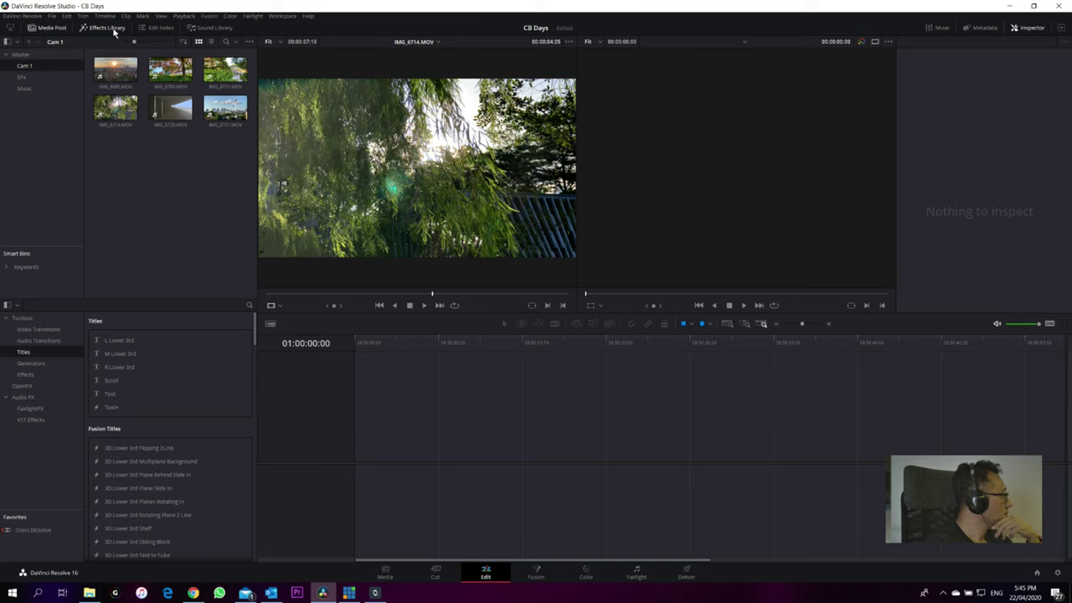
{"action": "left_click", "coordinate": [152, 30]}
{"action": "left_click", "coordinate": [152, 30]}
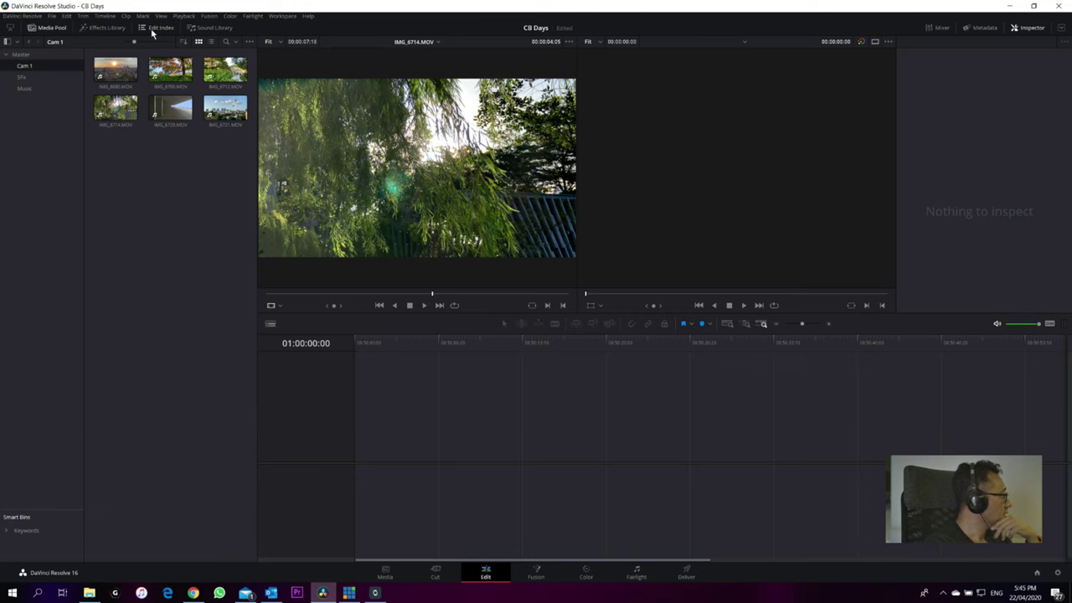
{"action": "left_click", "coordinate": [105, 29]}
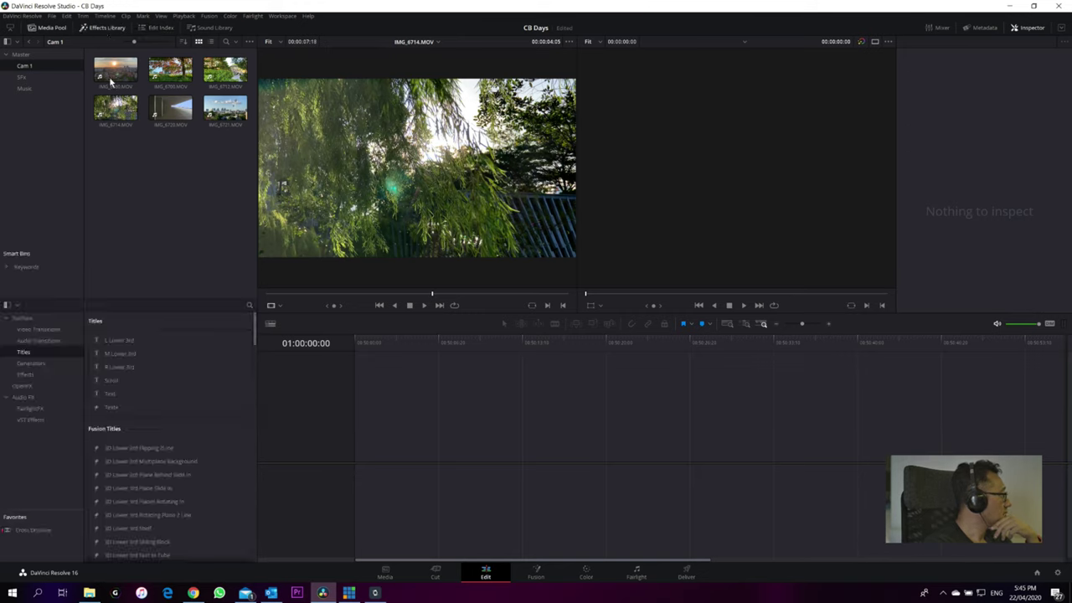
{"action": "left_click", "coordinate": [199, 32]}
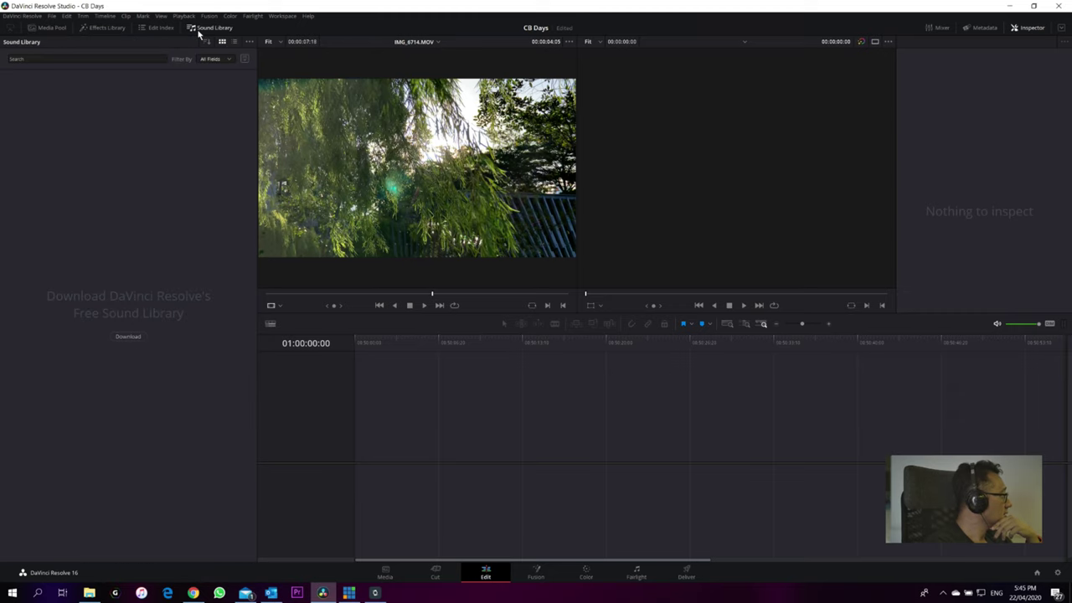
{"action": "left_click", "coordinate": [132, 335]}
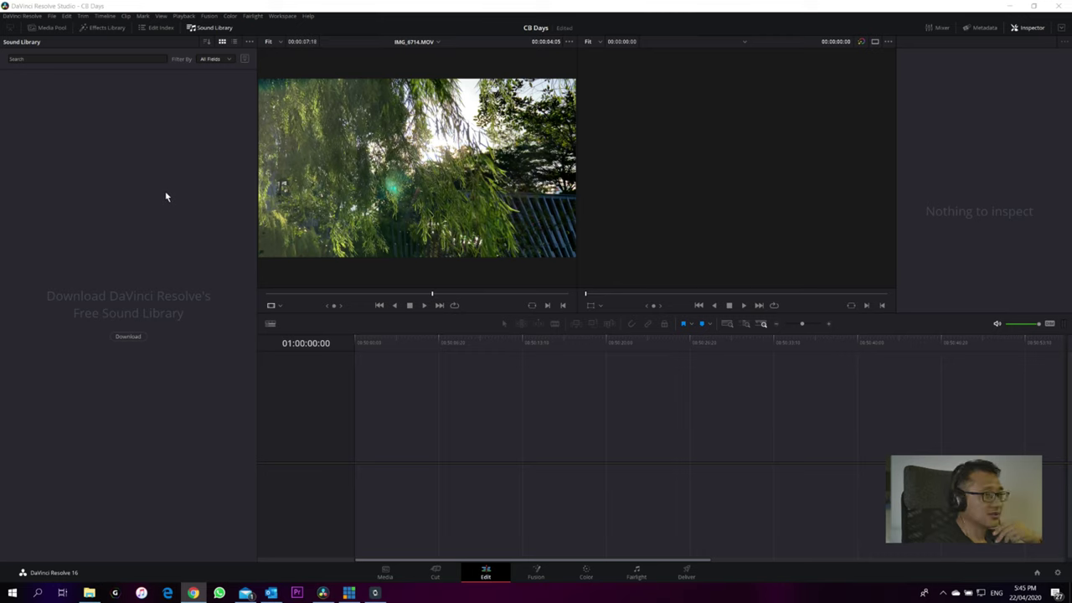
- View the Edit Index alongside the Effects Library, then restore the layout with only the Media Pool and Effects Library shown
{"action": "left_click", "coordinate": [149, 28]}
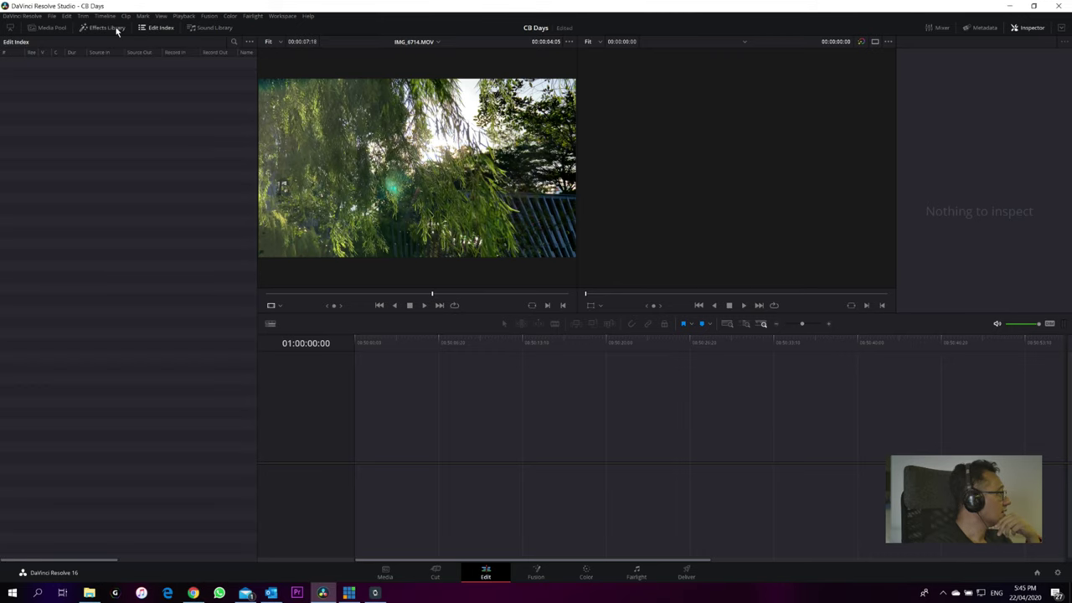
{"action": "left_click", "coordinate": [114, 29]}
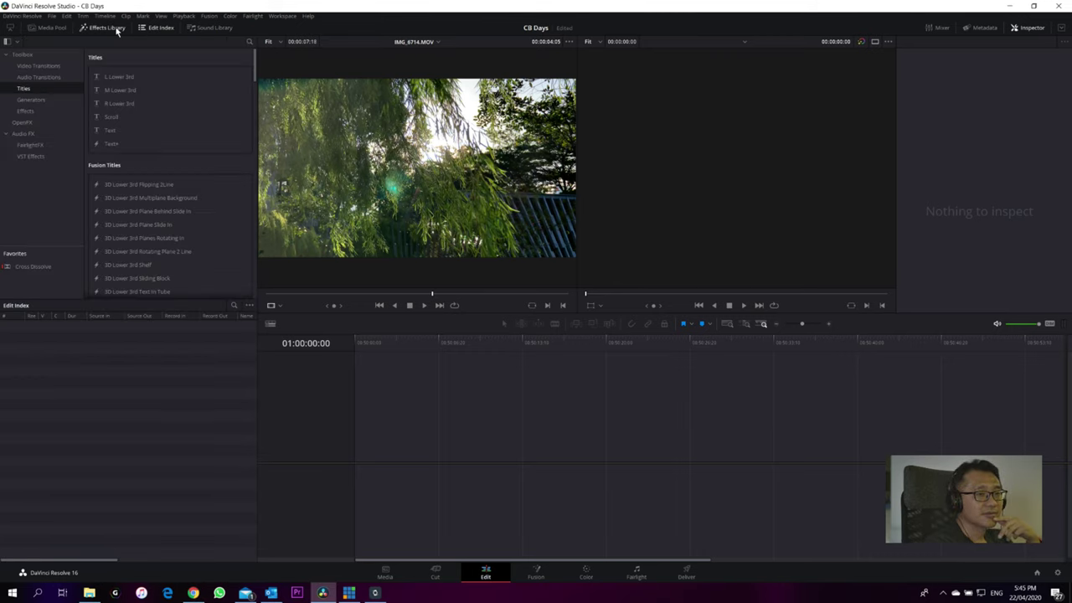
{"action": "left_click", "coordinate": [51, 28]}
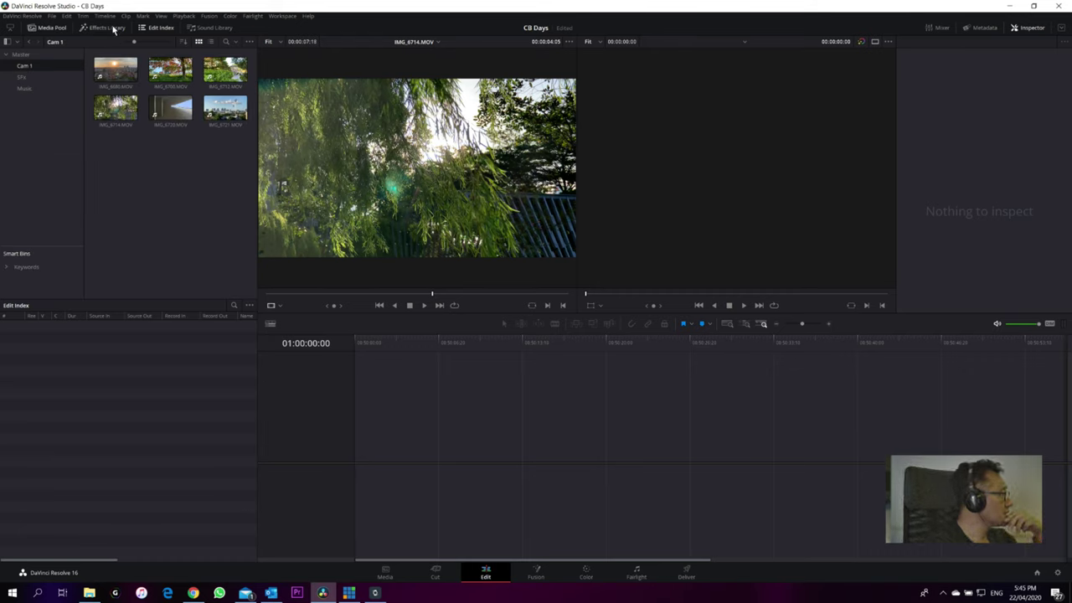
{"action": "left_click", "coordinate": [107, 29]}
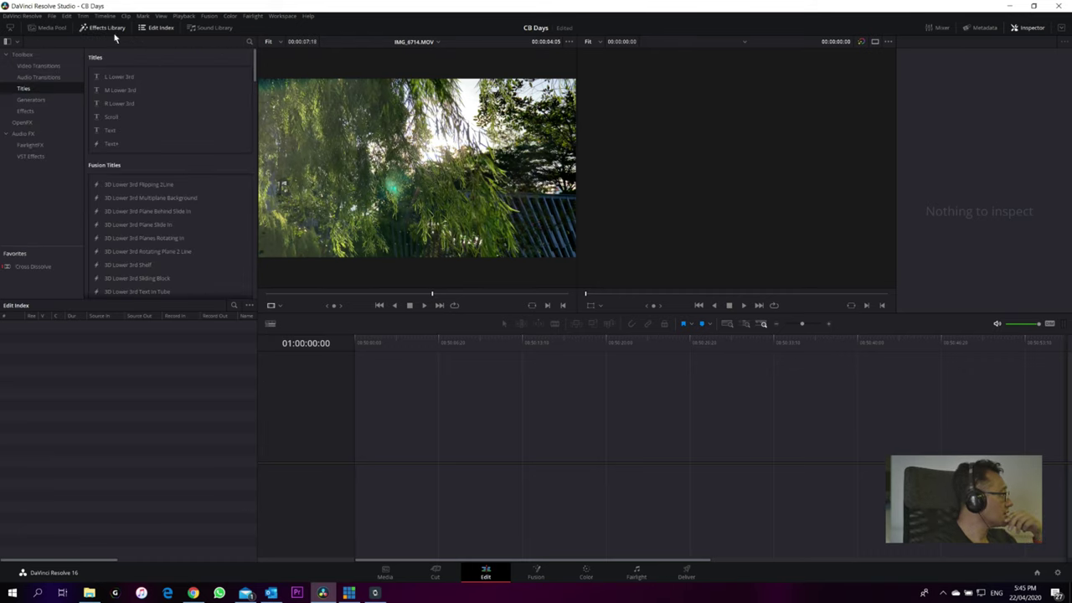
{"action": "left_click", "coordinate": [161, 30]}
{"action": "left_click", "coordinate": [50, 29]}
{"action": "left_click", "coordinate": [139, 244]}
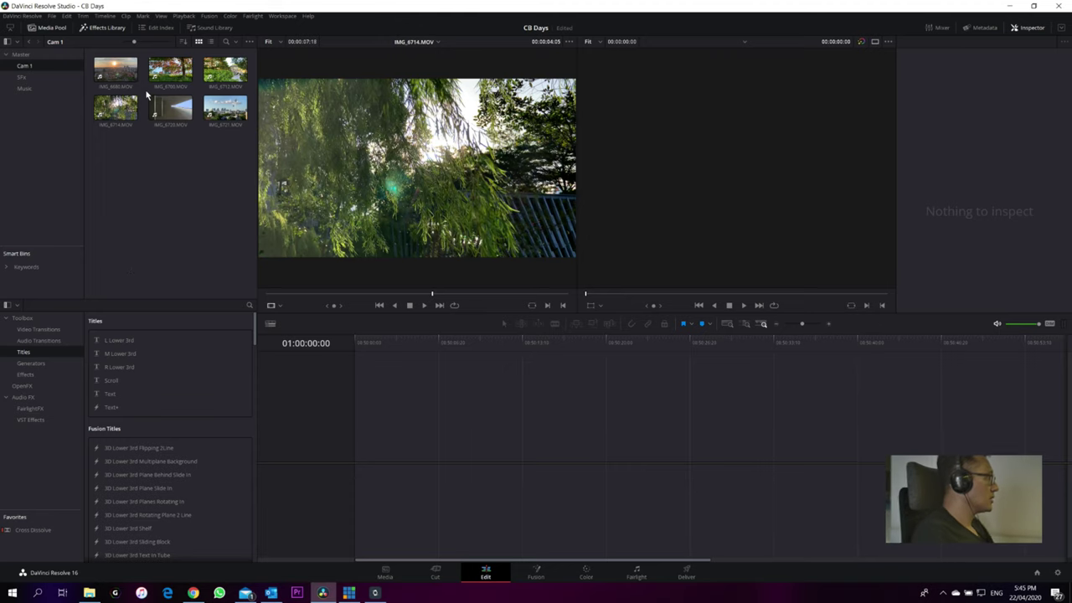
- Play IMG_6680.MOV from its beginning in the source viewer and mark an In point at 00:00:03:16
{"action": "left_click", "coordinate": [116, 70]}
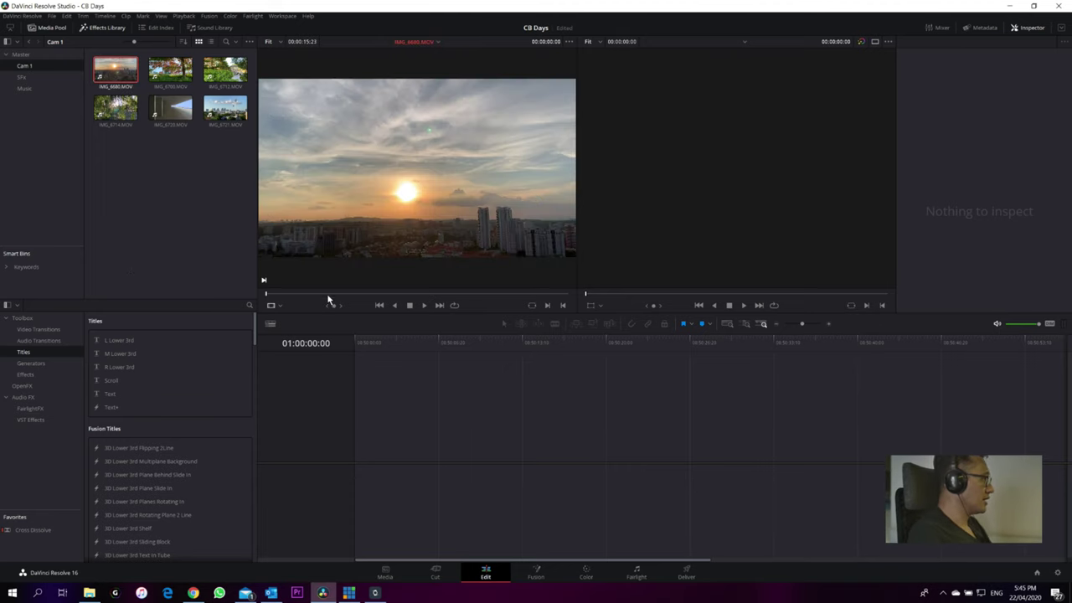
{"action": "key", "text": "space"}
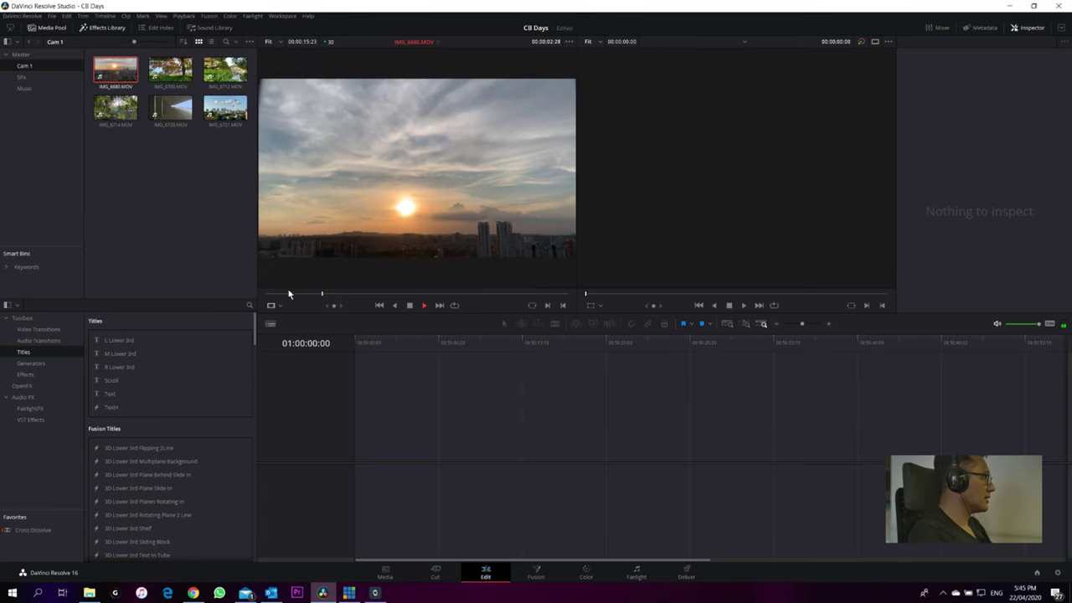
{"action": "left_click", "coordinate": [295, 295]}
{"action": "left_click_drag", "start_coordinate": [294, 298], "coordinate": [255, 297]}
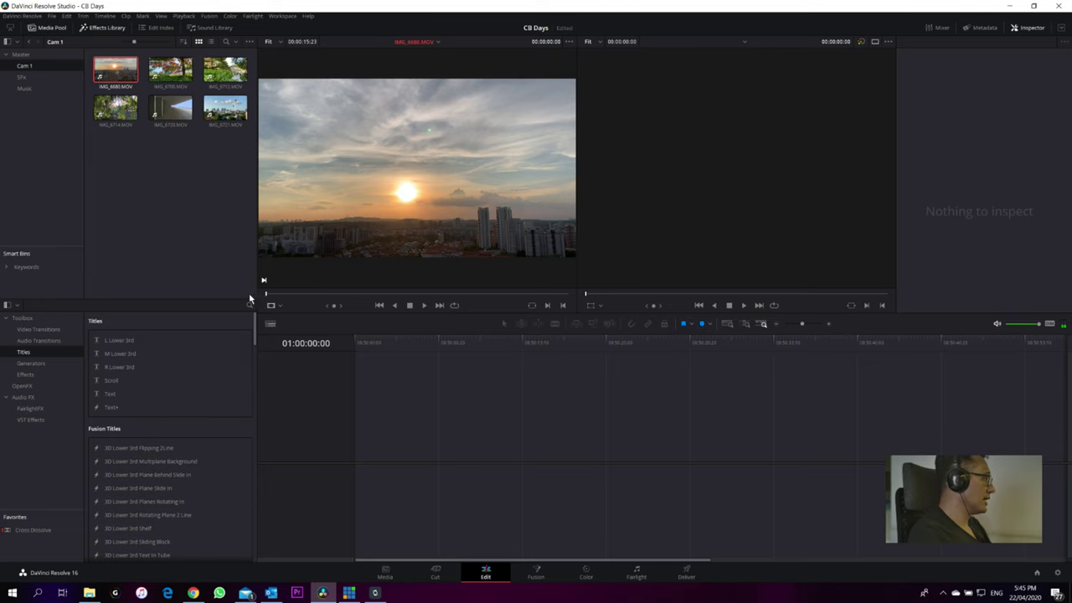
{"action": "key", "text": "space"}
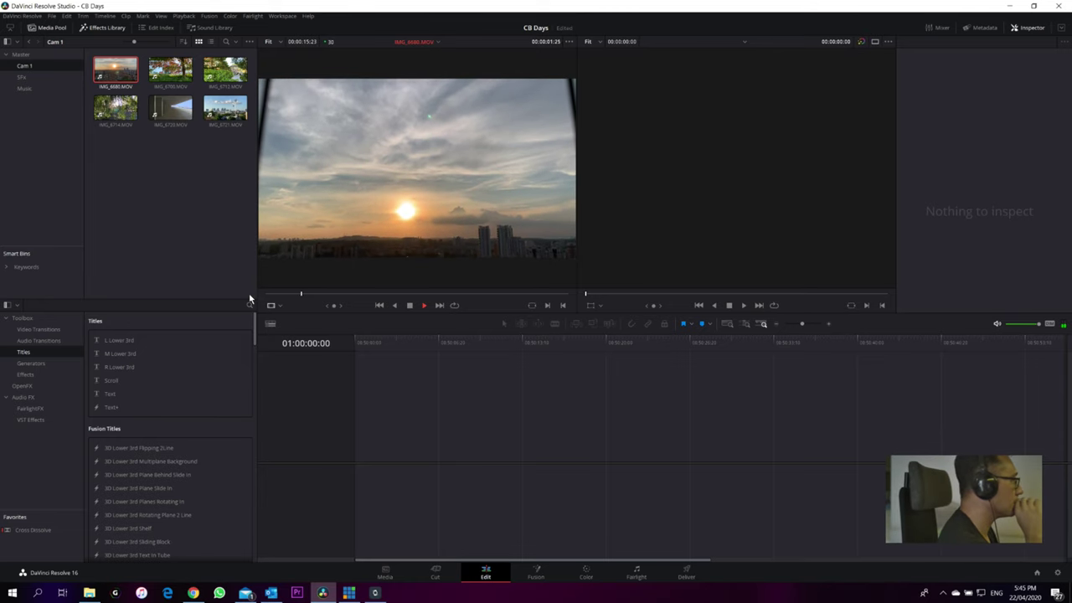
{"action": "key", "text": "space"}
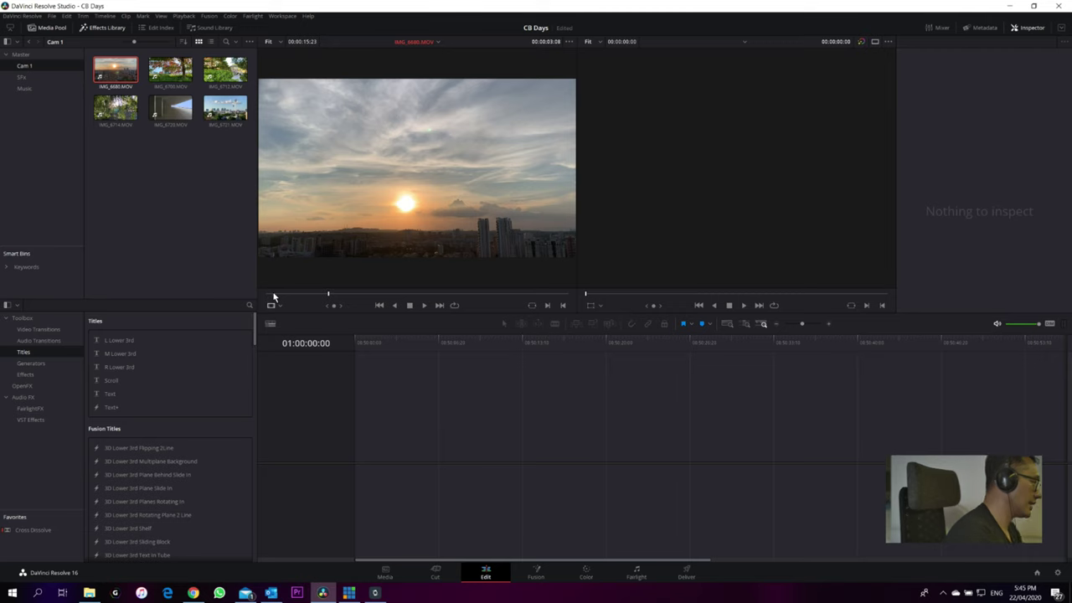
{"action": "left_click", "coordinate": [273, 294]}
{"action": "left_click", "coordinate": [269, 294]}
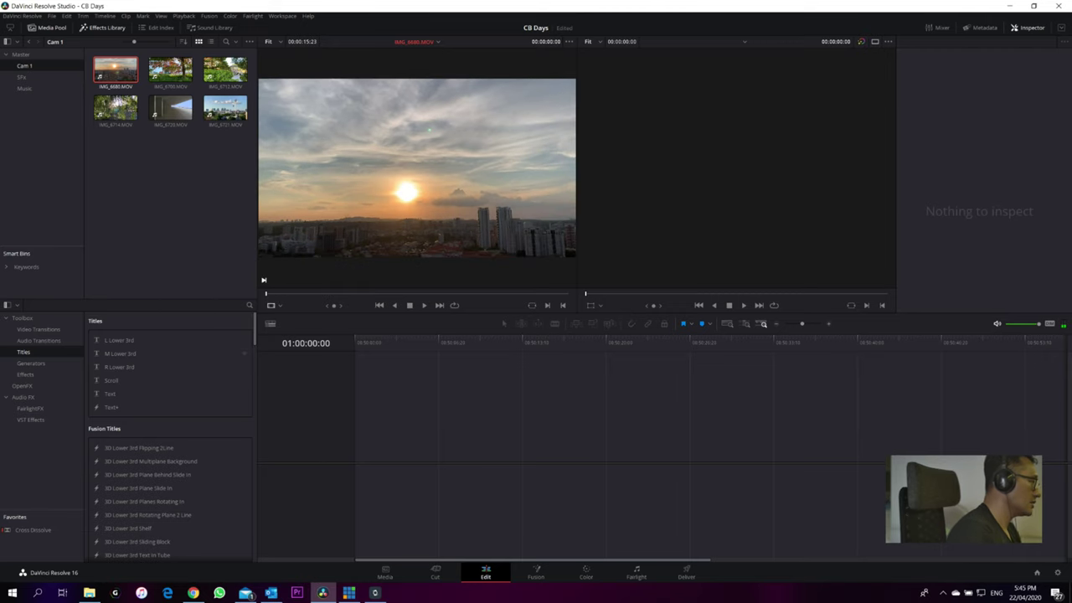
{"action": "key", "text": "space"}
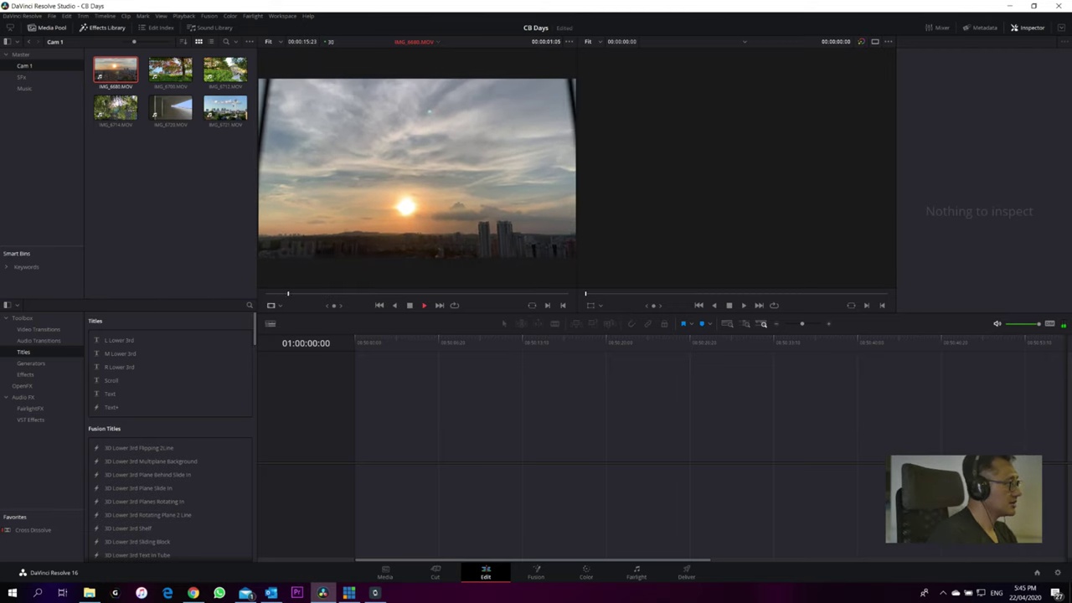
{"action": "key", "text": "space"}
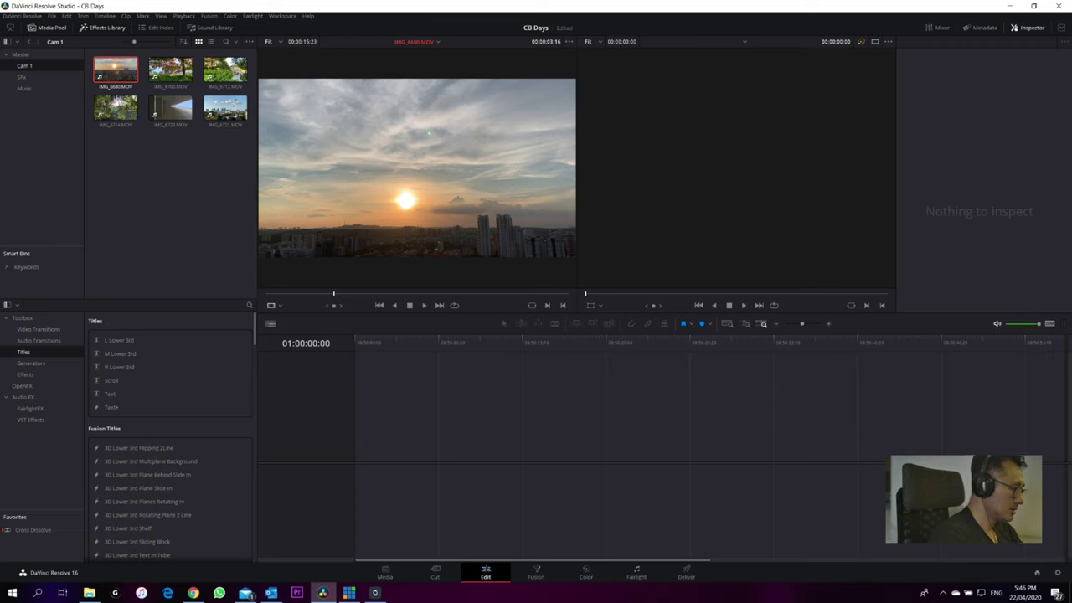
{"action": "key", "text": "i"}
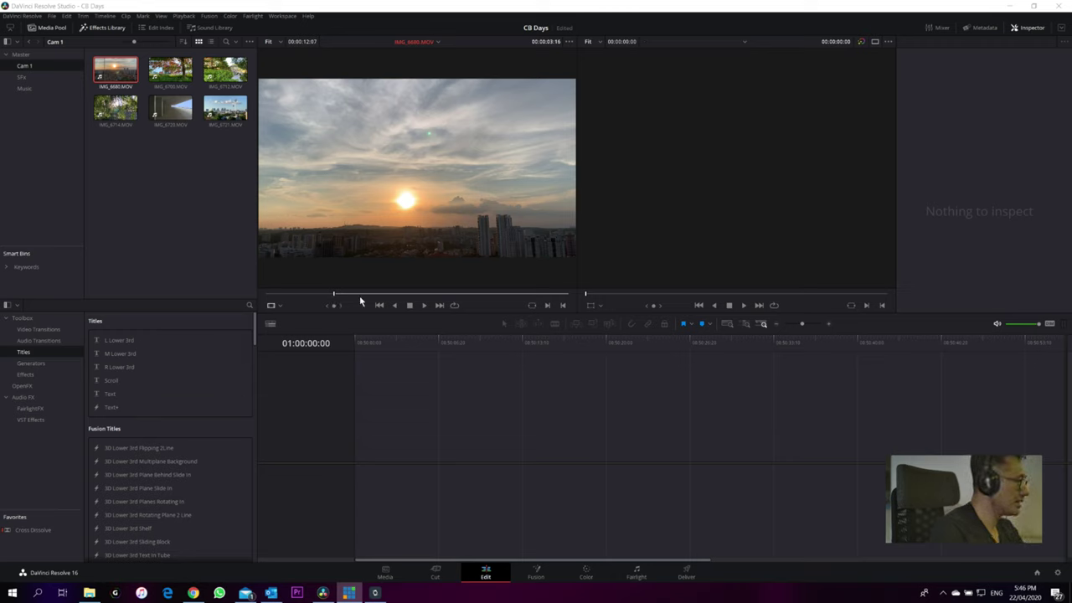
- Play IMG_6680.MOV onward in the source viewer and mark an Out point at 00:00:12:16
{"action": "left_click", "coordinate": [405, 217]}
{"action": "key", "text": "space"}
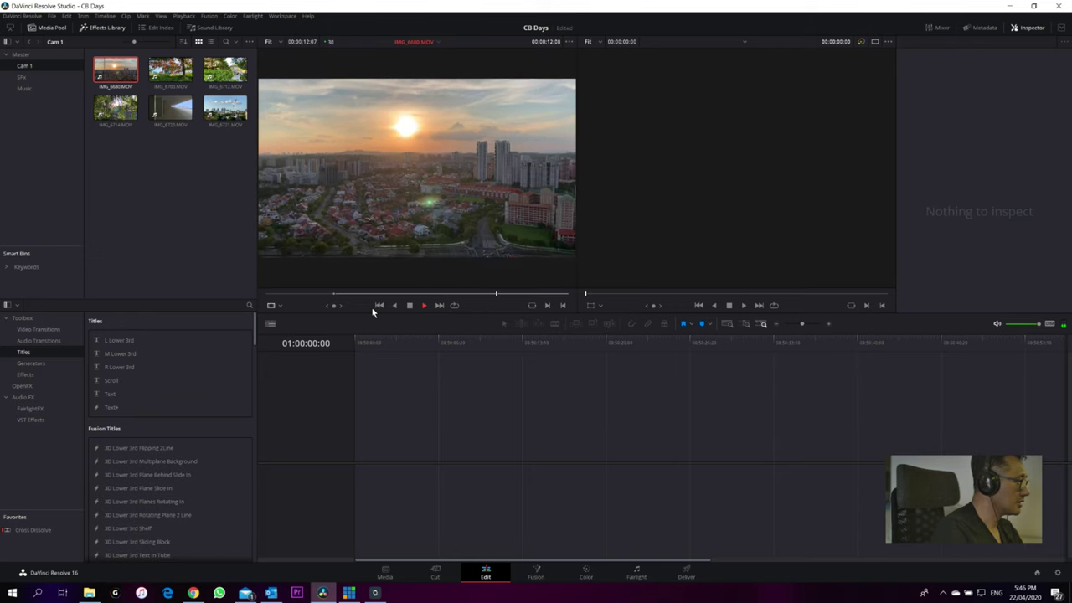
{"action": "key", "text": "space"}
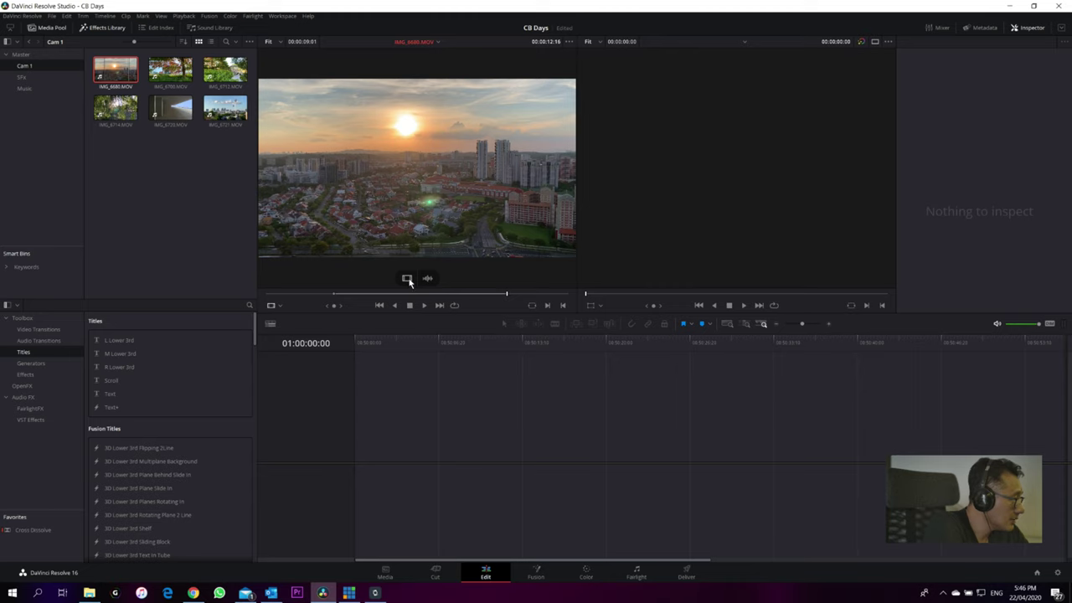
- Try adding only the video of the marked IMG_6680.MOV range to a new timeline, and undo it
{"action": "left_click_drag", "start_coordinate": [407, 279], "coordinate": [401, 389]}
{"action": "left_click_drag", "start_coordinate": [393, 450], "coordinate": [383, 442]}
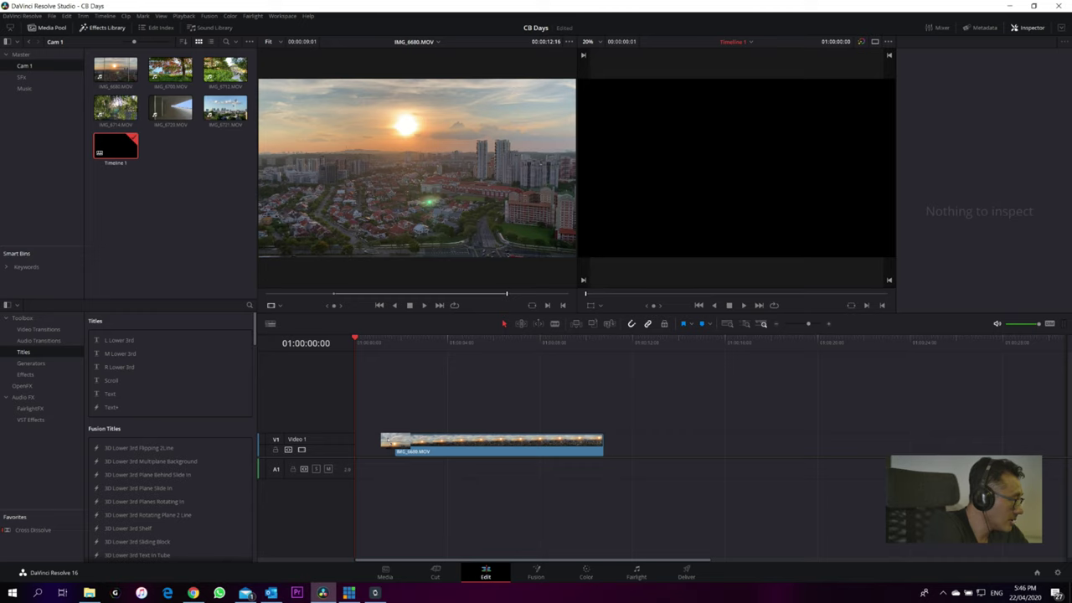
{"action": "key", "text": "ctrl+z"}
{"action": "key", "text": "ctrl+z"}
{"action": "mouse_move", "coordinate": [426, 276]}
{"action": "left_mouse_down"}
{"action": "mouse_move", "coordinate": [426, 369]}
{"action": "mouse_move", "coordinate": [404, 488]}
{"action": "mouse_move", "coordinate": [417, 460]}
{"action": "mouse_move", "coordinate": [418, 279]}
{"action": "left_mouse_up"}
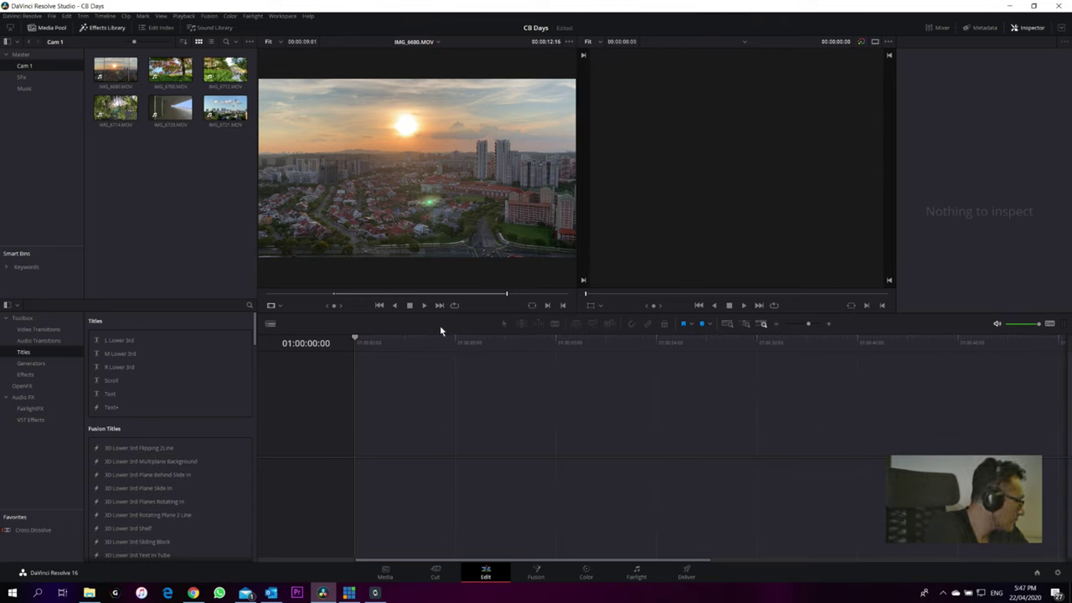
- Place the marked IMG_6680.MOV range with video and audio at the start of a new timeline and scrub to 01:00:04:21
{"action": "mouse_move", "coordinate": [402, 264]}
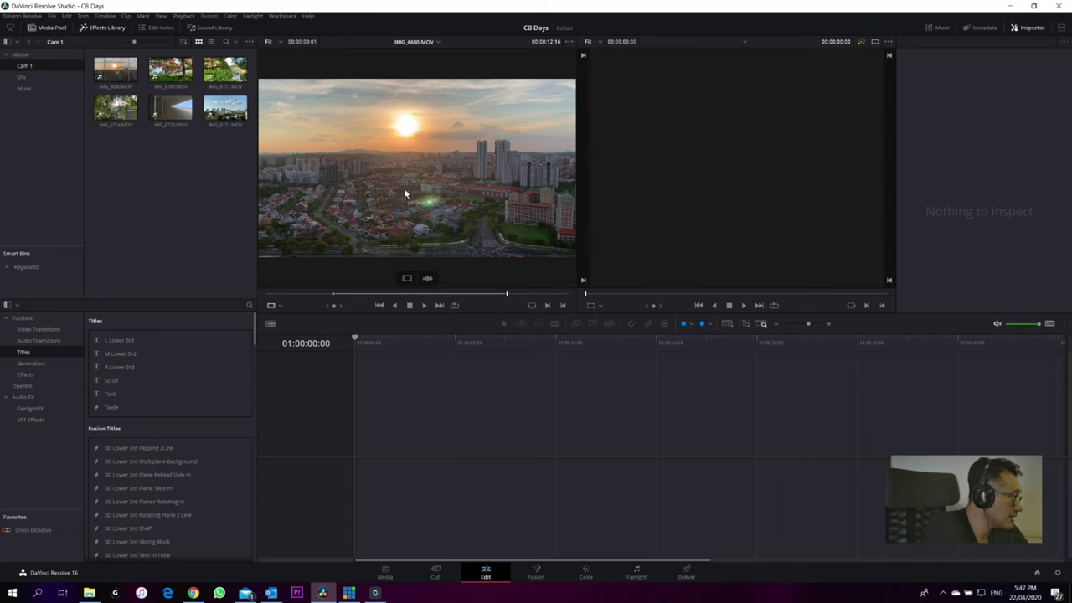
{"action": "left_click_drag", "start_coordinate": [390, 185], "coordinate": [409, 355]}
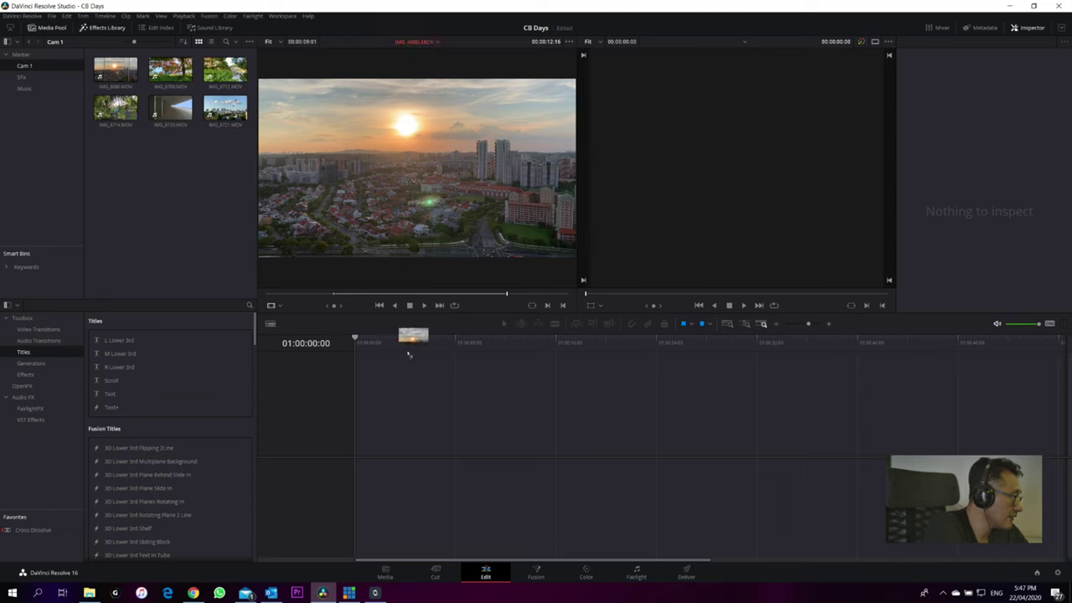
{"action": "left_click_drag", "start_coordinate": [407, 440], "coordinate": [356, 442]}
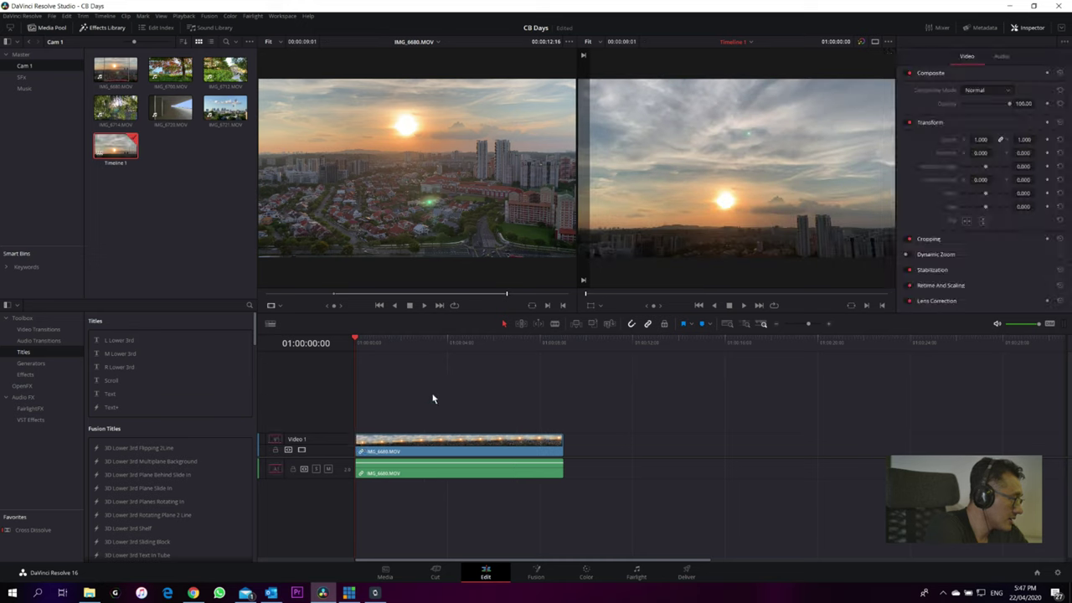
{"action": "mouse_move", "coordinate": [455, 352]}
{"action": "left_mouse_down"}
{"action": "mouse_move", "coordinate": [469, 363]}
{"action": "mouse_move", "coordinate": [530, 344]}
{"action": "mouse_move", "coordinate": [396, 350]}
{"action": "mouse_move", "coordinate": [474, 354]}
{"action": "mouse_move", "coordinate": [463, 352]}
{"action": "left_mouse_up"}
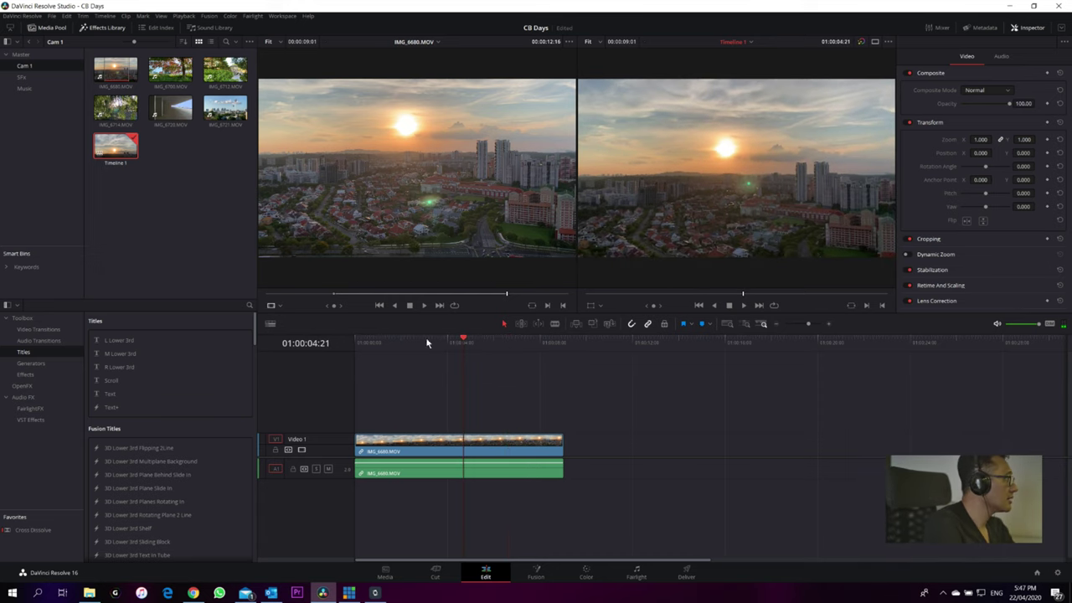
- Review the timeline resolution and playback frame rate in the project's master settings, and select the IMG_6680.MOV clip on the timeline
{"action": "left_click", "coordinate": [55, 16]}
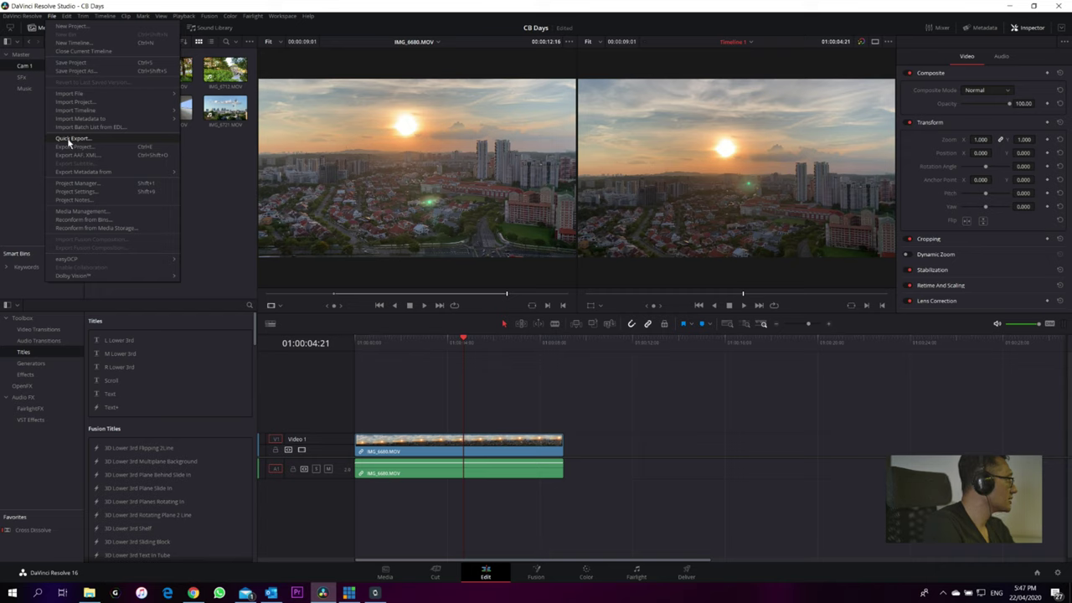
{"action": "left_click", "coordinate": [76, 193]}
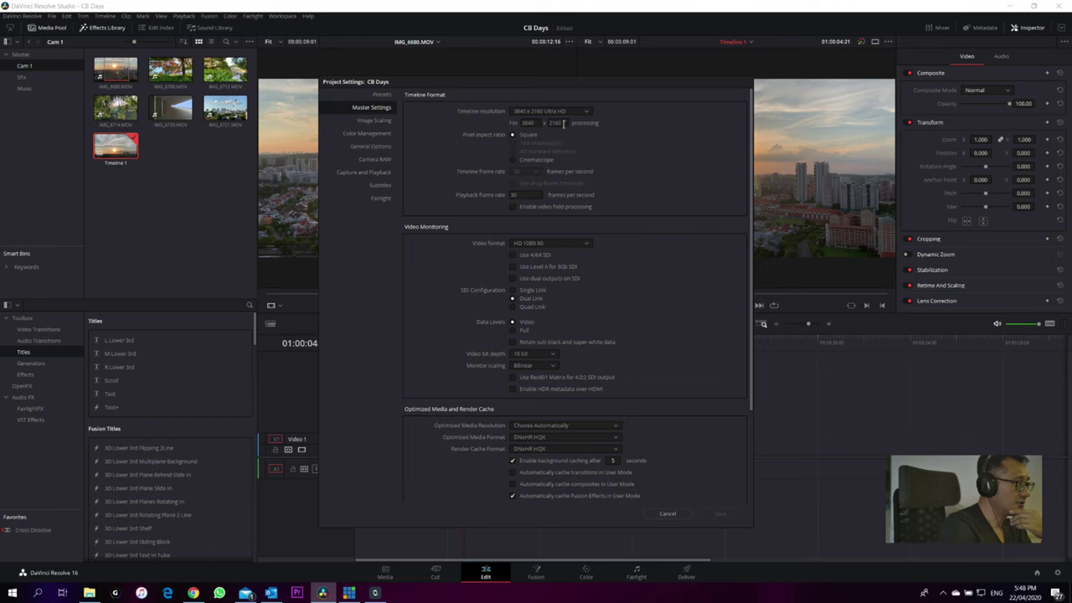
{"action": "double_click", "coordinate": [528, 195]}
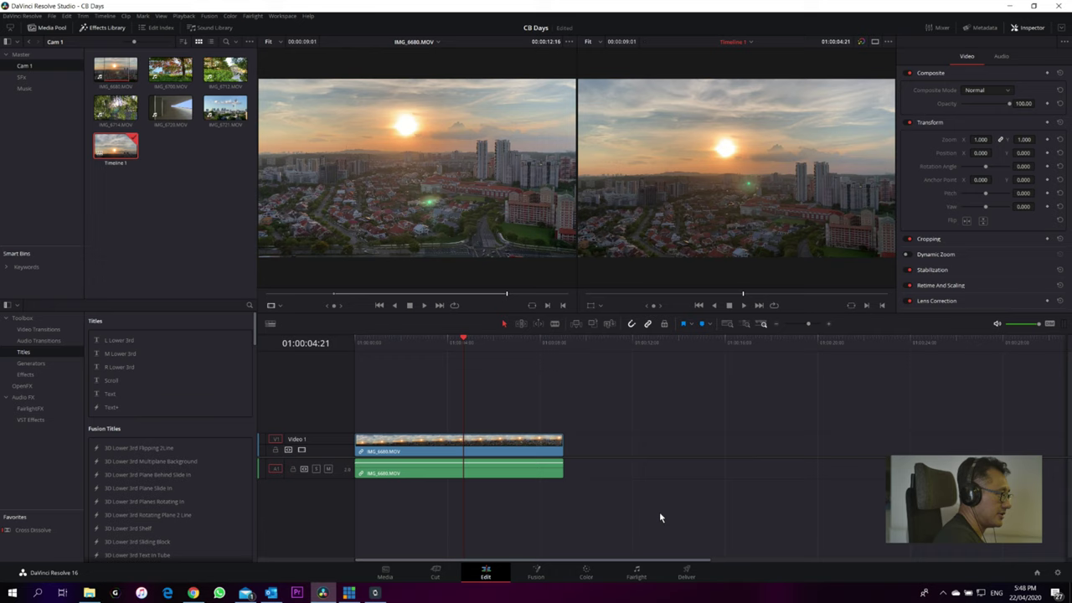
{"action": "right_click", "coordinate": [528, 453]}
{"action": "left_click", "coordinate": [507, 449]}
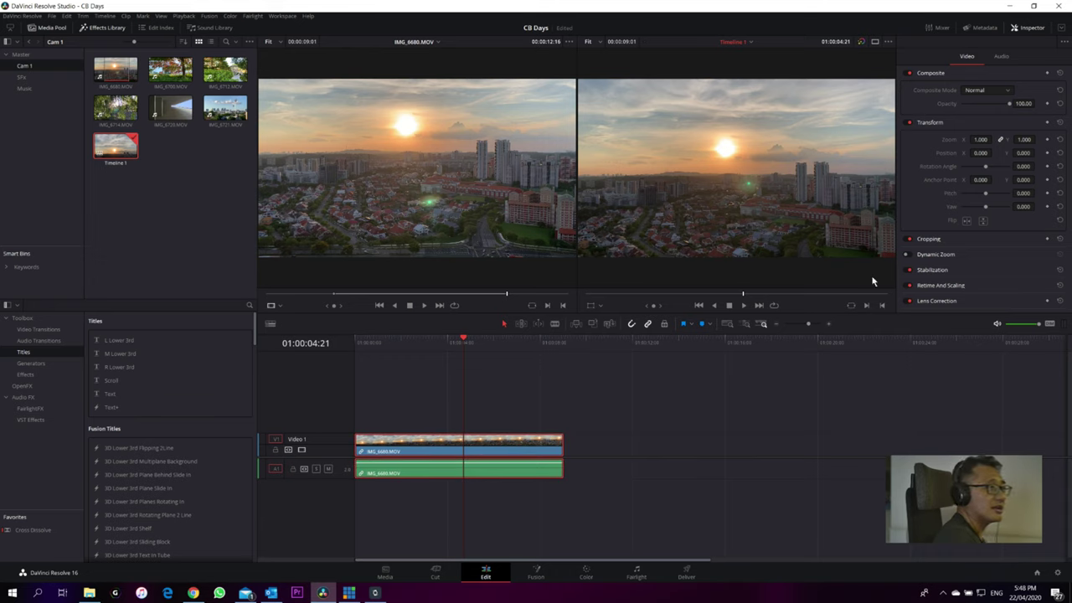
- Inspect the resolution and frame rate of IMG_6680.MOV in its metadata on the Media page, and return to the Edit page
{"action": "left_click", "coordinate": [385, 572]}
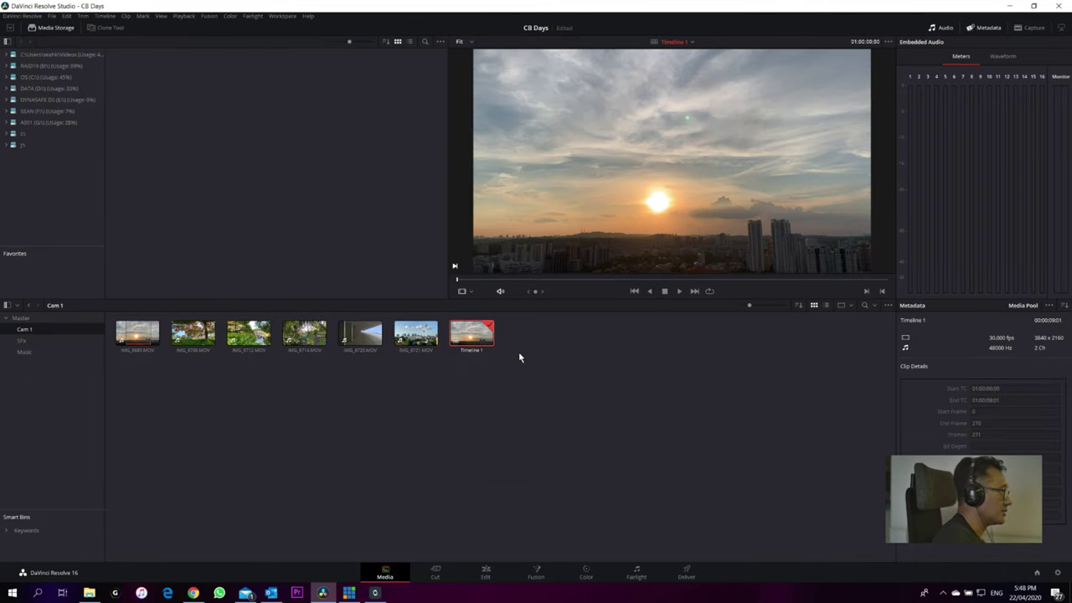
{"action": "left_click", "coordinate": [140, 333]}
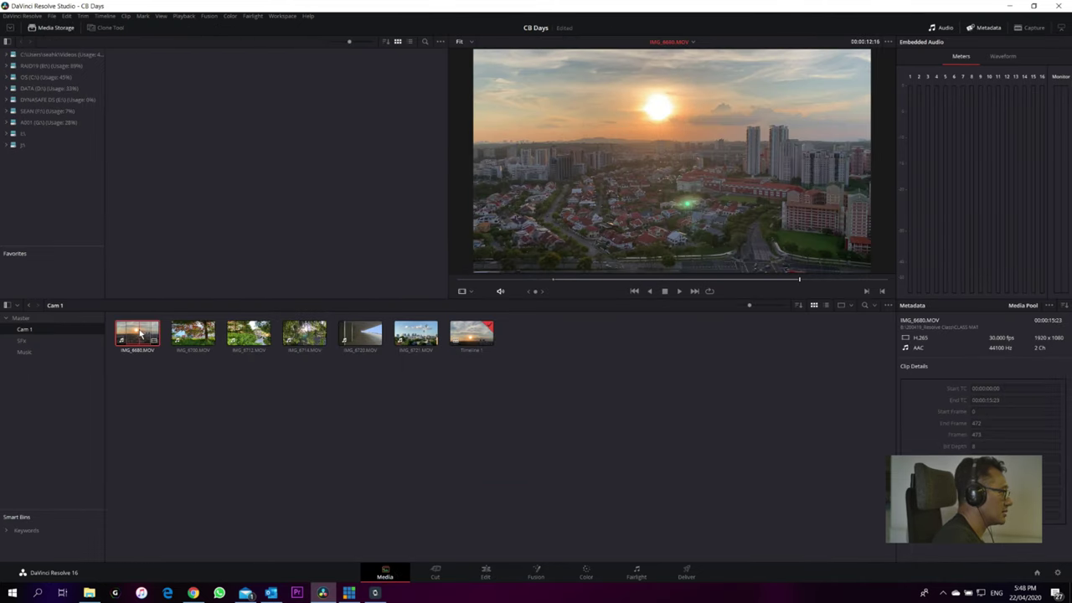
{"action": "right_click", "coordinate": [139, 339]}
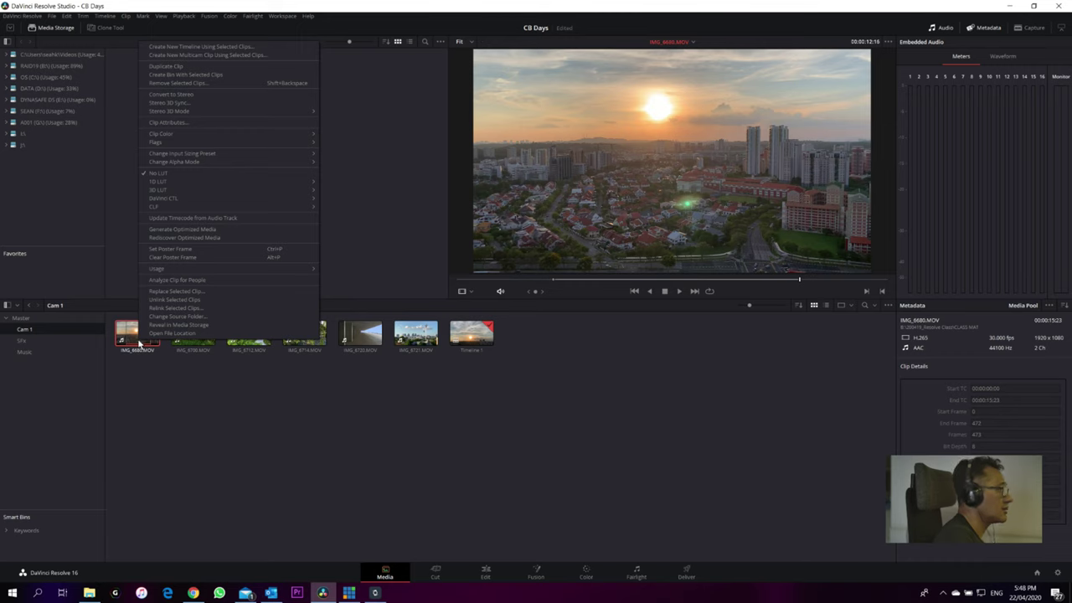
{"action": "left_click", "coordinate": [139, 339]}
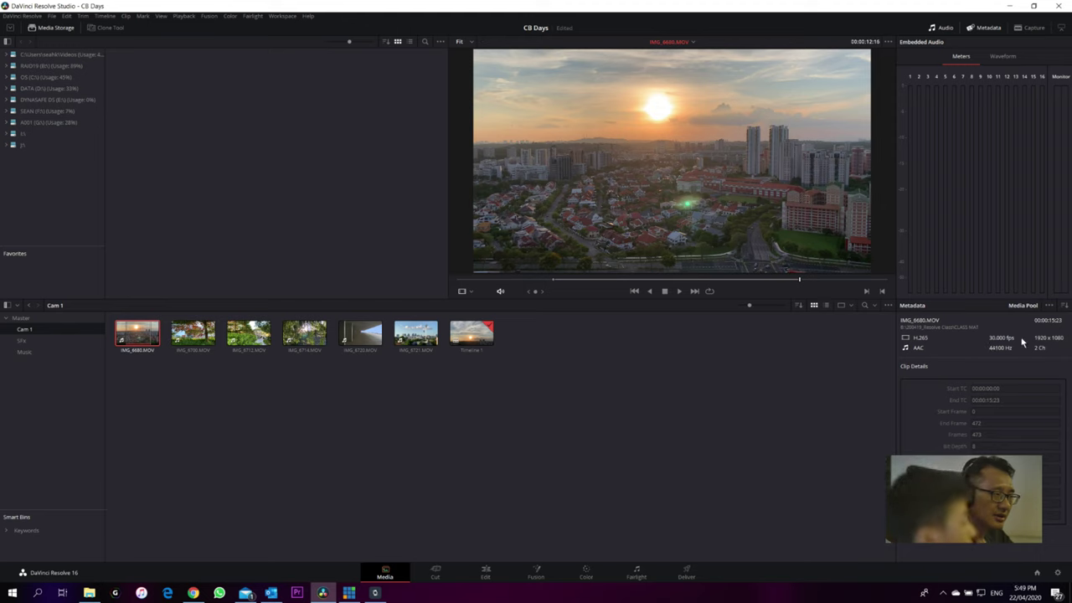
{"action": "left_click", "coordinate": [485, 572]}
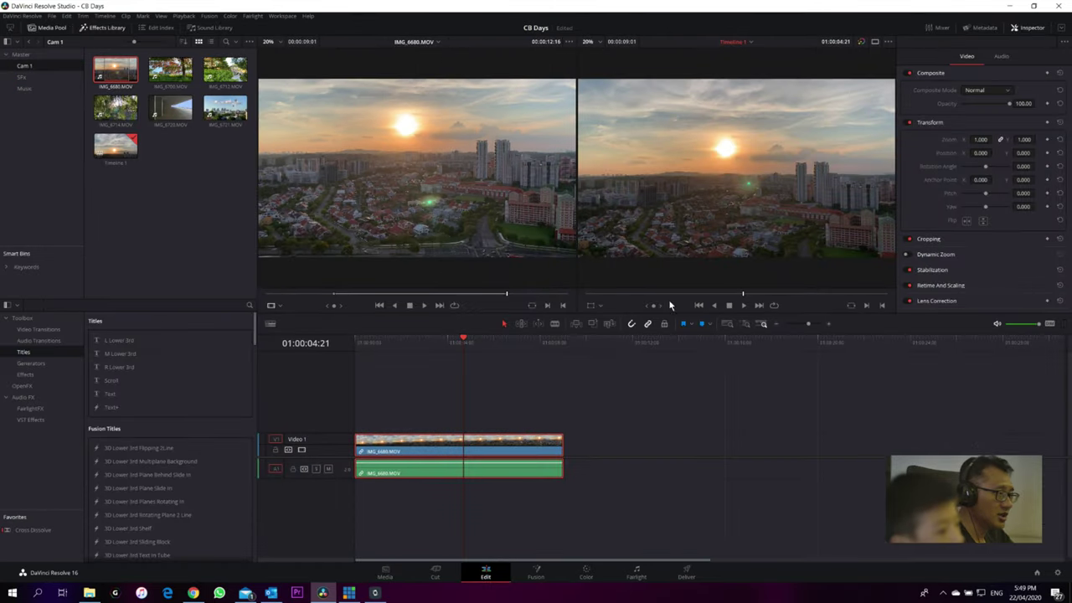
- Set the project's timeline resolution to 1920 x 1080 HD and save the project settings
{"action": "left_click", "coordinate": [52, 17]}
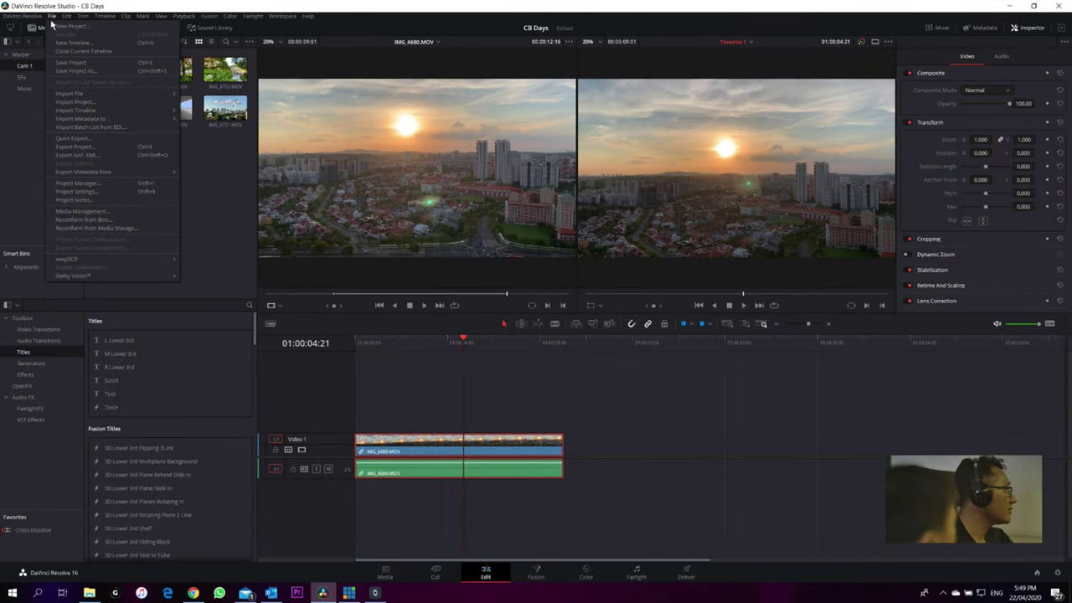
{"action": "left_click", "coordinate": [79, 191]}
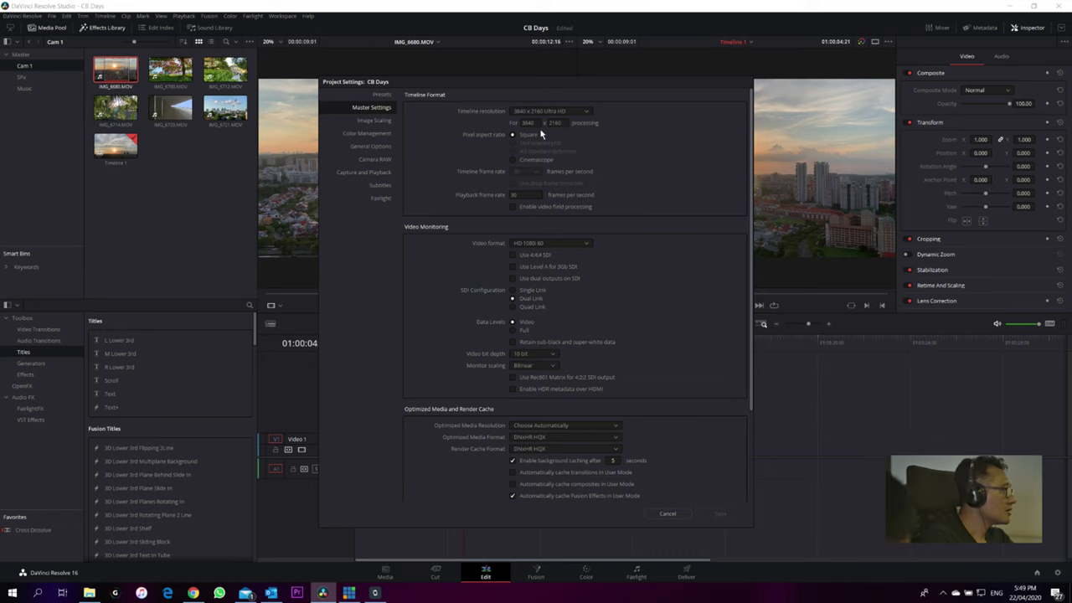
{"action": "left_click", "coordinate": [586, 111]}
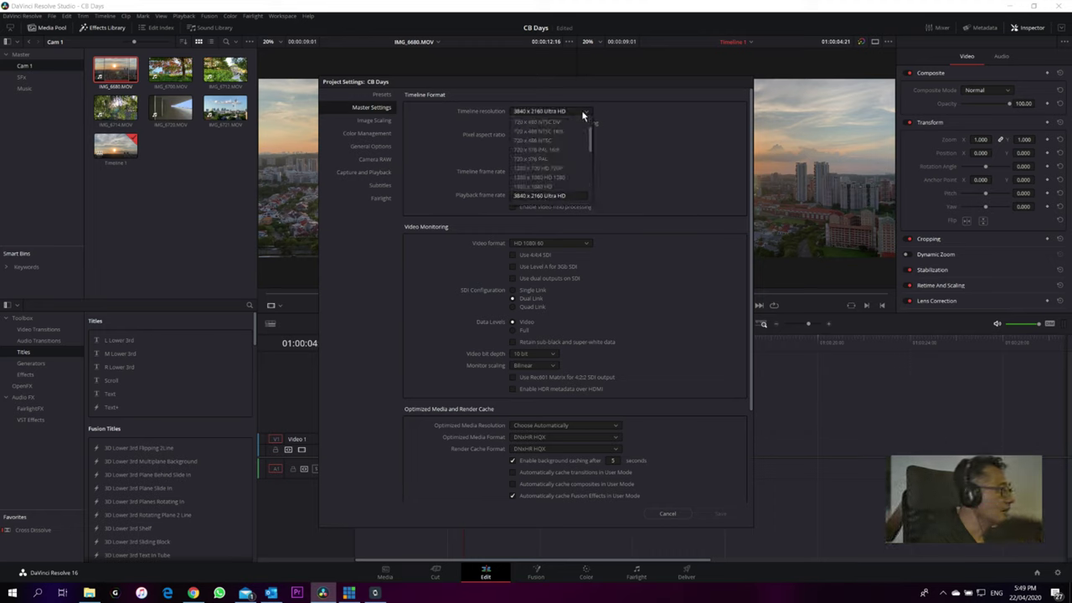
{"action": "left_click", "coordinate": [561, 187]}
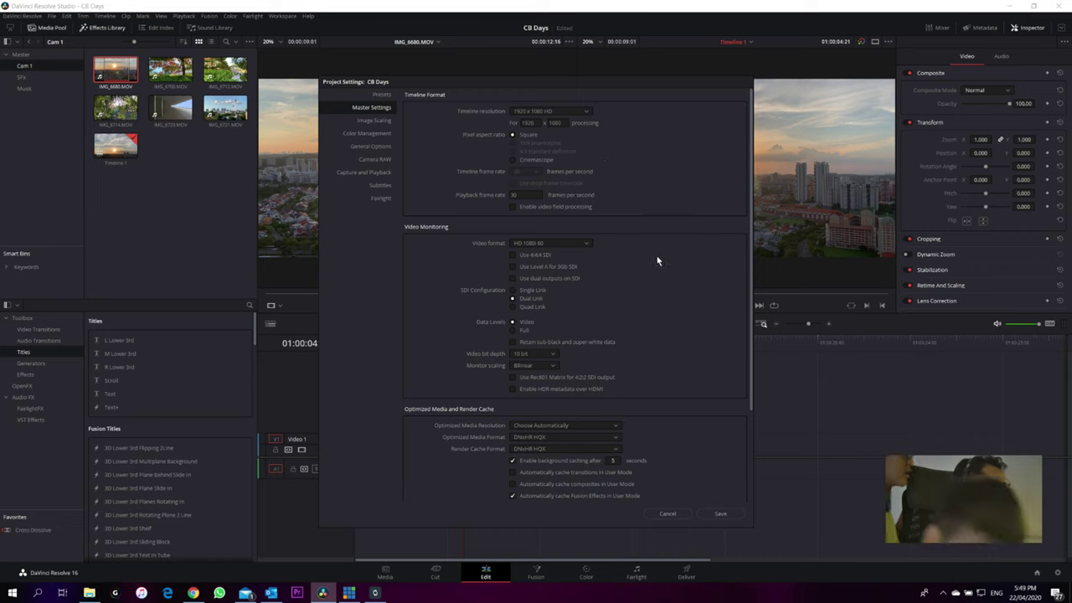
{"action": "scroll", "coordinate": [662, 327], "scroll_direction": "down", "scroll_amount": 2}
{"action": "scroll", "coordinate": [662, 333], "scroll_direction": "down", "scroll_amount": 3}
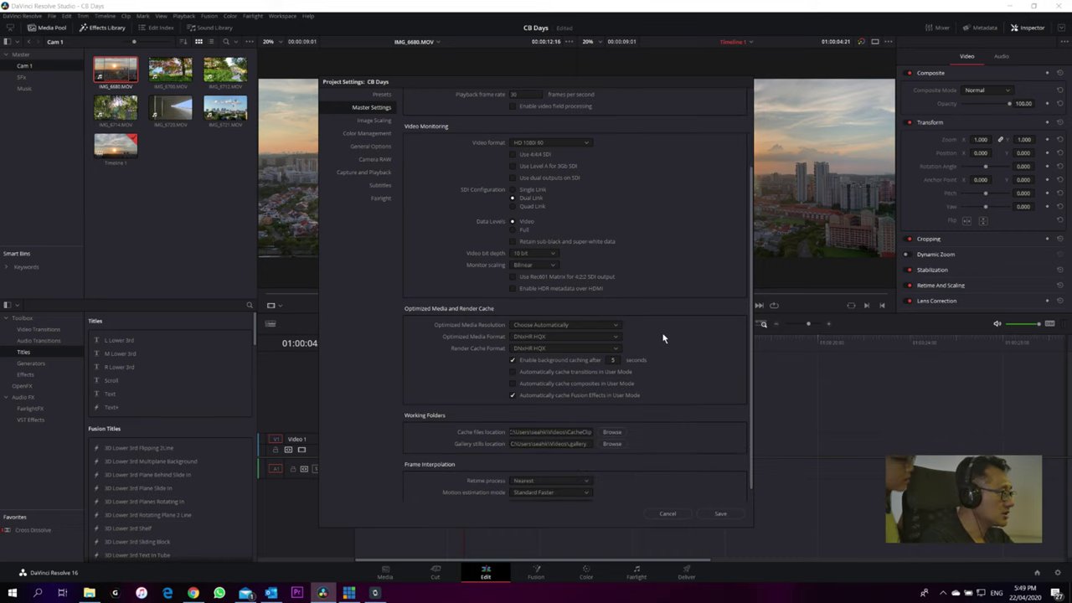
{"action": "scroll", "coordinate": [663, 338], "scroll_direction": "up", "scroll_amount": 3}
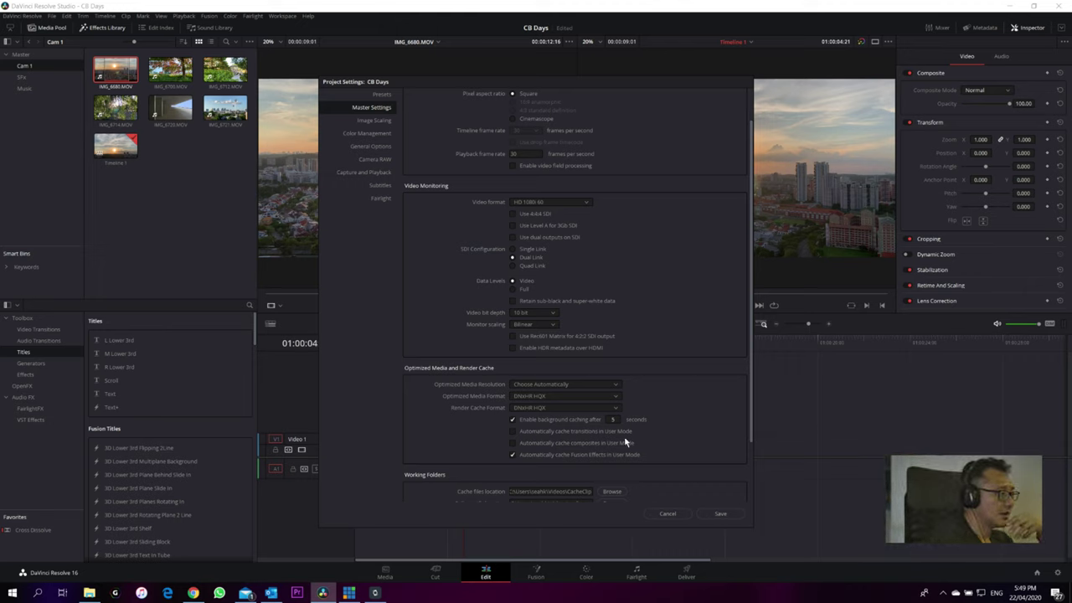
{"action": "left_click", "coordinate": [739, 518]}
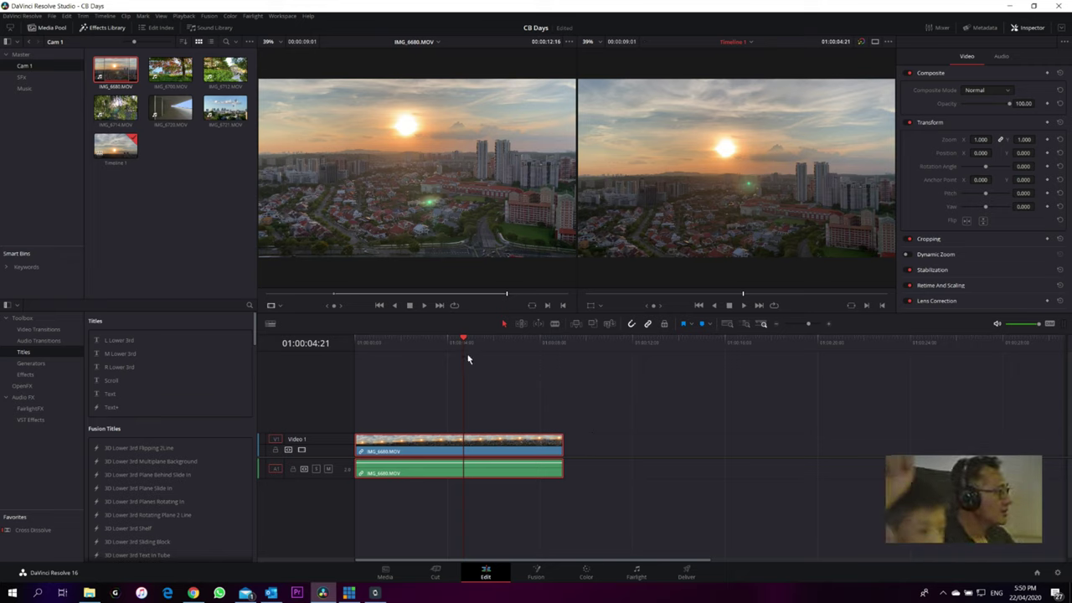
- Play the timeline from its start, trim the end of the IMG_6680.MOV clip back to 01:00:07:22, and place the playhead at 01:00:04:29
{"action": "left_click_drag", "start_coordinate": [464, 337], "coordinate": [344, 343]}
{"action": "key", "text": "space"}
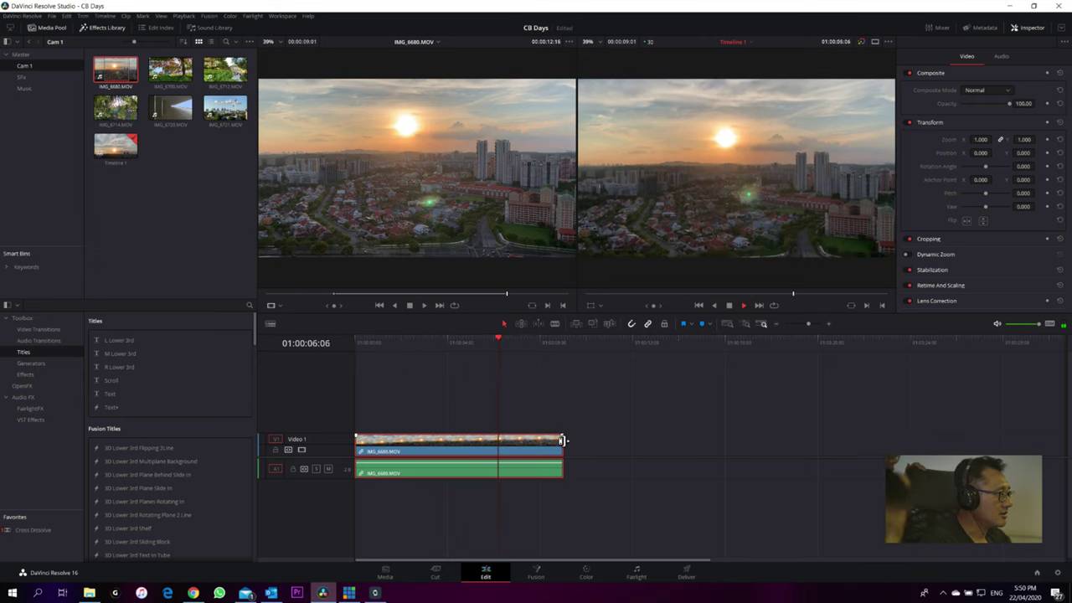
{"action": "left_click_drag", "start_coordinate": [560, 443], "coordinate": [566, 443]}
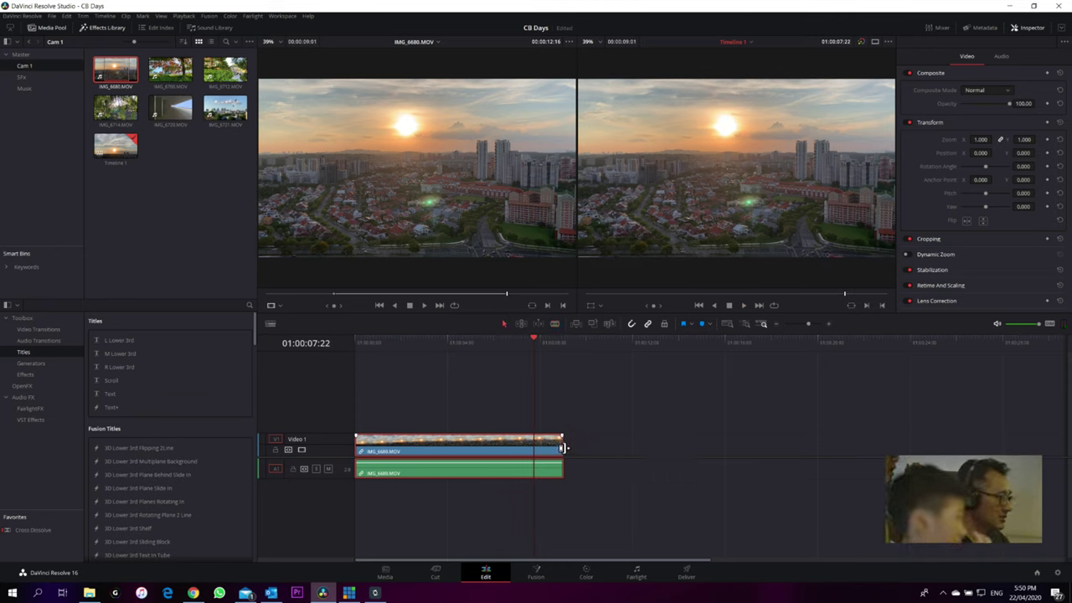
{"action": "left_click", "coordinate": [561, 449]}
{"action": "left_click_drag", "start_coordinate": [562, 448], "coordinate": [534, 448]}
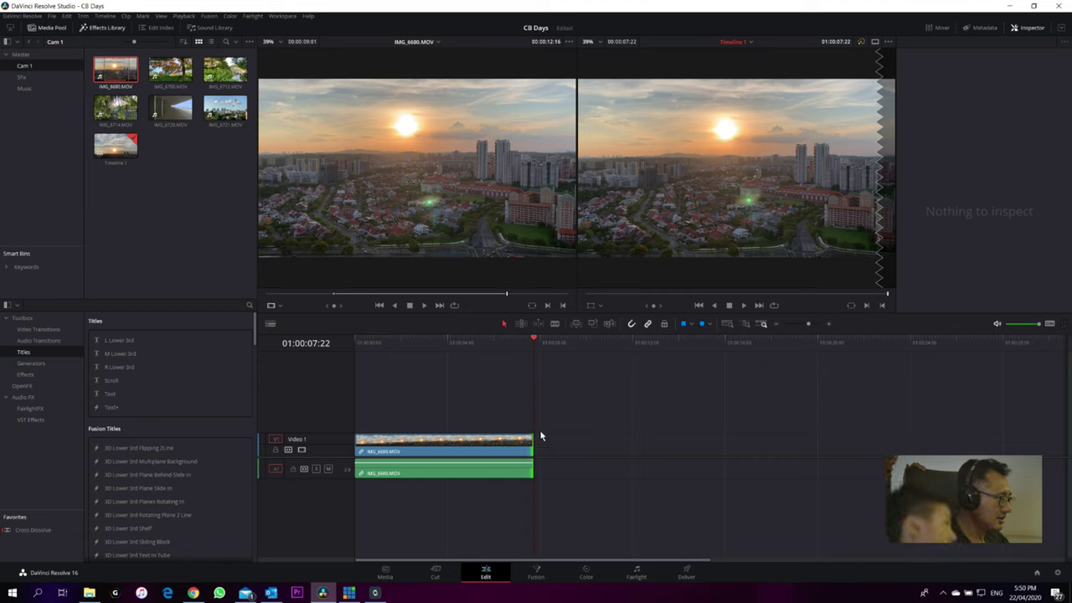
{"action": "mouse_move", "coordinate": [533, 450]}
{"action": "left_mouse_down"}
{"action": "mouse_move", "coordinate": [496, 452]}
{"action": "mouse_move", "coordinate": [533, 453]}
{"action": "mouse_move", "coordinate": [512, 435]}
{"action": "mouse_move", "coordinate": [522, 419]}
{"action": "mouse_move", "coordinate": [489, 433]}
{"action": "mouse_move", "coordinate": [478, 408]}
{"action": "mouse_move", "coordinate": [496, 427]}
{"action": "mouse_move", "coordinate": [541, 352]}
{"action": "mouse_move", "coordinate": [521, 390]}
{"action": "mouse_move", "coordinate": [521, 380]}
{"action": "mouse_move", "coordinate": [530, 393]}
{"action": "left_mouse_up"}
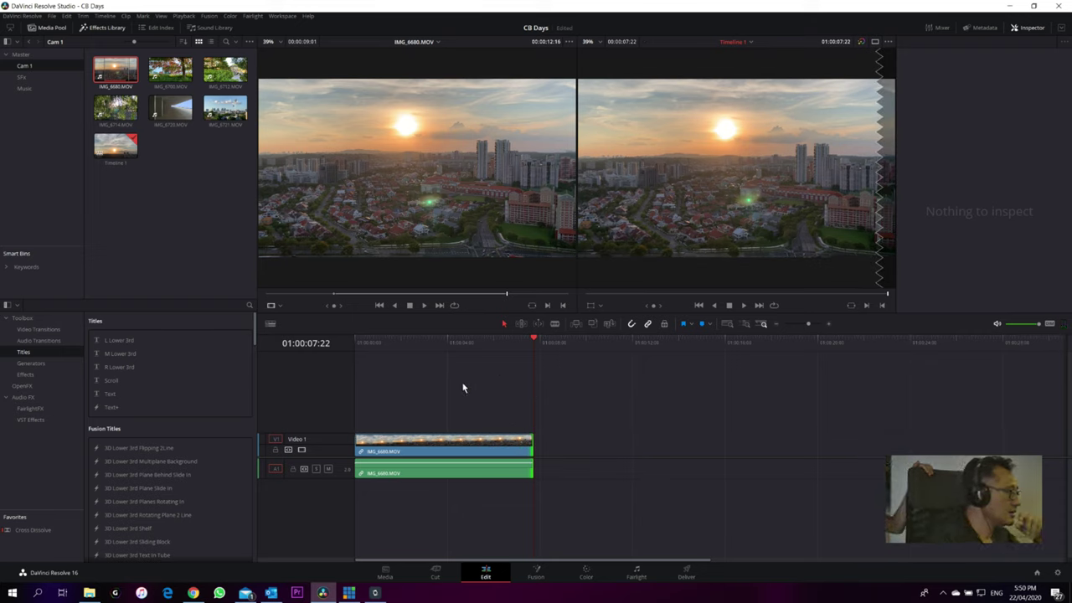
{"action": "left_click", "coordinate": [470, 343]}
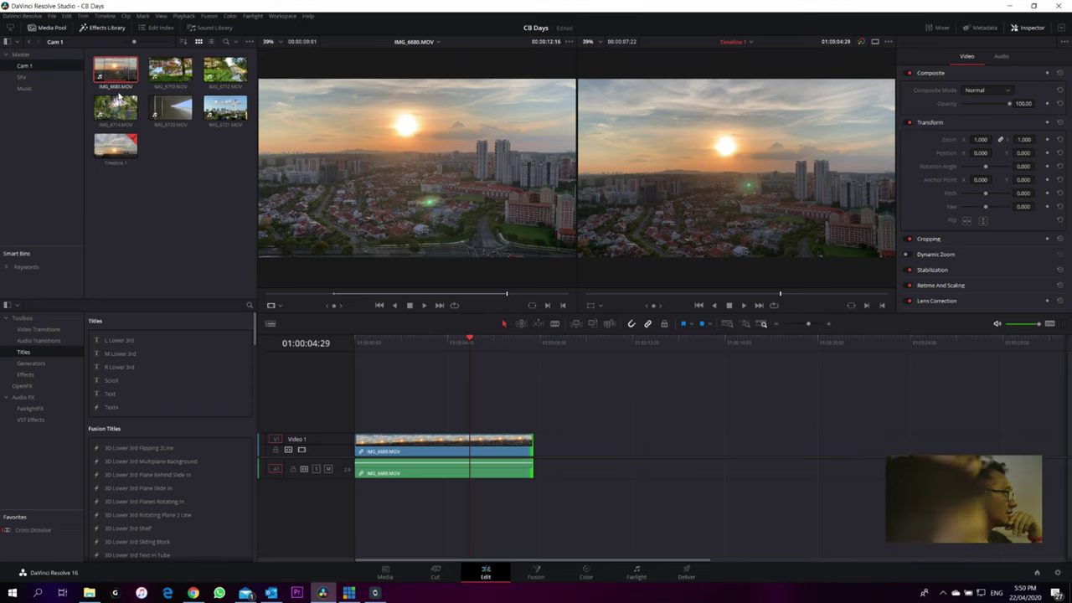
- Move Timeline 1 from the Cam 1 bin to the Master bin and show the Master bin's contents
{"action": "left_click", "coordinate": [120, 166]}
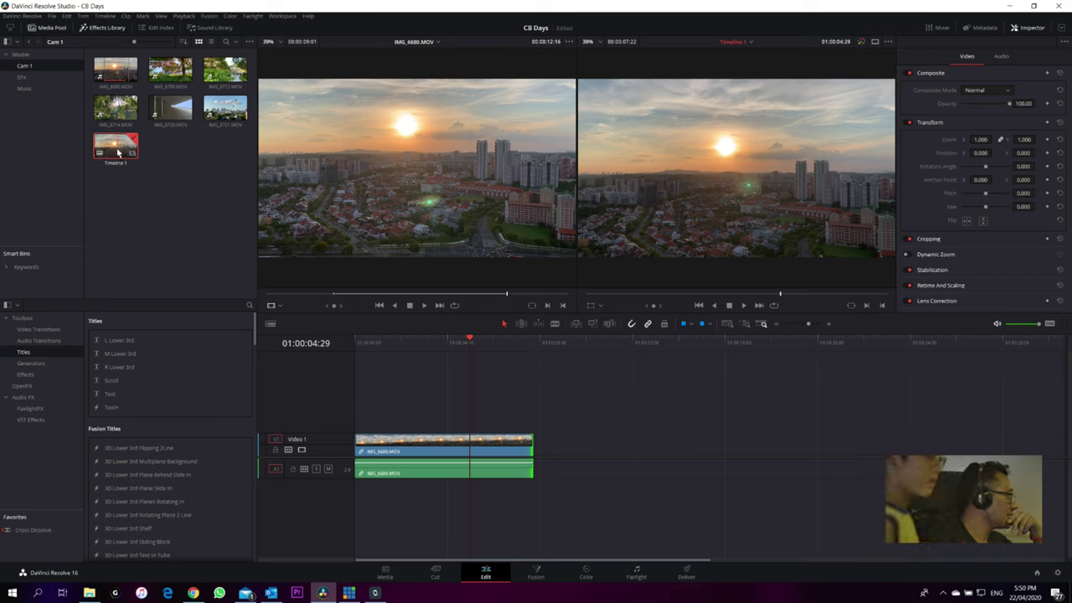
{"action": "left_click_drag", "start_coordinate": [118, 152], "coordinate": [28, 55]}
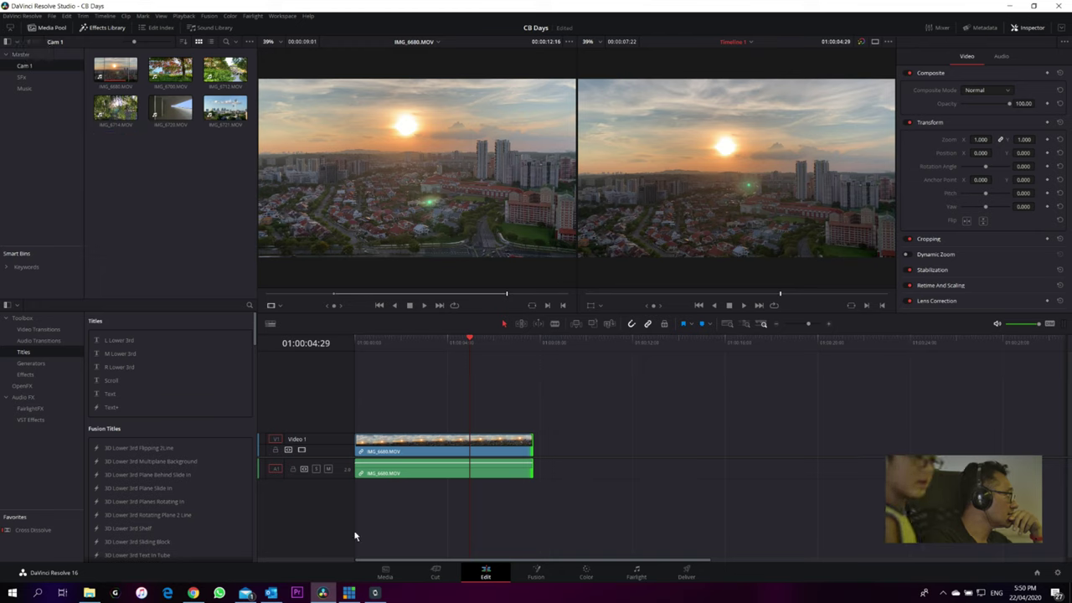
{"action": "left_click", "coordinate": [26, 56]}
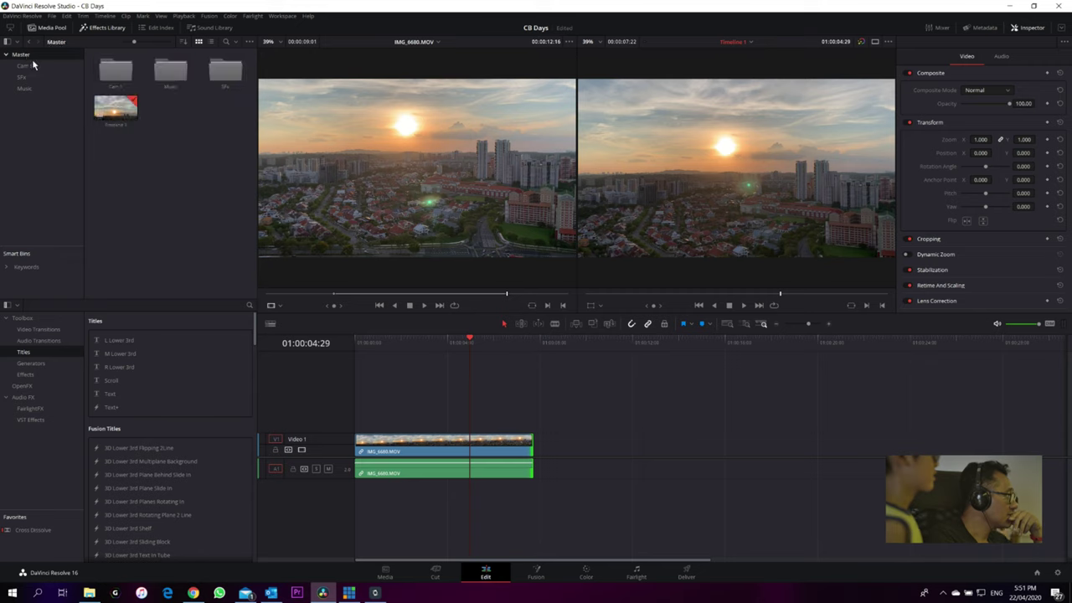
- Rename Timeline 1 in the Master bin as CB Days and scrub the timeline to 01:00:03:13
{"action": "left_click", "coordinate": [116, 112]}
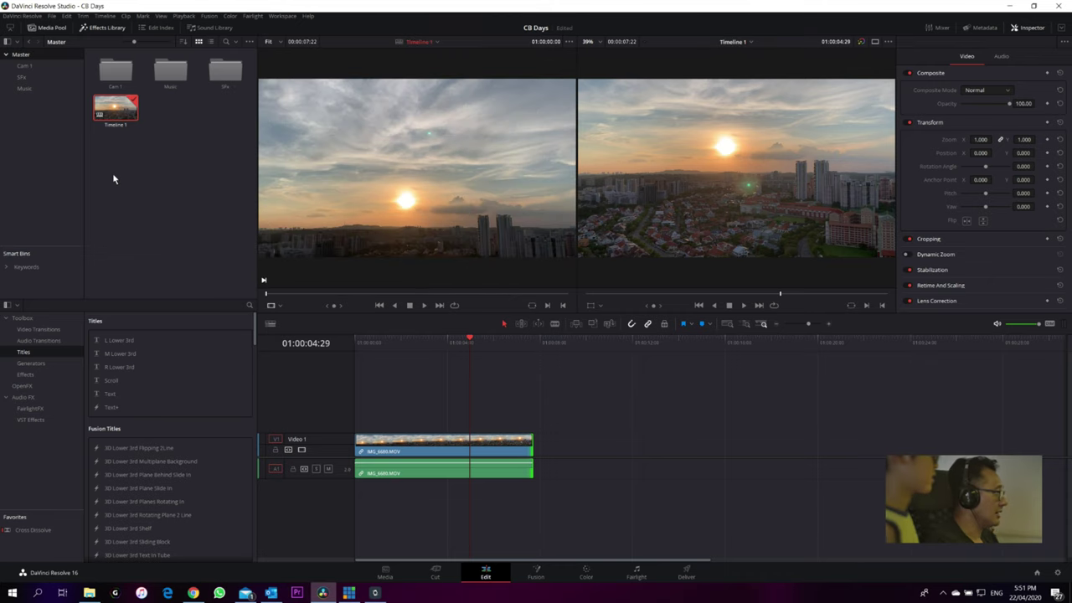
{"action": "left_click", "coordinate": [117, 125]}
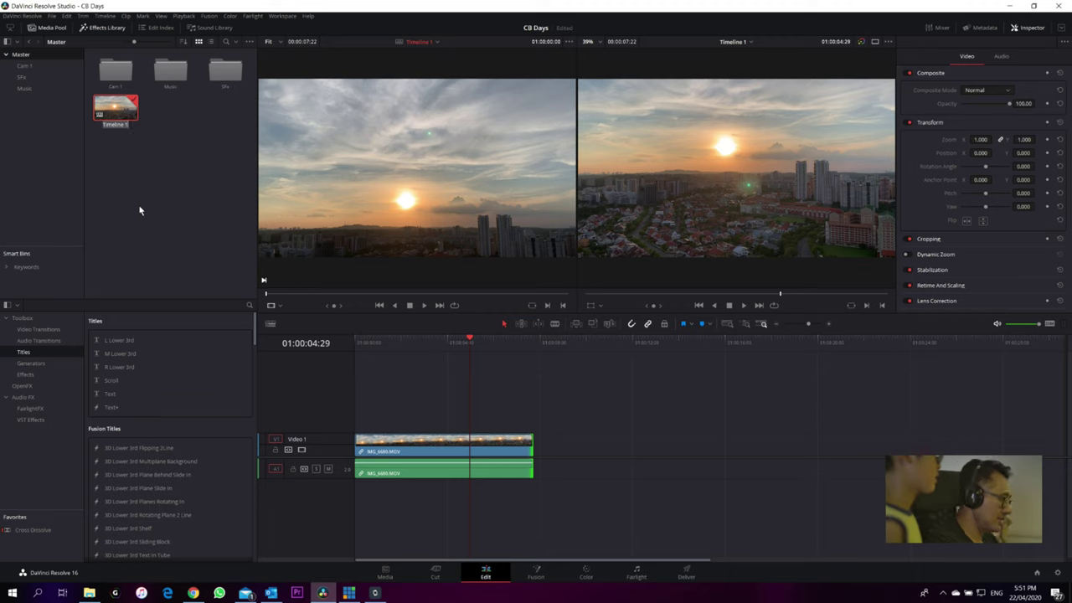
{"action": "type", "text": "CB Days"}
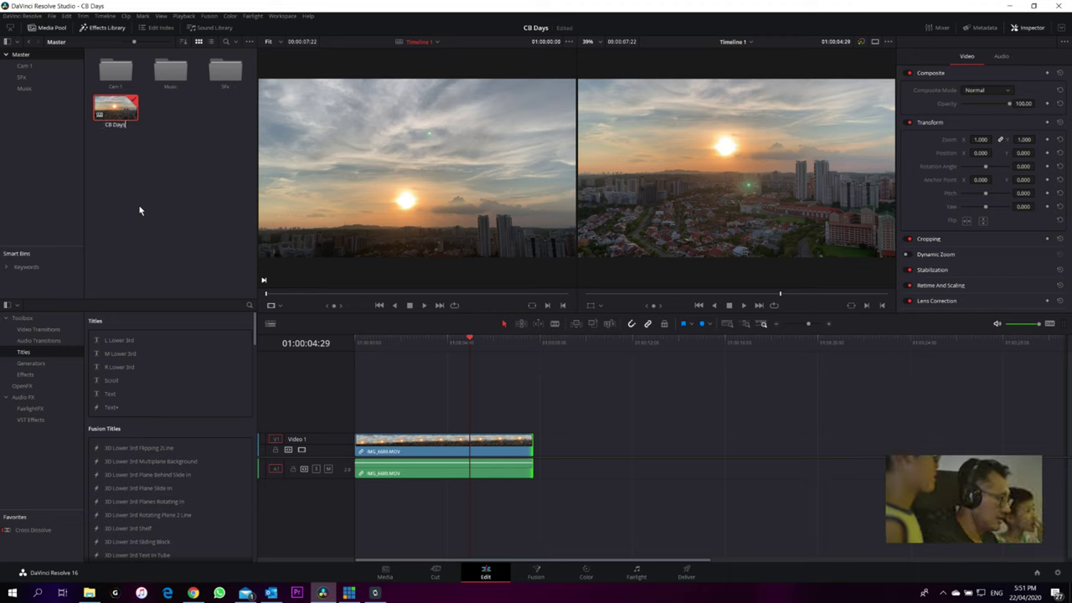
{"action": "key", "text": "Return"}
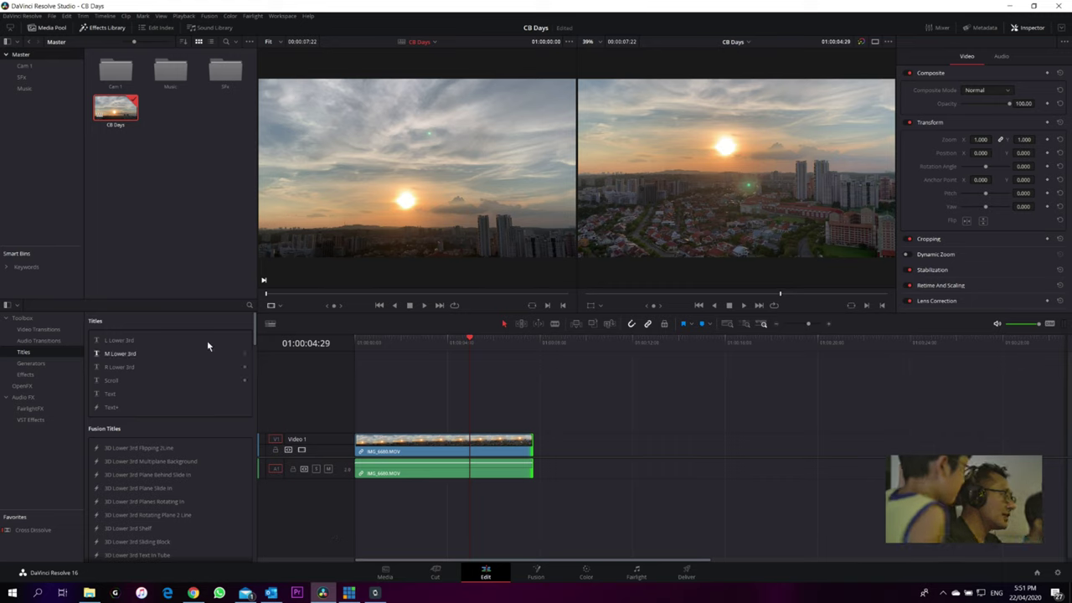
{"action": "left_click_drag", "start_coordinate": [356, 341], "coordinate": [429, 352]}
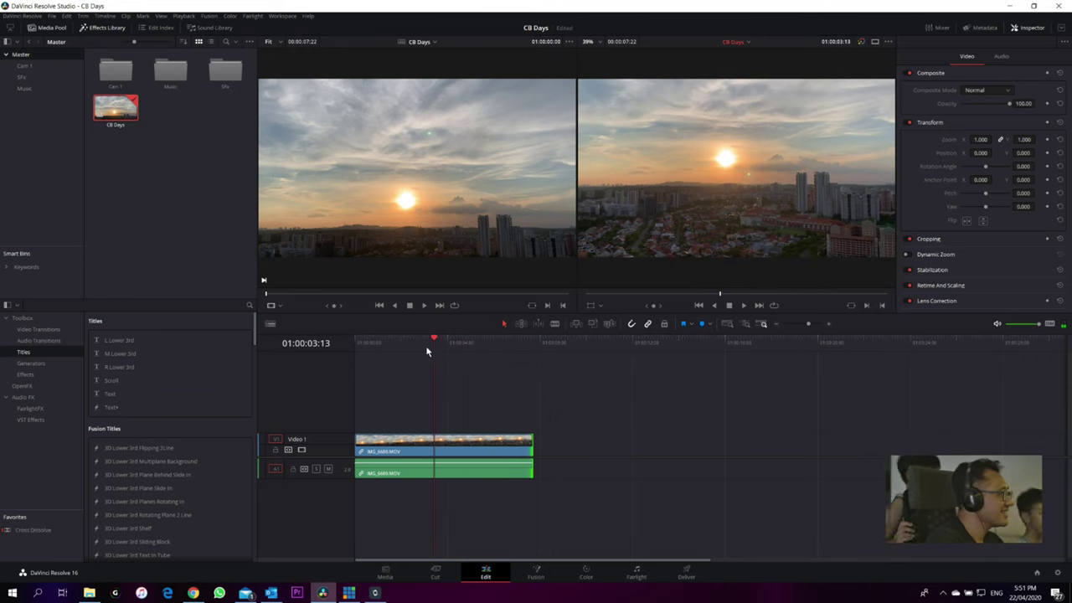
- Load IMG_6720.MOV from the Cam 1 bin into the source viewer and mark its range from 00:00:01:14 to 00:00:03:12
{"action": "left_click", "coordinate": [29, 68]}
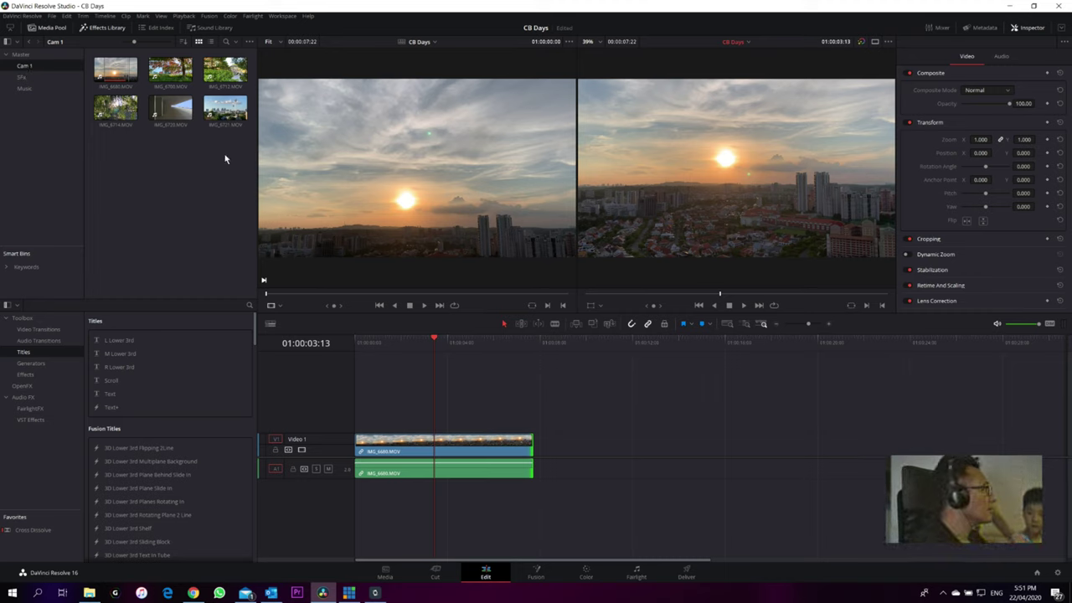
{"action": "double_click", "coordinate": [182, 74]}
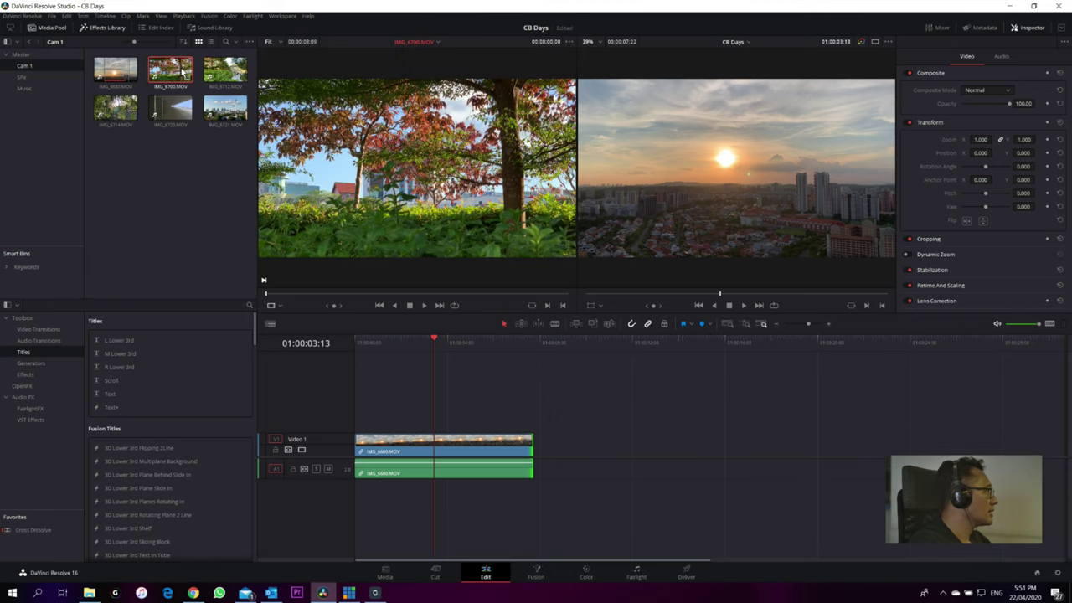
{"action": "double_click", "coordinate": [173, 105]}
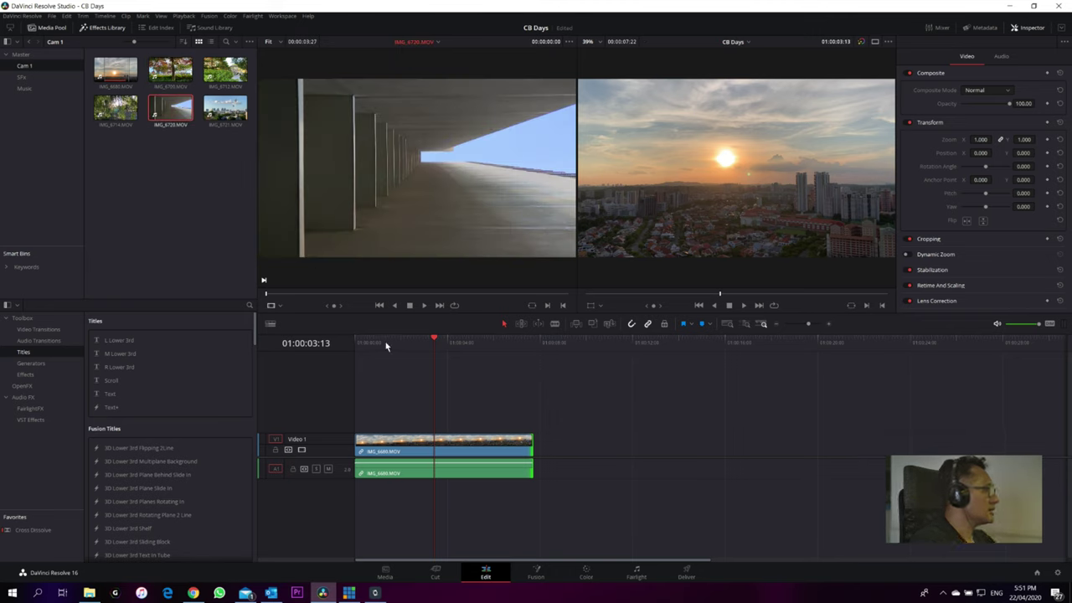
{"action": "key", "text": "space"}
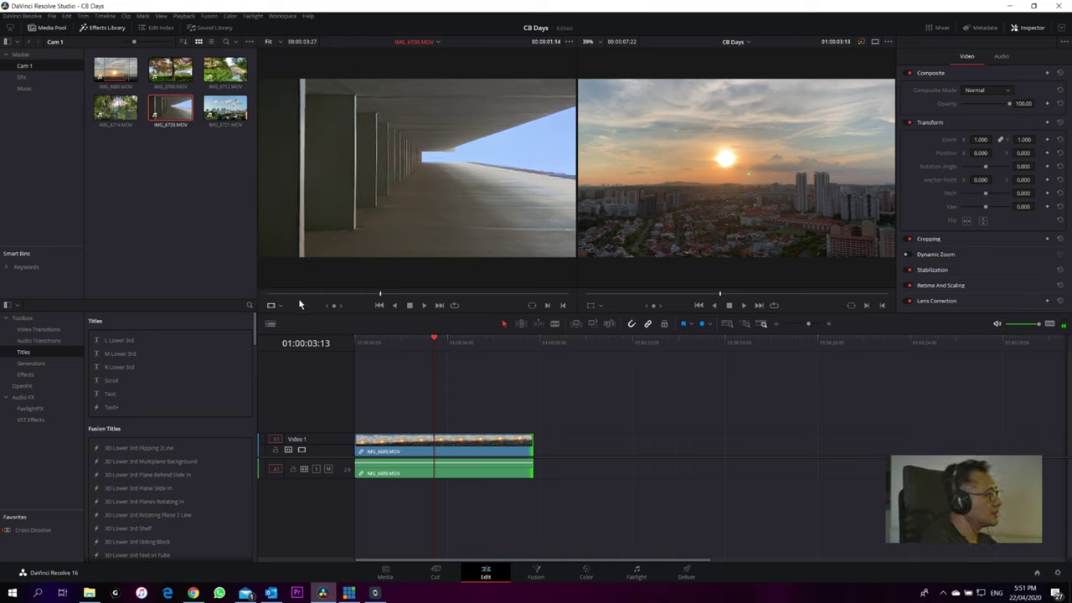
{"action": "key", "text": "space"}
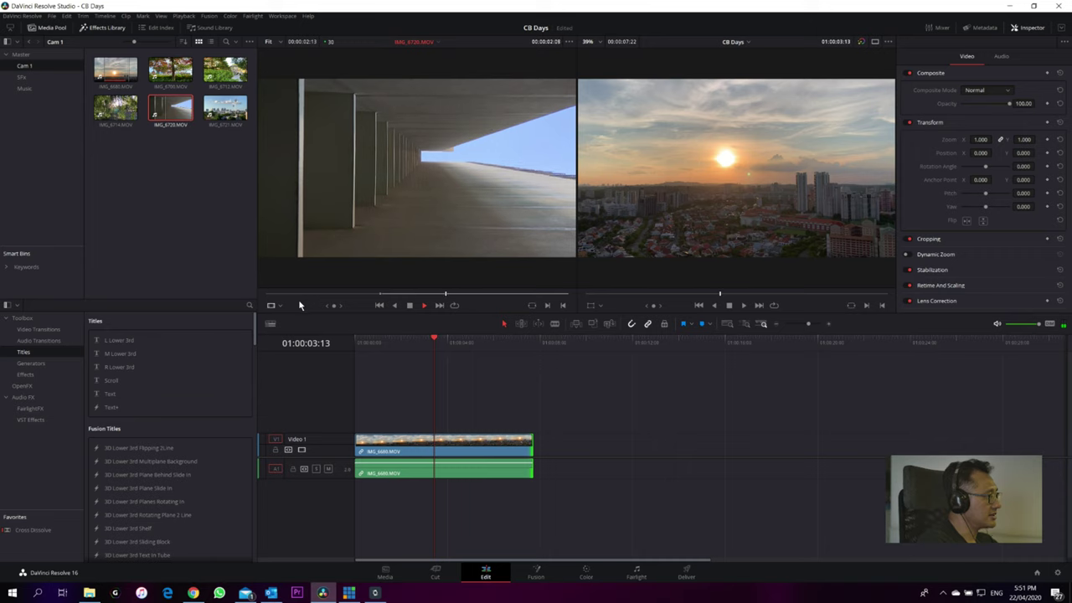
{"action": "key", "text": "space"}
{"action": "key", "text": "o"}
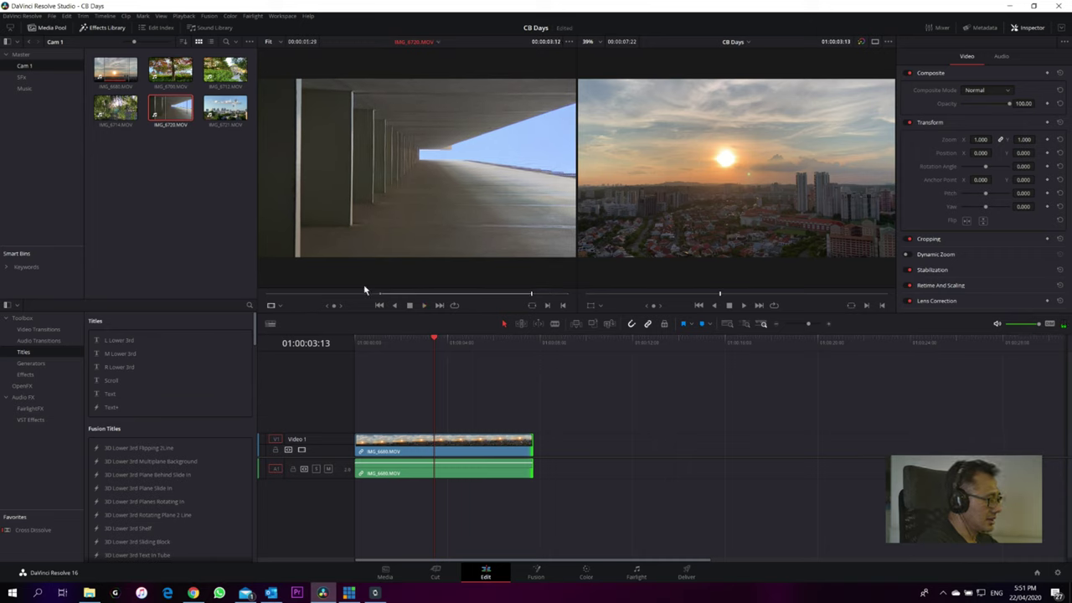
- Place the marked range of IMG_6720.MOV on Video 1 directly after the IMG_6680.MOV clip
{"action": "left_click_drag", "start_coordinate": [425, 197], "coordinate": [549, 442]}
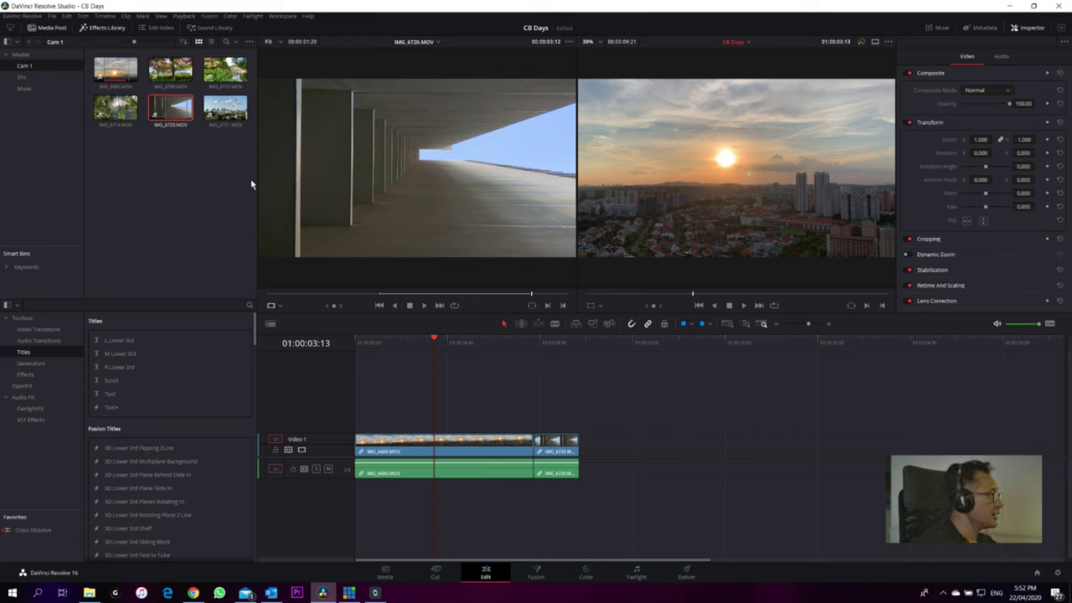
- Mark IMG_6700.MOV from 00:00:04:05 to 00:00:07:00 in the source viewer and place that range directly after the IMG_6720.MOV clip
{"action": "left_click", "coordinate": [172, 75]}
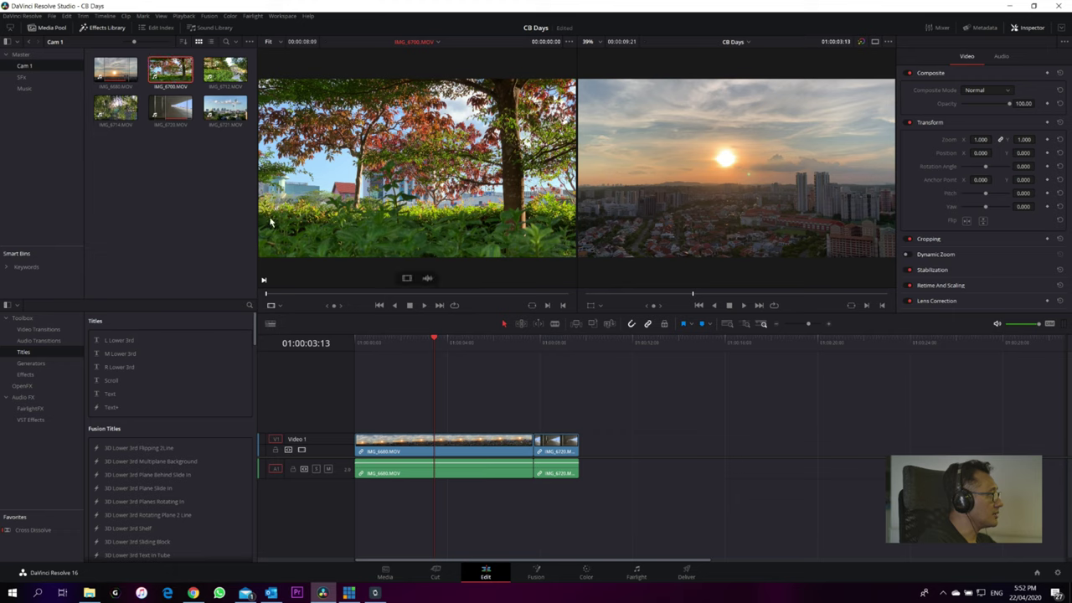
{"action": "left_click_drag", "start_coordinate": [298, 293], "coordinate": [267, 295]}
{"action": "key", "text": "space"}
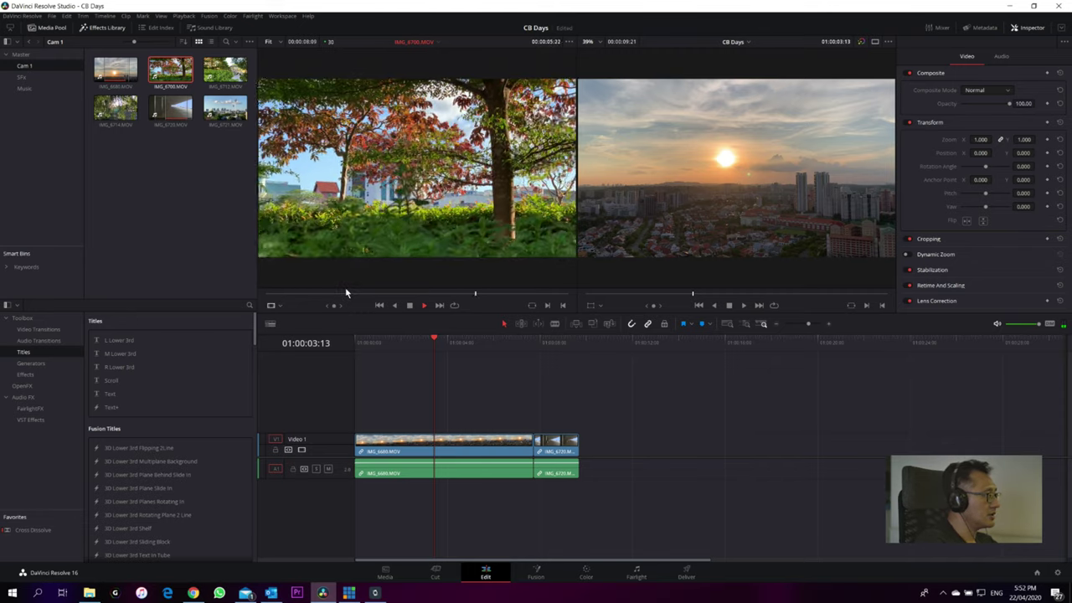
{"action": "left_click_drag", "start_coordinate": [346, 293], "coordinate": [418, 302]}
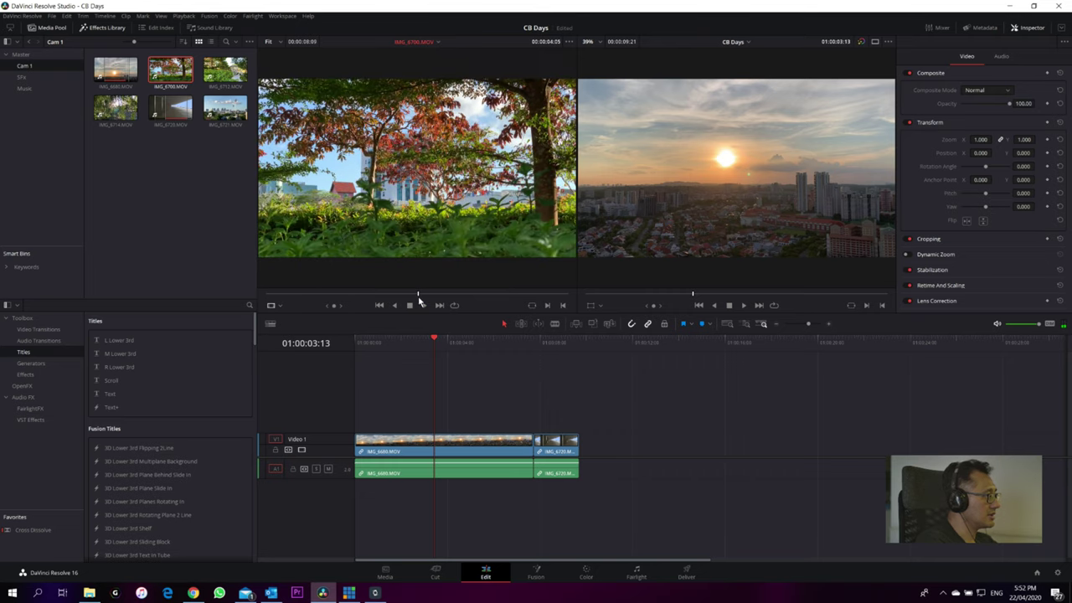
{"action": "key", "text": "space"}
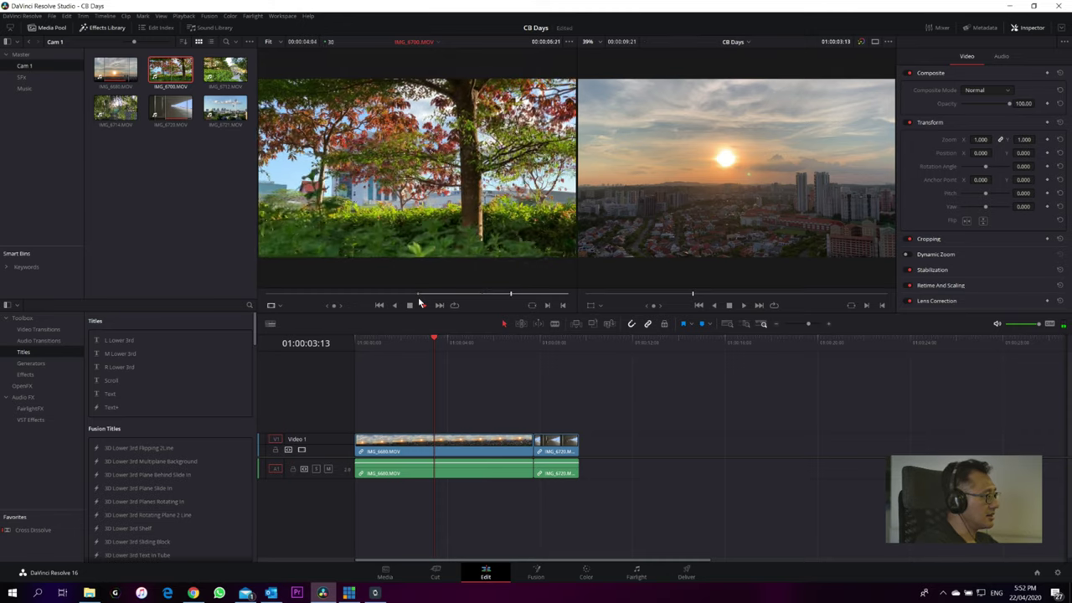
{"action": "left_click_drag", "start_coordinate": [413, 173], "coordinate": [579, 445]}
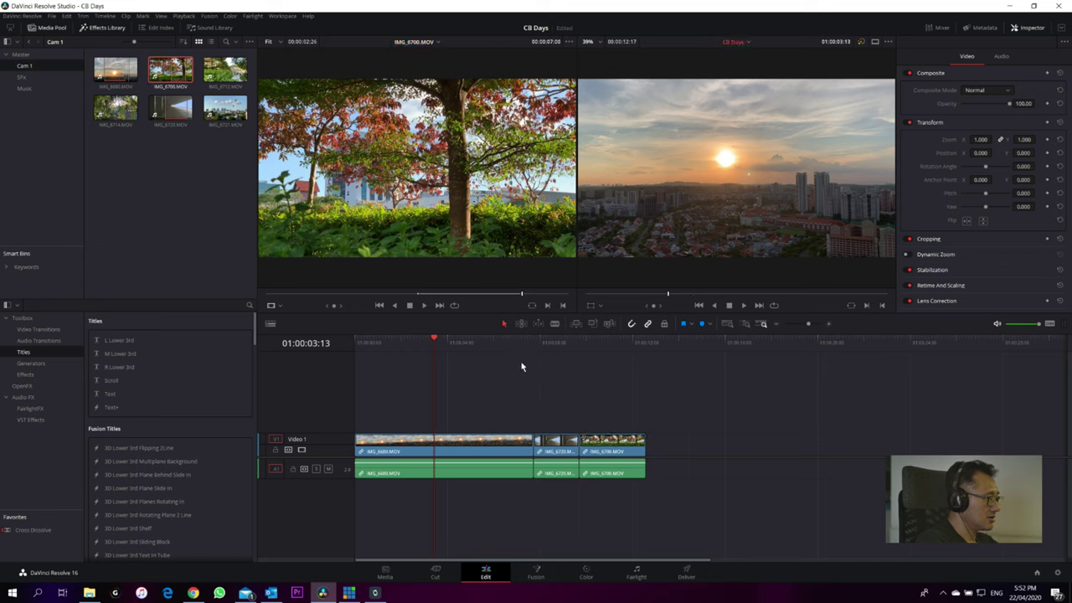
- Review the three assembled clips by scrubbing and playing the timeline, leaving the playhead at 01:00:11:29
{"action": "left_click", "coordinate": [481, 341]}
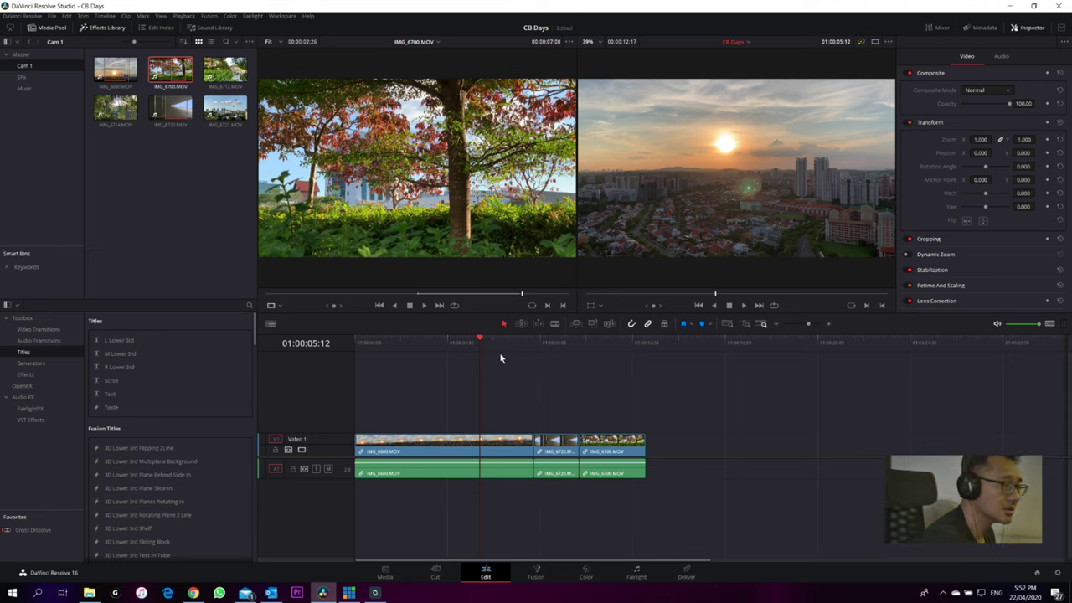
{"action": "left_click", "coordinate": [420, 350]}
{"action": "left_click", "coordinate": [430, 349]}
{"action": "left_click_drag", "start_coordinate": [432, 352], "coordinate": [599, 360]}
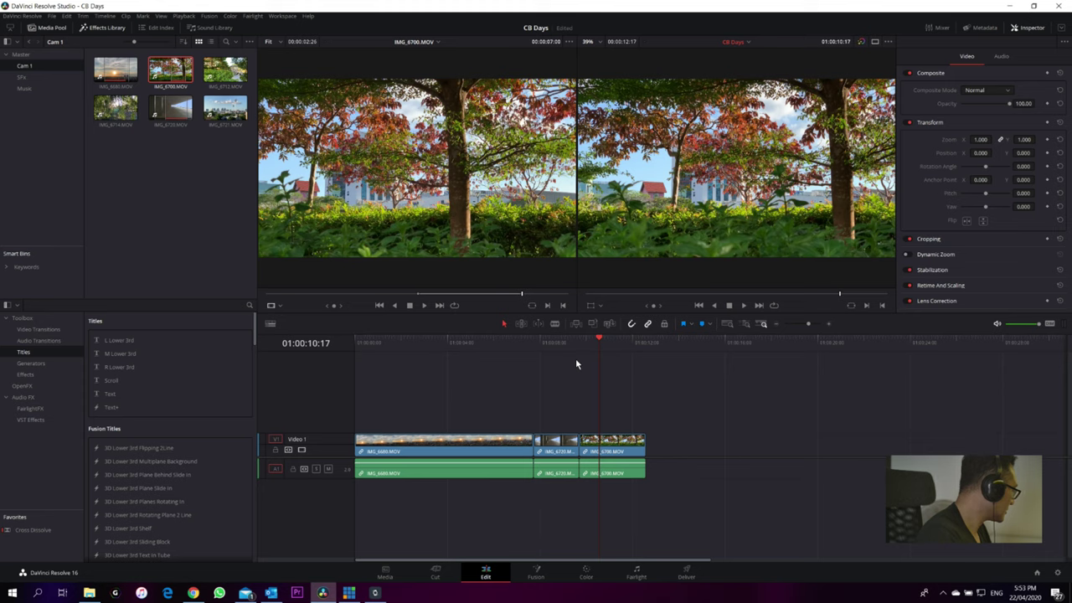
{"action": "key", "text": "space"}
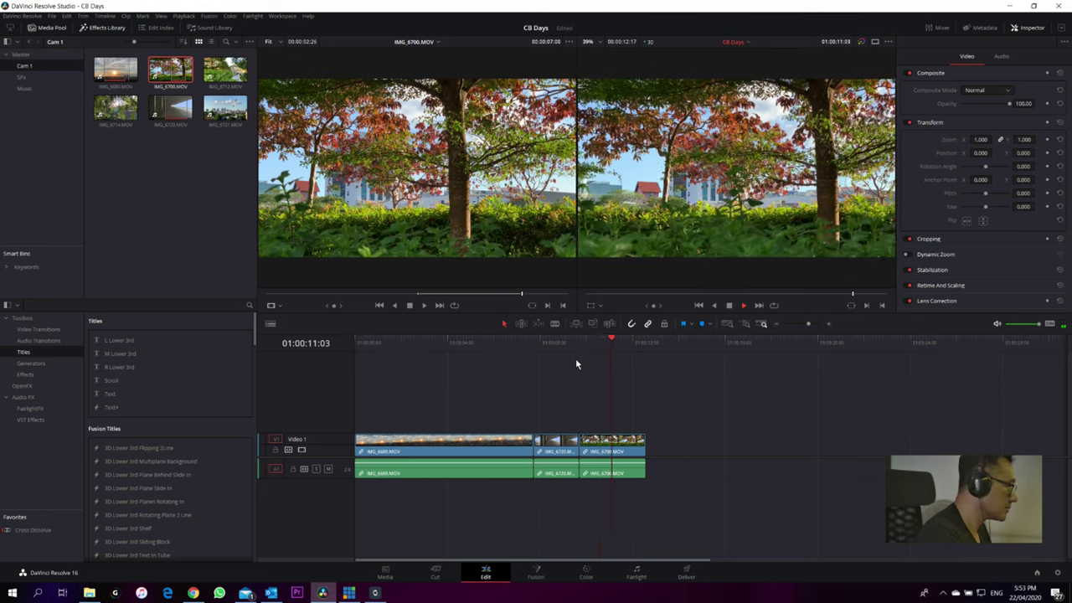
{"action": "left_click", "coordinate": [500, 343]}
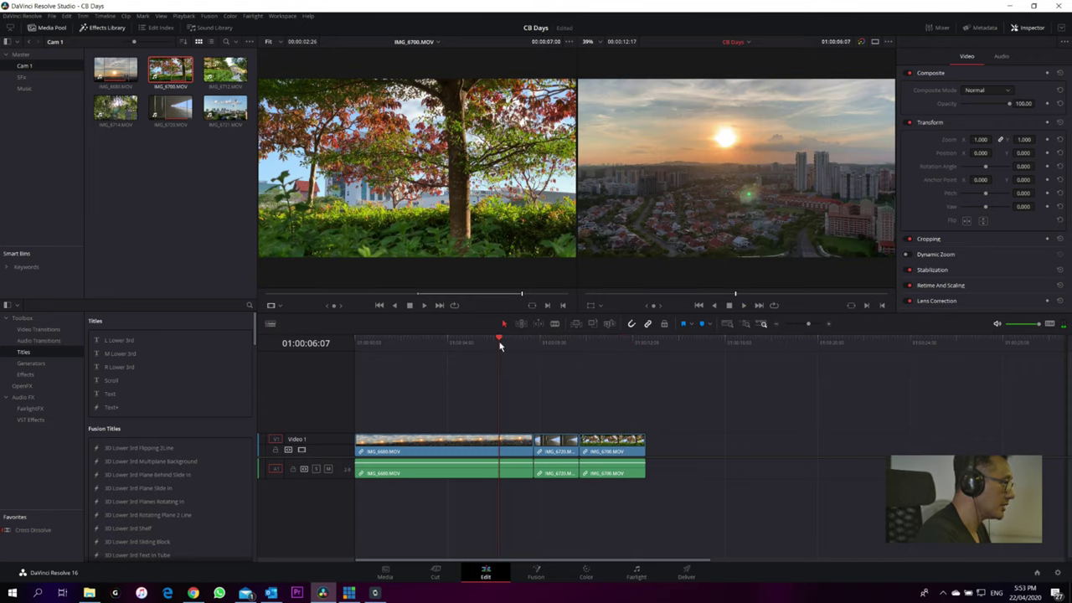
{"action": "key", "text": "space"}
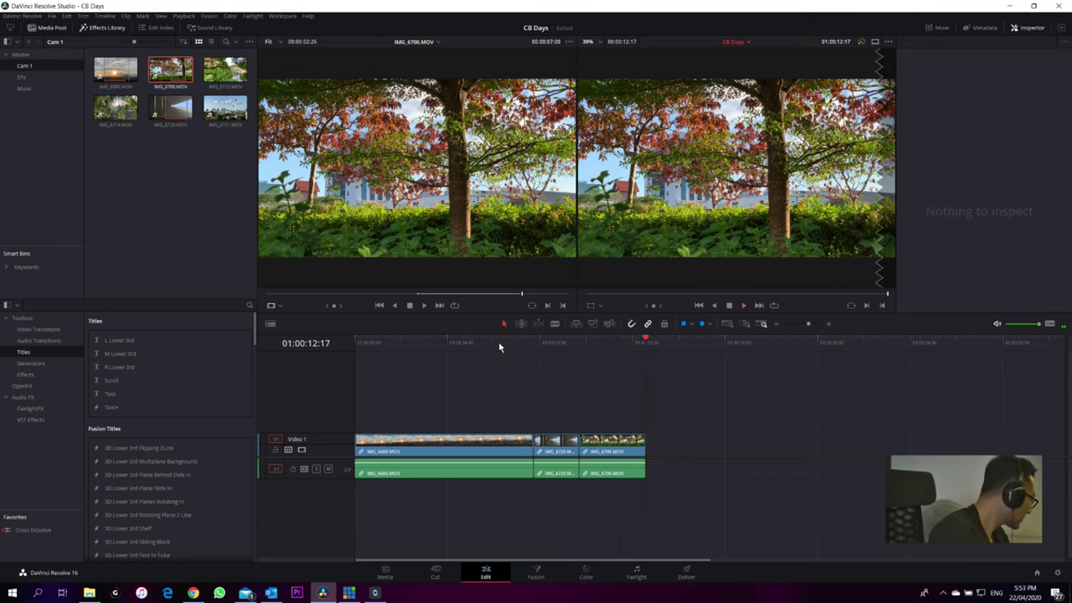
{"action": "left_click_drag", "start_coordinate": [605, 344], "coordinate": [632, 360]}
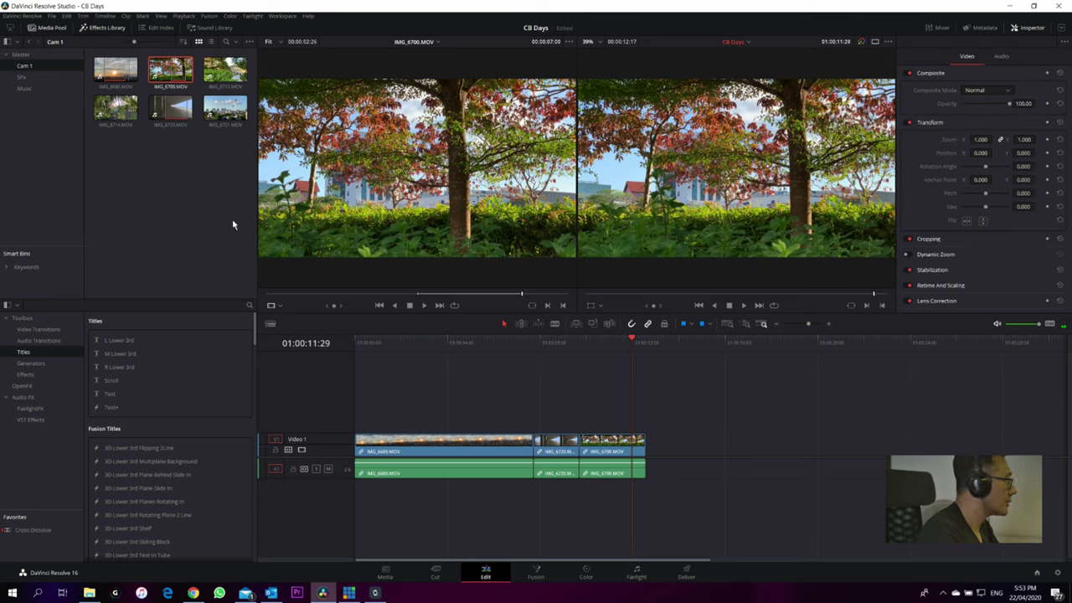
- Mark a 00:00:02:25 range of IMG_6714.MOV ending at 00:00:04:27 and place it directly after the IMG_6700.MOV clip
{"action": "double_click", "coordinate": [115, 107]}
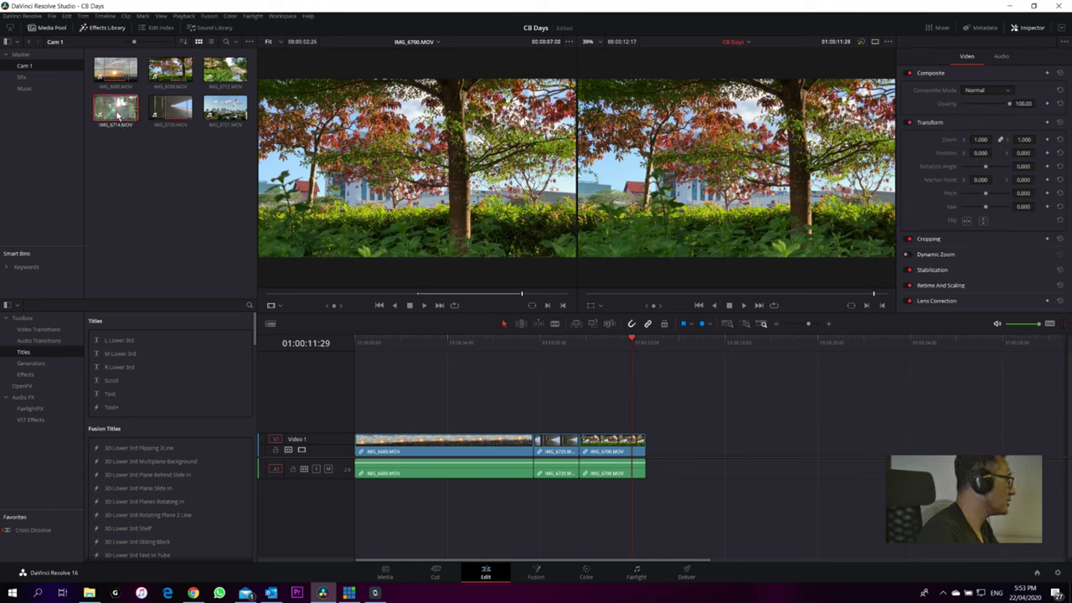
{"action": "left_click_drag", "start_coordinate": [285, 293], "coordinate": [295, 295]}
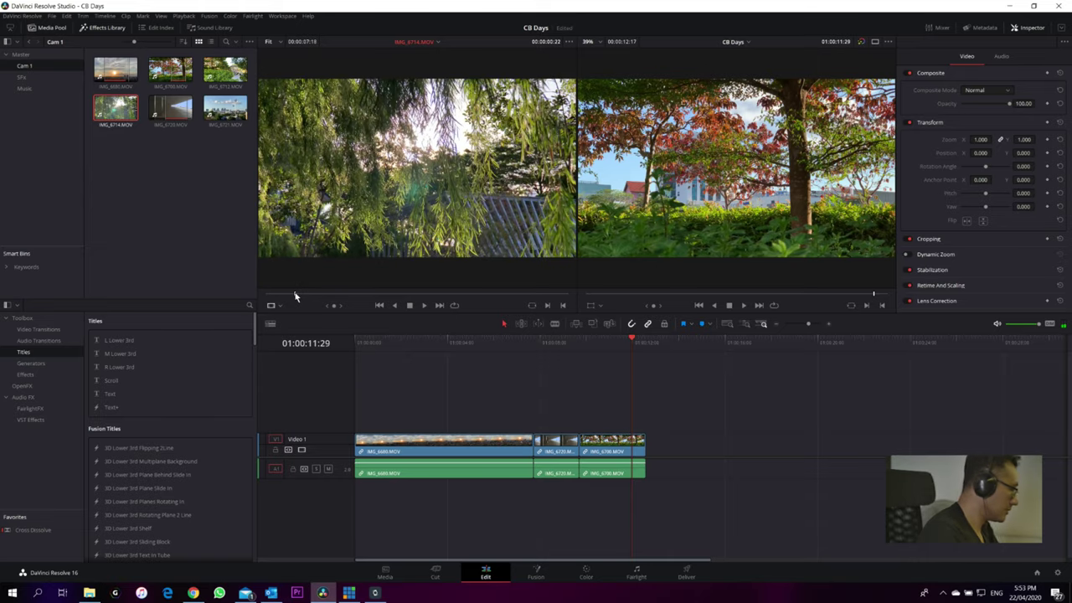
{"action": "key", "text": "space"}
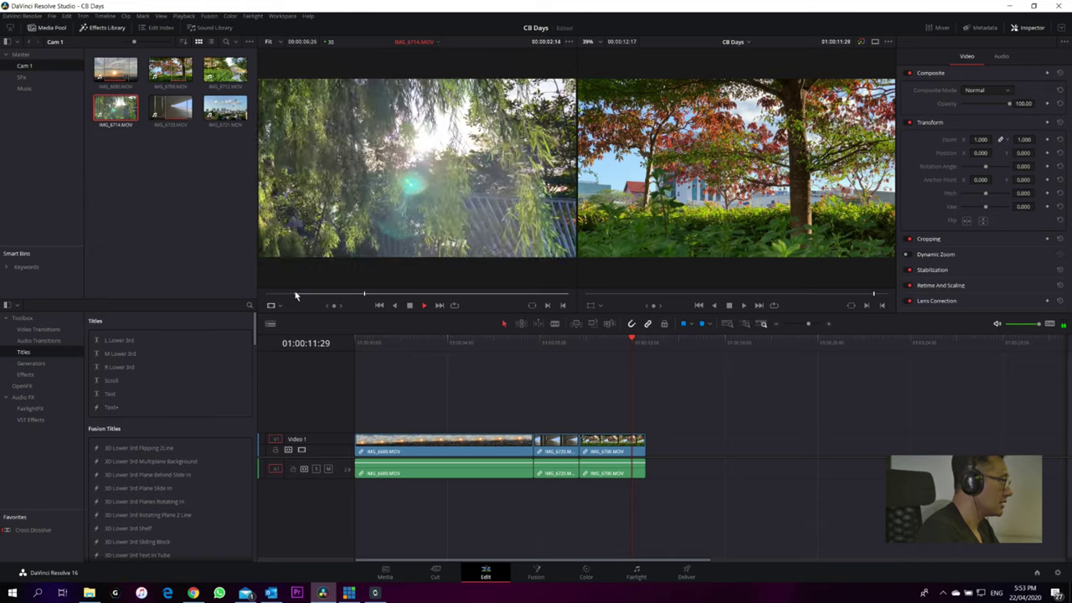
{"action": "key", "text": "o"}
{"action": "key", "text": "space"}
{"action": "left_click_drag", "start_coordinate": [331, 293], "coordinate": [318, 295]}
{"action": "key", "text": "i"}
{"action": "key", "text": "space"}
{"action": "key", "text": "i"}
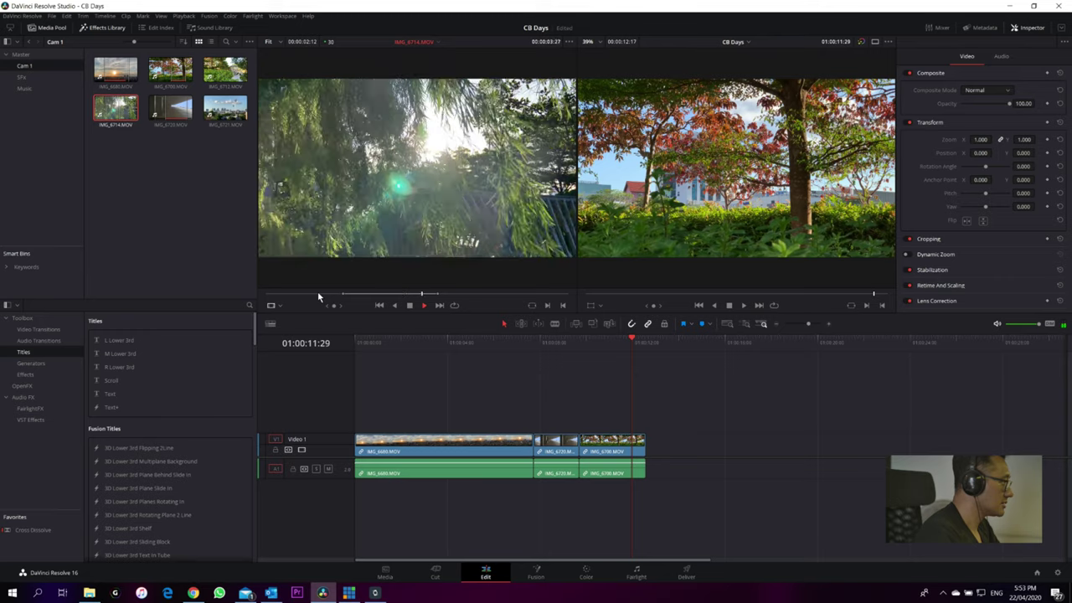
{"action": "key", "text": "o"}
{"action": "key", "text": "space"}
{"action": "left_click_drag", "start_coordinate": [416, 223], "coordinate": [646, 453]}
- Mark a 00:00:05:25 range of IMG_6721.MOV ending at 00:00:07:10 and place it directly after the IMG_6714.MOV clip
{"action": "left_click", "coordinate": [226, 117]}
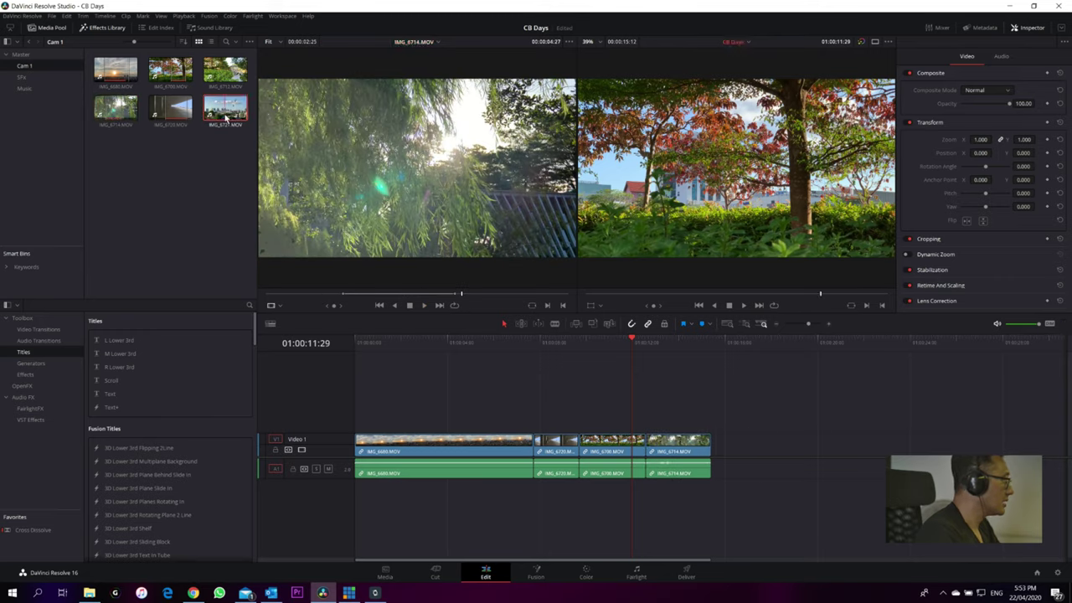
{"action": "double_click", "coordinate": [224, 115]}
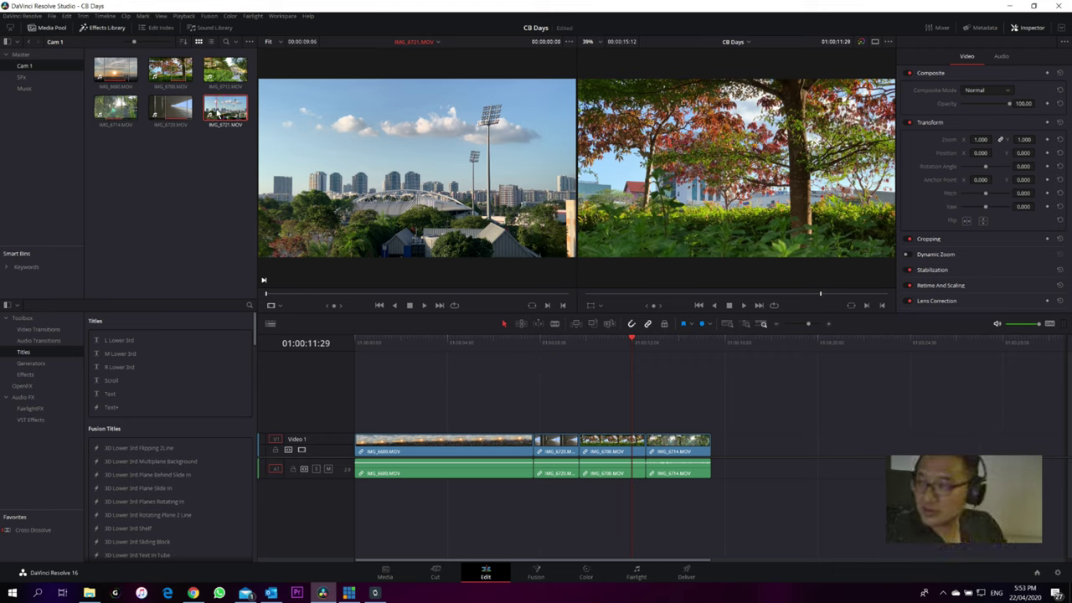
{"action": "left_click", "coordinate": [302, 293]}
{"action": "left_click_drag", "start_coordinate": [302, 294], "coordinate": [316, 294]}
{"action": "key", "text": "space"}
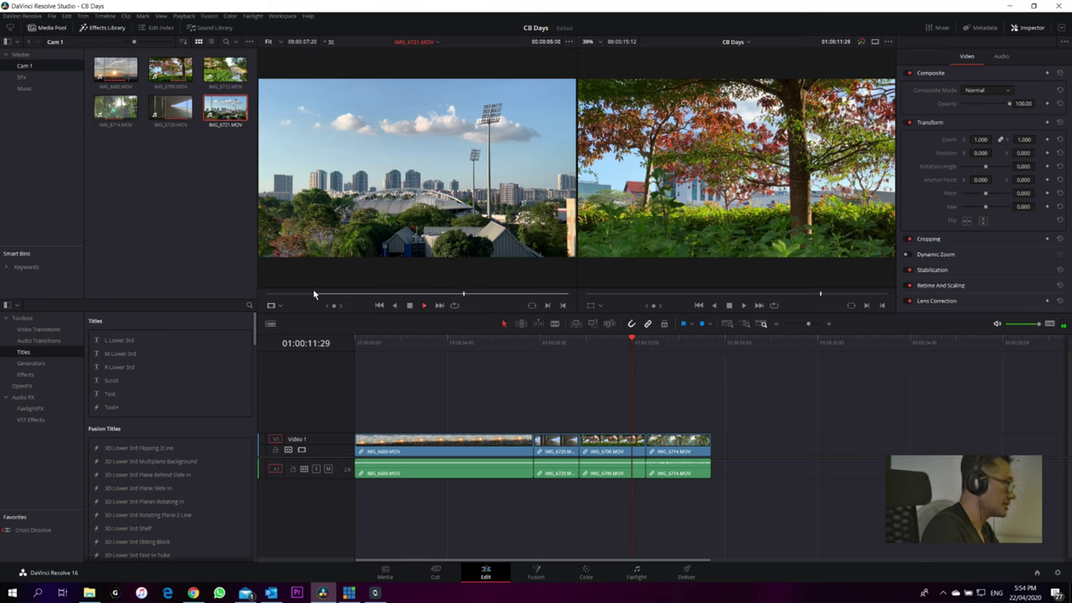
{"action": "left_click_drag", "start_coordinate": [373, 216], "coordinate": [712, 456]}
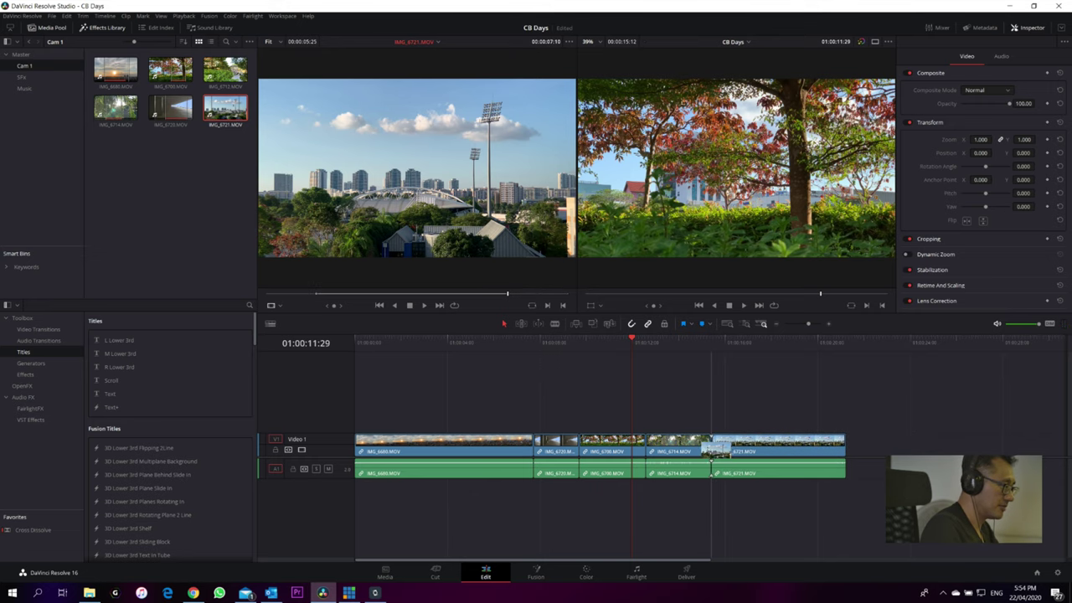
- Play the timeline from its start and trim the end of the IMG_6714.MOV clip back to 01:00:15:00
{"action": "left_click", "coordinate": [771, 341]}
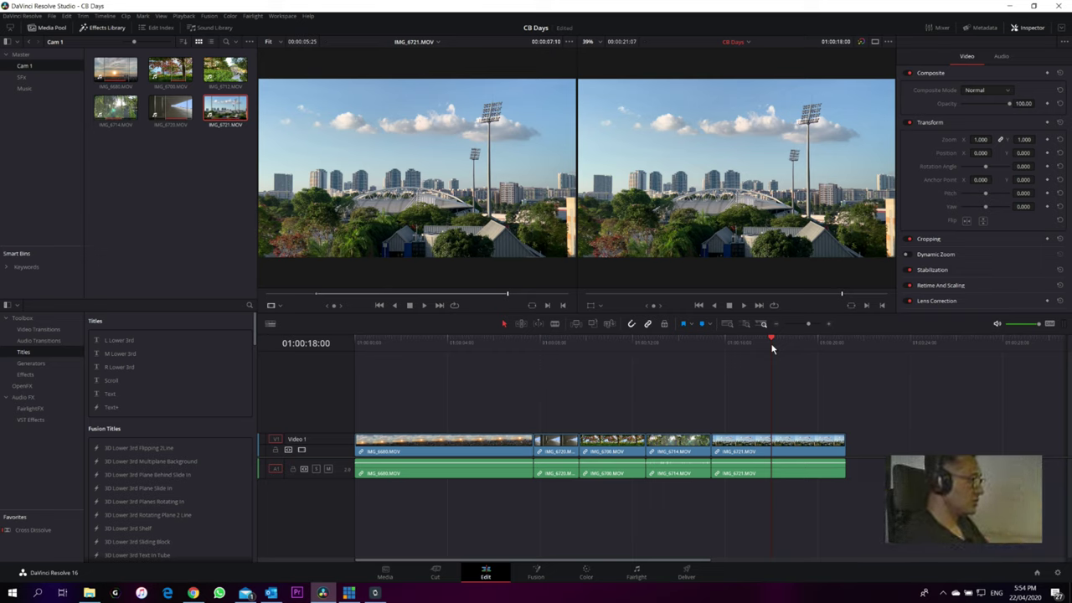
{"action": "left_click", "coordinate": [480, 342]}
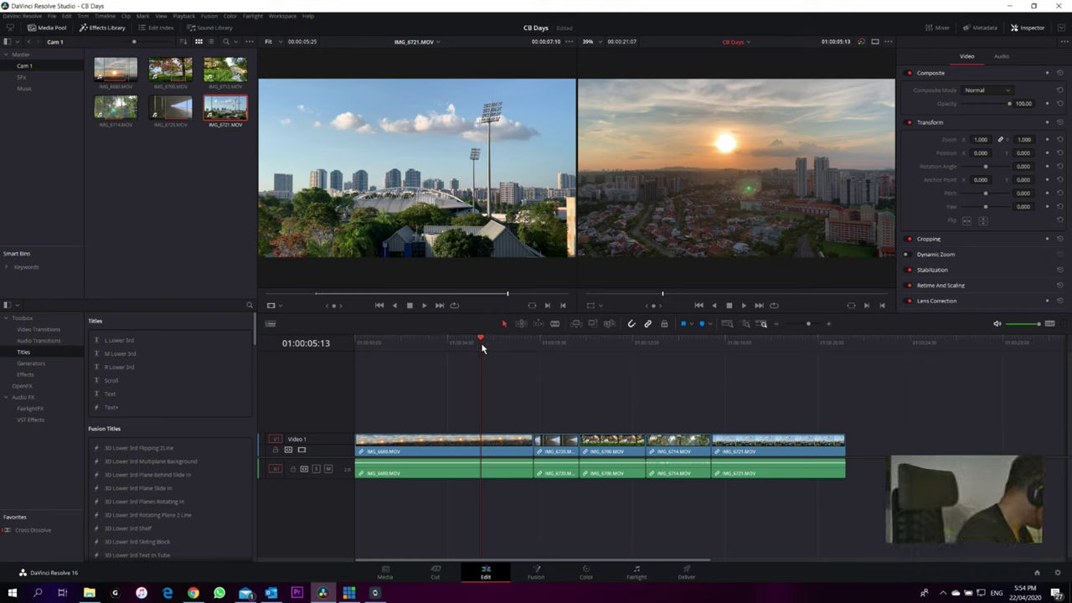
{"action": "key", "text": "Home"}
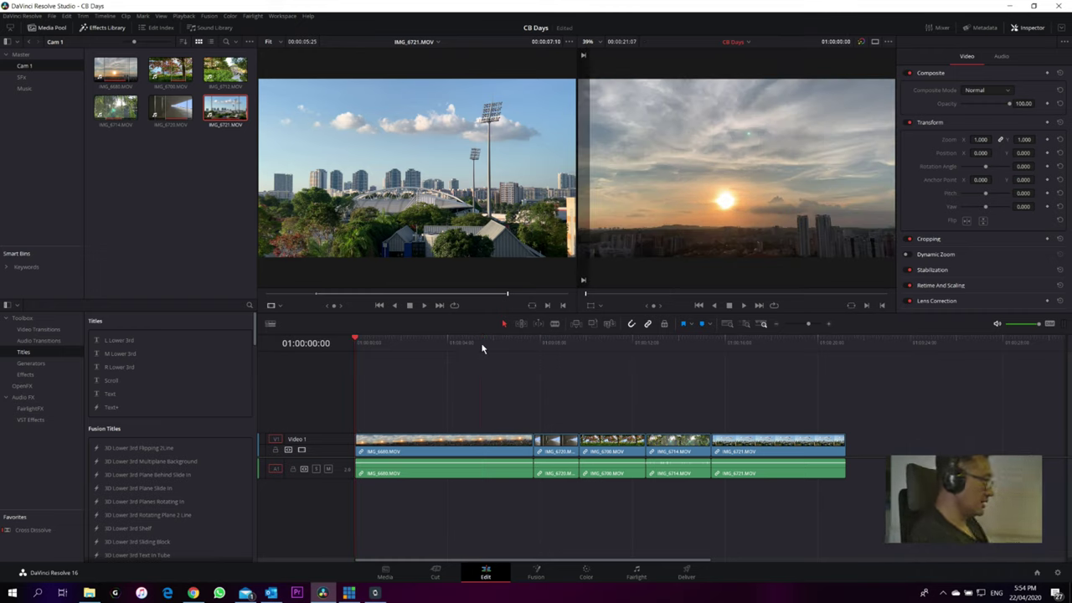
{"action": "key", "text": "space"}
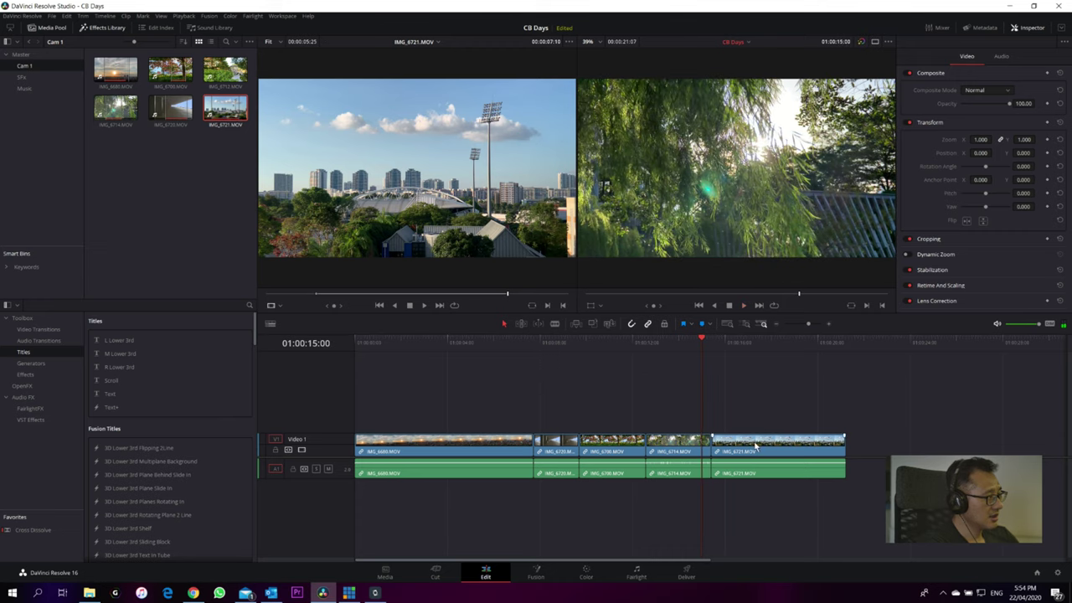
- Move the IMG_6721.MOV clip against the trimmed IMG_6714.MOV clip and shorten its end to 01:00:19:20
{"action": "left_click_drag", "start_coordinate": [756, 446], "coordinate": [752, 448]}
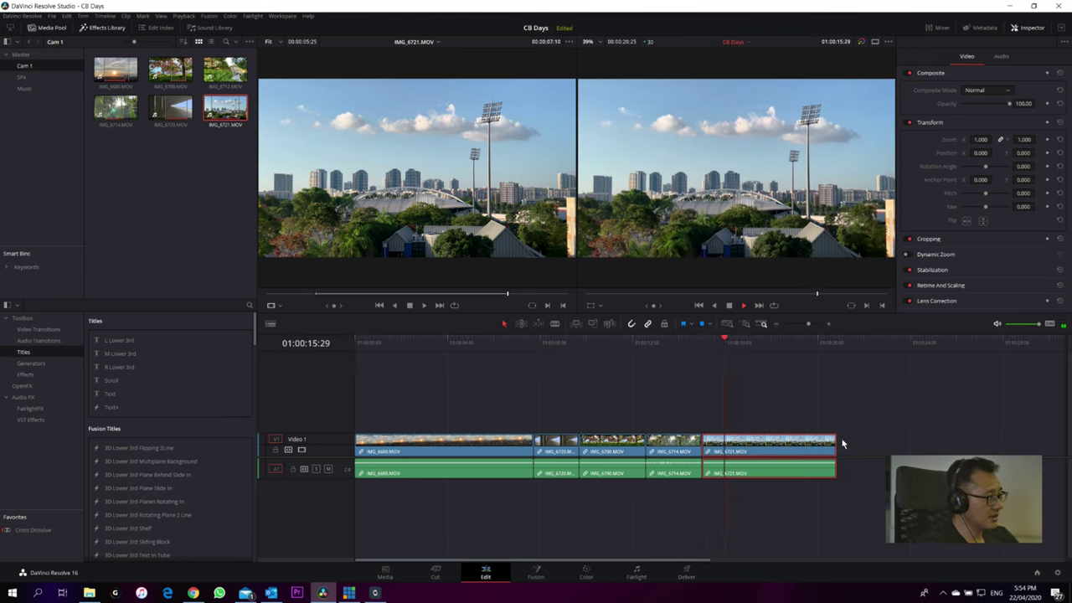
{"action": "left_click_drag", "start_coordinate": [833, 443], "coordinate": [809, 443]}
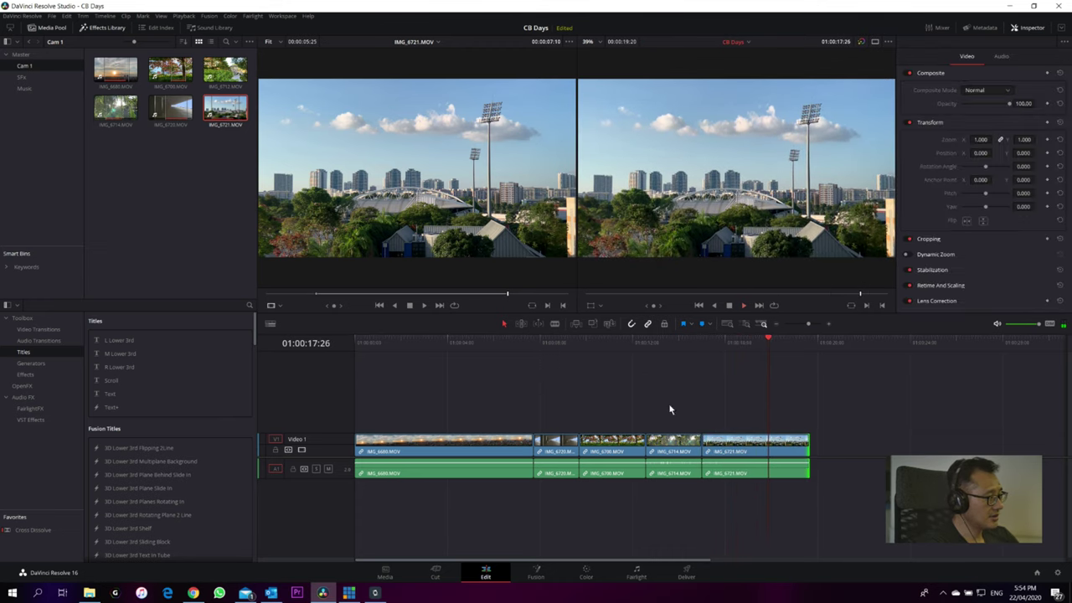
- Delete the IMG_6720.MOV clip from the timeline and close the gap it leaves
{"action": "left_click", "coordinate": [378, 346]}
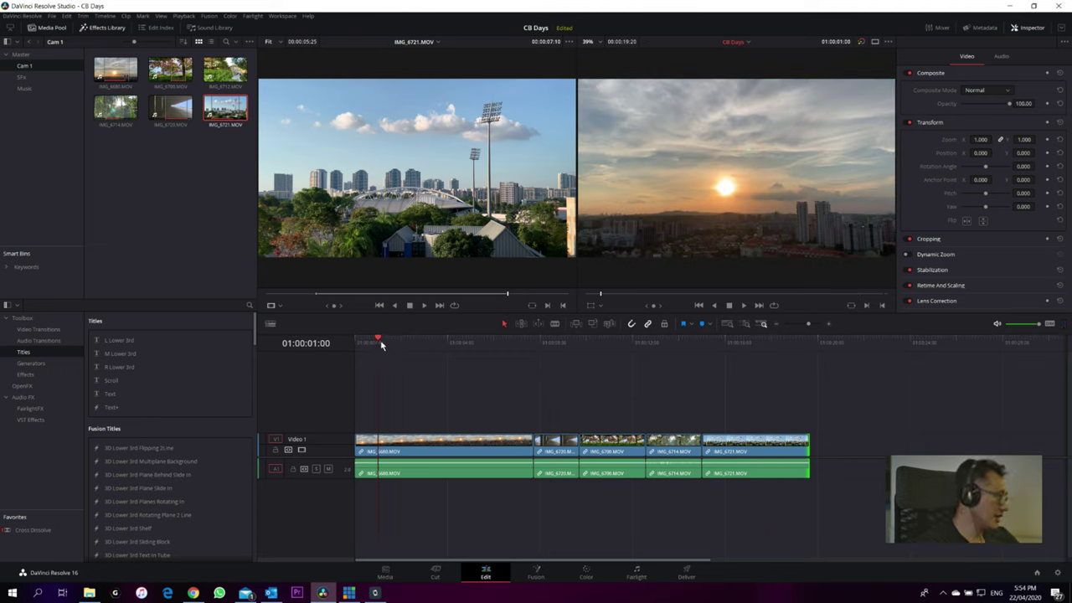
{"action": "left_click", "coordinate": [550, 344]}
{"action": "left_click", "coordinate": [556, 444]}
{"action": "key", "text": "BackSpace"}
{"action": "left_click", "coordinate": [555, 445]}
{"action": "key", "text": "BackSpace"}
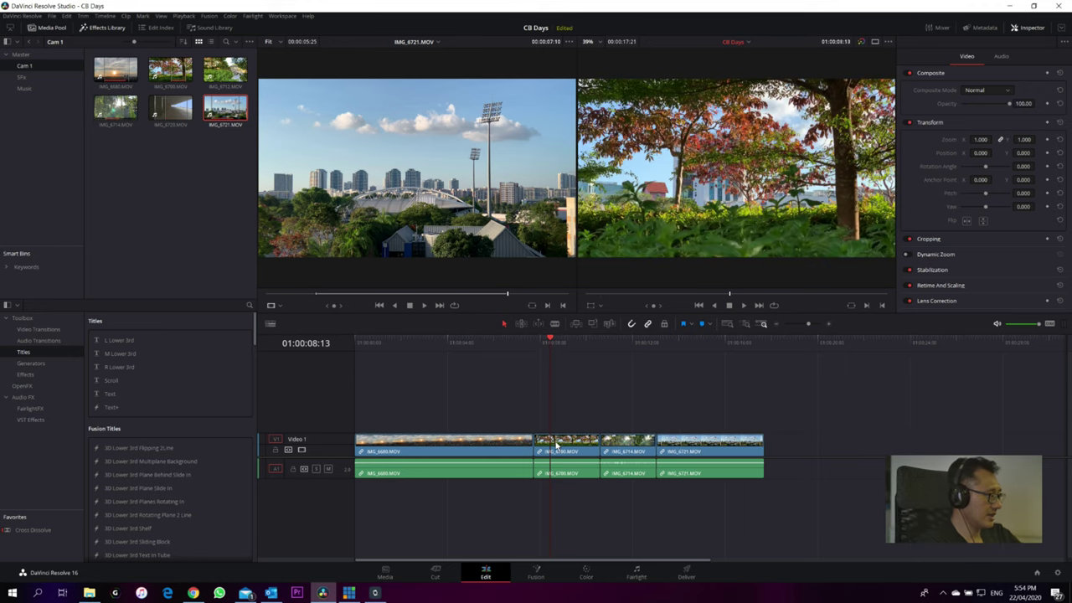
- Insert the marked range of IMG_6720.MOV at 01:00:07:22 between the IMG_6680.MOV and IMG_6700.MOV clips, using the Insert edit
{"action": "left_click", "coordinate": [501, 344]}
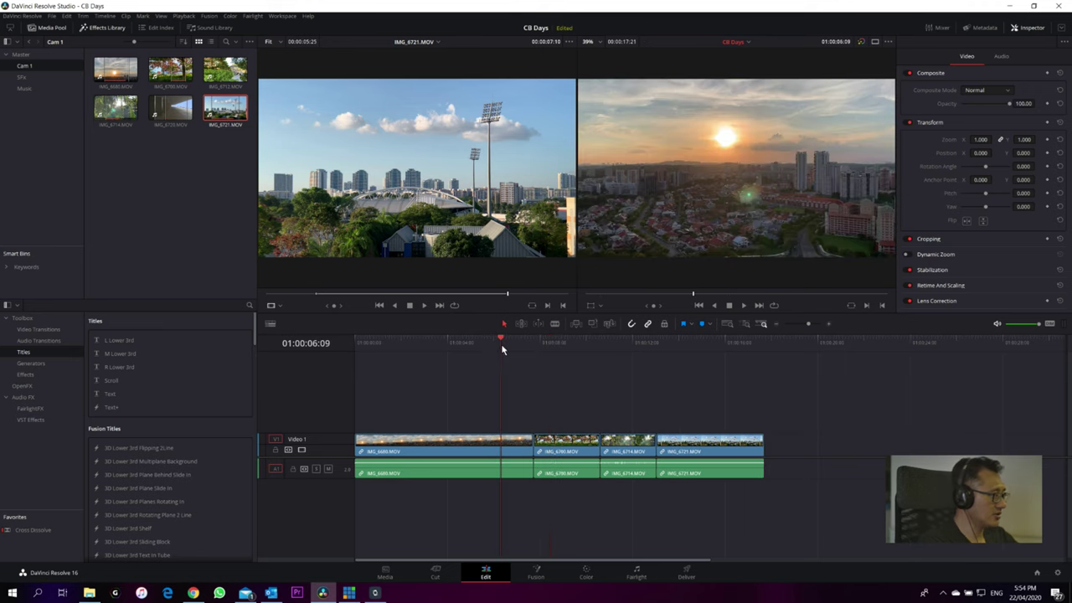
{"action": "left_click", "coordinate": [170, 107]}
{"action": "left_click_drag", "start_coordinate": [496, 340], "coordinate": [533, 346]}
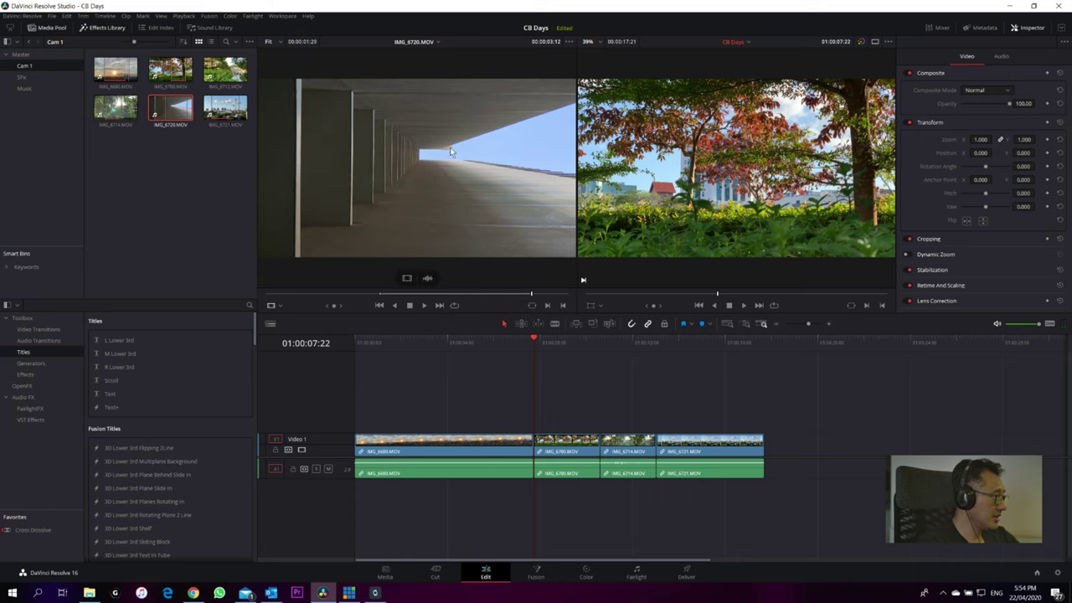
{"action": "left_click_drag", "start_coordinate": [444, 136], "coordinate": [812, 171]}
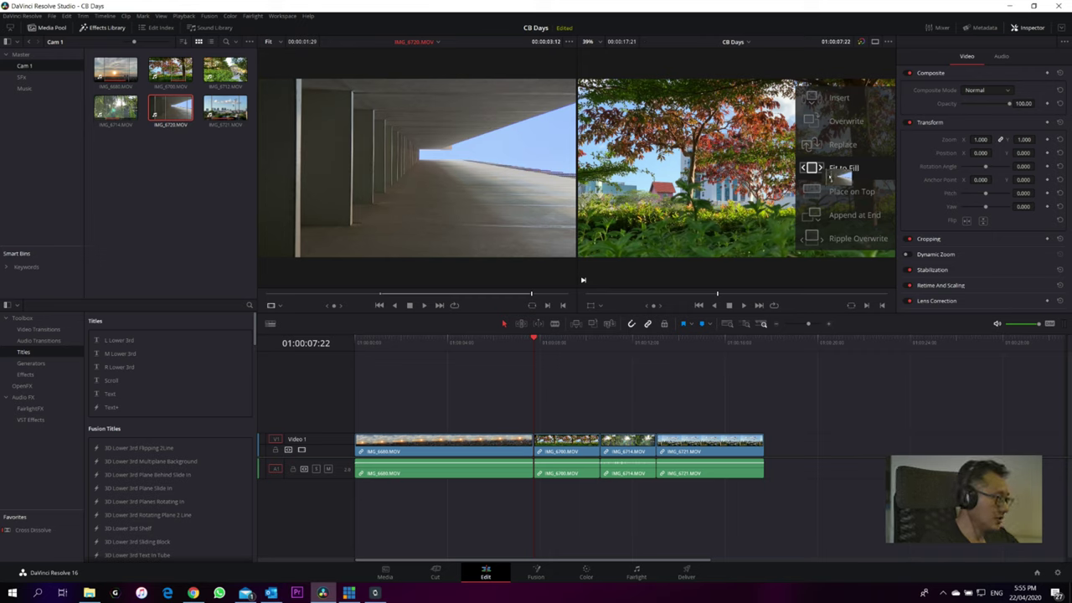
{"action": "left_click_drag", "start_coordinate": [829, 178], "coordinate": [834, 172]}
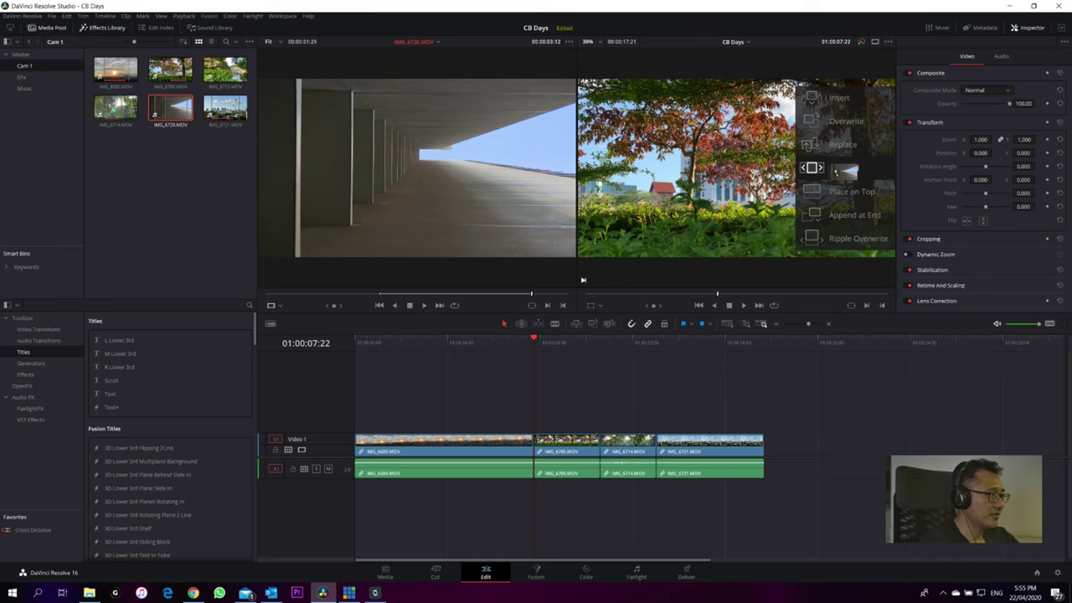
{"action": "left_click_drag", "start_coordinate": [835, 170], "coordinate": [835, 99]}
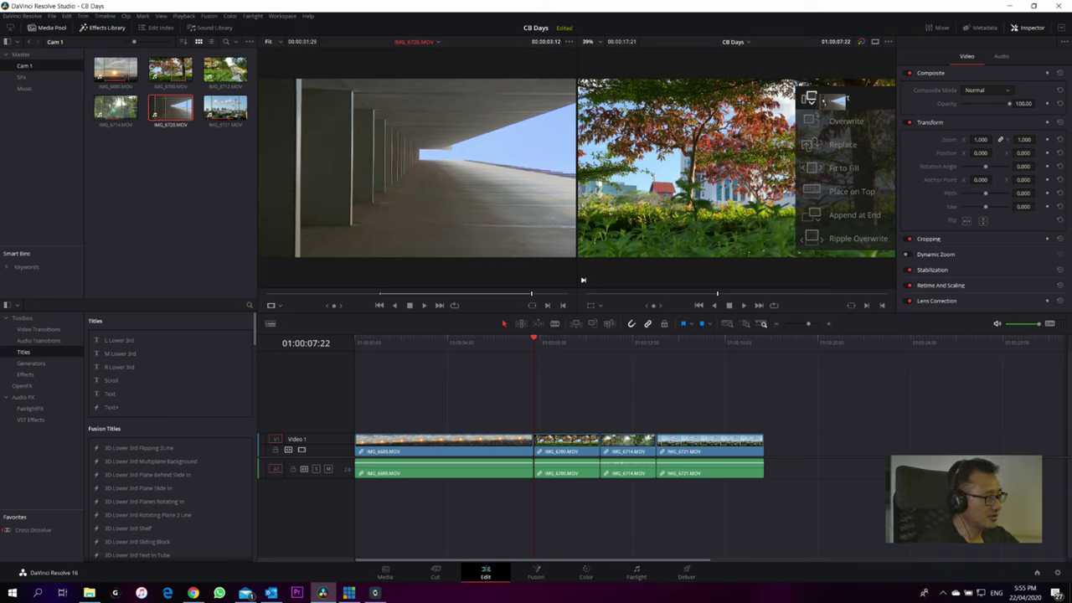
{"action": "left_click_drag", "start_coordinate": [835, 99], "coordinate": [835, 99]}
- Scrub the timeline around the inserted IMG_6720.MOV clip and return the playhead to its start at 01:00:07:22
{"action": "left_click_drag", "start_coordinate": [542, 340], "coordinate": [585, 379]}
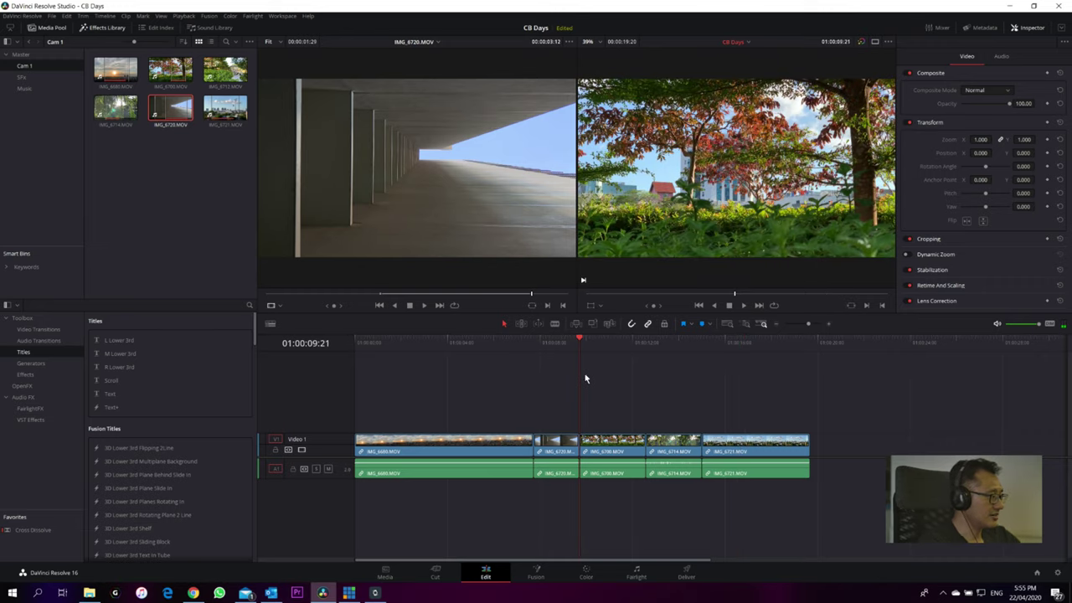
{"action": "left_click", "coordinate": [489, 344]}
{"action": "left_click_drag", "start_coordinate": [490, 346], "coordinate": [530, 347]}
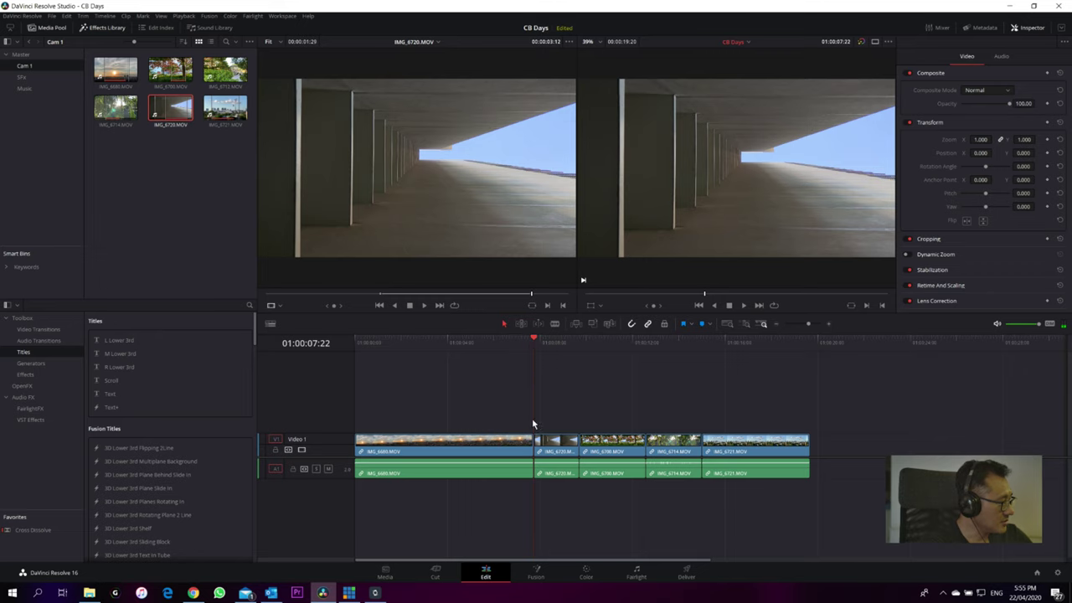
- Play across the cut between IMG_6680.MOV and IMG_6720.MOV, and extend the start of IMG_6720.MOV back to about 01:00:07:05
{"action": "left_click", "coordinate": [520, 341]}
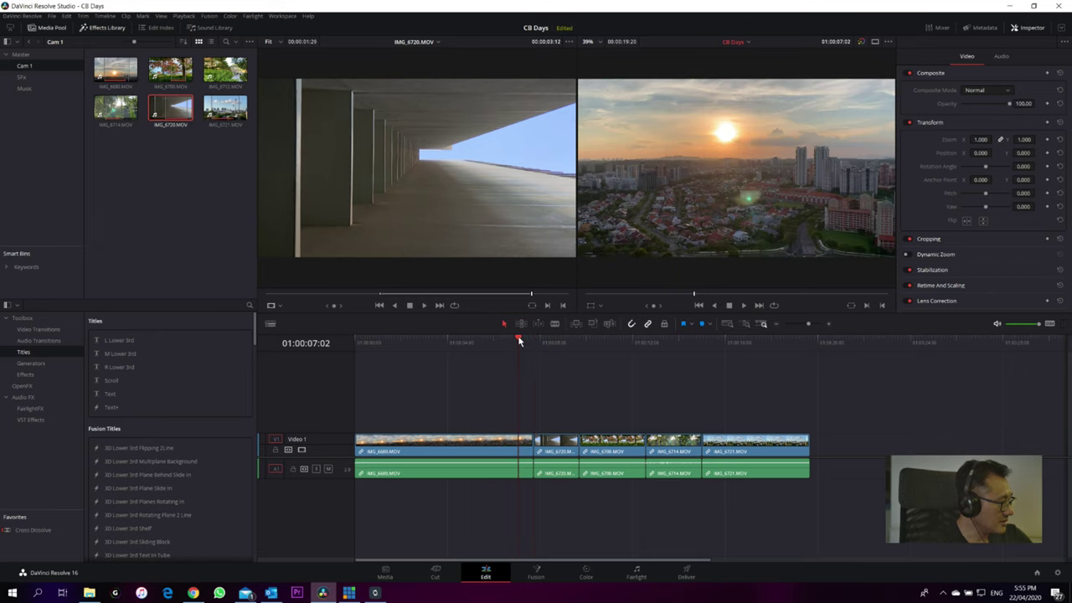
{"action": "key", "text": "space"}
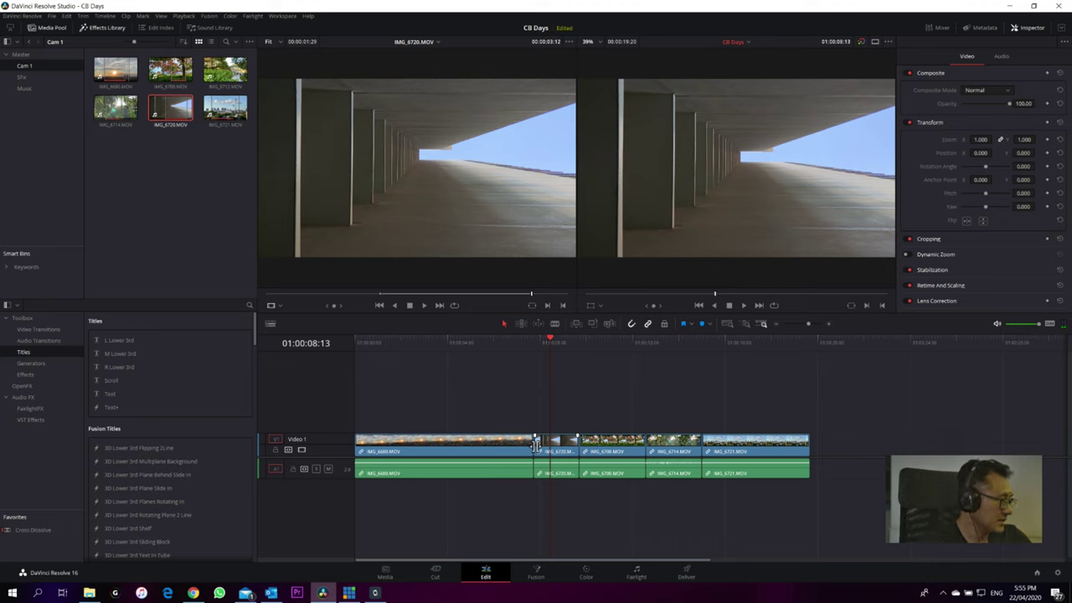
{"action": "mouse_move", "coordinate": [543, 445]}
{"action": "left_mouse_down"}
{"action": "mouse_move", "coordinate": [545, 429]}
{"action": "mouse_move", "coordinate": [521, 425]}
{"action": "mouse_move", "coordinate": [520, 443]}
{"action": "mouse_move", "coordinate": [544, 444]}
{"action": "left_mouse_up"}
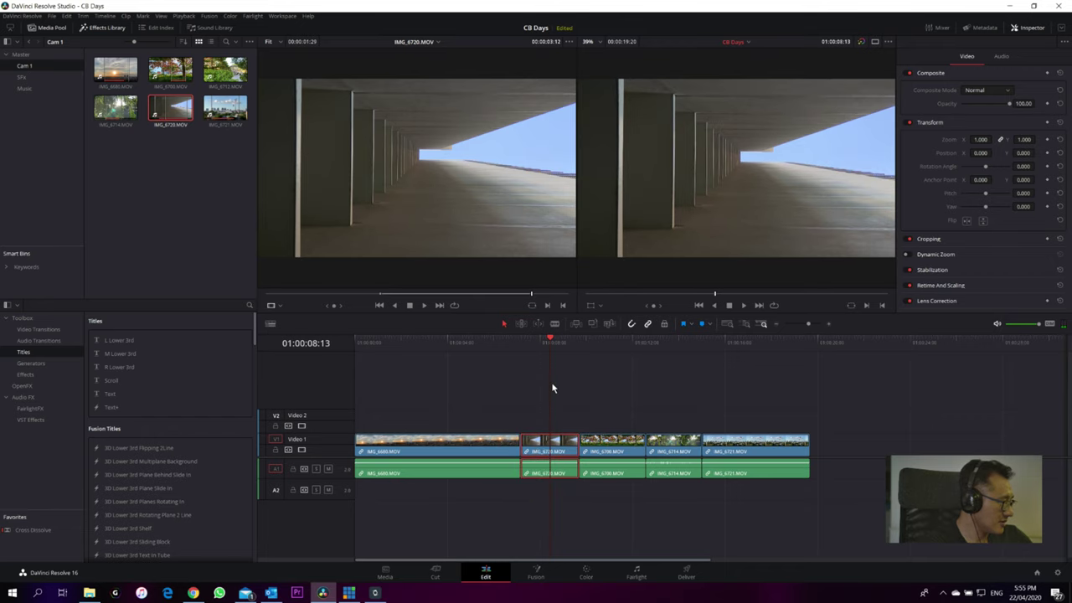
{"action": "left_click", "coordinate": [520, 343]}
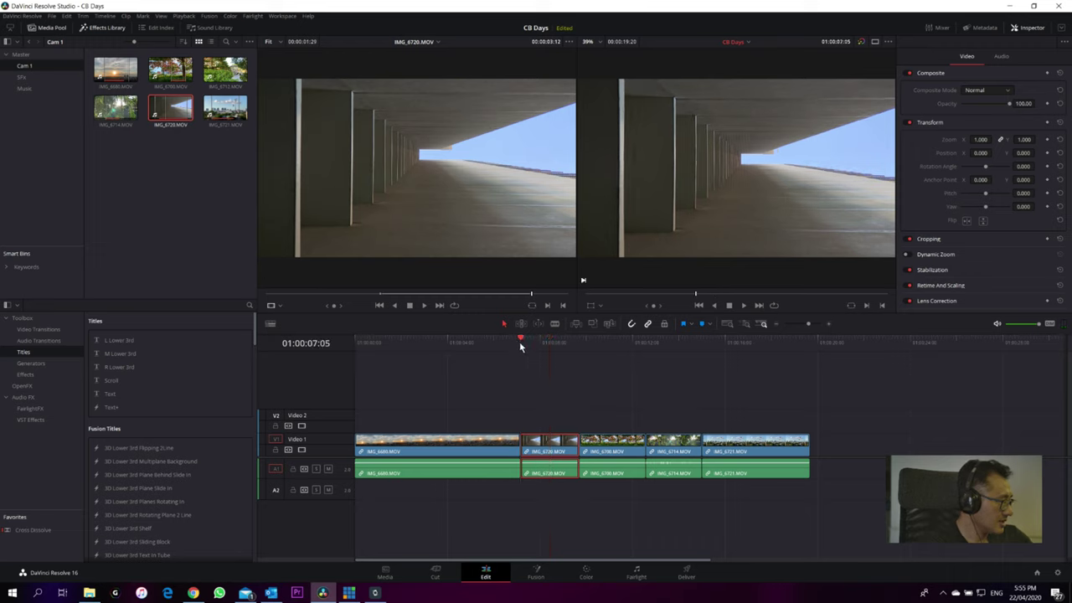
{"action": "left_click", "coordinate": [541, 379]}
- Roll the edit point between IMG_6680.MOV and IMG_6720.MOV forward in two moves to about 01:00:08:00
{"action": "left_click_drag", "start_coordinate": [521, 443], "coordinate": [530, 445]}
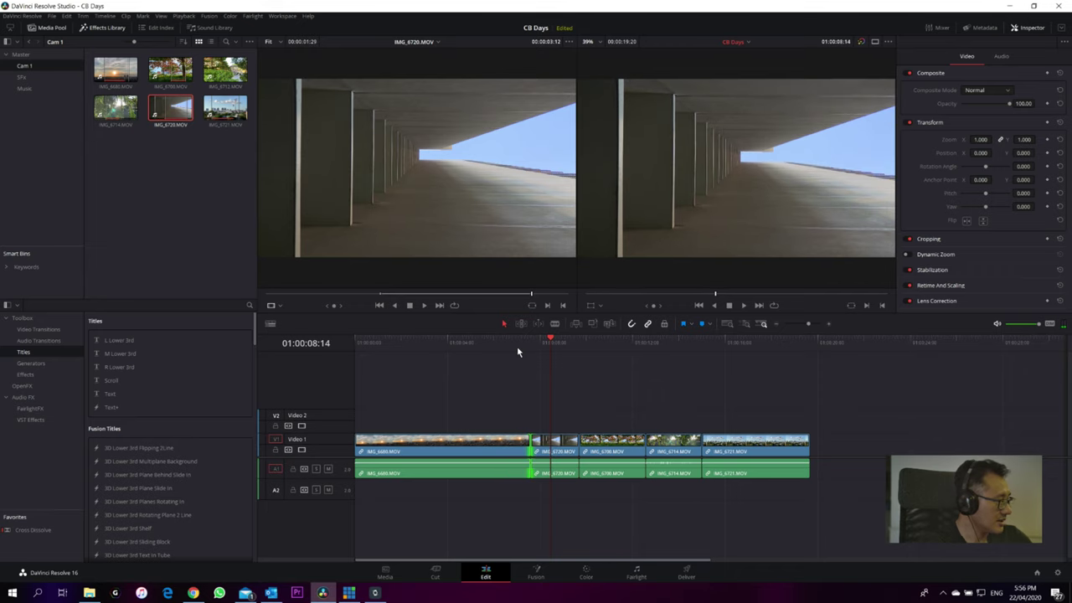
{"action": "left_click", "coordinate": [530, 448]}
{"action": "mouse_move", "coordinate": [531, 448]}
{"action": "left_mouse_down"}
{"action": "mouse_move", "coordinate": [484, 455]}
{"action": "mouse_move", "coordinate": [539, 450]}
{"action": "left_mouse_up"}
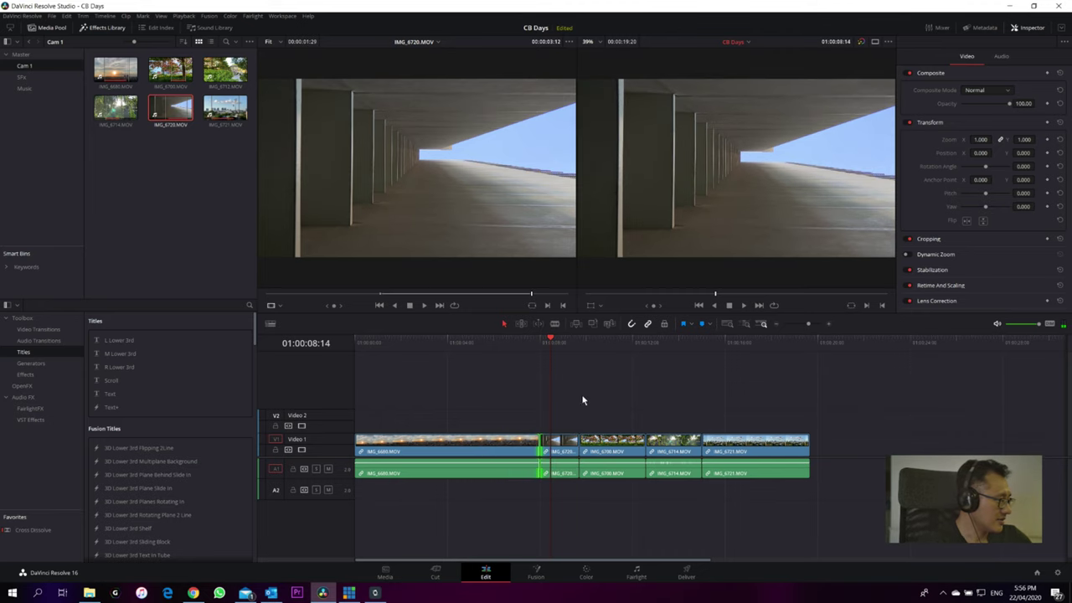
- Scrub over the adjusted cut, play the sequence from its start, and park the playhead at 01:00:05:24
{"action": "left_click", "coordinate": [503, 343]}
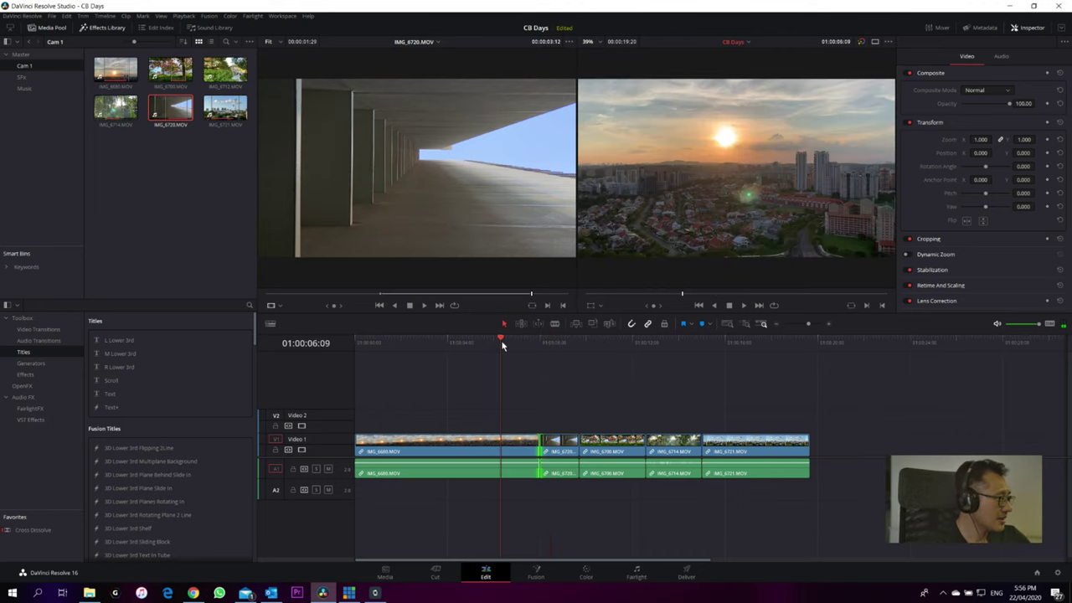
{"action": "left_click_drag", "start_coordinate": [503, 343], "coordinate": [557, 342]}
{"action": "key", "text": "Home"}
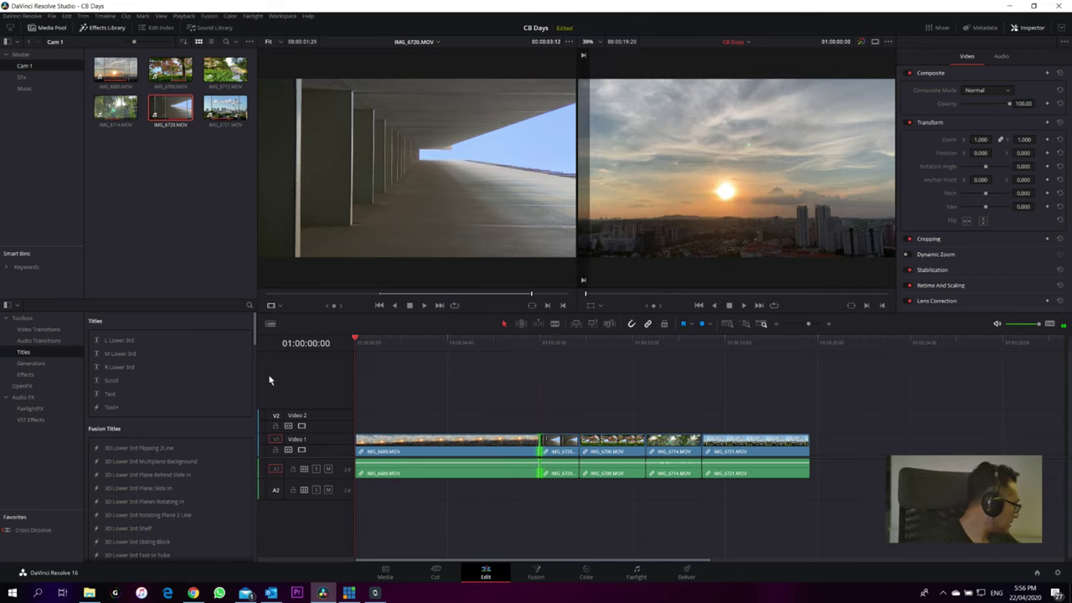
{"action": "key", "text": "space"}
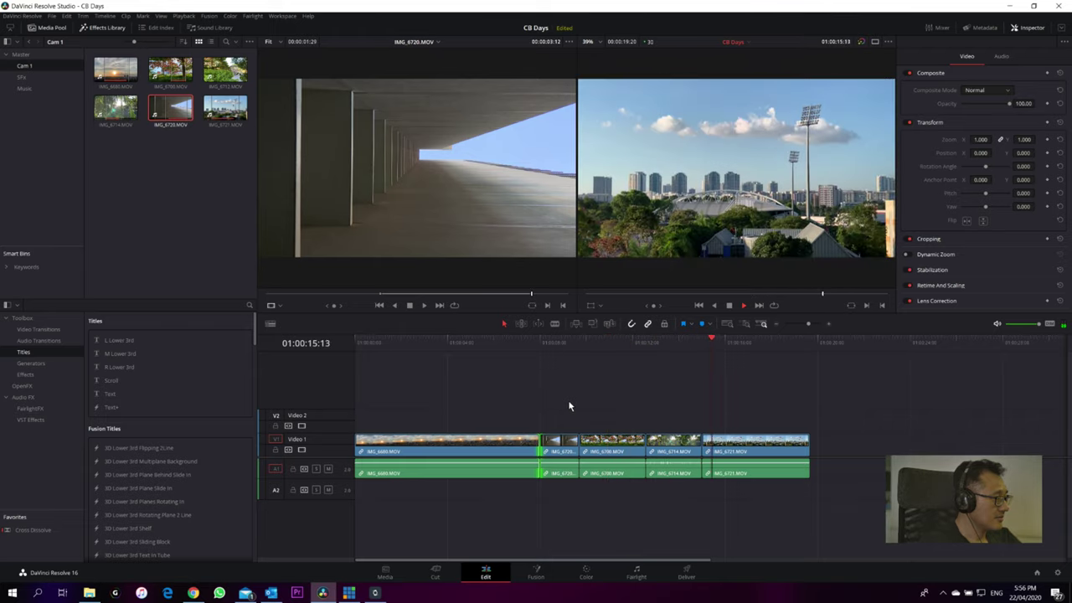
{"action": "left_click", "coordinate": [491, 338]}
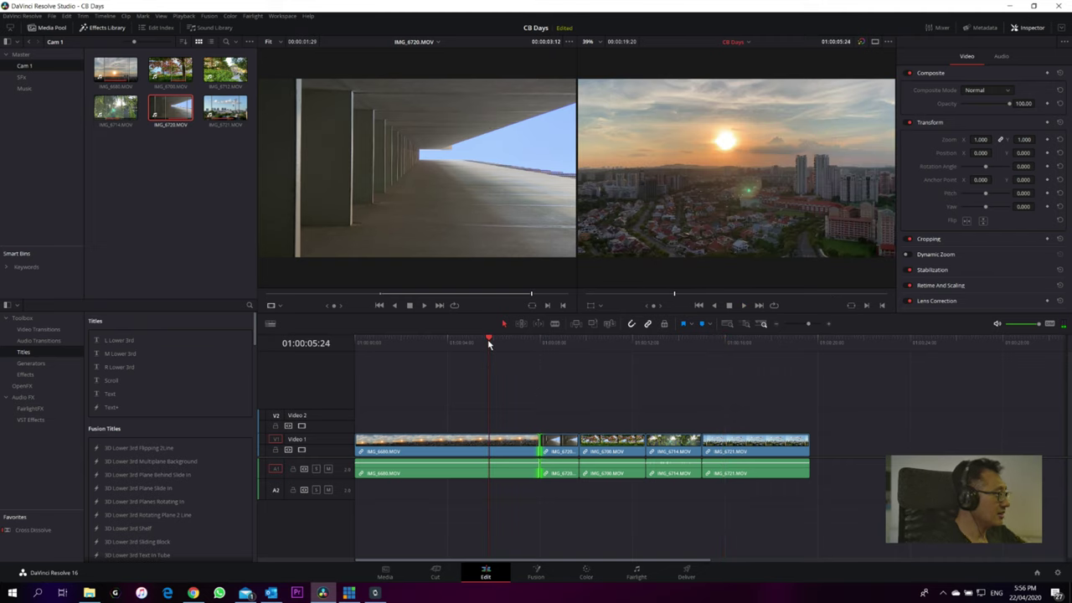
- Place the soft background music MP3 from the Music bin on audio track A3 at the timeline start, and play it from there
{"action": "left_click", "coordinate": [25, 90]}
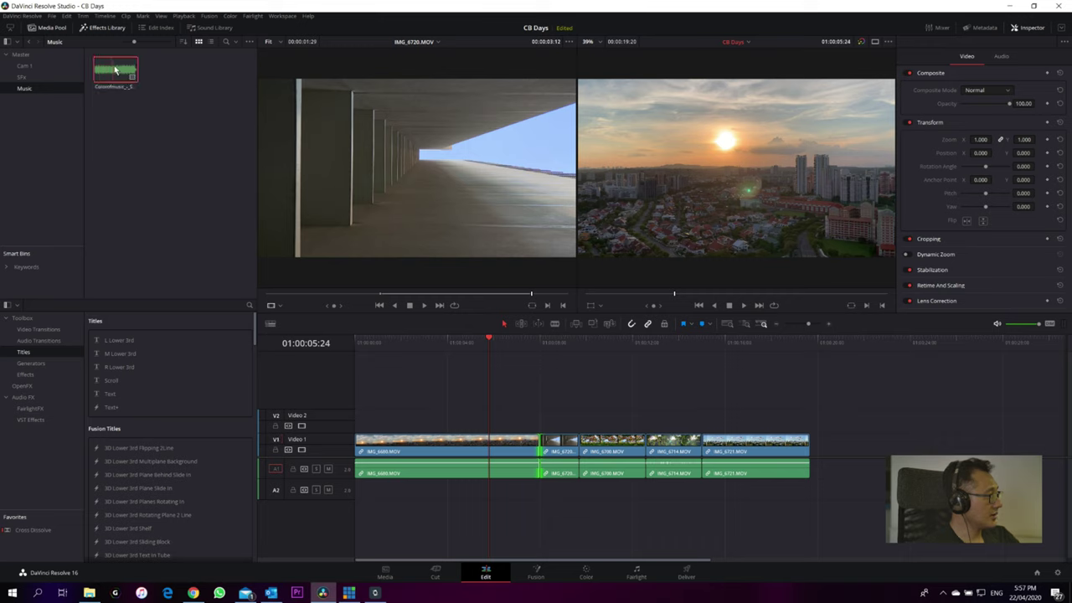
{"action": "left_click_drag", "start_coordinate": [116, 72], "coordinate": [358, 511]}
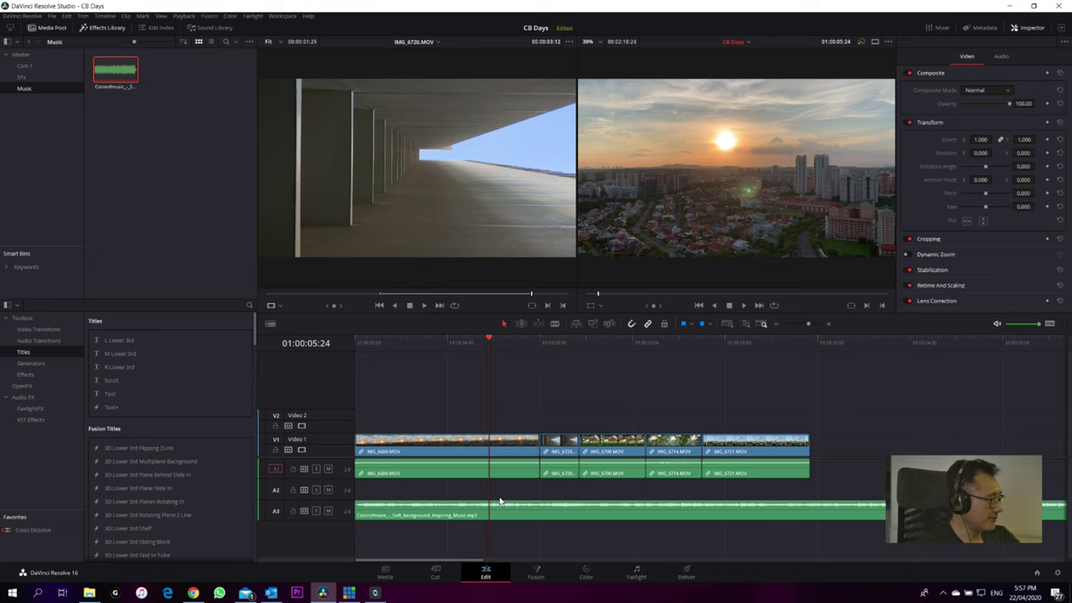
{"action": "key", "text": "Home"}
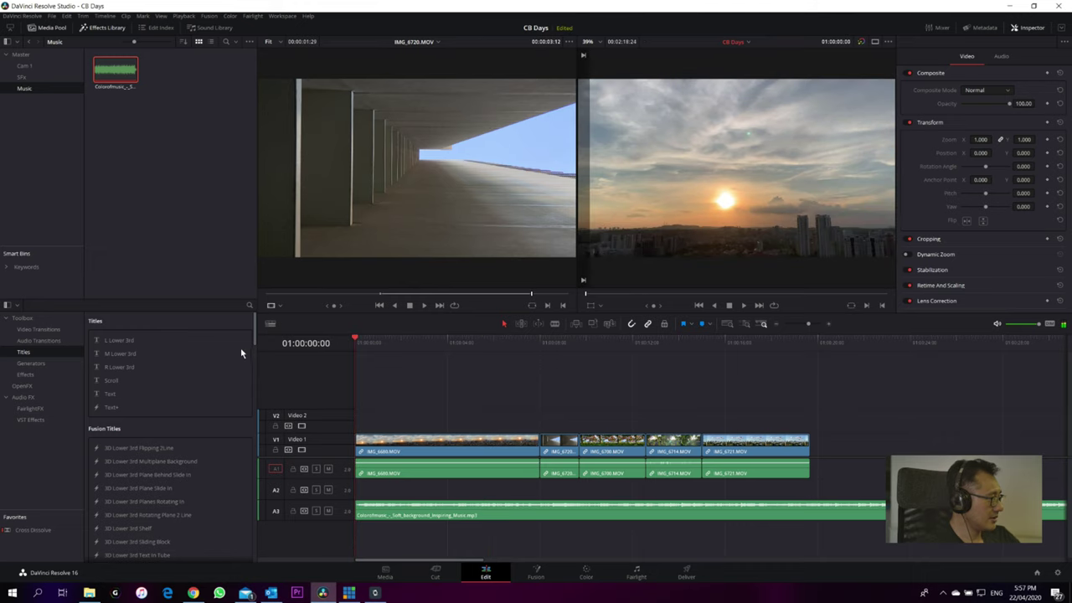
{"action": "scroll", "coordinate": [574, 457], "scroll_direction": "down", "scroll_amount": 3}
{"action": "scroll", "coordinate": [575, 457], "scroll_direction": "up", "scroll_amount": 5}
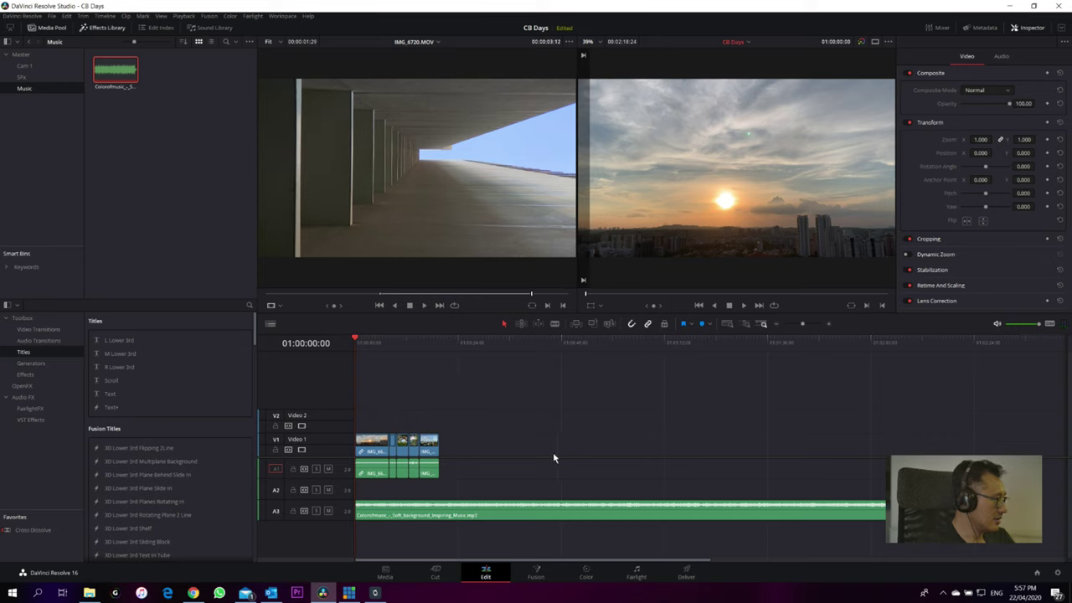
{"action": "key", "text": "space"}
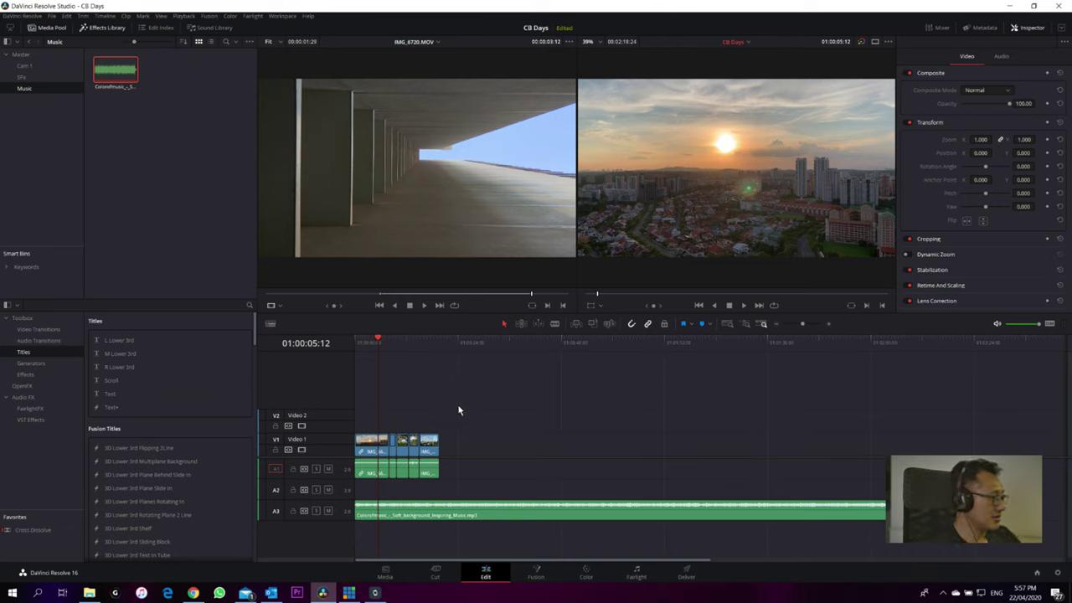
{"action": "mouse_move", "coordinate": [450, 457]}
{"action": "left_mouse_down"}
{"action": "mouse_move", "coordinate": [454, 433]}
{"action": "mouse_move", "coordinate": [459, 459]}
{"action": "left_mouse_up"}
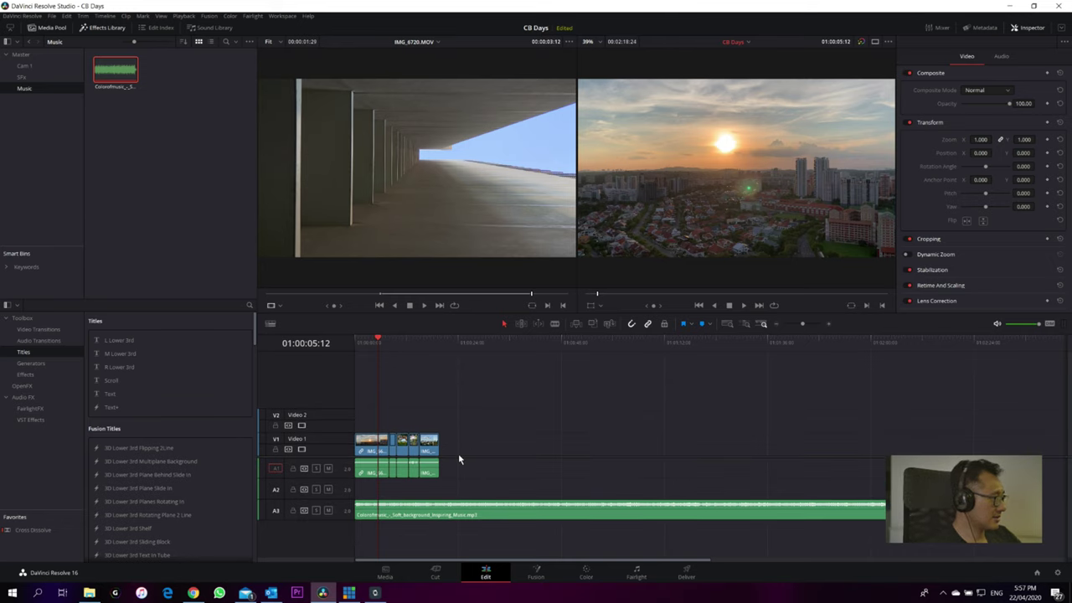
- Mute audio tracks A1 and A3, play the timeline from its start, and unmute A3 during playback
{"action": "left_click", "coordinate": [329, 469]}
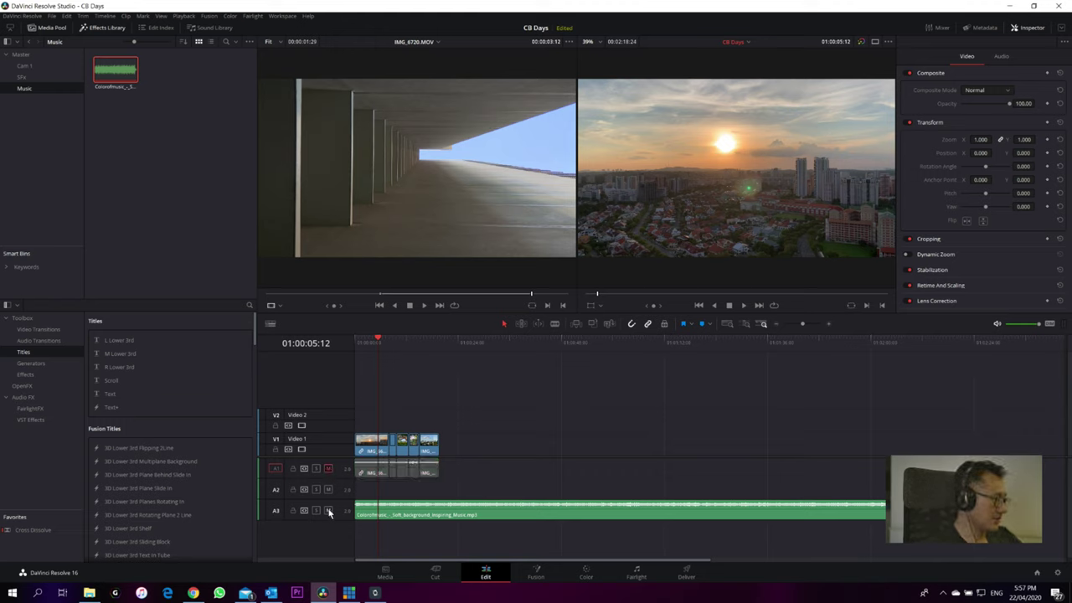
{"action": "left_click", "coordinate": [328, 511]}
{"action": "left_click", "coordinate": [348, 345]}
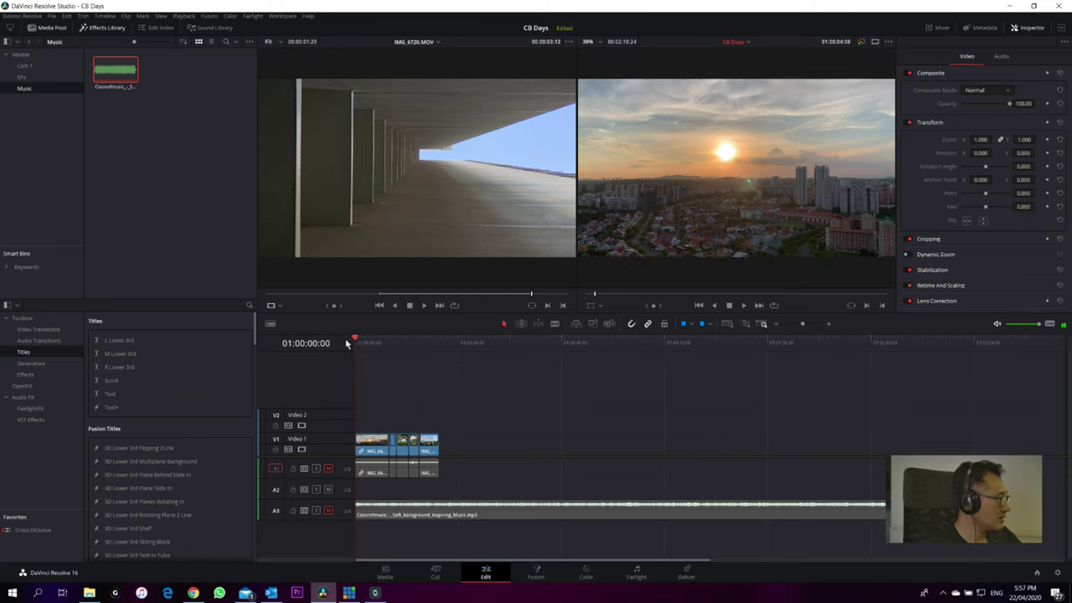
{"action": "key", "text": "space"}
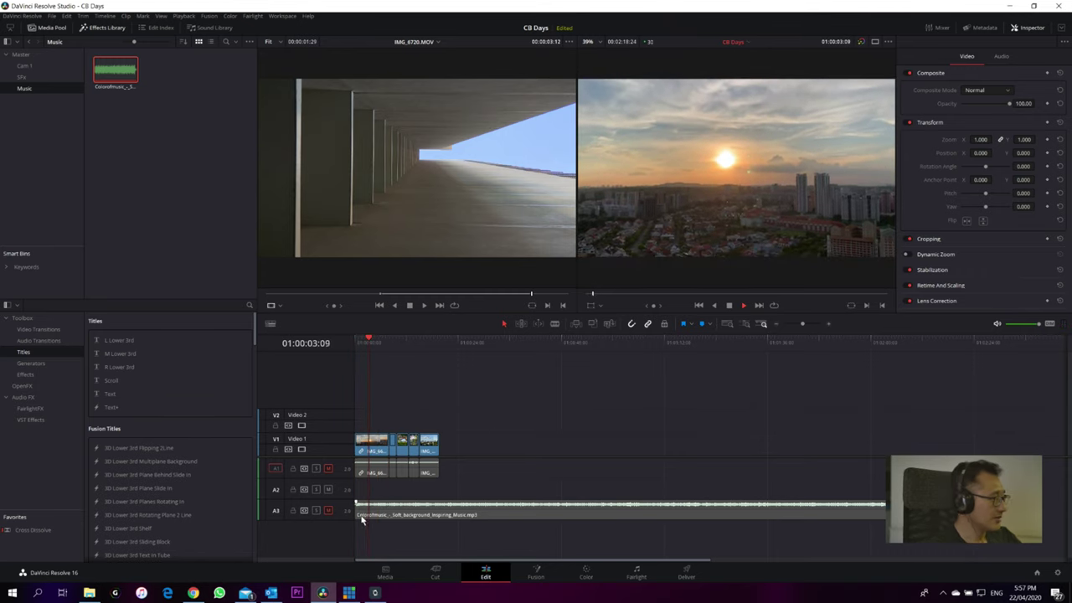
{"action": "left_click", "coordinate": [329, 511]}
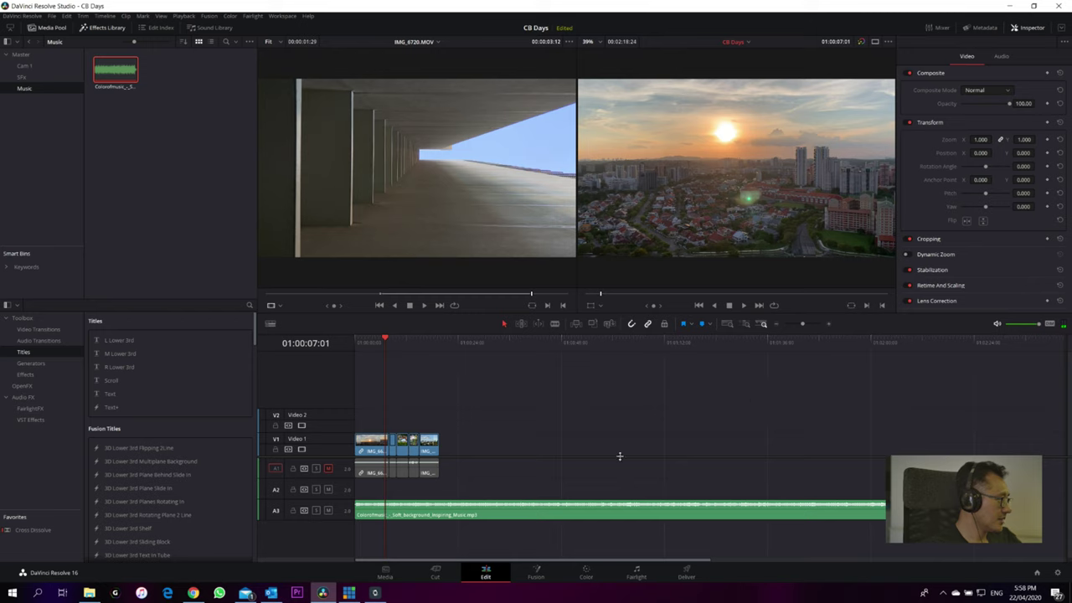
{"action": "left_click", "coordinate": [369, 342]}
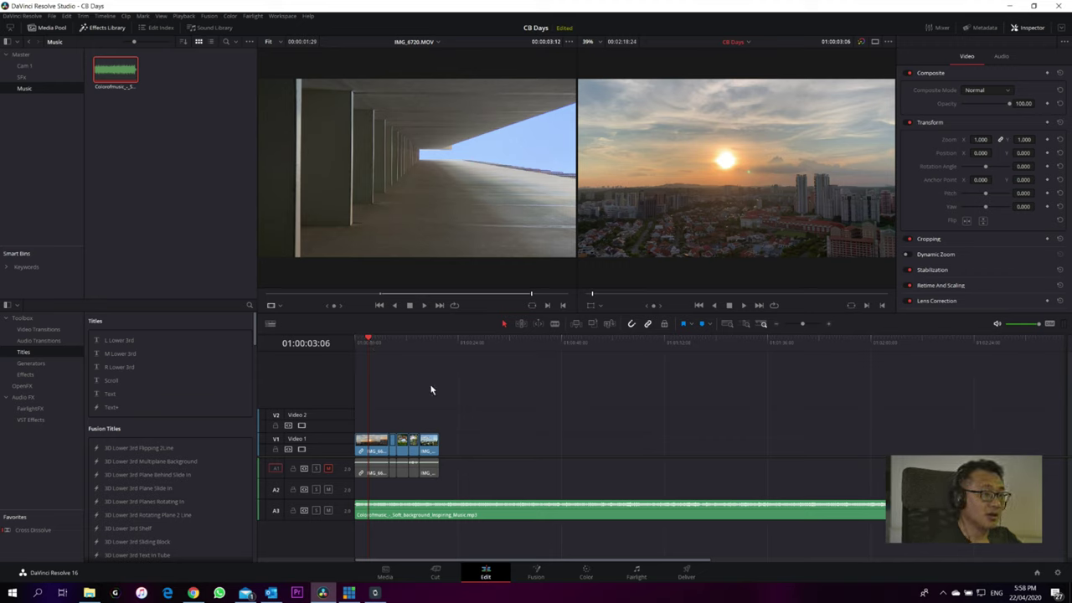
- Unmute and solo audio track A1, and listen to it from 01:00:03:06
{"action": "left_click", "coordinate": [327, 469]}
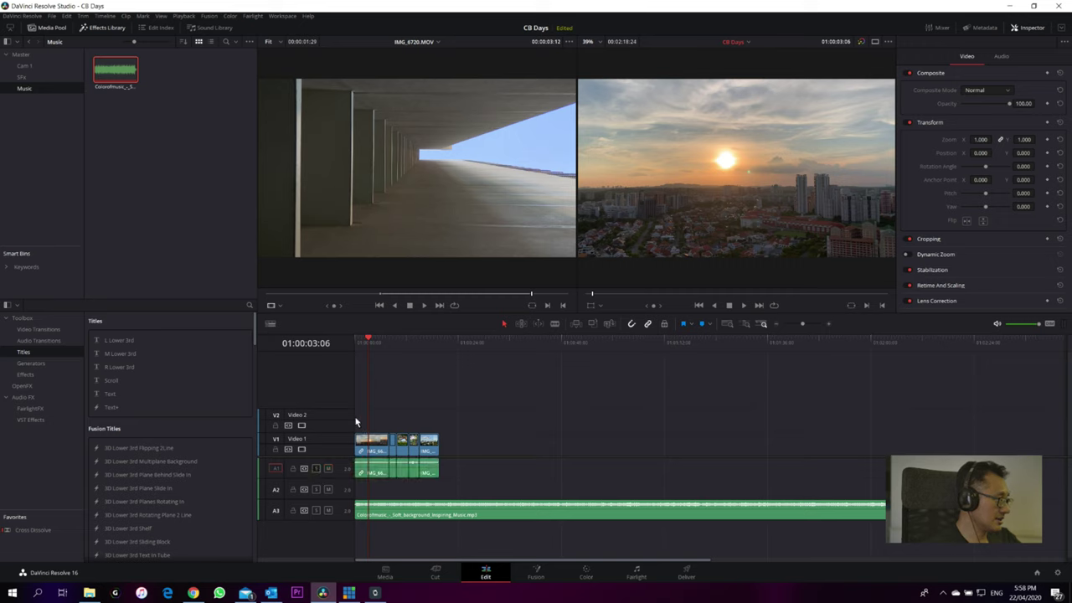
{"action": "key", "text": "space"}
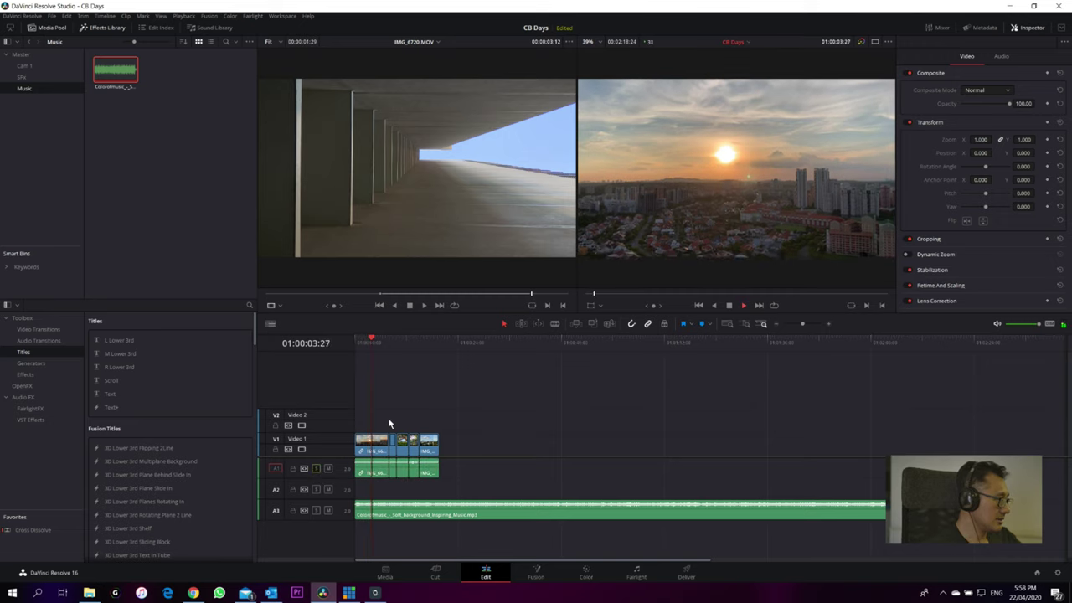
{"action": "key", "text": "space"}
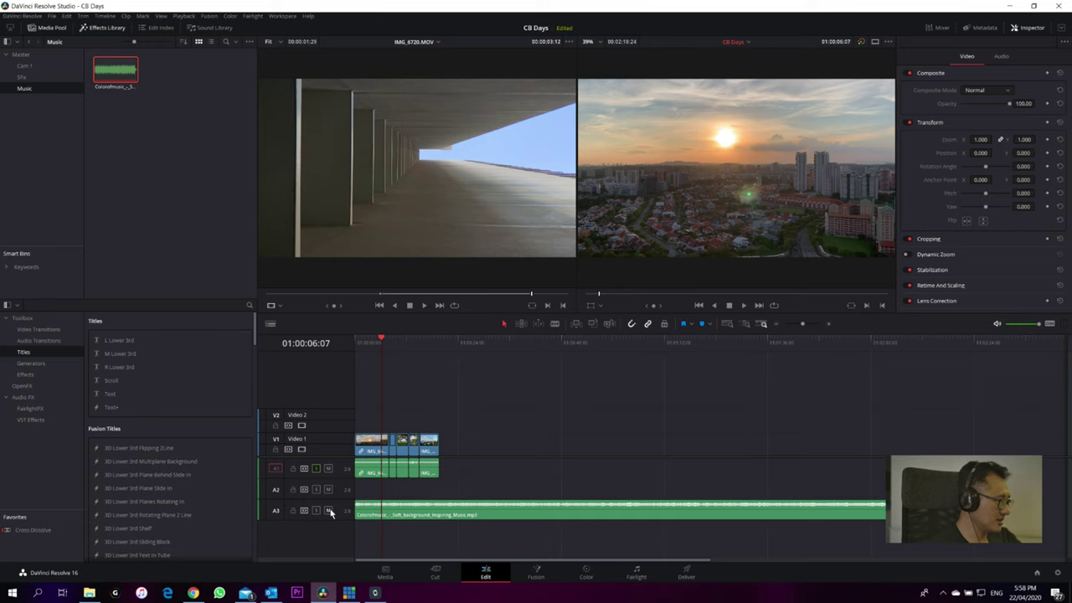
{"action": "left_click", "coordinate": [384, 339]}
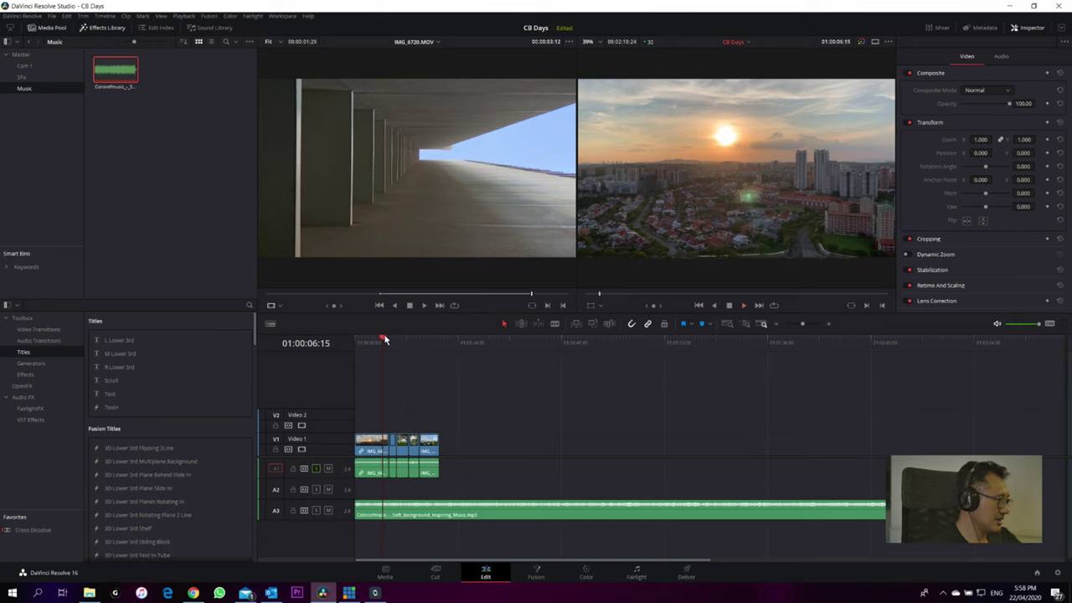
- Mute audio track A1 again, turn off its solo, and listen to the music from 01:00:03:04
{"action": "left_click", "coordinate": [327, 469]}
{"action": "left_click", "coordinate": [365, 341]}
{"action": "key", "text": "space"}
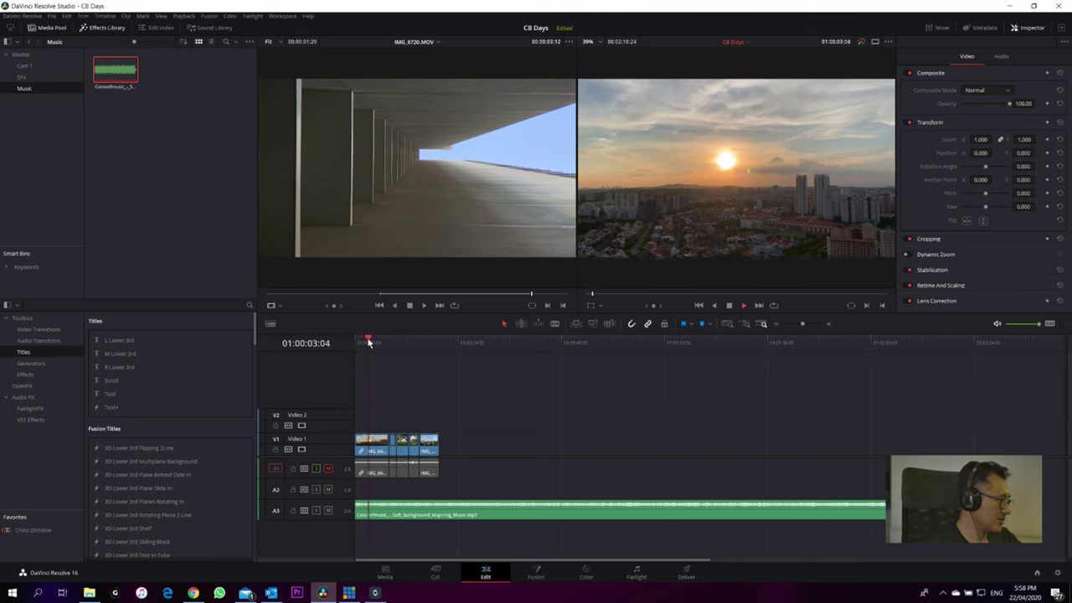
{"action": "key", "text": "space"}
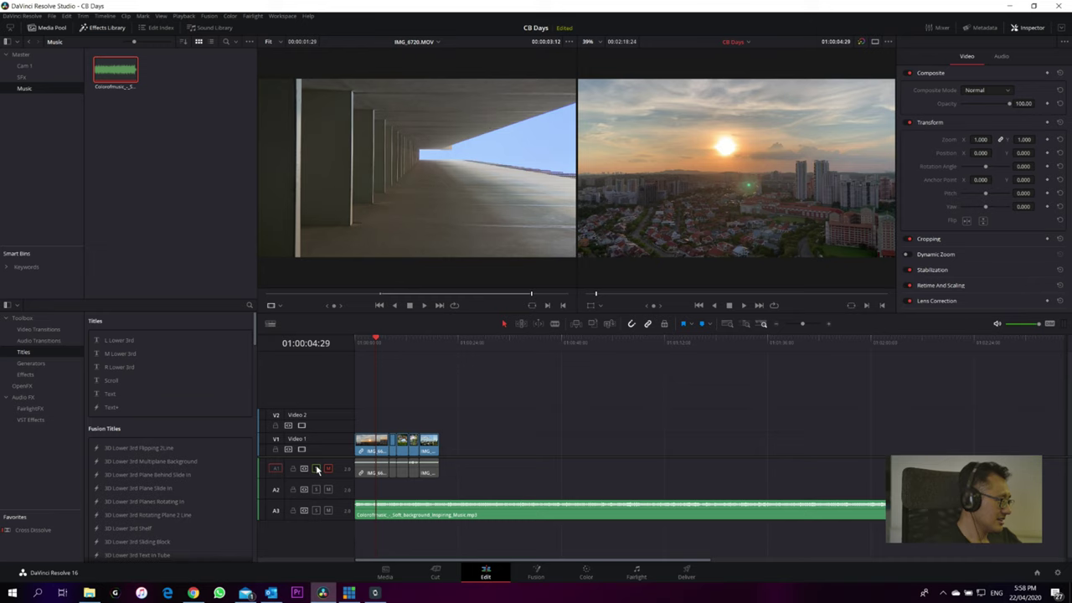
{"action": "key", "text": "space"}
{"action": "key", "text": "space"}
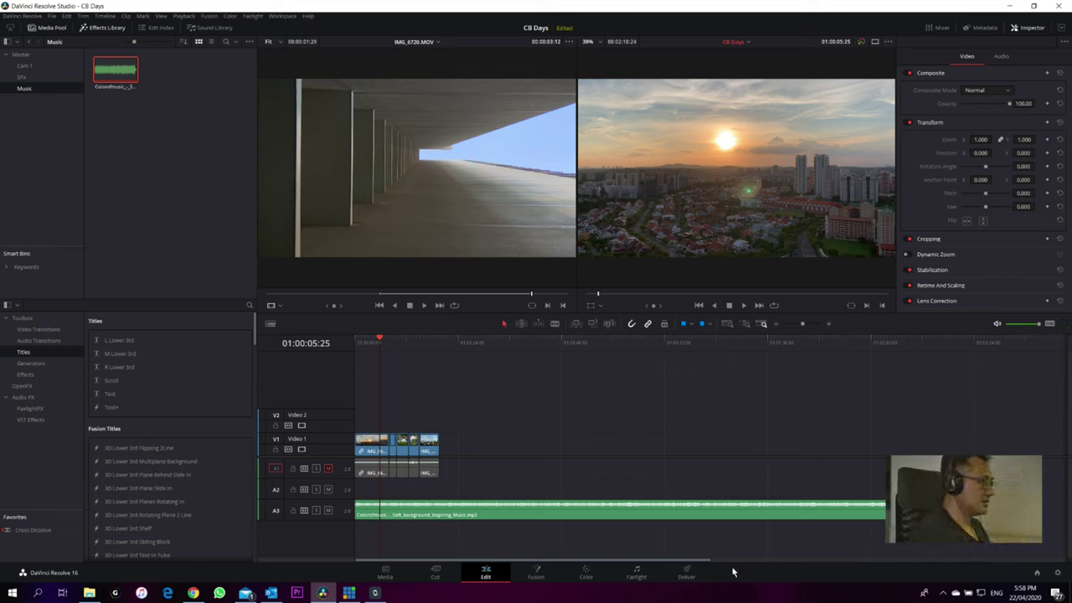
- Increase the height of audio track A3 to enlarge the music waveform, and play the opening seconds of the timeline twice
{"action": "key", "text": "ctrl+equal"}
{"action": "key", "text": "ctrl+equal"}
{"action": "key", "text": "ctrl+equal"}
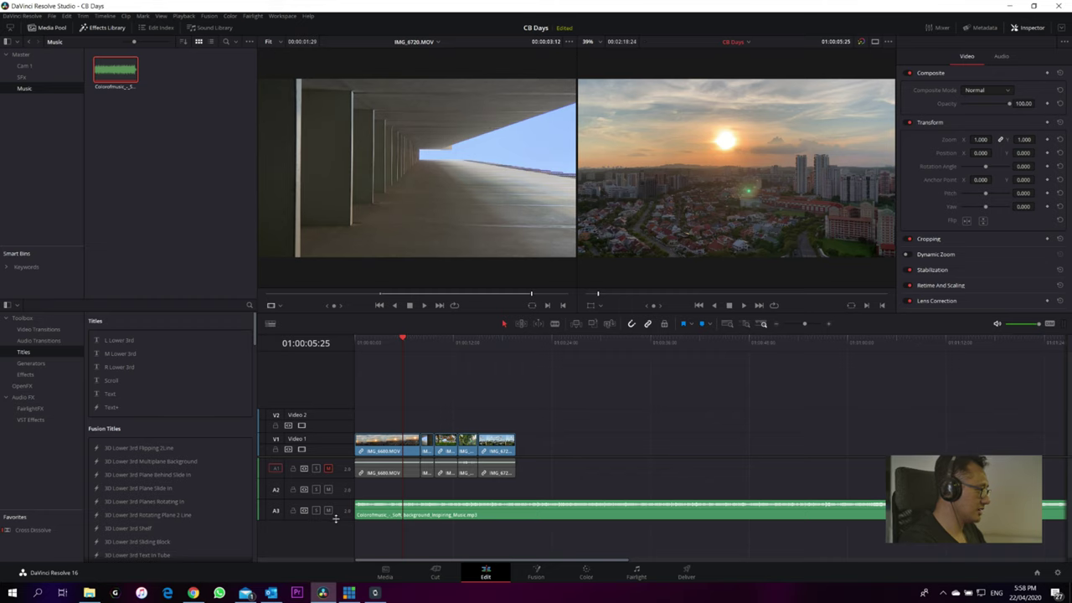
{"action": "left_click_drag", "start_coordinate": [335, 517], "coordinate": [337, 536]}
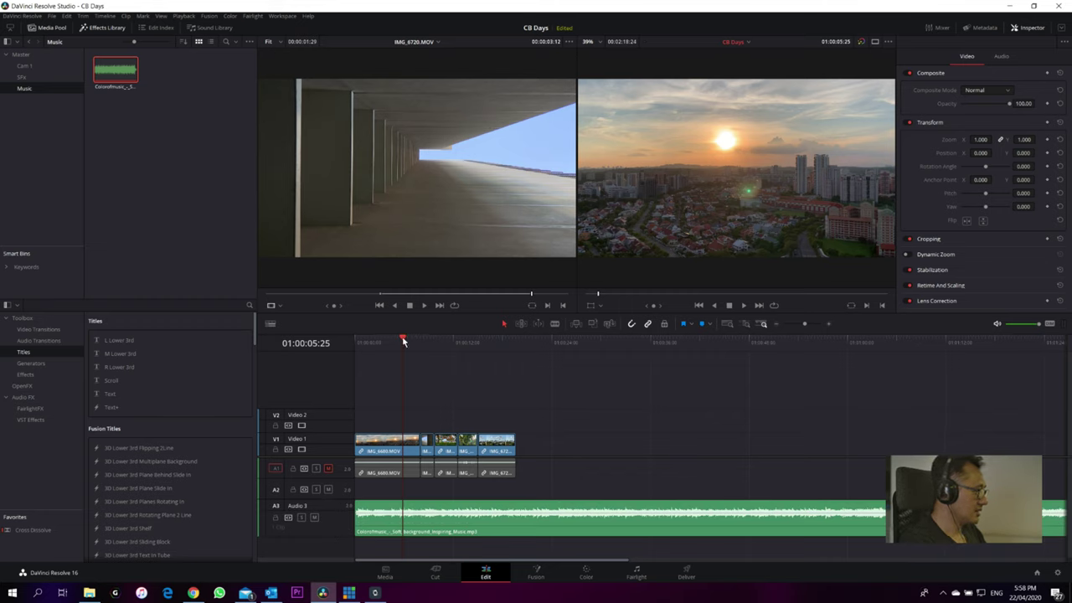
{"action": "left_click_drag", "start_coordinate": [403, 341], "coordinate": [268, 337]}
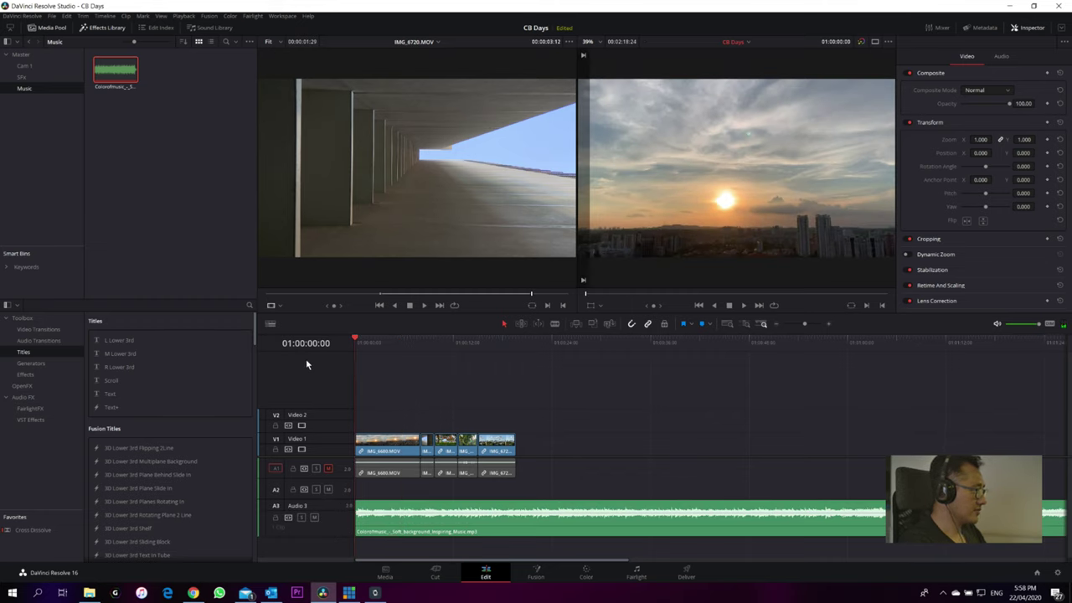
{"action": "key", "text": "space"}
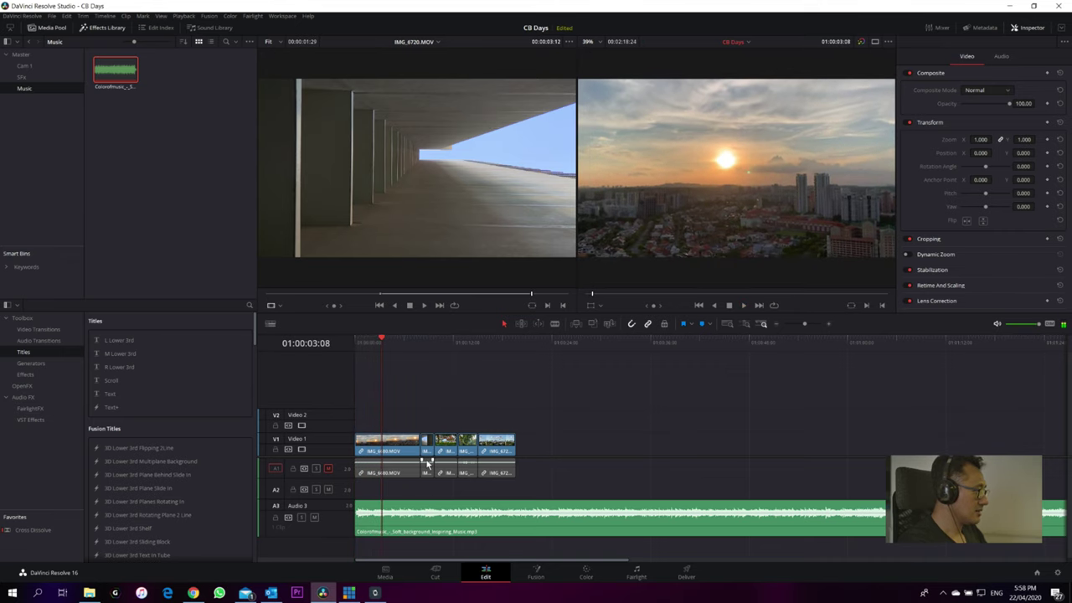
{"action": "key", "text": "Home"}
{"action": "key", "text": "space"}
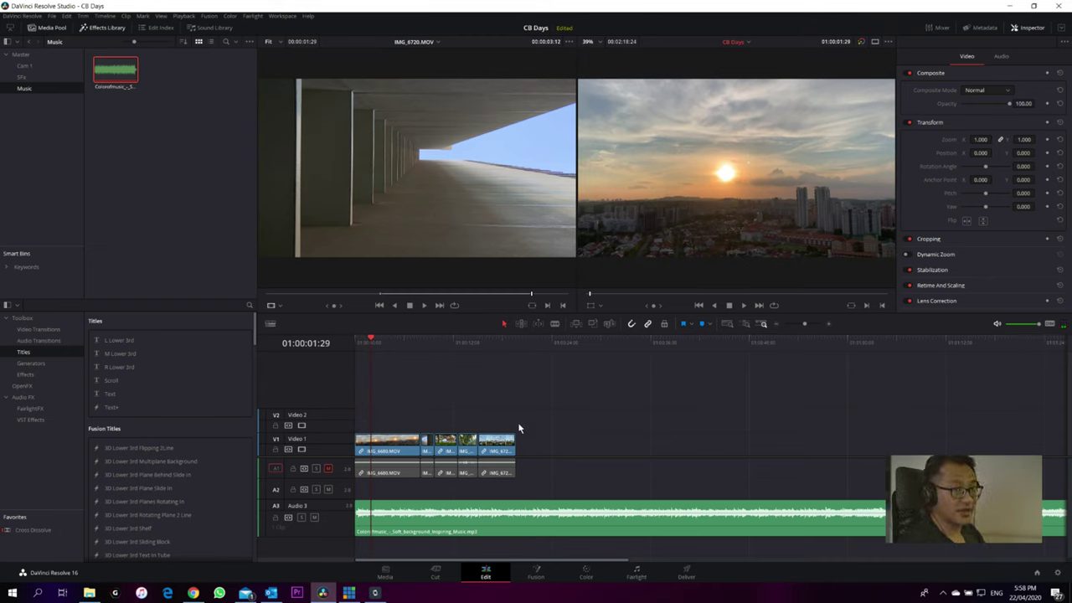
- Increase the height of video track V1 so its clip thumbnails are larger
{"action": "scroll", "coordinate": [443, 407], "scroll_direction": "up", "scroll_amount": 3}
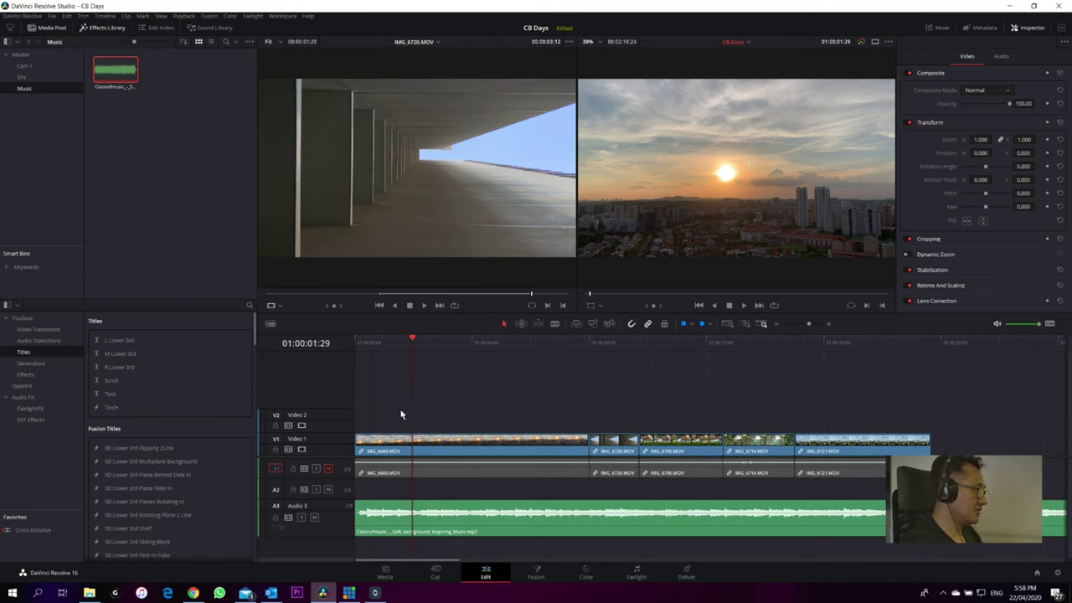
{"action": "left_click_drag", "start_coordinate": [343, 434], "coordinate": [342, 452]}
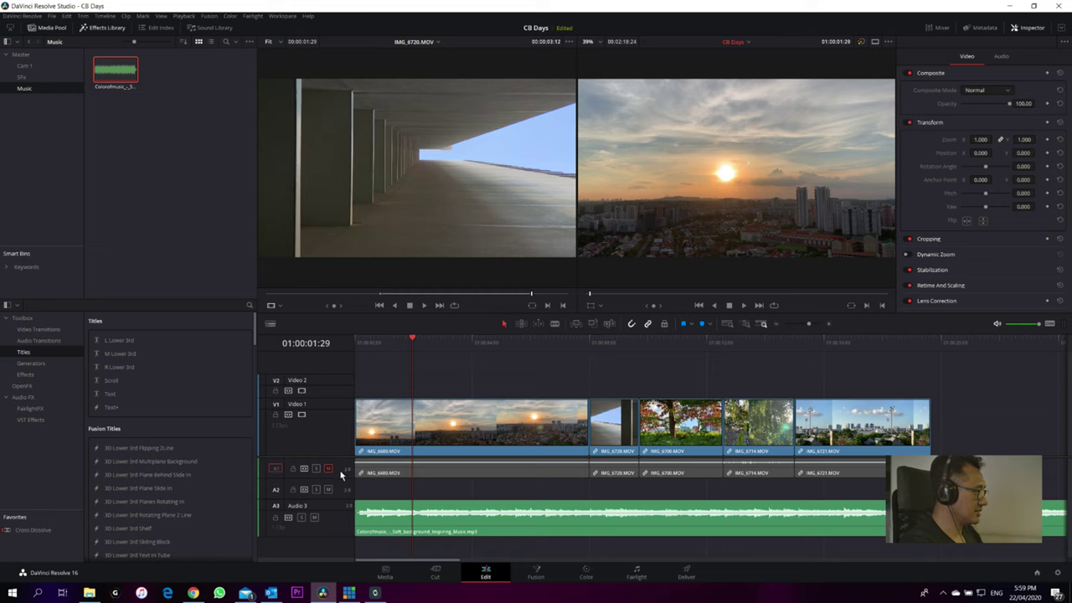
- Add a fade-in of about half a second to the opening sunset clip on V1 and play it from the timeline start
{"action": "mouse_move", "coordinate": [335, 476]}
{"action": "left_mouse_down"}
{"action": "mouse_move", "coordinate": [338, 502]}
{"action": "mouse_move", "coordinate": [338, 479]}
{"action": "left_mouse_up"}
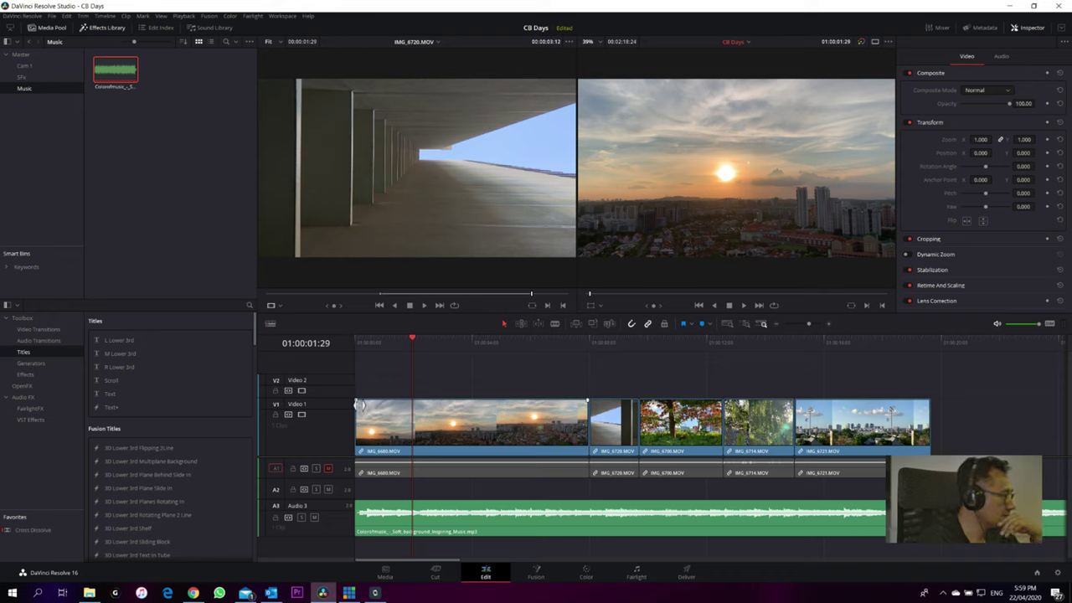
{"action": "left_click_drag", "start_coordinate": [358, 405], "coordinate": [373, 405]}
{"action": "left_click", "coordinate": [417, 342]}
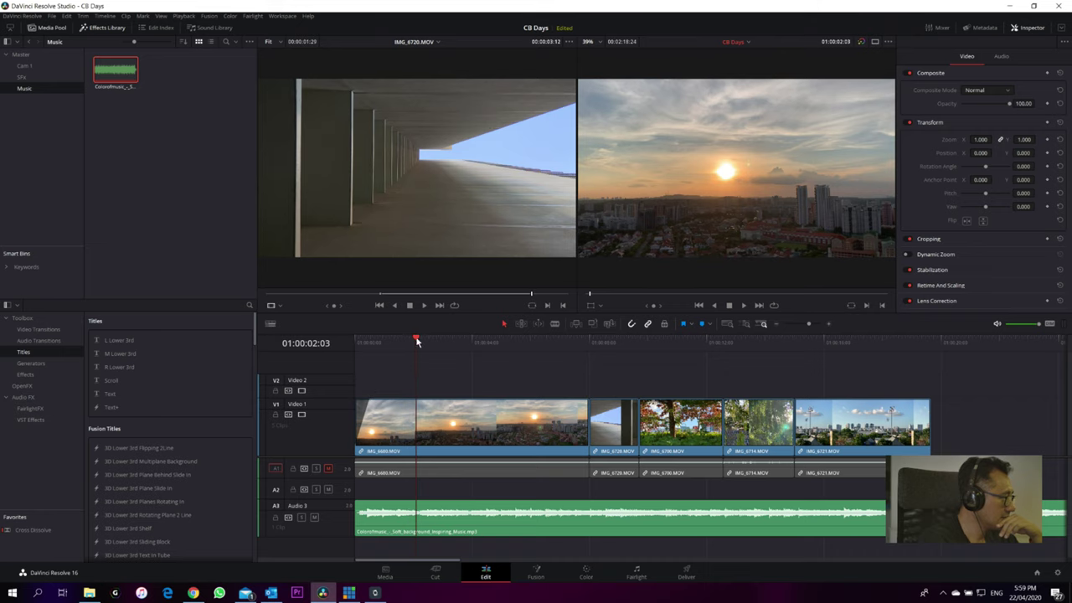
{"action": "key", "text": "Home"}
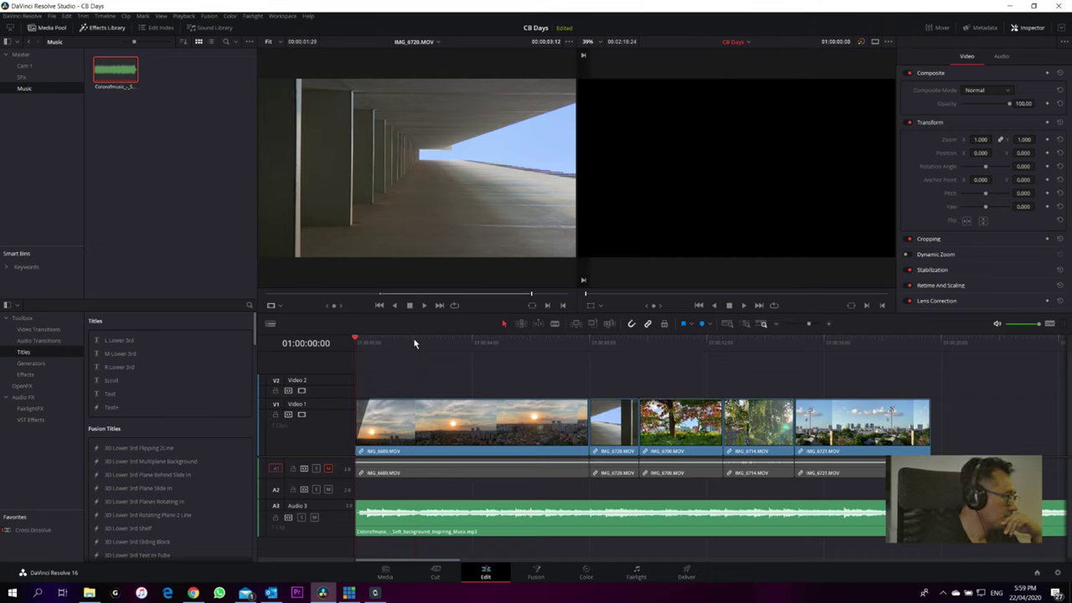
{"action": "key", "text": "space"}
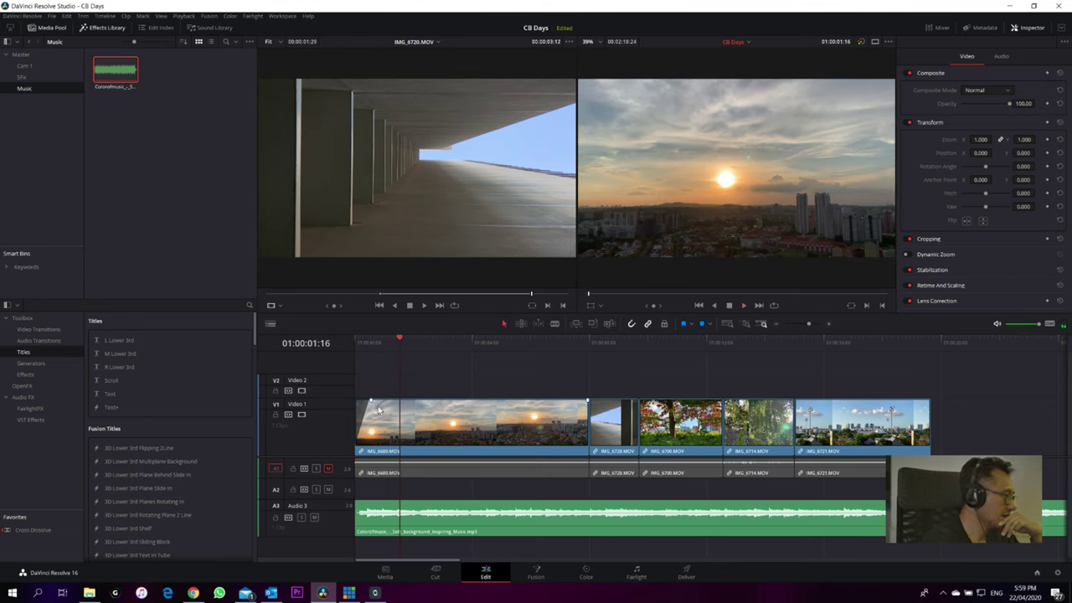
- Lengthen the opening sunset clip's fade-in to about 1.7 seconds and replay it from the timeline start
{"action": "left_click_drag", "start_coordinate": [374, 403], "coordinate": [398, 402]}
{"action": "key", "text": "Home"}
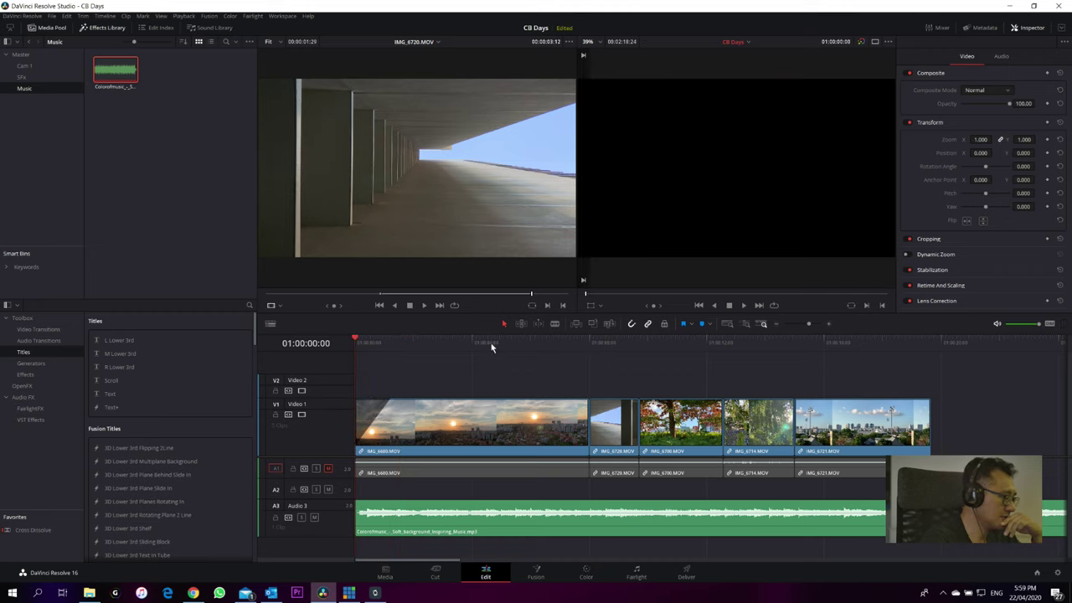
{"action": "key", "text": "space"}
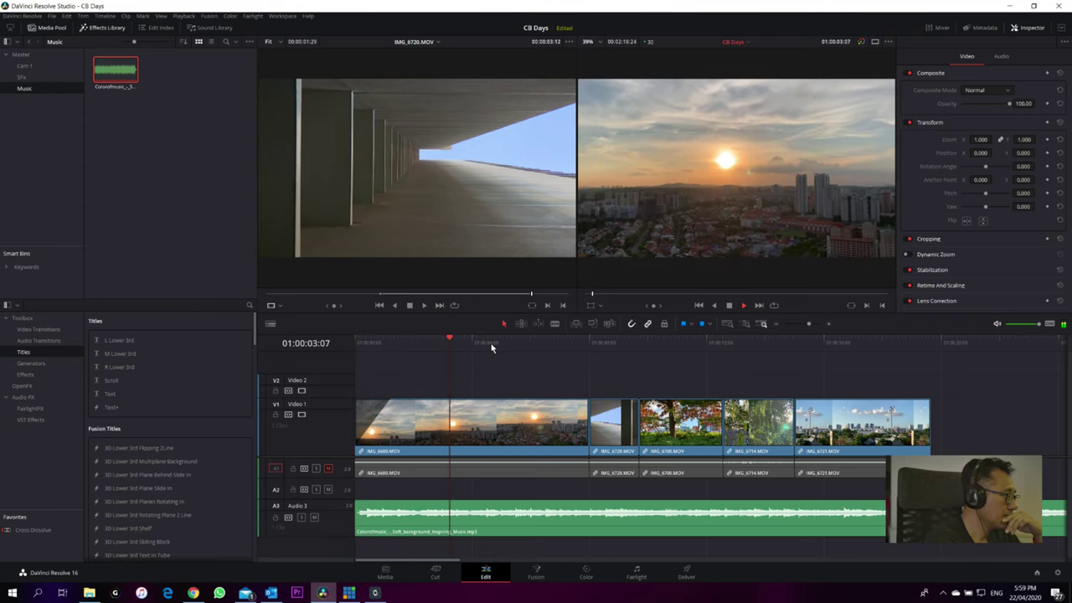
{"action": "key", "text": "Home"}
{"action": "key", "text": "space"}
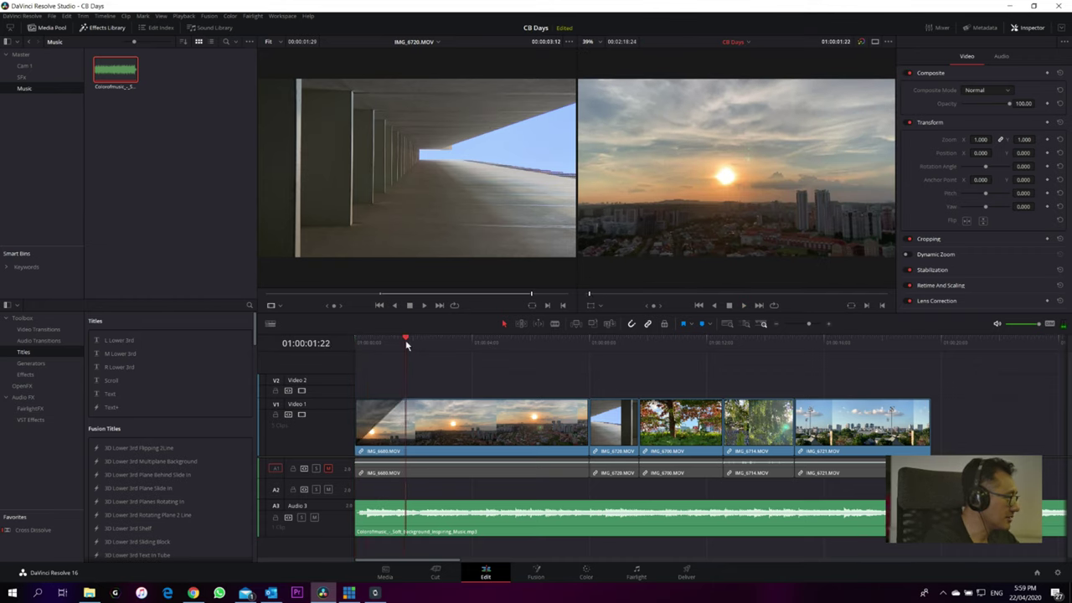
- Play the timeline from its start and stop at 01:00:08:17
{"action": "left_click_drag", "start_coordinate": [407, 345], "coordinate": [339, 407]}
{"action": "key", "text": "space"}
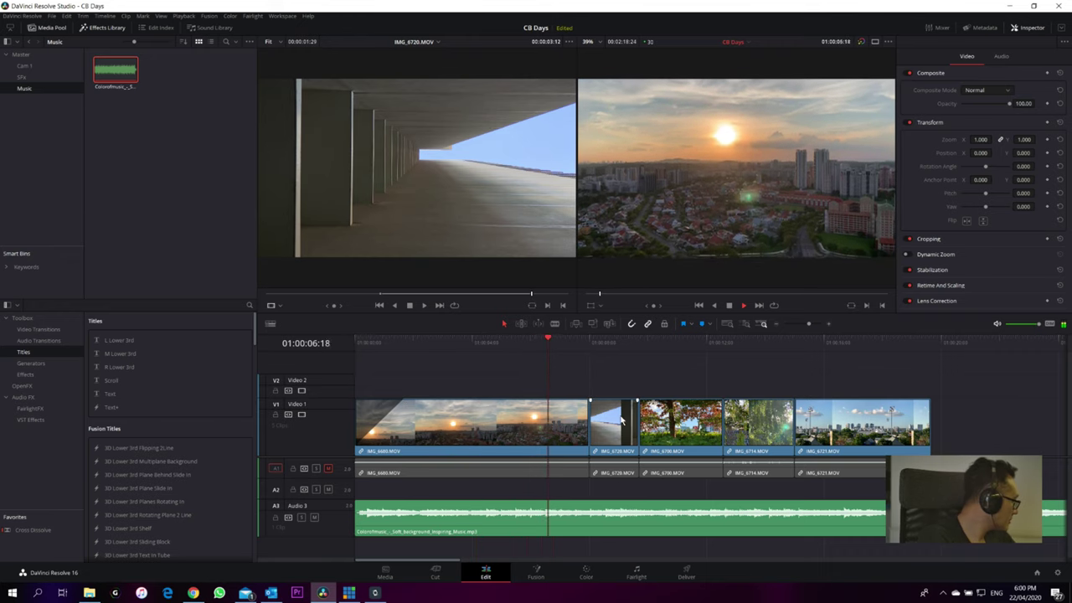
{"action": "key", "text": "space"}
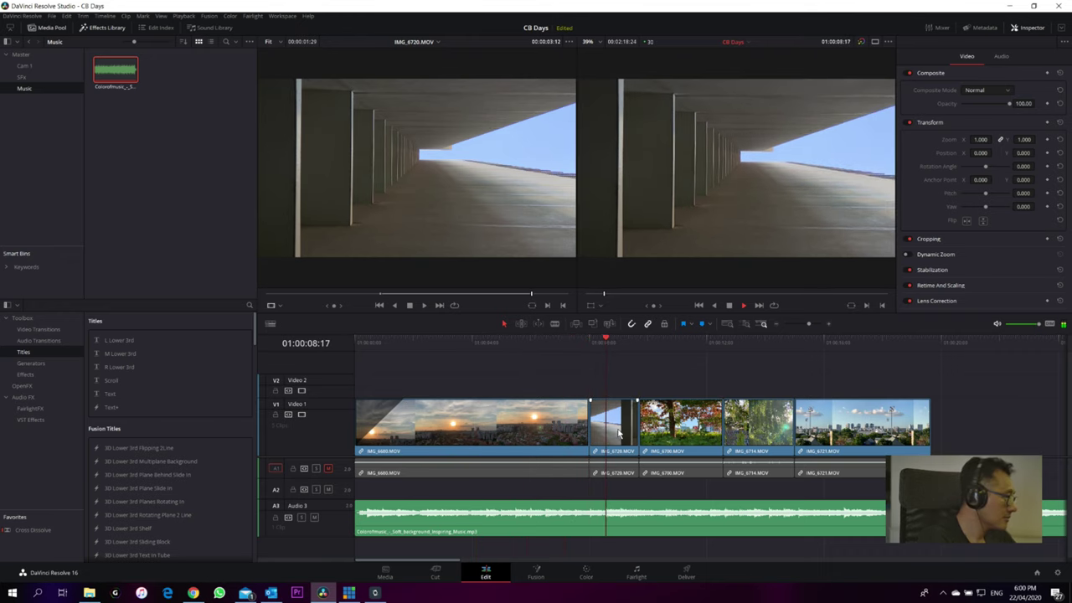
- Shift the four clips after the sunset shot to start at 01:00:08:17 and extend the sunset clip to meet them
{"action": "mouse_move", "coordinate": [630, 381]}
{"action": "left_mouse_down"}
{"action": "mouse_move", "coordinate": [867, 442]}
{"action": "mouse_move", "coordinate": [868, 458]}
{"action": "left_mouse_up"}
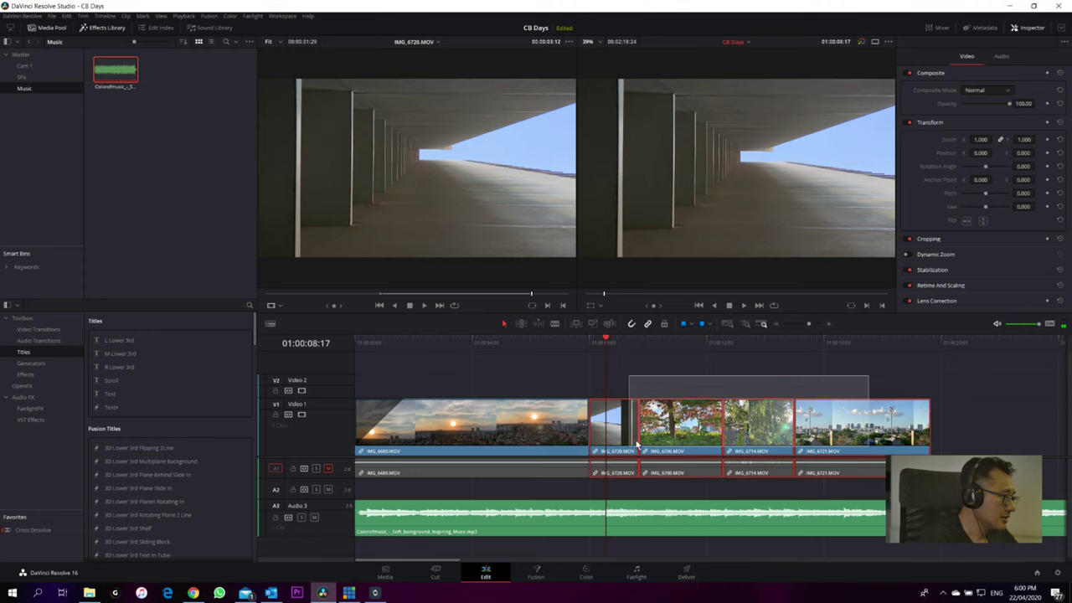
{"action": "mouse_move", "coordinate": [619, 435]}
{"action": "left_mouse_down"}
{"action": "mouse_move", "coordinate": [636, 436]}
{"action": "mouse_move", "coordinate": [600, 428]}
{"action": "left_mouse_up"}
{"action": "key", "text": "shift+Left"}
{"action": "key", "text": "shift+Left"}
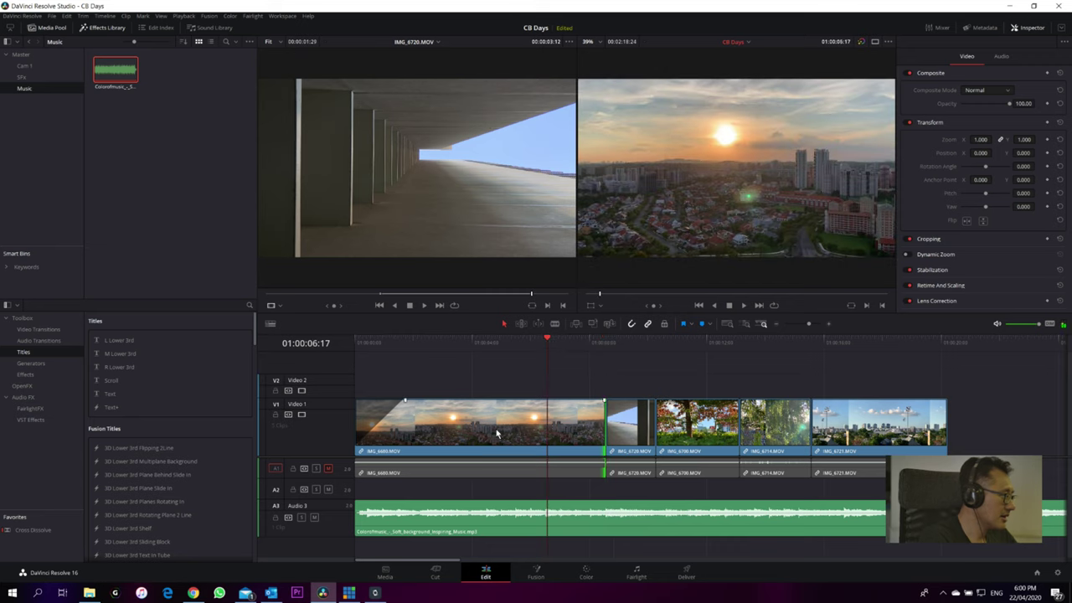
- Increase the height of audio track A1 and unmute it, with the playhead at 01:00:08:17
{"action": "left_click_drag", "start_coordinate": [340, 477], "coordinate": [339, 499]}
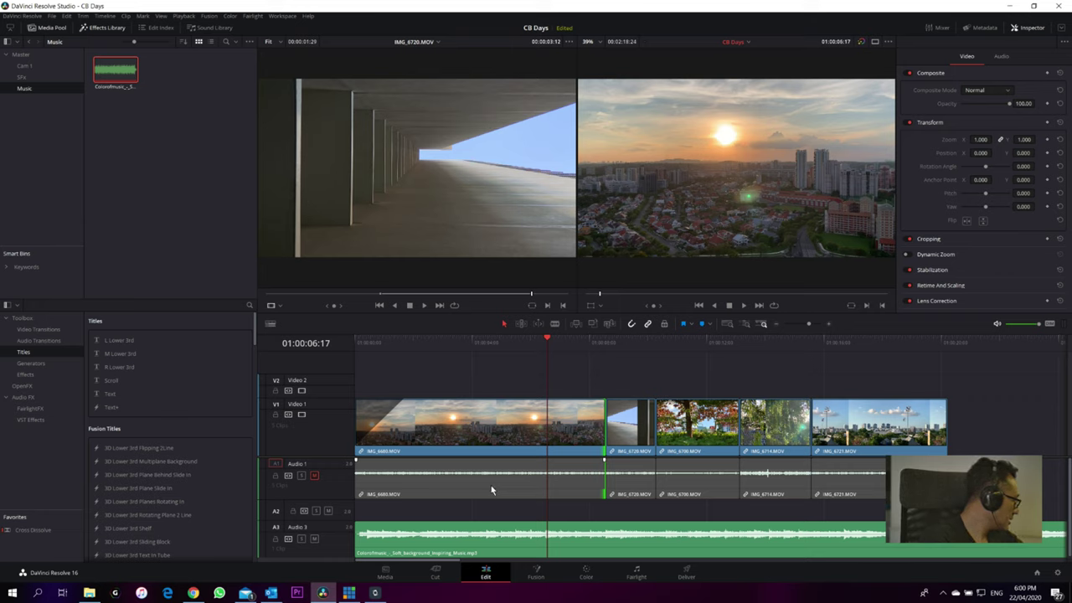
{"action": "left_click", "coordinate": [314, 475]}
{"action": "left_click_drag", "start_coordinate": [552, 342], "coordinate": [607, 347]}
- Enlarge audio track A1 slightly and lower the volume line of IMG_6720.MOV's audio to about -98.82
{"action": "left_click", "coordinate": [633, 425]}
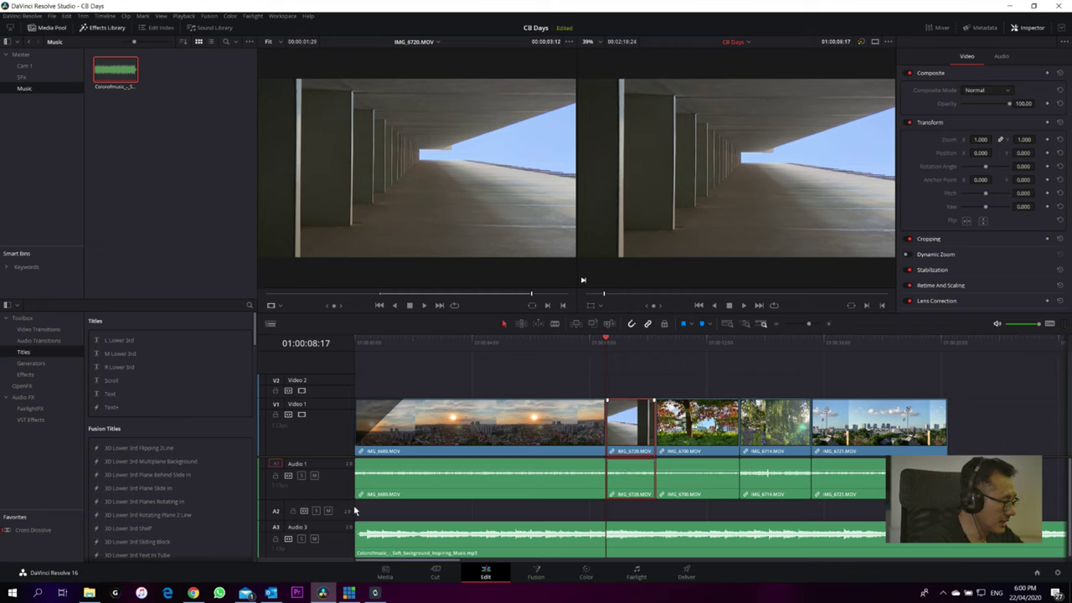
{"action": "left_click_drag", "start_coordinate": [346, 499], "coordinate": [346, 505]}
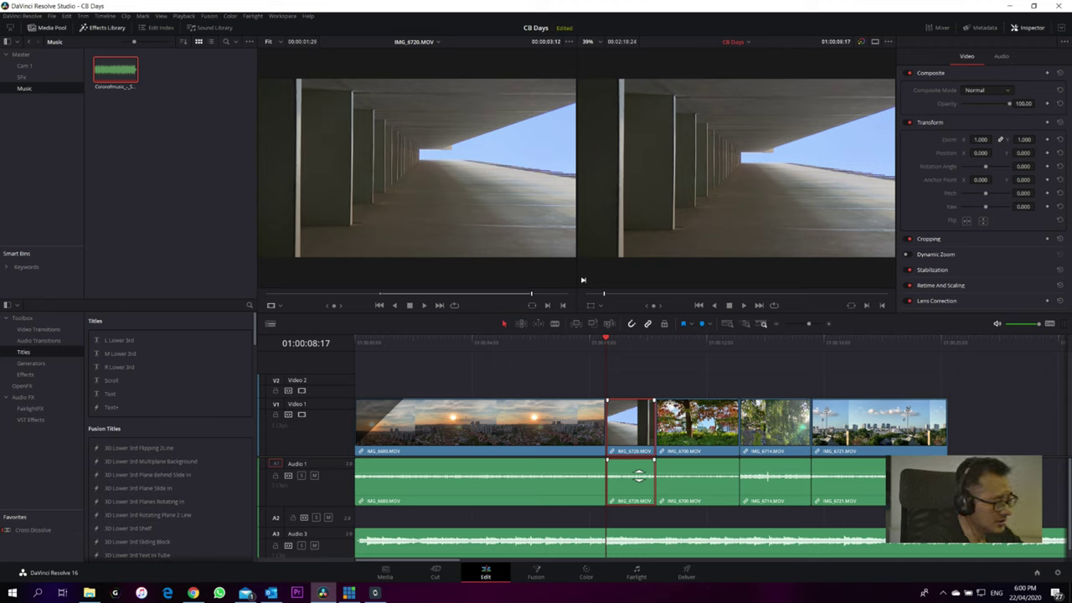
{"action": "left_click_drag", "start_coordinate": [638, 476], "coordinate": [639, 516]}
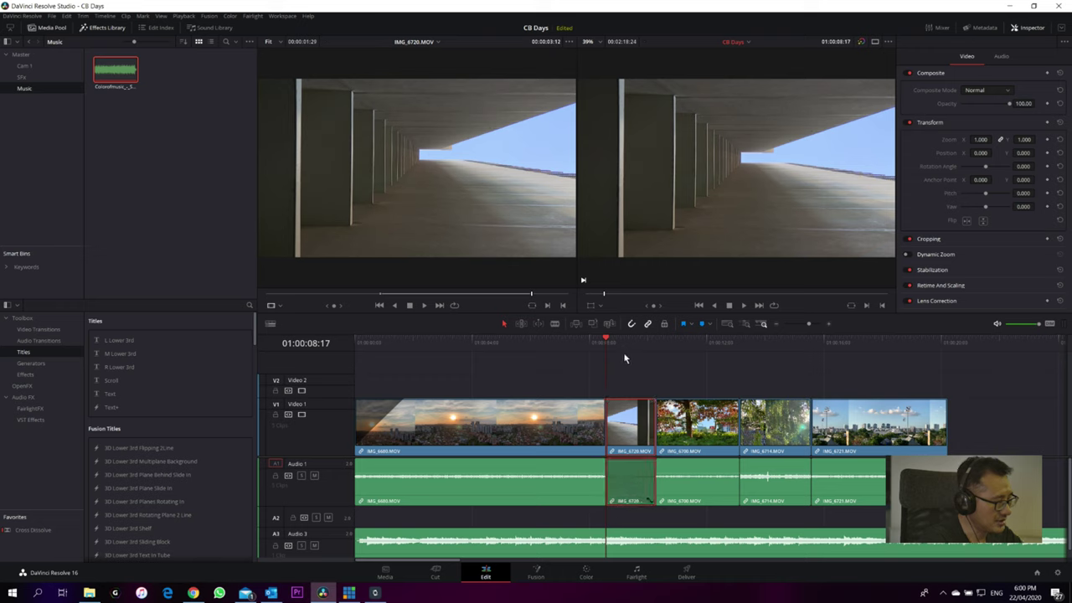
- Solo audio track A1 and listen from 01:00:07:13 across the IMG_6720.MOV clip
{"action": "left_click", "coordinate": [574, 348]}
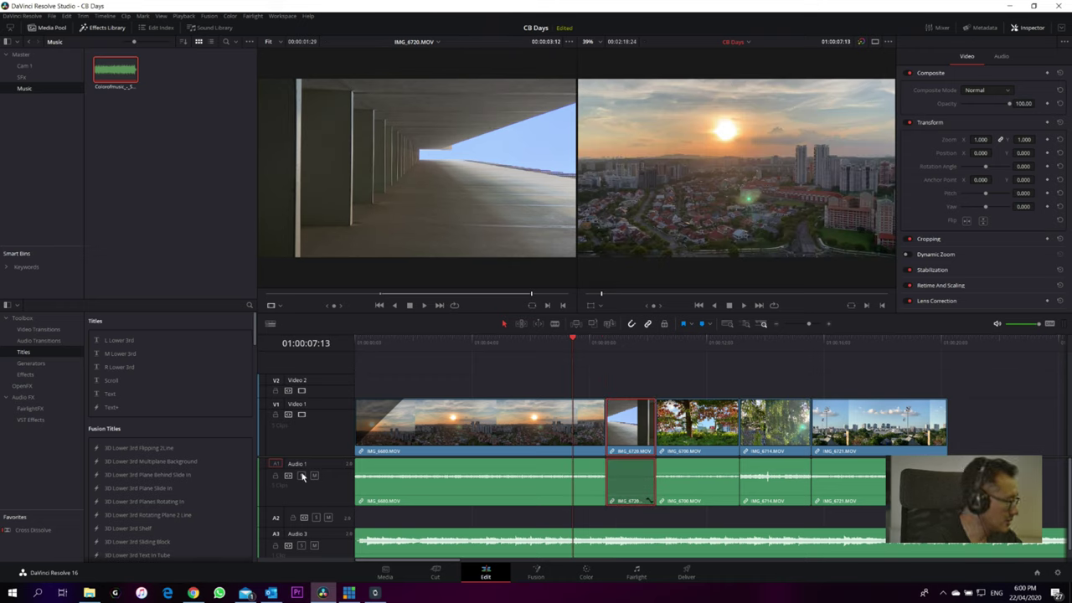
{"action": "key", "text": "space"}
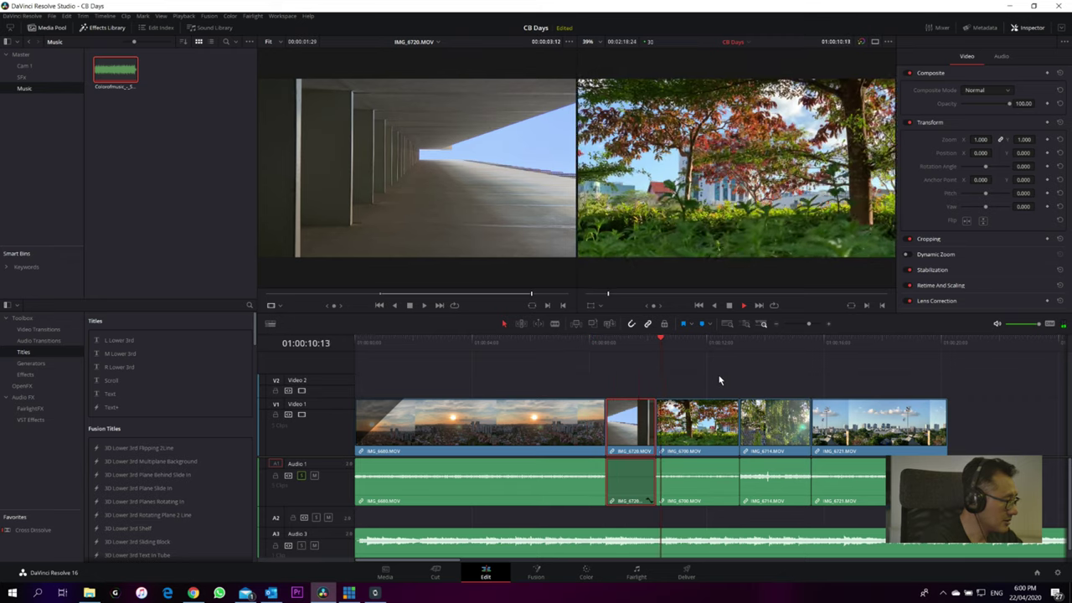
{"action": "left_click", "coordinate": [630, 381]}
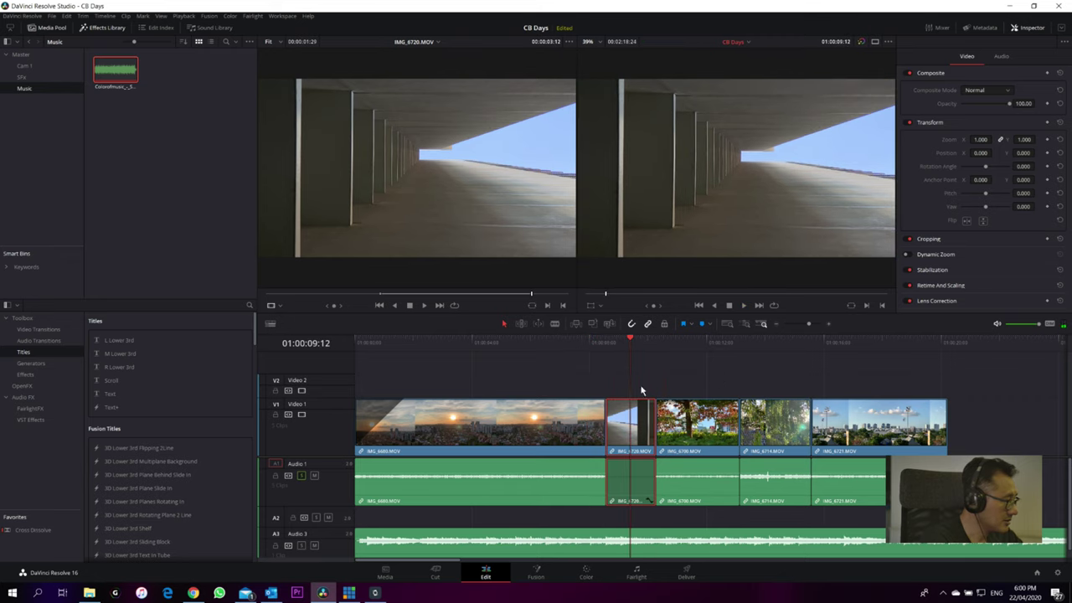
- Open the audio settings of the IMG_6720.MOV clip and reset its volume to 0.00
{"action": "left_click", "coordinate": [635, 487]}
{"action": "double_click", "coordinate": [637, 490]}
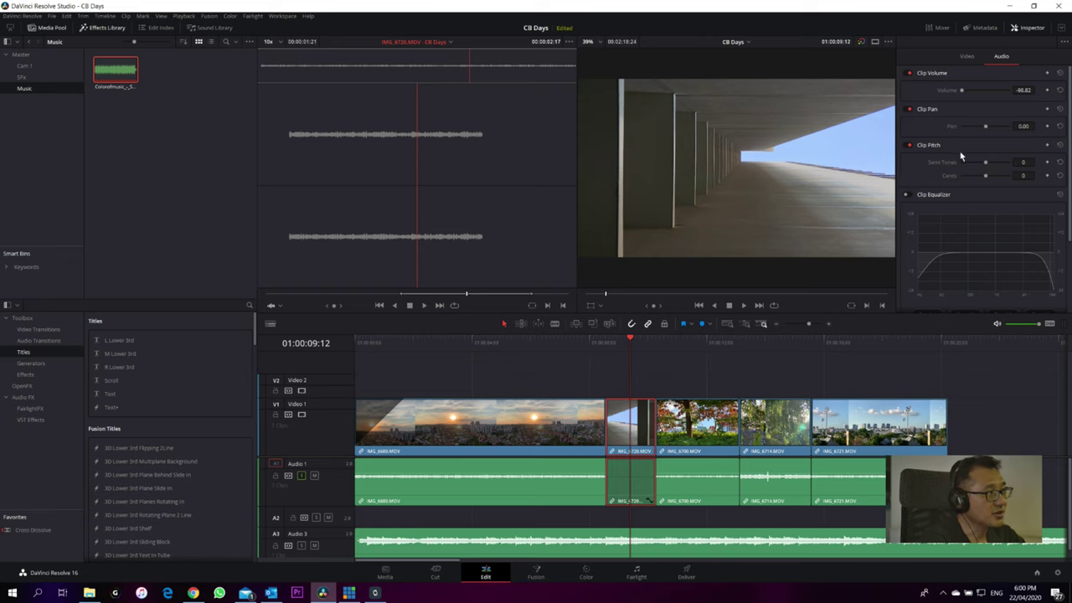
{"action": "left_click", "coordinate": [1060, 90]}
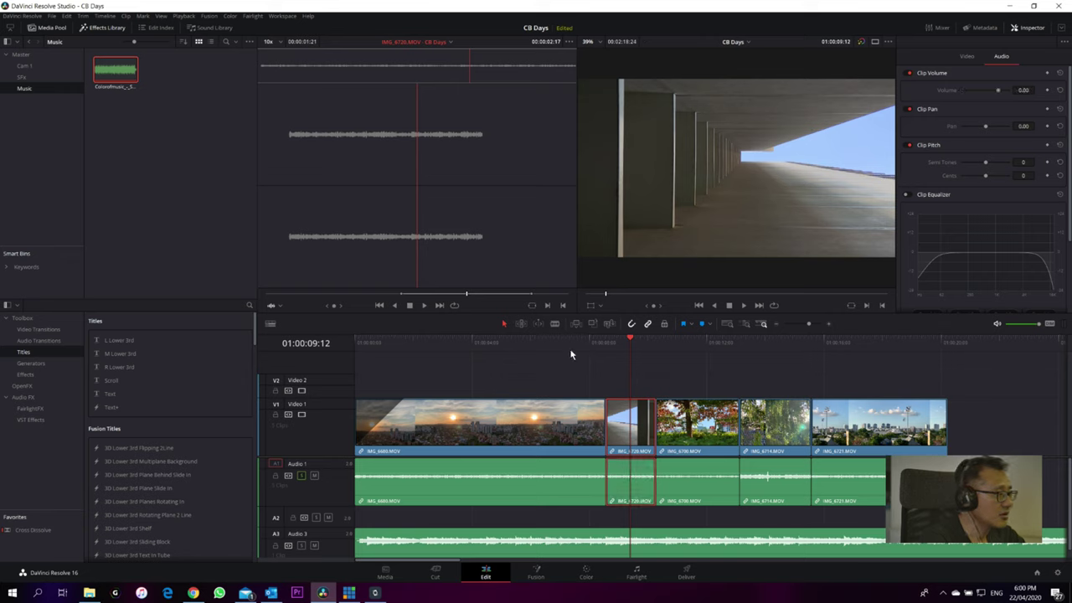
- Set the clip volume of IMG_6720.MOV to -100.00 in its audio settings
{"action": "left_click", "coordinate": [688, 345]}
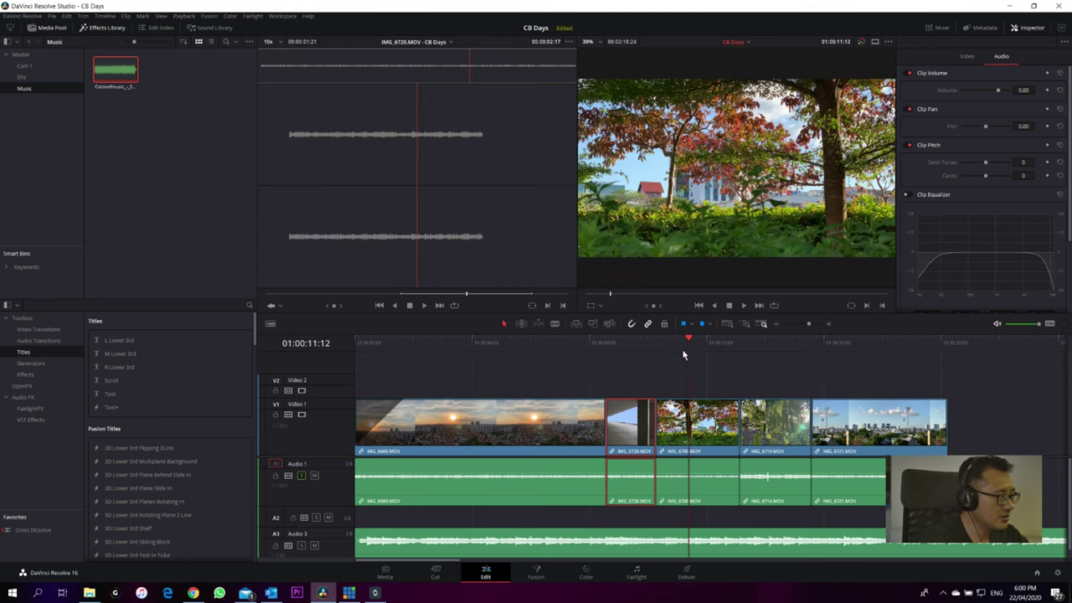
{"action": "left_click", "coordinate": [635, 350]}
{"action": "left_click", "coordinate": [630, 421]}
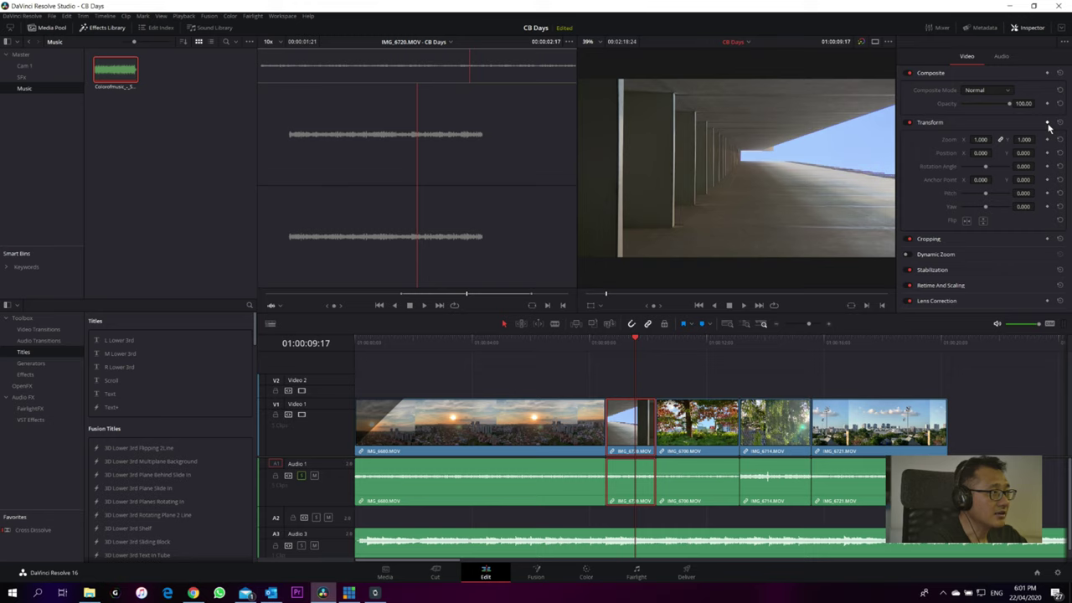
{"action": "left_click", "coordinate": [1001, 57]}
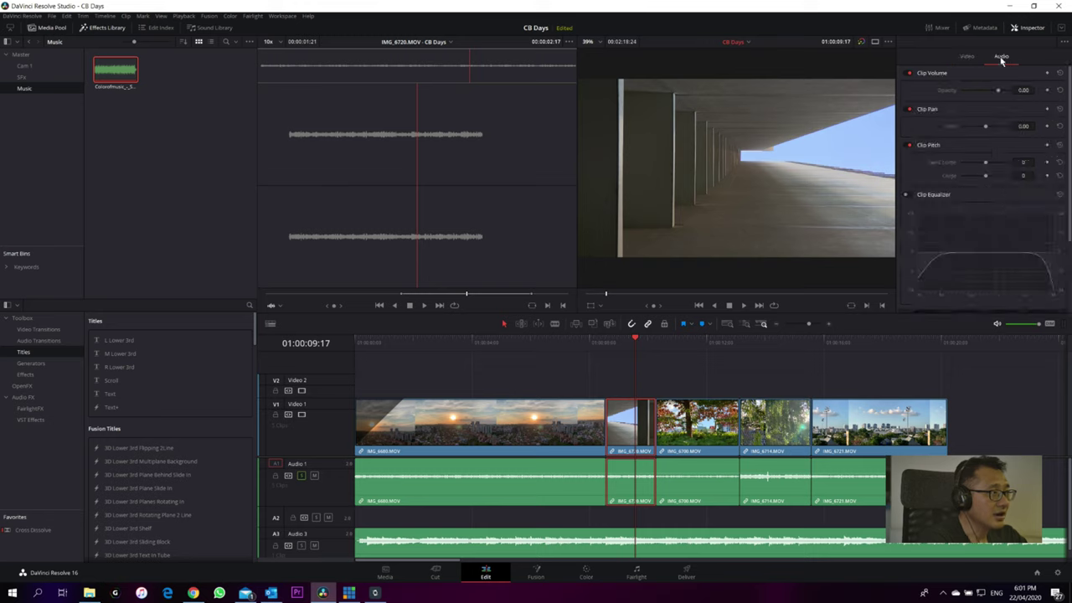
{"action": "left_click_drag", "start_coordinate": [999, 91], "coordinate": [812, 87]}
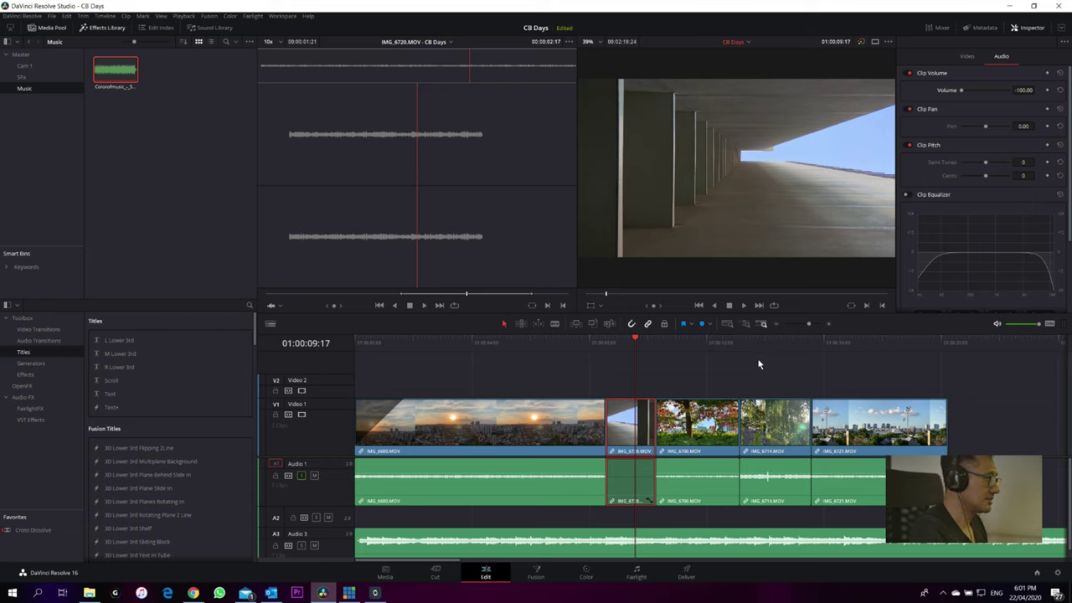
- Mute audio track A1, reduce its height, and return the playhead to 01:00:00:00
{"action": "left_click", "coordinate": [314, 476]}
{"action": "left_click_drag", "start_coordinate": [341, 505], "coordinate": [342, 478]}
{"action": "left_click_drag", "start_coordinate": [477, 350], "coordinate": [231, 335]}
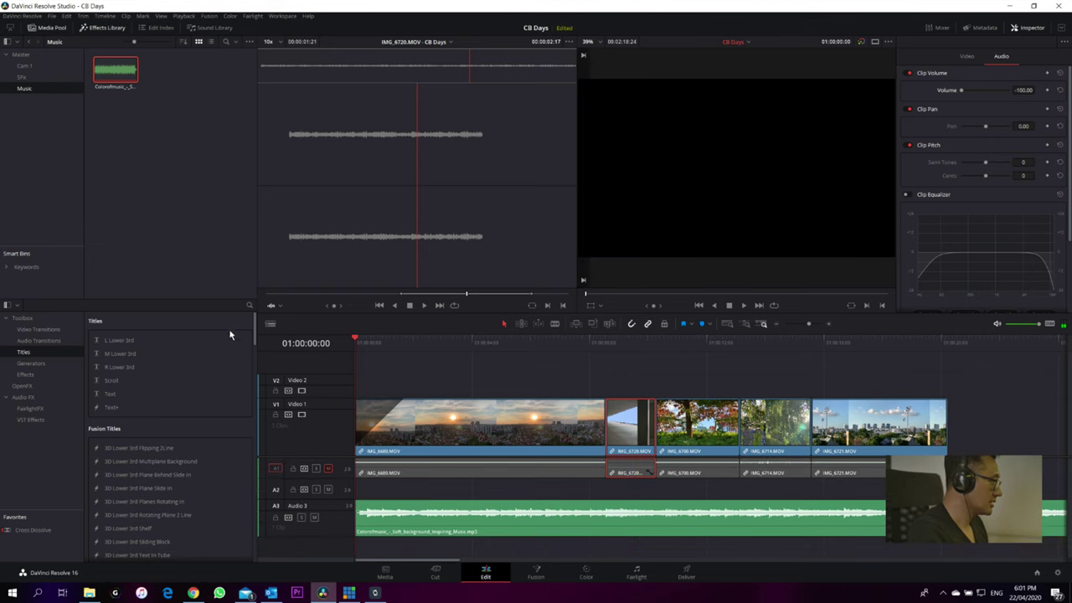
- Look in the Cam 1 bin and open the SFx bin of the media pool
{"action": "scroll", "coordinate": [333, 455], "scroll_direction": "down", "scroll_amount": 1}
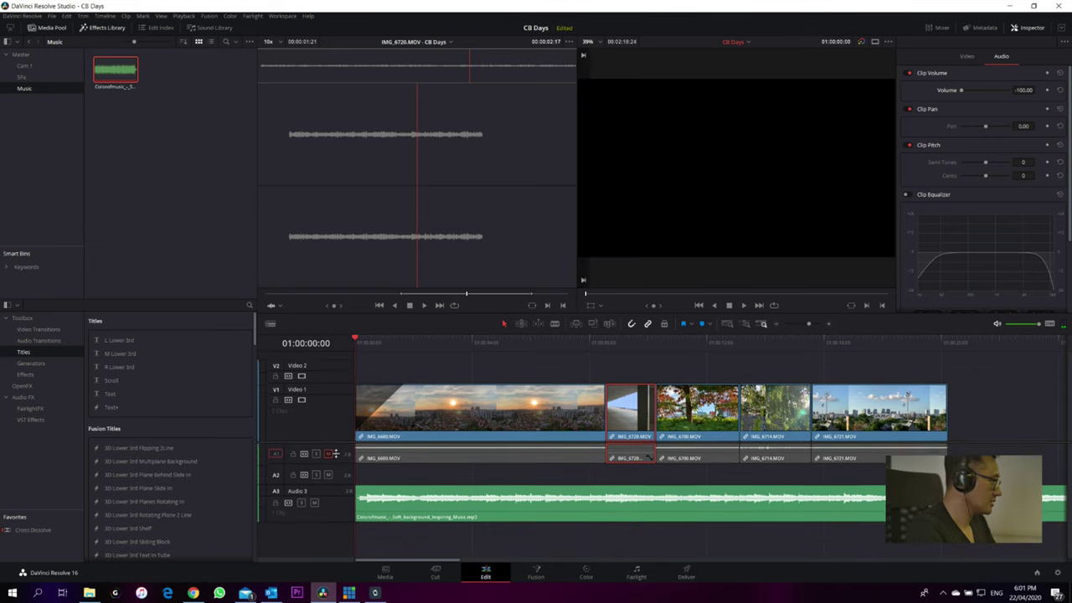
{"action": "scroll", "coordinate": [345, 435], "scroll_direction": "up", "scroll_amount": 1}
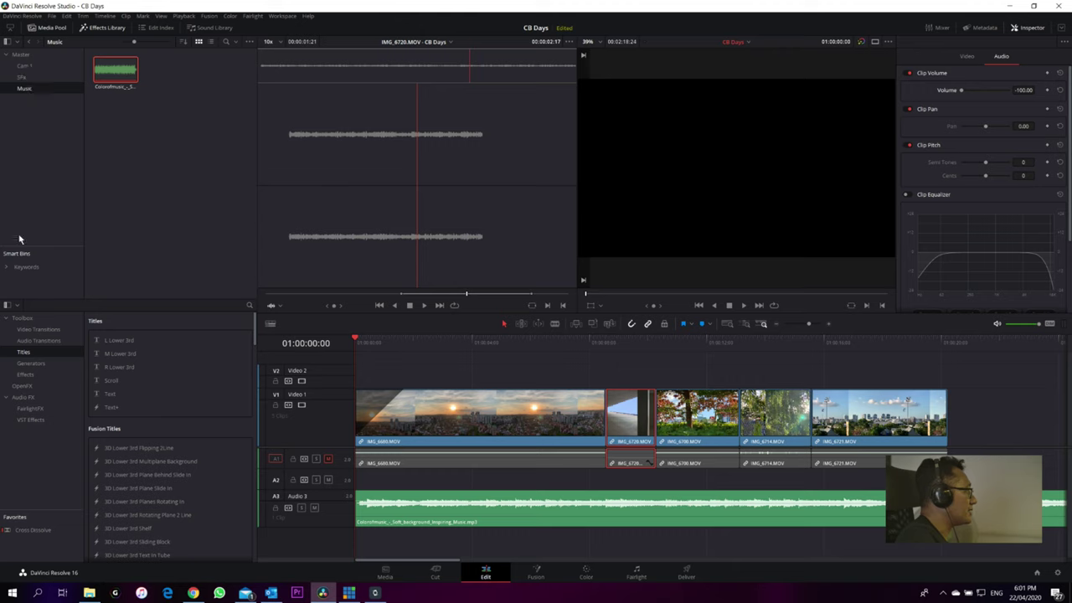
{"action": "left_click", "coordinate": [53, 67]}
{"action": "left_click", "coordinate": [52, 77]}
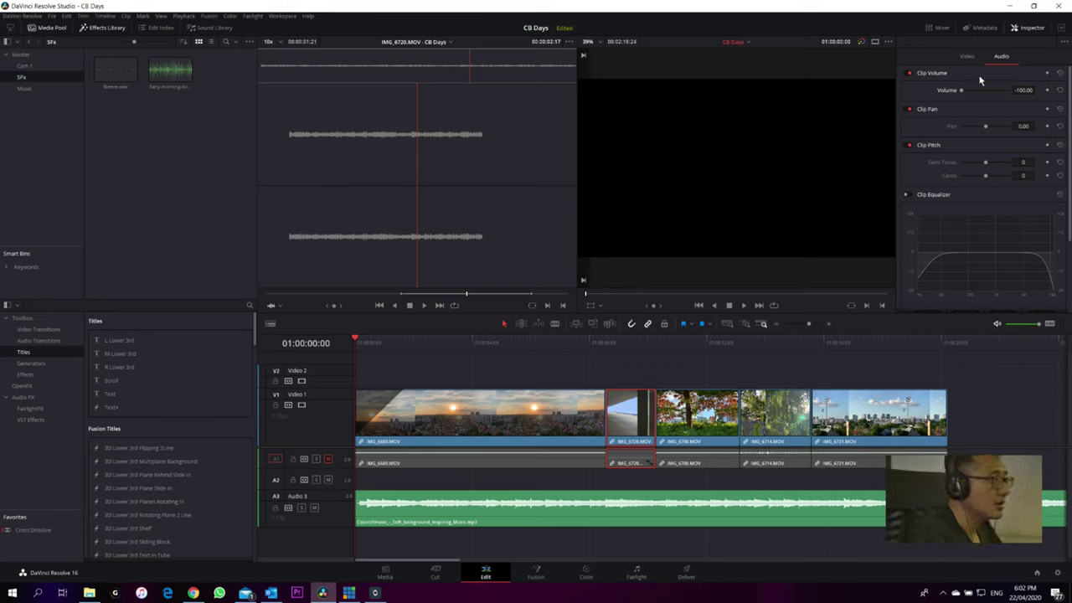
- Show the metadata of the last clip, IMG_6721.MOV, on the timeline
{"action": "left_click", "coordinate": [1005, 30]}
{"action": "left_click", "coordinate": [883, 344]}
{"action": "left_click", "coordinate": [871, 414]}
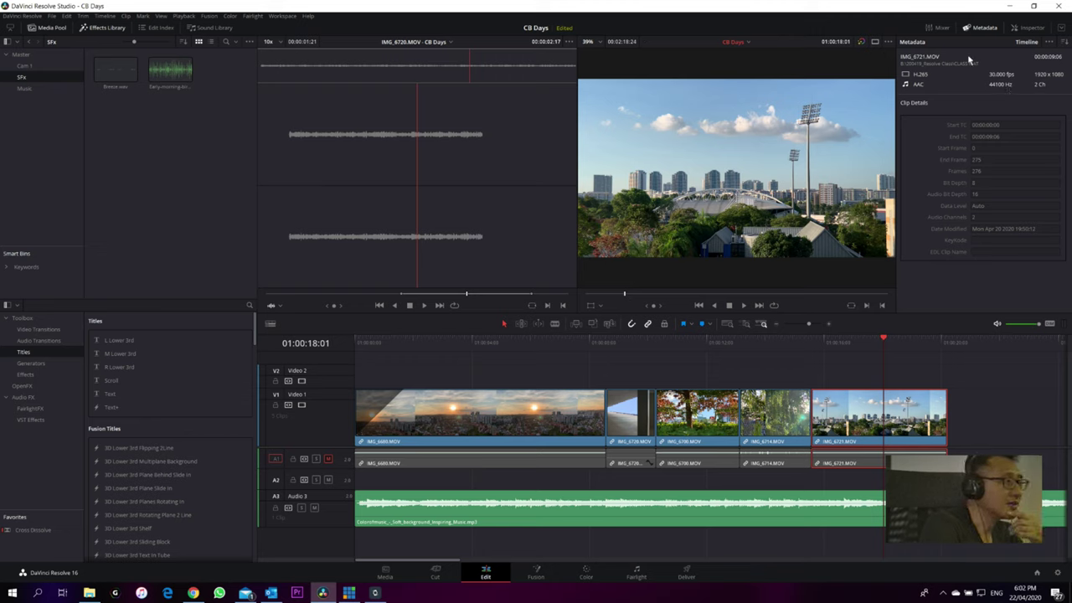
- Display the audio Mixer, adjust its width beside the timeline, and select the music clip on A3
{"action": "left_click", "coordinate": [941, 29]}
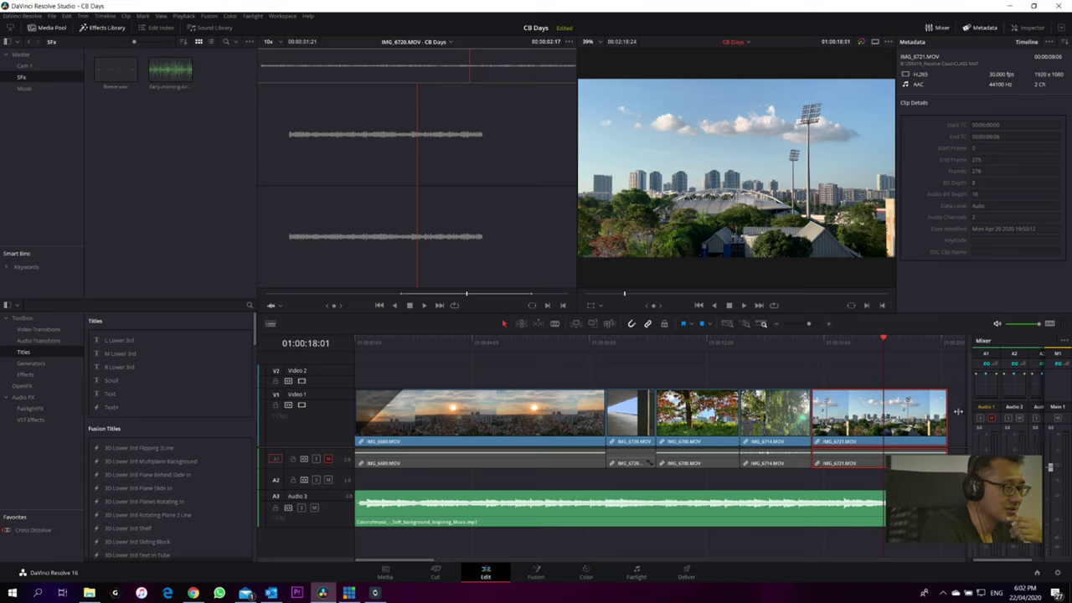
{"action": "left_click_drag", "start_coordinate": [997, 427], "coordinate": [958, 428]}
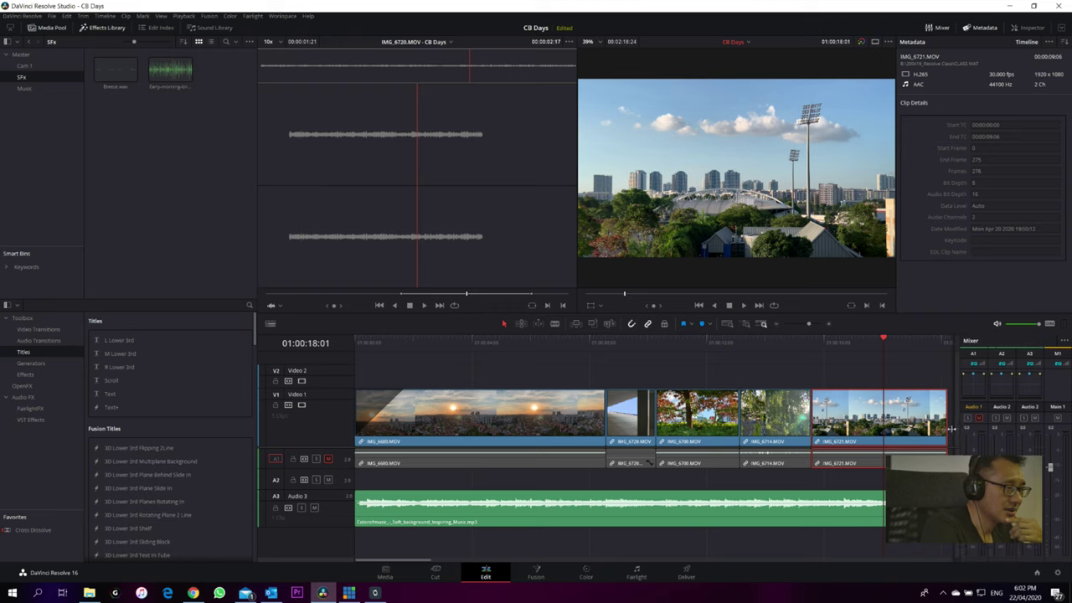
{"action": "left_click_drag", "start_coordinate": [951, 428], "coordinate": [988, 428]}
{"action": "left_click", "coordinate": [876, 512]}
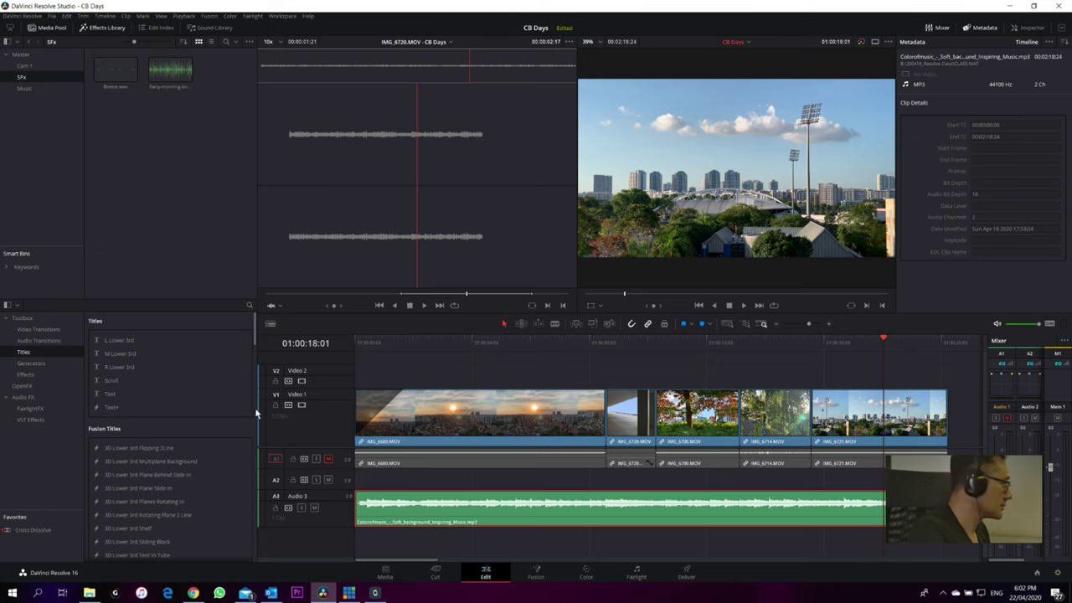
- Narrow the media pool area to widen the timeline, and reduce V1's height, with the playhead moved to 01:00:03:10
{"action": "left_click_drag", "start_coordinate": [259, 412], "coordinate": [217, 424]}
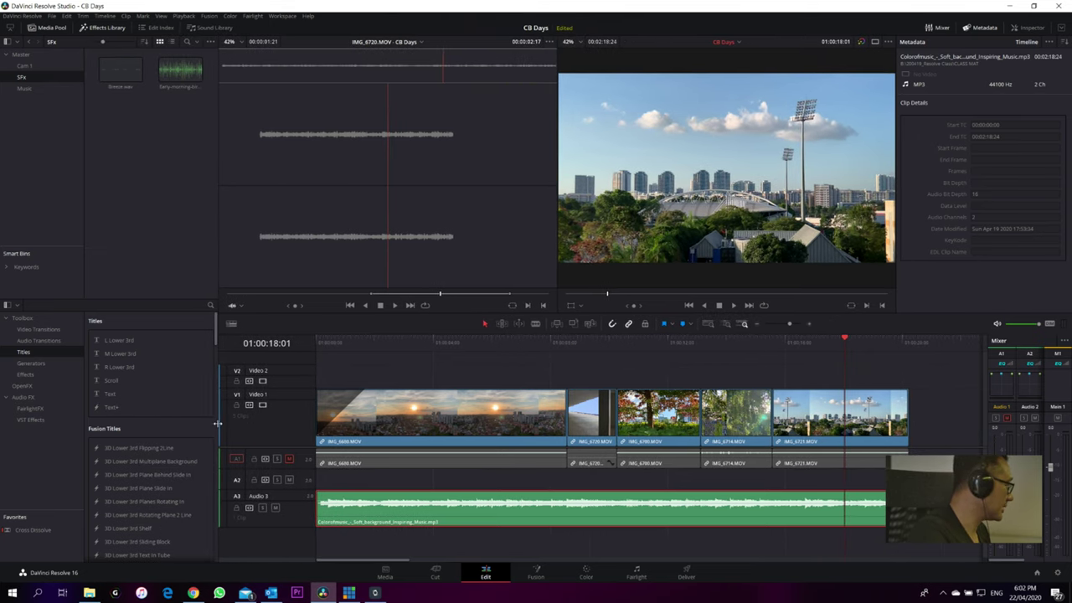
{"action": "left_click_drag", "start_coordinate": [304, 389], "coordinate": [302, 397]}
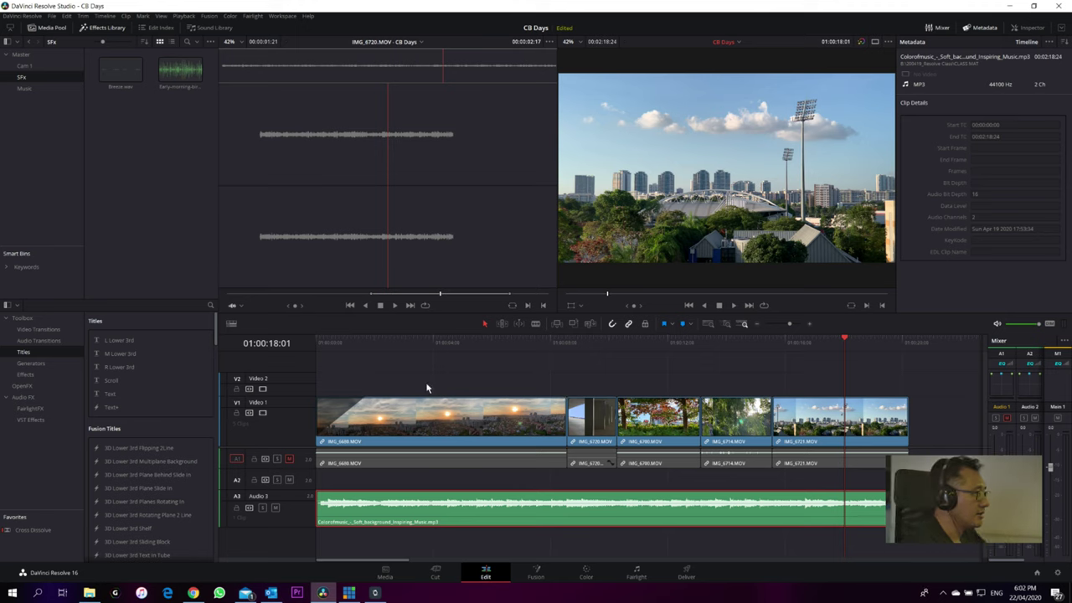
{"action": "left_click", "coordinate": [414, 343]}
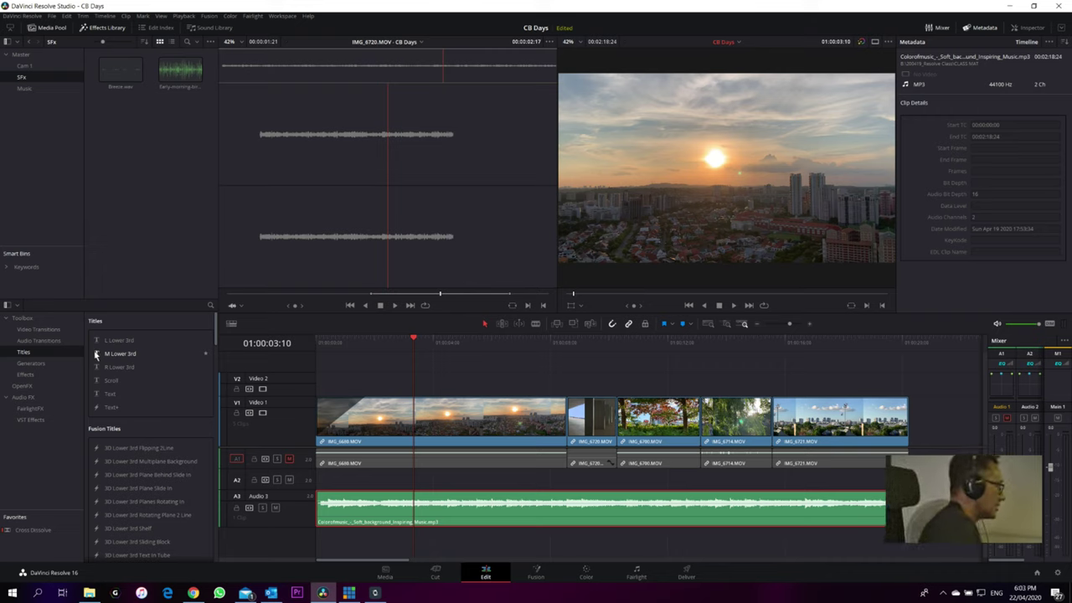
- Look through the OpenFX filters and the Audio FX list in the effects library
{"action": "left_click", "coordinate": [27, 387]}
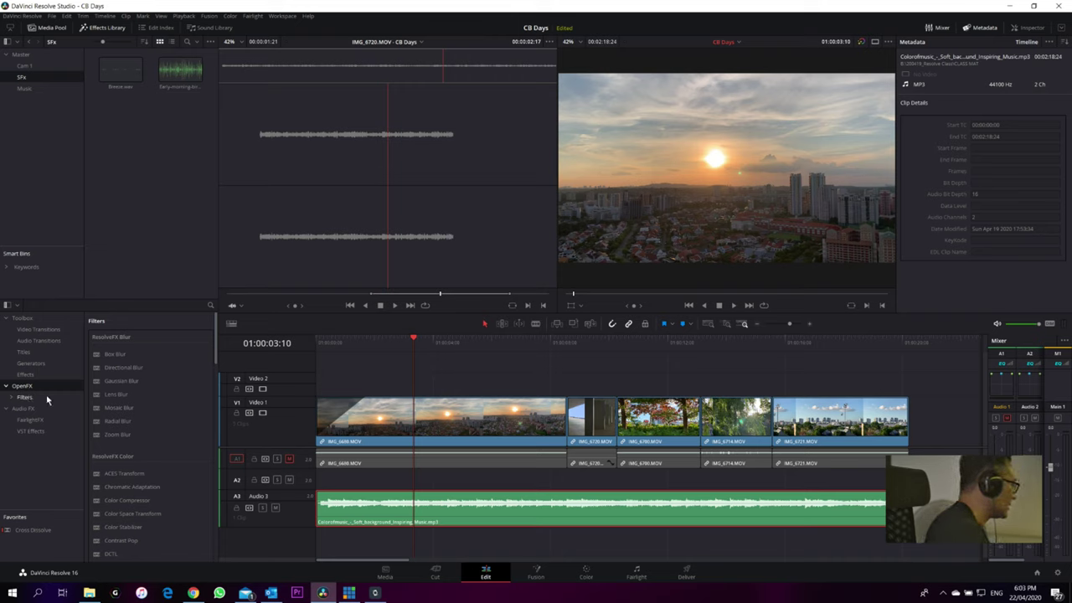
{"action": "left_click", "coordinate": [34, 408]}
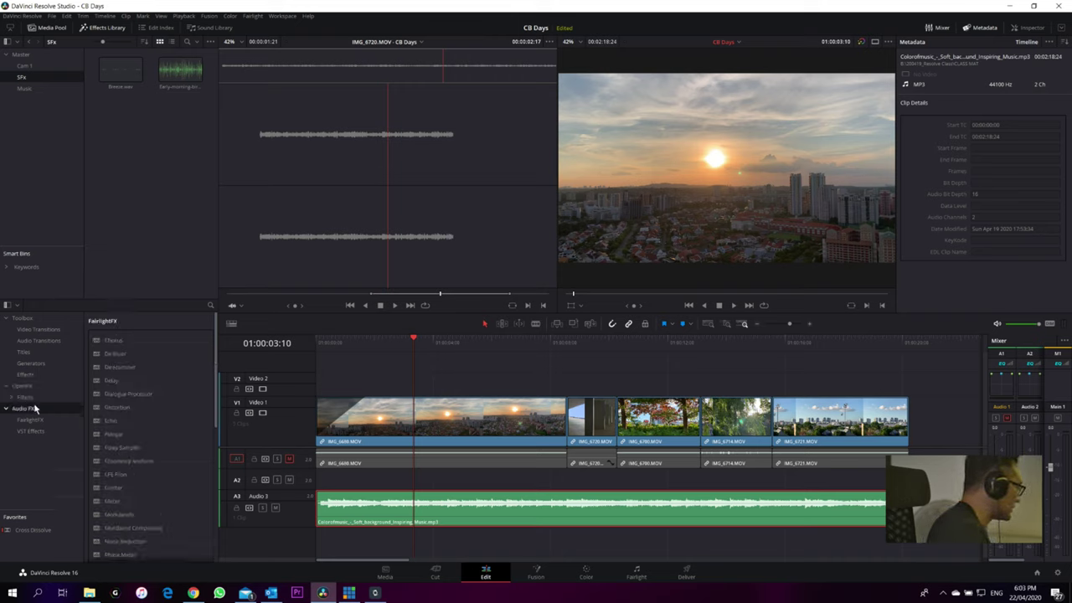
{"action": "left_click", "coordinate": [37, 387]}
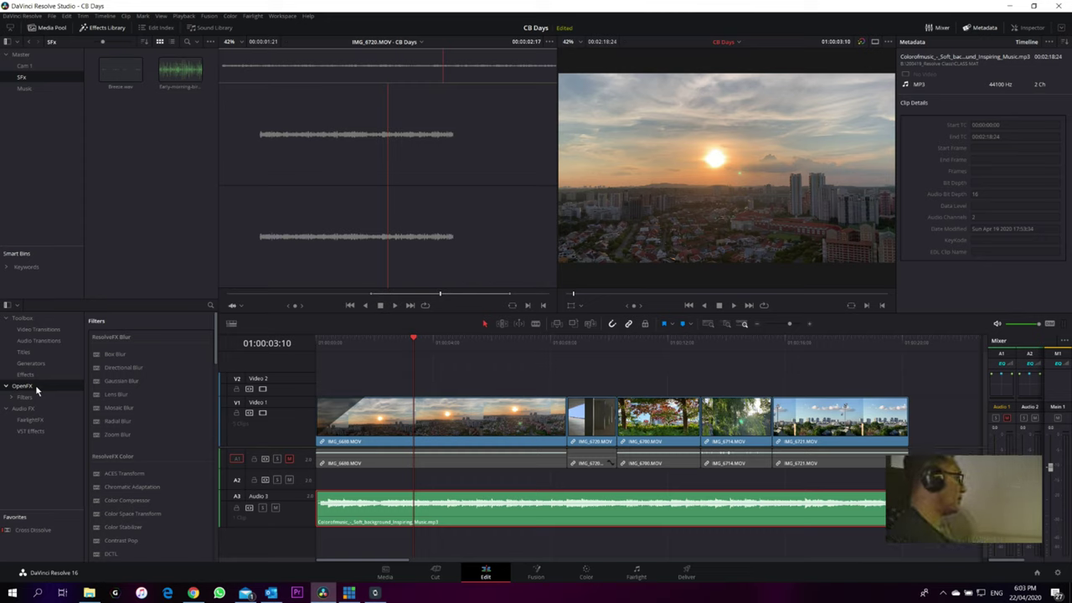
{"action": "scroll", "coordinate": [125, 411], "scroll_direction": "down", "scroll_amount": 10}
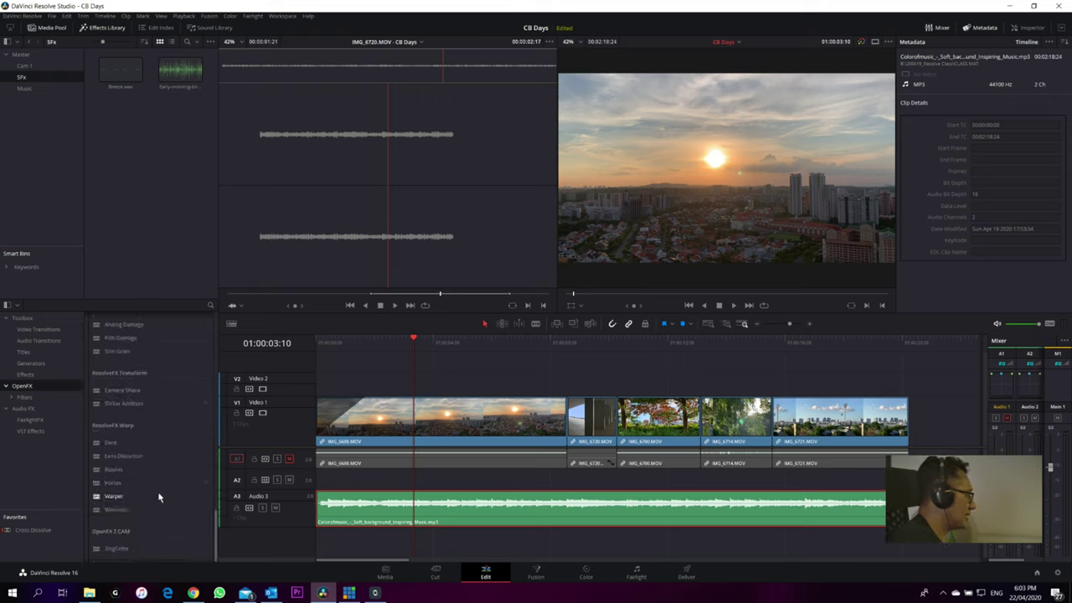
{"action": "scroll", "coordinate": [215, 513], "scroll_direction": "down", "scroll_amount": 2}
{"action": "left_click_drag", "start_coordinate": [215, 513], "coordinate": [222, 314]}
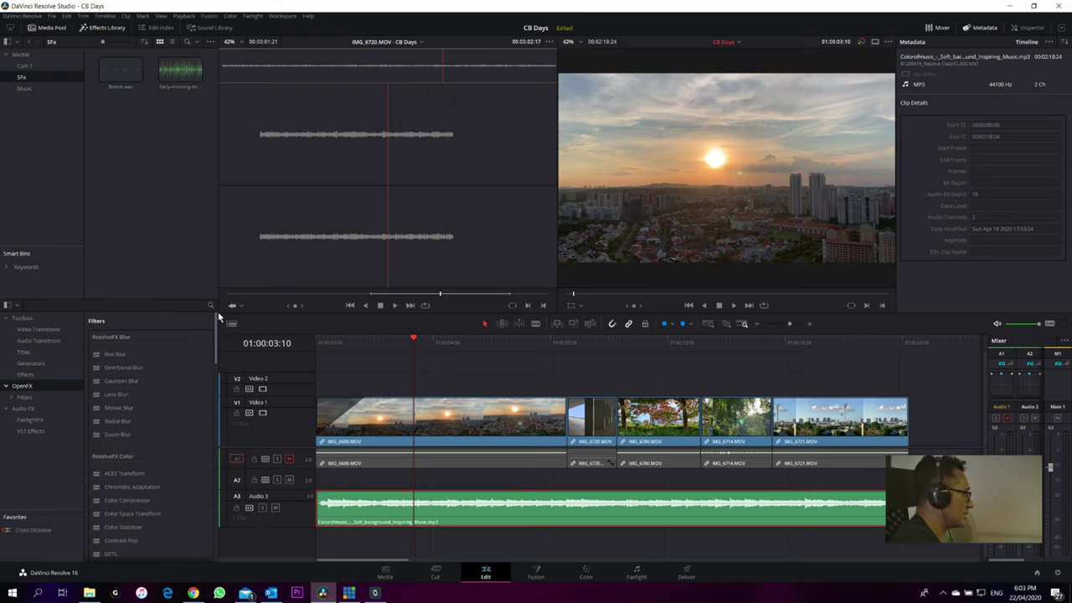
- Show the available video transitions and play the timeline across the cut between the first clip and IMG_6720.MOV
{"action": "left_click", "coordinate": [38, 329]}
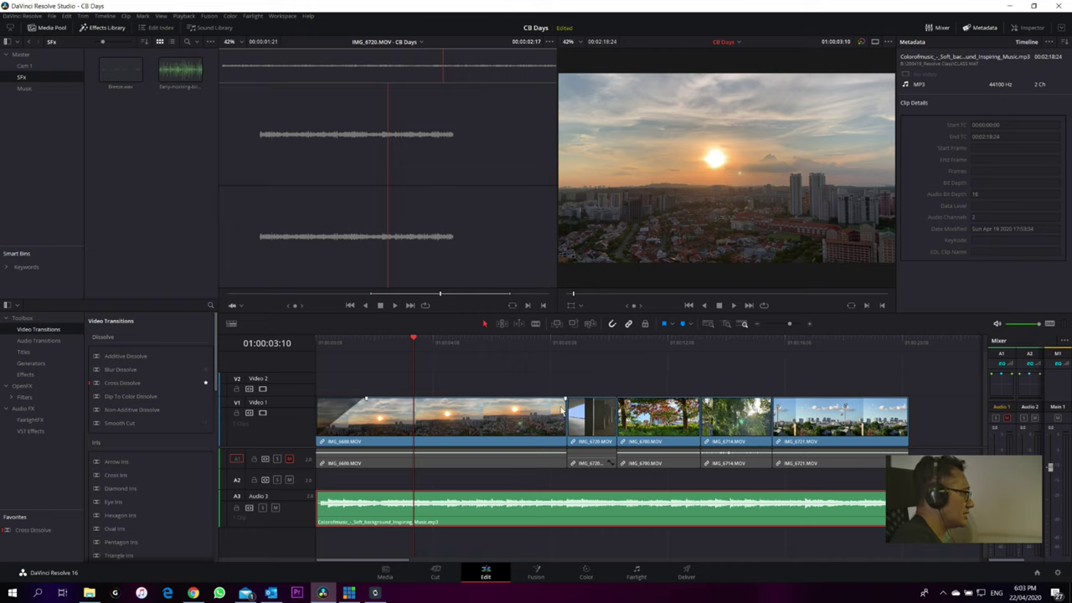
{"action": "left_click", "coordinate": [567, 348]}
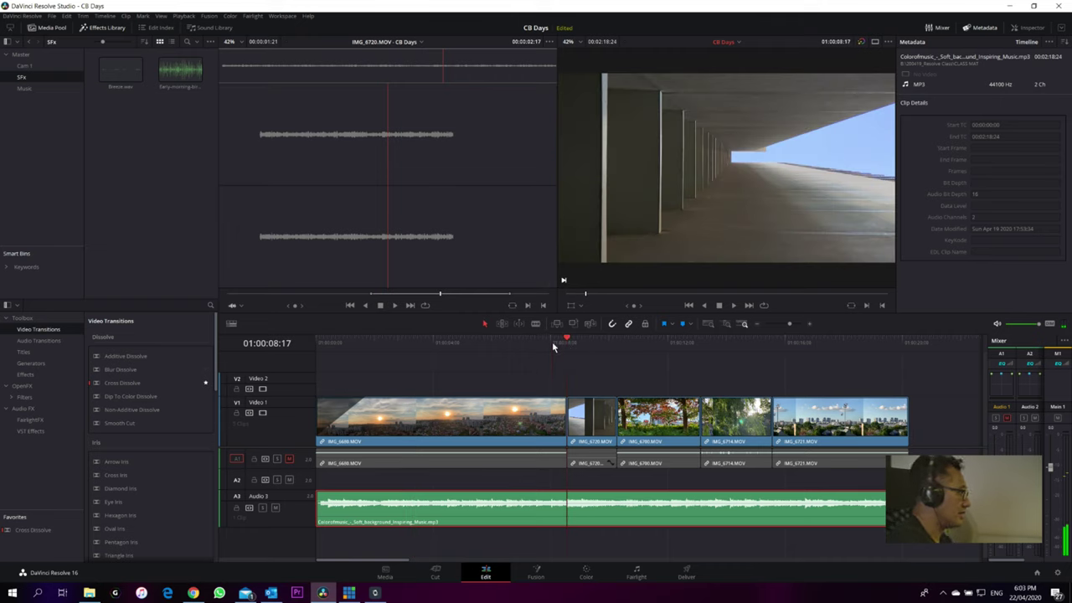
{"action": "left_click", "coordinate": [552, 342]}
{"action": "key", "text": "space"}
{"action": "key", "text": "space"}
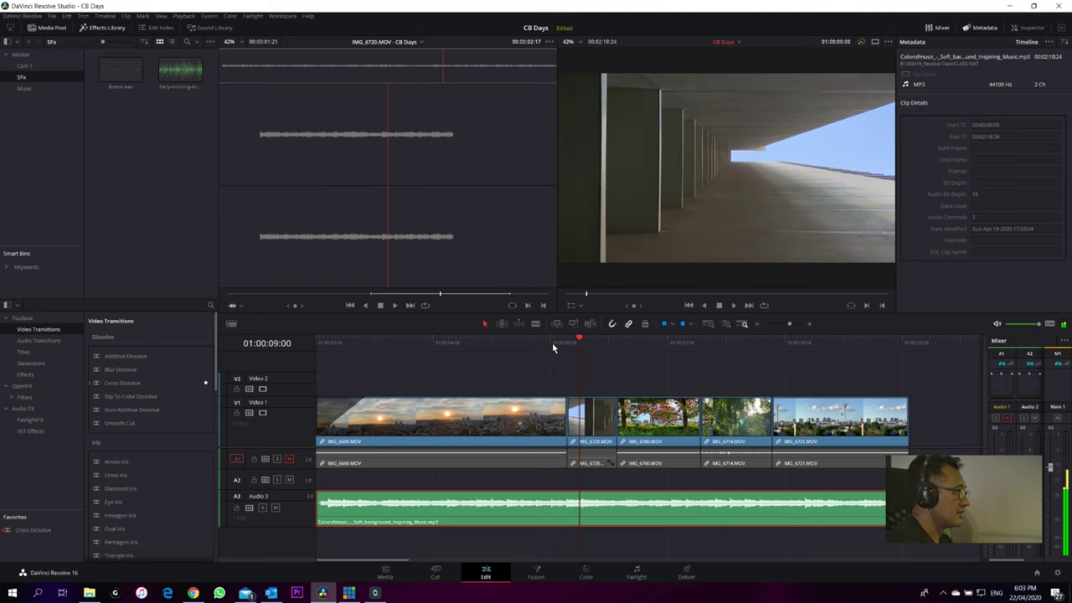
- Mute the music track A3 and replay the cut into IMG_6720.MOV
{"action": "left_click", "coordinate": [275, 507]}
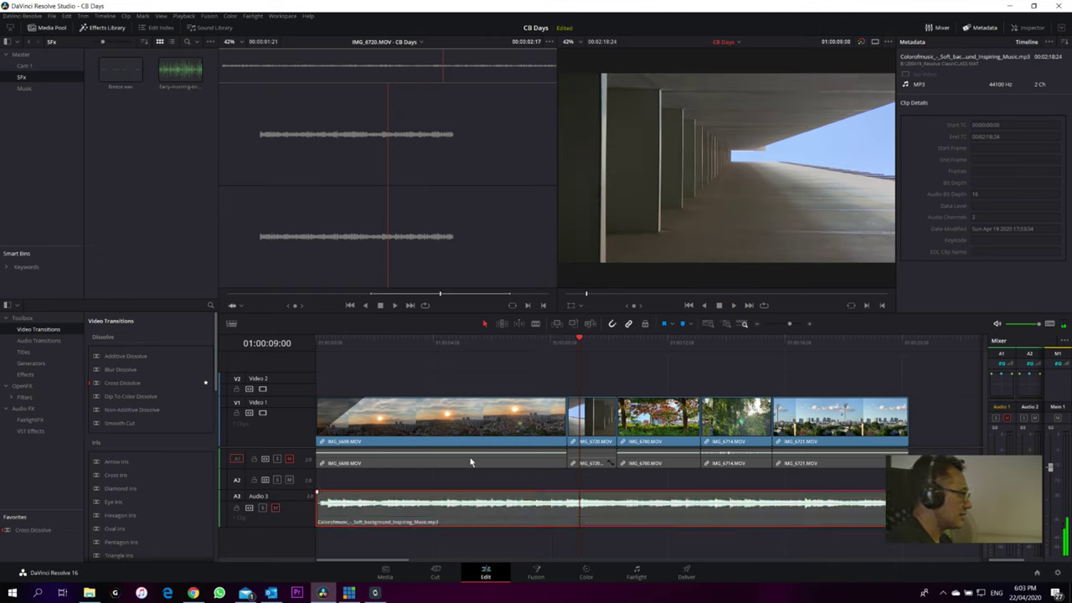
{"action": "left_click", "coordinate": [549, 343]}
{"action": "key", "text": "space"}
{"action": "left_click", "coordinate": [554, 340]}
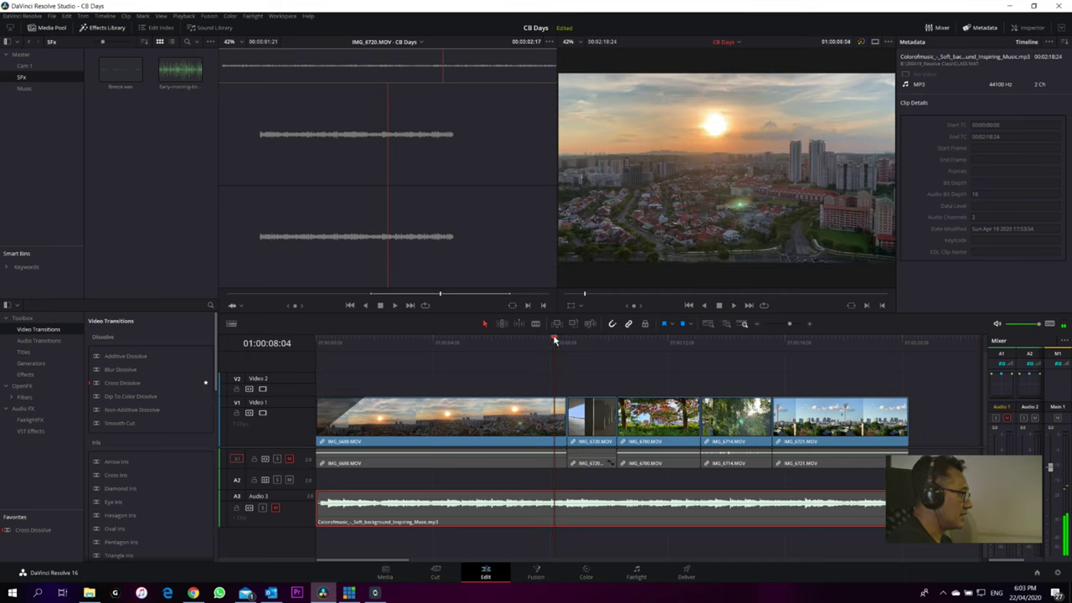
- Add a Cross Dissolve at the cut between the first clip and IMG_6720.MOV and play it back
{"action": "left_click", "coordinate": [122, 383]}
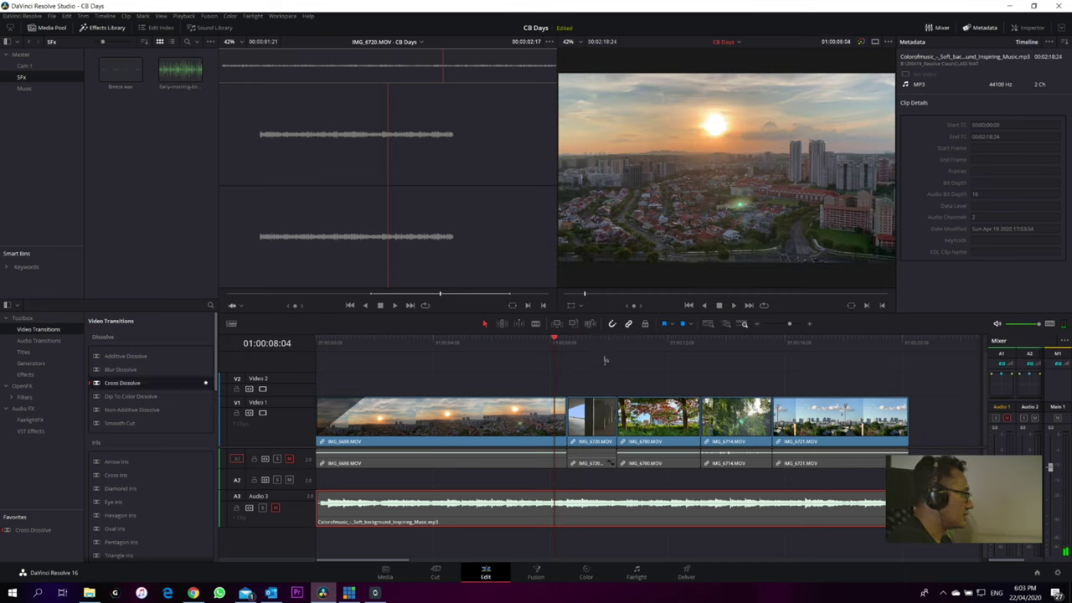
{"action": "key", "text": "ctrl+t"}
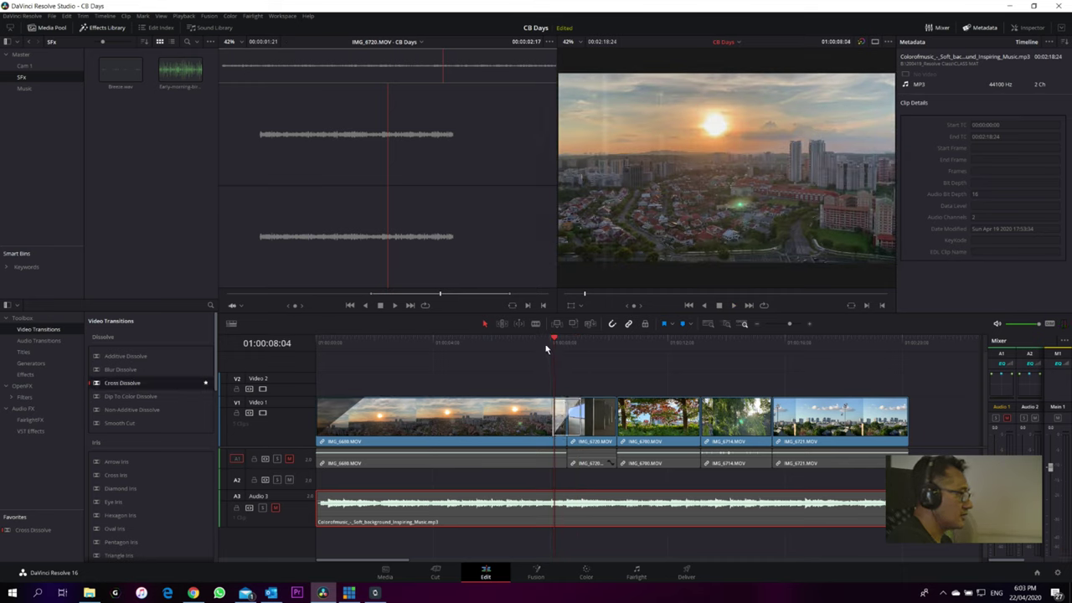
{"action": "key", "text": "space"}
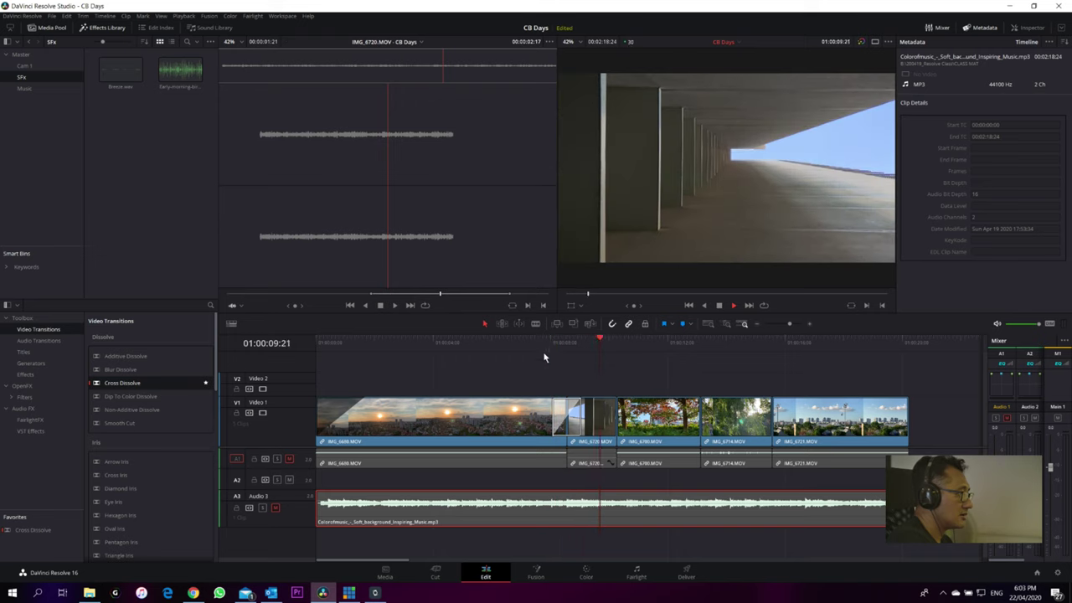
{"action": "key", "text": "space"}
{"action": "left_click", "coordinate": [130, 396]}
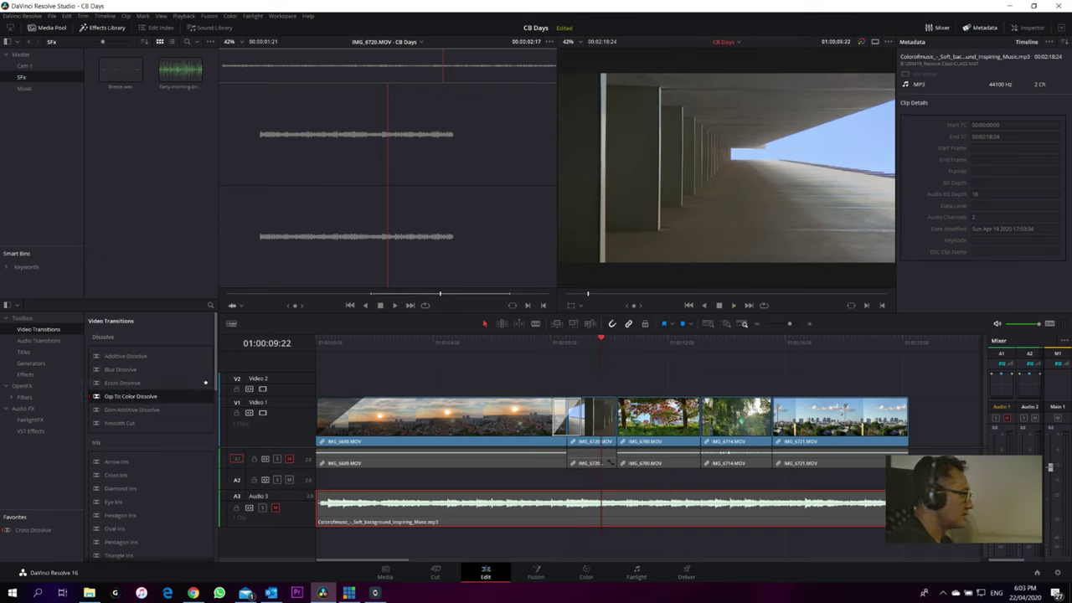
{"action": "left_click", "coordinate": [545, 350]}
{"action": "key", "text": "space"}
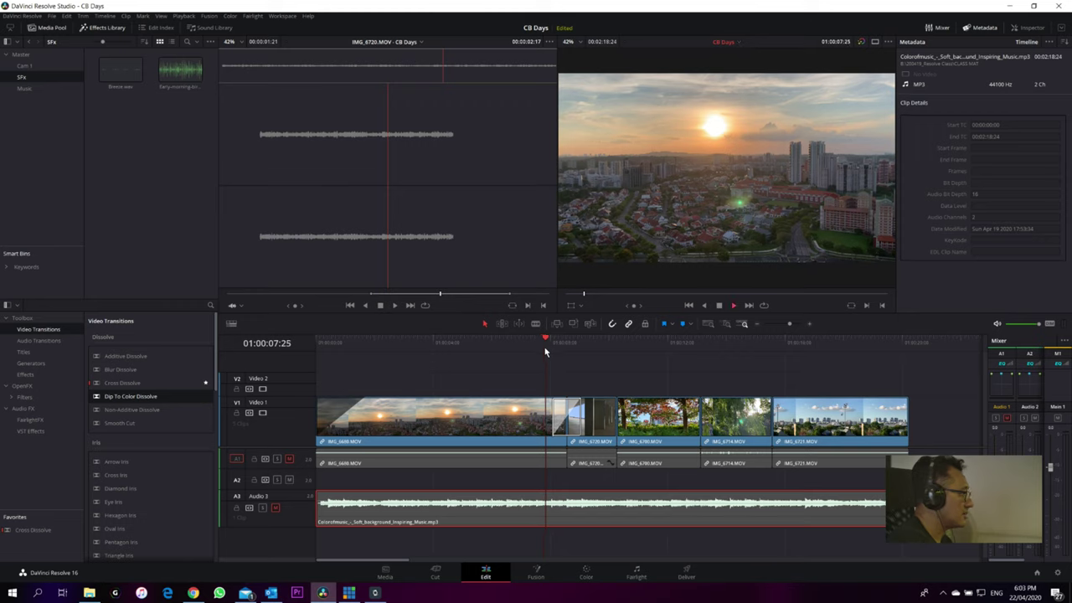
{"action": "key", "text": "space"}
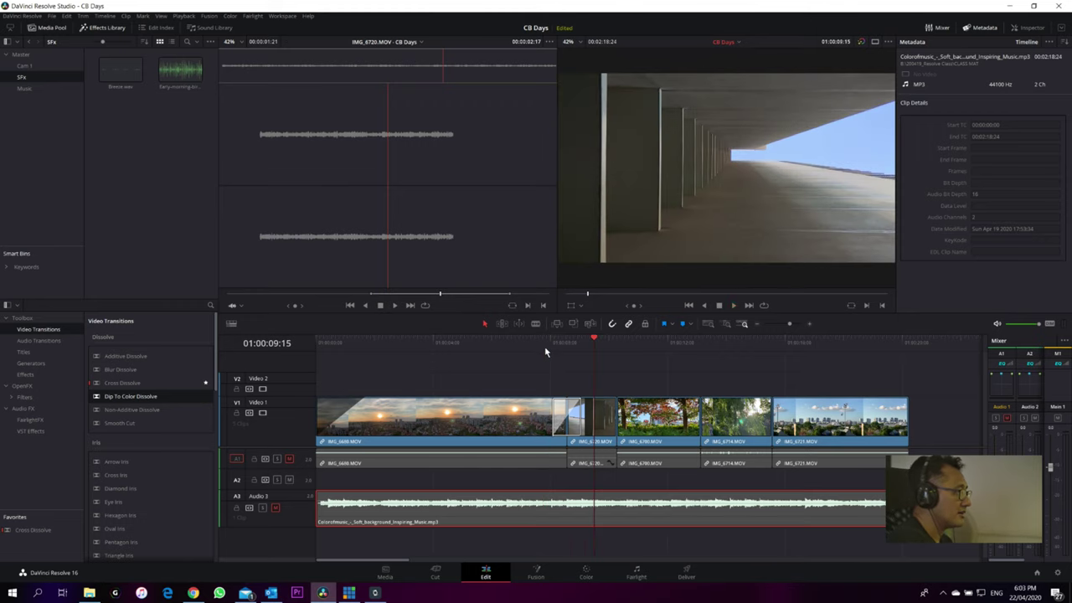
- Shorten the dissolve between the first clip and IMG_6720.MOV to a few frames and play it back
{"action": "left_click", "coordinate": [568, 416]}
{"action": "left_click_drag", "start_coordinate": [592, 417], "coordinate": [570, 416]}
{"action": "left_click", "coordinate": [560, 343]}
{"action": "key", "text": "space"}
{"action": "left_click", "coordinate": [538, 343]}
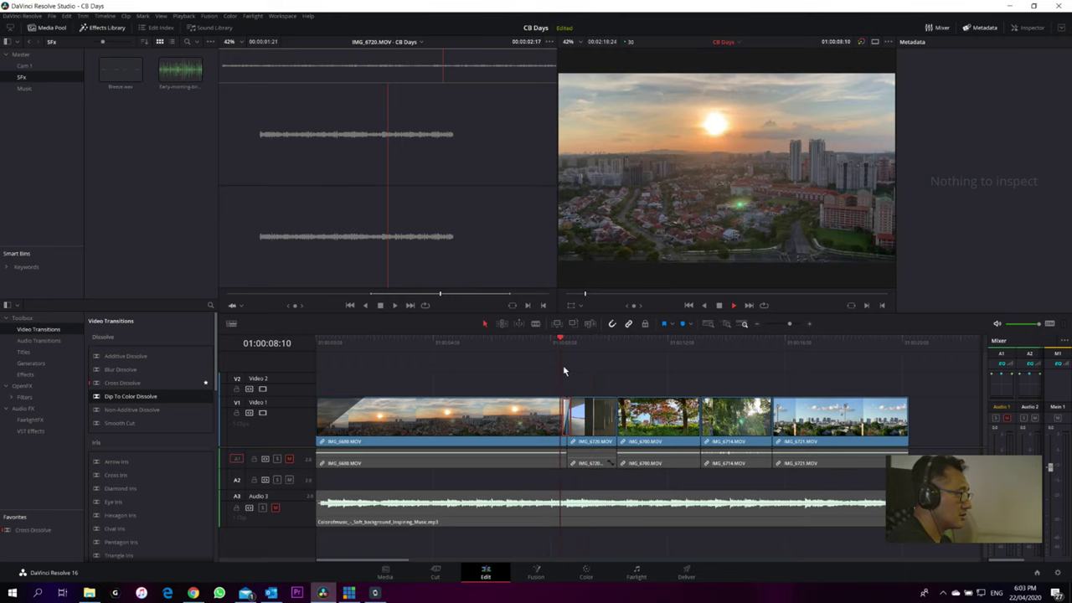
{"action": "key", "text": "space"}
- Magnify the timeline around the dissolve and compare the timeline zoom modes, including Full Extent Zoom
{"action": "left_click", "coordinate": [568, 411]}
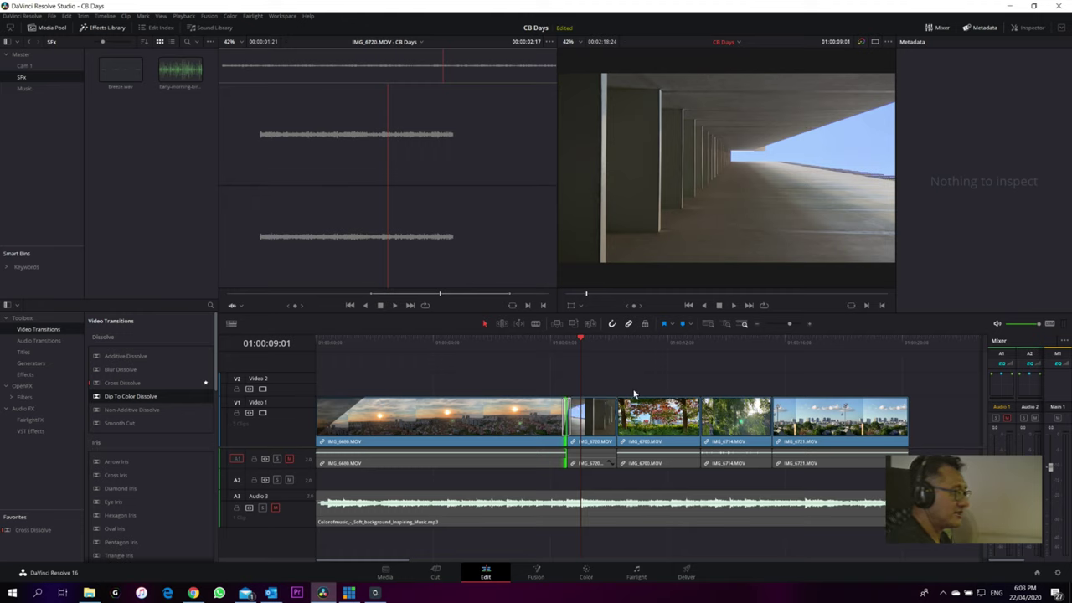
{"action": "left_click_drag", "start_coordinate": [567, 410], "coordinate": [567, 410]}
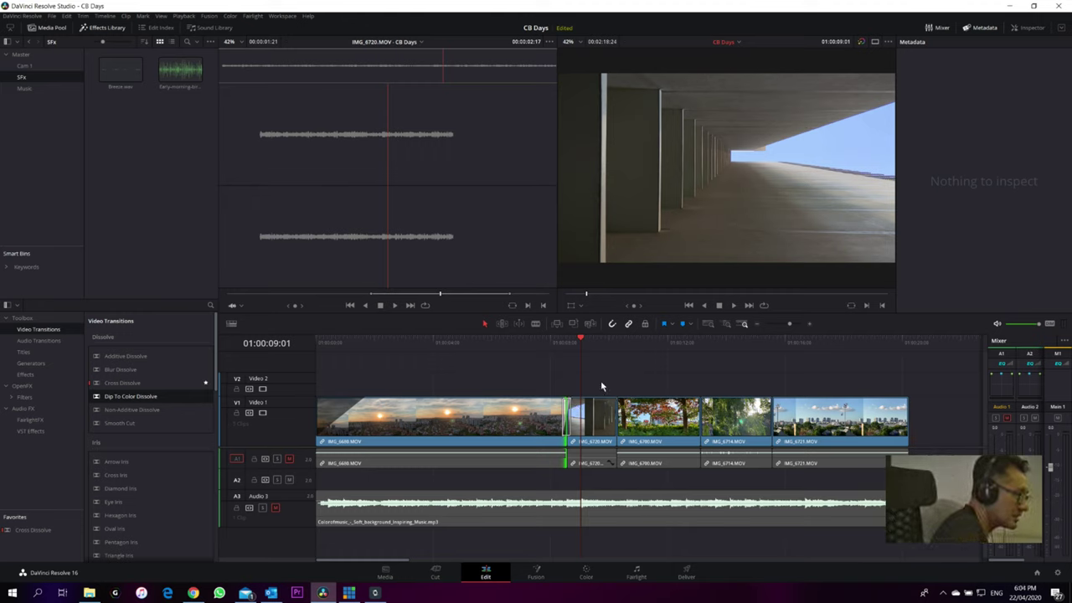
{"action": "left_click", "coordinate": [810, 325]}
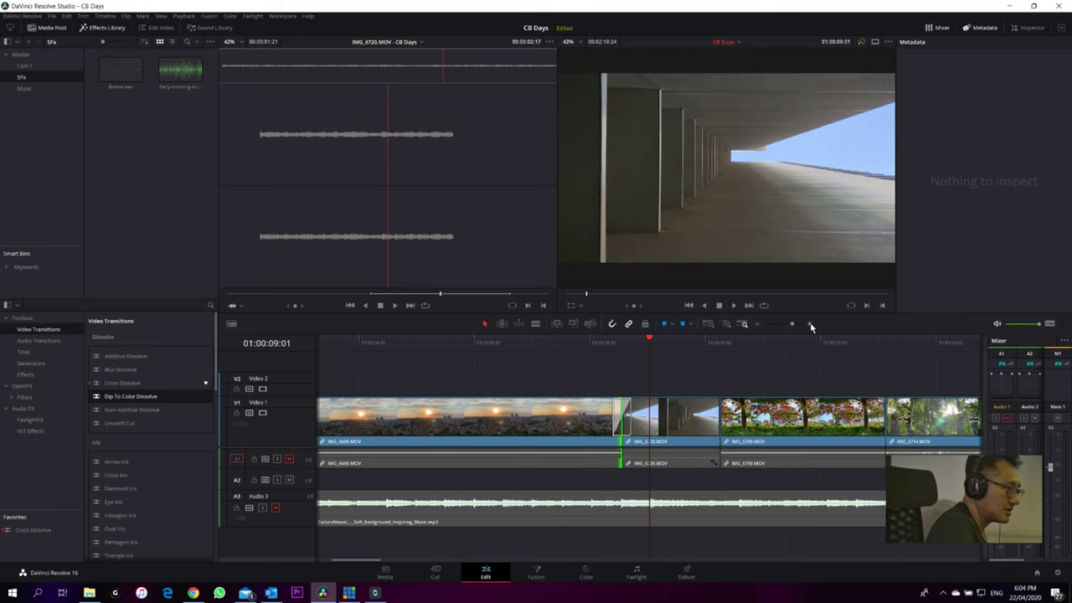
{"action": "left_click", "coordinate": [810, 325]}
{"action": "left_click", "coordinate": [727, 325]}
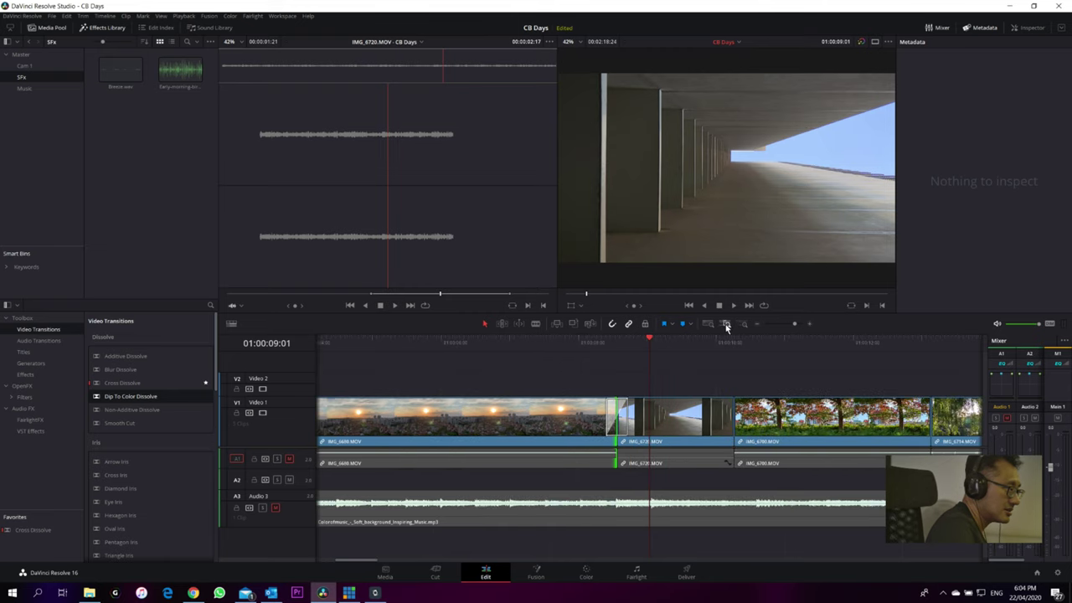
{"action": "left_click", "coordinate": [708, 325]}
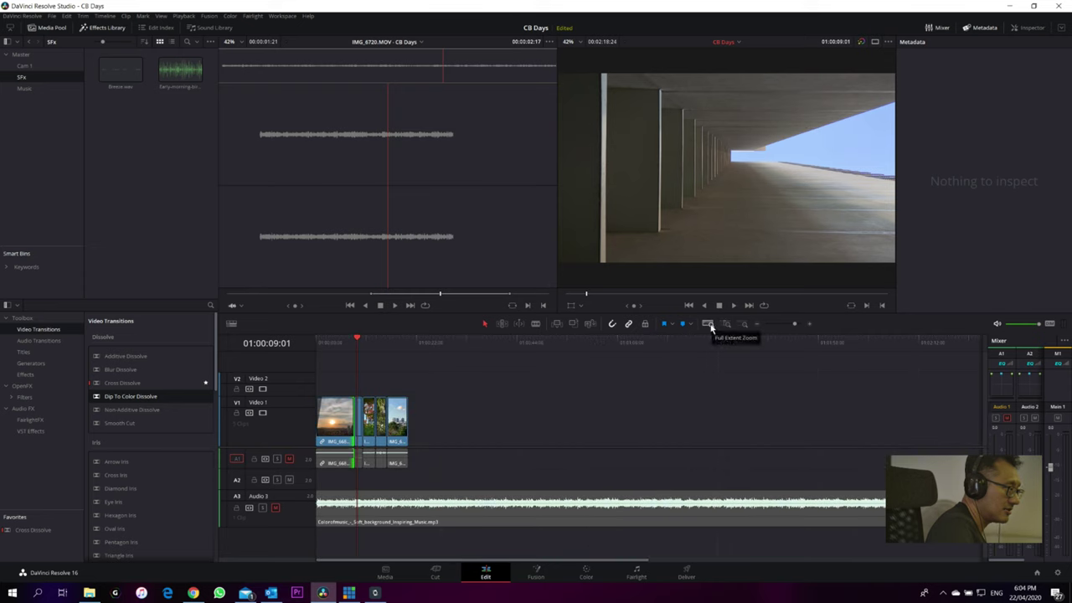
{"action": "left_click", "coordinate": [727, 325]}
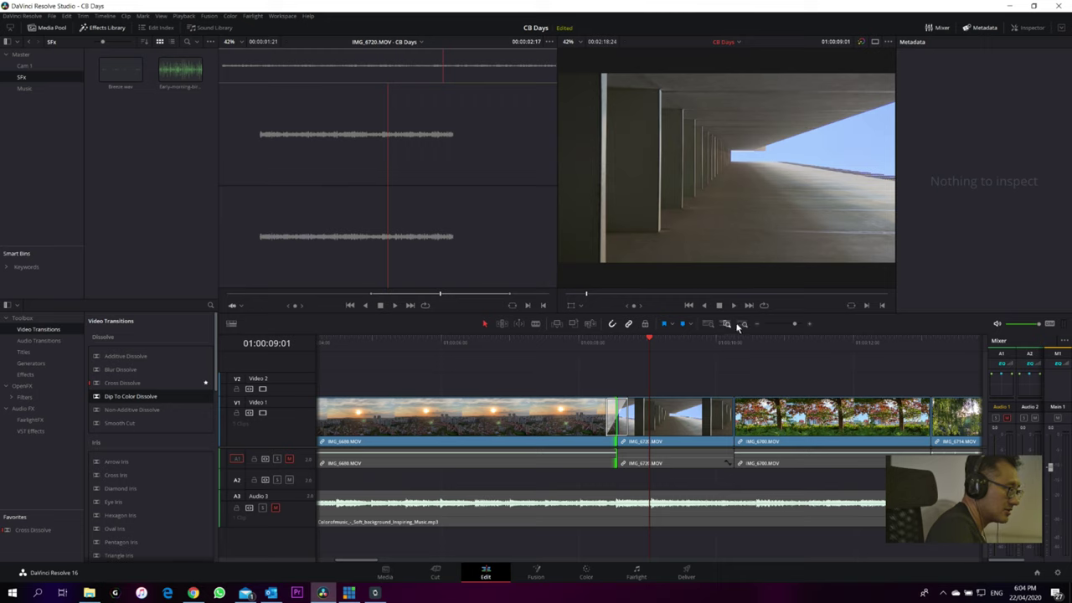
{"action": "left_click", "coordinate": [743, 325]}
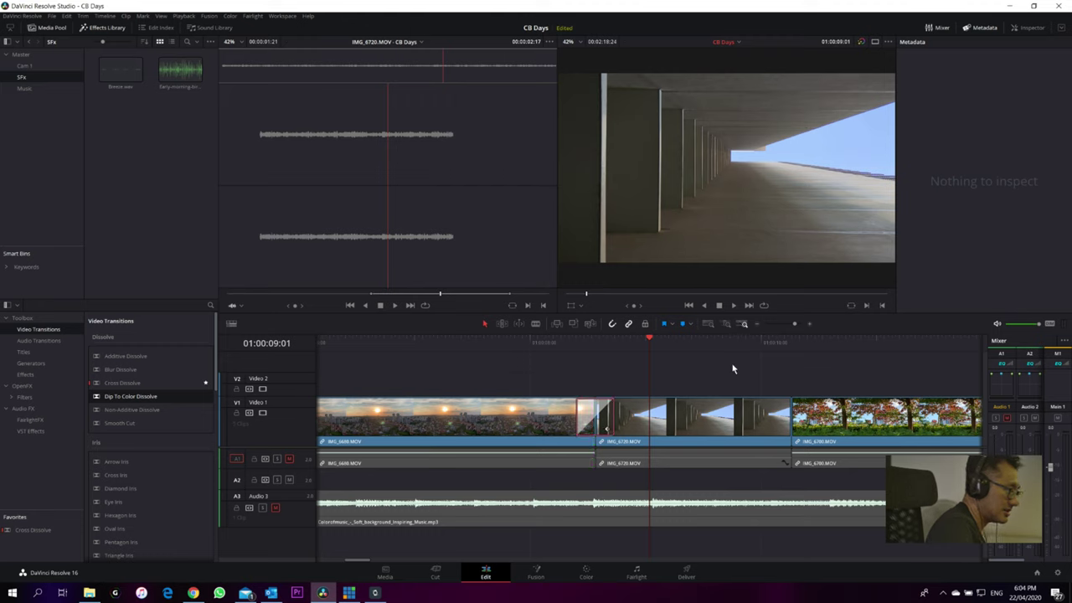
- Replace the dissolve between the first clip and IMG_6720.MOV with a Push transition and play it back
{"action": "key", "text": "Delete"}
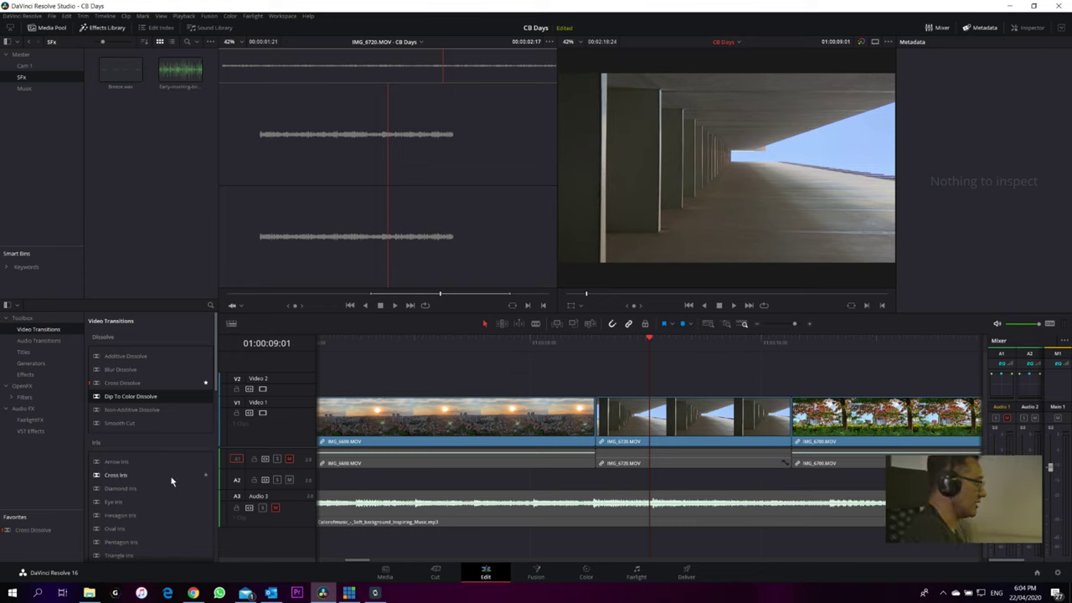
{"action": "scroll", "coordinate": [160, 458], "scroll_direction": "down", "scroll_amount": 2}
{"action": "scroll", "coordinate": [160, 456], "scroll_direction": "up", "scroll_amount": 1}
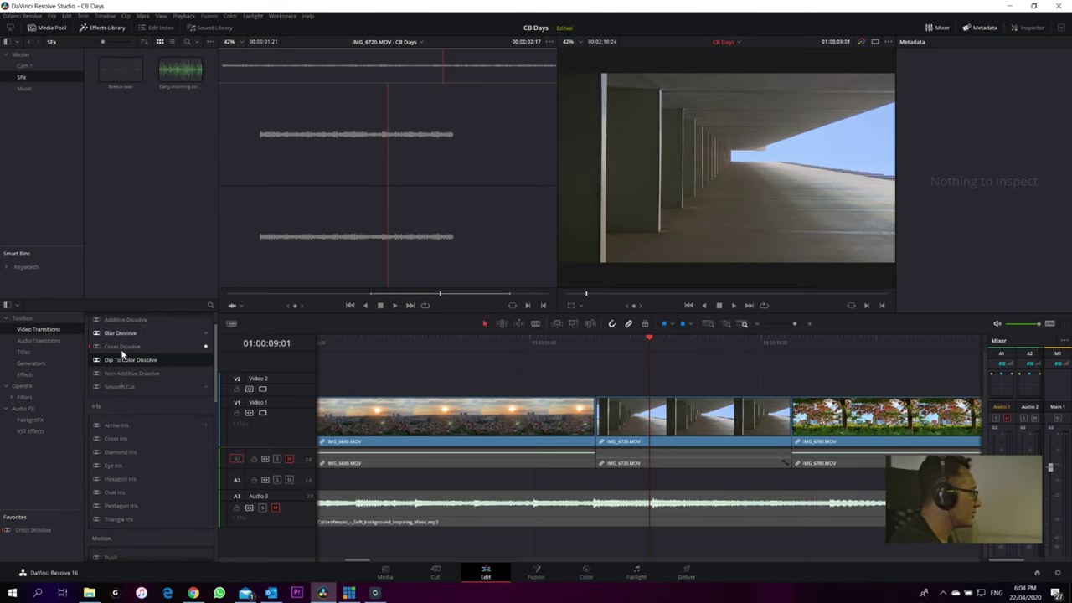
{"action": "scroll", "coordinate": [140, 407], "scroll_direction": "down", "scroll_amount": 2}
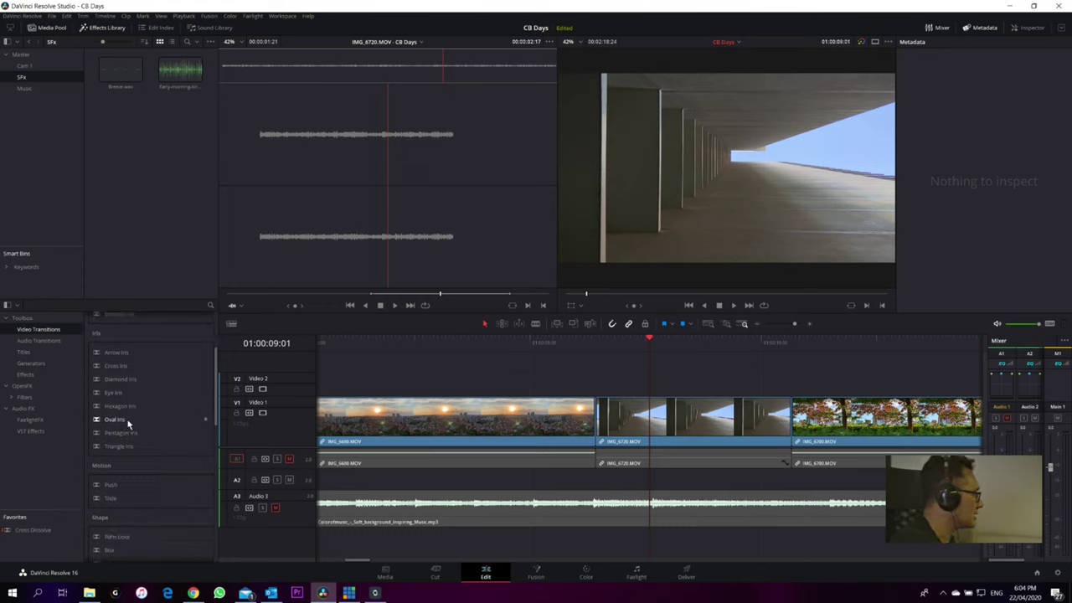
{"action": "left_click", "coordinate": [110, 485]}
{"action": "double_click", "coordinate": [111, 485]}
{"action": "left_click", "coordinate": [517, 340]}
{"action": "key", "text": "space"}
{"action": "key", "text": "space"}
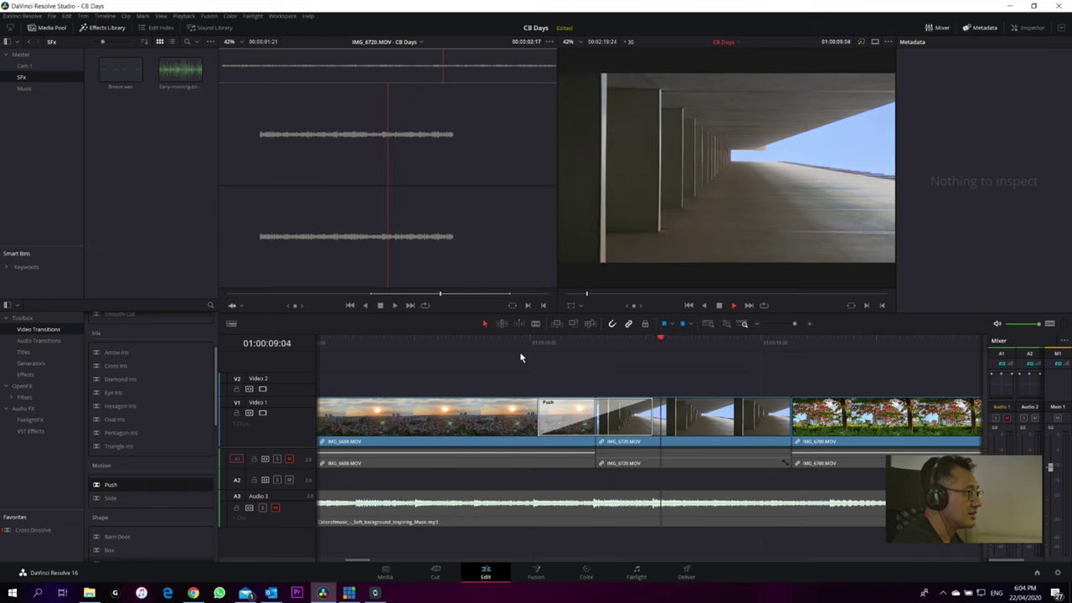
{"action": "left_click", "coordinate": [517, 340]}
{"action": "key", "text": "space"}
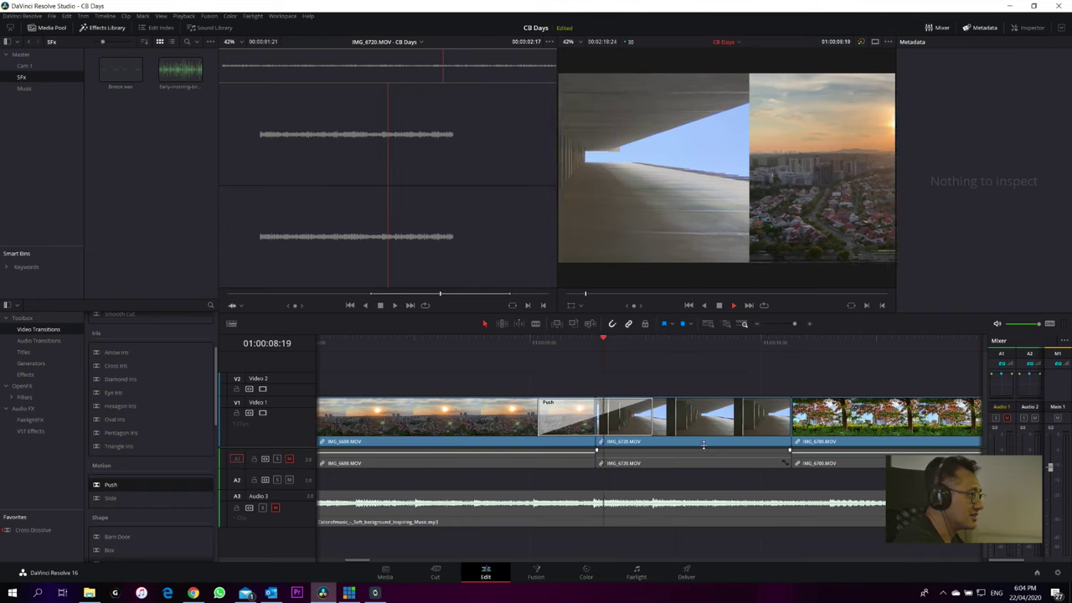
{"action": "key", "text": "space"}
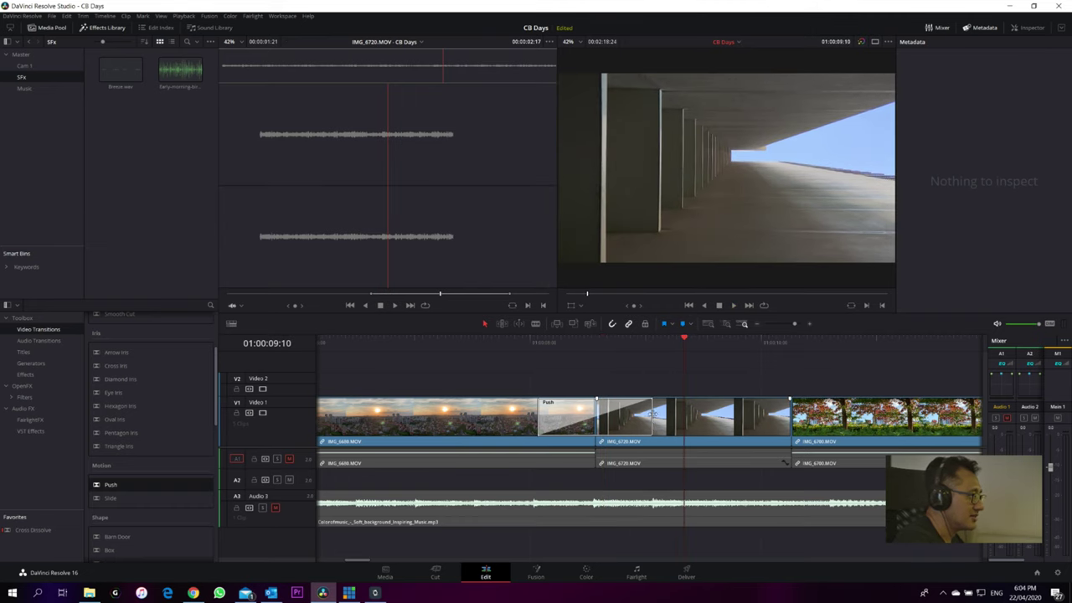
- Shorten the Push transition before IMG_6720.MOV to about 6 frames and replay it
{"action": "left_click_drag", "start_coordinate": [652, 413], "coordinate": [607, 412]}
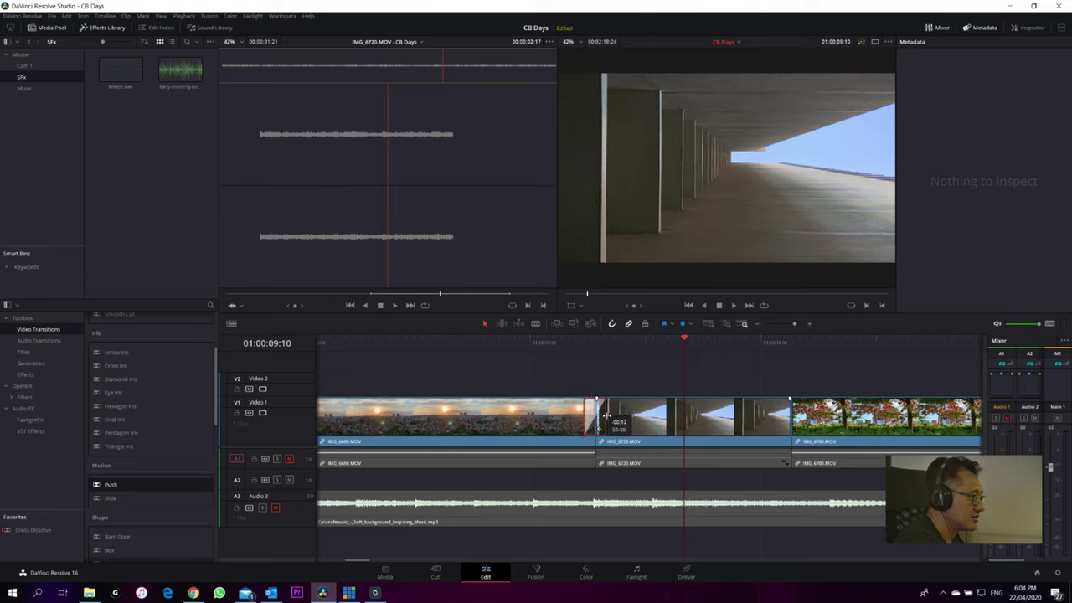
{"action": "left_click", "coordinate": [552, 352]}
{"action": "key", "text": "space"}
{"action": "key", "text": "space"}
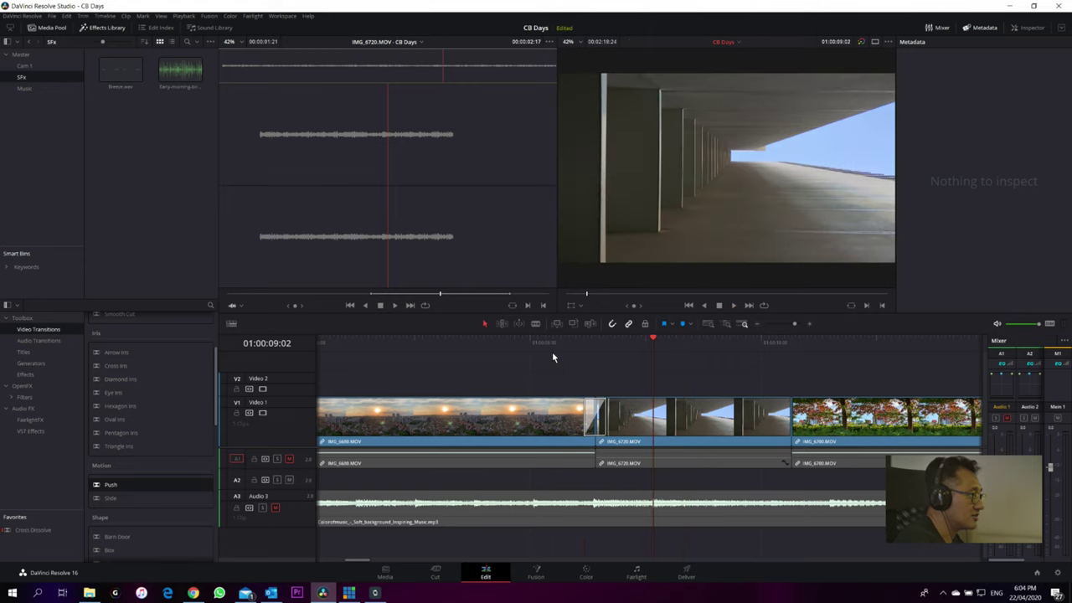
{"action": "left_click", "coordinate": [553, 352]}
{"action": "key", "text": "space"}
{"action": "key", "text": "space"}
- Examine the Push transition between the first clip and IMG_6720.MOV at several timeline magnifications
{"action": "left_click", "coordinate": [596, 410]}
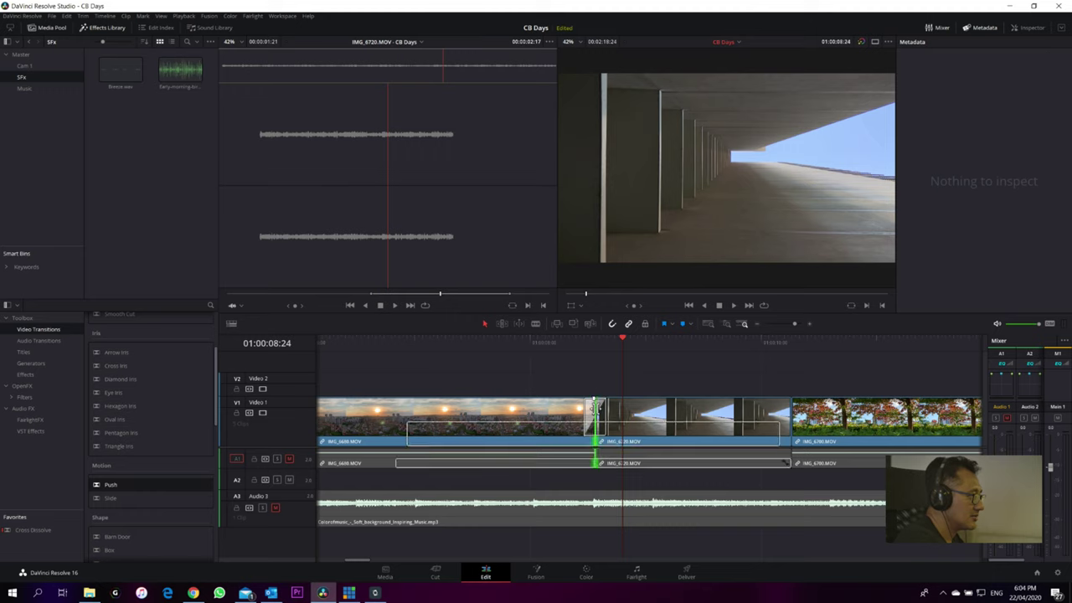
{"action": "left_click_drag", "start_coordinate": [601, 407], "coordinate": [605, 406]}
{"action": "scroll", "coordinate": [616, 408], "scroll_direction": "up", "scroll_amount": 1}
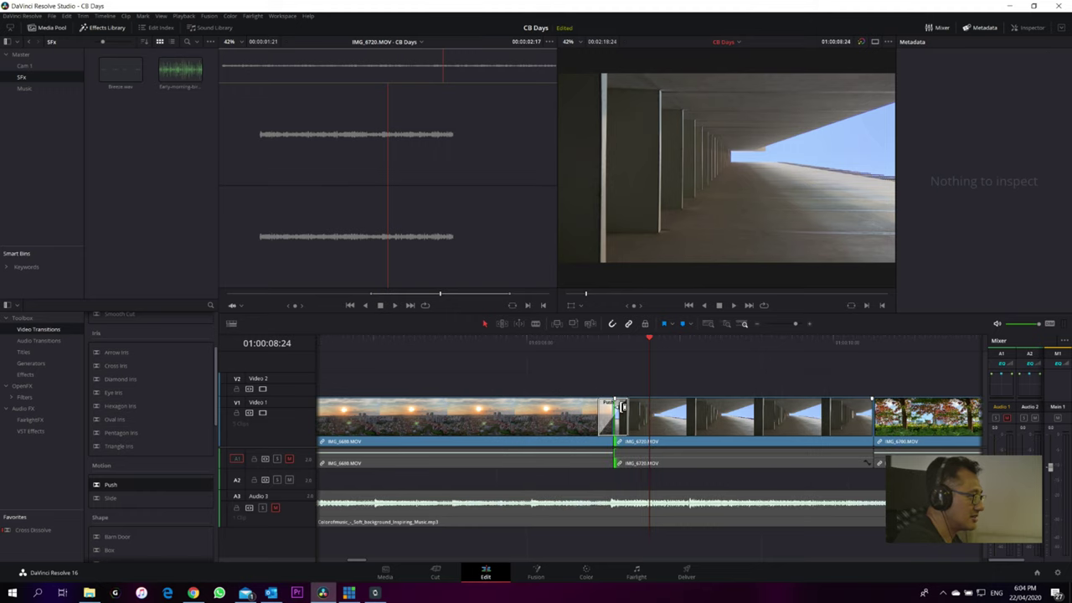
{"action": "scroll", "coordinate": [620, 389], "scroll_direction": "up", "scroll_amount": 2}
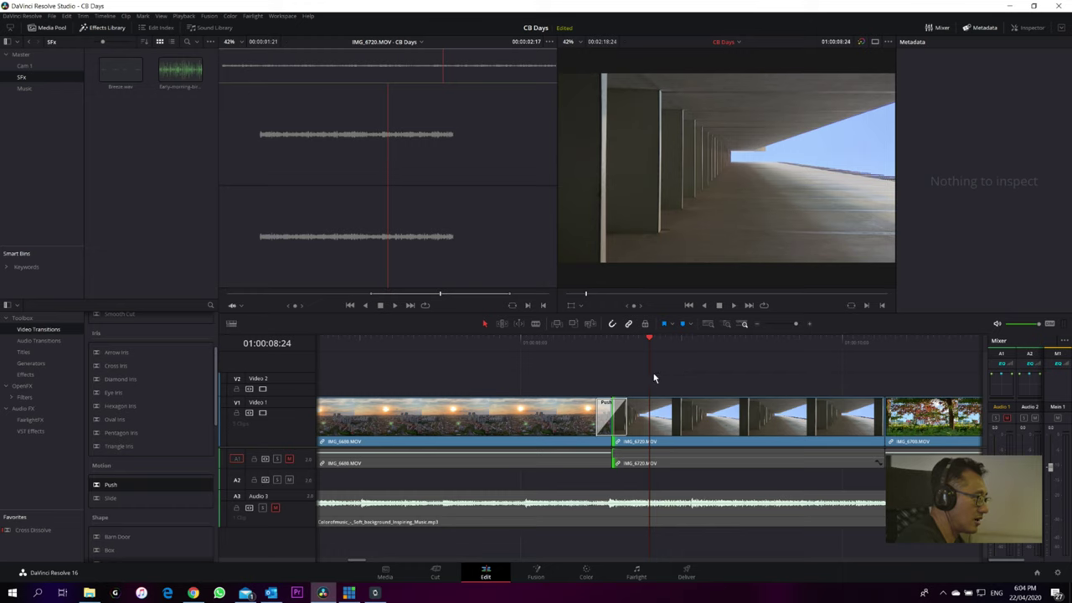
{"action": "scroll", "coordinate": [654, 378], "scroll_direction": "down", "scroll_amount": 5}
{"action": "scroll", "coordinate": [617, 369], "scroll_direction": "up", "scroll_amount": 2}
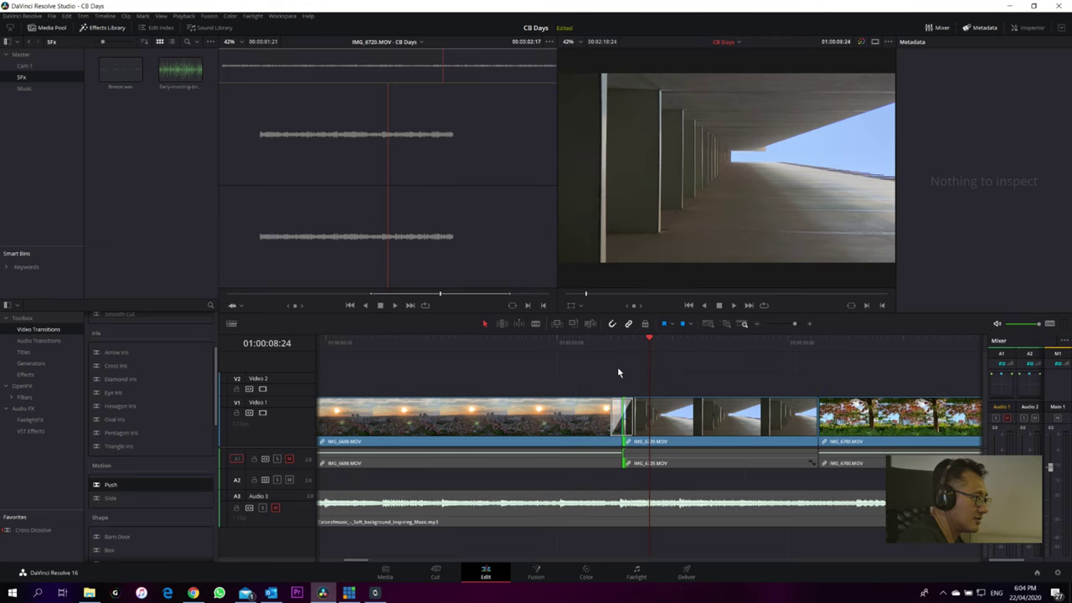
{"action": "scroll", "coordinate": [619, 373], "scroll_direction": "up", "scroll_amount": 2}
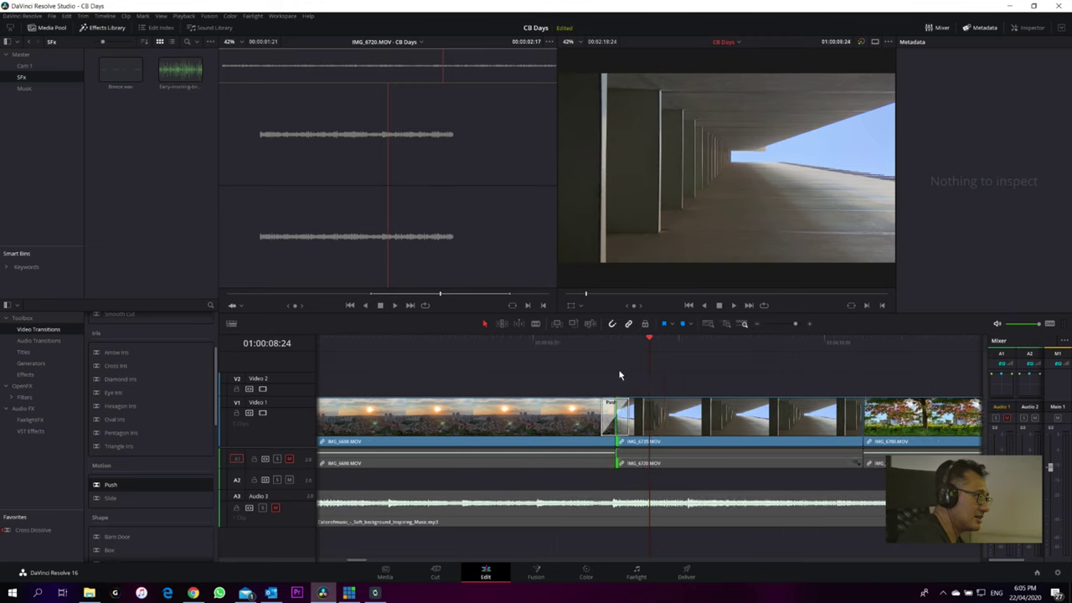
{"action": "scroll", "coordinate": [619, 378], "scroll_direction": "down", "scroll_amount": 6}
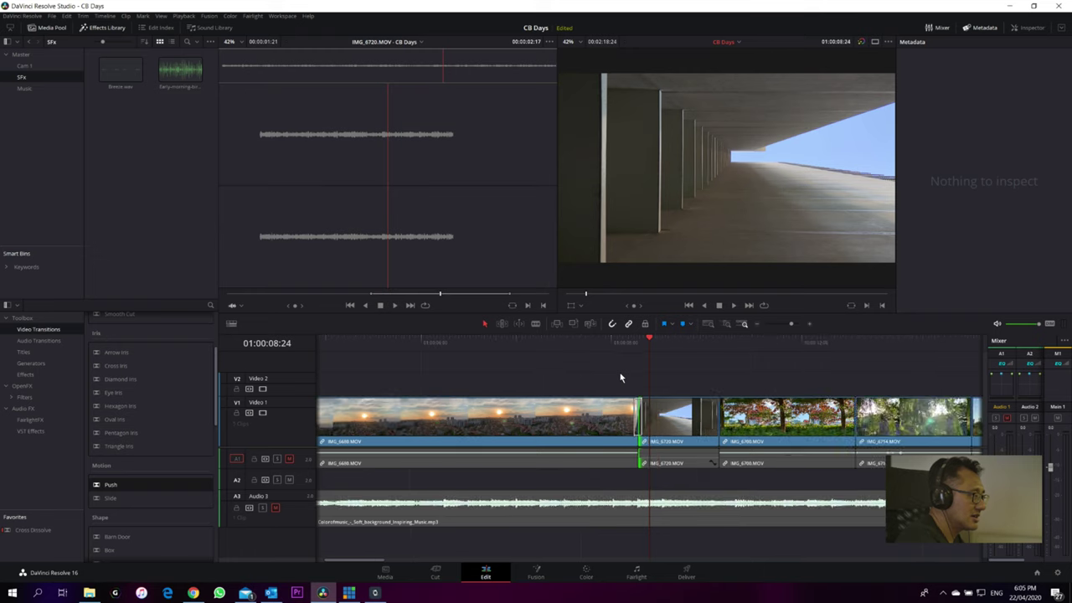
{"action": "scroll", "coordinate": [410, 381], "scroll_direction": "up", "scroll_amount": 6}
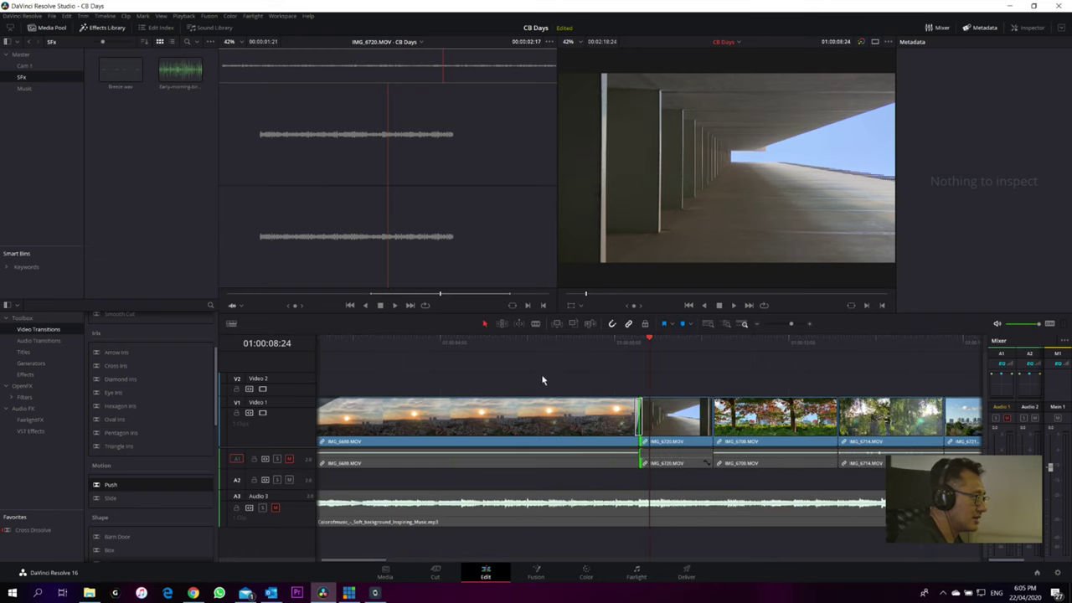
{"action": "scroll", "coordinate": [629, 371], "scroll_direction": "down", "scroll_amount": 3}
{"action": "scroll", "coordinate": [629, 376], "scroll_direction": "up", "scroll_amount": 5}
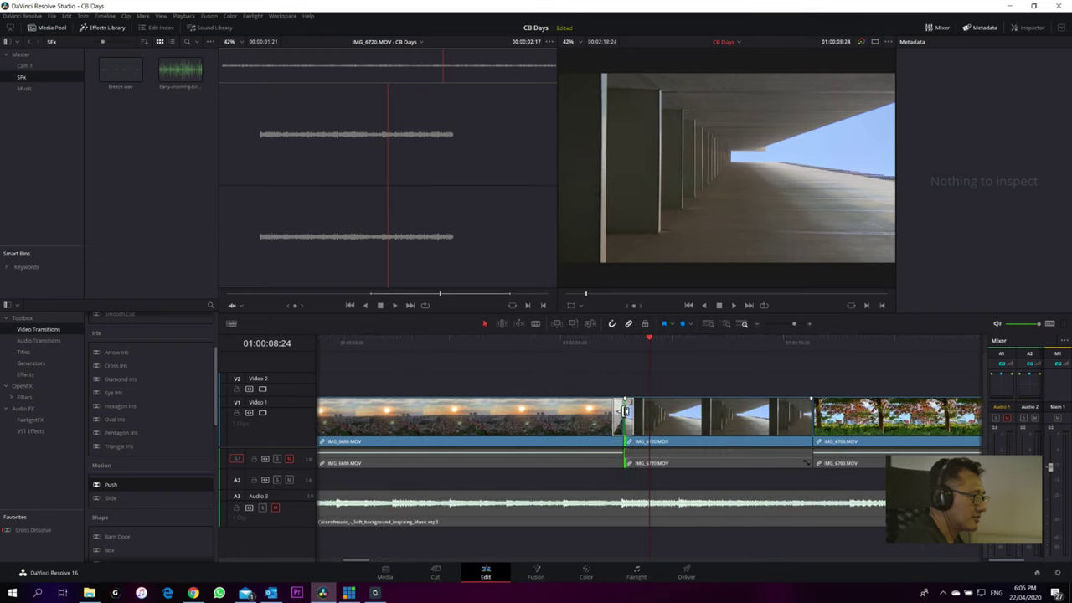
- Replace the Push transition before IMG_6720.MOV with the T01 Glitch Transition from the Fusion Transitions
{"action": "left_click", "coordinate": [630, 410]}
{"action": "key", "text": "Delete"}
{"action": "scroll", "coordinate": [134, 431], "scroll_direction": "down", "scroll_amount": 5}
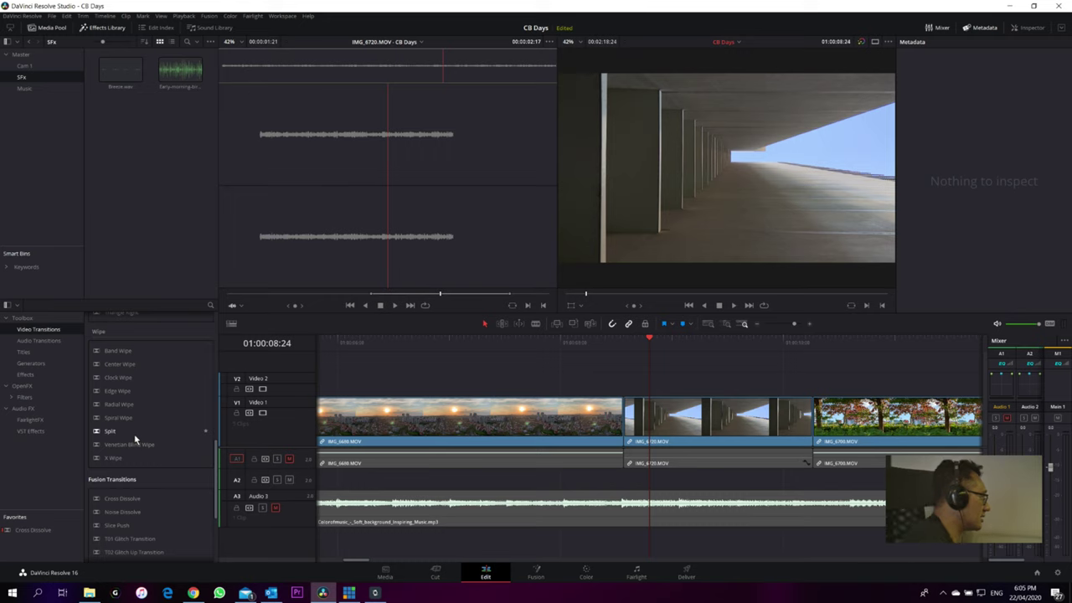
{"action": "scroll", "coordinate": [134, 438], "scroll_direction": "down", "scroll_amount": 3}
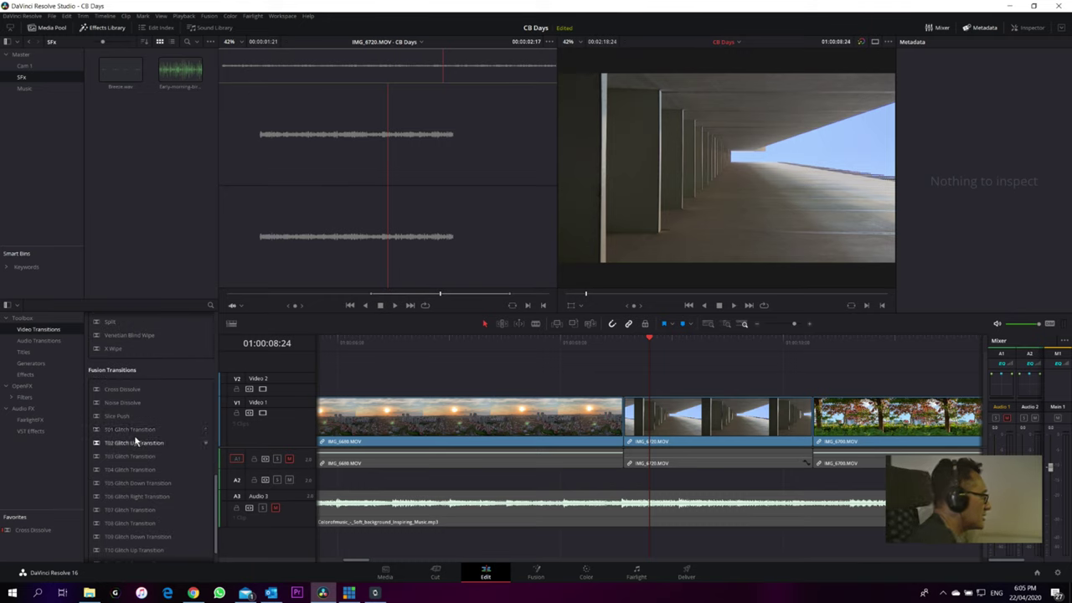
{"action": "scroll", "coordinate": [133, 448], "scroll_direction": "down", "scroll_amount": 1}
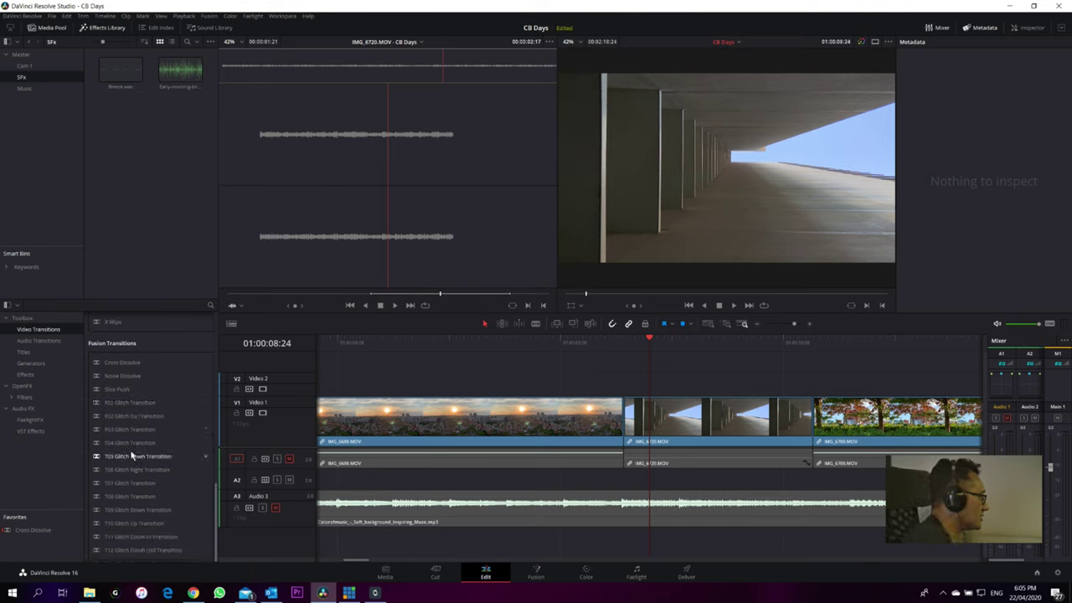
{"action": "left_click", "coordinate": [140, 403]}
{"action": "left_click_drag", "start_coordinate": [606, 417], "coordinate": [620, 417]}
- Play the timeline across the T01 Glitch Transition to review its effect
{"action": "left_click", "coordinate": [541, 341]}
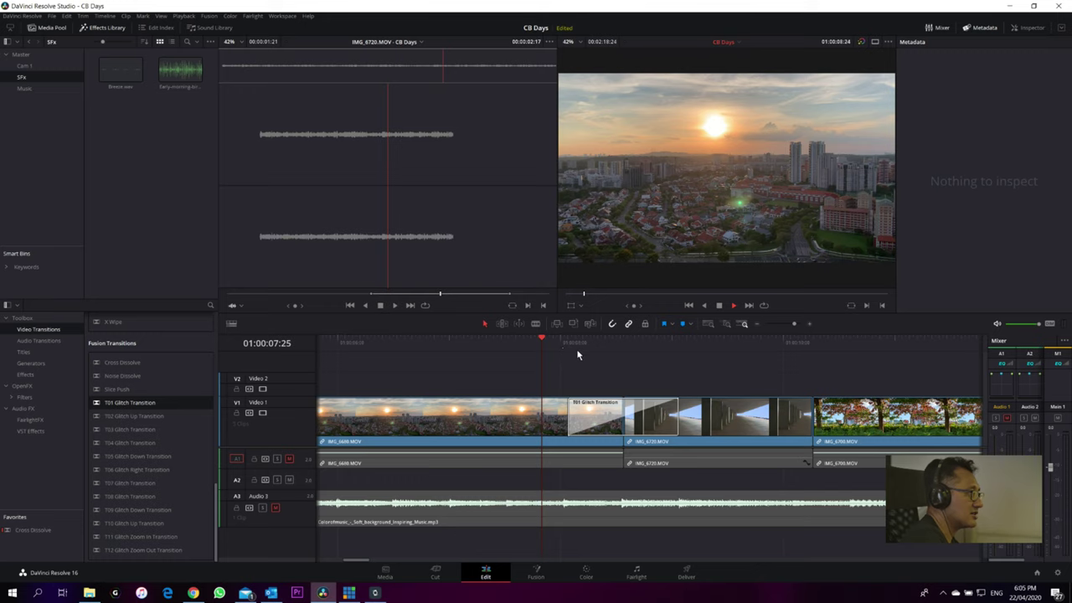
{"action": "key", "text": "Right"}
{"action": "key", "text": "Right"}
{"action": "key", "text": "Right"}
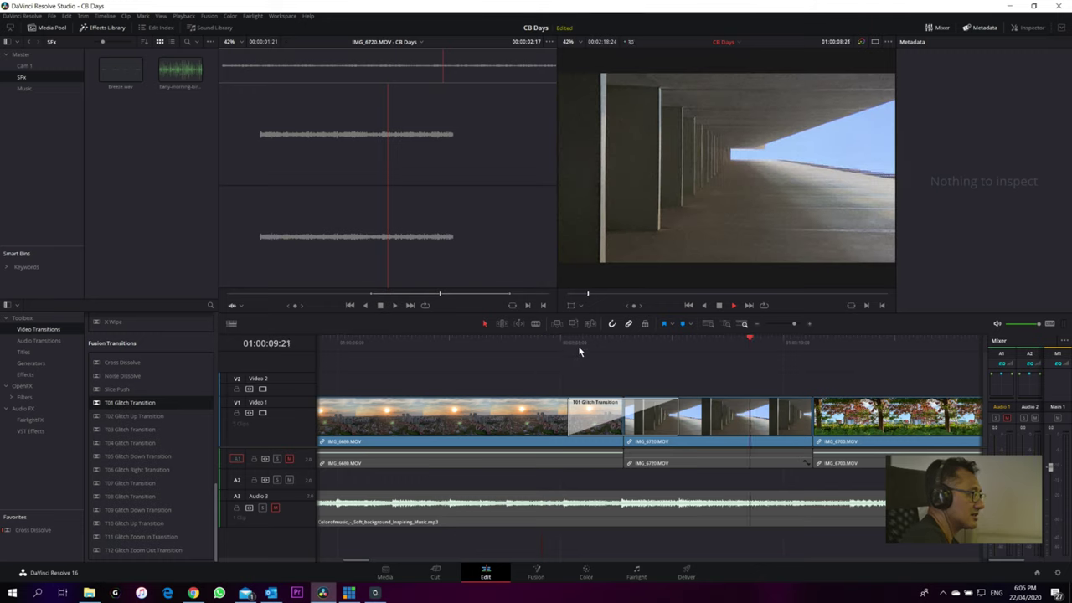
{"action": "key", "text": "space"}
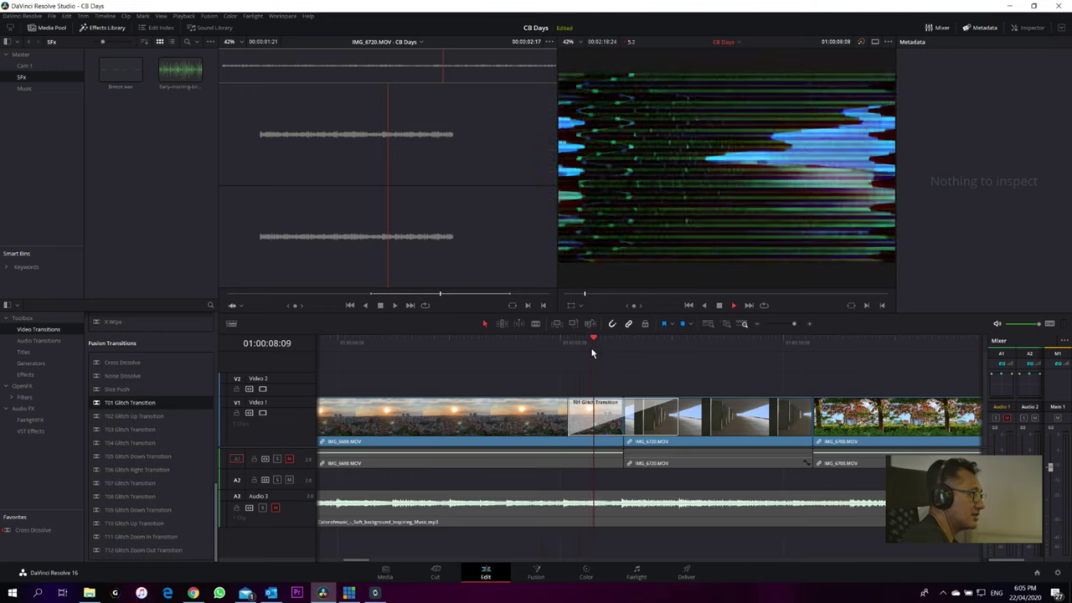
- Delete the T01 Glitch Transition to leave a straight cut before IMG_6720.MOV
{"action": "left_click", "coordinate": [567, 352]}
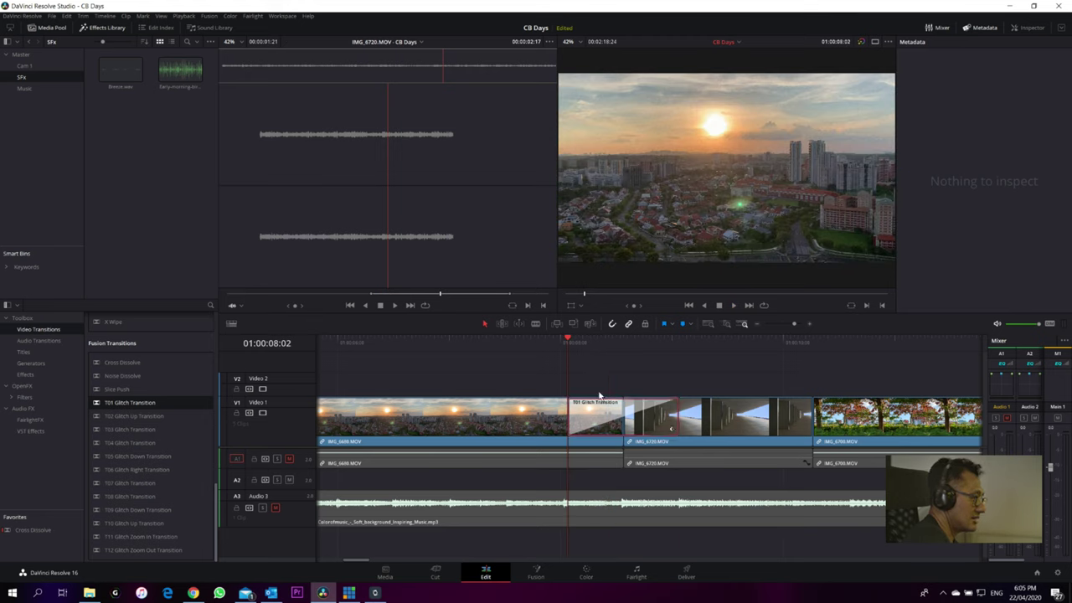
{"action": "key", "text": "Delete"}
{"action": "scroll", "coordinate": [620, 419], "scroll_direction": "down", "scroll_amount": 5}
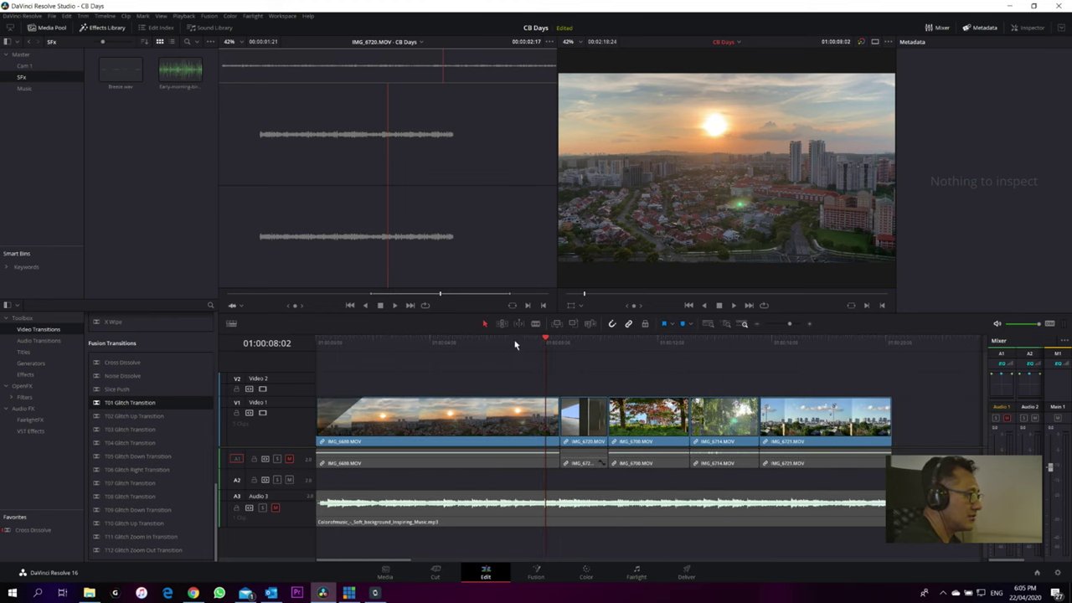
- Unmute the Audio 3 music track and play the edit from the beginning through IMG_6720.MOV
{"action": "key", "text": "slash"}
{"action": "left_click", "coordinate": [486, 344]}
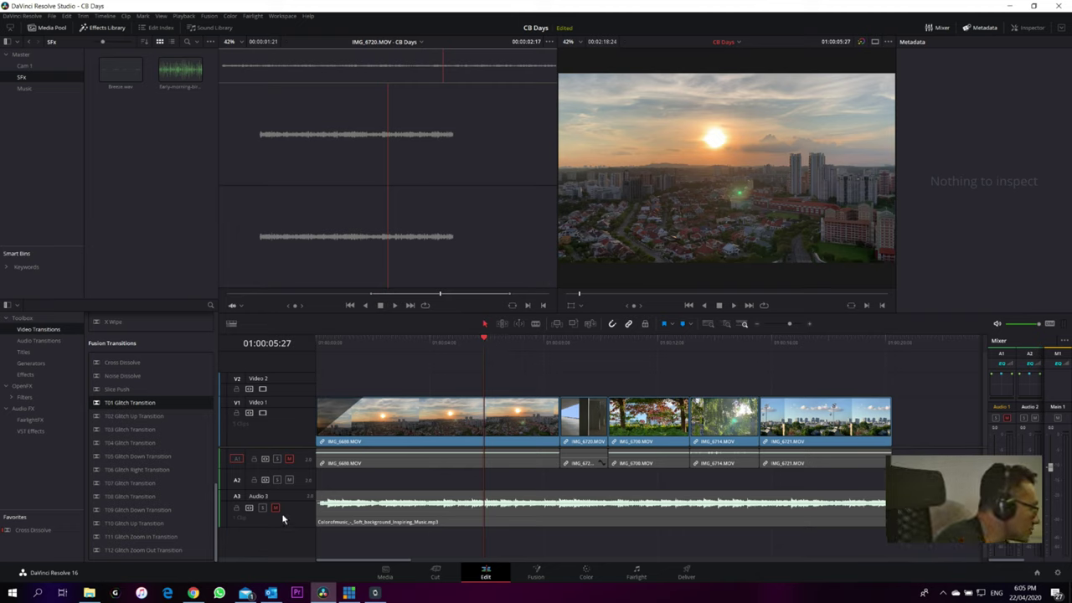
{"action": "left_click", "coordinate": [335, 506]}
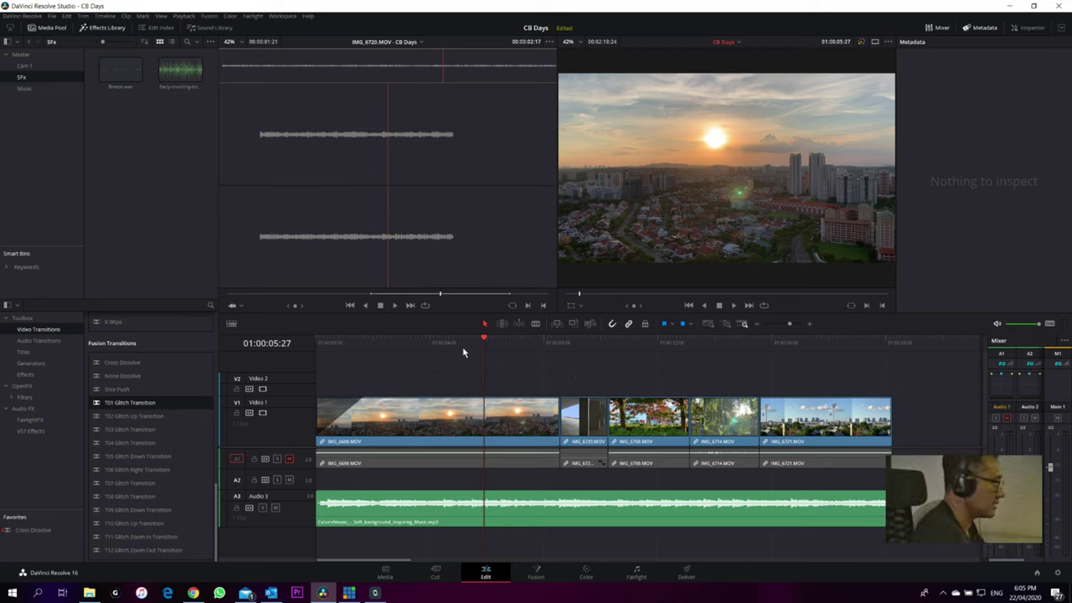
{"action": "left_click_drag", "start_coordinate": [483, 338], "coordinate": [324, 350]}
{"action": "key", "text": "space"}
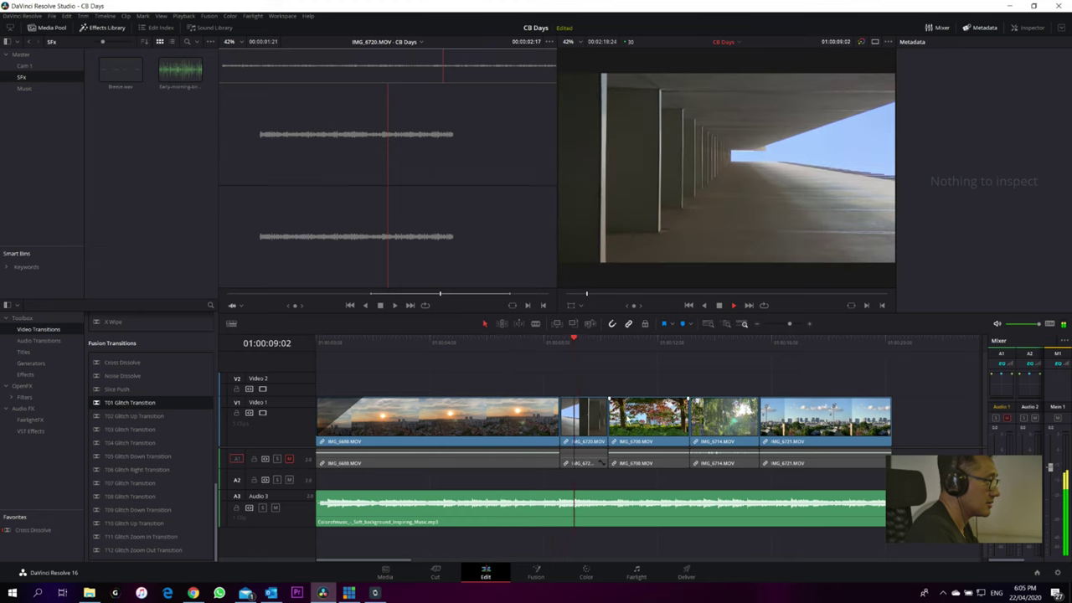
{"action": "key", "text": "space"}
- Extend the end of IMG_6720.MOV to 01:00:10:21 over the start of the following clip and play back the new cut
{"action": "left_click_drag", "start_coordinate": [663, 367], "coordinate": [864, 434]}
{"action": "left_click", "coordinate": [702, 371]}
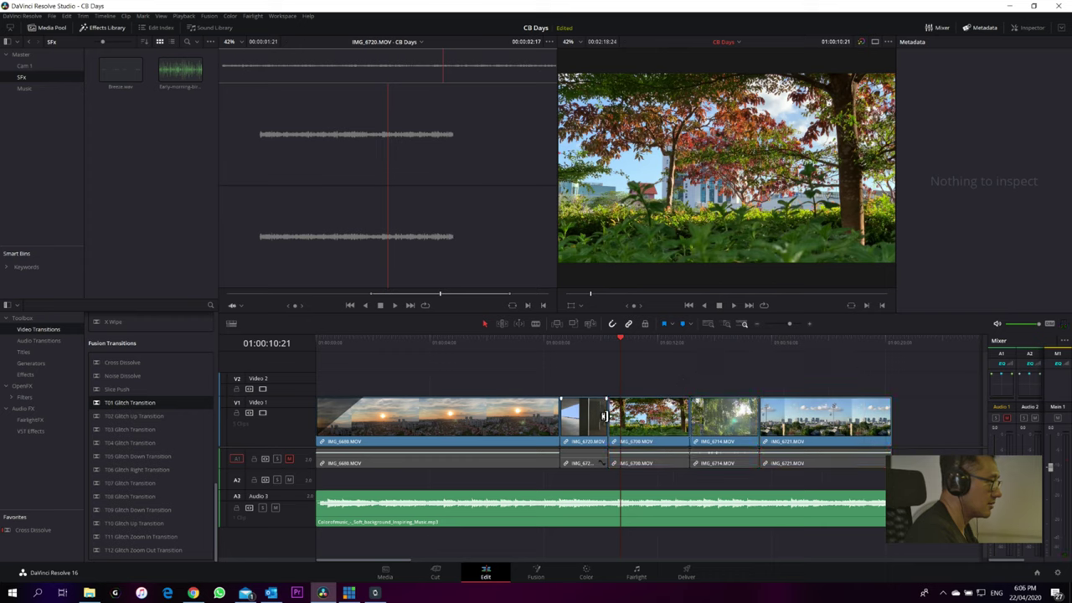
{"action": "left_click_drag", "start_coordinate": [604, 416], "coordinate": [606, 417]}
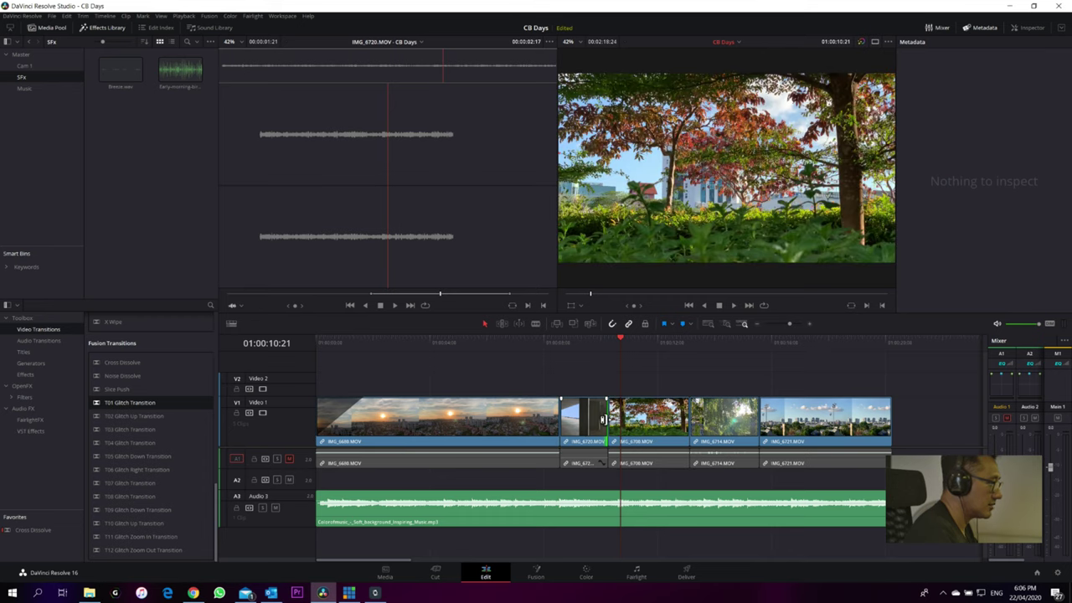
{"action": "left_click", "coordinate": [606, 372]}
{"action": "left_click", "coordinate": [581, 421]}
{"action": "left_click", "coordinate": [607, 417]}
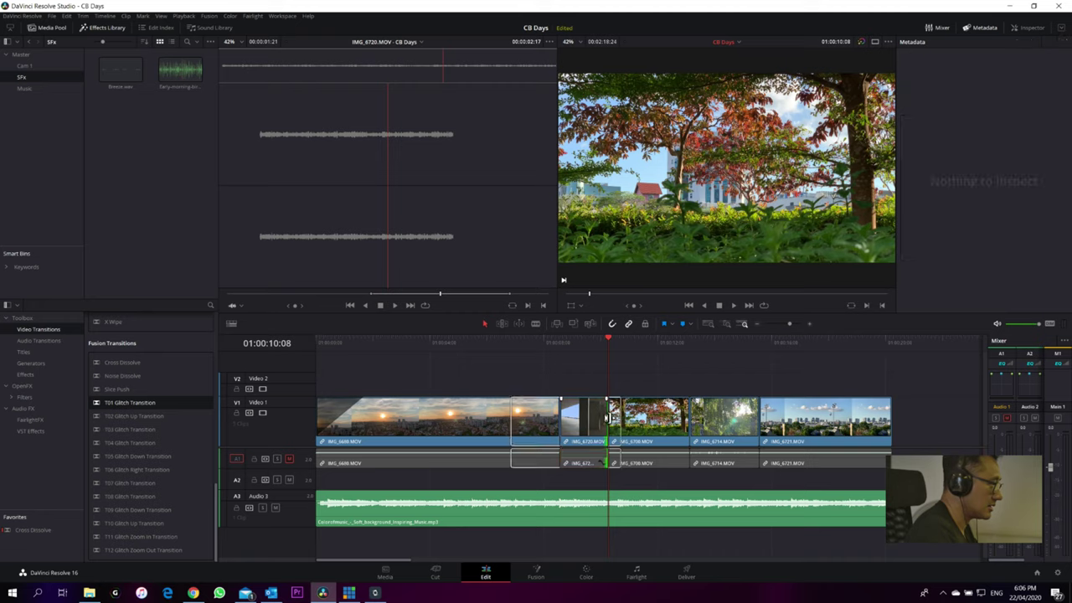
{"action": "left_click_drag", "start_coordinate": [607, 417], "coordinate": [620, 417]}
{"action": "left_click", "coordinate": [583, 353]}
{"action": "key", "text": "space"}
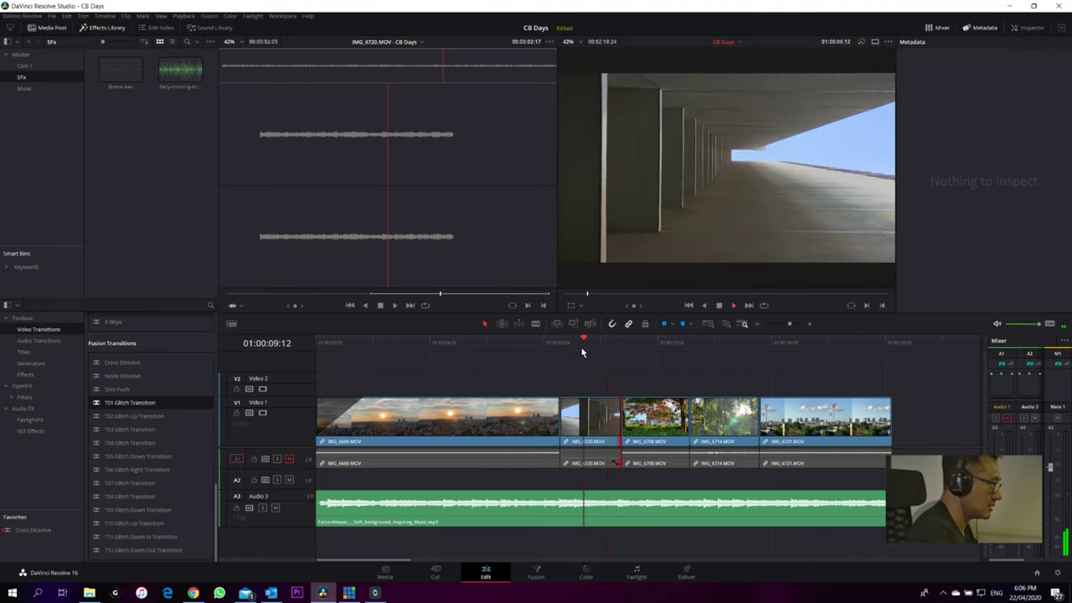
{"action": "key", "text": "space"}
- Try to adjust the start of IMG_6700.MOV in Trim Edit Mode and play the remaining clips
{"action": "left_click", "coordinate": [675, 422]}
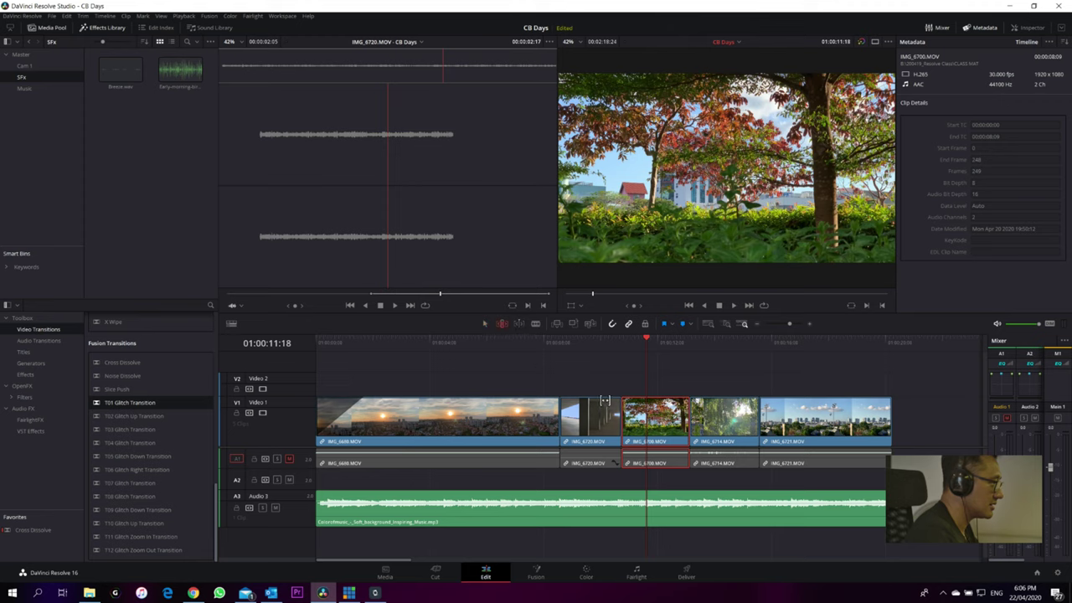
{"action": "left_click_drag", "start_coordinate": [622, 418], "coordinate": [642, 409]}
{"action": "key", "text": "slash"}
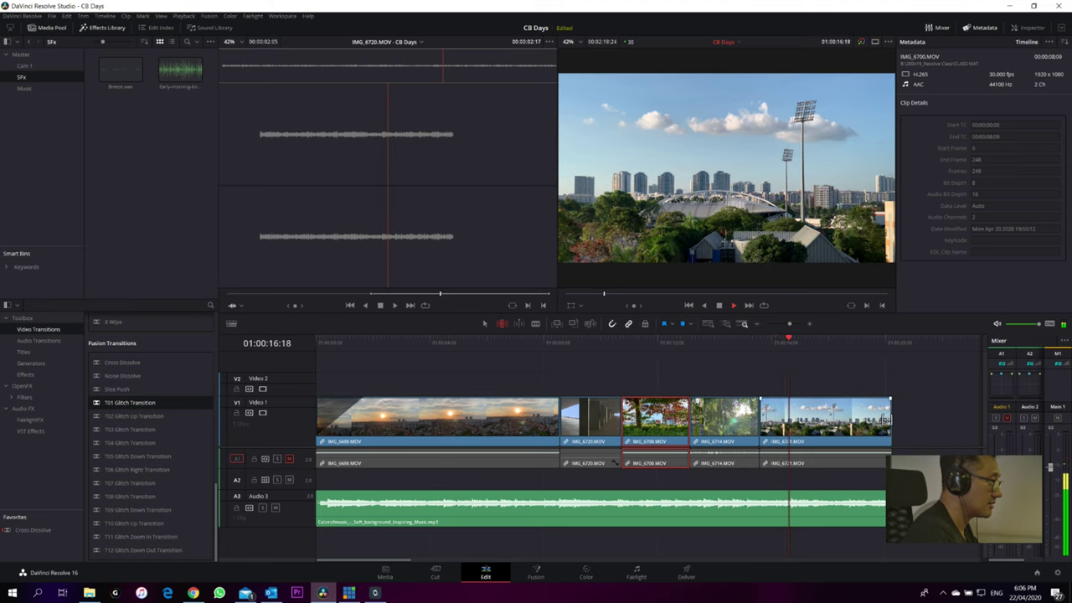
{"action": "key", "text": "space"}
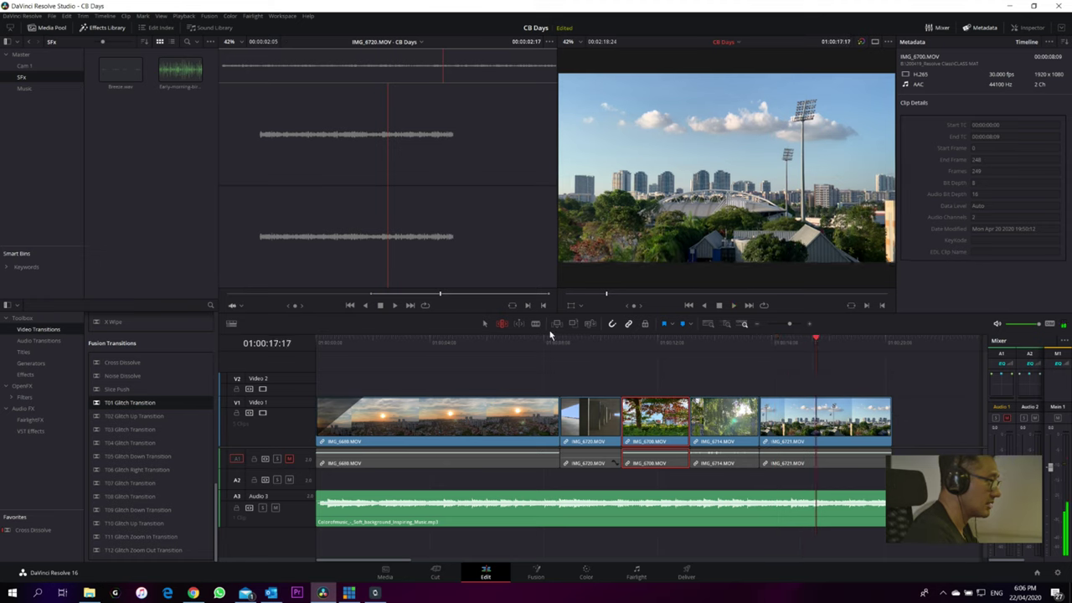
- Return to Selection Mode, deselect IMG_6700.MOV and play the cuts after the first clip against the music
{"action": "left_click", "coordinate": [600, 346]}
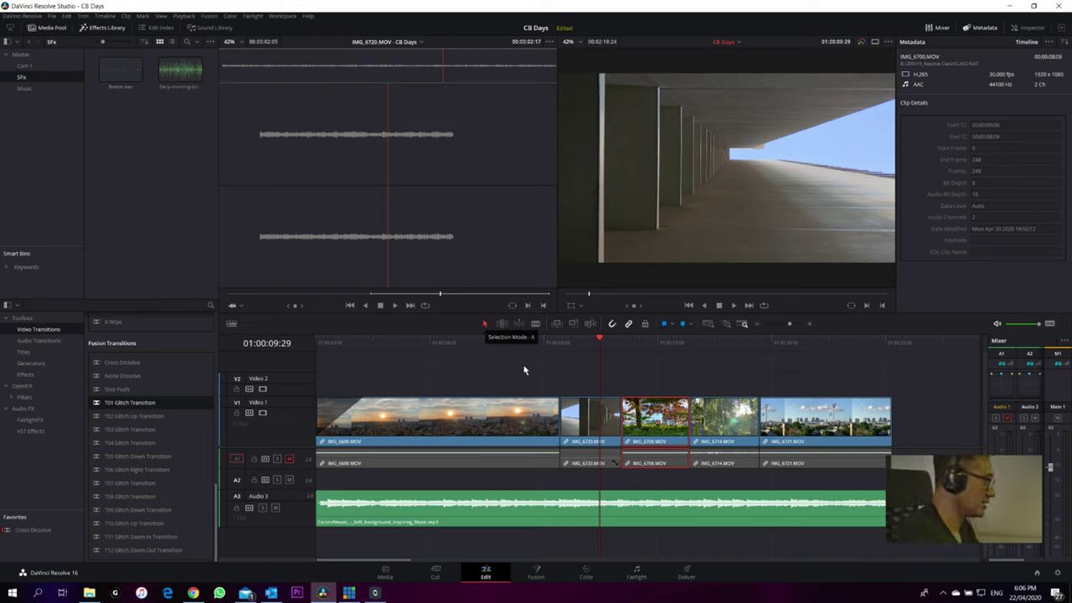
{"action": "left_click", "coordinate": [546, 345]}
{"action": "left_click", "coordinate": [572, 345]}
{"action": "left_click", "coordinate": [575, 375]}
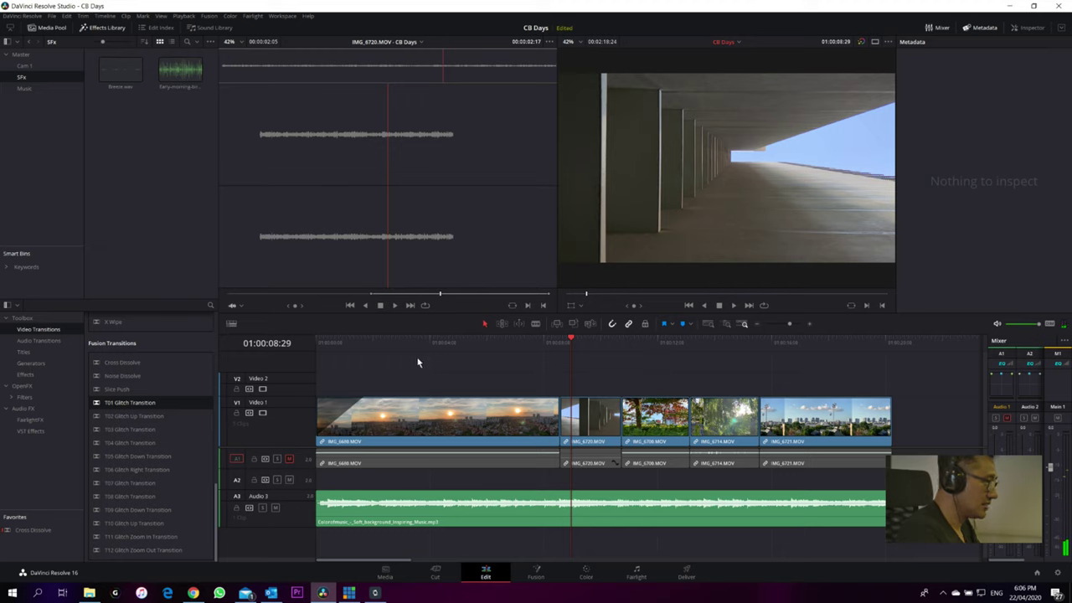
{"action": "left_click", "coordinate": [501, 343]}
{"action": "left_click", "coordinate": [704, 343]}
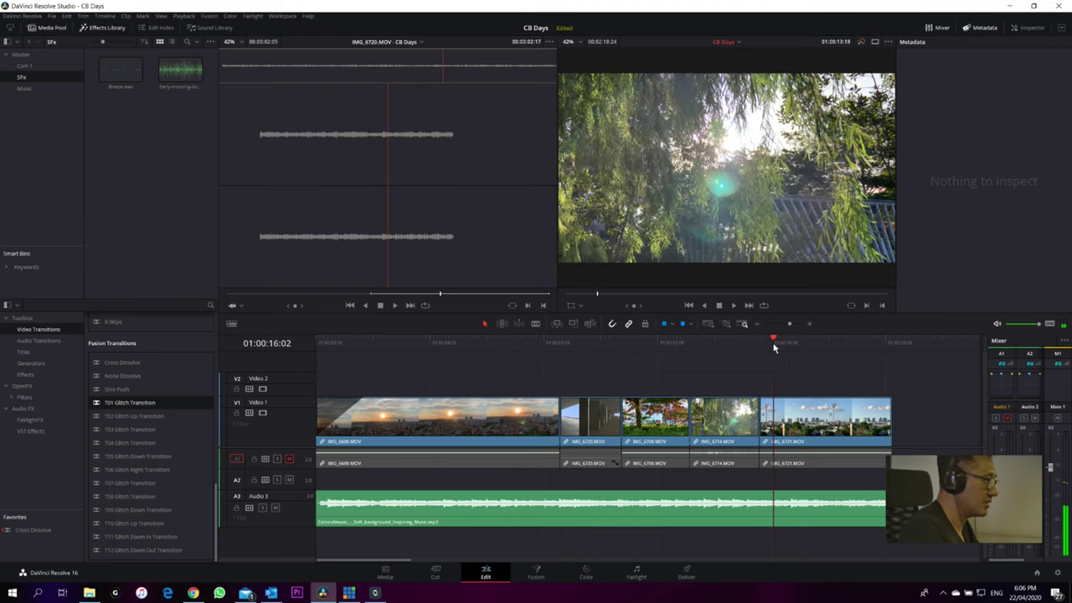
{"action": "key", "text": "space"}
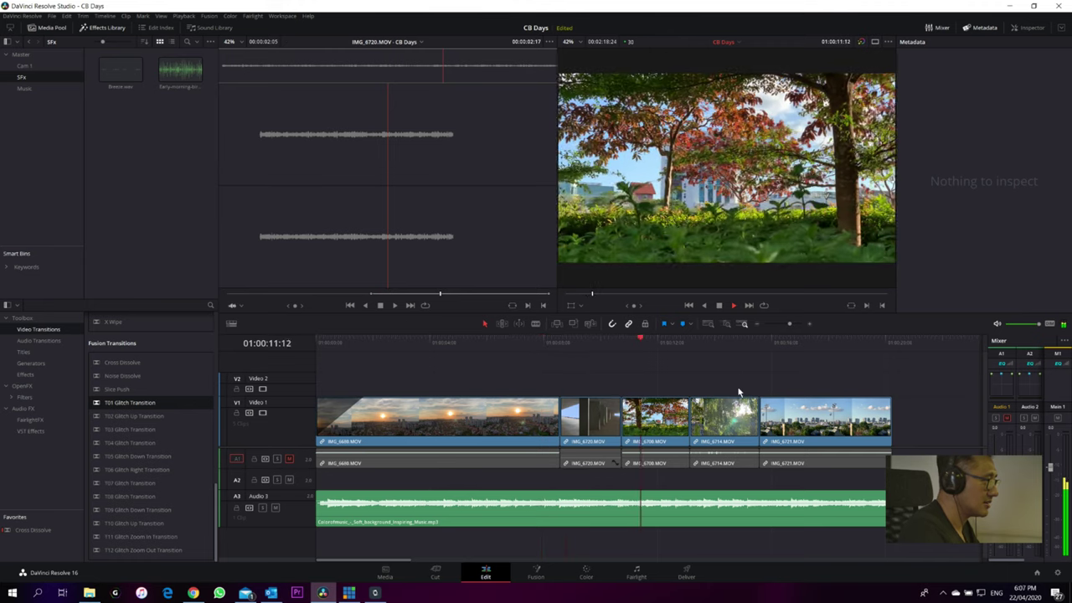
{"action": "key", "text": "space"}
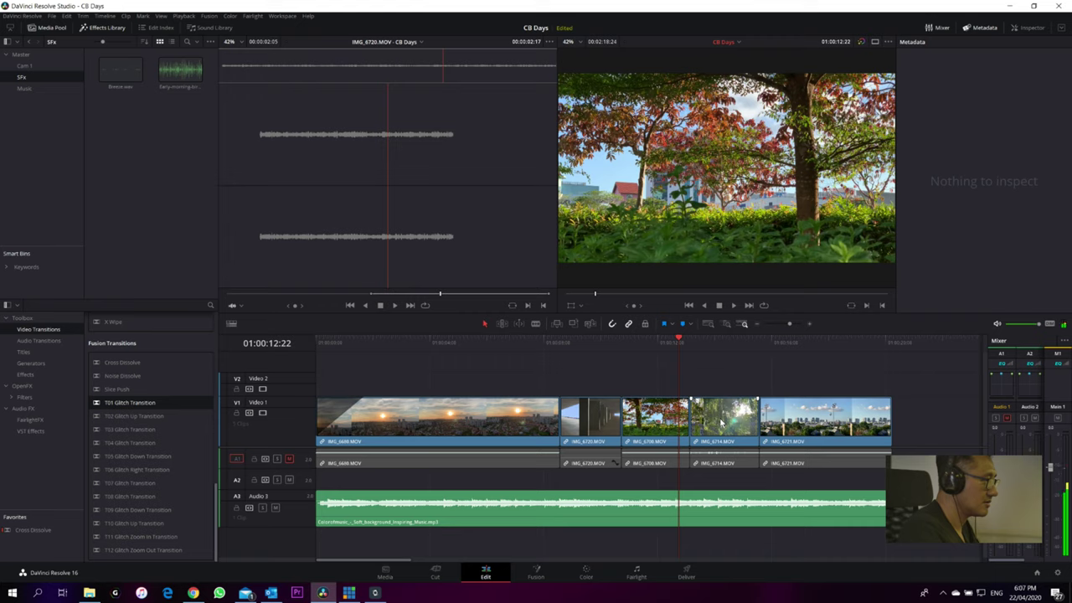
- Play up to the music beat and move IMG_6714.MOV earlier to start at 01:00:12:20 over the end of IMG_6700.MOV
{"action": "left_click", "coordinate": [606, 343]}
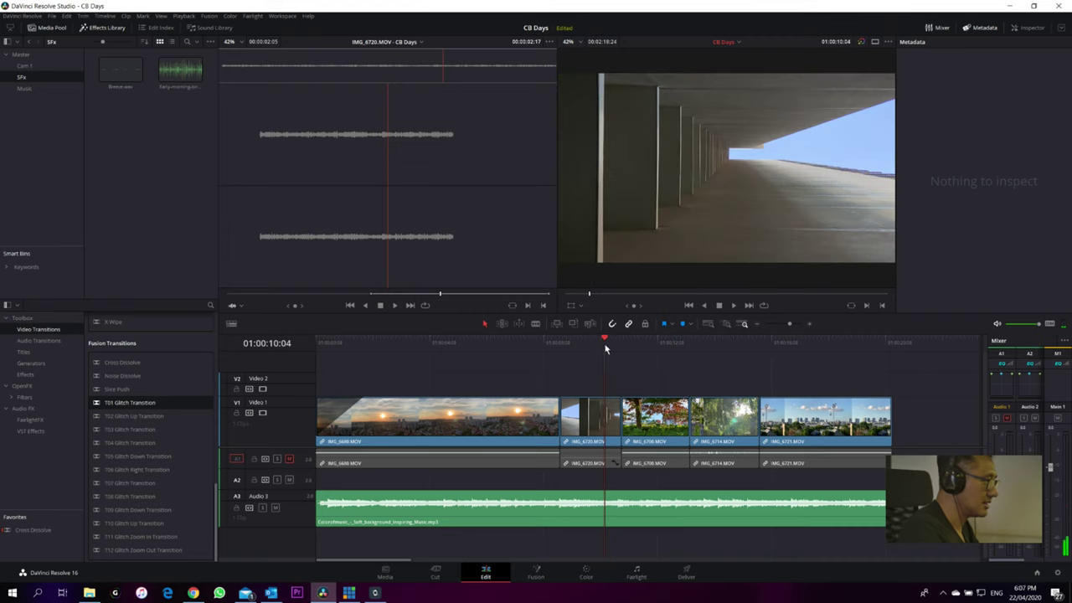
{"action": "key", "text": "space"}
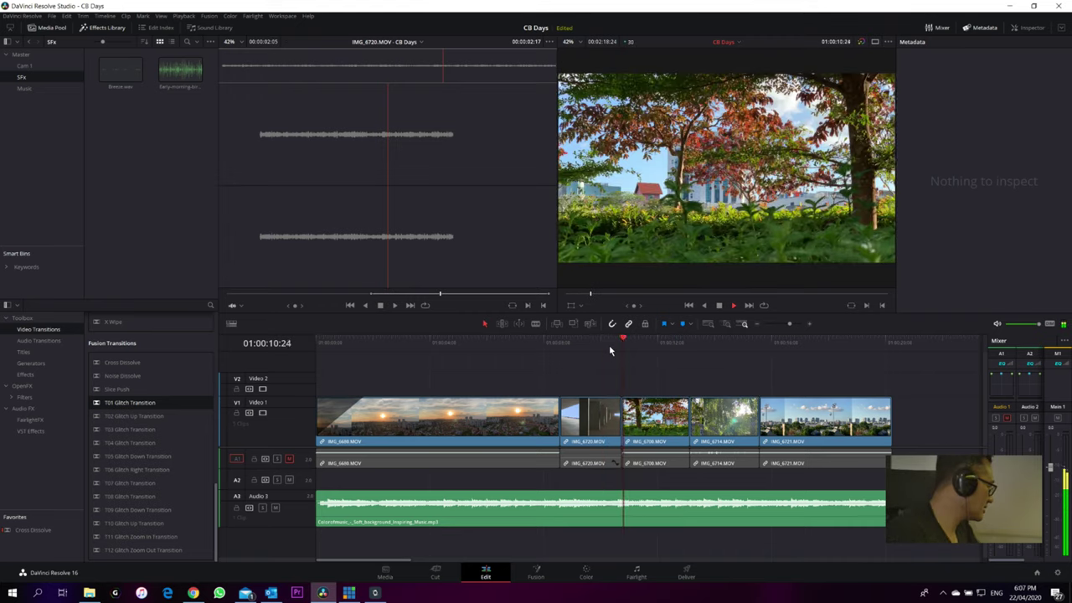
{"action": "left_click_drag", "start_coordinate": [717, 419], "coordinate": [704, 419]}
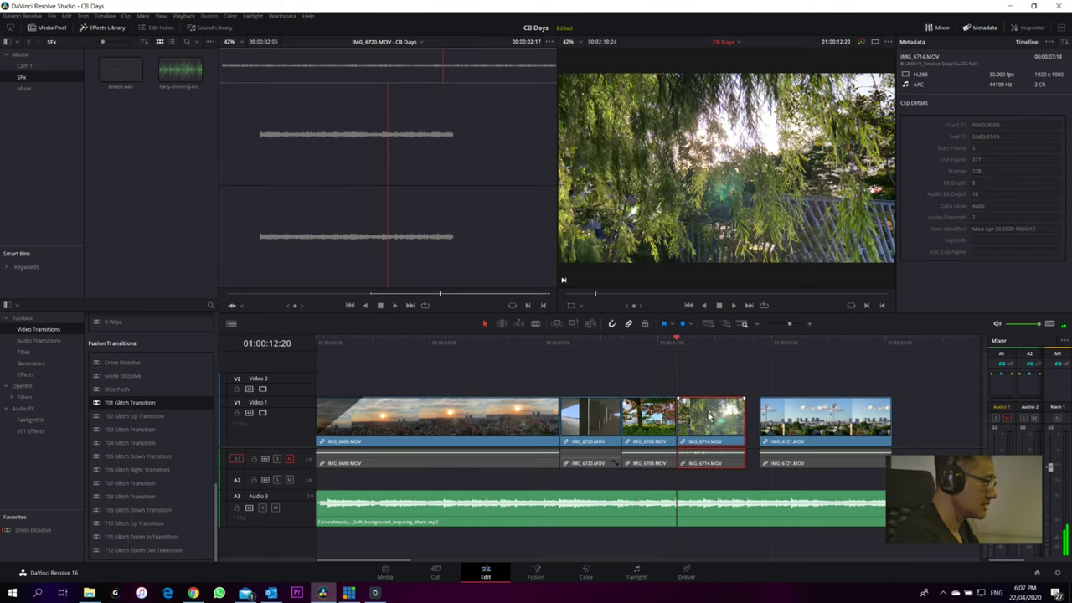
- Play from IMG_6700.MOV into IMG_6714.MOV and trim the end of IMG_6714.MOV back to 01:00:14:28
{"action": "left_click", "coordinate": [651, 342]}
{"action": "key", "text": "space"}
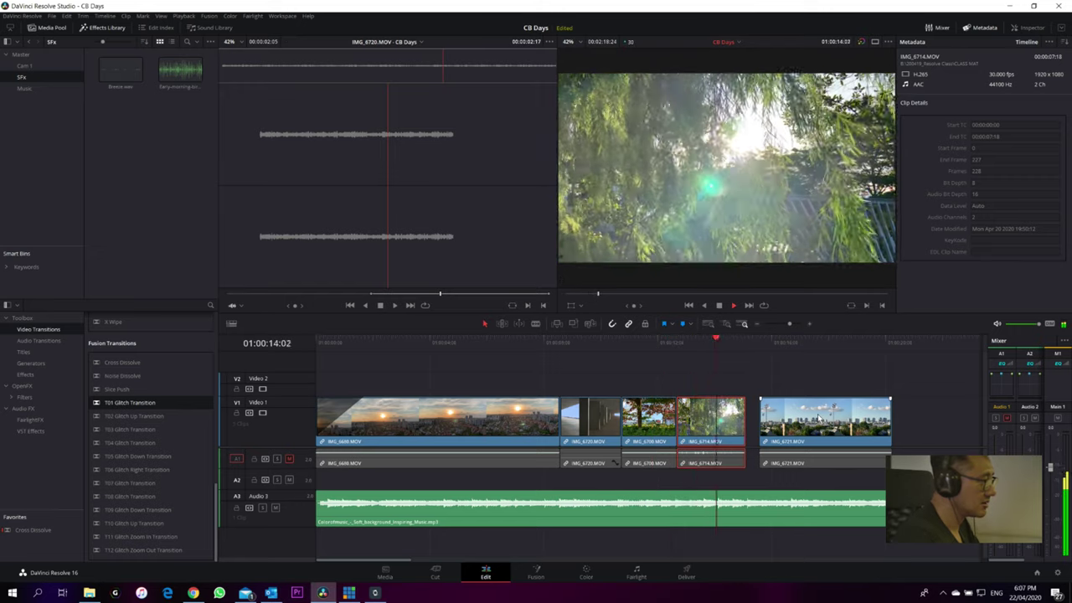
{"action": "key", "text": "space"}
{"action": "left_click", "coordinate": [751, 419]}
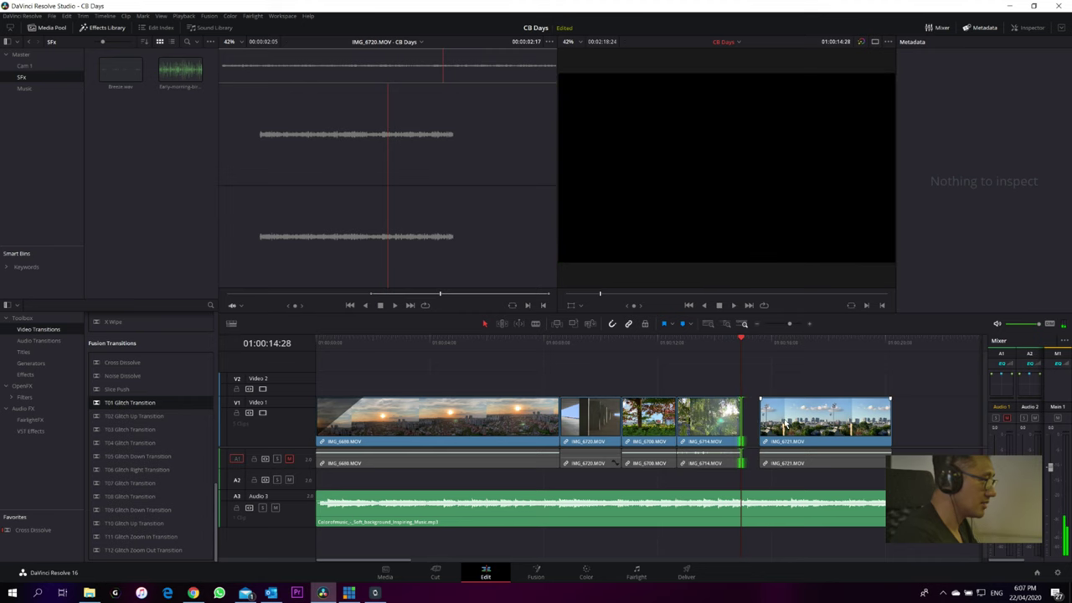
- Move IMG_6721.MOV later to widen the gap before it, and load IMG_6712.MOV from the Cam 1 bin into the source viewer
{"action": "left_click_drag", "start_coordinate": [784, 426], "coordinate": [870, 425]}
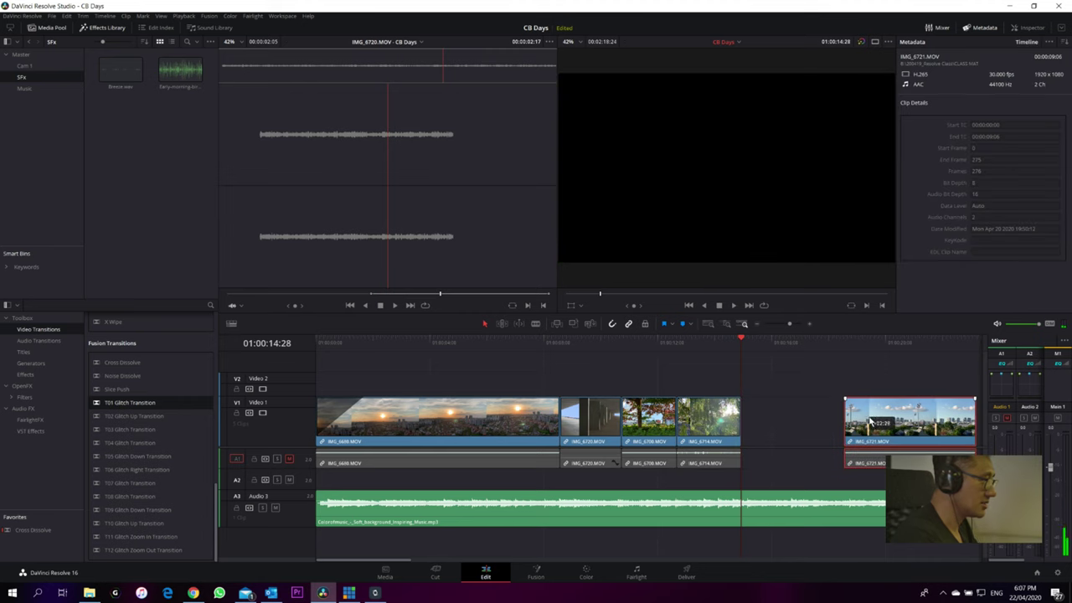
{"action": "left_click", "coordinate": [25, 67]}
{"action": "double_click", "coordinate": [121, 107]}
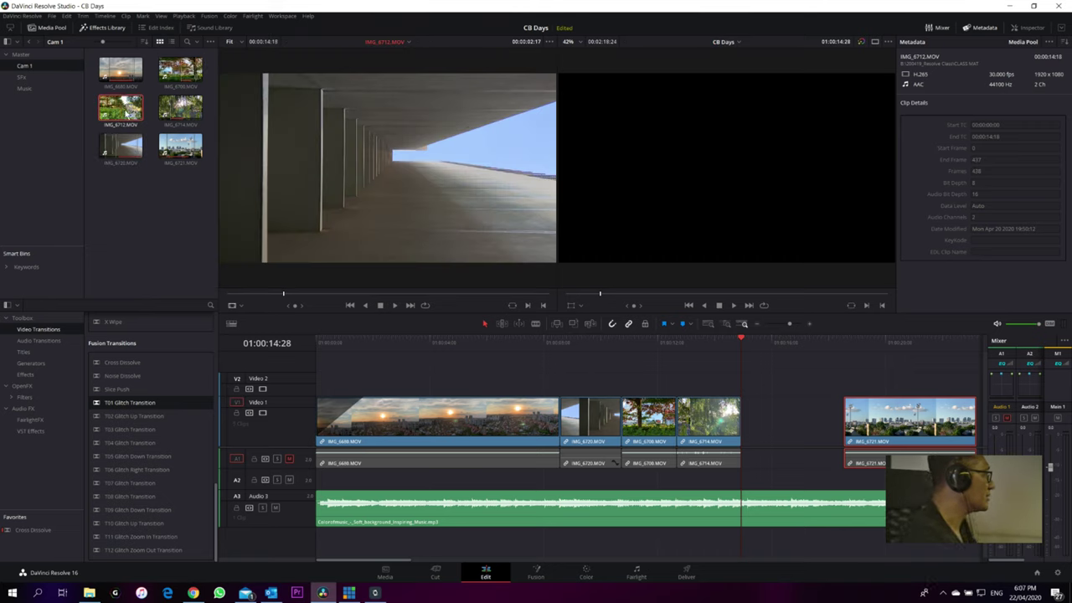
- Move the IMG_6721.MOV clip farther along Video 1 to widen the gap after IMG_6714.MOV
{"action": "left_click_drag", "start_coordinate": [582, 312], "coordinate": [64, 108]}
{"action": "left_click", "coordinate": [189, 83]}
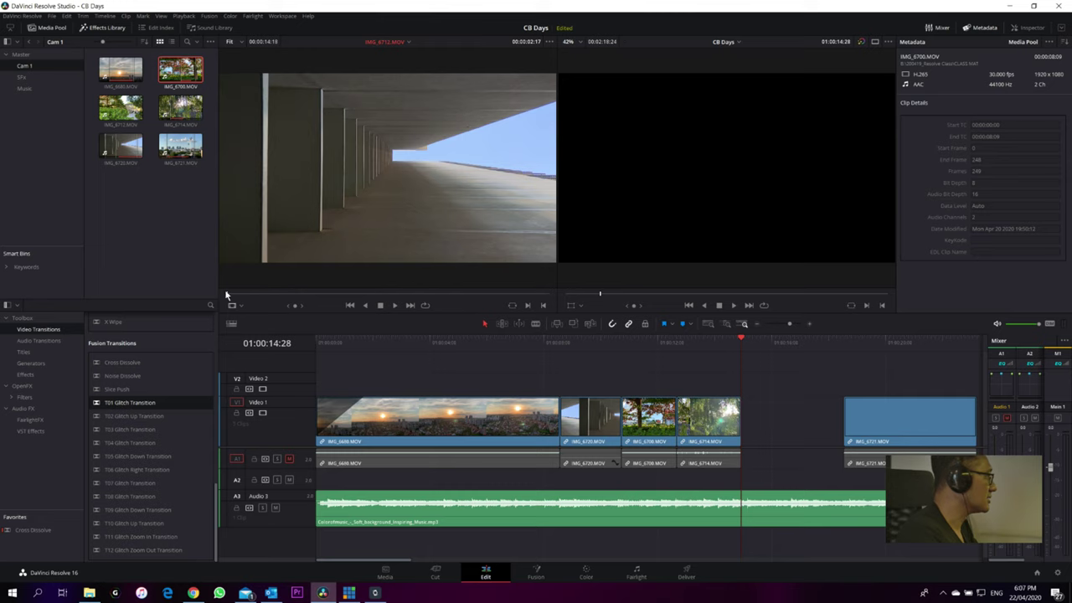
{"action": "left_click", "coordinate": [189, 144]}
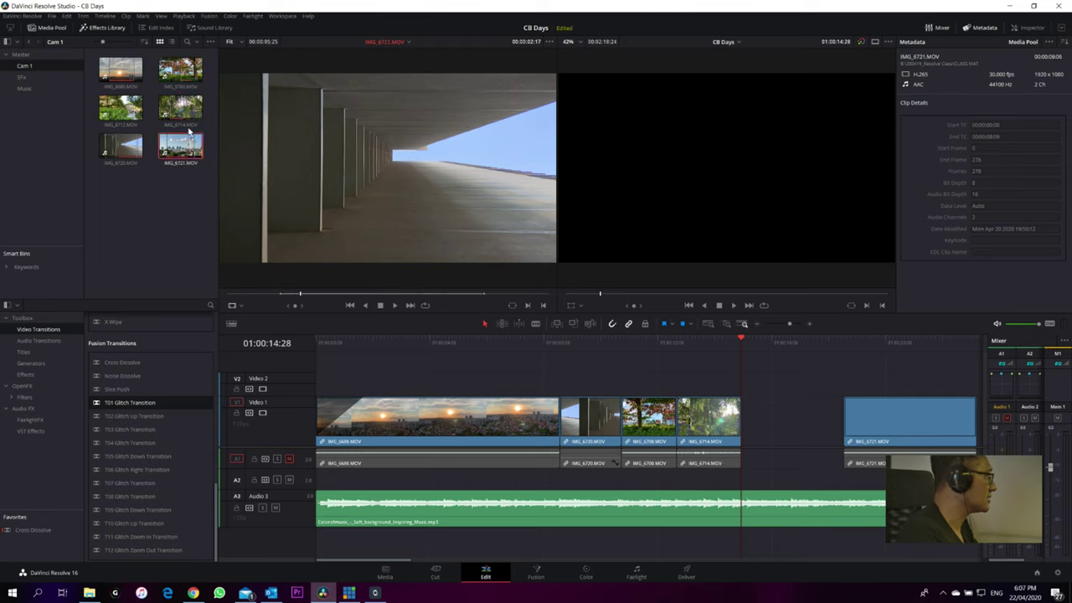
{"action": "left_click", "coordinate": [120, 107]}
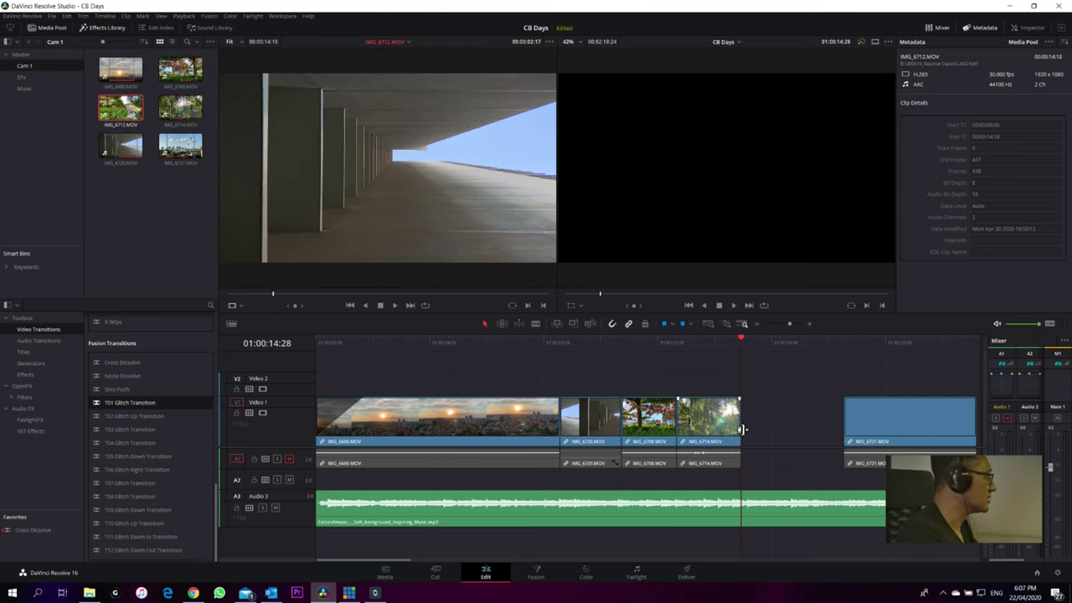
{"action": "scroll", "coordinate": [740, 429], "scroll_direction": "down", "scroll_amount": 4}
{"action": "scroll", "coordinate": [583, 447], "scroll_direction": "up", "scroll_amount": 1}
{"action": "left_click_drag", "start_coordinate": [486, 425], "coordinate": [629, 424]}
- Mark a 2:26 portion of IMG_6712.MOV and place it on Video 1 directly after IMG_6714.MOV
{"action": "key", "text": "space"}
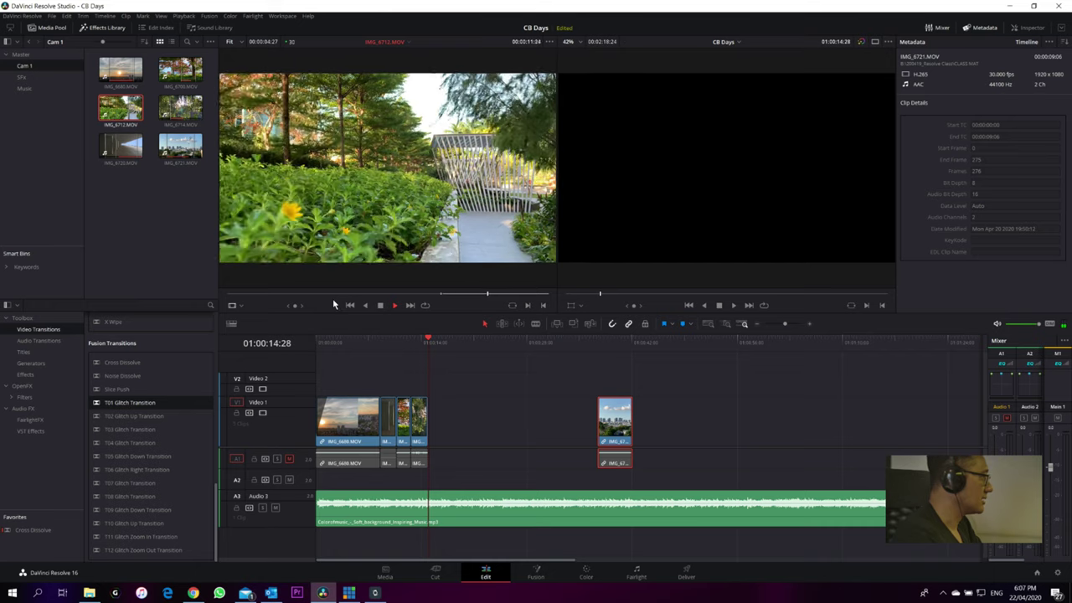
{"action": "left_click_drag", "start_coordinate": [359, 278], "coordinate": [440, 417]}
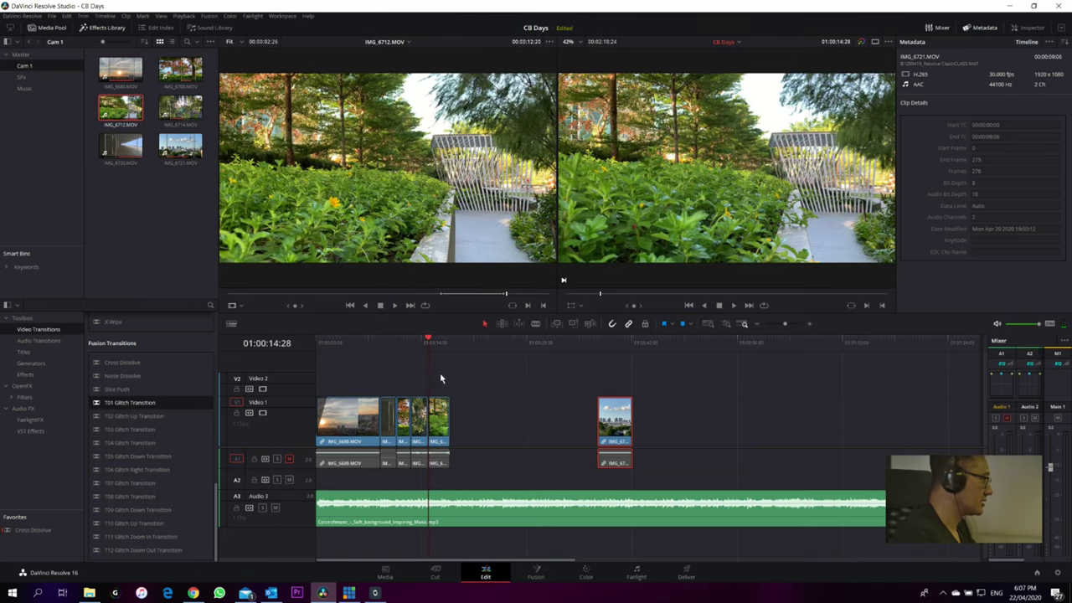
- Play around the new cut and move the IMG_6712.MOV clip to start at 01:00:14:18, overwriting the end of IMG_6714.MOV
{"action": "left_click", "coordinate": [412, 344]}
{"action": "key", "text": "space"}
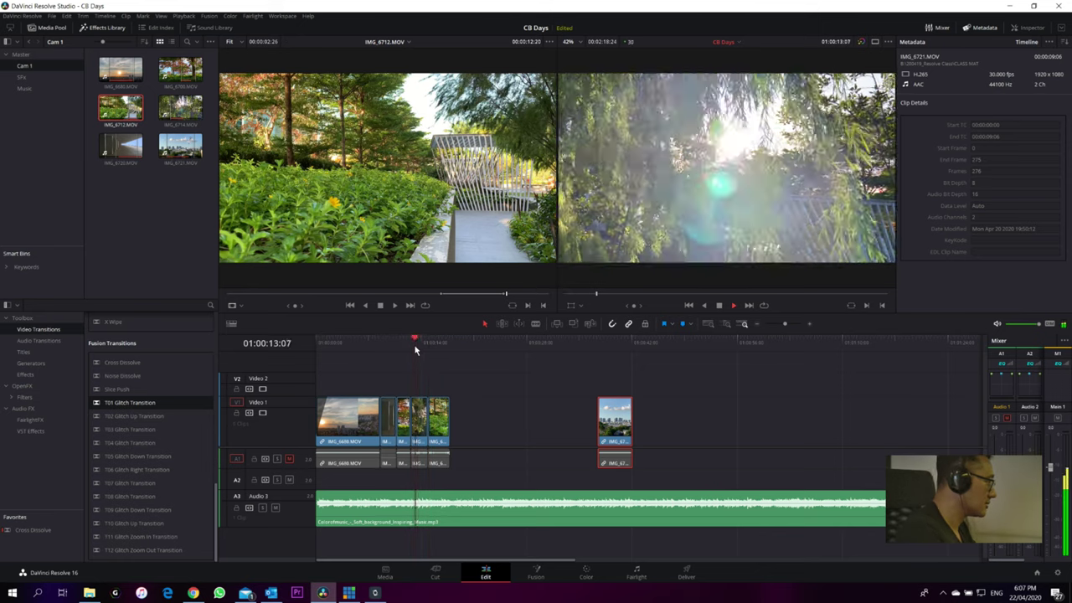
{"action": "key", "text": "space"}
{"action": "left_click", "coordinate": [412, 344]}
{"action": "key", "text": "space"}
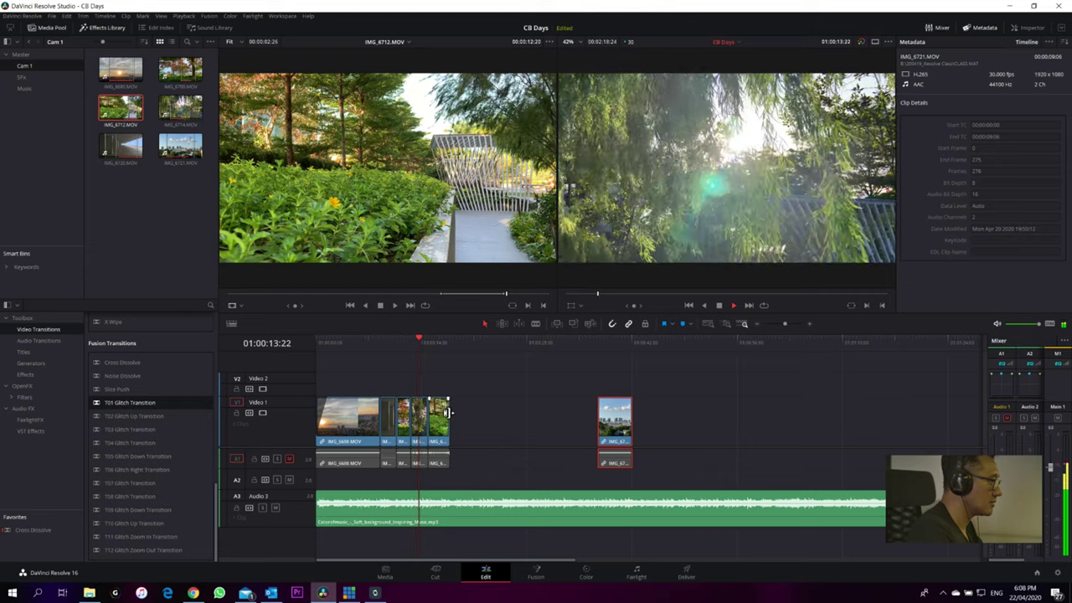
{"action": "key", "text": "space"}
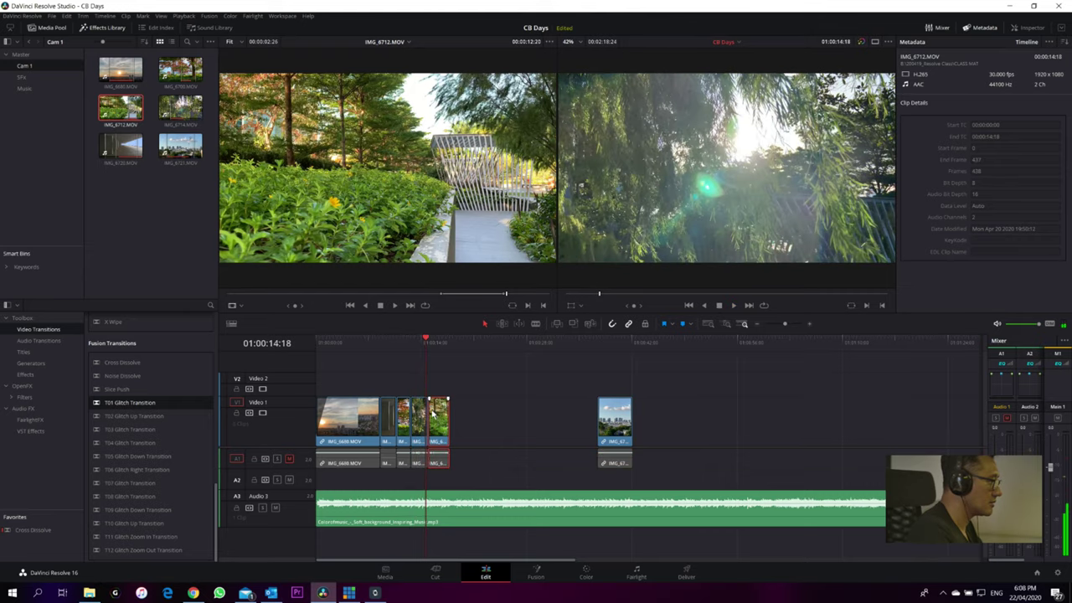
{"action": "scroll", "coordinate": [457, 437], "scroll_direction": "up", "scroll_amount": 5}
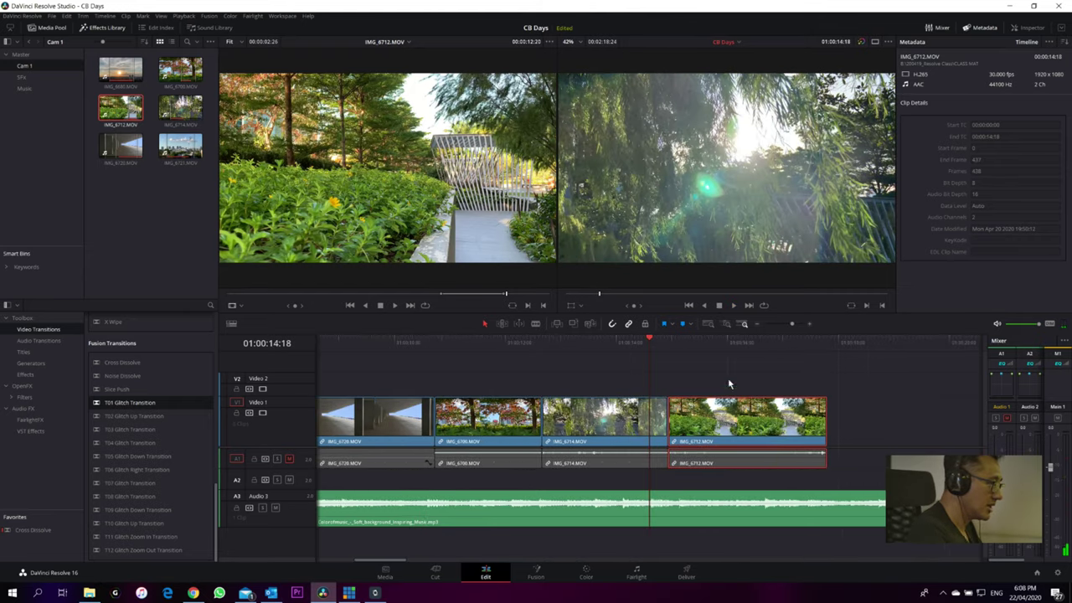
{"action": "left_click", "coordinate": [643, 346]}
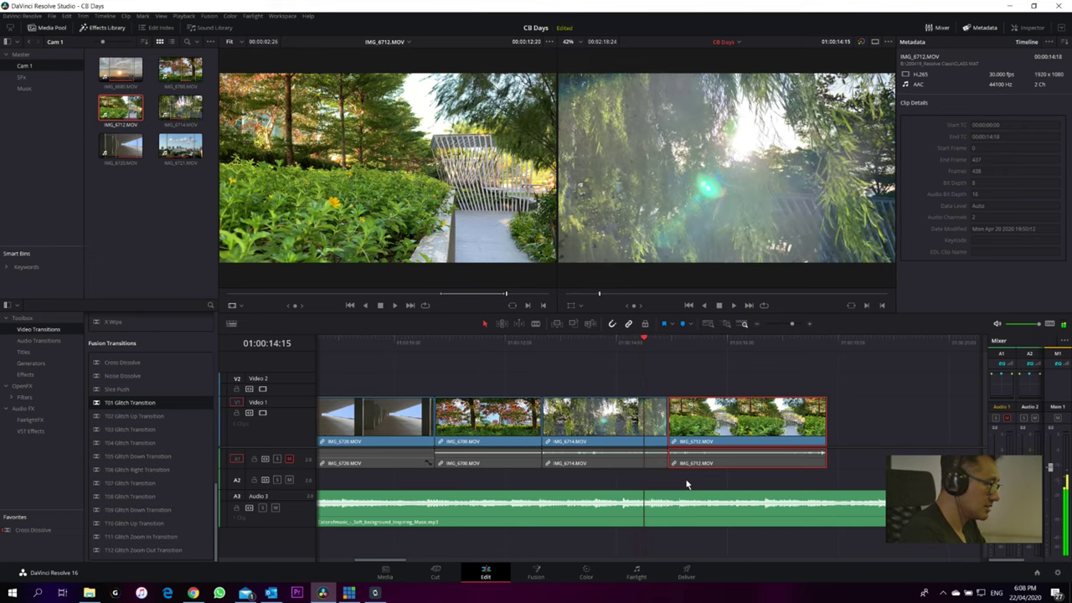
{"action": "key", "text": "Right"}
{"action": "key", "text": "Right"}
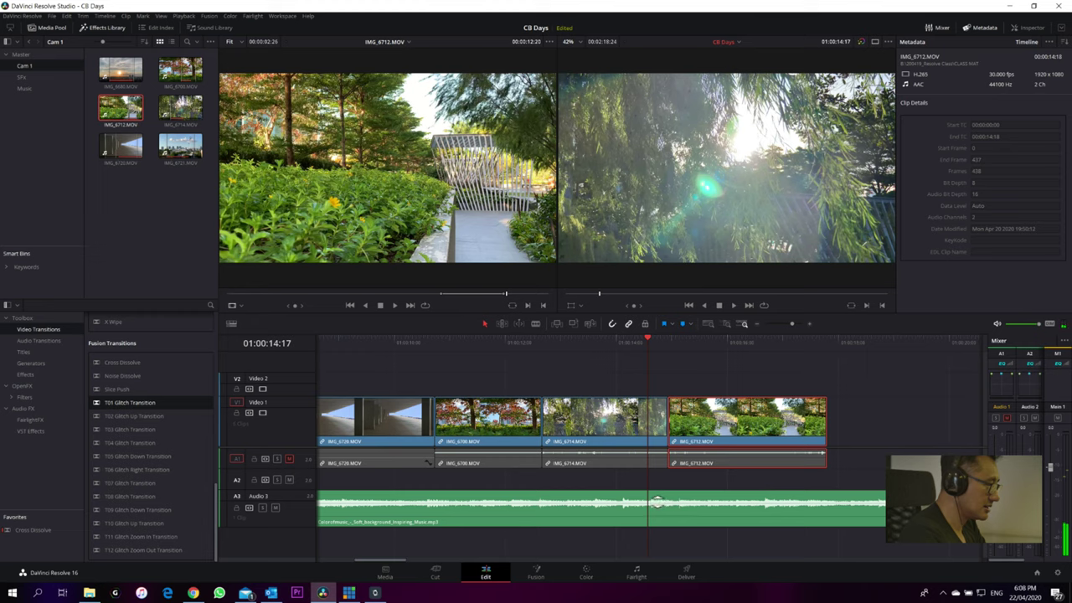
{"action": "key", "text": "Right"}
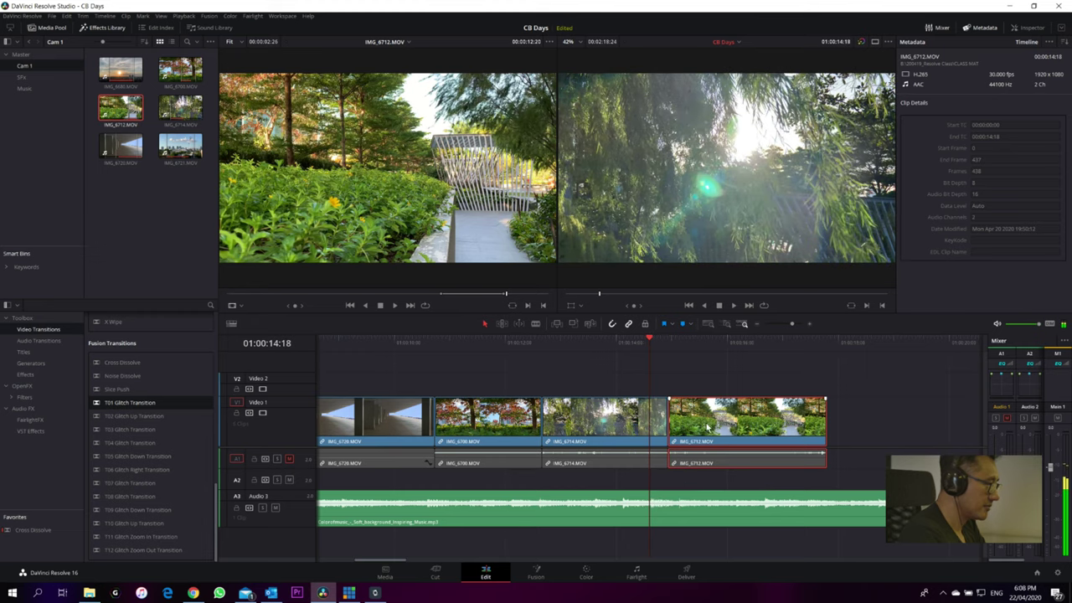
{"action": "left_click_drag", "start_coordinate": [706, 427], "coordinate": [695, 429]}
- Play across the cut and trim the end of the IMG_6712.MOV timeline clip back to 01:00:16:21
{"action": "left_click", "coordinate": [600, 342]}
{"action": "key", "text": "space"}
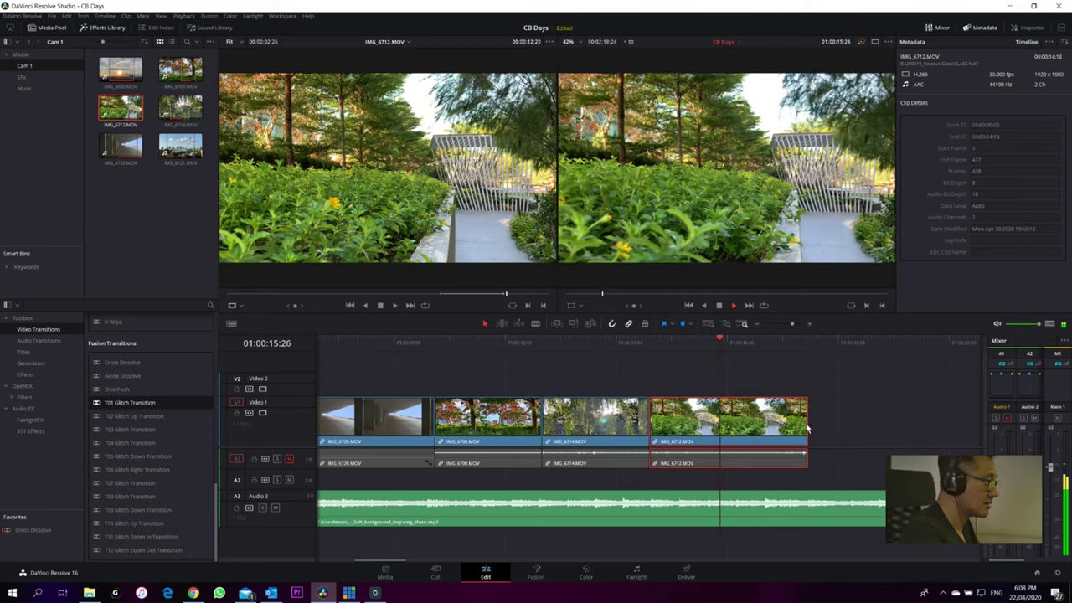
{"action": "key", "text": "space"}
{"action": "left_click_drag", "start_coordinate": [808, 423], "coordinate": [765, 424]}
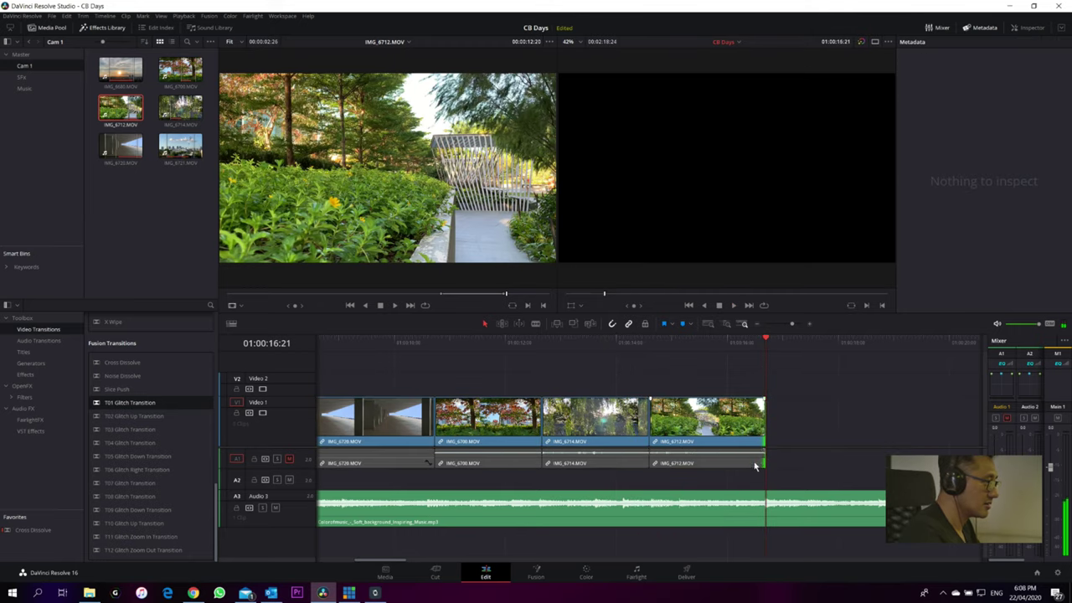
- Move the IMG_6721.MOV clip slightly earlier on Video 1, keeping a gap after IMG_6712.MOV
{"action": "scroll", "coordinate": [756, 461], "scroll_direction": "right", "scroll_amount": 2}
{"action": "left_click", "coordinate": [650, 521]}
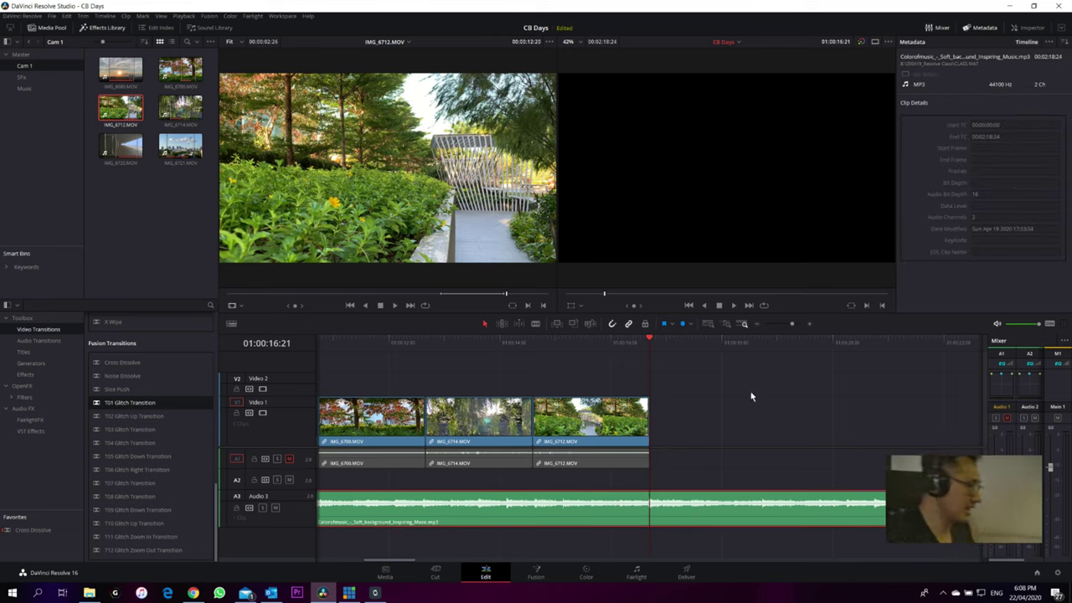
{"action": "scroll", "coordinate": [754, 397], "scroll_direction": "down", "scroll_amount": 3}
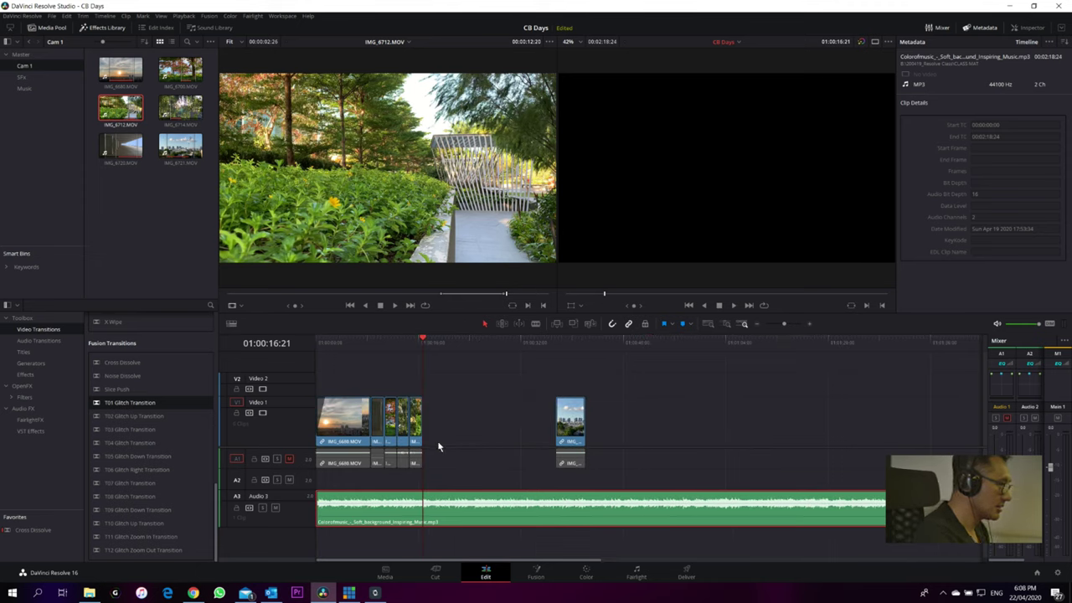
{"action": "left_click", "coordinate": [456, 417]}
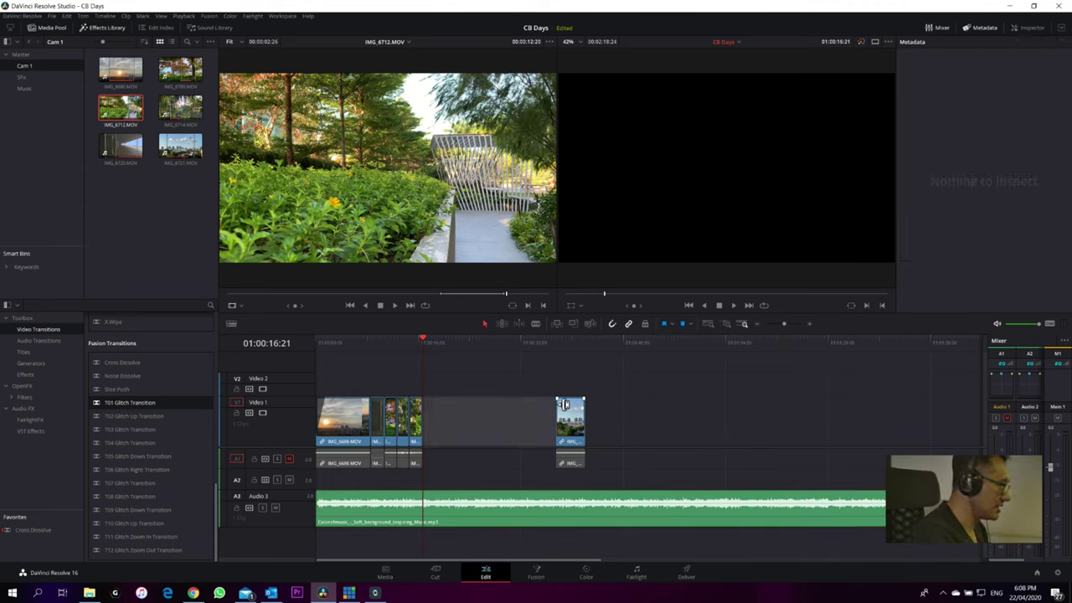
{"action": "left_click", "coordinate": [526, 354]}
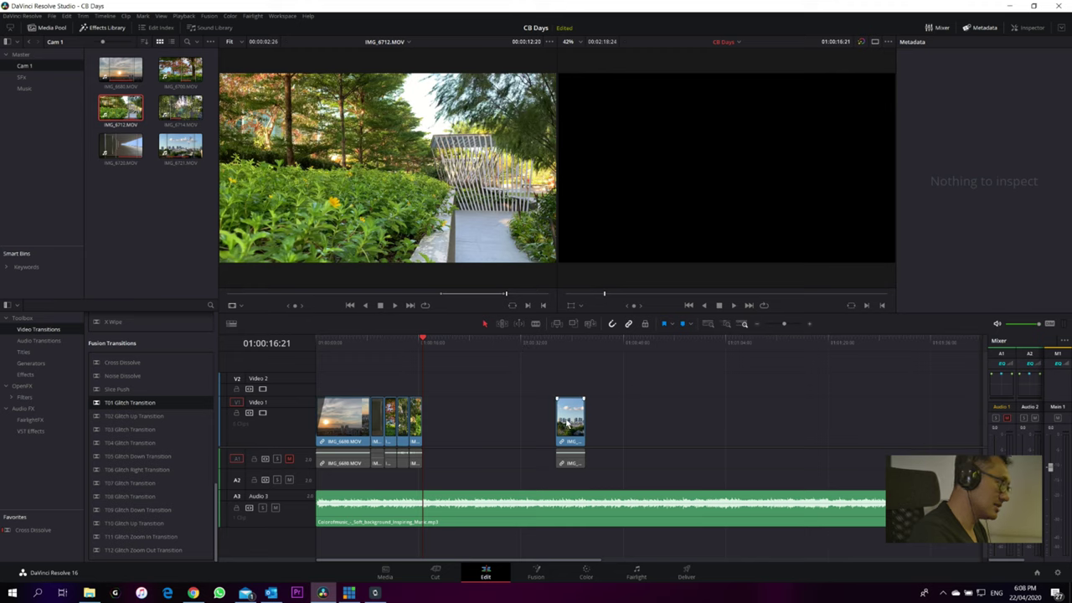
{"action": "left_click_drag", "start_coordinate": [569, 419], "coordinate": [546, 421]}
{"action": "left_click", "coordinate": [497, 366]}
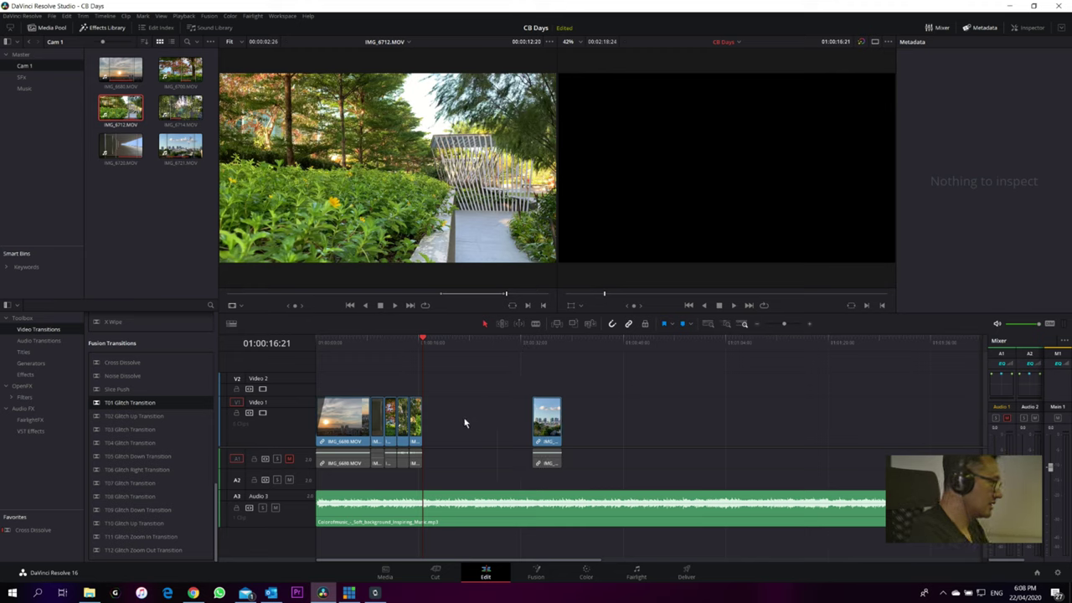
- Delete the empty gap on Video 1 between the IMG_6712.MOV and IMG_6721.MOV clips
{"action": "left_click", "coordinate": [465, 422]}
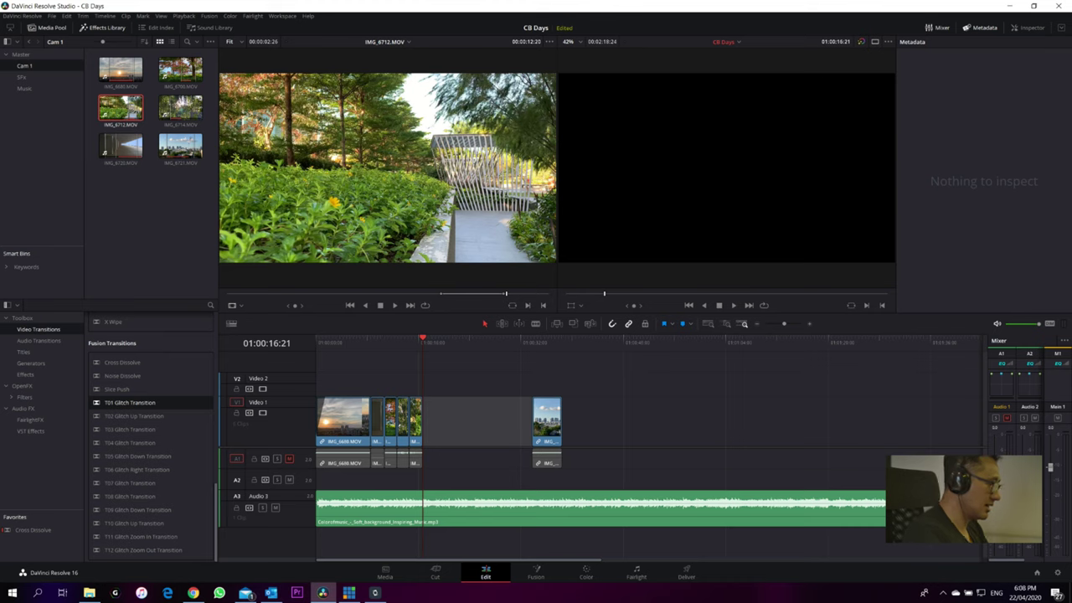
{"action": "key", "text": "Delete"}
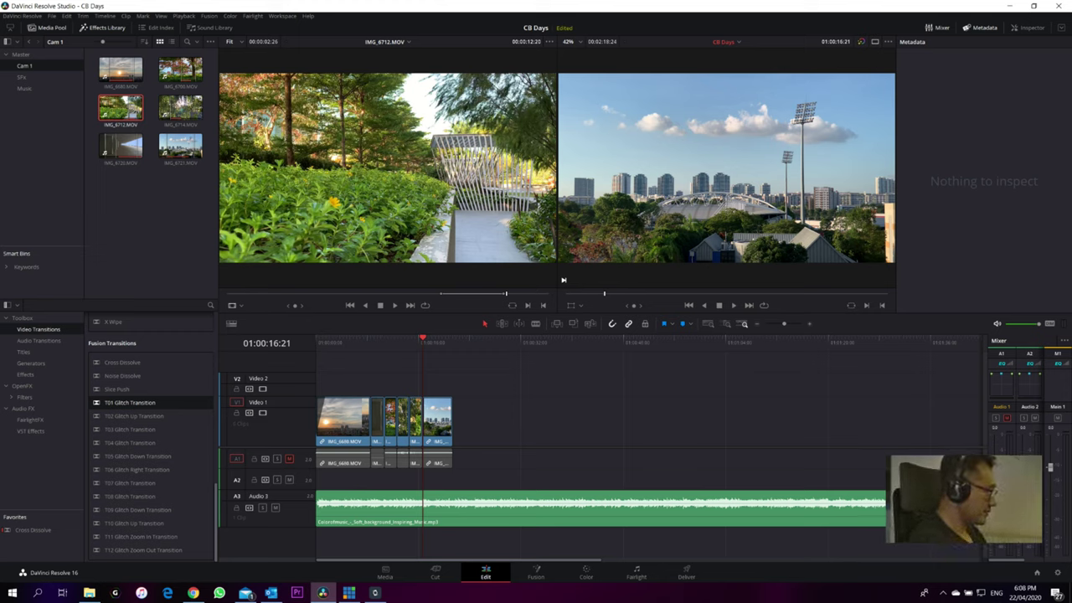
{"action": "key", "text": "/"}
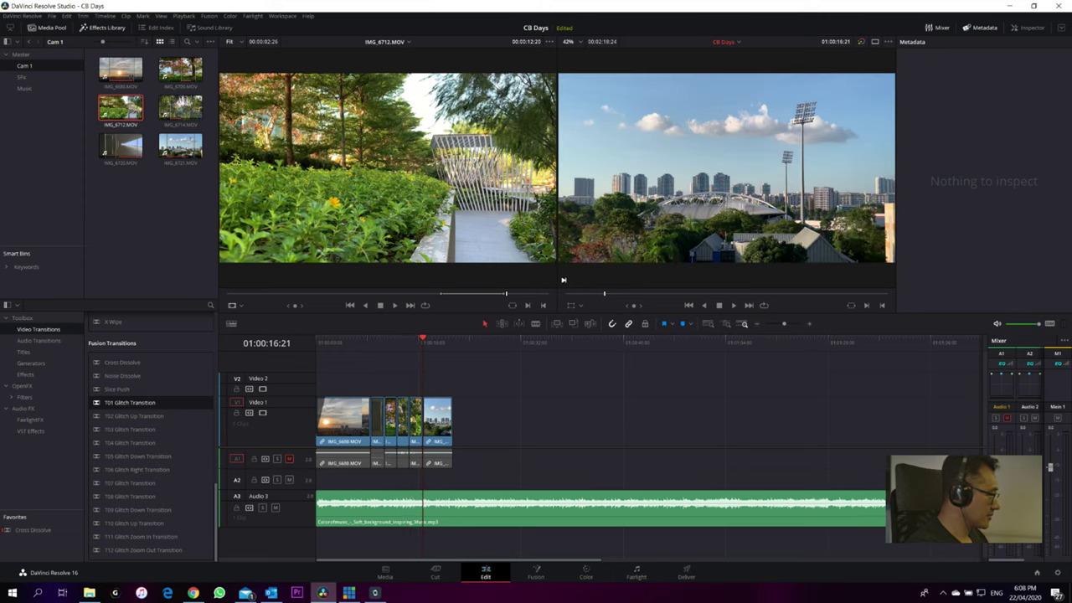
- Step back three frames from the last cut and move the playhead between the starts of the IMG_6712.MOV and IMG_6721.MOV clips
{"action": "key", "text": "Left"}
{"action": "key", "text": "Left"}
{"action": "key", "text": "Left"}
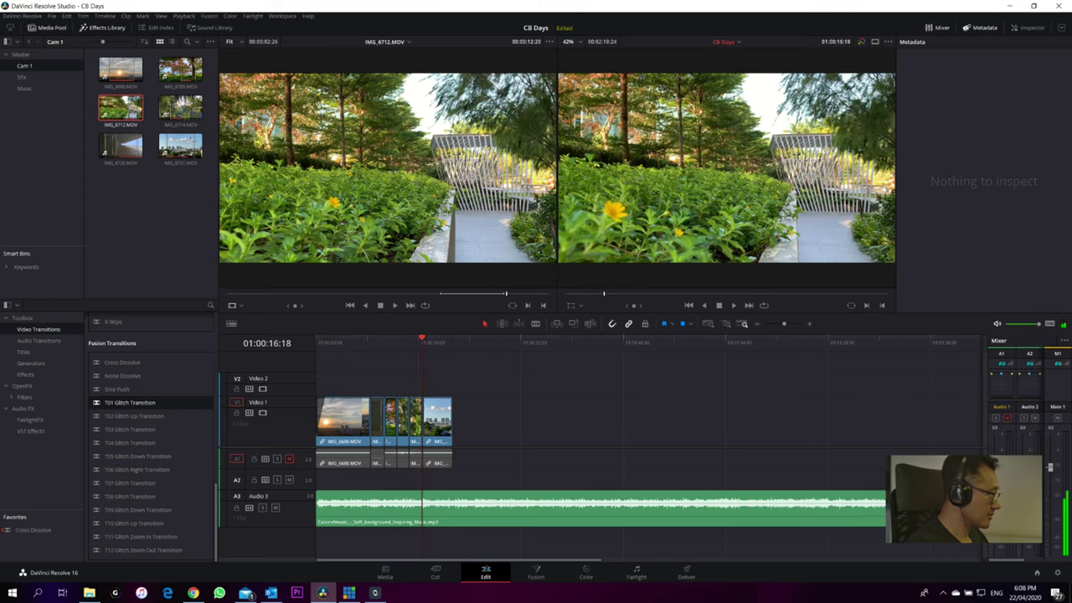
{"action": "left_click", "coordinate": [432, 405]}
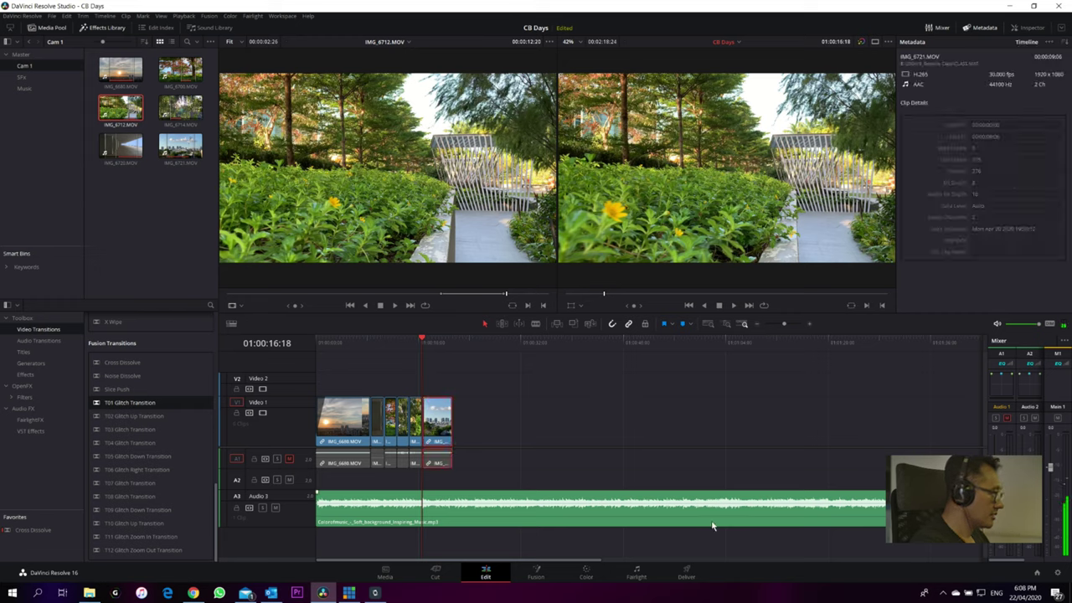
{"action": "key", "text": "Up"}
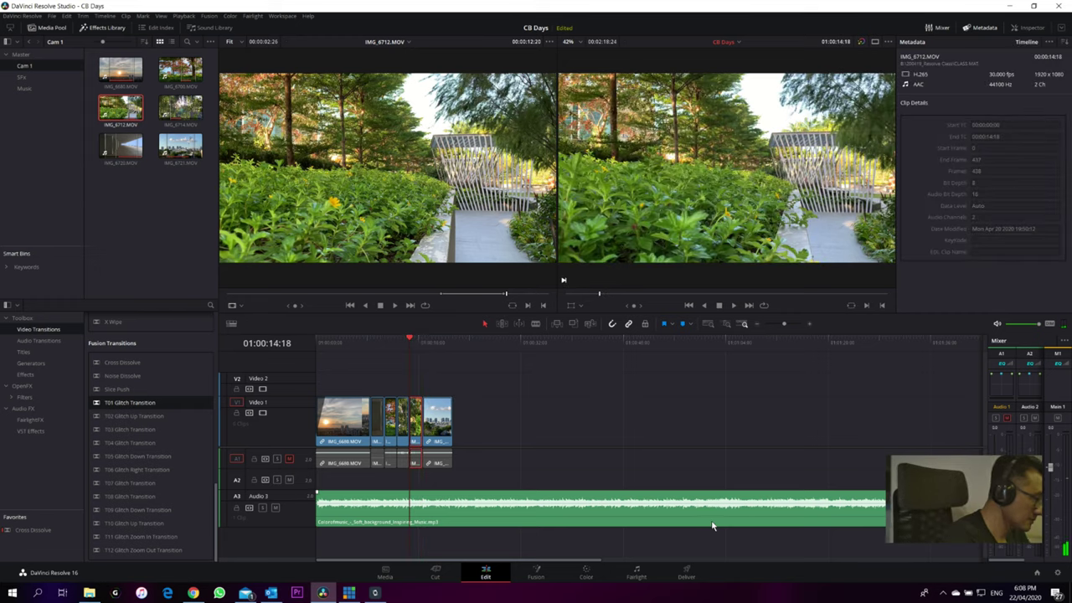
{"action": "key", "text": "Down"}
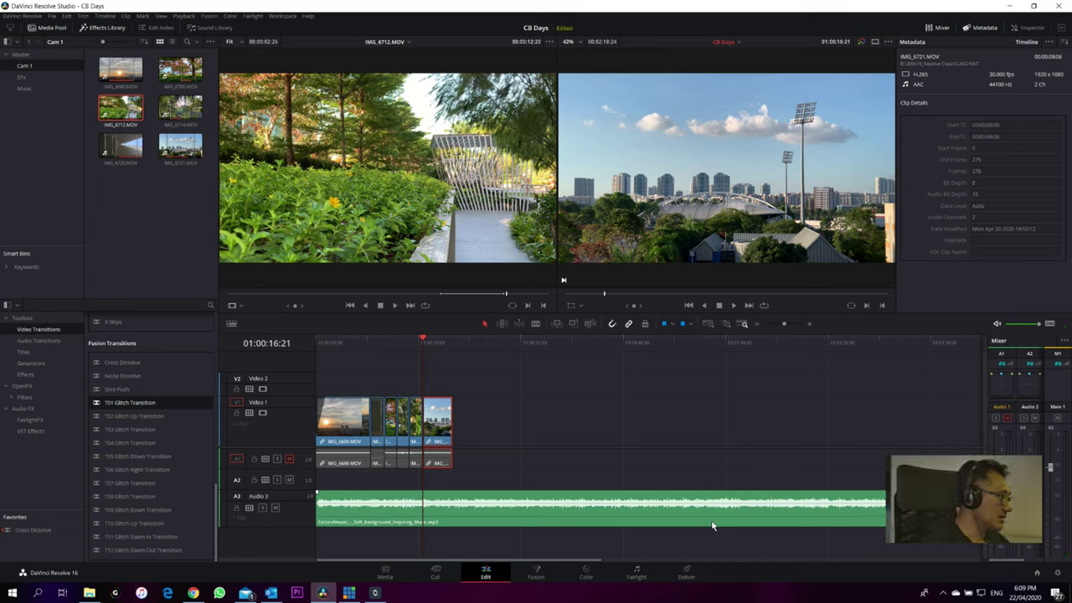
{"action": "left_click", "coordinate": [543, 453]}
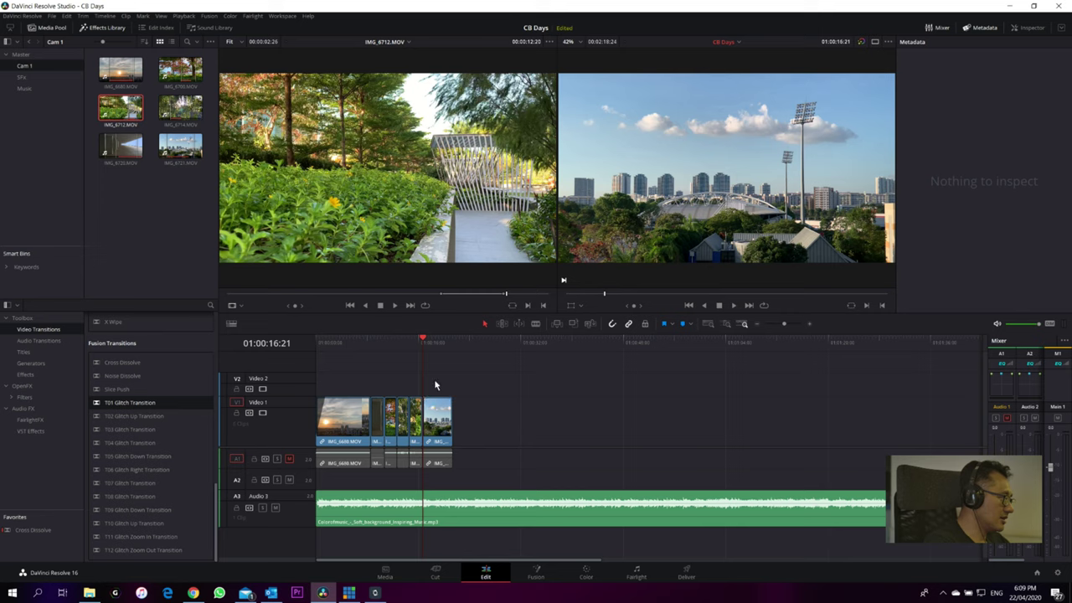
- Move the playhead back through the edit points to the start of IMG_6720.MOV and step frame by frame to 01:00:08:22
{"action": "key", "text": "Up"}
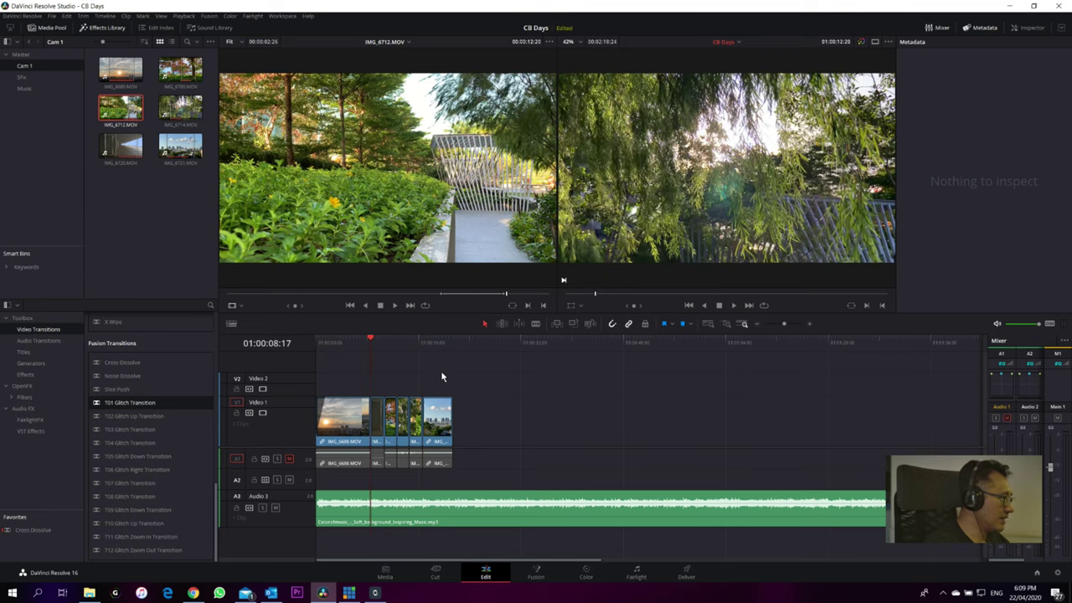
{"action": "key", "text": "Down"}
{"action": "key", "text": "Up"}
{"action": "key", "text": "Up"}
{"action": "key", "text": "Up"}
{"action": "key", "text": "Up"}
{"action": "key", "text": "Right"}
{"action": "key", "text": "Right"}
{"action": "key", "text": "Right"}
{"action": "key", "text": "Right"}
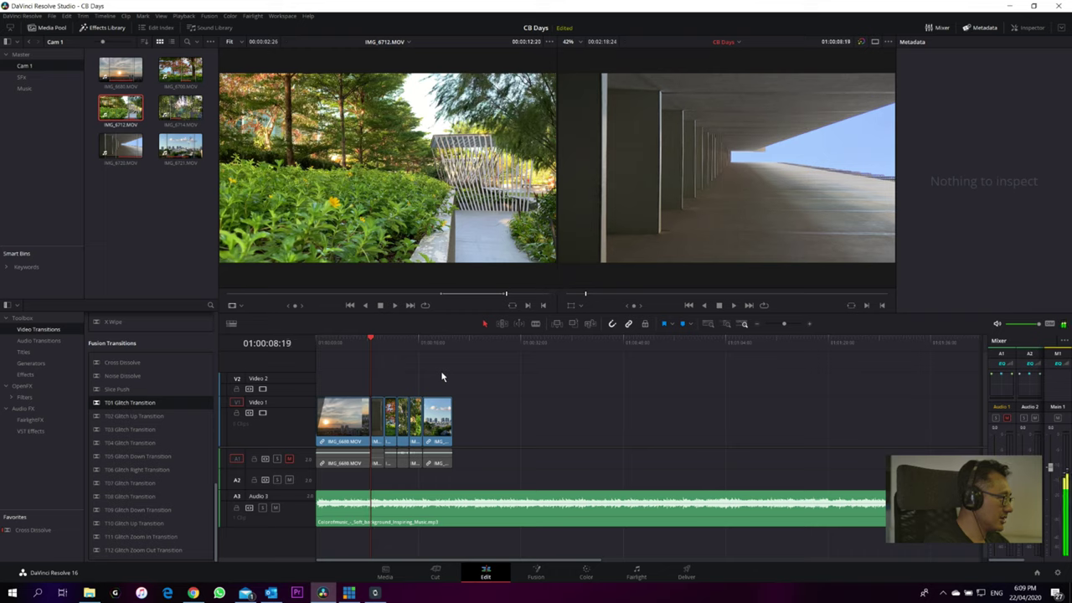
{"action": "key", "text": "Right"}
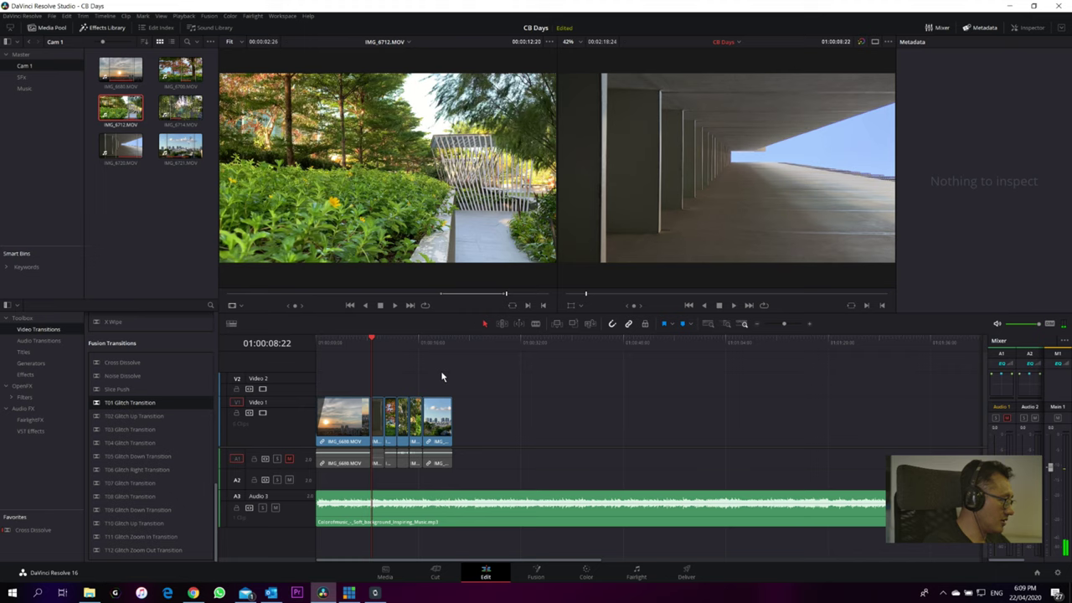
- Review playback of the edited sequence from its beginning and select the music clip on Audio 3
{"action": "key", "text": "space"}
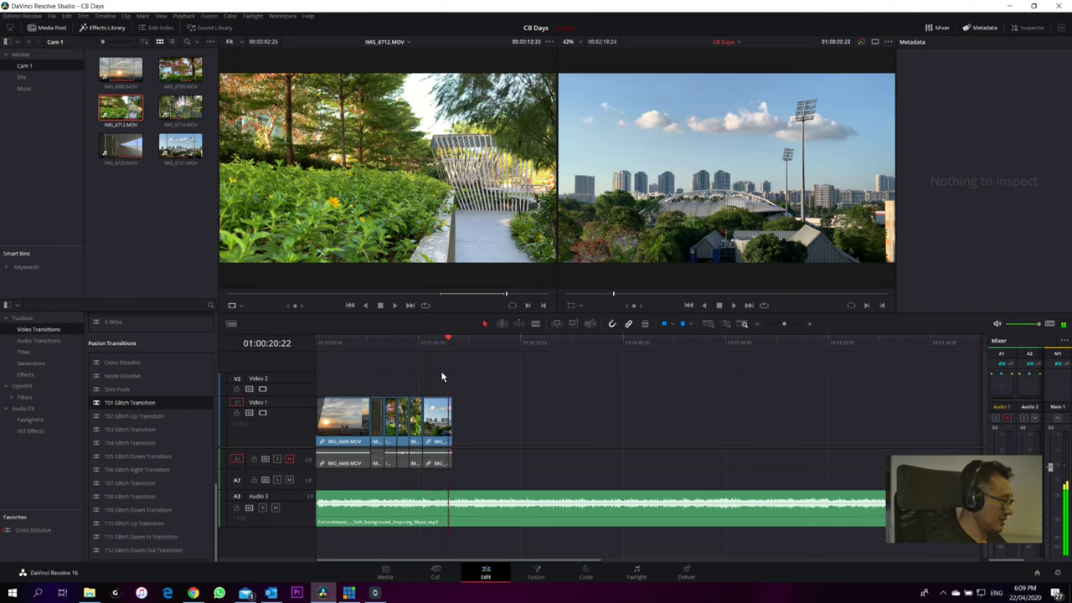
{"action": "left_click_drag", "start_coordinate": [419, 342], "coordinate": [305, 354]}
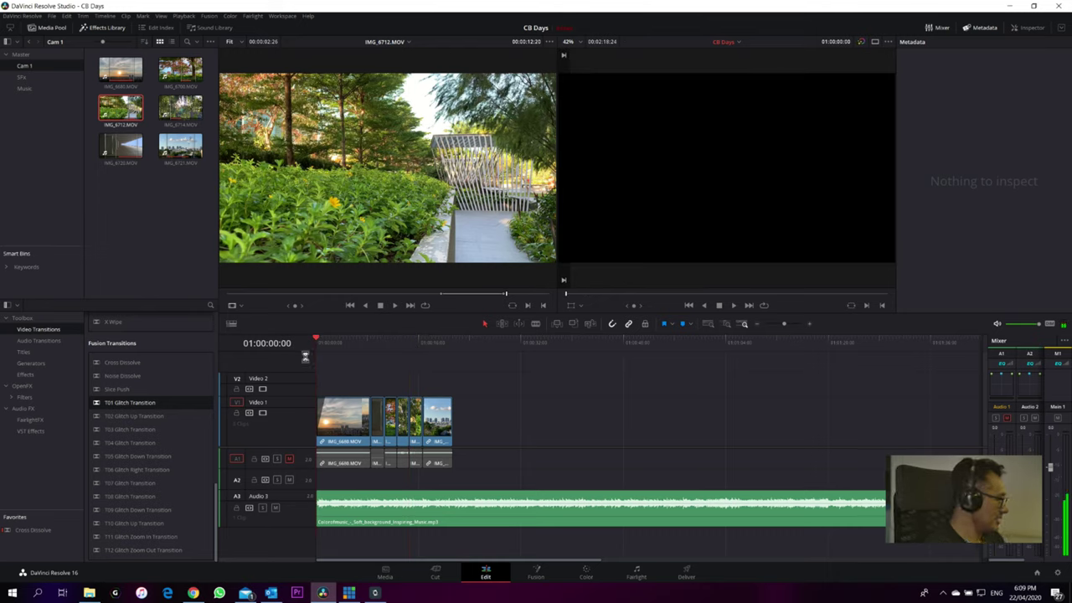
{"action": "key", "text": "space"}
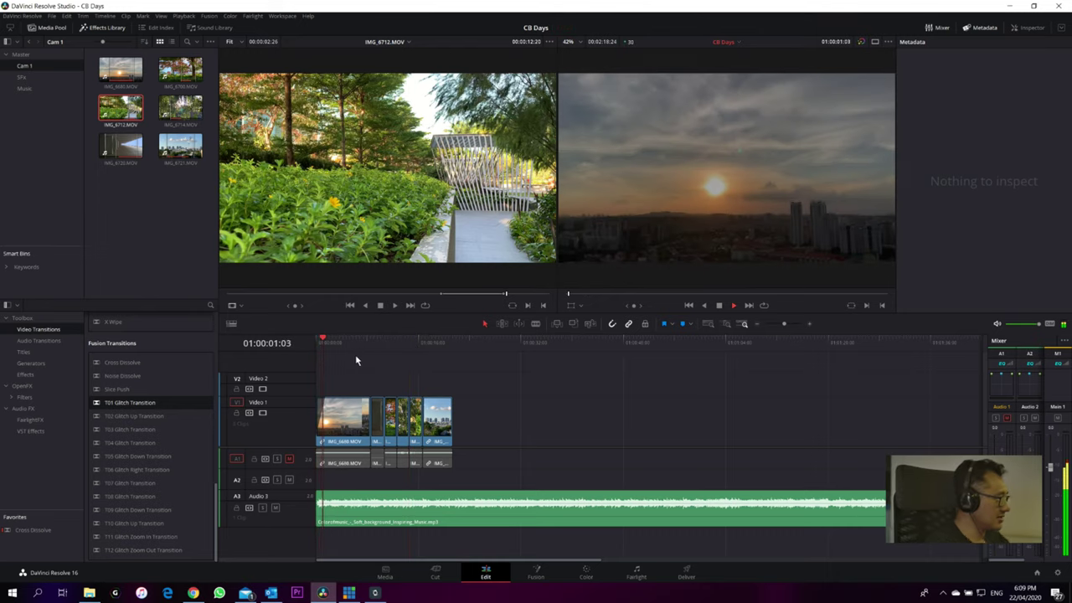
{"action": "left_click", "coordinate": [359, 342]}
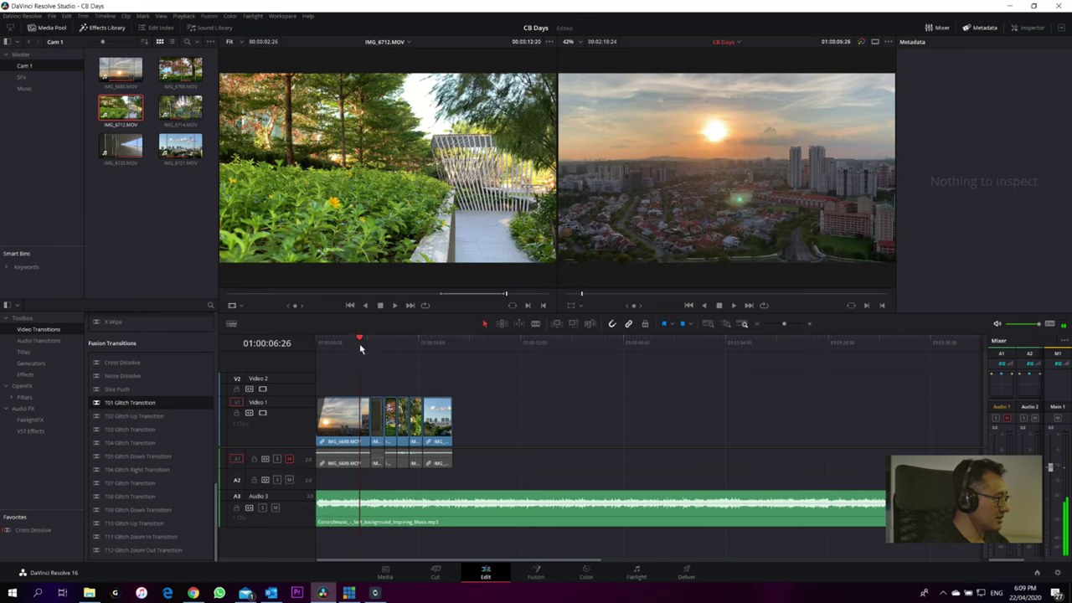
{"action": "left_click", "coordinate": [410, 508]}
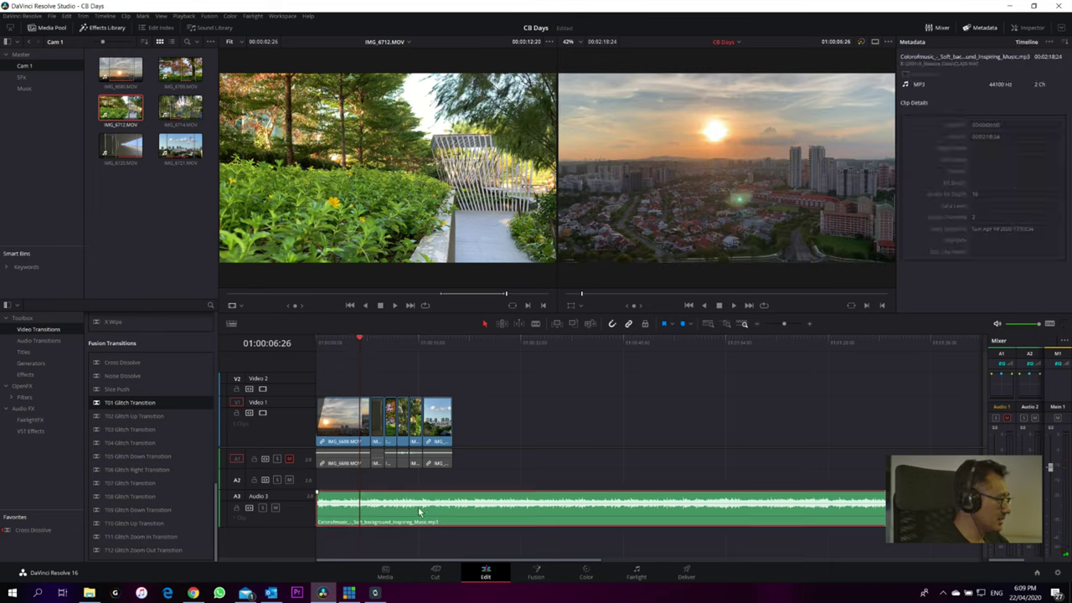
- Adjust the Audio 3 music clip's volume, trying -6 and -18 before settling on -12
{"action": "double_click", "coordinate": [722, 522]}
{"action": "left_click", "coordinate": [1026, 27]}
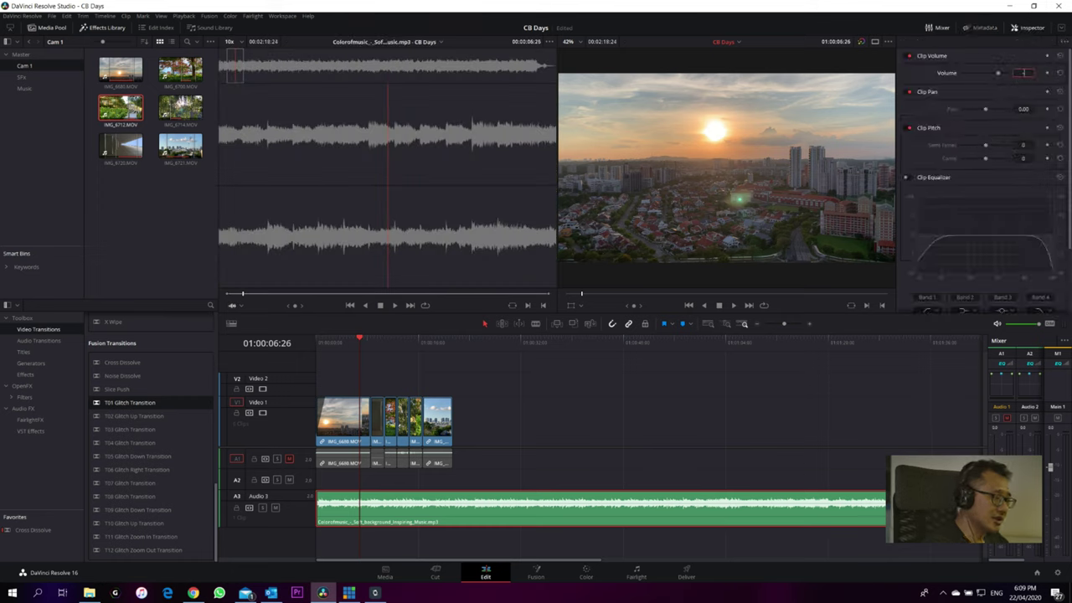
{"action": "type", "text": "-6"}
{"action": "key", "text": "Return"}
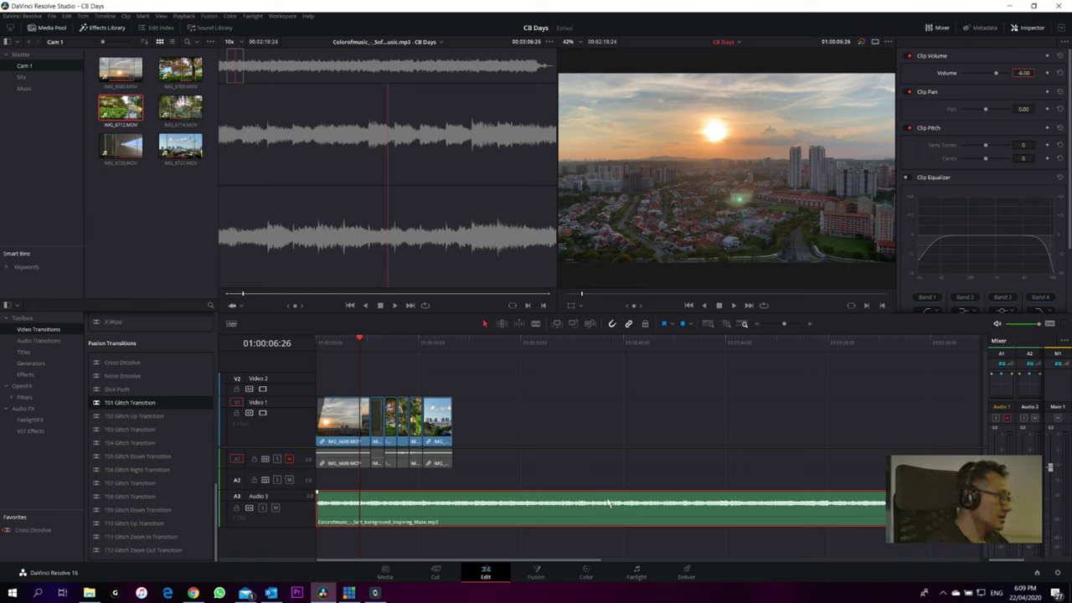
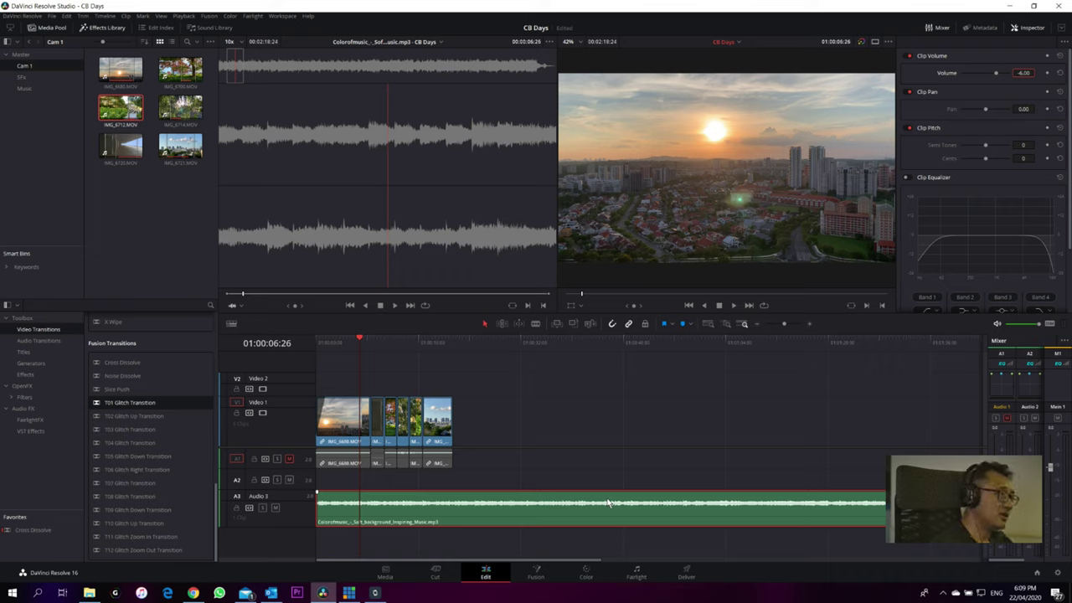
{"action": "key", "text": "Return"}
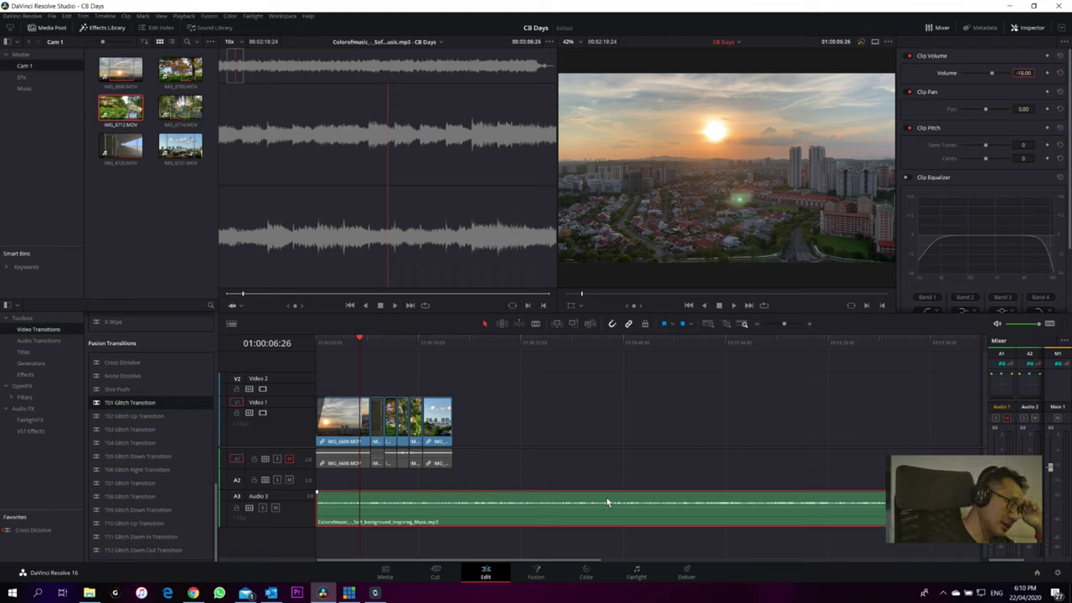
{"action": "key", "text": "Return"}
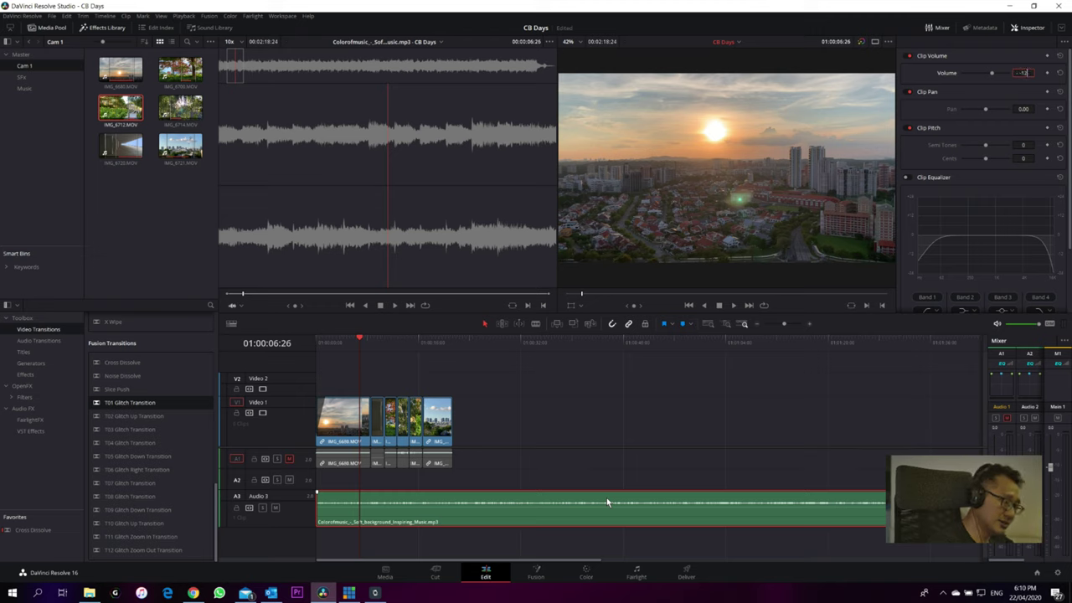
- Add a fade-out of about 02:13 to the end of IMG_6721.MOV on Video 1 and play it back
{"action": "key", "text": "space"}
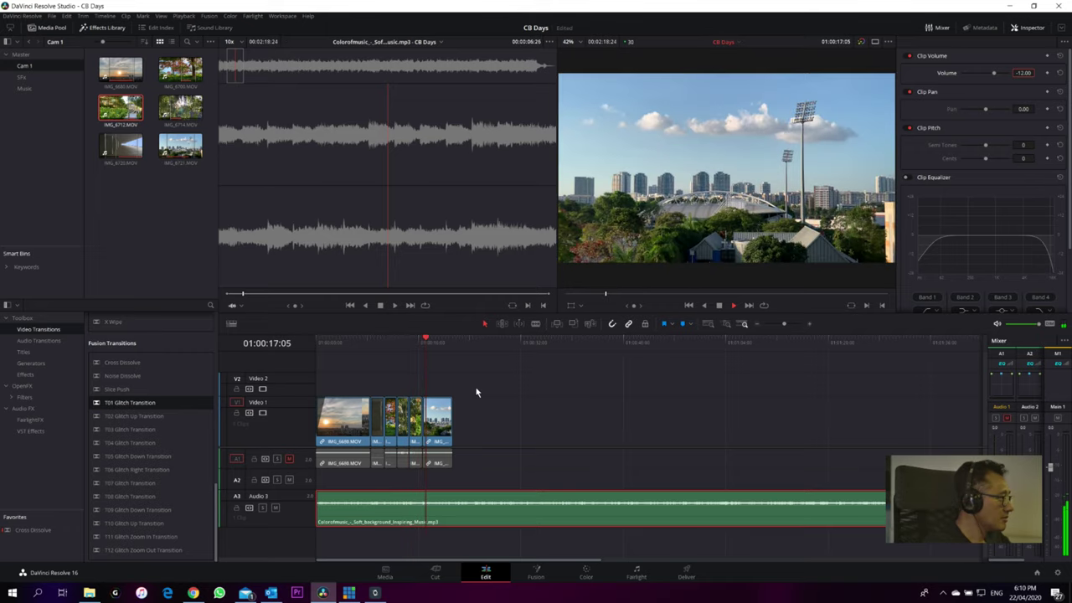
{"action": "key", "text": "space"}
{"action": "left_click", "coordinate": [452, 404]}
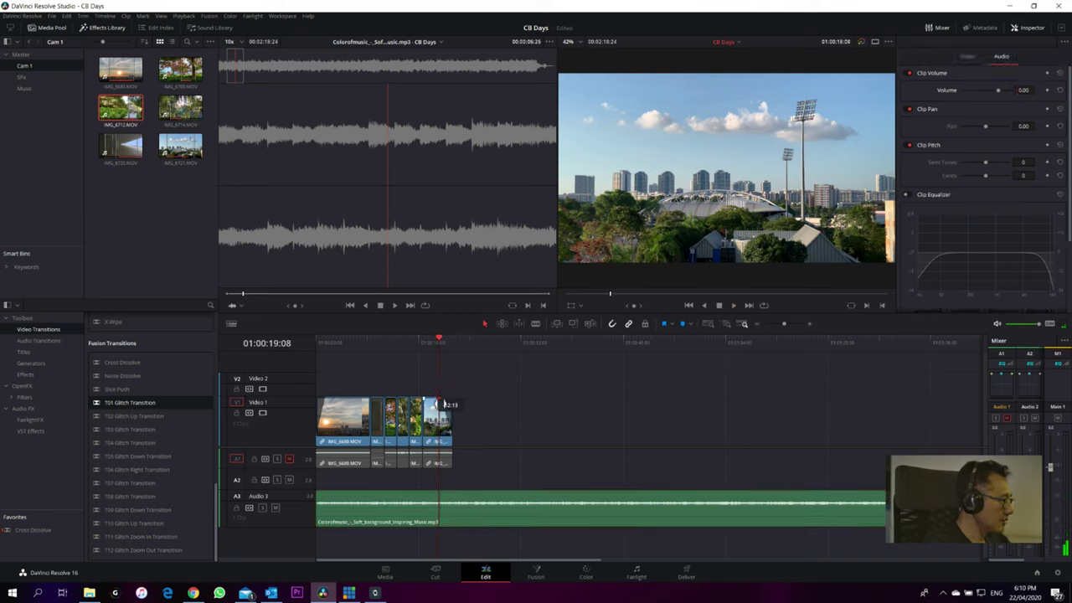
{"action": "key", "text": "space"}
{"action": "key", "text": "space"}
{"action": "left_click", "coordinate": [383, 338]}
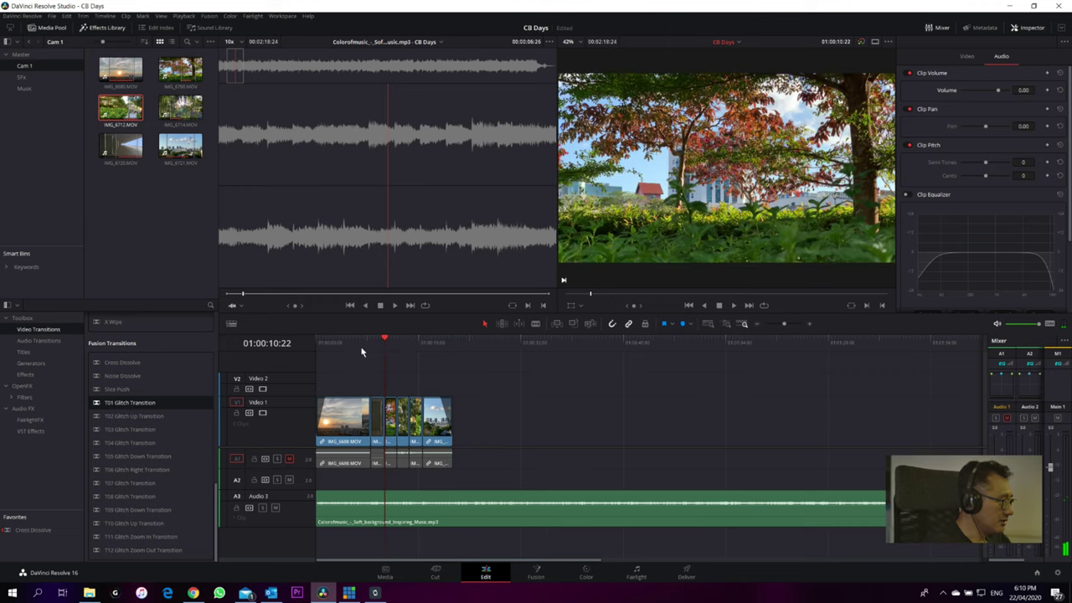
- Increase the height of the Audio 3 track so the music waveform is larger
{"action": "scroll", "coordinate": [492, 509], "scroll_direction": "down", "scroll_amount": 3}
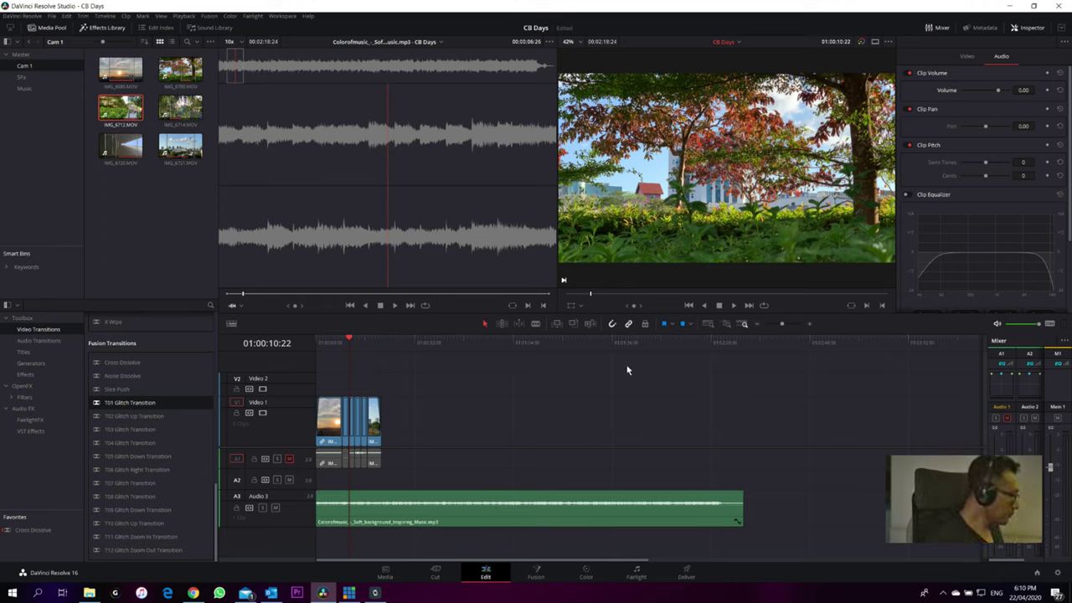
{"action": "left_click_drag", "start_coordinate": [306, 533], "coordinate": [308, 541]}
{"action": "scroll", "coordinate": [754, 502], "scroll_direction": "up", "scroll_amount": 2}
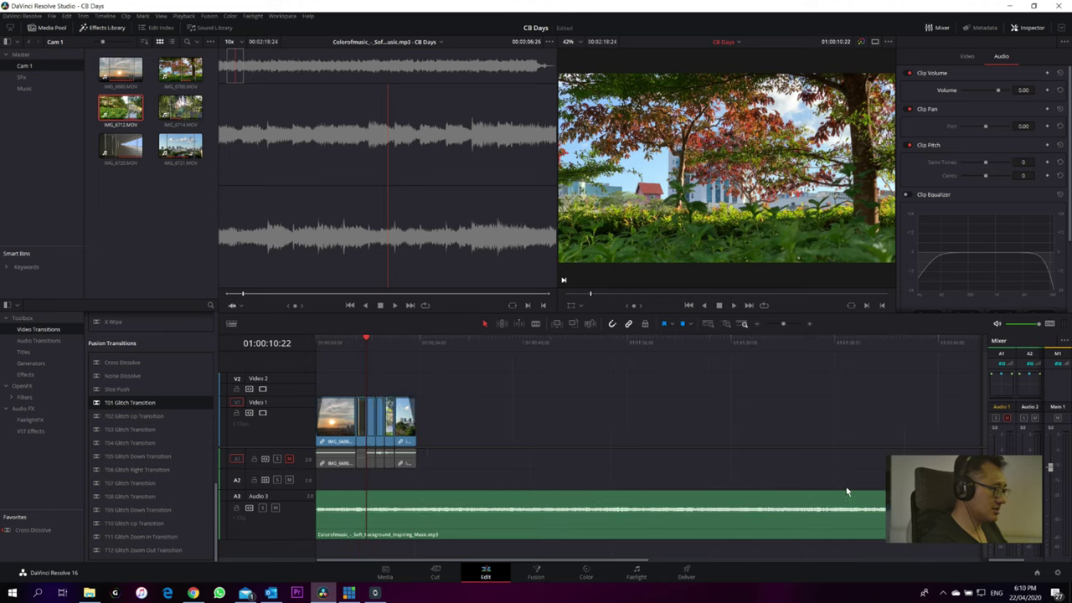
- Audition the closing part of the music on Audio 3 and set its clip volume to -9
{"action": "left_click", "coordinate": [866, 376]}
{"action": "key", "text": "space"}
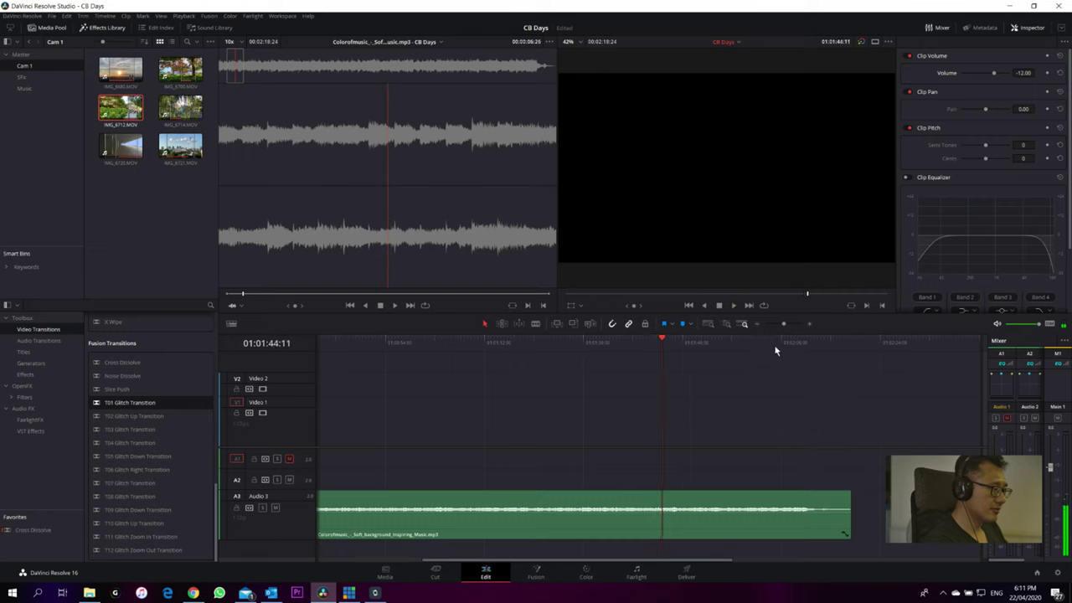
{"action": "left_click", "coordinate": [776, 351]}
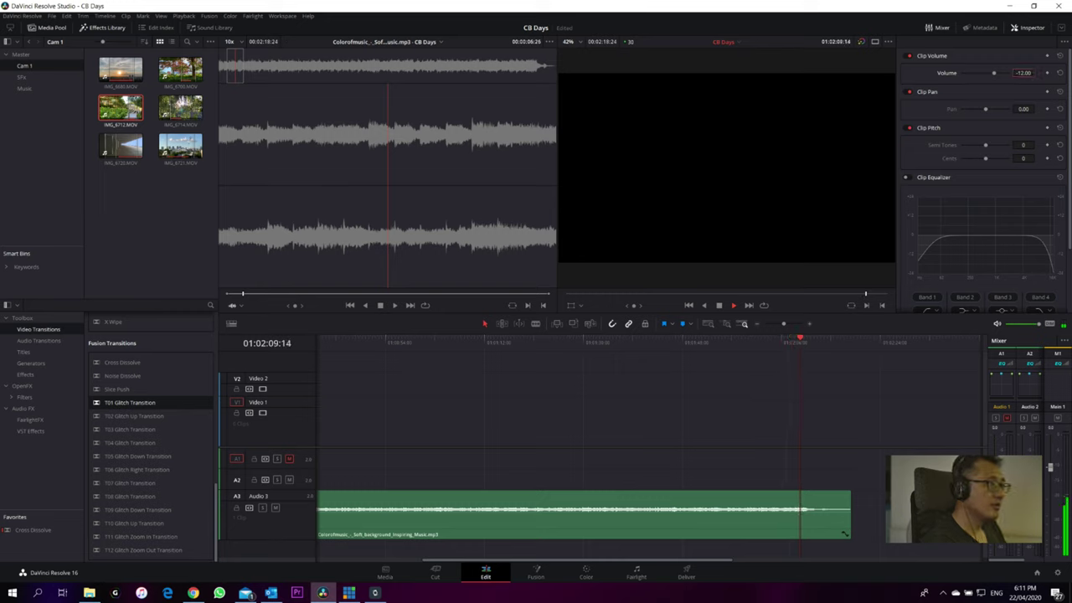
{"action": "key", "text": "Return"}
- Play up to 01:02:06:15 near the music's end and split the Audio 3 clip there
{"action": "left_click", "coordinate": [736, 345]}
{"action": "key", "text": "space"}
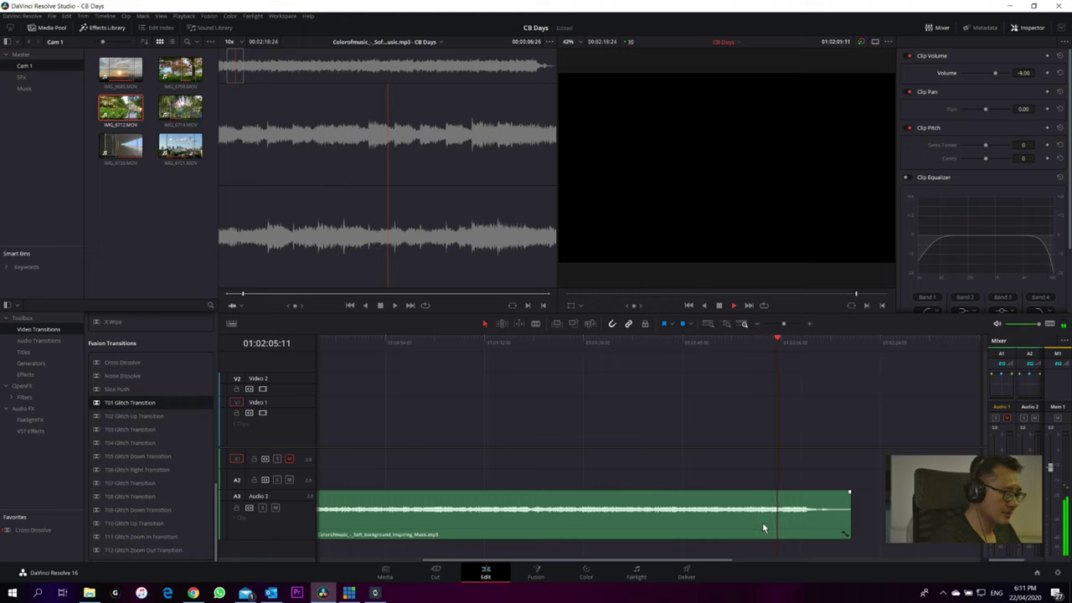
{"action": "key", "text": "space"}
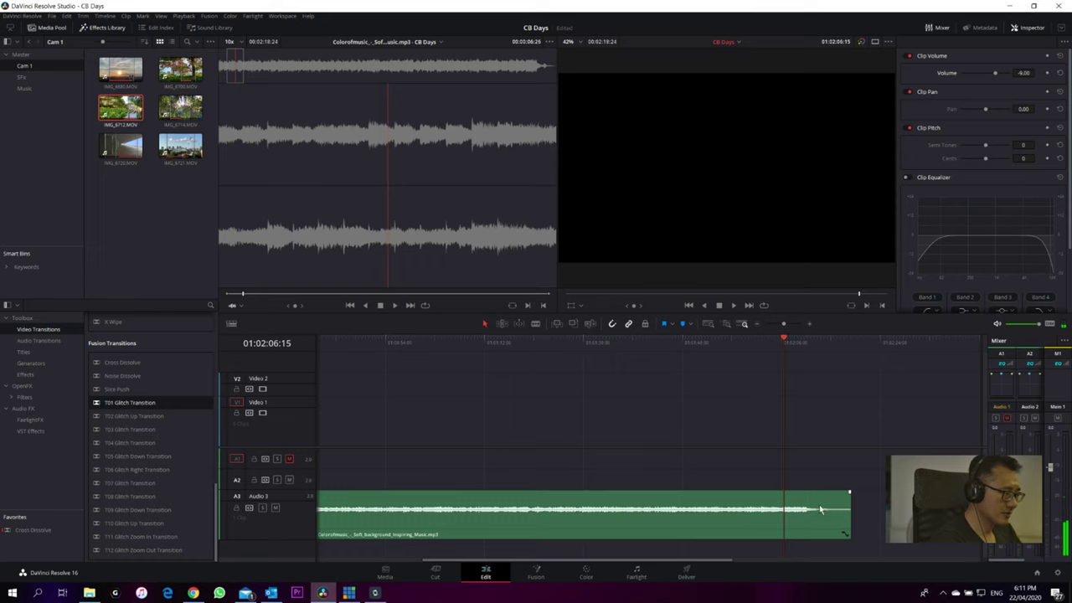
{"action": "left_click", "coordinate": [785, 530]}
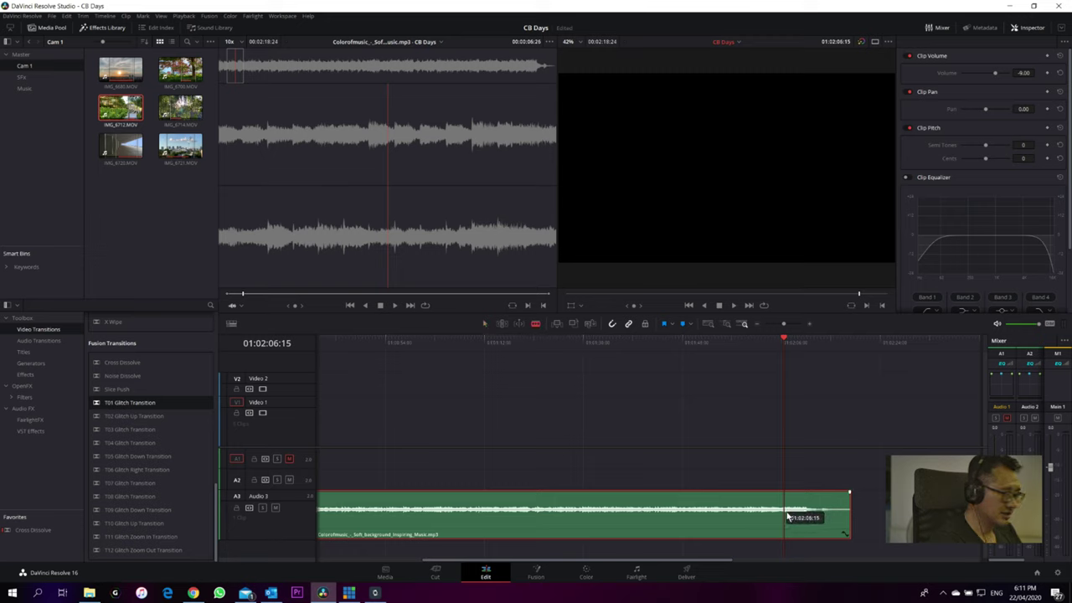
{"action": "key", "text": "ctrl+b"}
{"action": "key", "text": "a"}
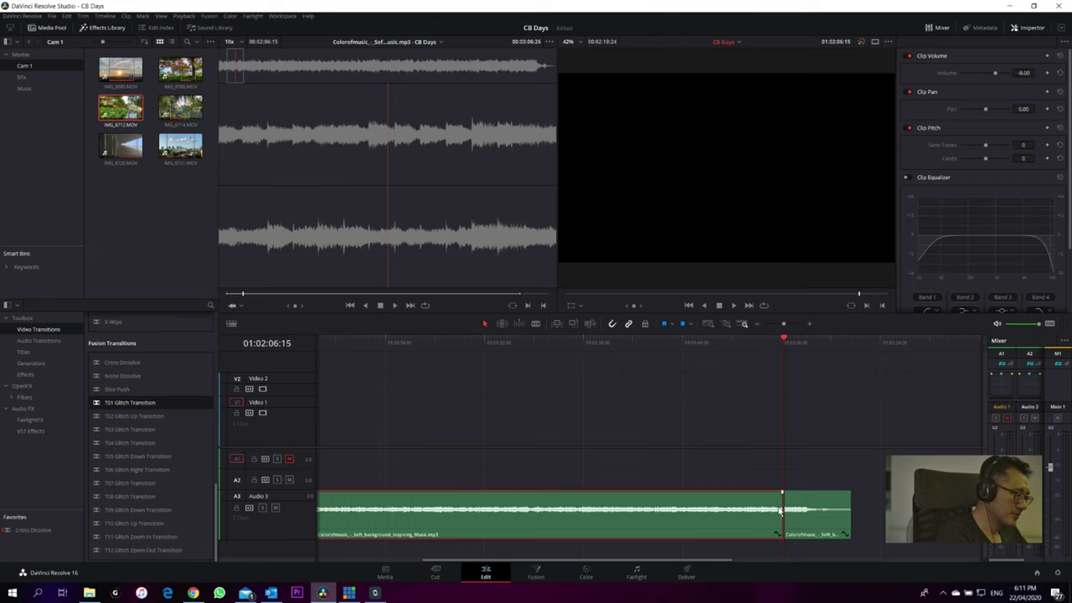
- Shorten the first music section to end at 01:00:16:21, keep the ending section butted against it, and play the join
{"action": "scroll", "coordinate": [708, 509], "scroll_direction": "down", "scroll_amount": 3}
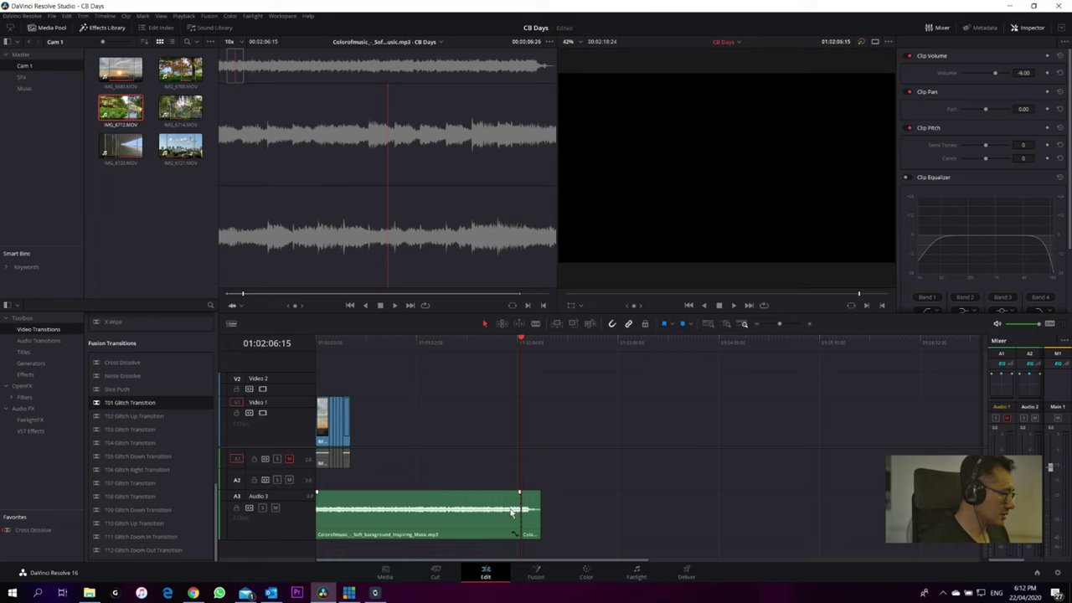
{"action": "left_click_drag", "start_coordinate": [518, 508], "coordinate": [377, 516]}
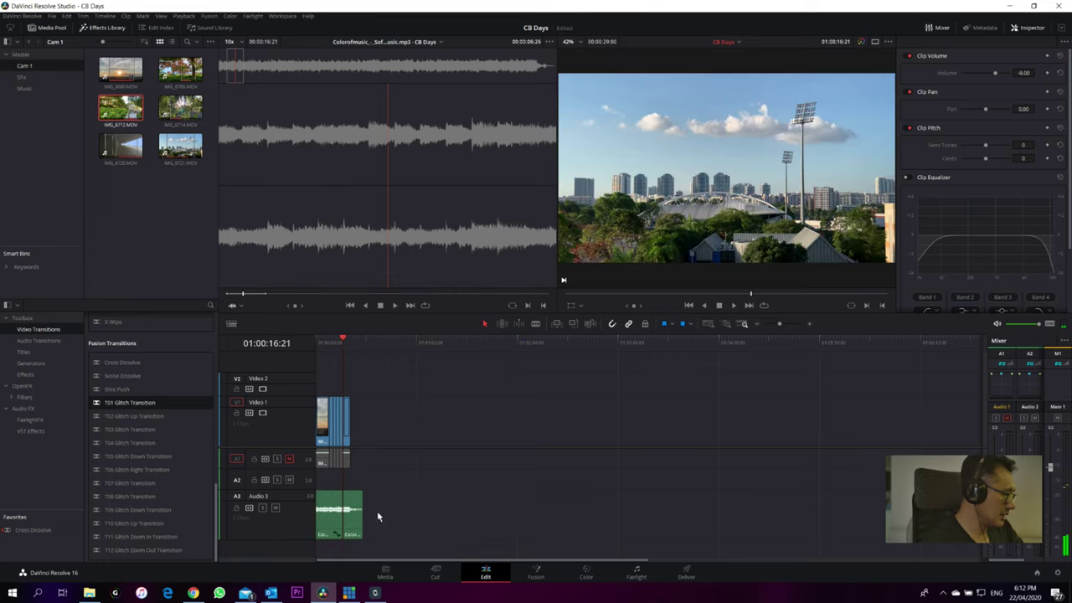
{"action": "key", "text": "shift+z"}
{"action": "key", "text": "shift+z"}
{"action": "key", "text": "slash"}
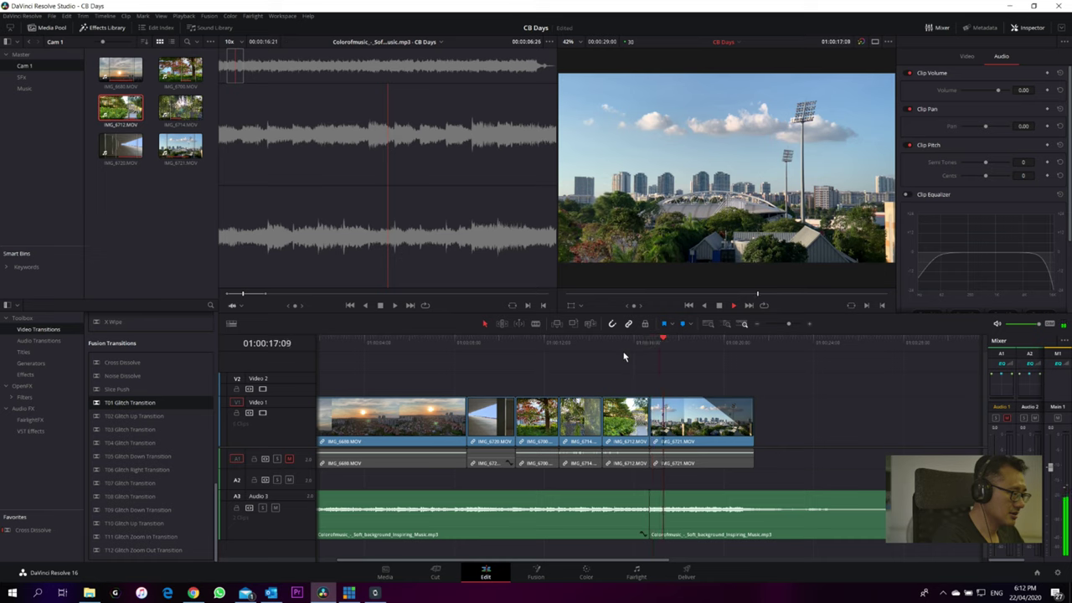
{"action": "key", "text": "space"}
{"action": "key", "text": "space"}
- Apply a Cross Fade 0 dB audio transition at the join between the two music sections on Audio 3
{"action": "left_click", "coordinate": [61, 345]}
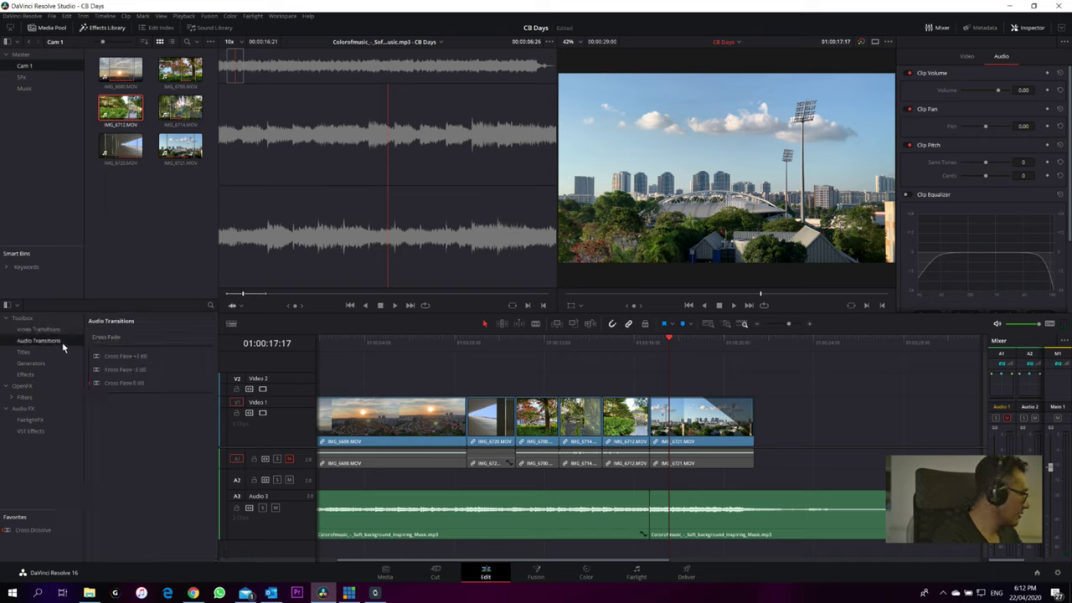
{"action": "left_click", "coordinate": [146, 383]}
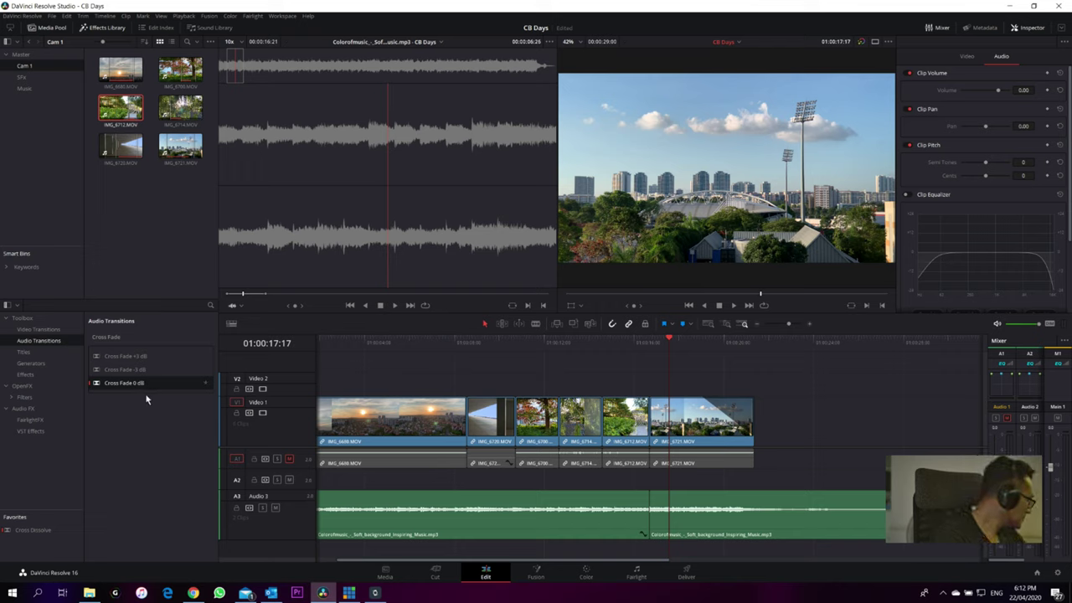
{"action": "left_click_drag", "start_coordinate": [130, 387], "coordinate": [649, 508]}
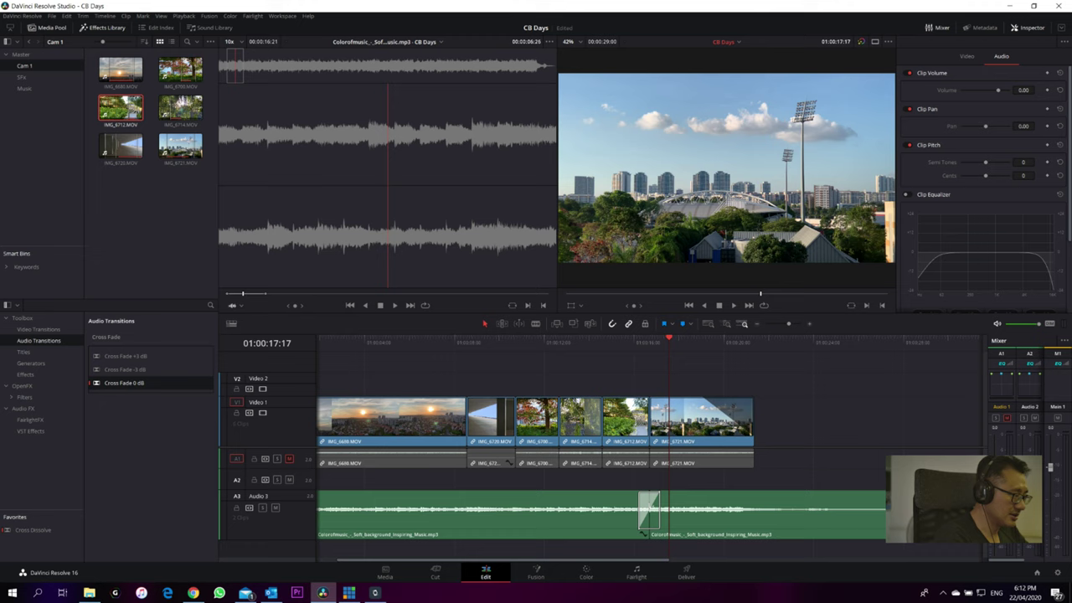
- Trim the end of the ending music section so the timeline lasts 25:10, and play the cross-faded join
{"action": "left_click", "coordinate": [630, 342]}
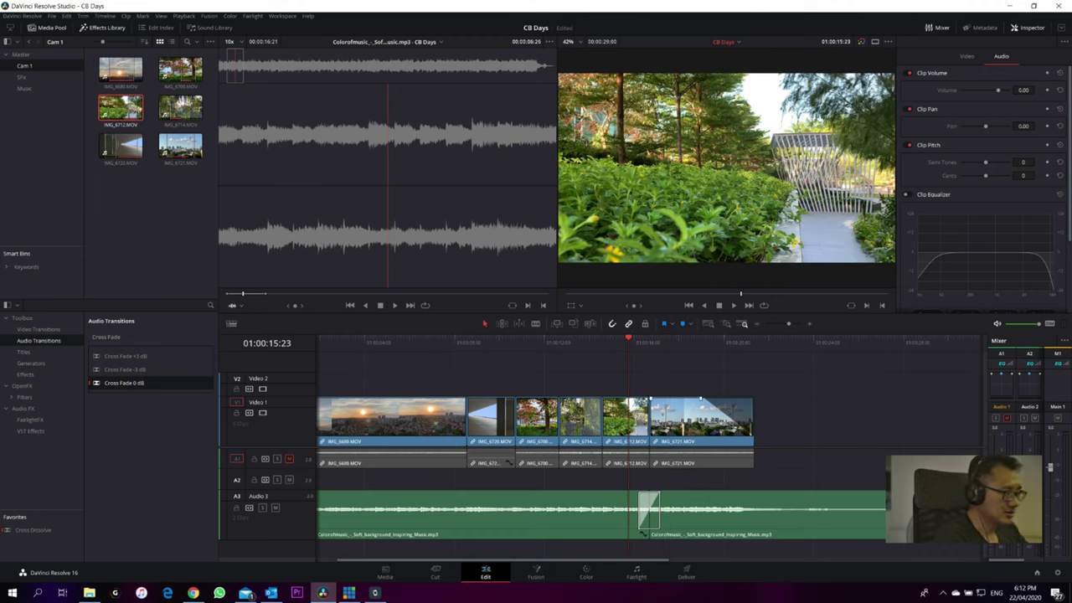
{"action": "left_click_drag", "start_coordinate": [925, 515], "coordinate": [843, 515]}
{"action": "key", "text": "space"}
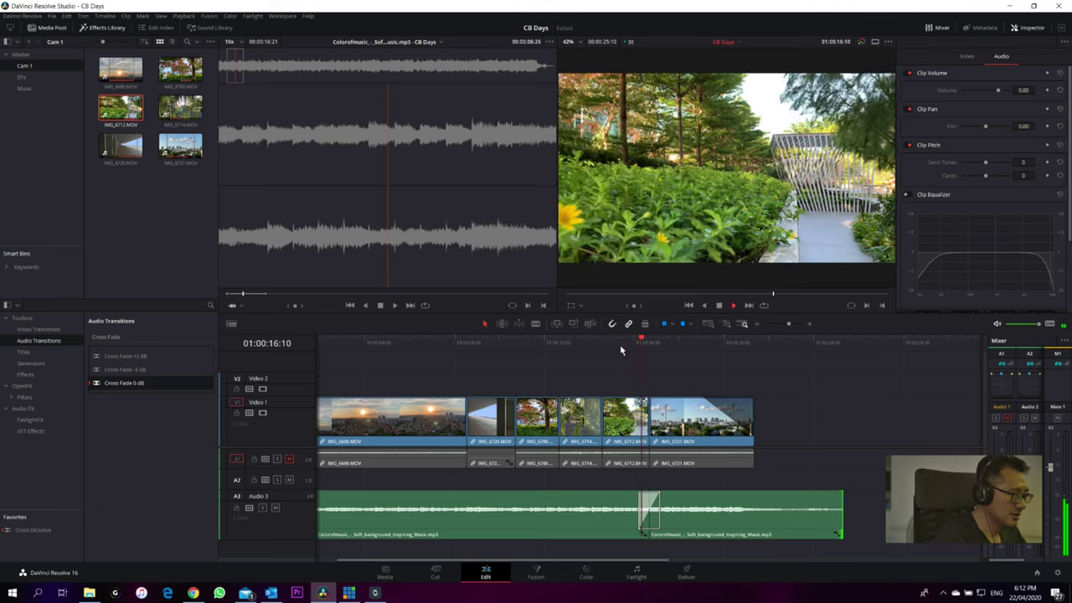
{"action": "left_click", "coordinate": [620, 345]}
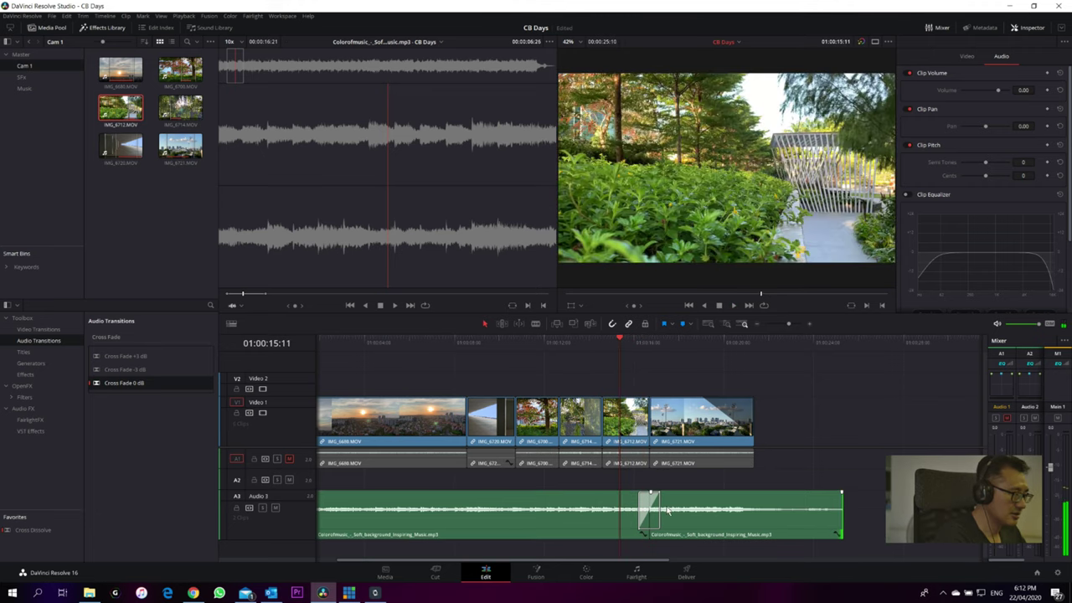
- Lengthen the music cross fade to about 2.9 seconds and play through it
{"action": "mouse_move", "coordinate": [662, 506]}
{"action": "left_mouse_down"}
{"action": "mouse_move", "coordinate": [690, 500]}
{"action": "mouse_move", "coordinate": [680, 503]}
{"action": "left_mouse_up"}
{"action": "left_click", "coordinate": [600, 350]}
{"action": "key", "text": "space"}
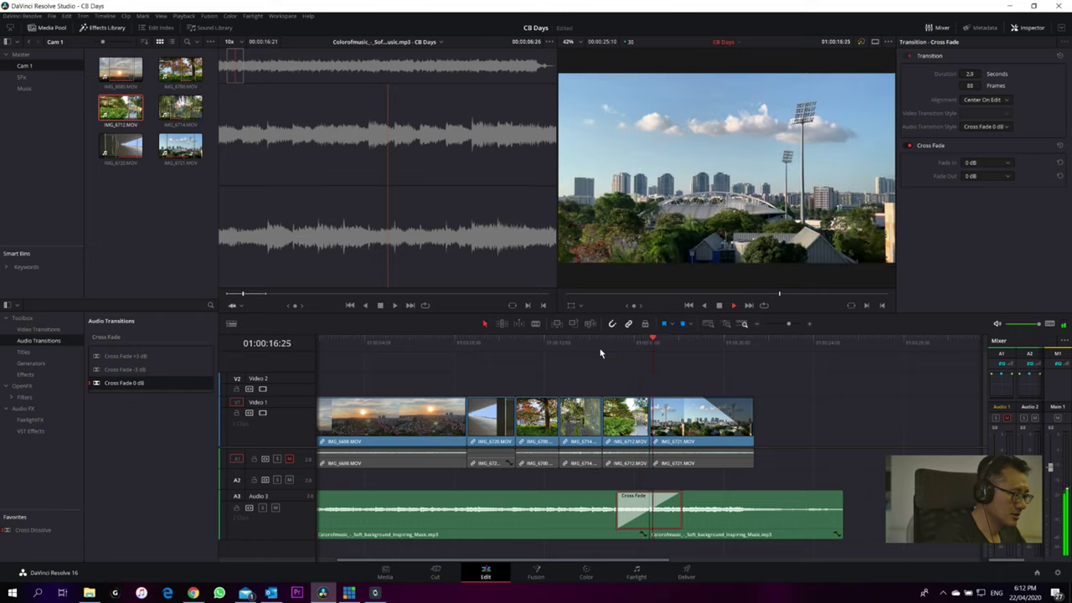
{"action": "left_click", "coordinate": [616, 342]}
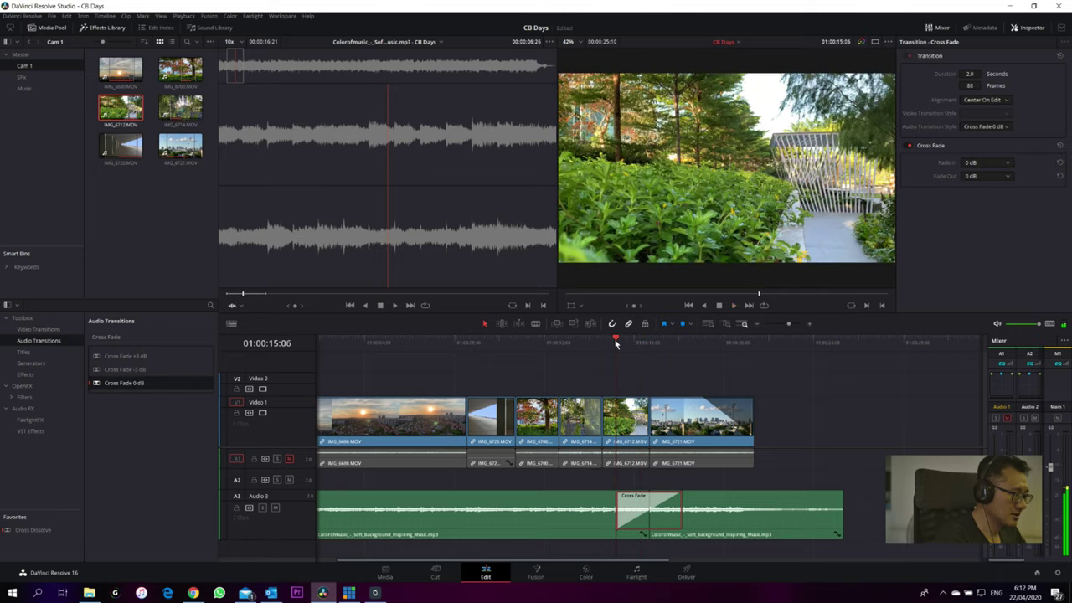
{"action": "key", "text": "space"}
- Extend the music cross fade to 5 seconds, centred on the edit, and play through it
{"action": "scroll", "coordinate": [721, 519], "scroll_direction": "up", "scroll_amount": 1}
{"action": "left_click_drag", "start_coordinate": [670, 510], "coordinate": [741, 512]}
{"action": "left_click", "coordinate": [472, 352]}
{"action": "key", "text": "space"}
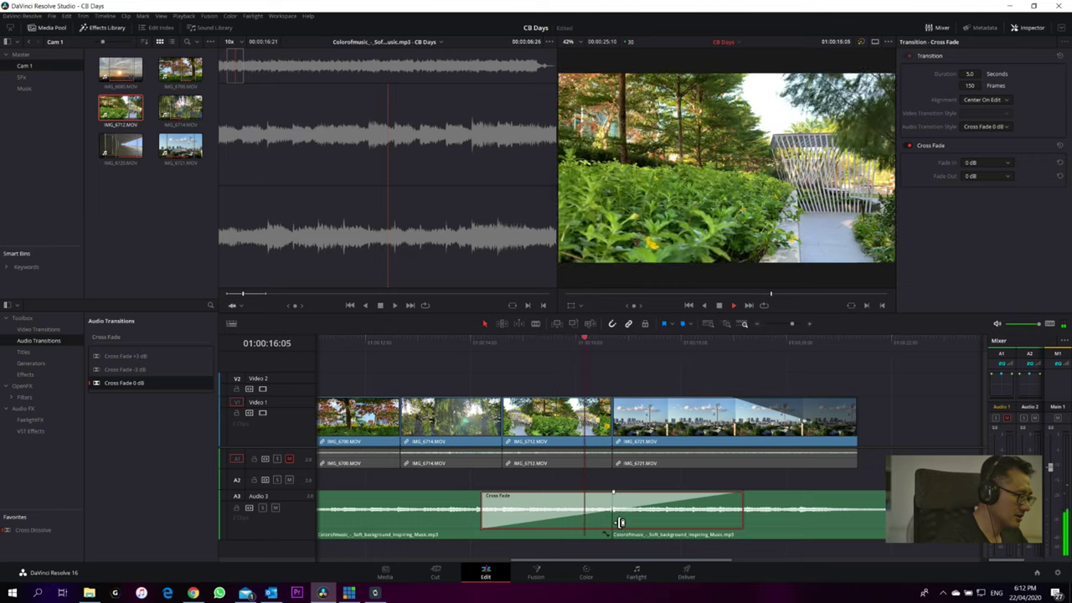
{"action": "key", "text": "space"}
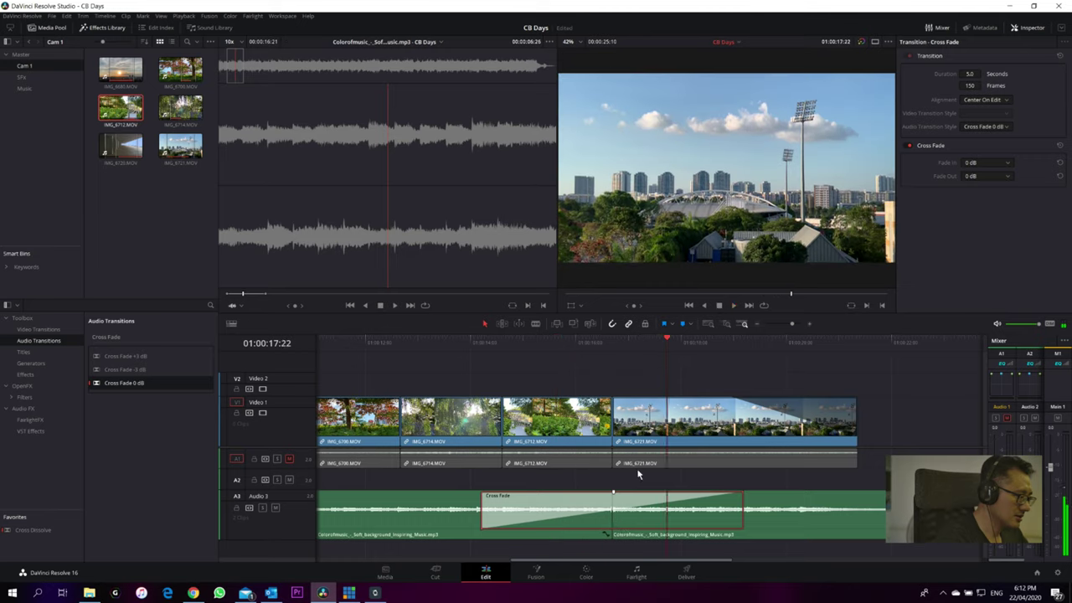
- Select the ending music section and replay the cross-faded join through to 01:00:21:29
{"action": "left_click", "coordinate": [612, 347]}
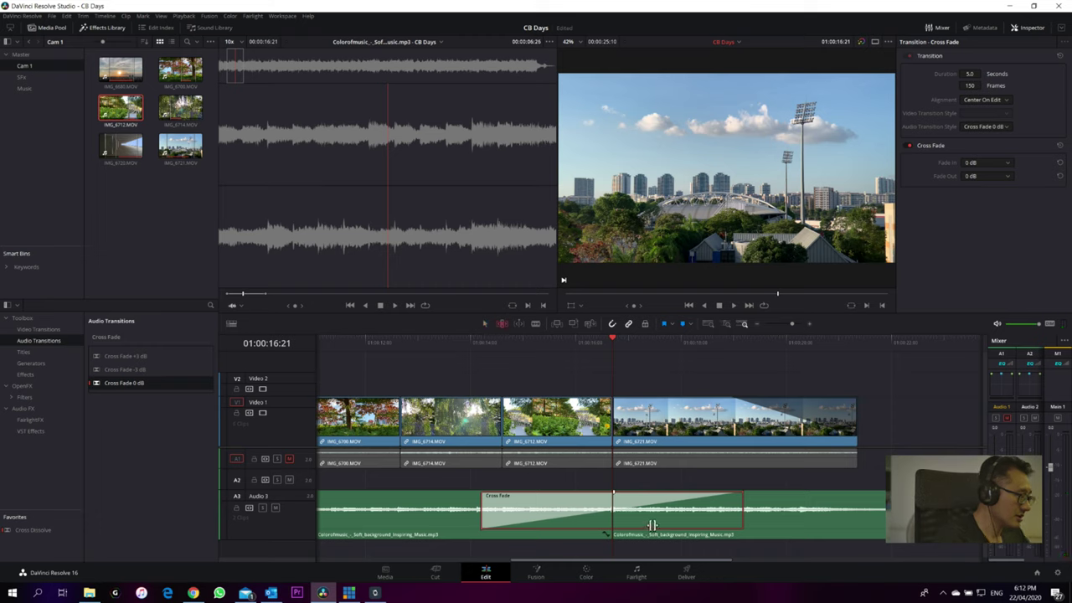
{"action": "left_click", "coordinate": [764, 513]}
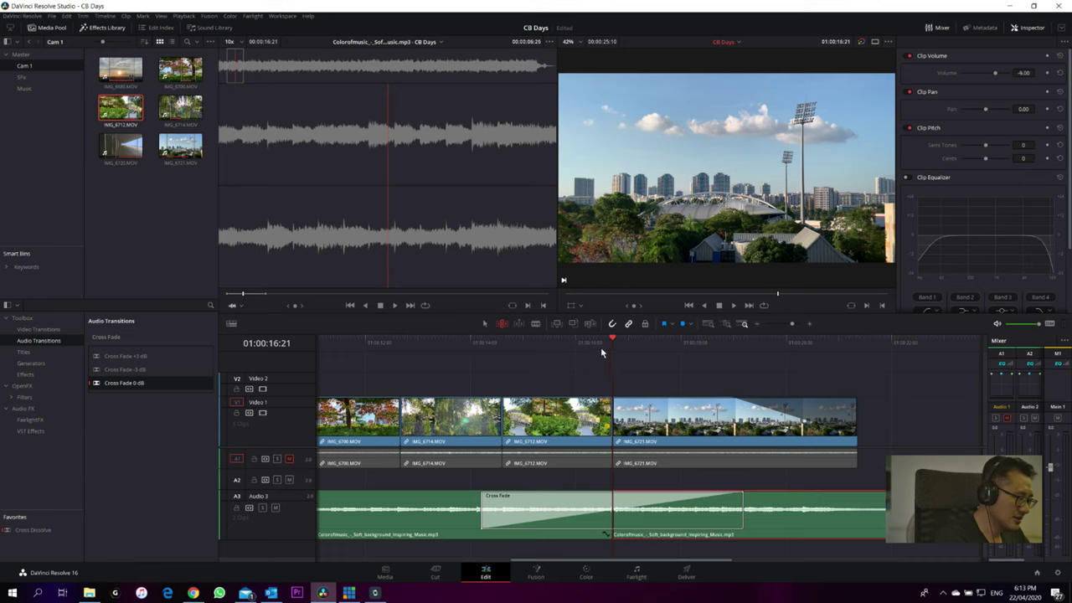
{"action": "key", "text": "space"}
{"action": "key", "text": "space"}
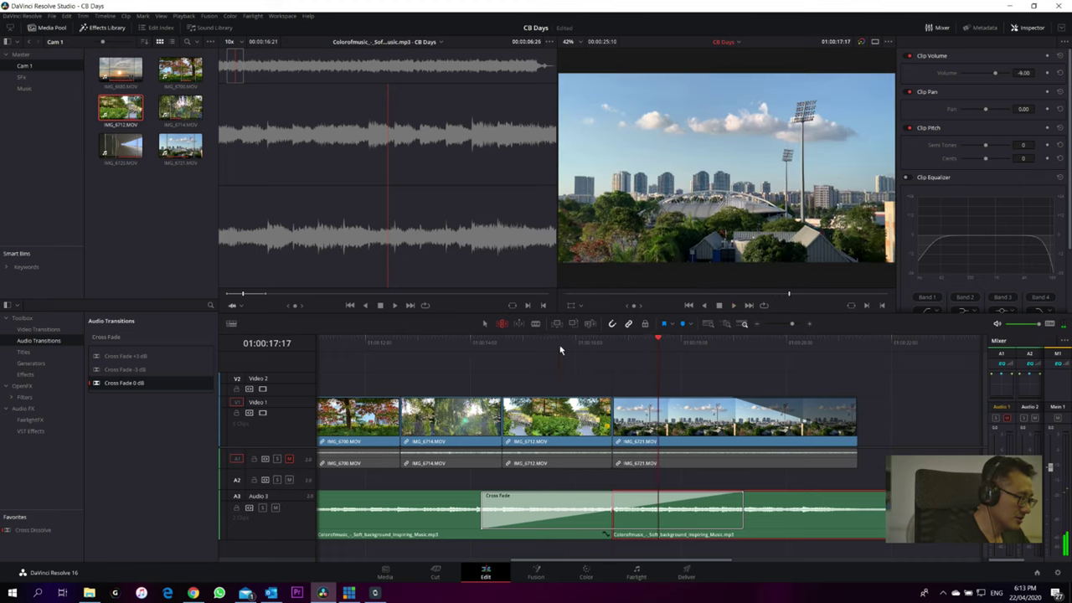
{"action": "left_click", "coordinate": [562, 350]}
{"action": "key", "text": "space"}
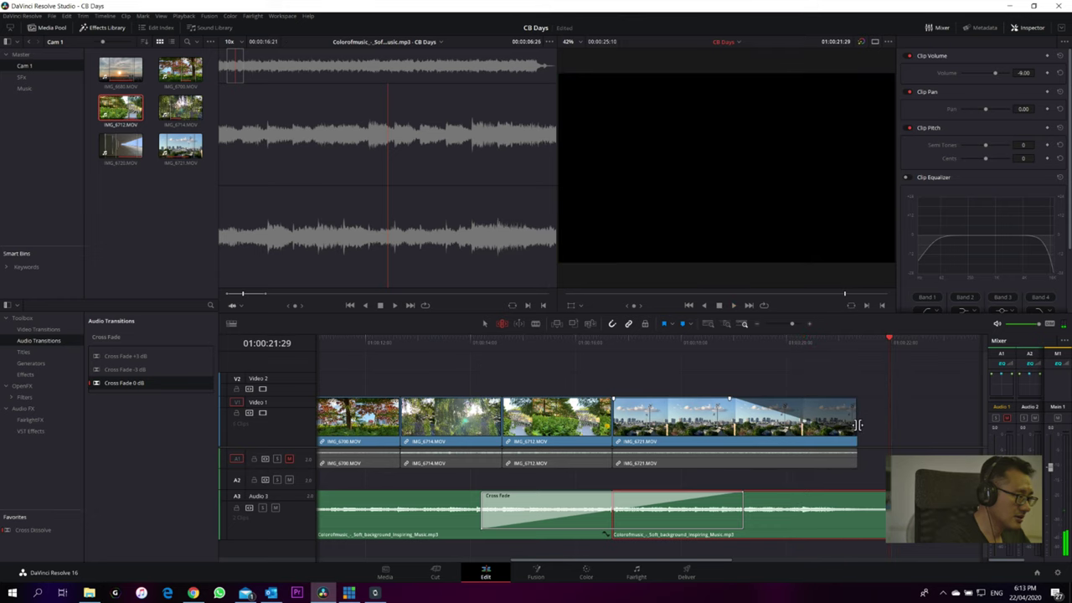
- Extend IMG_6721.MOV on Video 1 and trim the music on Audio 3 so both end at 01:00:21:29
{"action": "left_click_drag", "start_coordinate": [857, 425], "coordinate": [890, 424]}
{"action": "scroll", "coordinate": [821, 445], "scroll_direction": "down", "scroll_amount": 2}
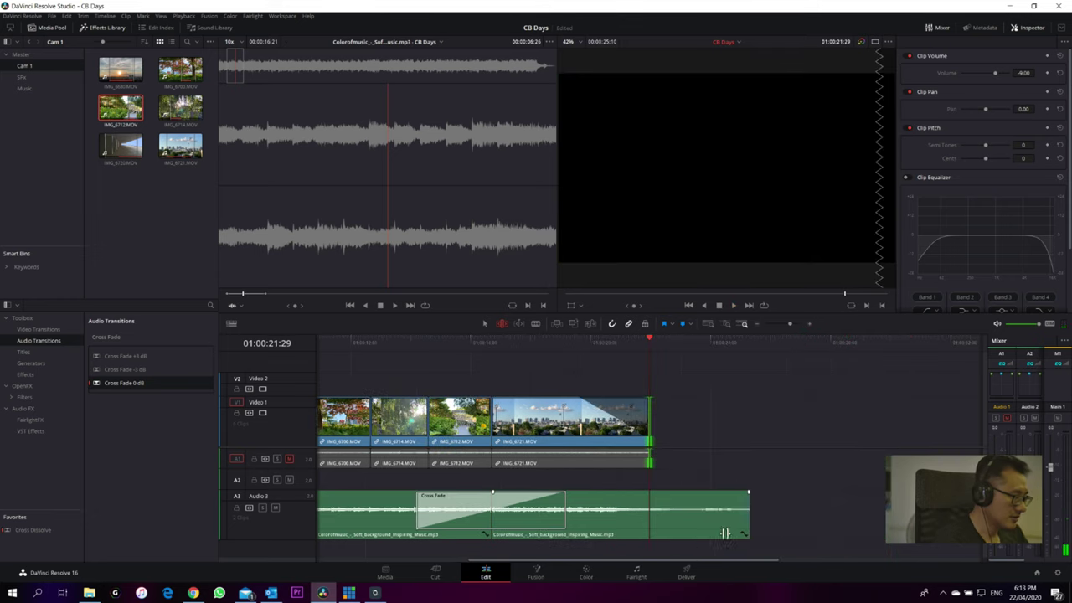
{"action": "left_click_drag", "start_coordinate": [747, 500], "coordinate": [648, 496]}
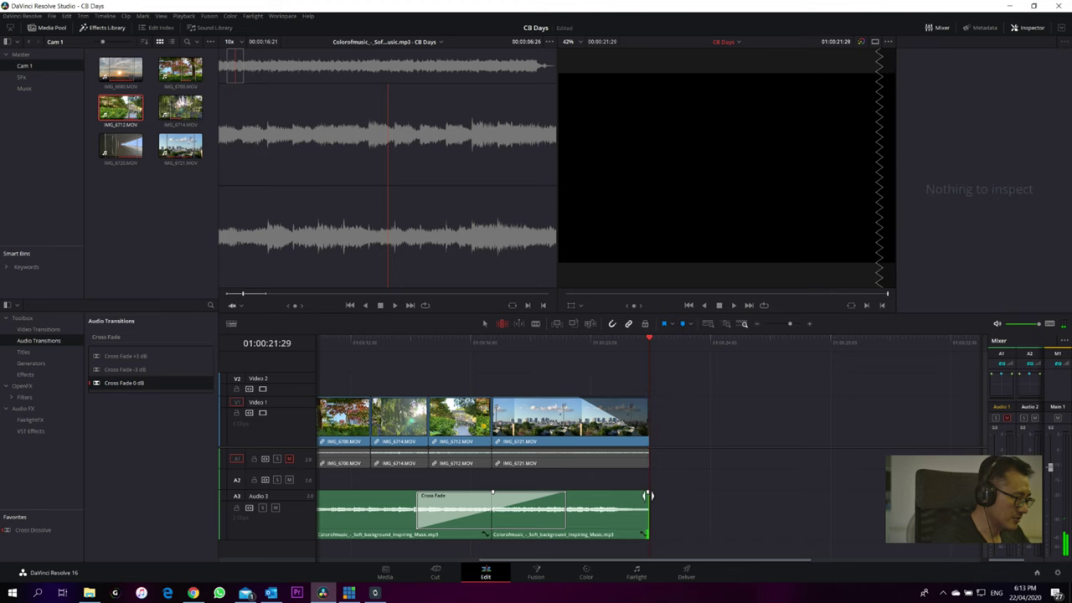
- Add a fade-out to the end of the music on Audio 3 and play the ending from about 01:00:14:18
{"action": "left_click", "coordinate": [434, 342]}
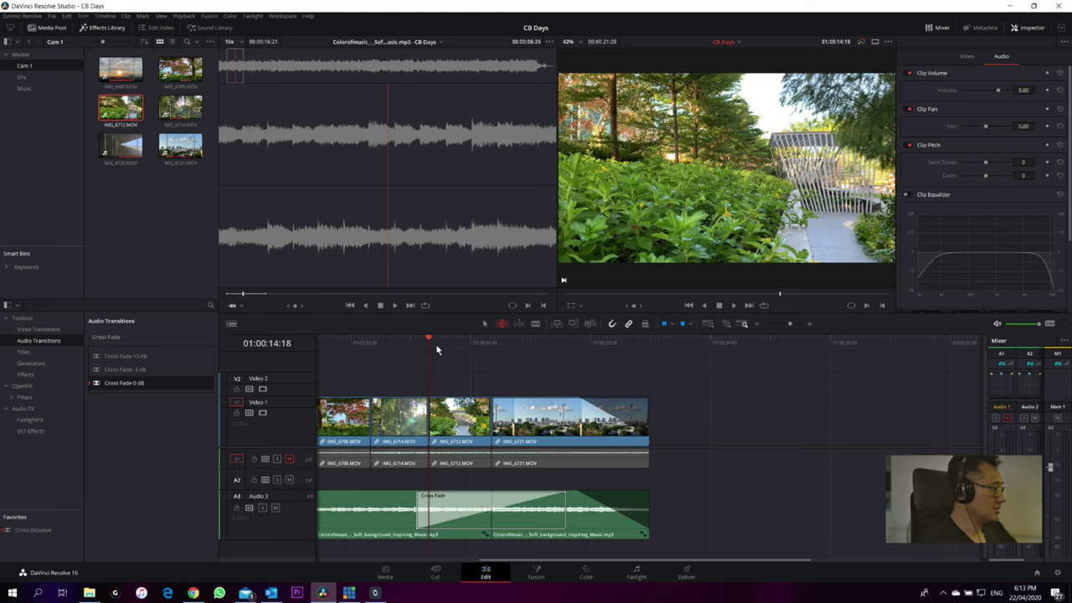
{"action": "key", "text": "space"}
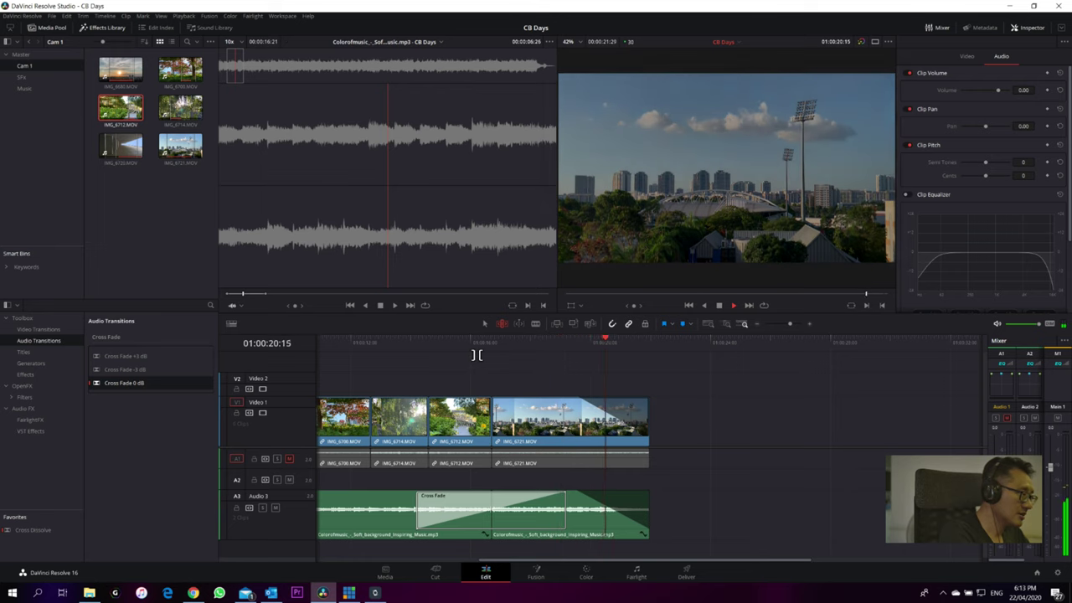
{"action": "left_click", "coordinate": [461, 351]}
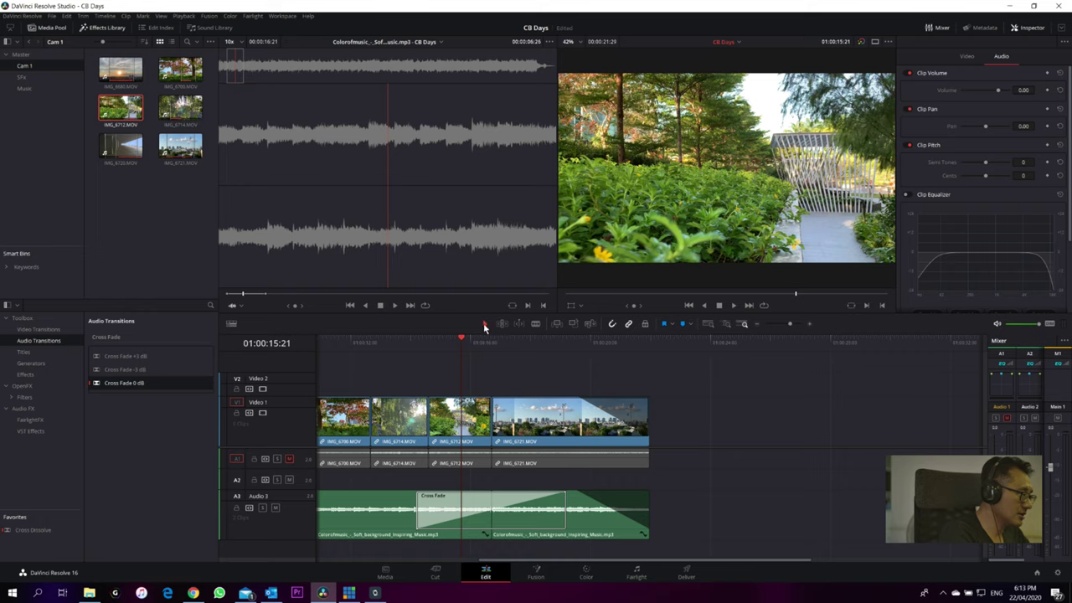
- Play the whole timeline from its start to review the finished picture and music, and return to the start
{"action": "key", "text": "Home"}
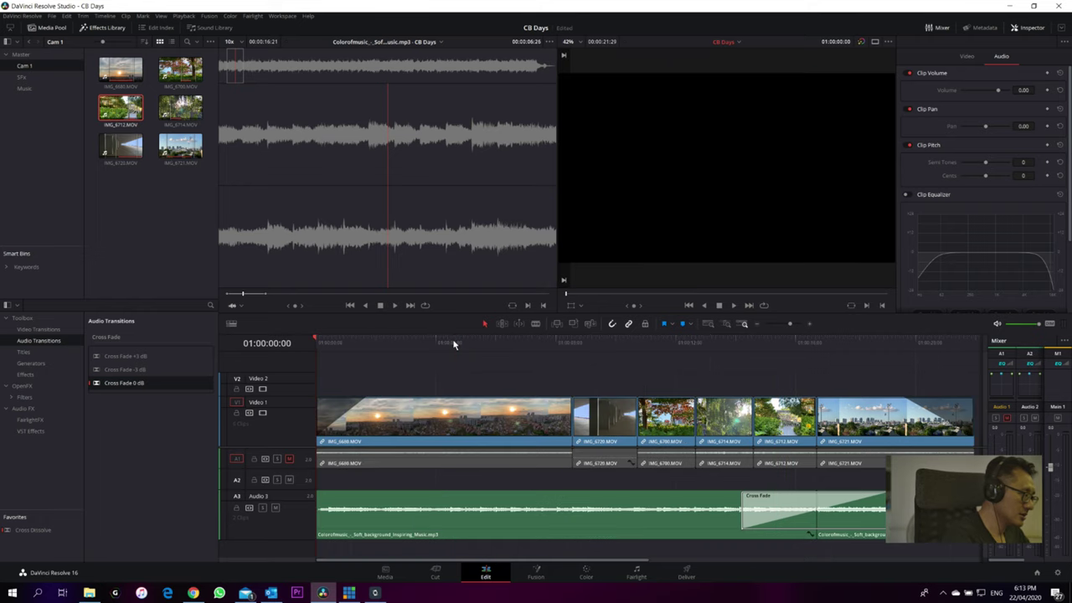
{"action": "scroll", "coordinate": [466, 433], "scroll_direction": "down", "scroll_amount": 3}
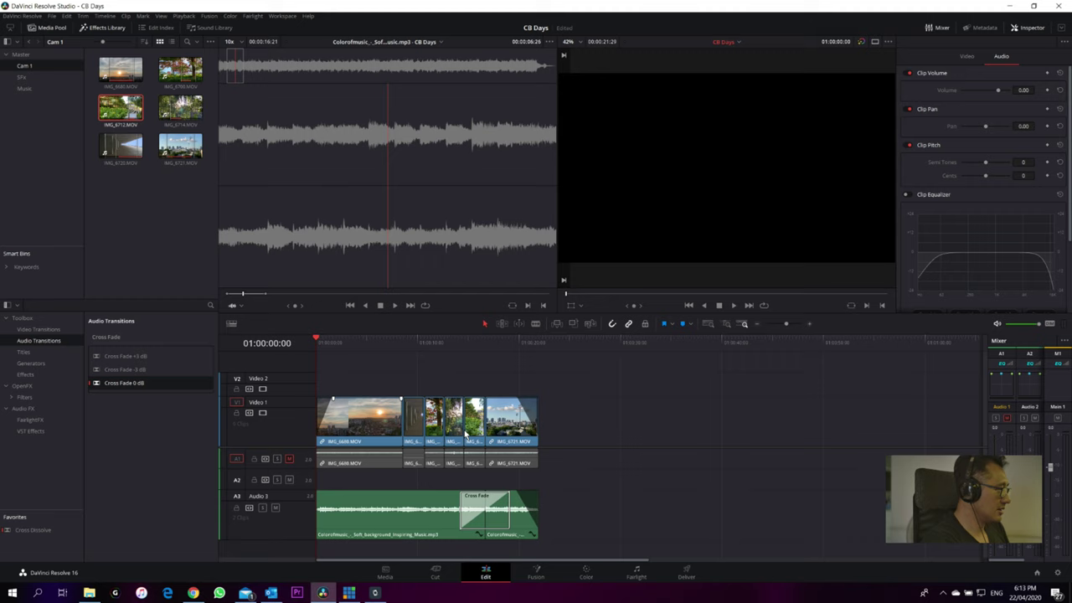
{"action": "key", "text": "space"}
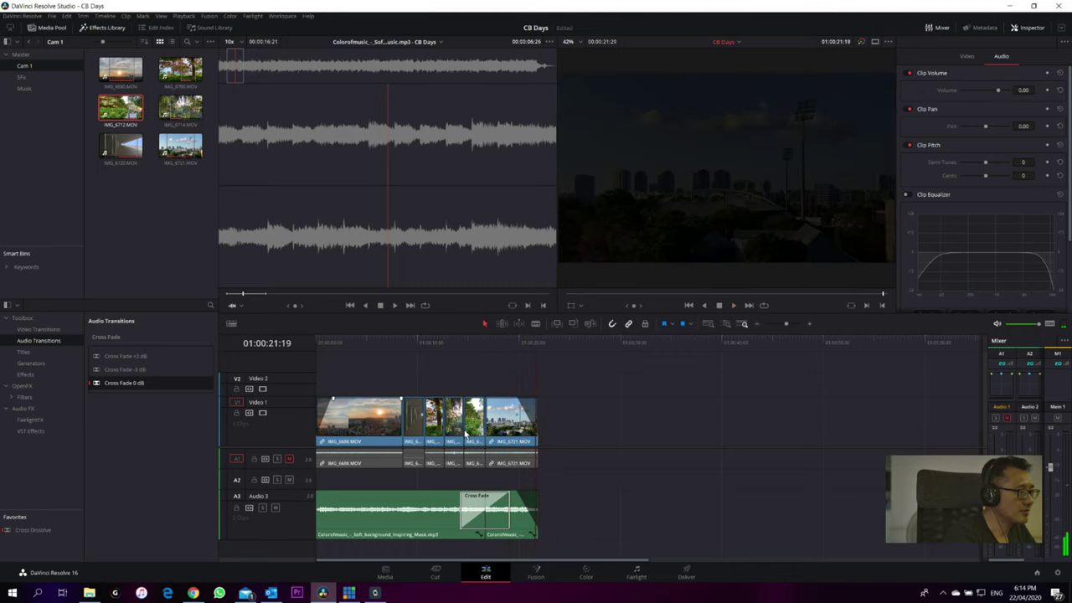
{"action": "key", "text": "Home"}
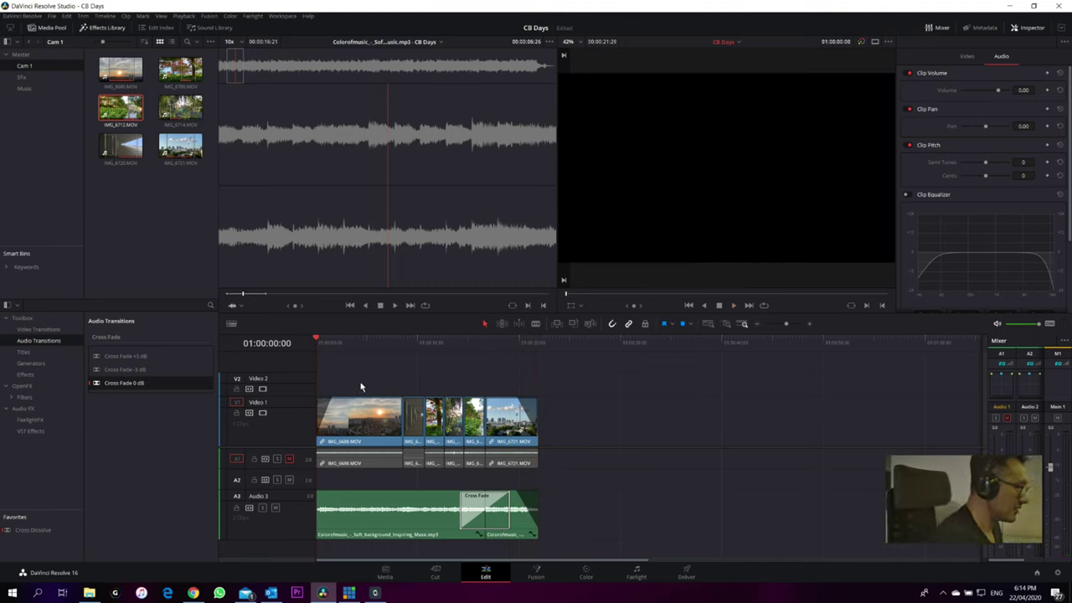
- Reduce the height of the Audio 3 track
{"action": "left_click", "coordinate": [484, 342]}
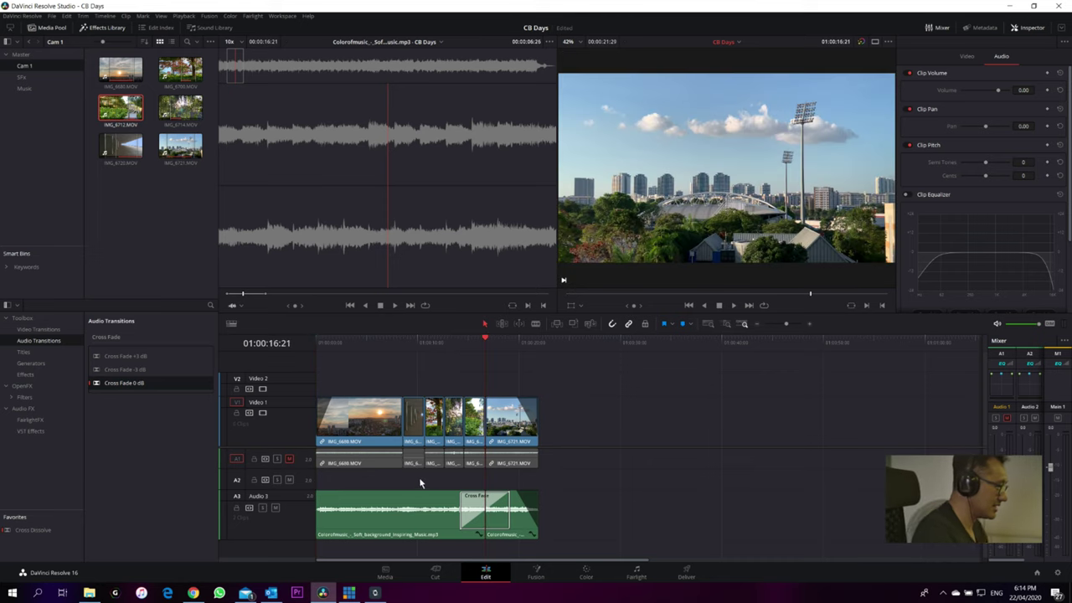
{"action": "key", "text": "ctrl+equal"}
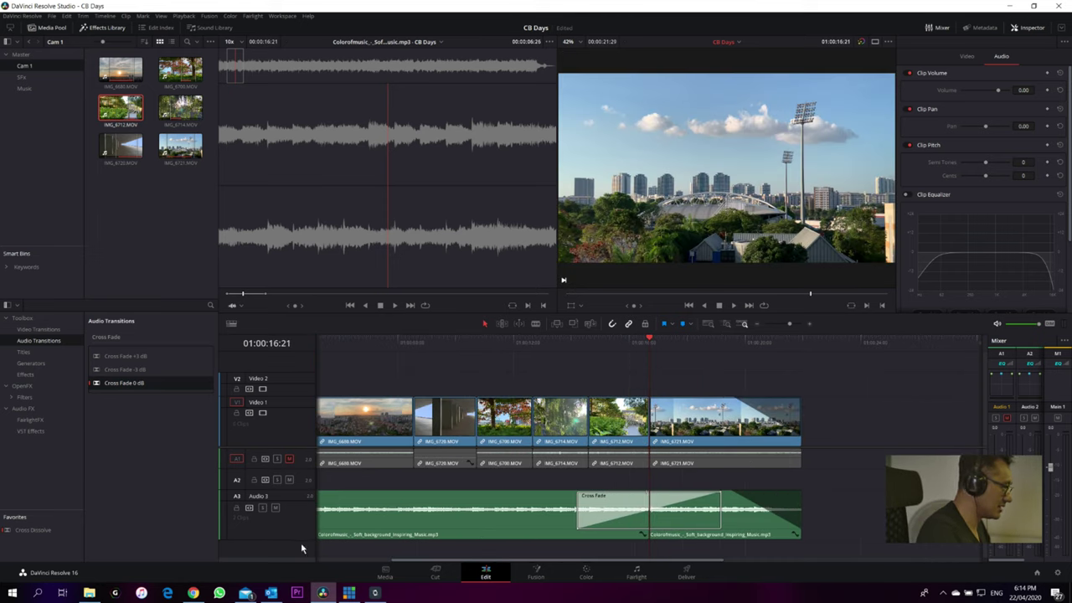
{"action": "left_click_drag", "start_coordinate": [303, 539], "coordinate": [304, 515]}
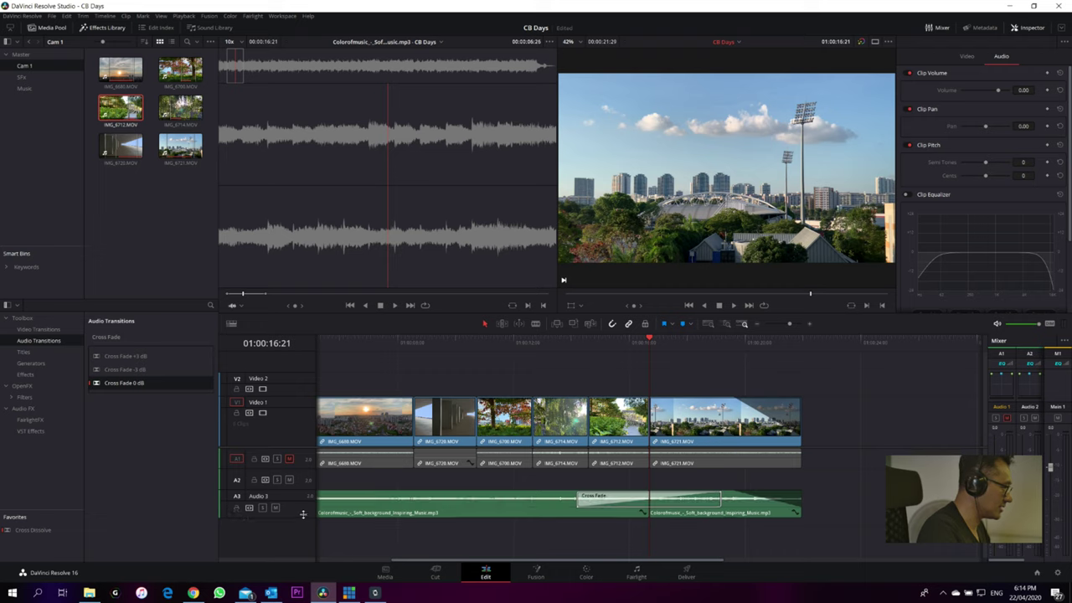
{"action": "key", "text": "ctrl+minus"}
{"action": "key", "text": "ctrl+minus"}
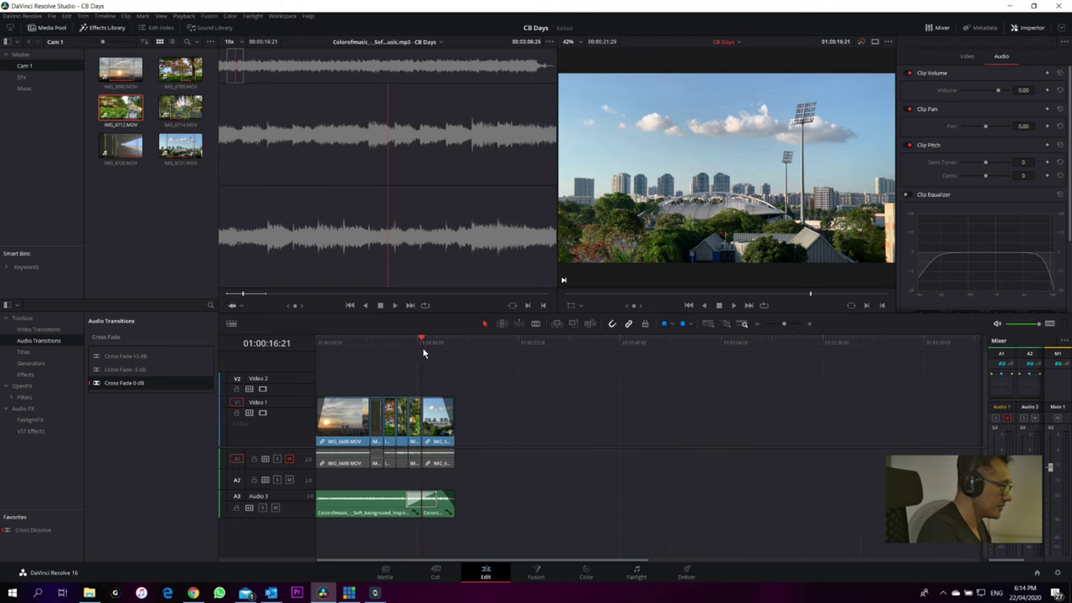
- Add a Text title on Video 2 above IMG_6721.MOV, starting at 01:00:16:21, with a fade-out at its end
{"action": "left_click_drag", "start_coordinate": [328, 342], "coordinate": [348, 348]}
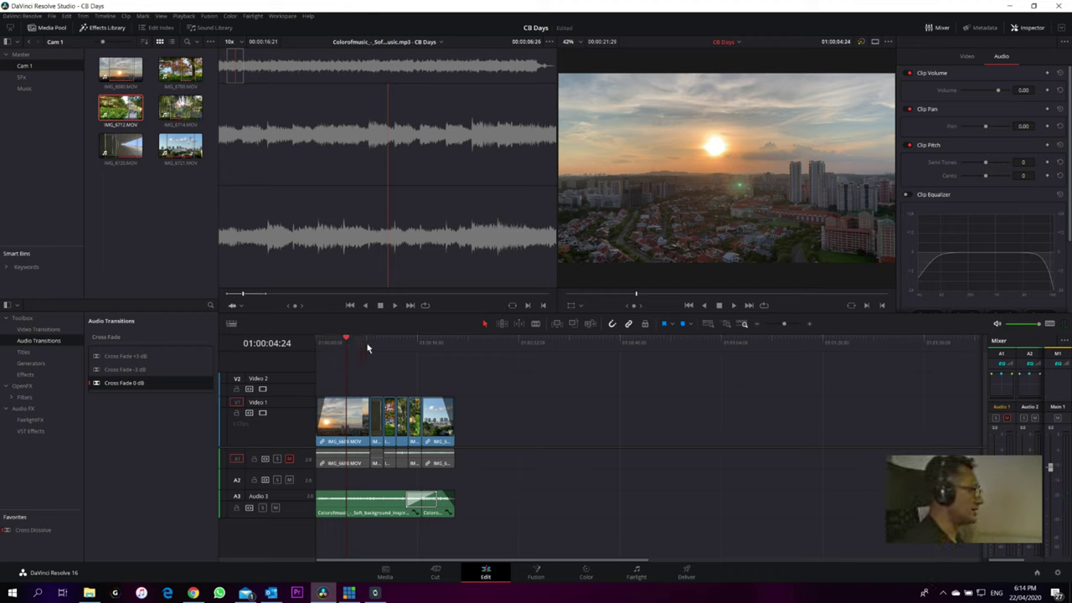
{"action": "left_click", "coordinate": [421, 343]}
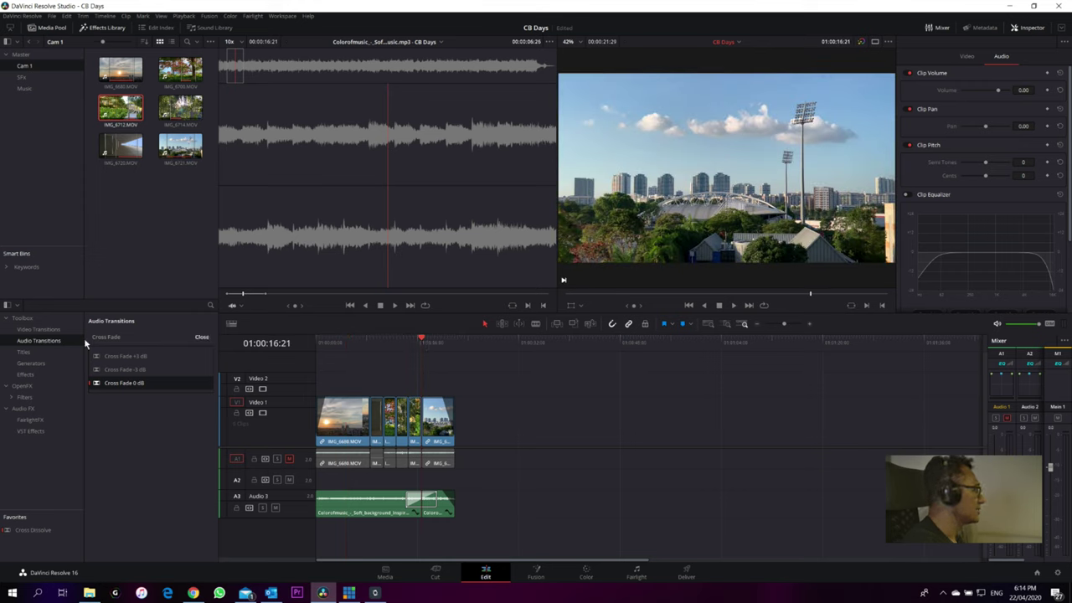
{"action": "left_click", "coordinate": [25, 353]}
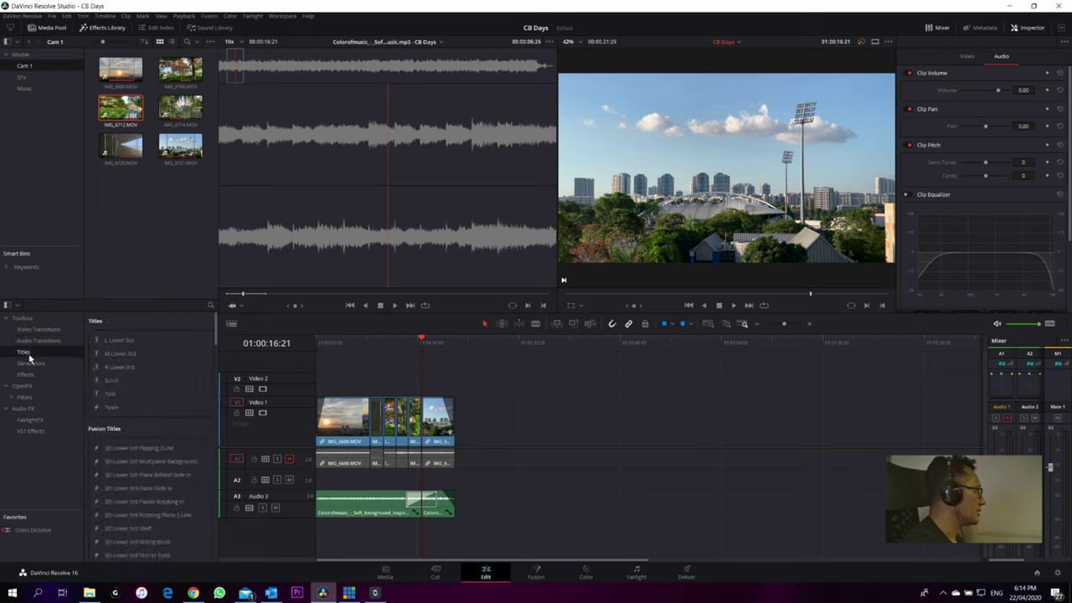
{"action": "left_click", "coordinate": [112, 398]}
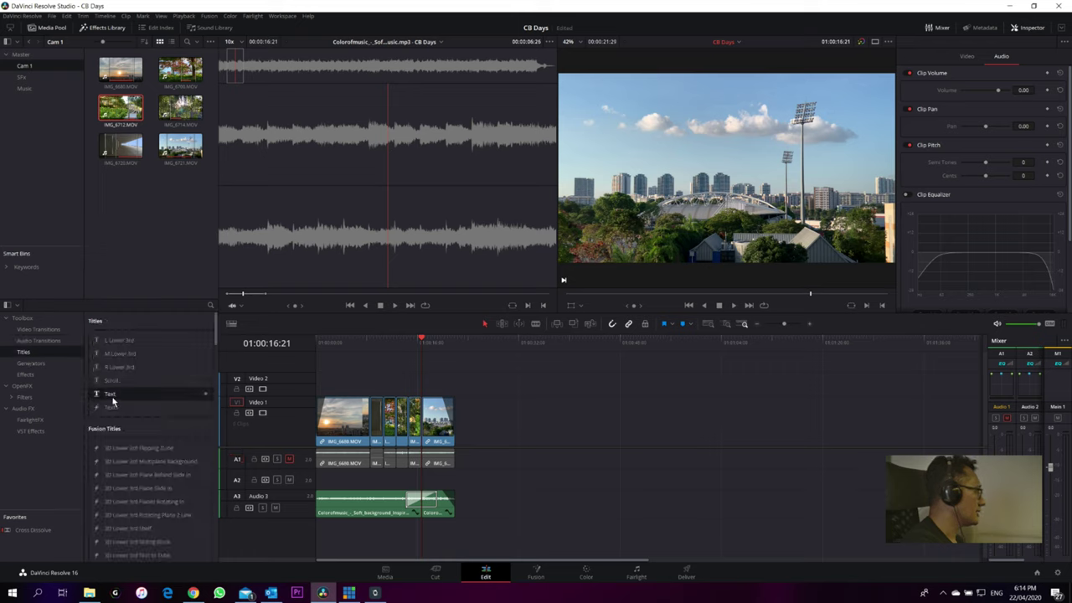
{"action": "left_click_drag", "start_coordinate": [110, 393], "coordinate": [440, 385]}
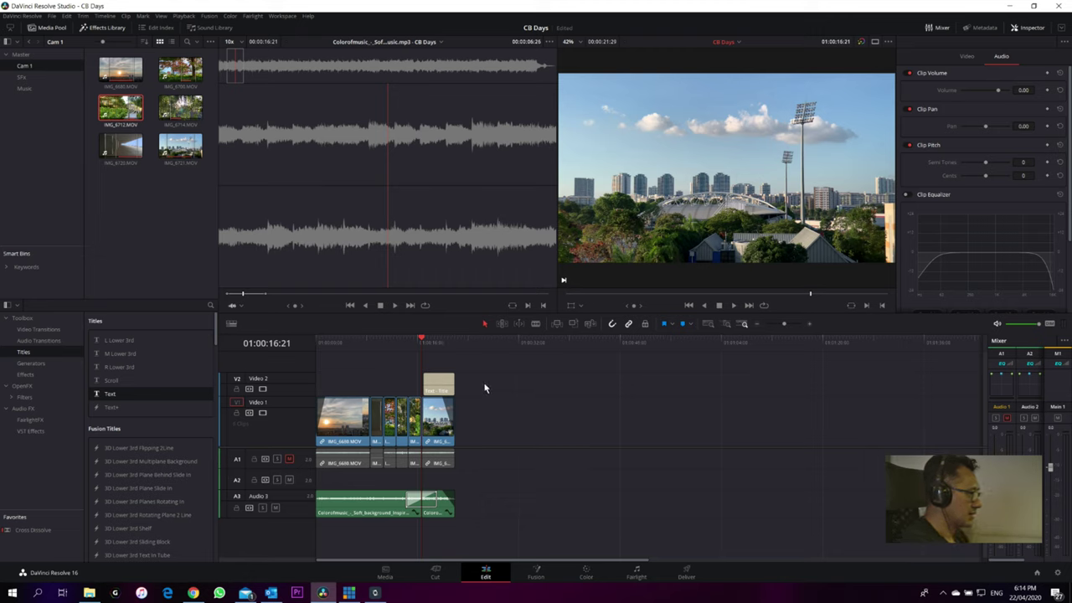
{"action": "scroll", "coordinate": [483, 383], "scroll_direction": "up", "scroll_amount": 5}
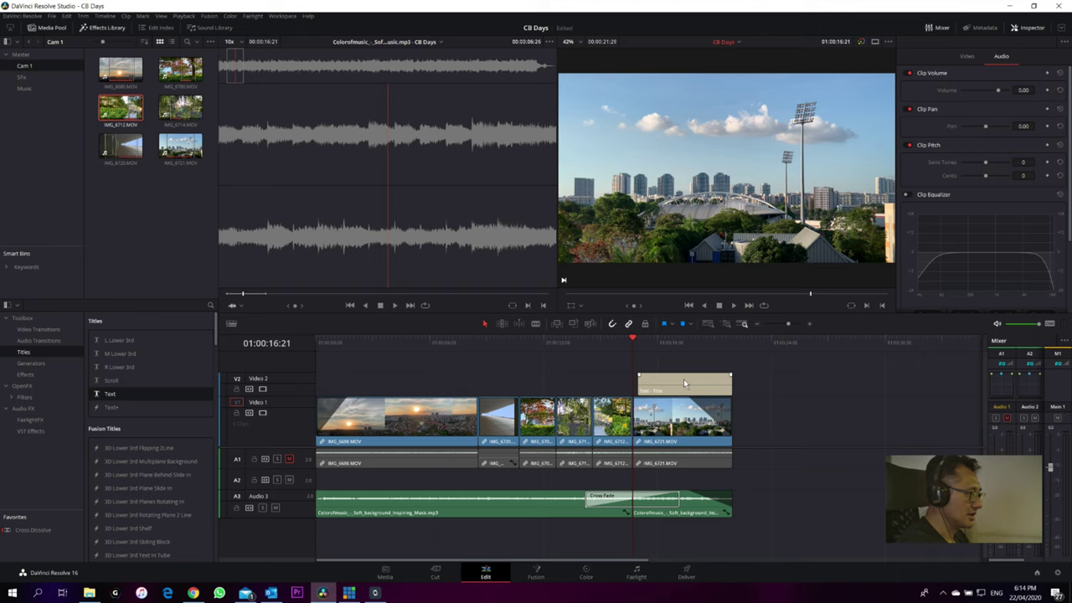
{"action": "left_click_drag", "start_coordinate": [677, 380], "coordinate": [727, 381]}
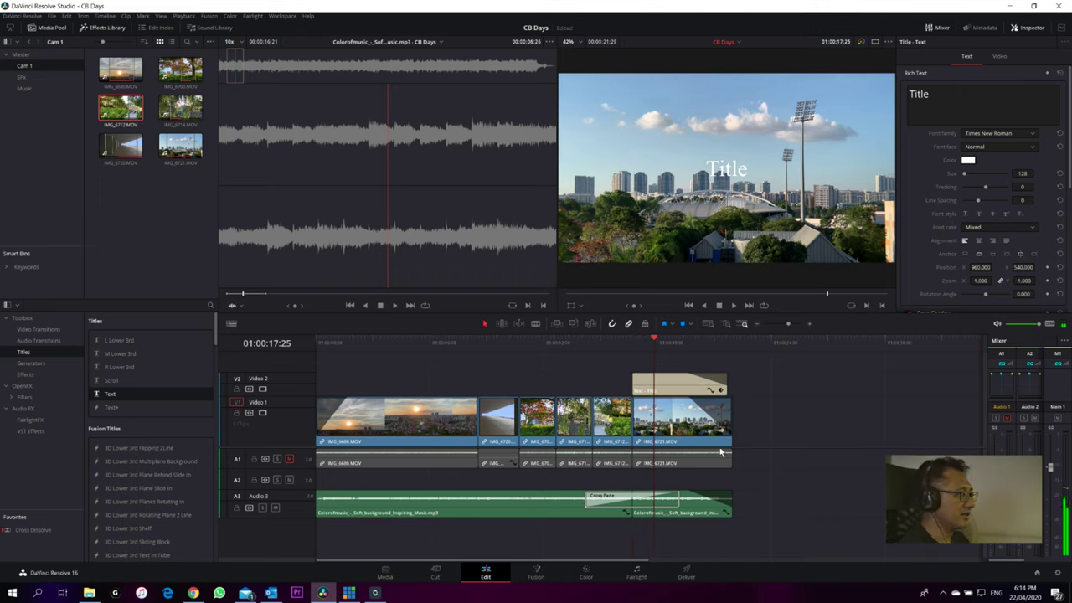
- Replace the title's placeholder wording with "CB Days" and select all of the new text
{"action": "left_click", "coordinate": [977, 107]}
{"action": "key", "text": "ctrl+a"}
{"action": "type", "text": "CB Days"}
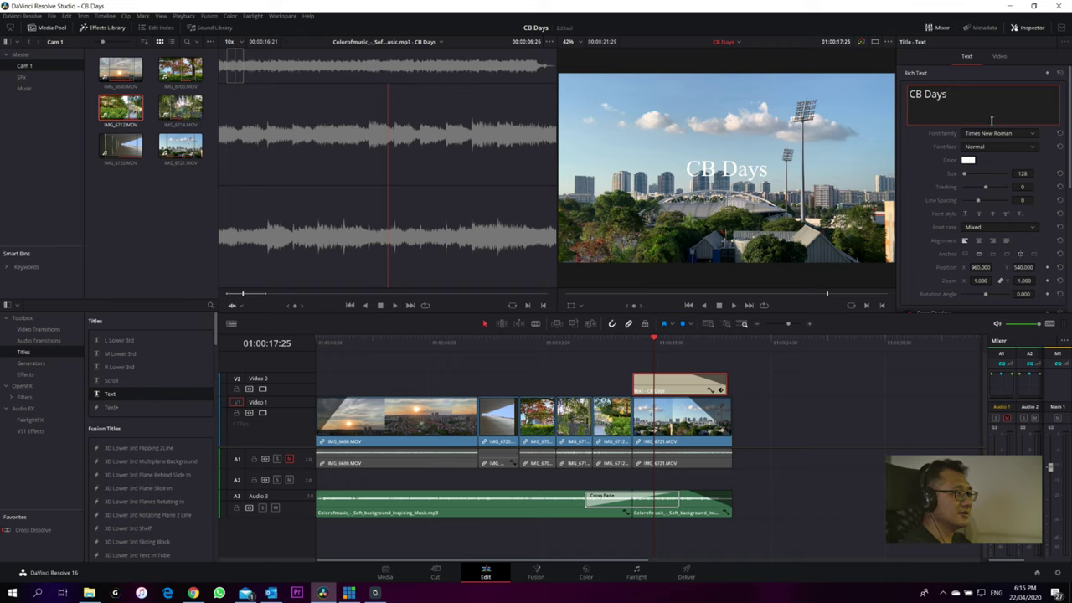
{"action": "key", "text": "ctrl+a"}
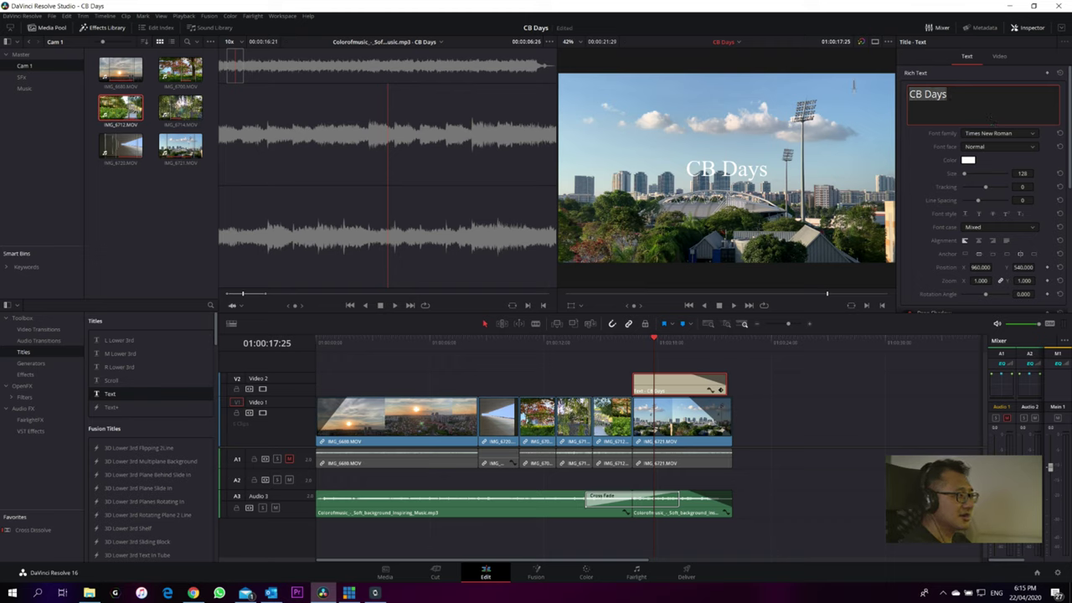
- Try the fonts Tofino Personal Black Italic and Tofino Personal Light on the CB Days title
{"action": "left_click", "coordinate": [988, 134]}
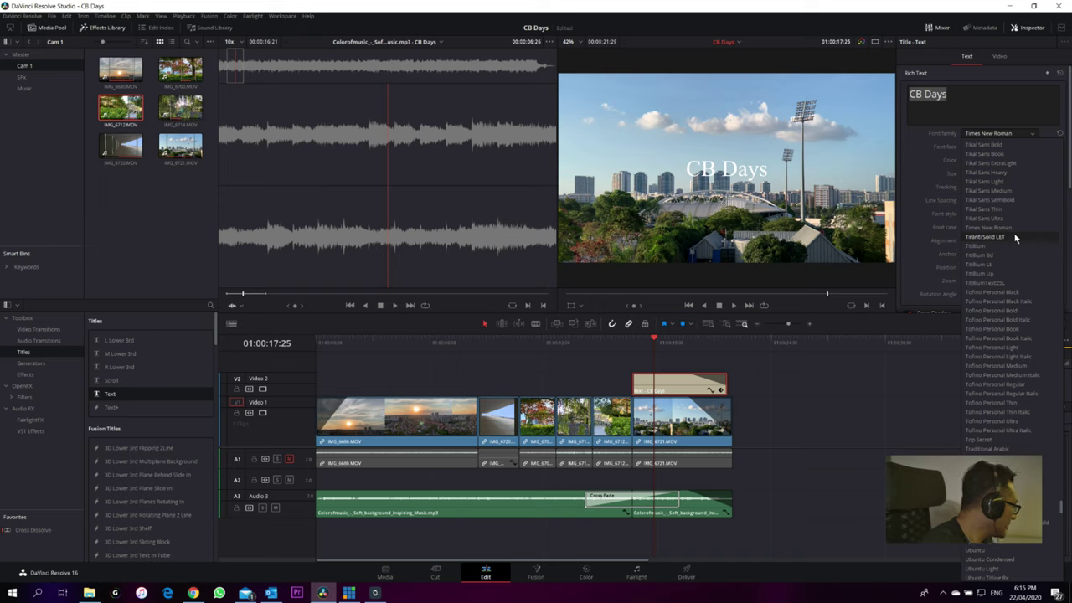
{"action": "left_click", "coordinate": [995, 304]}
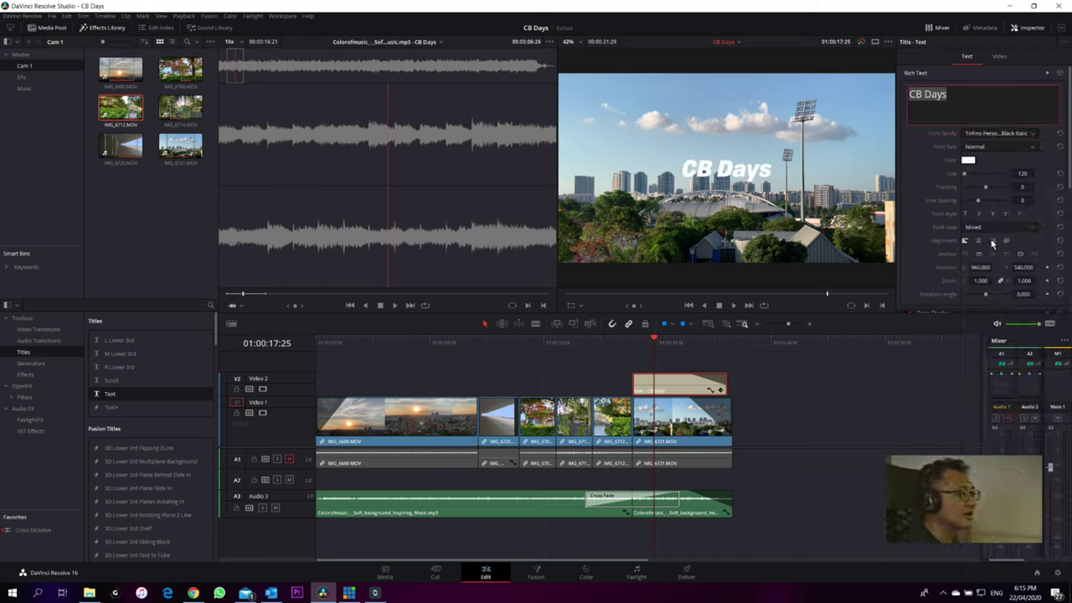
{"action": "scroll", "coordinate": [995, 139], "scroll_direction": "down", "scroll_amount": 1}
{"action": "left_click", "coordinate": [996, 110]}
{"action": "left_click", "coordinate": [987, 164]}
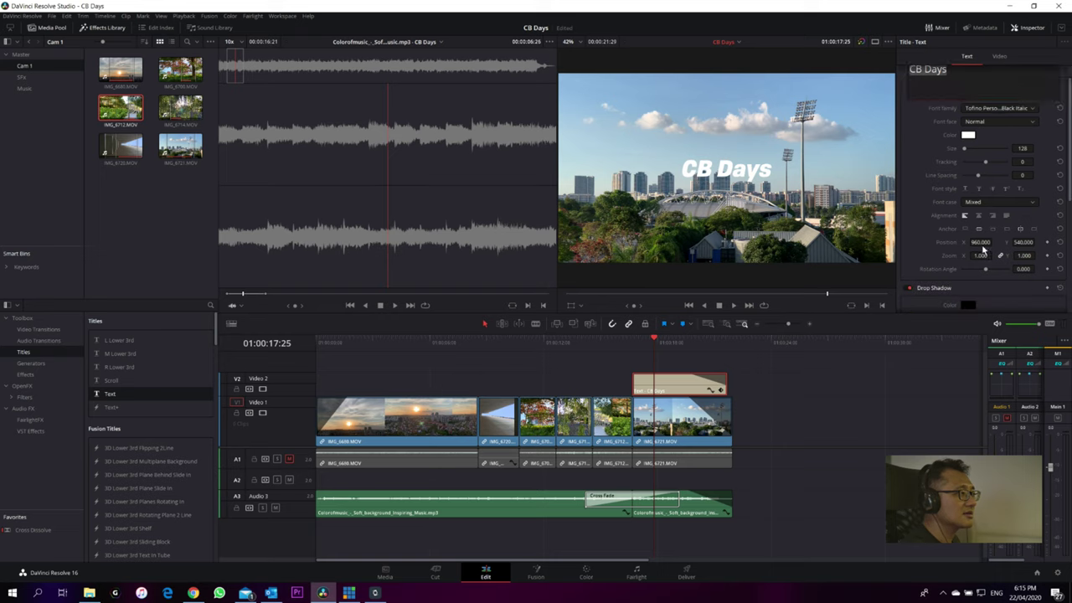
- Set the title's font to Tw Cen MT Condensed and raise it to a Y position of 617
{"action": "left_click", "coordinate": [995, 109]}
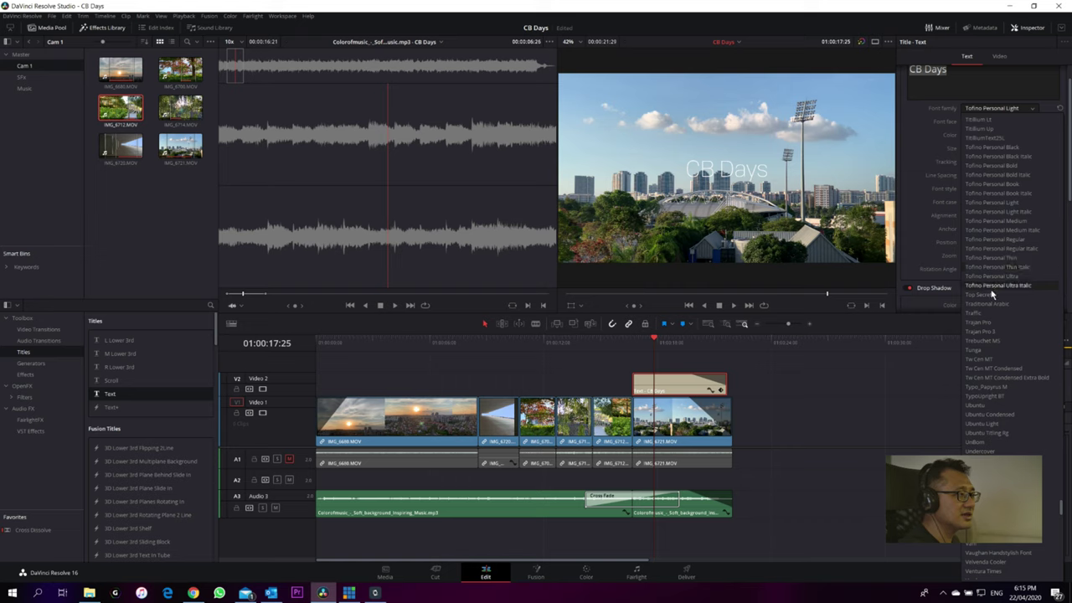
{"action": "left_click", "coordinate": [993, 369]}
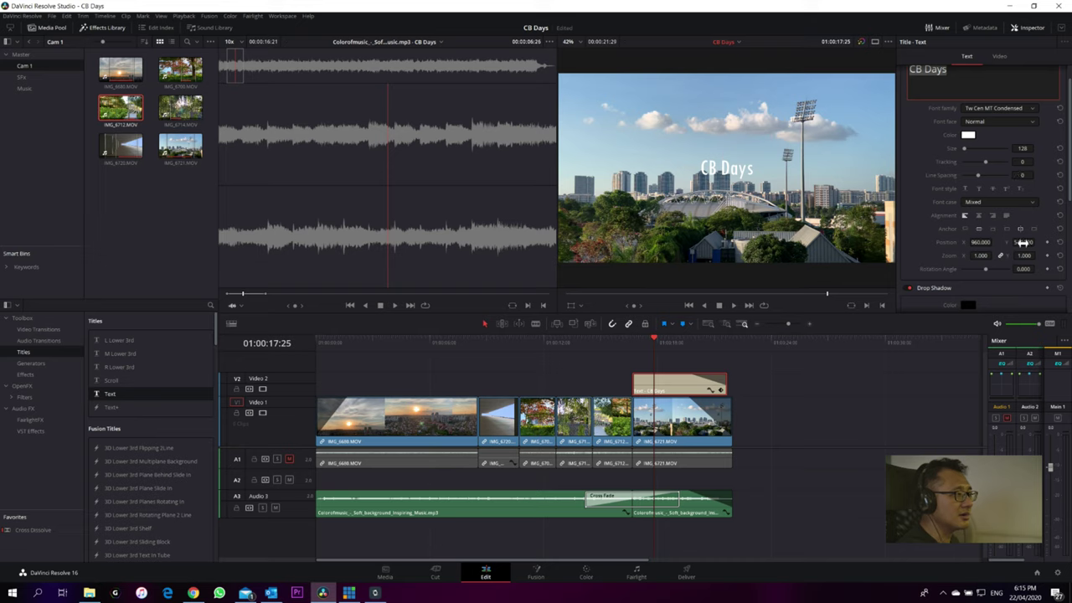
{"action": "left_click_drag", "start_coordinate": [1023, 245], "coordinate": [1037, 242]}
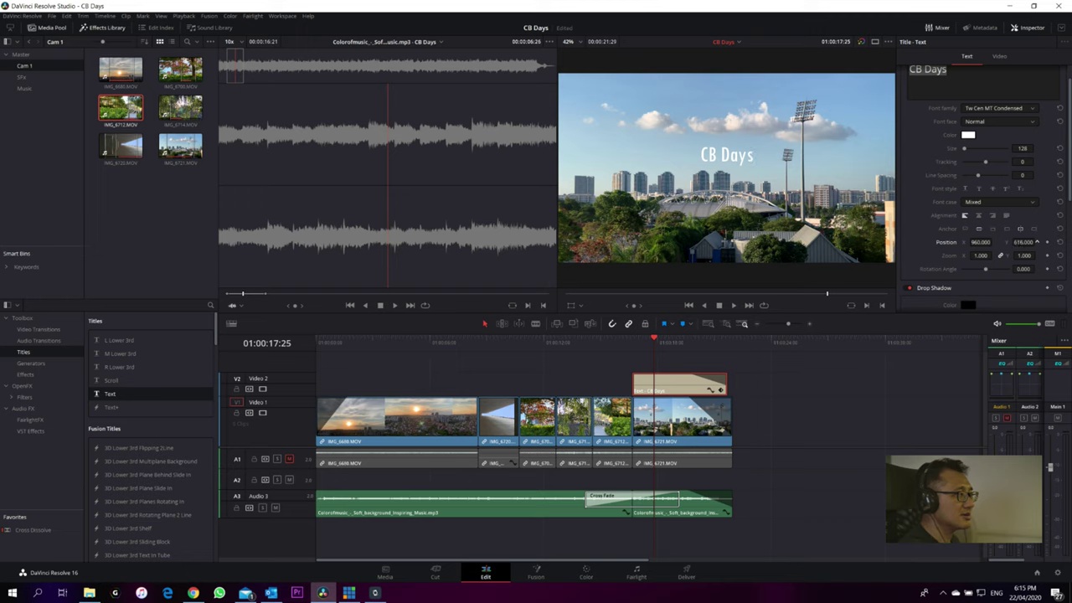
- Set the title's drop shadow X offset to 12, and try a black stroke before returning its size to 0
{"action": "scroll", "coordinate": [988, 213], "scroll_direction": "down", "scroll_amount": 5}
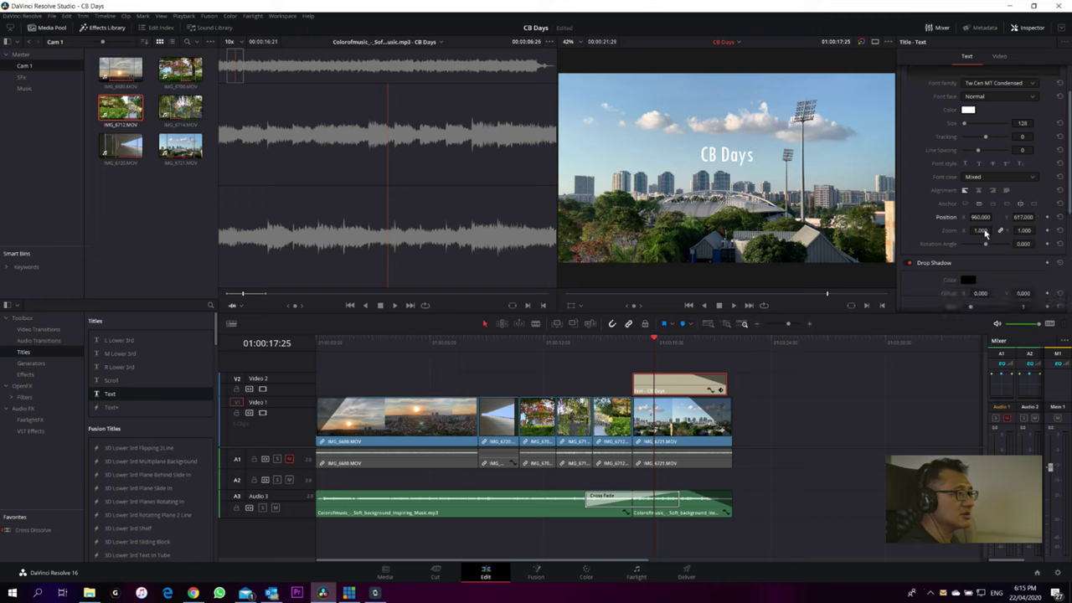
{"action": "left_click_drag", "start_coordinate": [981, 167], "coordinate": [993, 167]}
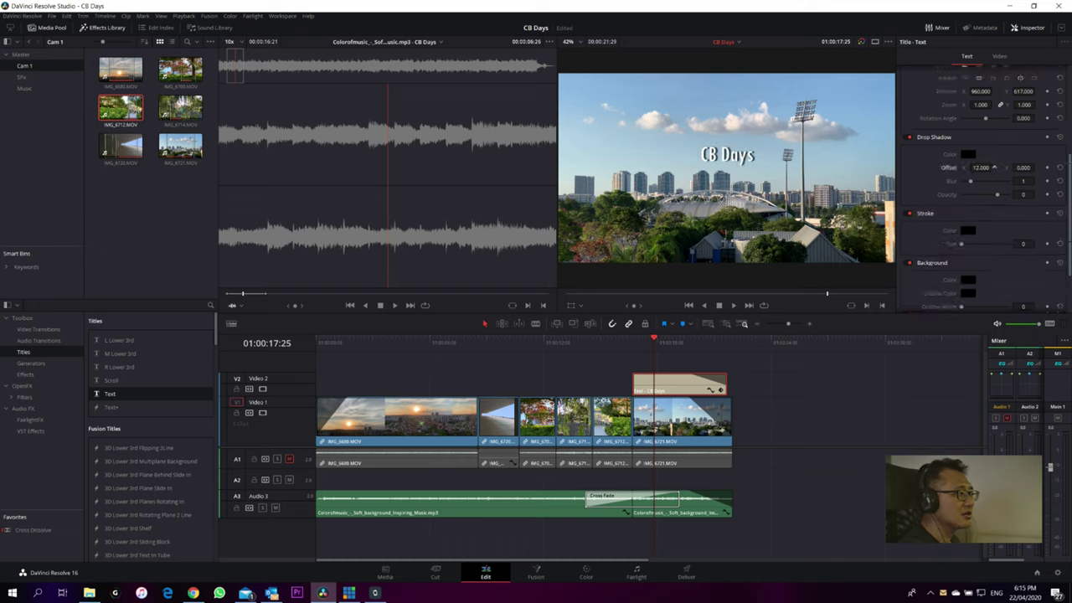
{"action": "scroll", "coordinate": [972, 192], "scroll_direction": "down", "scroll_amount": 2}
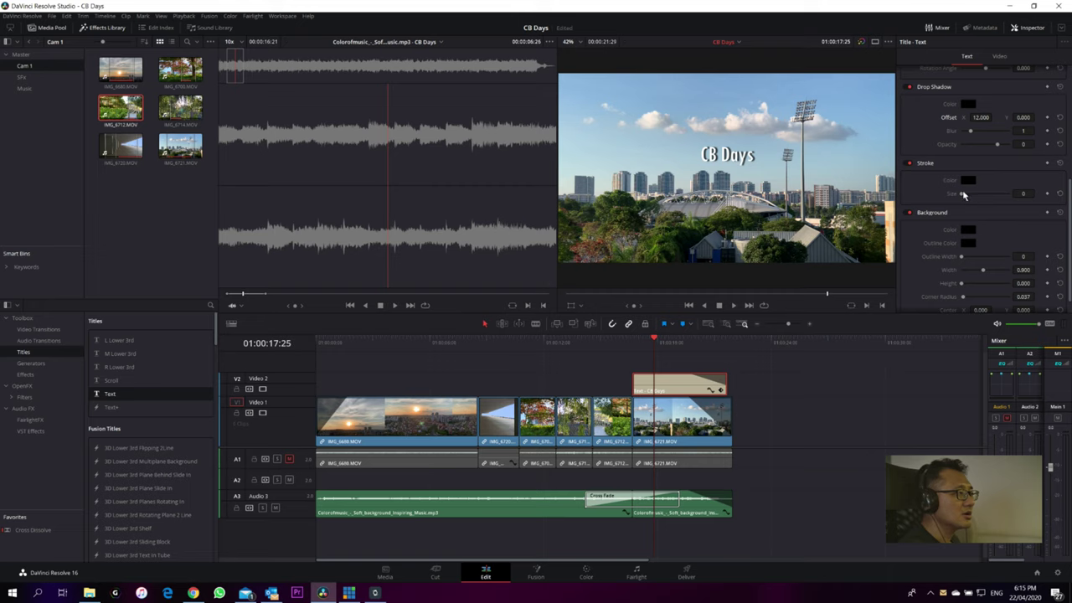
{"action": "mouse_move", "coordinate": [962, 197]}
{"action": "left_mouse_down"}
{"action": "mouse_move", "coordinate": [986, 196]}
{"action": "mouse_move", "coordinate": [955, 198]}
{"action": "left_mouse_up"}
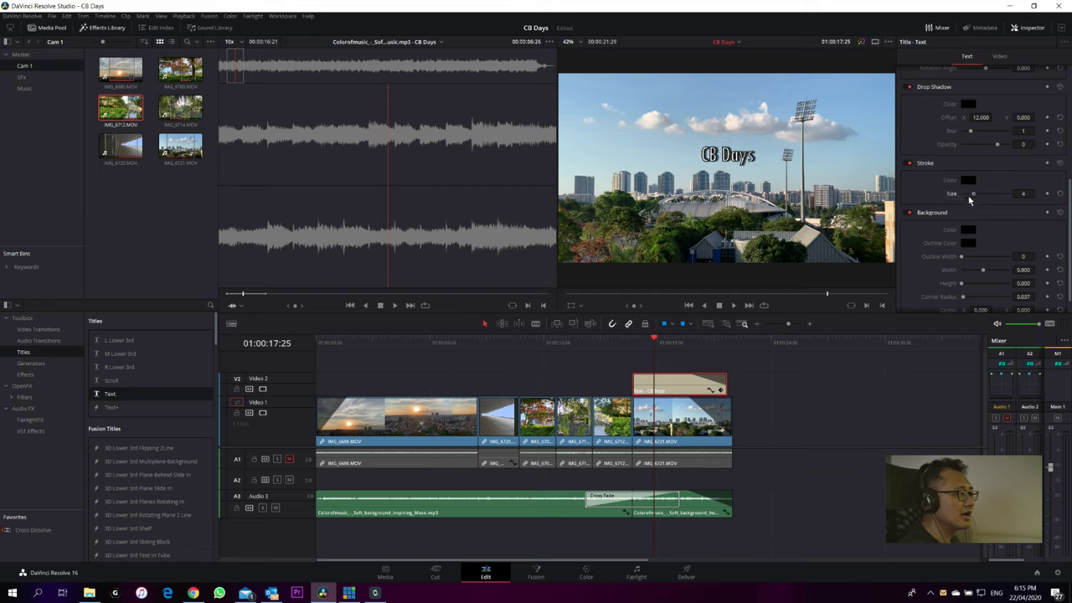
- Give the title a background with width 0.211 and height 0.100, and return the playhead to 01:00:16:21
{"action": "scroll", "coordinate": [933, 219], "scroll_direction": "down", "scroll_amount": 1}
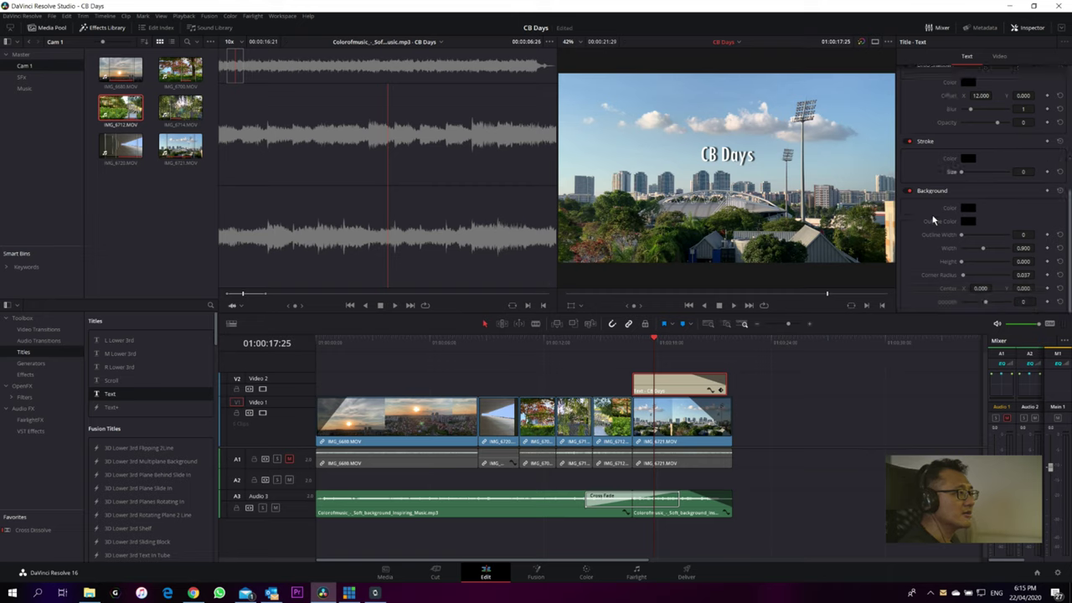
{"action": "left_click_drag", "start_coordinate": [1022, 263], "coordinate": [1036, 262]}
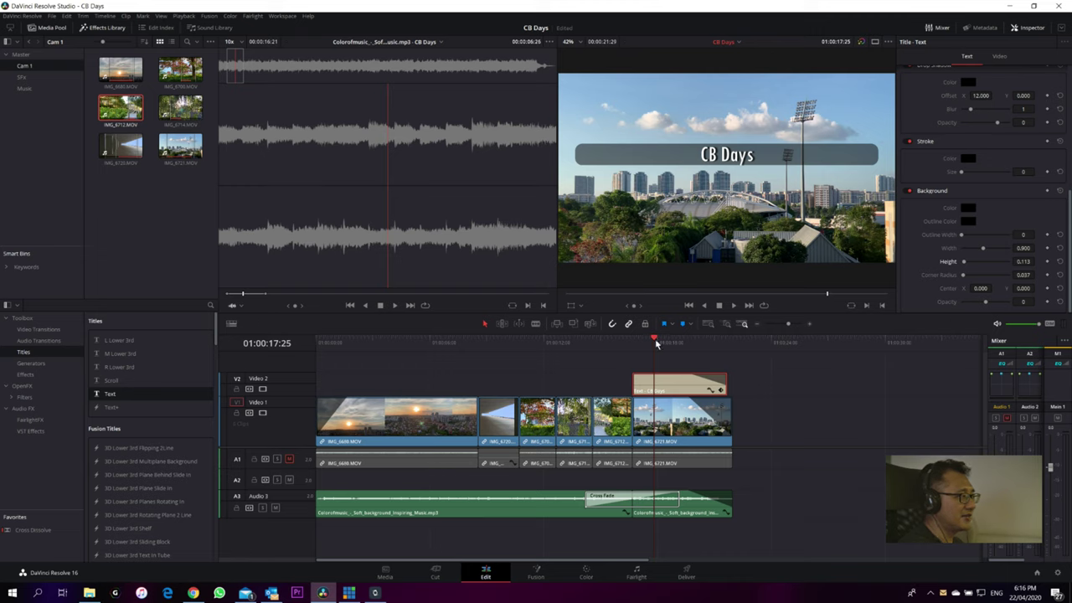
{"action": "left_click_drag", "start_coordinate": [658, 341], "coordinate": [662, 341]}
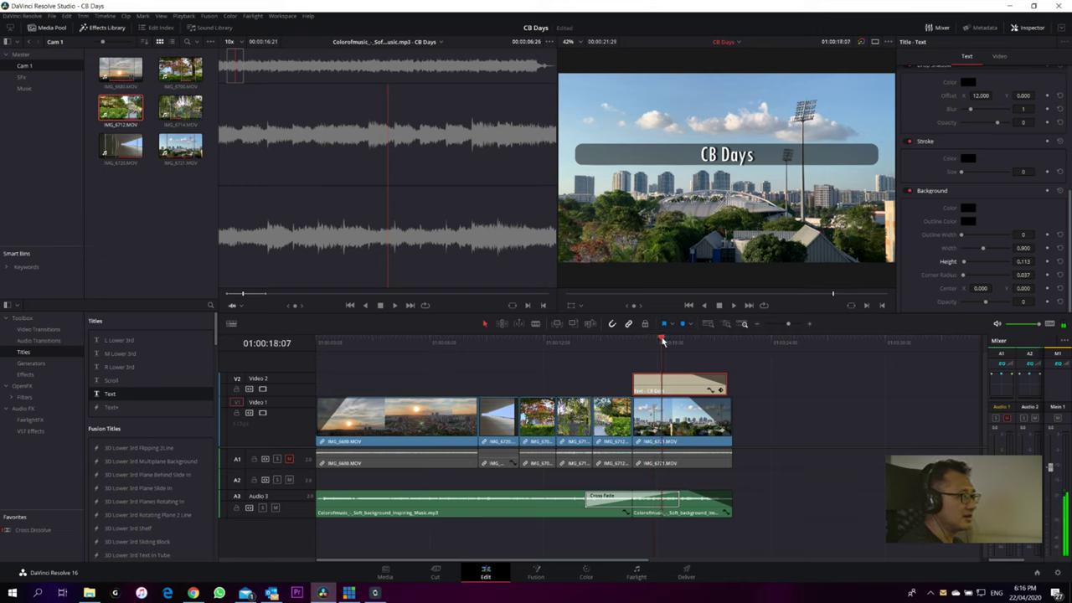
{"action": "mouse_move", "coordinate": [1030, 266]}
{"action": "left_mouse_down"}
{"action": "mouse_move", "coordinate": [1040, 264]}
{"action": "mouse_move", "coordinate": [1037, 249]}
{"action": "left_mouse_up"}
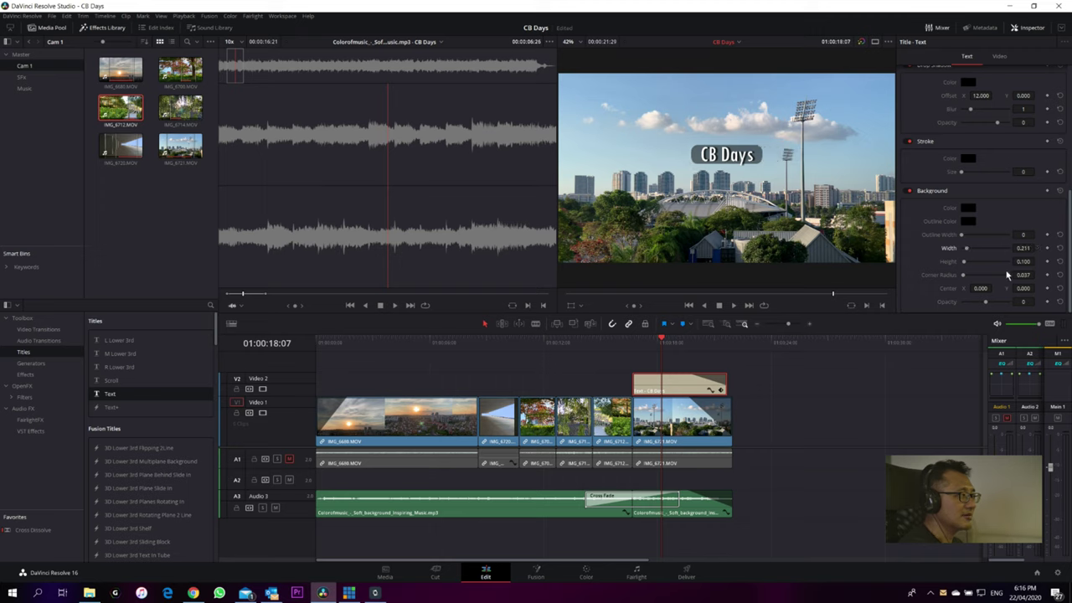
{"action": "left_click", "coordinate": [633, 340]}
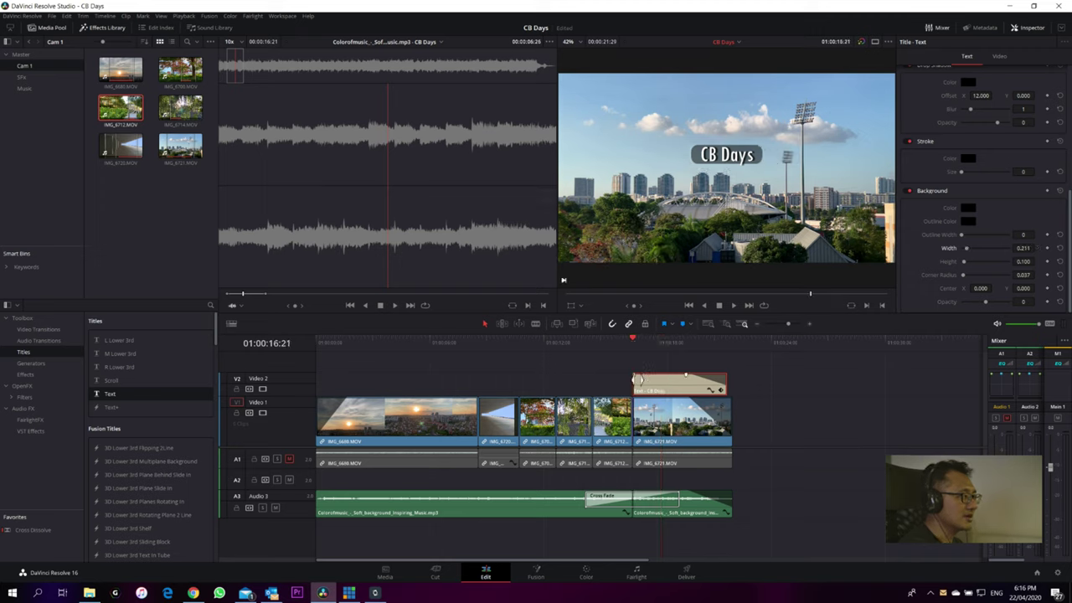
- Play back the CB Days title from its start, return the playhead to 01:00:16:21 and select the title
{"action": "left_click", "coordinate": [635, 379]}
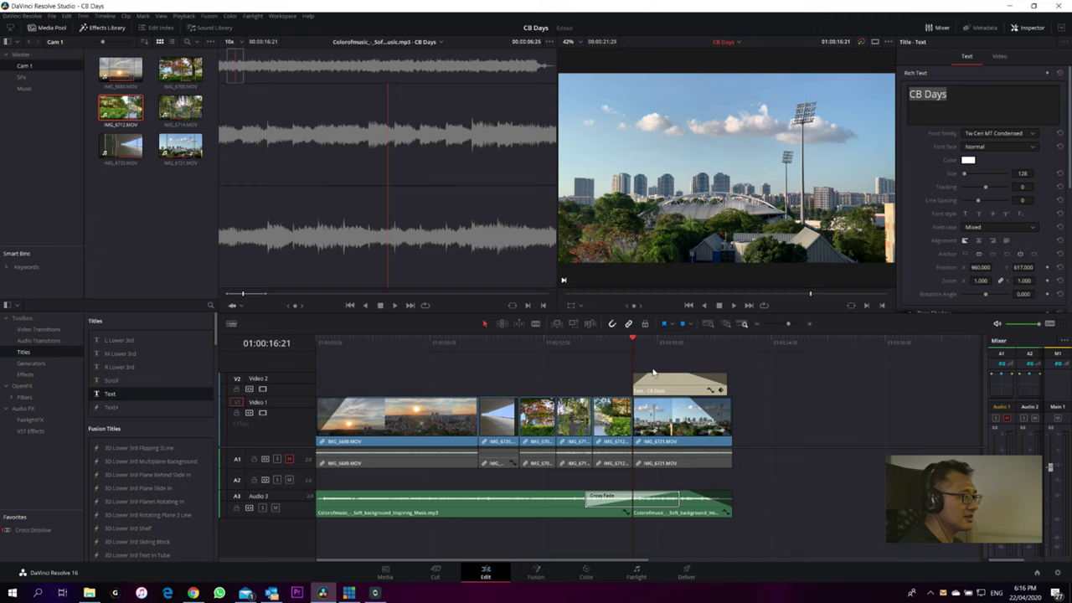
{"action": "key", "text": "space"}
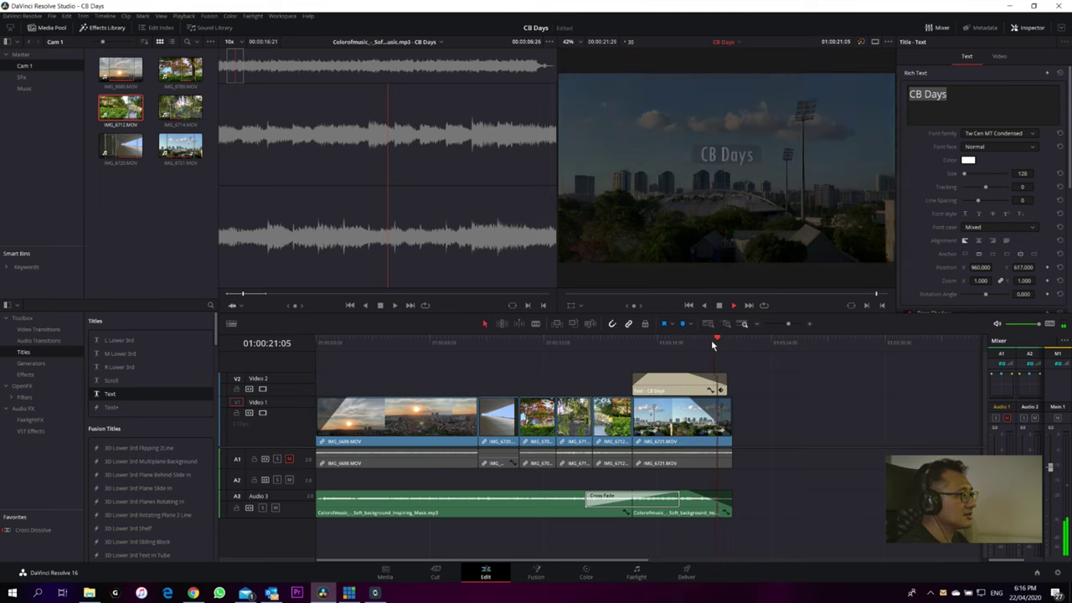
{"action": "left_click", "coordinate": [634, 342]}
{"action": "left_click", "coordinate": [659, 386]}
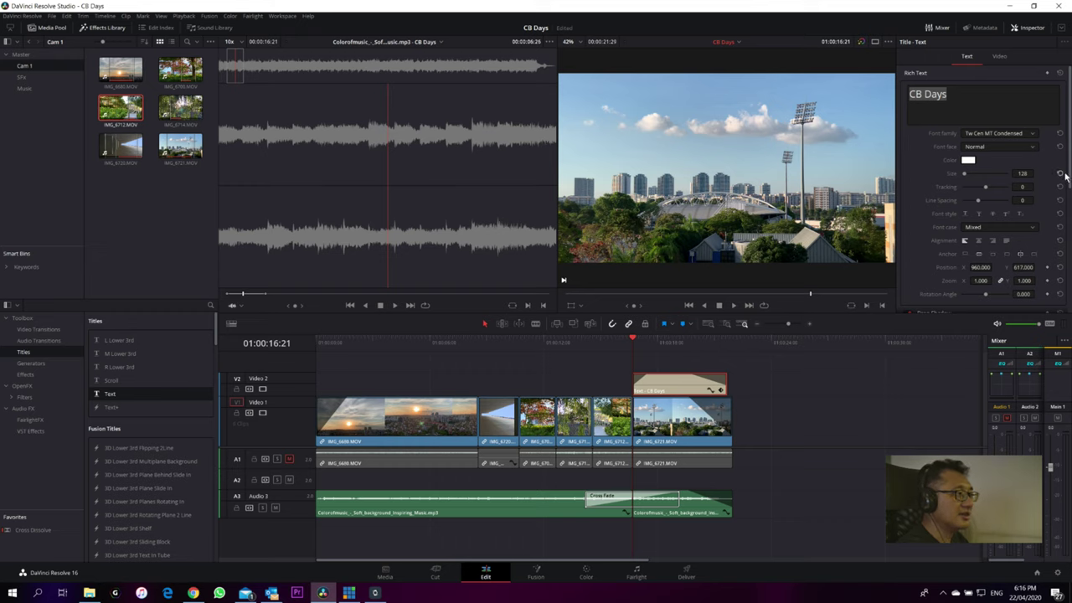
- Keyframe the title background's width and height to grow from 0.000 at 01:00:16:21 to 0.211 and 0.100 at 01:00:18:01
{"action": "left_click_drag", "start_coordinate": [1071, 171], "coordinate": [1070, 310]}
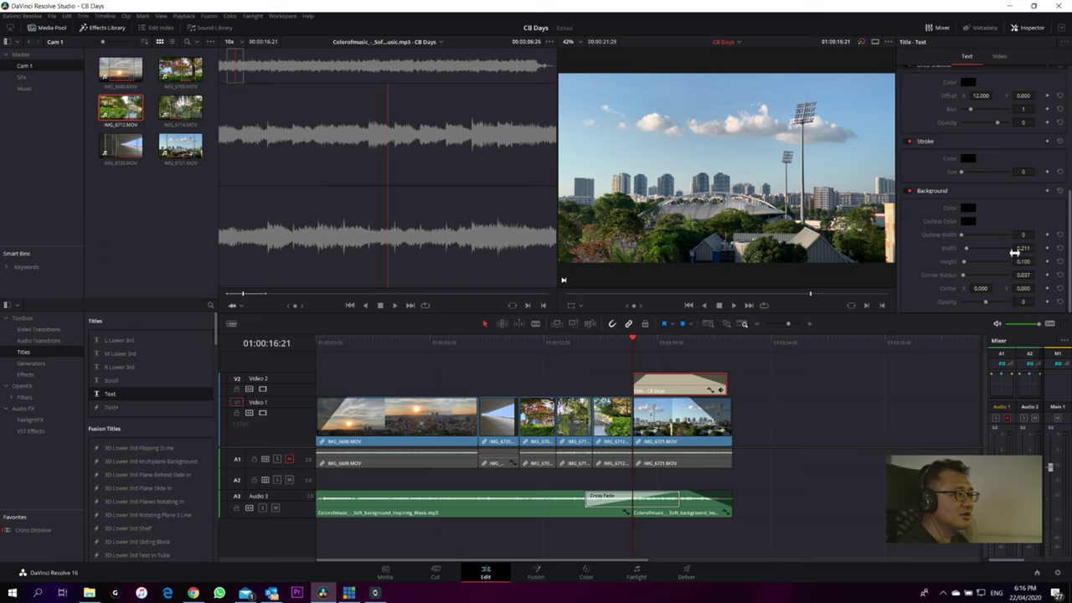
{"action": "left_click", "coordinate": [656, 343]}
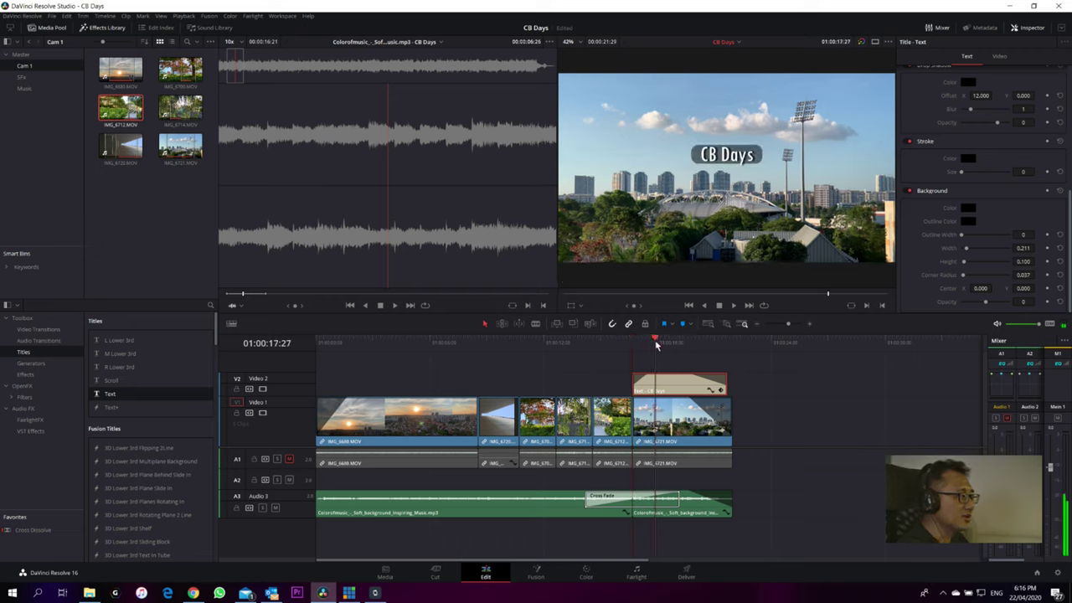
{"action": "left_click_drag", "start_coordinate": [657, 343], "coordinate": [660, 344]}
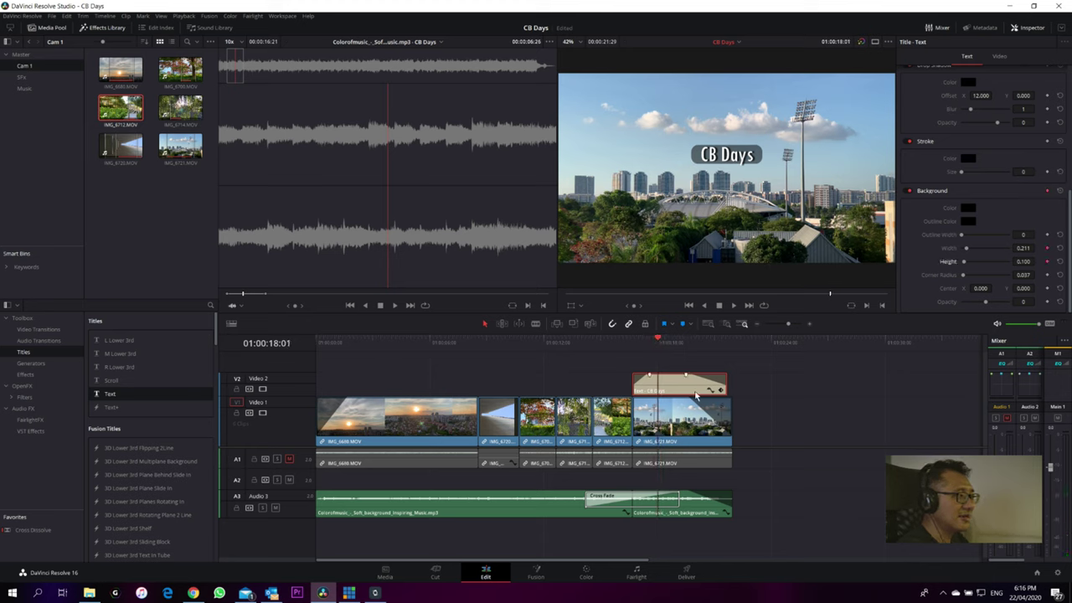
{"action": "left_click_drag", "start_coordinate": [658, 341], "coordinate": [635, 343]}
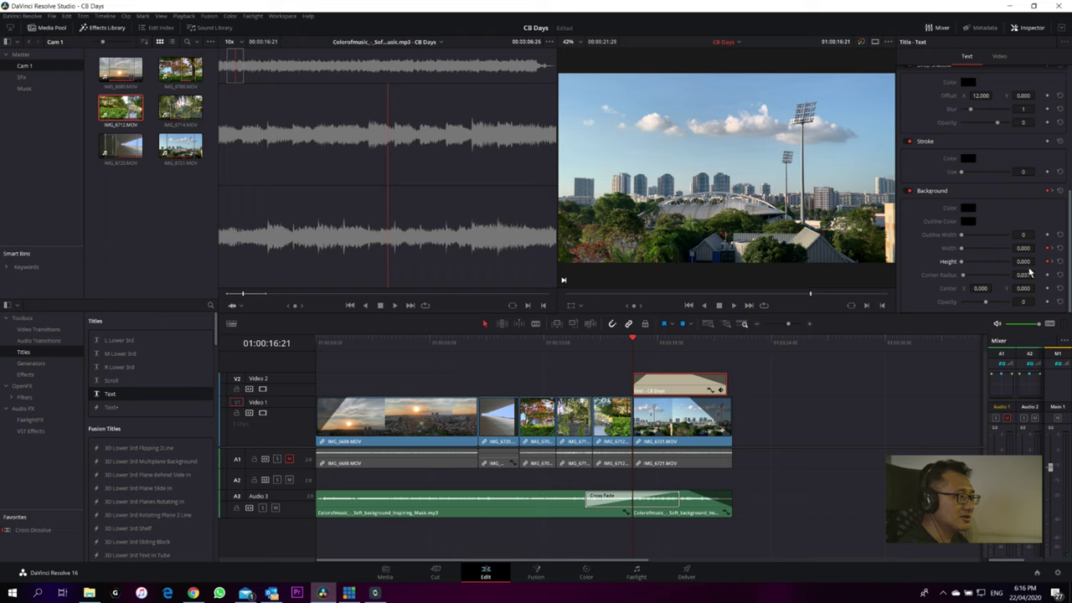
{"action": "left_click", "coordinate": [1047, 248]}
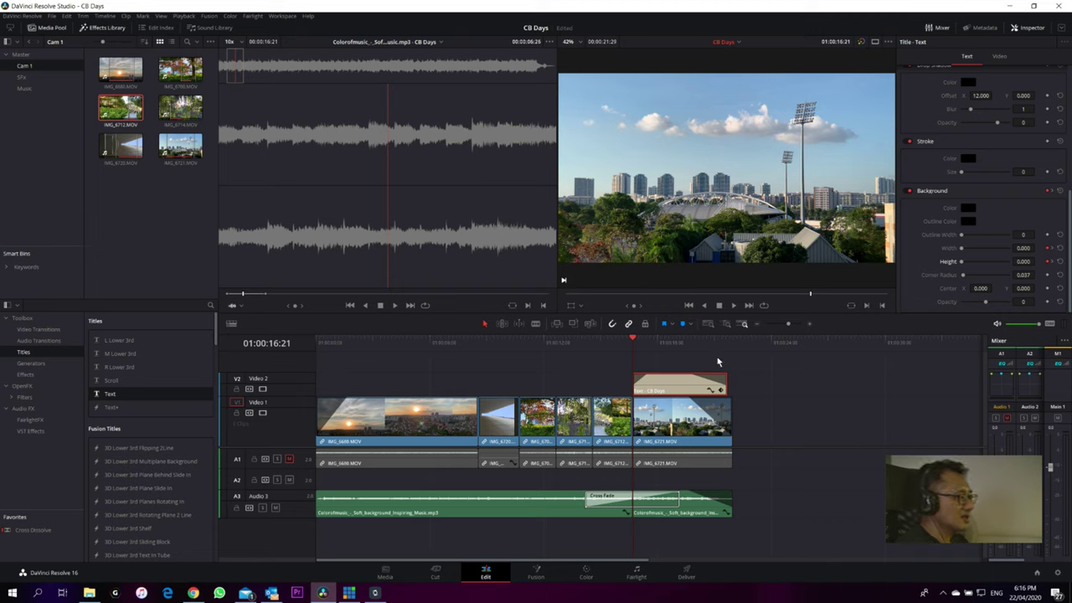
- Show the title's keyframes in the timeline, move the second background keyframe to 01:00:18:27 and review the animation
{"action": "left_click", "coordinate": [720, 391]}
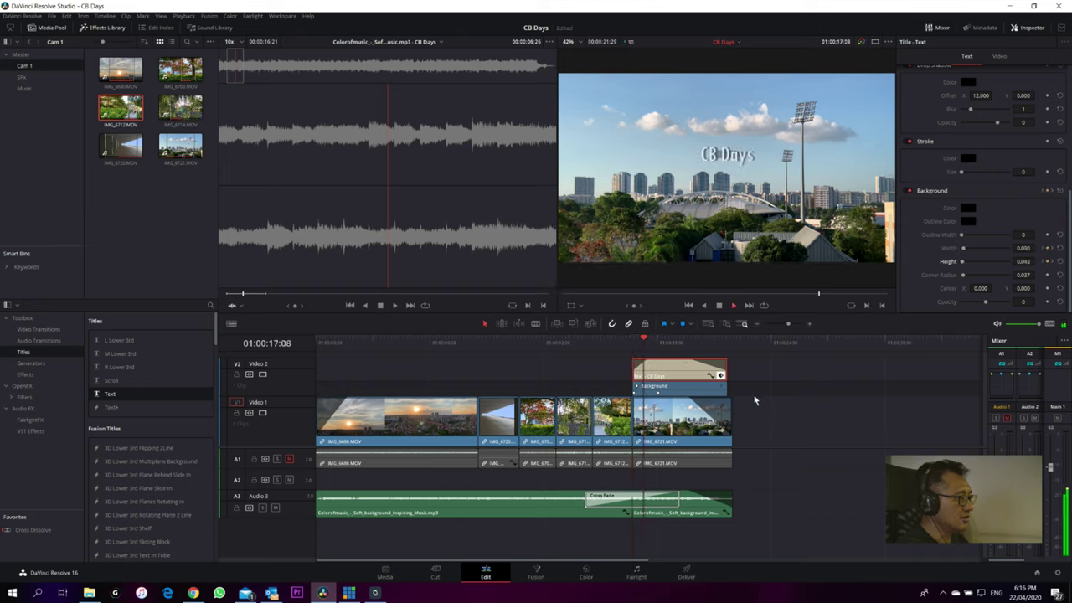
{"action": "key", "text": "space"}
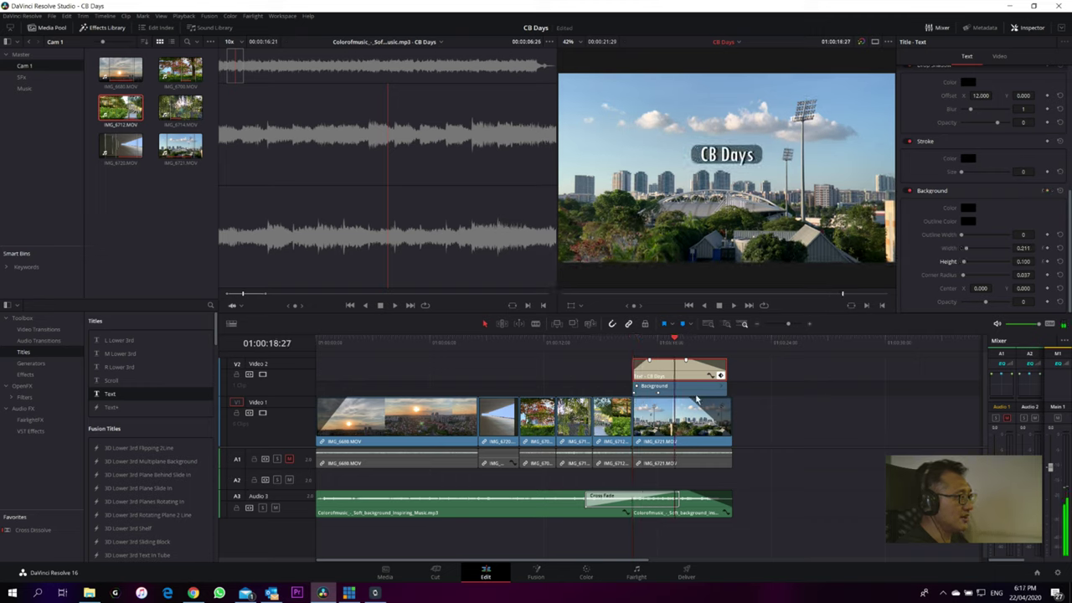
{"action": "key", "text": "Up"}
{"action": "key", "text": "space"}
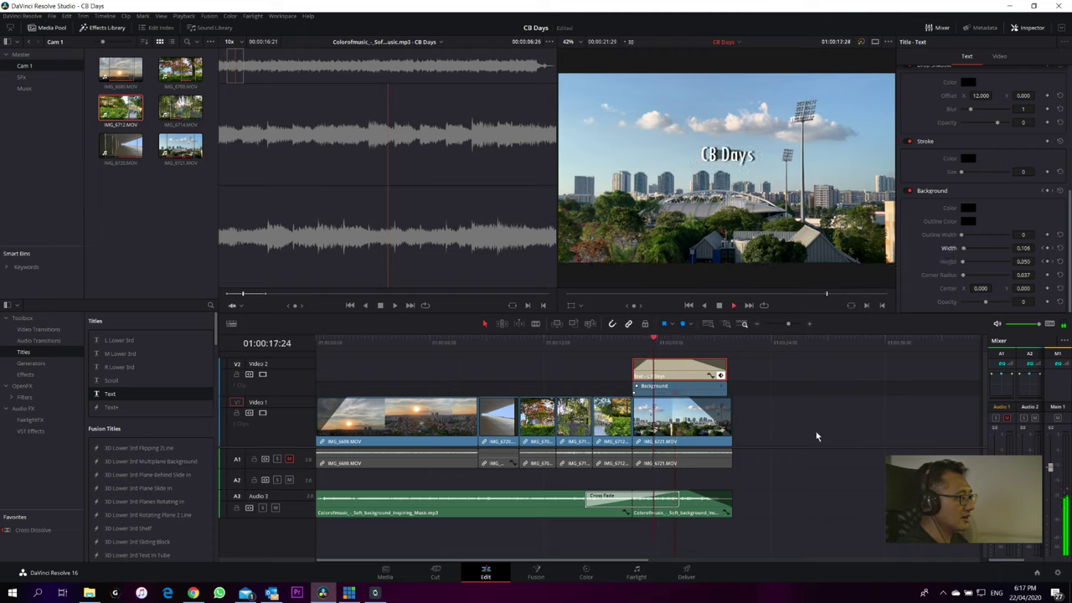
{"action": "key", "text": "space"}
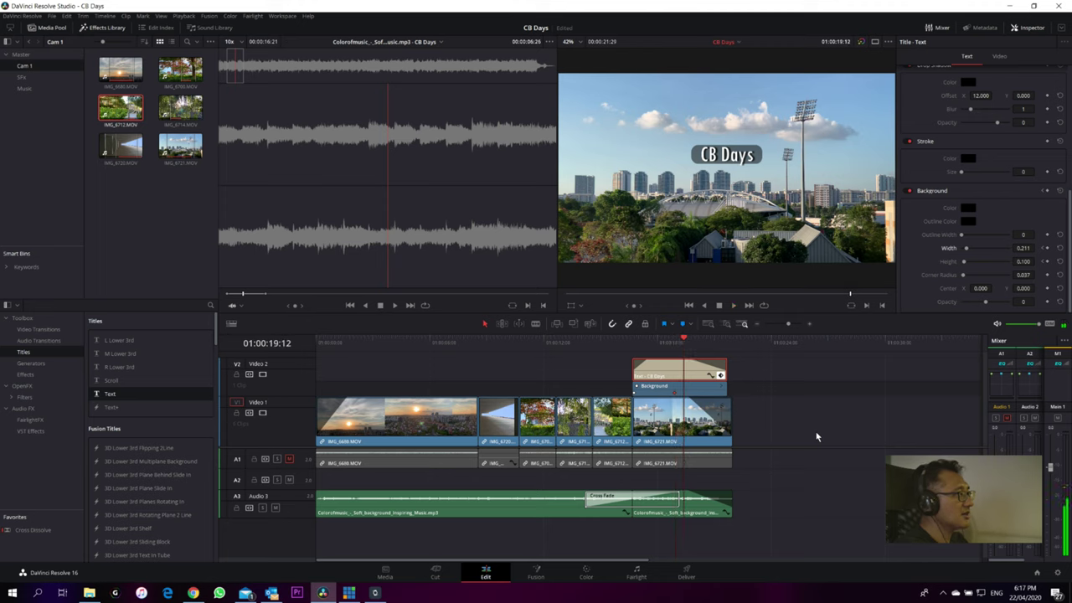
{"action": "left_click_drag", "start_coordinate": [650, 343], "coordinate": [665, 346]}
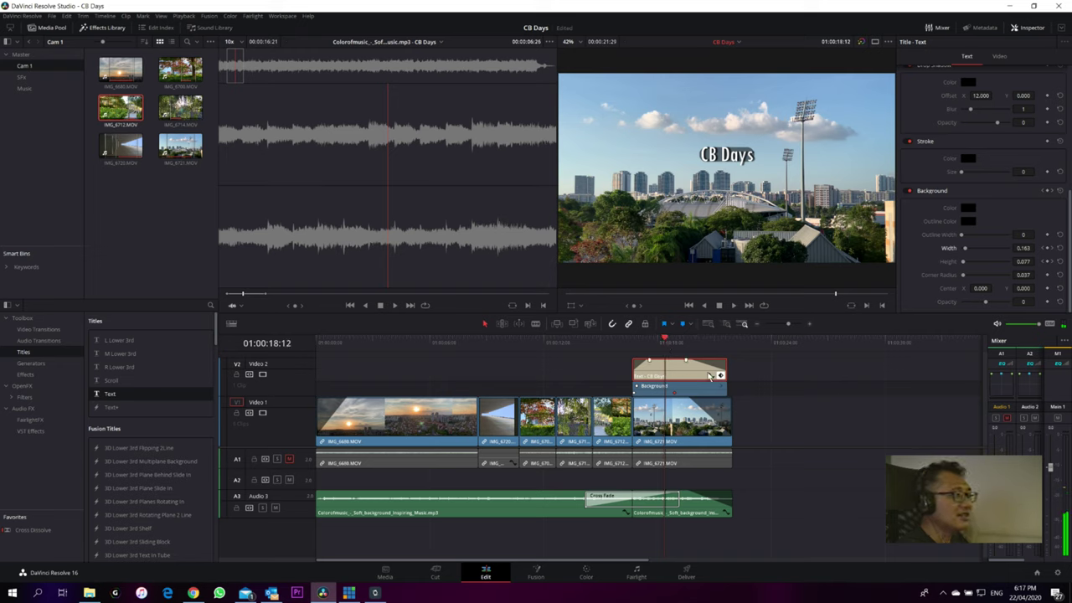
- Remove the background height's keyframes, set the height to a constant 0.122 and play back the title
{"action": "left_click", "coordinate": [1052, 249]}
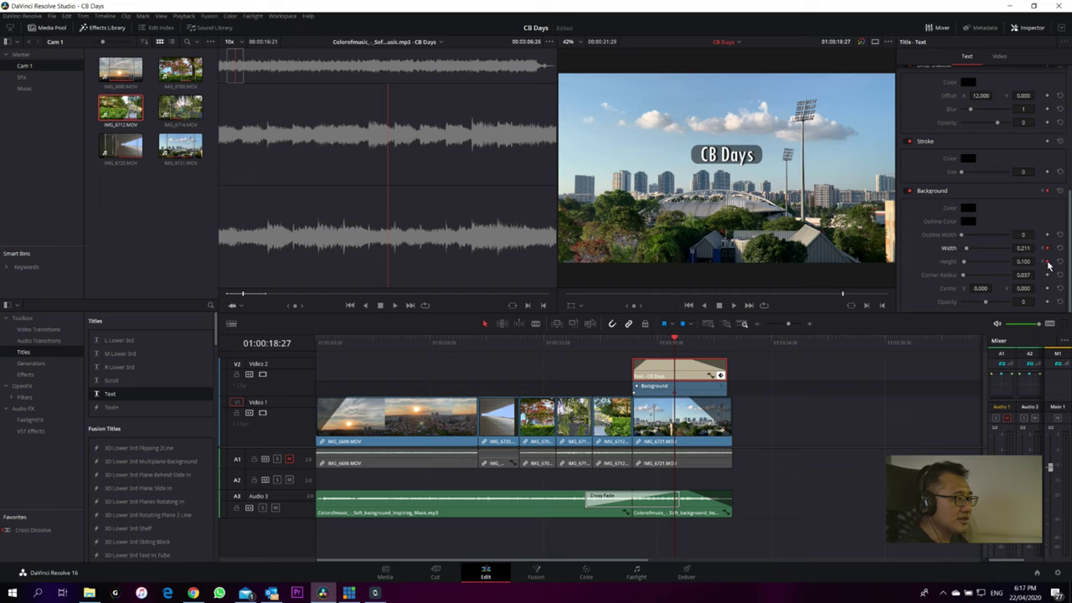
{"action": "left_click", "coordinate": [1047, 263]}
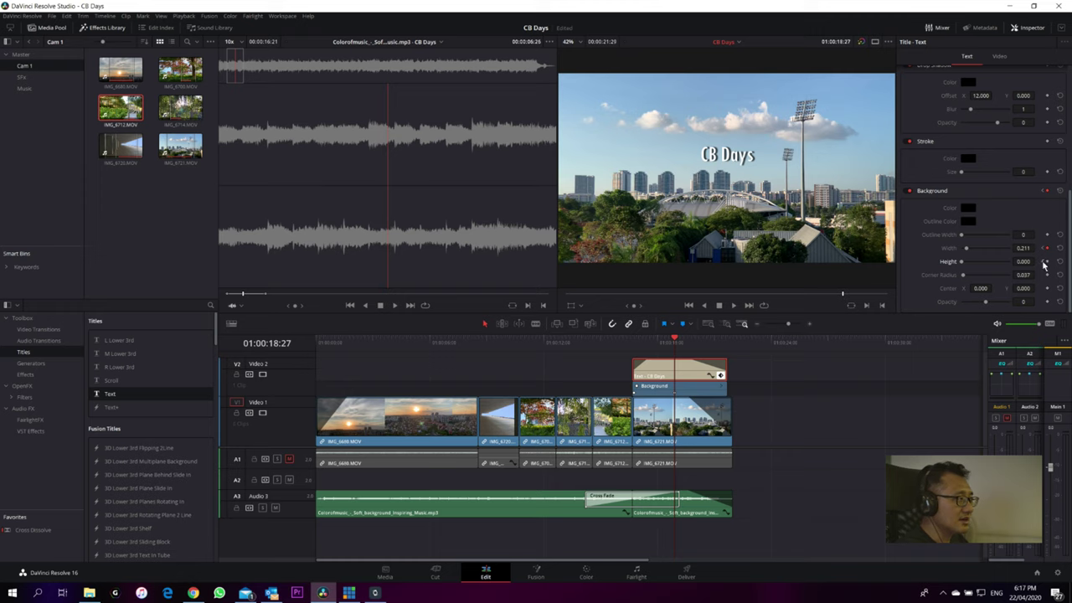
{"action": "key", "text": "Up"}
{"action": "key", "text": "space"}
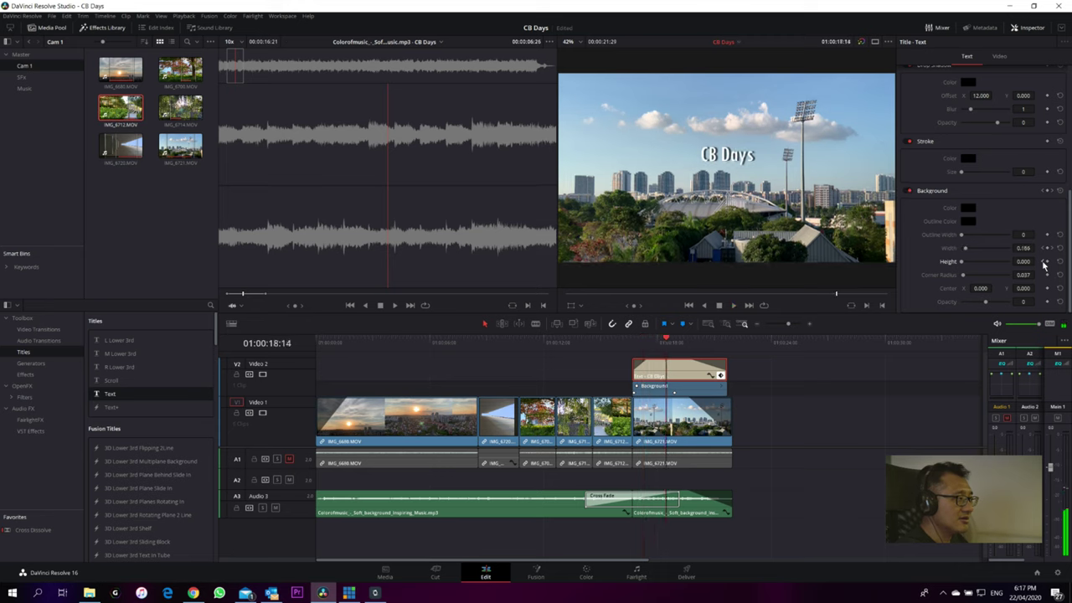
{"action": "key", "text": "Up"}
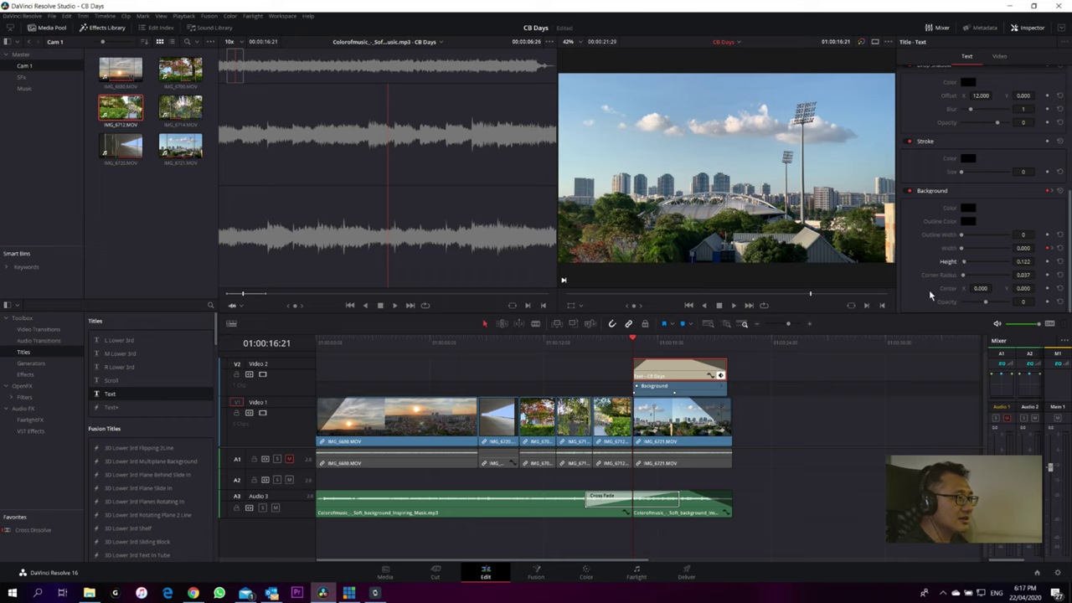
{"action": "left_click", "coordinate": [662, 344]}
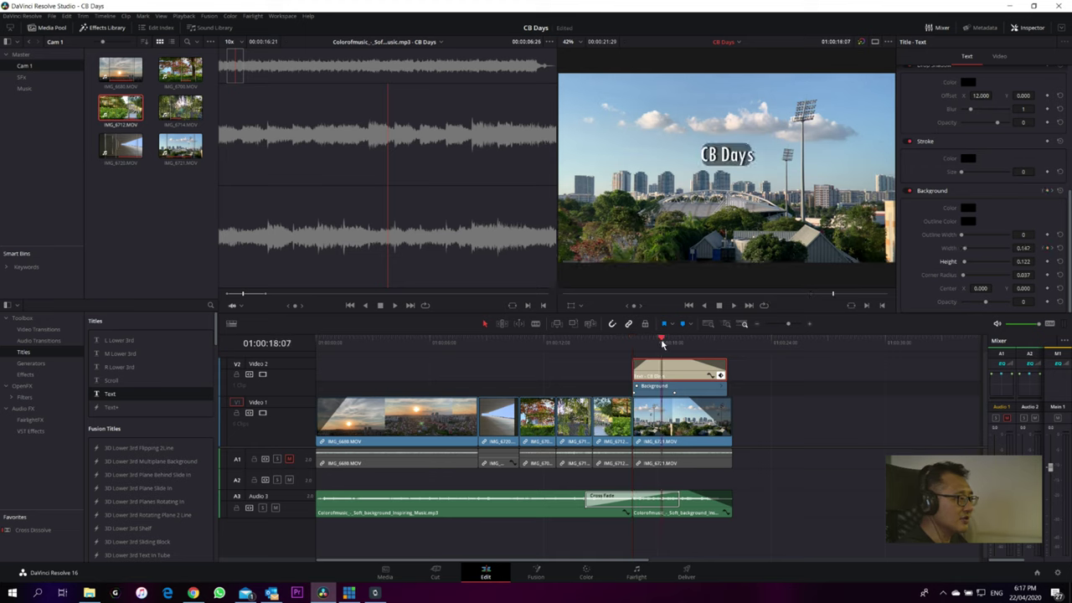
{"action": "key", "text": "space"}
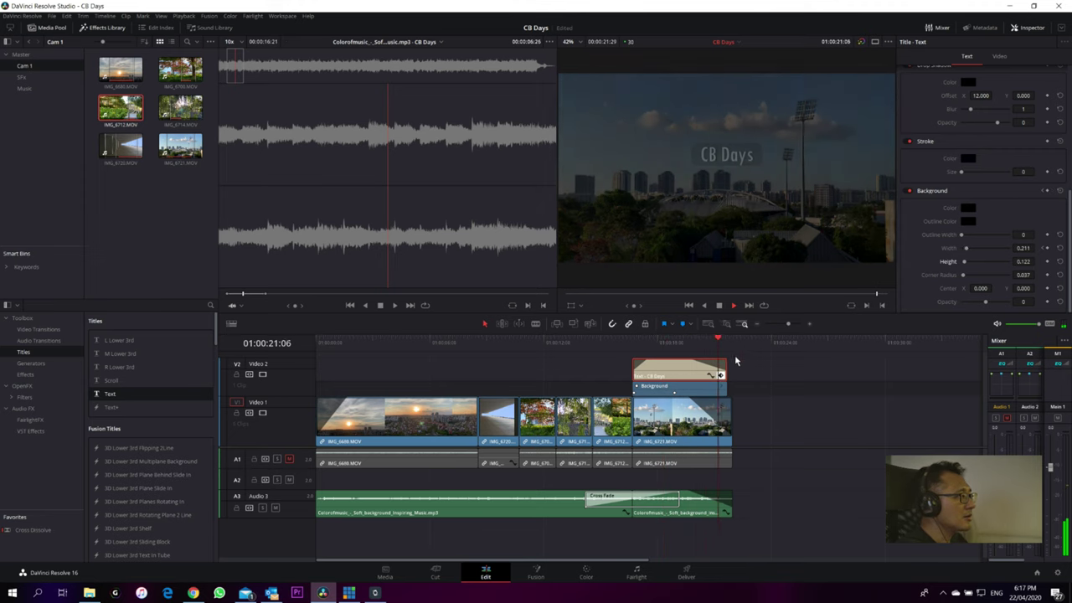
- Scrub through the title's background width animation and return the playhead to the title's start at 01:00:16:21
{"action": "left_click", "coordinate": [634, 345]}
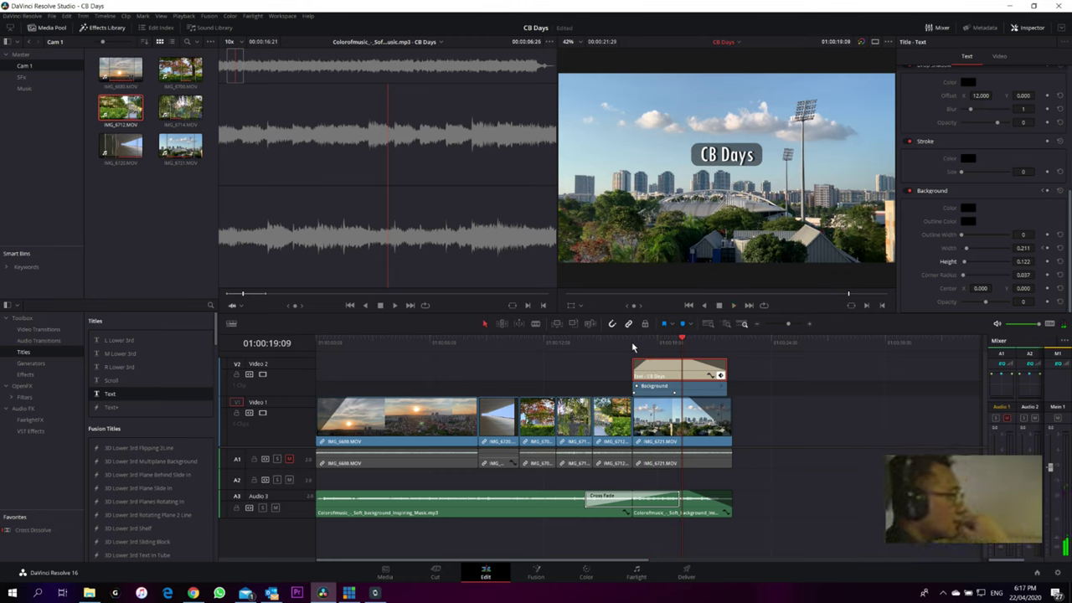
{"action": "key", "text": "j"}
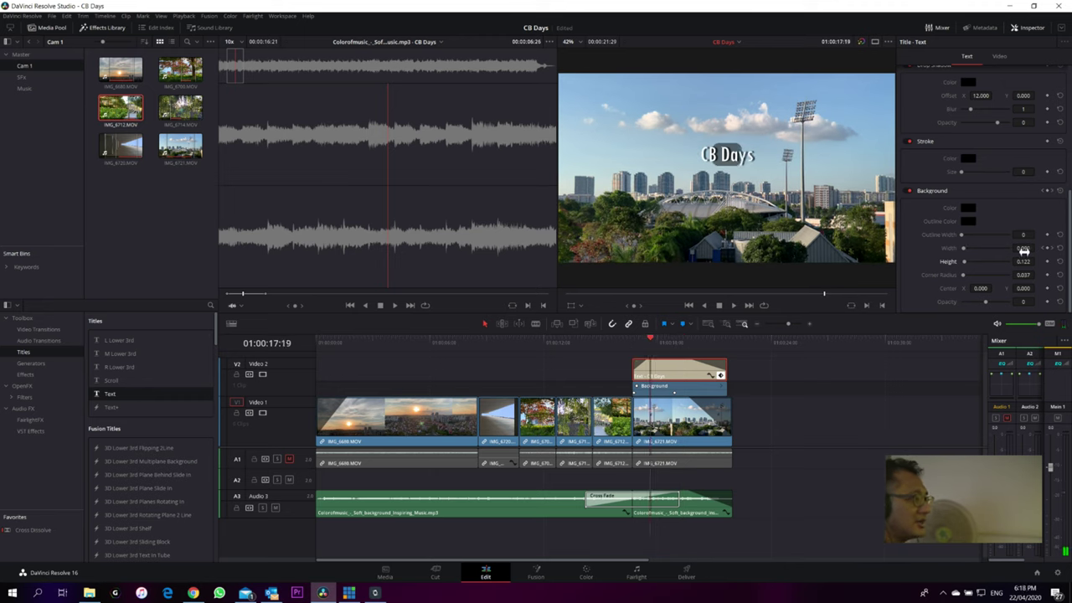
{"action": "left_click_drag", "start_coordinate": [647, 344], "coordinate": [661, 343]}
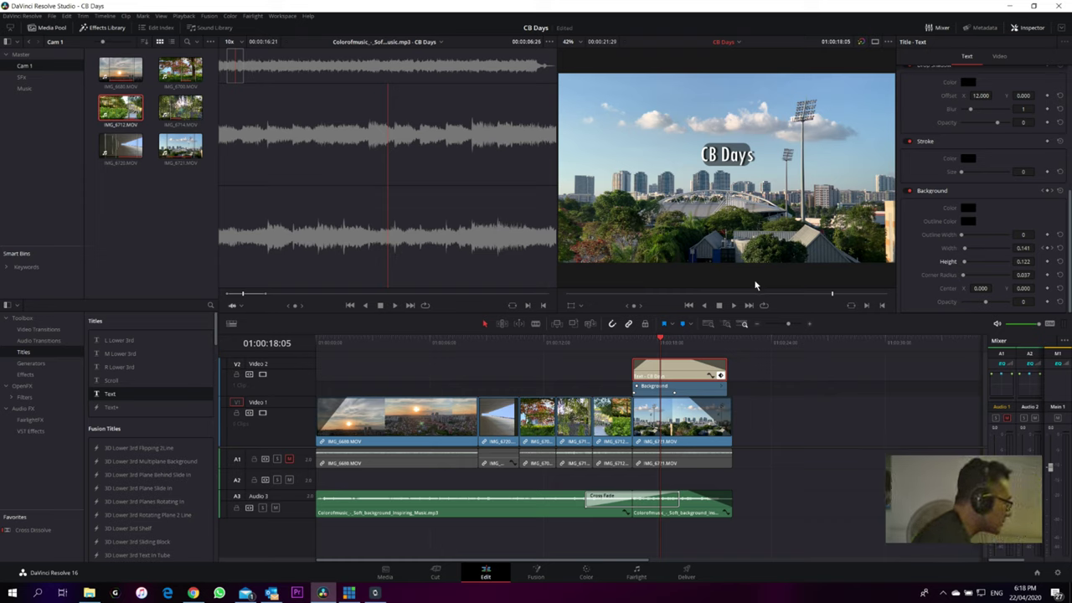
{"action": "left_click_drag", "start_coordinate": [661, 342], "coordinate": [632, 342]}
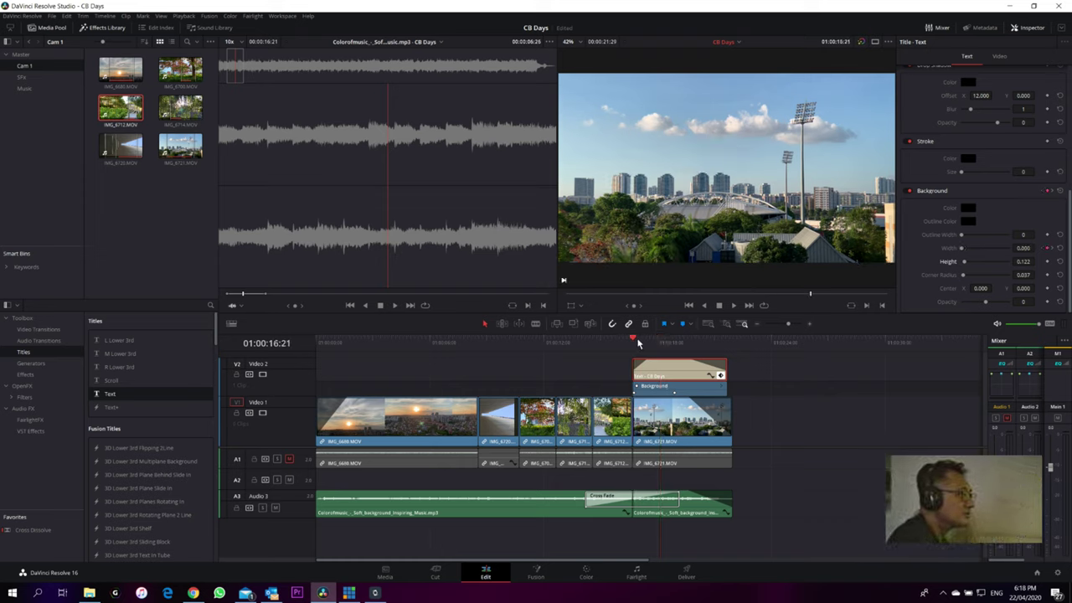
- Play the whole timeline from the beginning to the end, and move the playhead back to 01:00:11:21
{"action": "key", "text": "Home"}
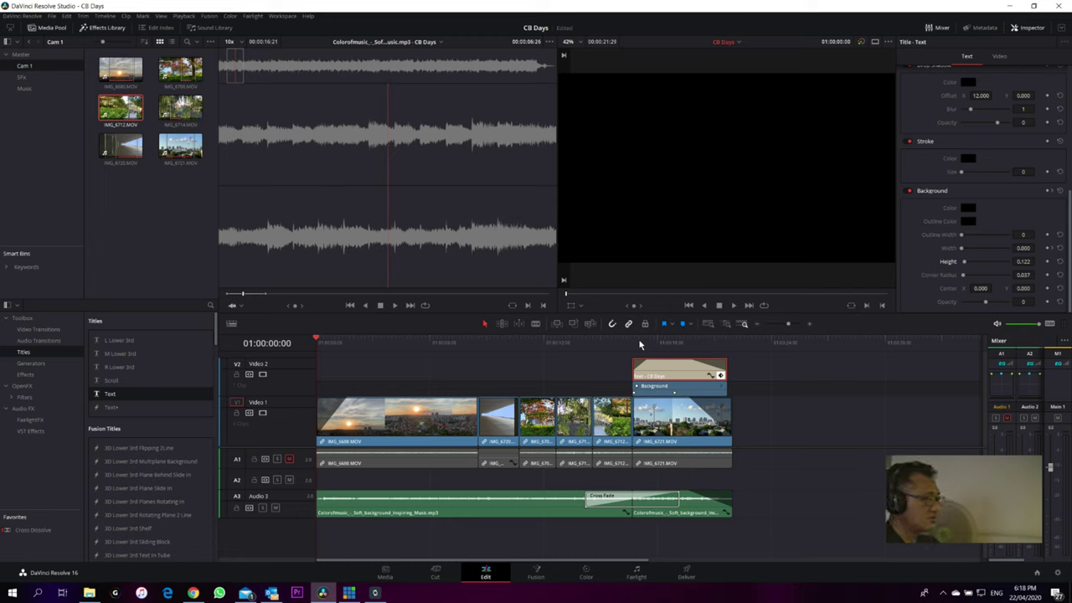
{"action": "key", "text": "space"}
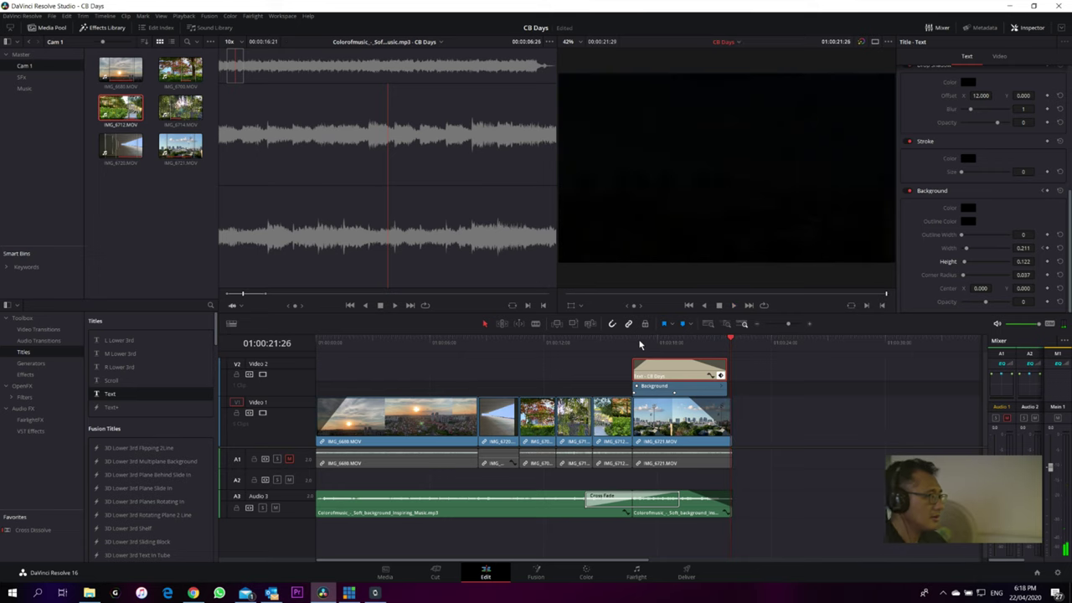
{"action": "left_click", "coordinate": [613, 346]}
{"action": "left_click_drag", "start_coordinate": [569, 341], "coordinate": [538, 360]}
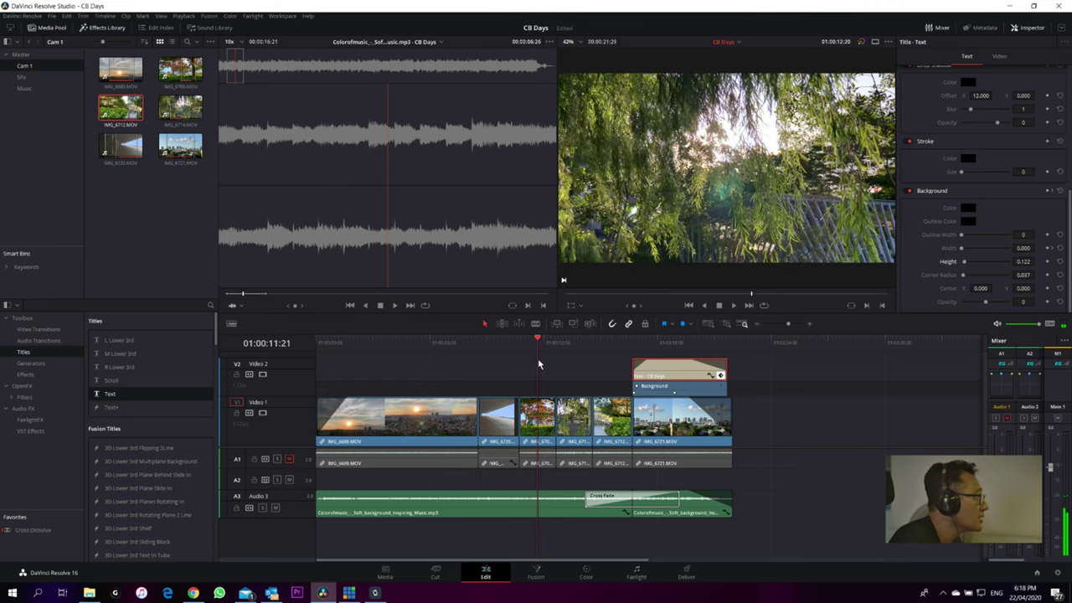
- Set the playback proxy mode to Half Resolution and play the timeline from the beginning
{"action": "left_click", "coordinate": [184, 16]}
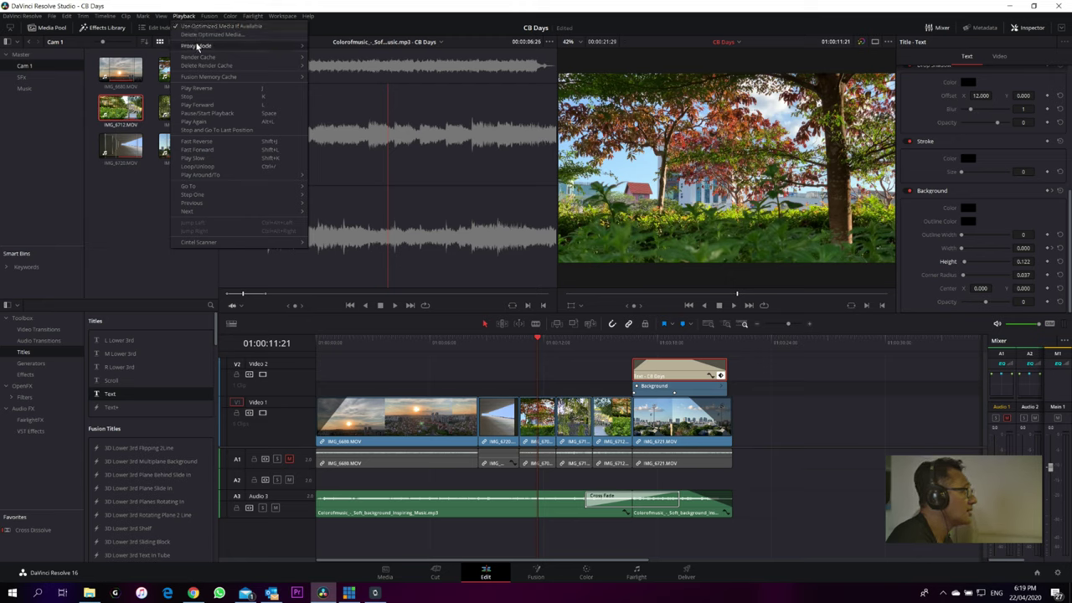
{"action": "mouse_move", "coordinate": [198, 47]}
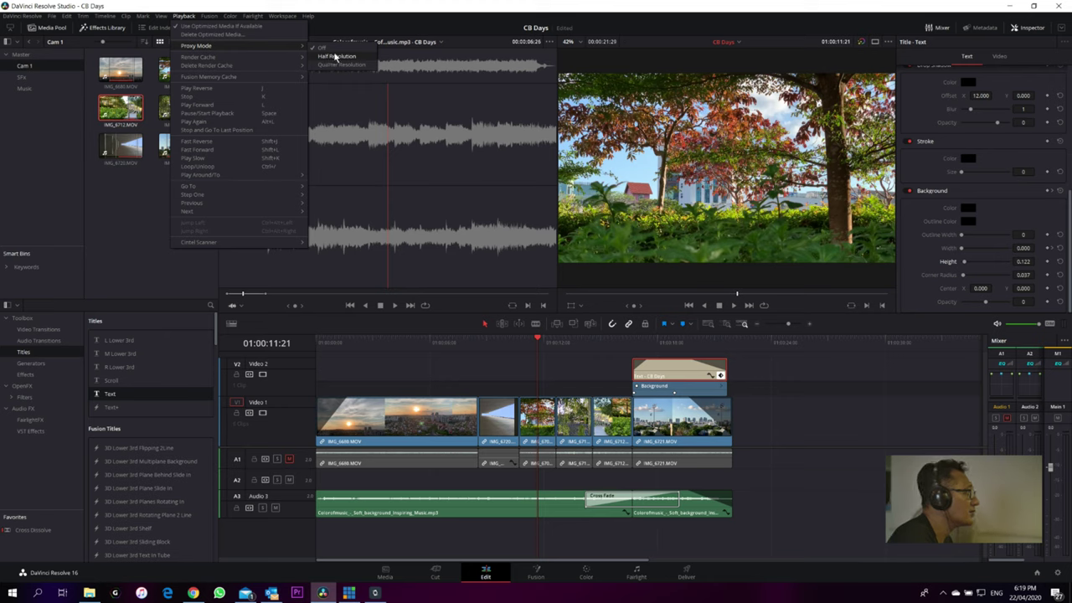
{"action": "left_click", "coordinate": [335, 56]}
{"action": "key", "text": "Home"}
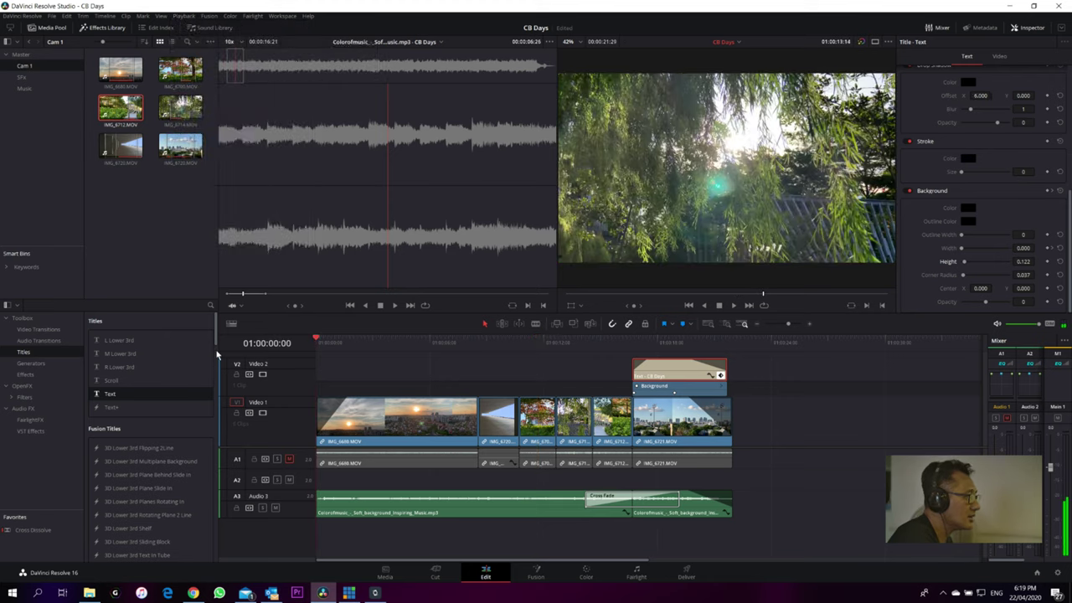
{"action": "key", "text": "space"}
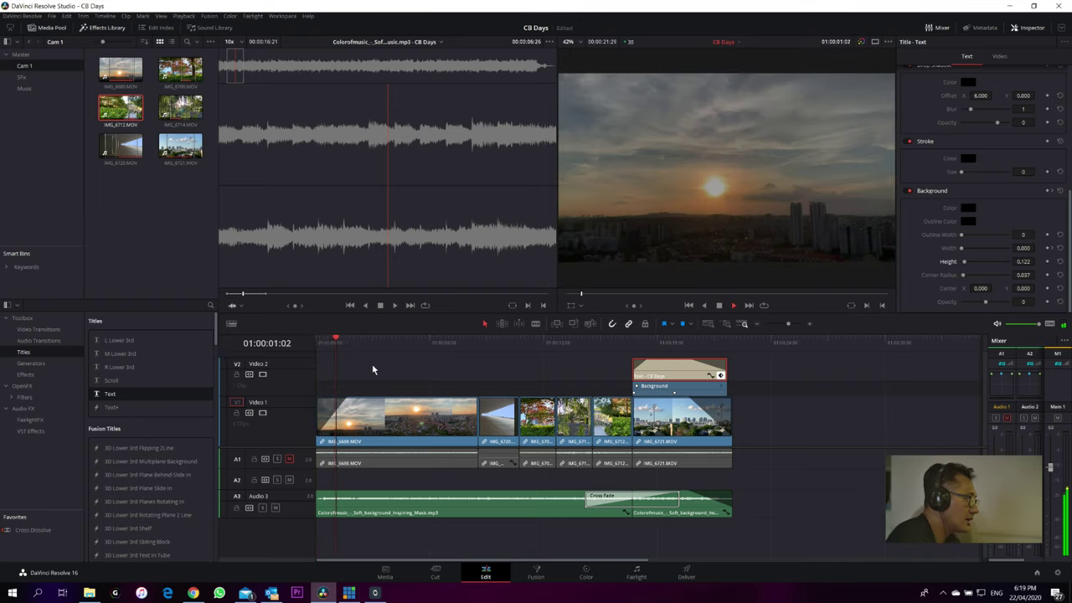
- Play the later part of the first clip and stop in the second clip at 01:00:09:06
{"action": "scroll", "coordinate": [372, 363], "scroll_direction": "down", "scroll_amount": 3}
{"action": "key", "text": "space"}
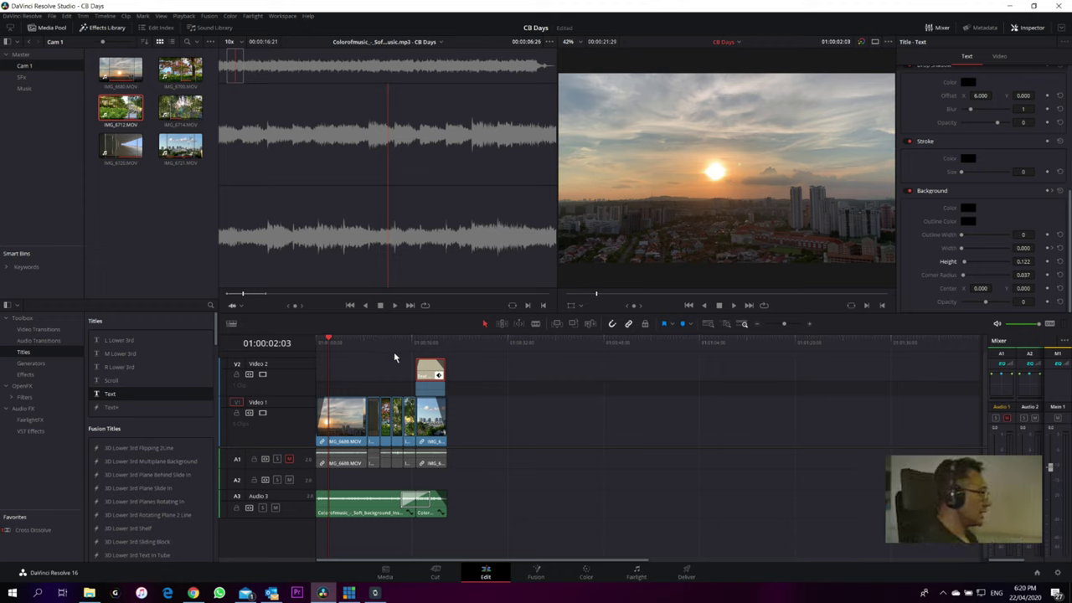
{"action": "left_click", "coordinate": [347, 344]}
{"action": "key", "text": "space"}
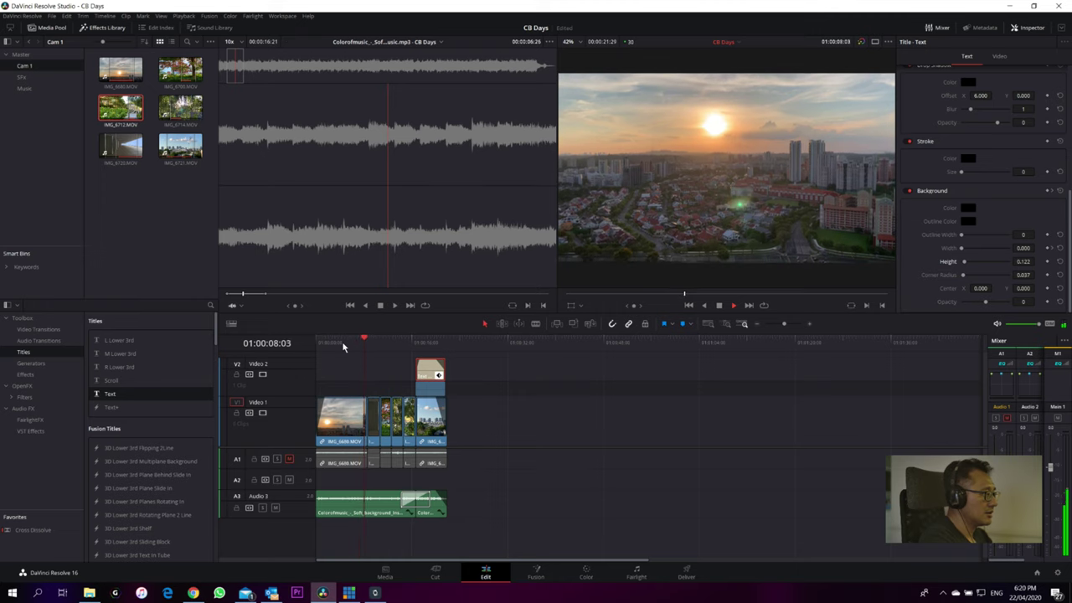
{"action": "key", "text": "space"}
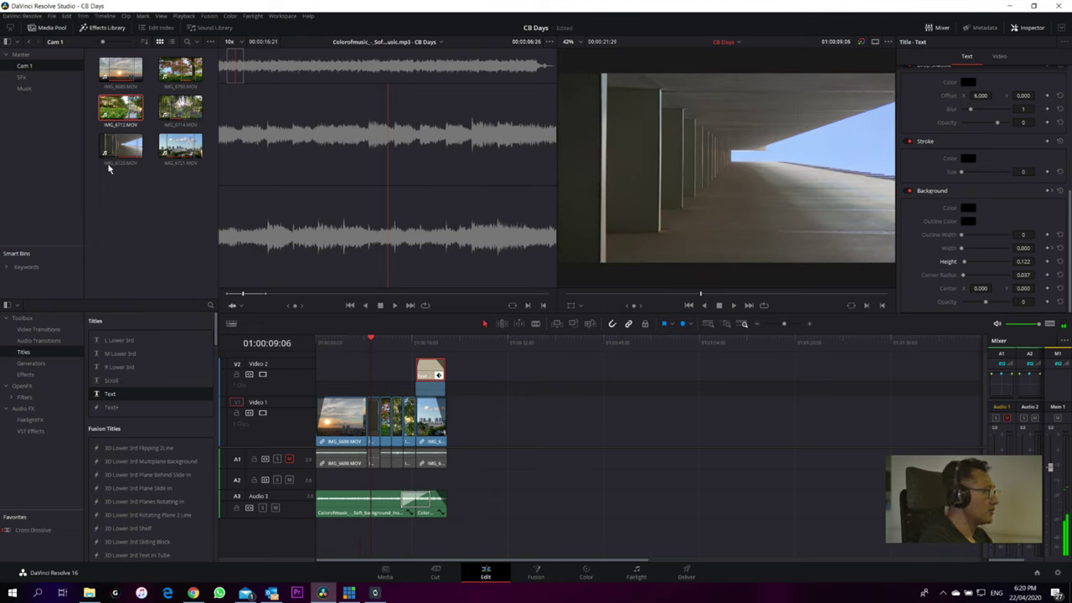
- Open the SFx bin and audition Early-morning-birds-chirping.mp3 in the source viewer
{"action": "left_click", "coordinate": [23, 77]}
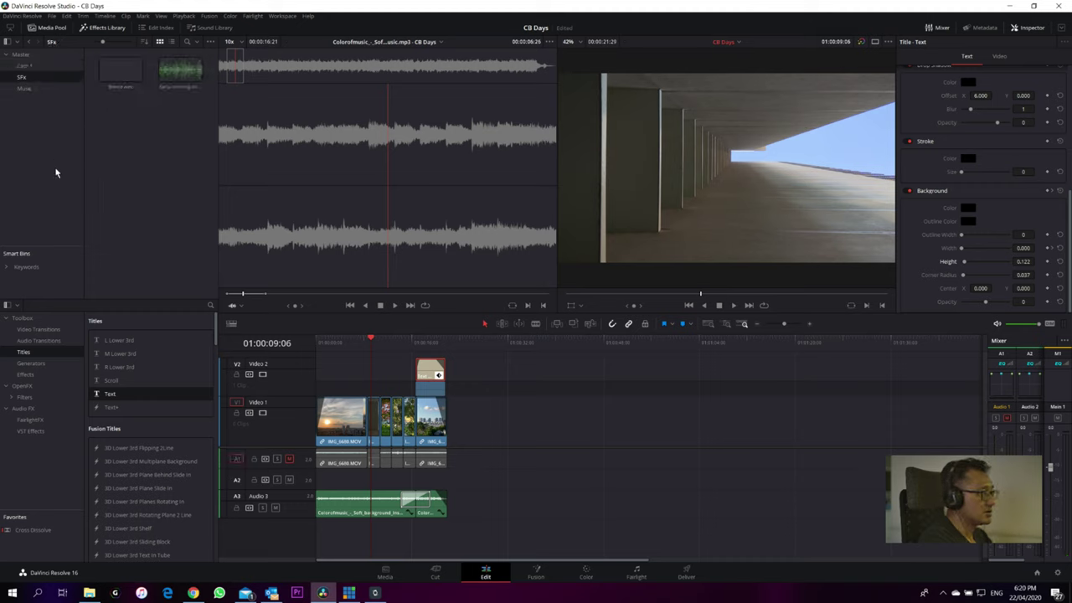
{"action": "left_click", "coordinate": [167, 69]}
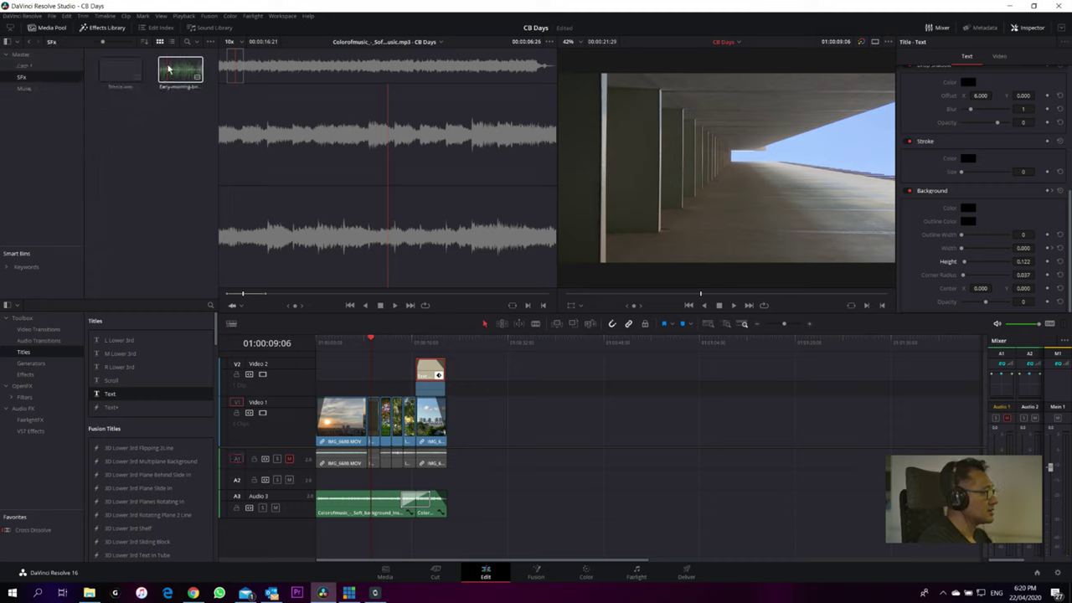
{"action": "double_click", "coordinate": [168, 70]}
{"action": "key", "text": "space"}
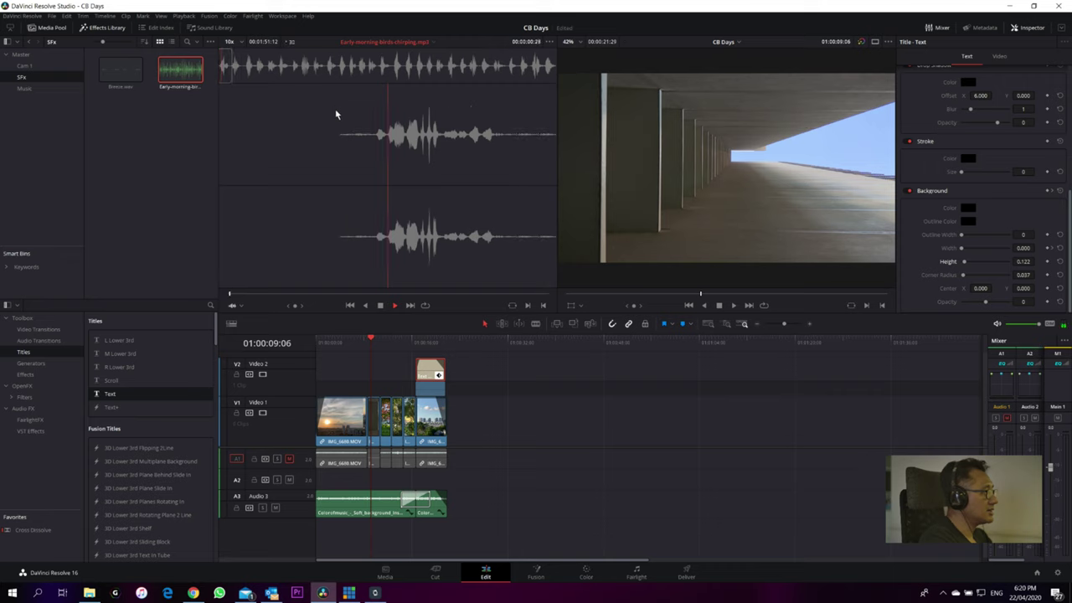
- Play the timeline from the second clip and move the playhead to the start of IMG_6700.MOV at 01:00:10:22
{"action": "left_click", "coordinate": [377, 359]}
{"action": "key", "text": "space"}
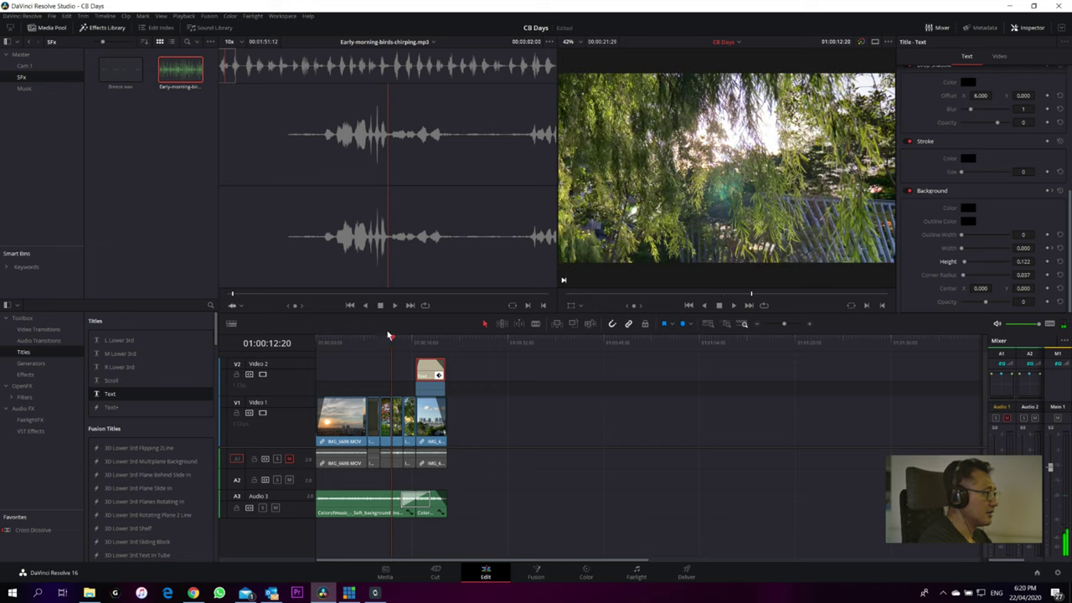
{"action": "left_click", "coordinate": [379, 345]}
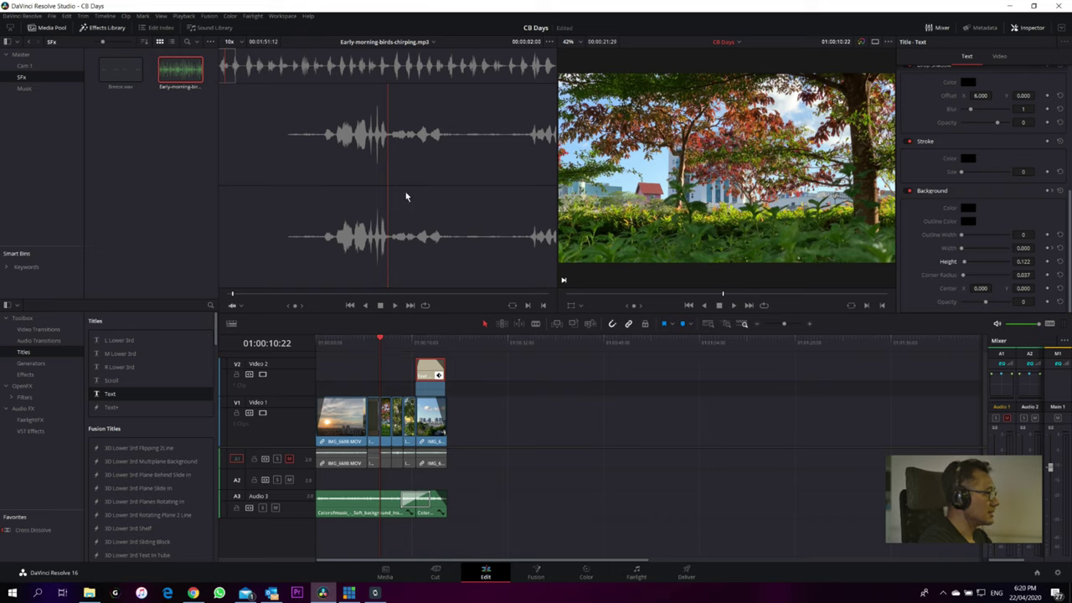
- Skim through different parts of the birds-chirping sound's waveform in the source viewer
{"action": "left_click_drag", "start_coordinate": [398, 70], "coordinate": [467, 497]}
{"action": "left_click_drag", "start_coordinate": [343, 209], "coordinate": [387, 239]}
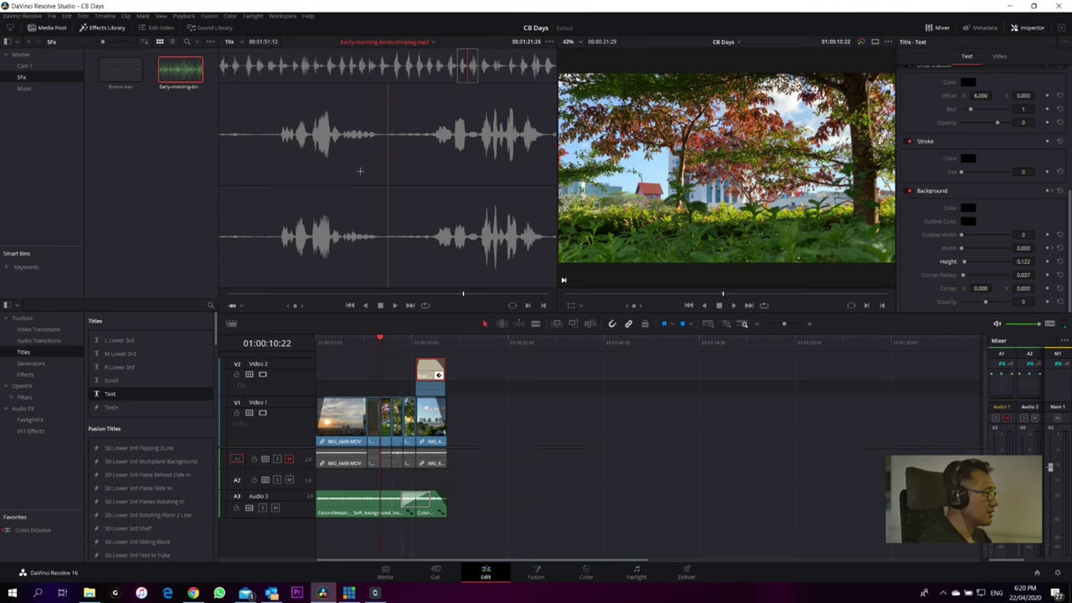
{"action": "left_click_drag", "start_coordinate": [461, 73], "coordinate": [332, 72]}
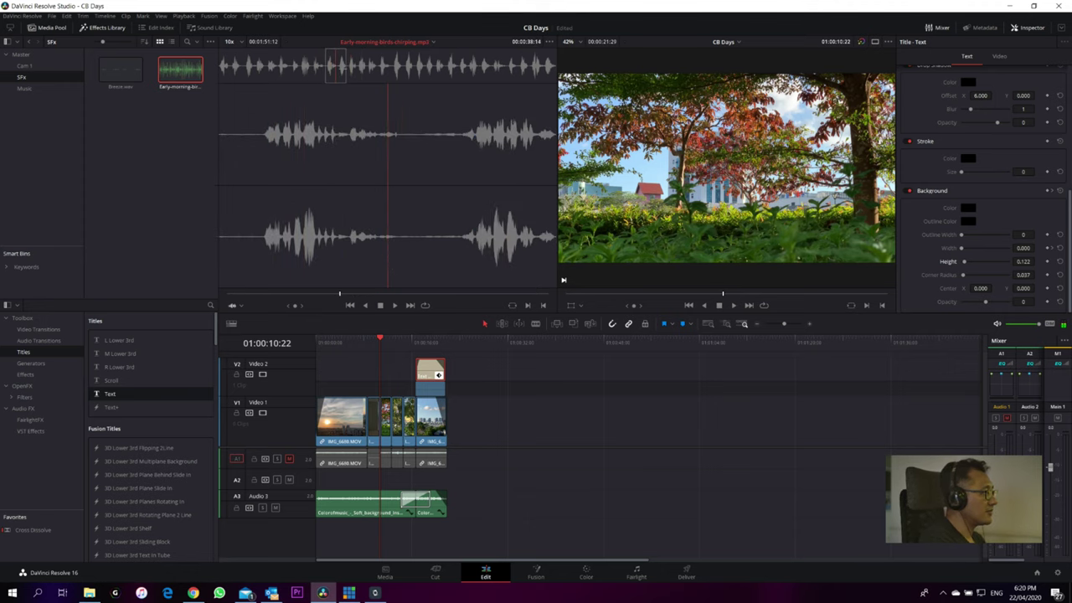
- Mark the first 00:00:04:09 of the birds-chirping sound and place it on Audio 2 at 01:00:10:22
{"action": "left_click", "coordinate": [179, 71]}
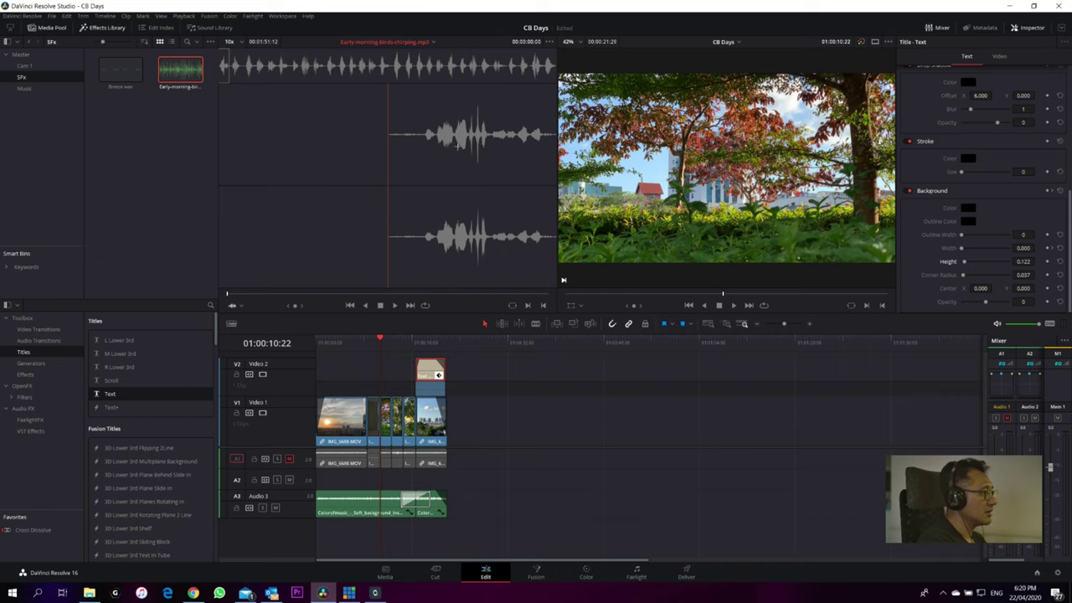
{"action": "key", "text": "space"}
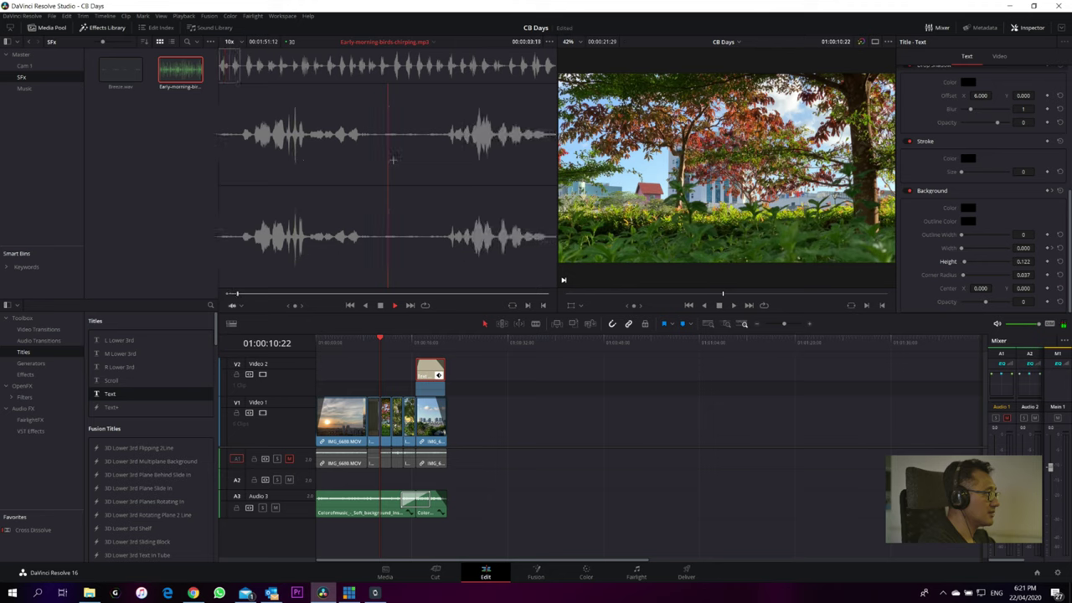
{"action": "key", "text": "space"}
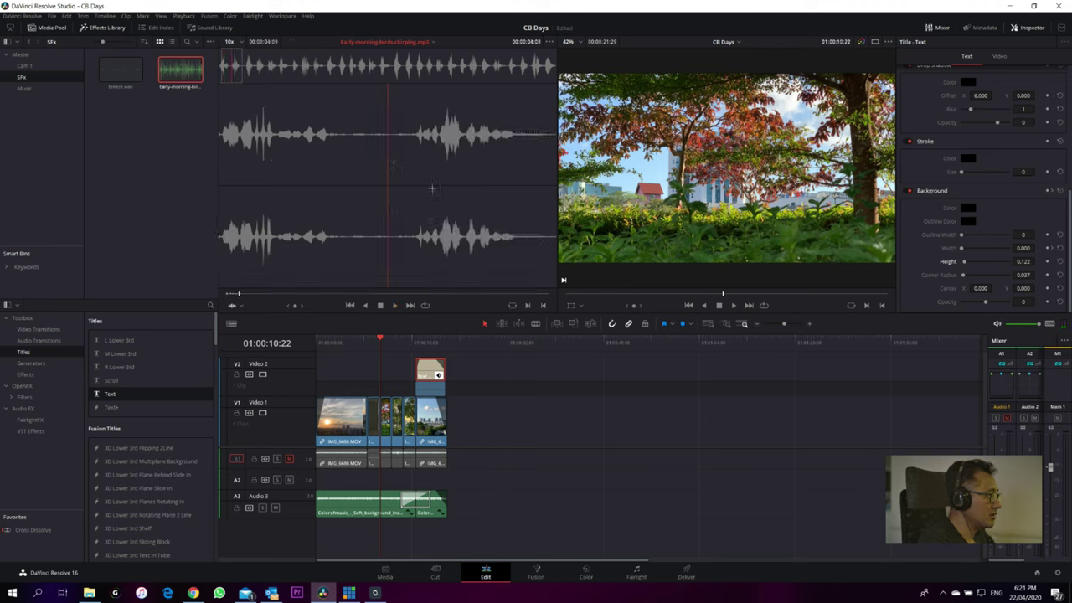
{"action": "left_click_drag", "start_coordinate": [366, 154], "coordinate": [382, 479]}
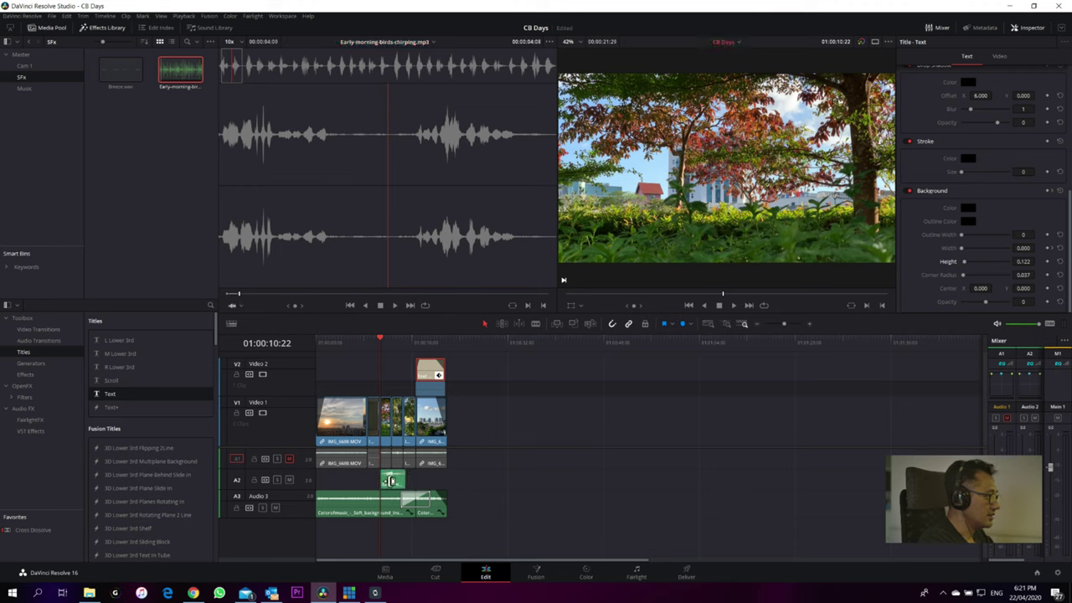
- Move the birds-chirping clip on Audio 2 to start at 01:00:10:08 and give it a fade-in
{"action": "key", "text": "shift+z"}
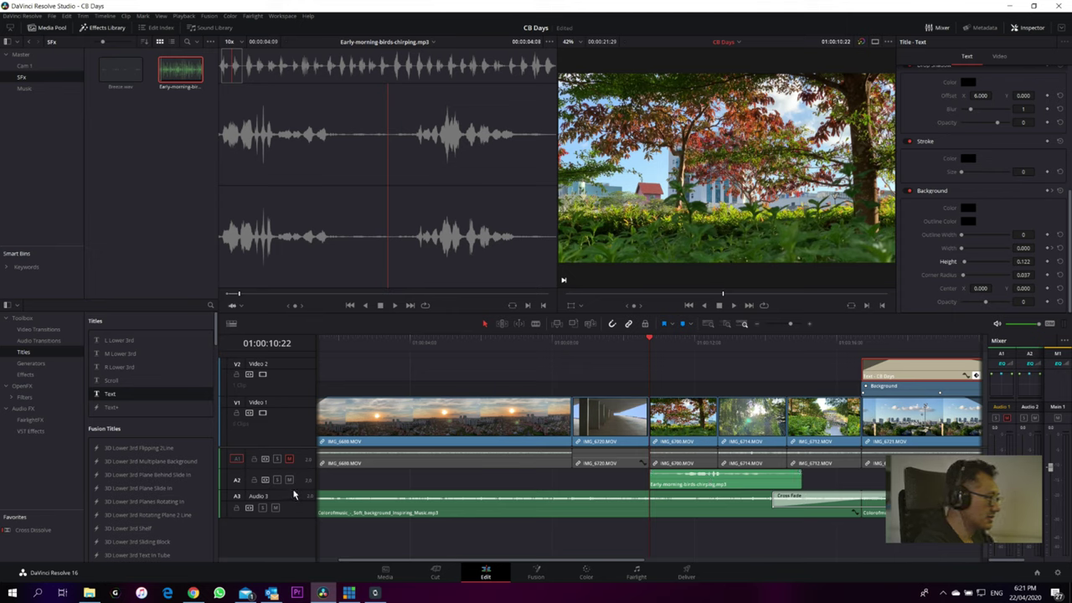
{"action": "scroll", "coordinate": [293, 495], "scroll_direction": "up", "scroll_amount": 2}
{"action": "key", "text": "space"}
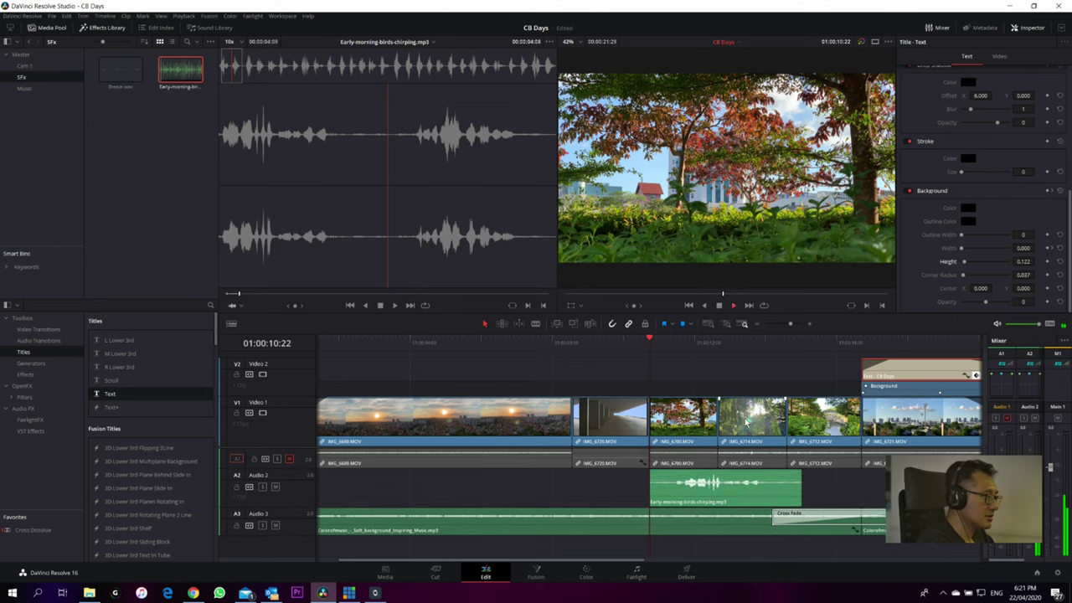
{"action": "left_click", "coordinate": [633, 342]}
{"action": "left_click_drag", "start_coordinate": [674, 484], "coordinate": [642, 479]}
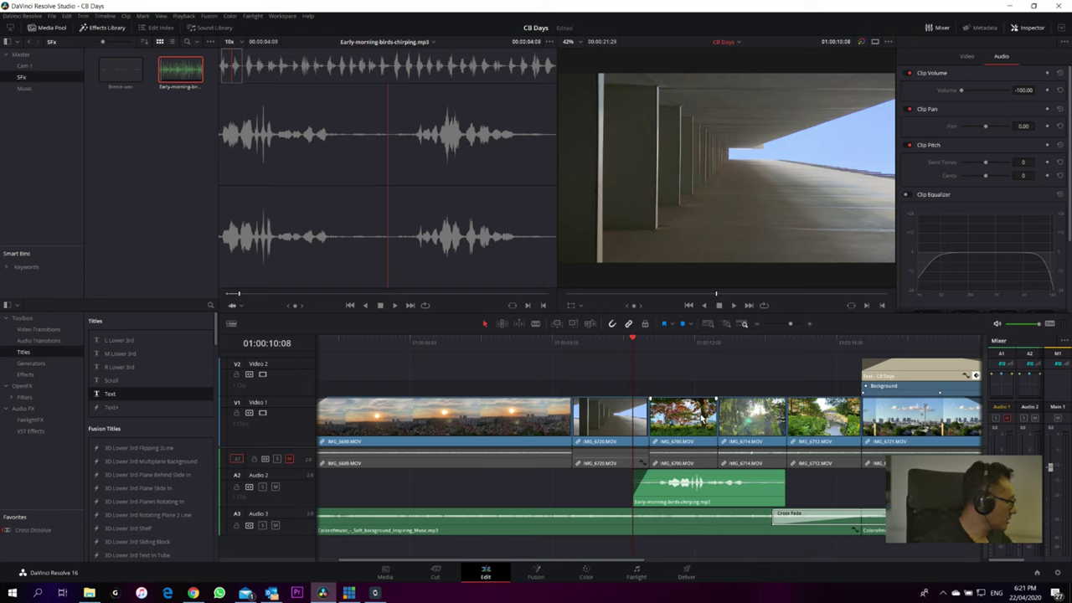
- Play the birds-chirping clip and extend its end slightly to the cut at the start of IMG_6712.MOV
{"action": "key", "text": "space"}
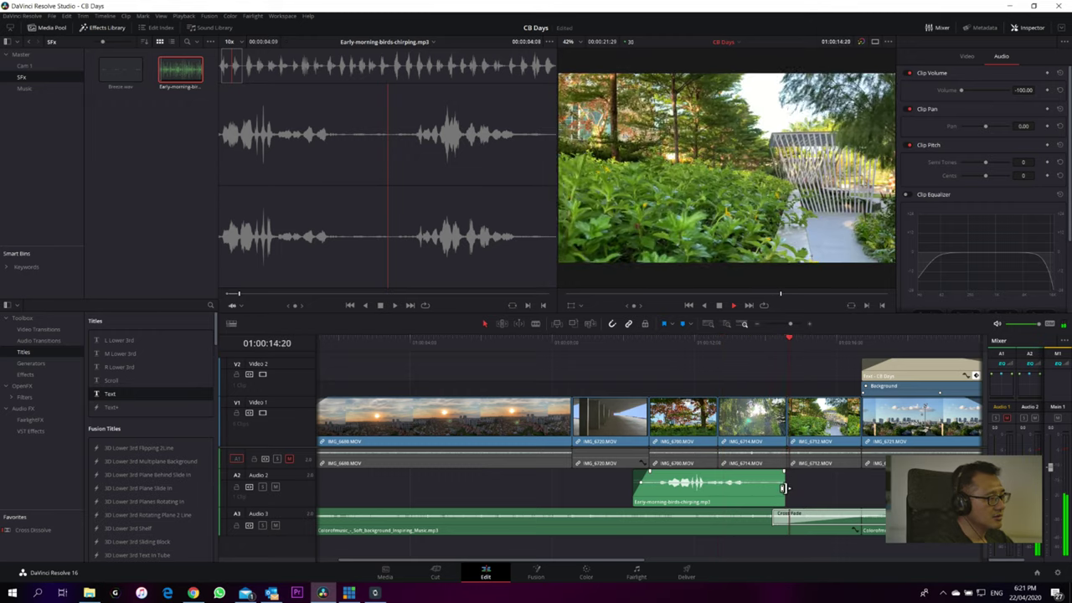
{"action": "key", "text": "space"}
{"action": "left_click_drag", "start_coordinate": [783, 487], "coordinate": [788, 488]}
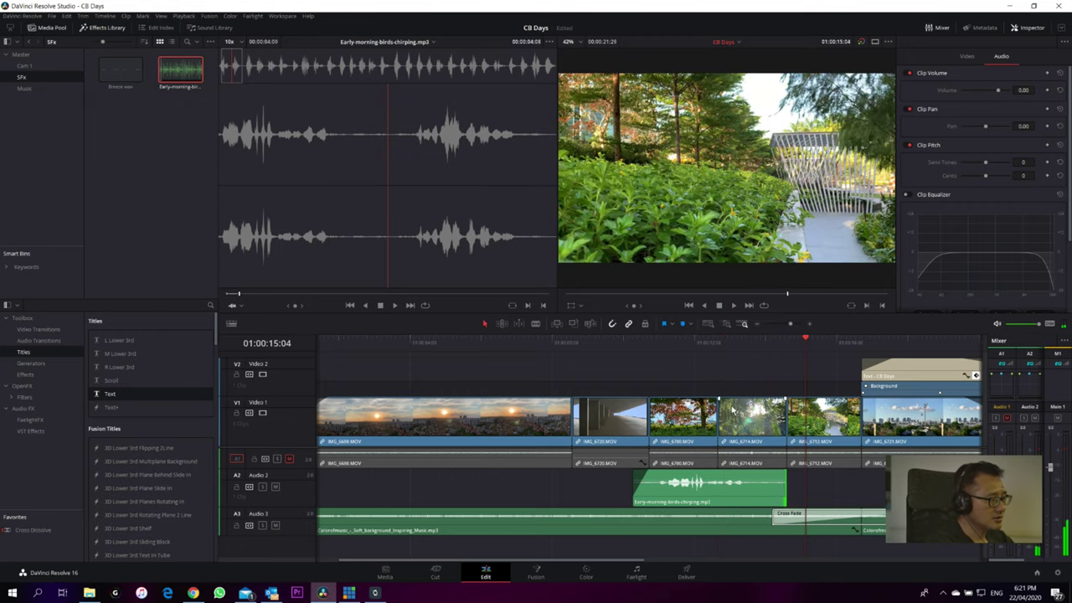
- Replay the IMG_6700.MOV section twice to judge the birds-chirping sound against the music
{"action": "left_click", "coordinate": [670, 343]}
{"action": "key", "text": "space"}
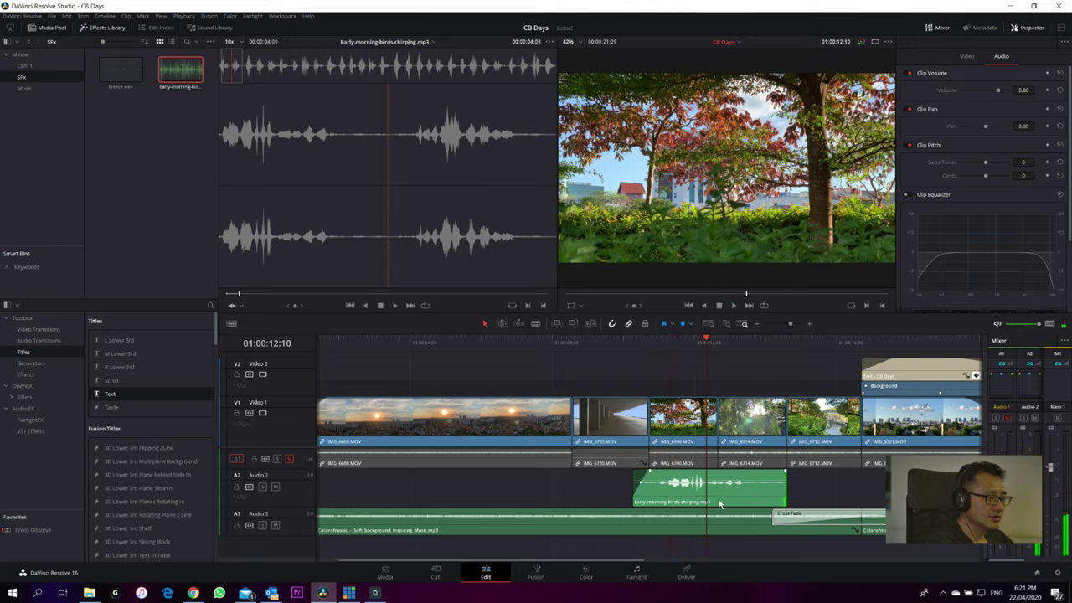
{"action": "left_click", "coordinate": [661, 343]}
{"action": "key", "text": "space"}
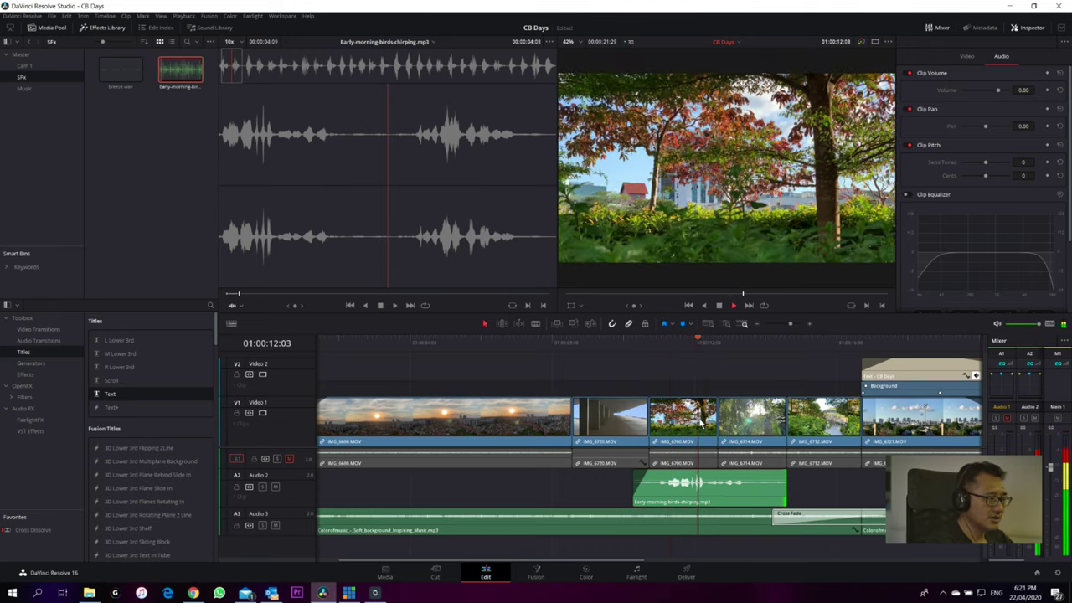
{"action": "key", "text": "space"}
- Set the birds-chirping clip's volume to -6 and play that section again
{"action": "left_click", "coordinate": [699, 494]}
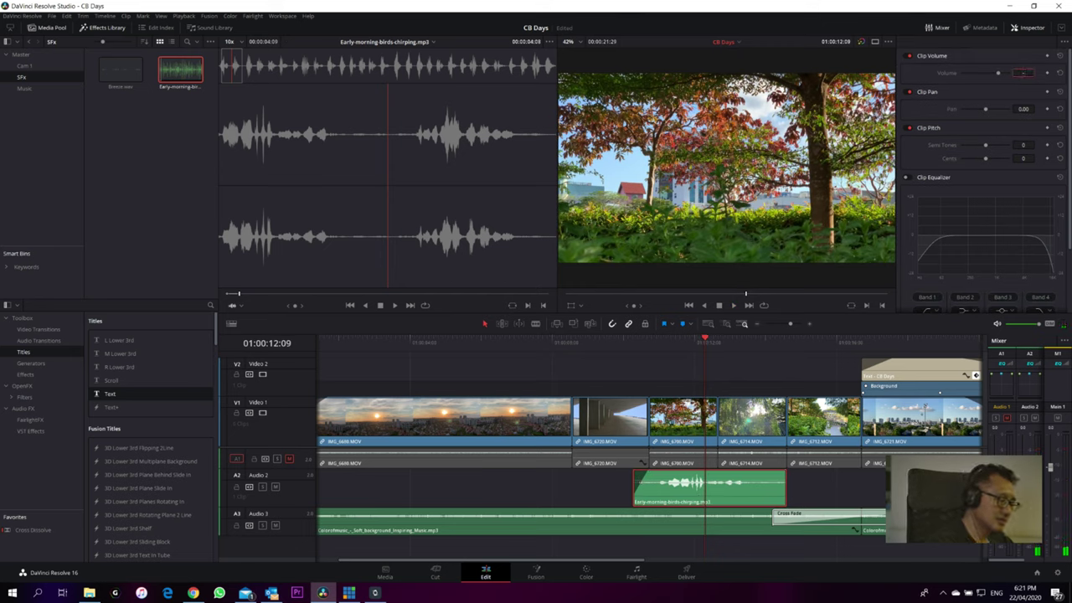
{"action": "type", "text": "-6"}
{"action": "key", "text": "Return"}
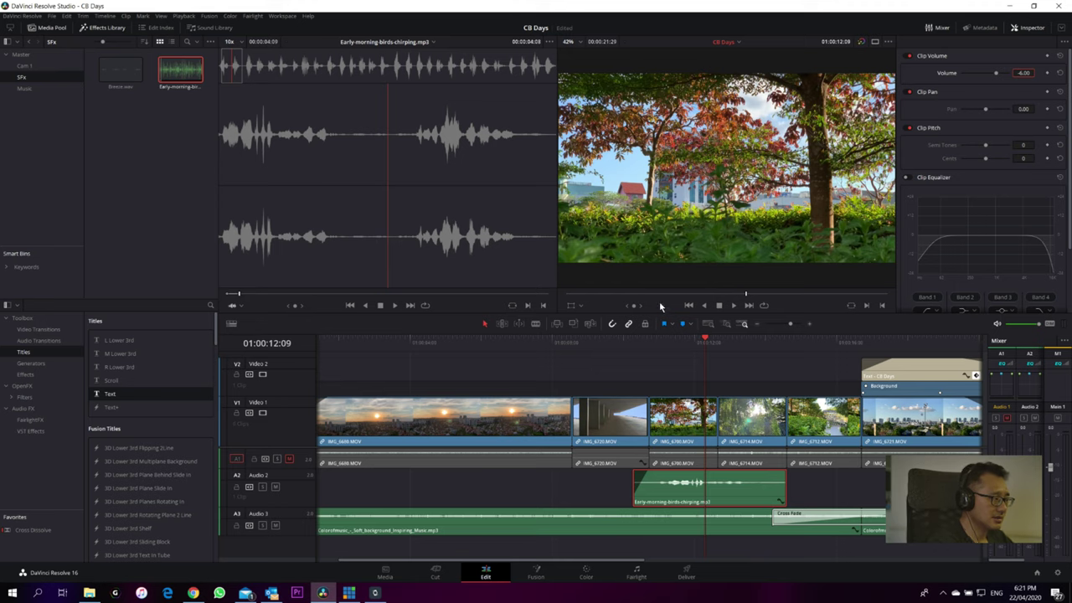
{"action": "key", "text": "slash"}
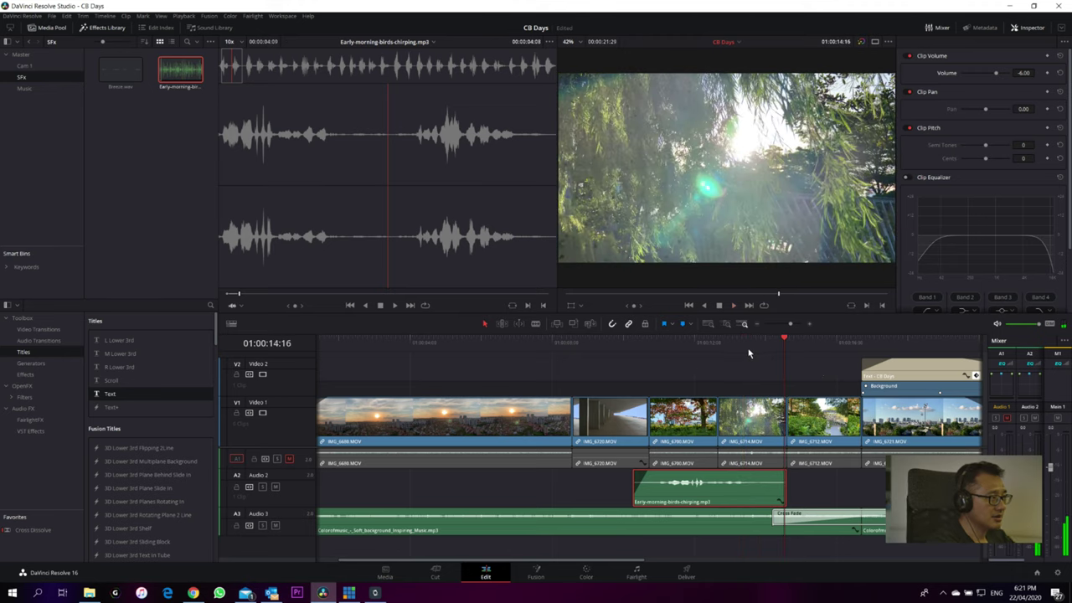
{"action": "key", "text": "slash"}
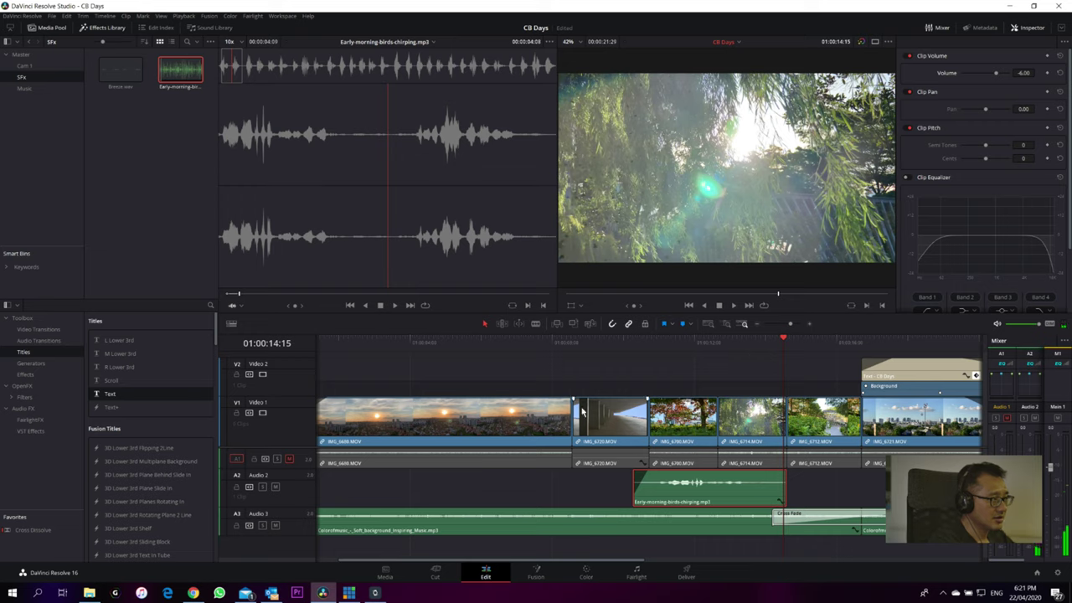
- Audition Breeze.wav, mark its first 00:00:16:29, and place it on Audio 2 directly after the birds-chirping clip
{"action": "double_click", "coordinate": [121, 69]}
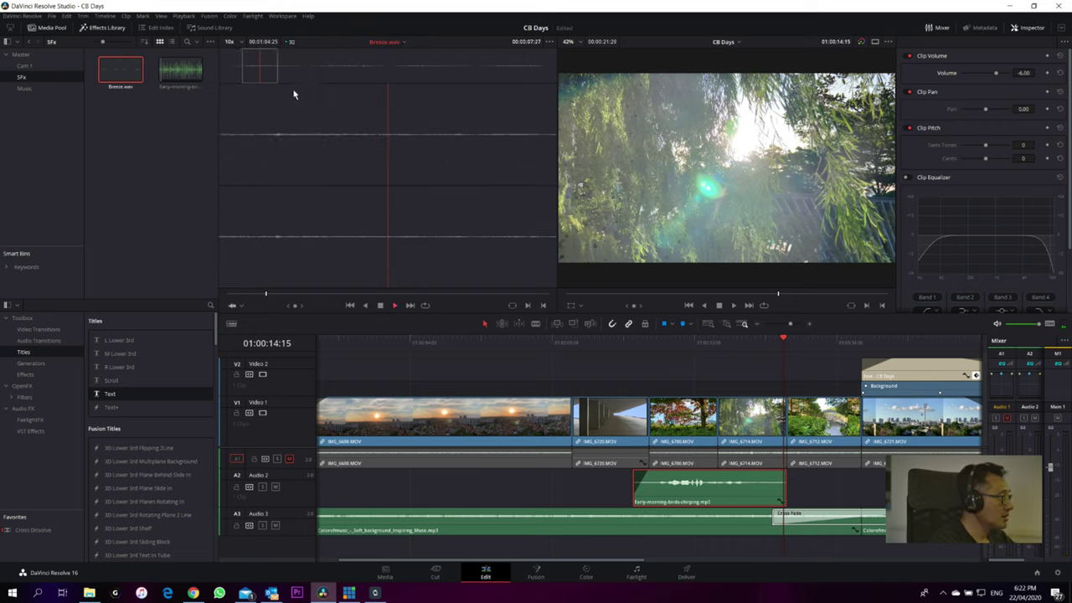
{"action": "left_click_drag", "start_coordinate": [244, 70], "coordinate": [308, 79]}
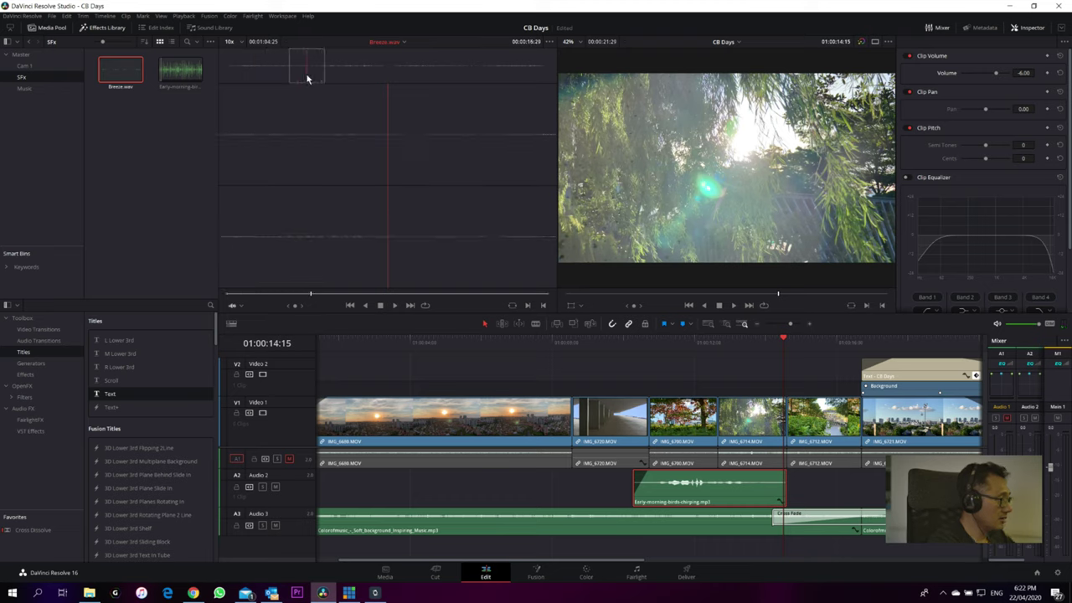
{"action": "left_click_drag", "start_coordinate": [640, 374], "coordinate": [850, 467]}
- Play the breeze section and trim the end of Breeze.wav to the start of IMG_6721.MOV
{"action": "key", "text": "space"}
{"action": "key", "text": "space"}
{"action": "key", "text": "ctrl+minus"}
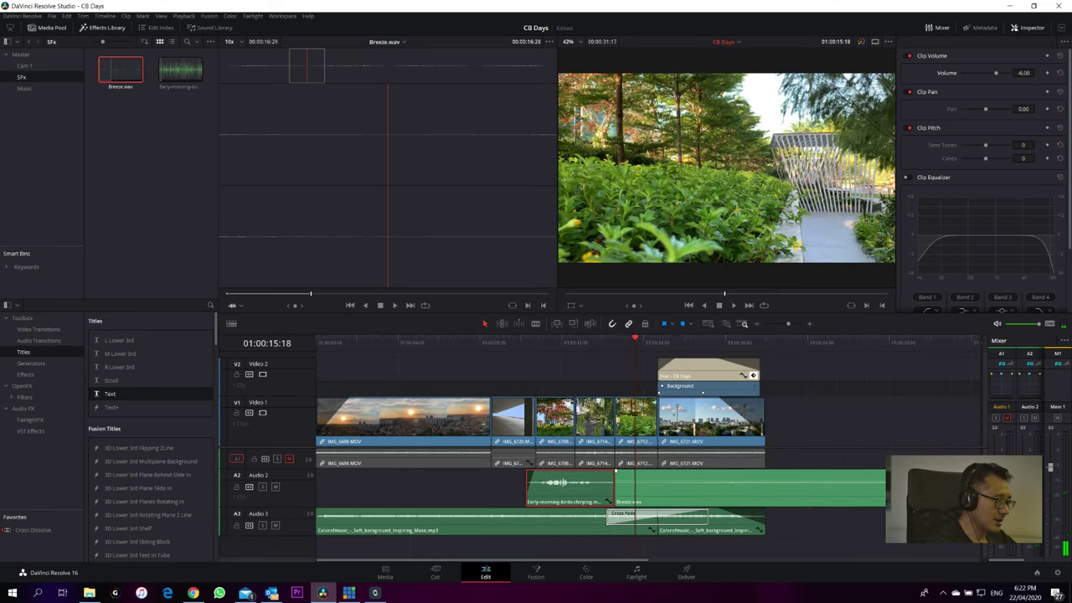
{"action": "left_click_drag", "start_coordinate": [884, 484], "coordinate": [659, 485]}
{"action": "key", "text": "j"}
- Normalize the audio level of the Breeze.wav clip in Sample Peak Program mode and play it back
{"action": "right_click", "coordinate": [644, 496]}
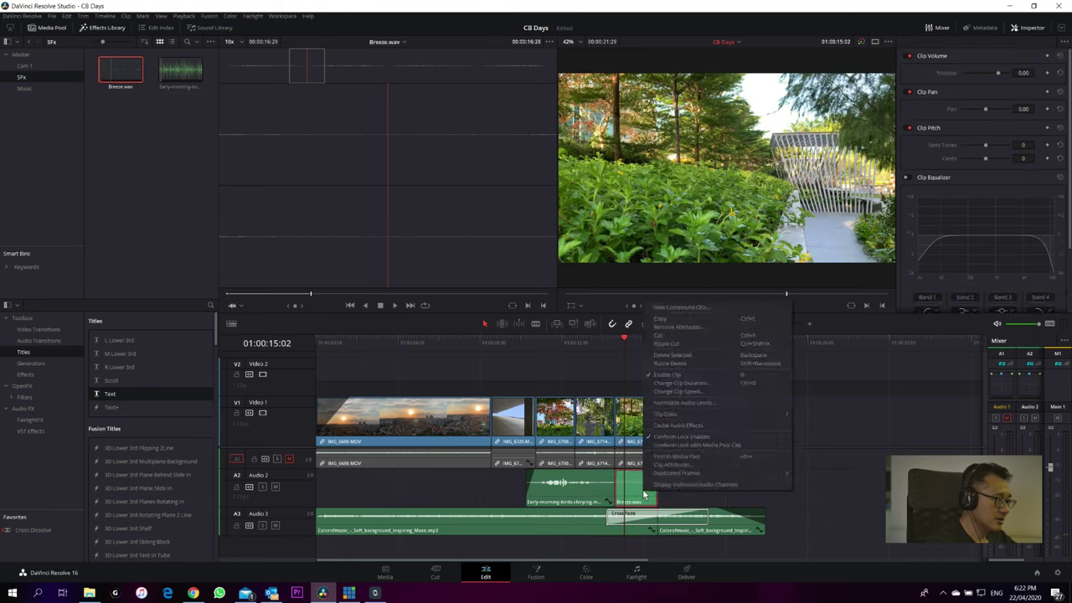
{"action": "left_click", "coordinate": [676, 404]}
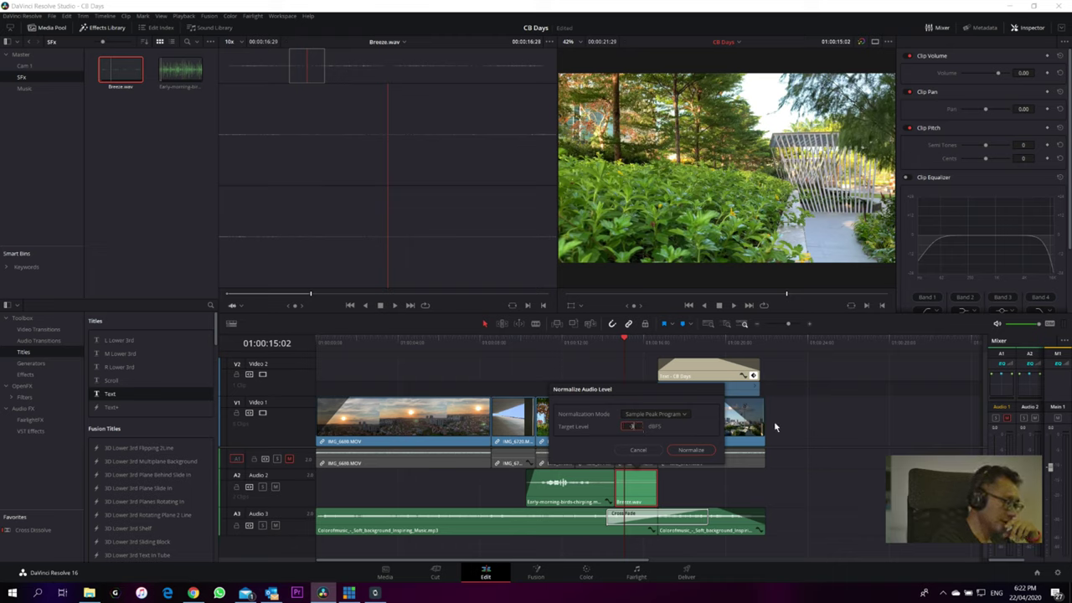
{"action": "key", "text": "Return"}
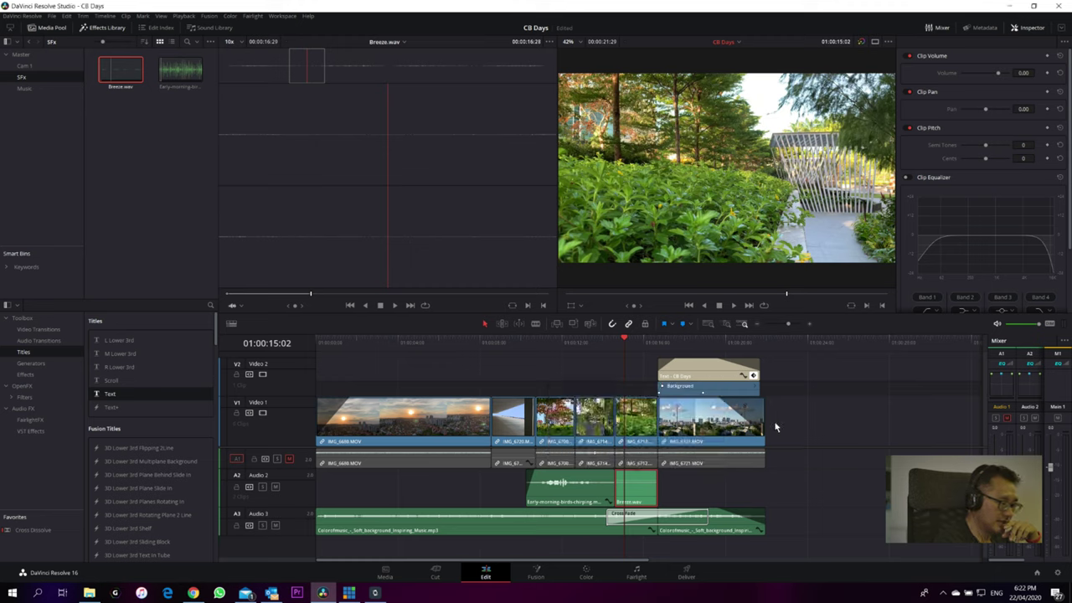
{"action": "key", "text": "space"}
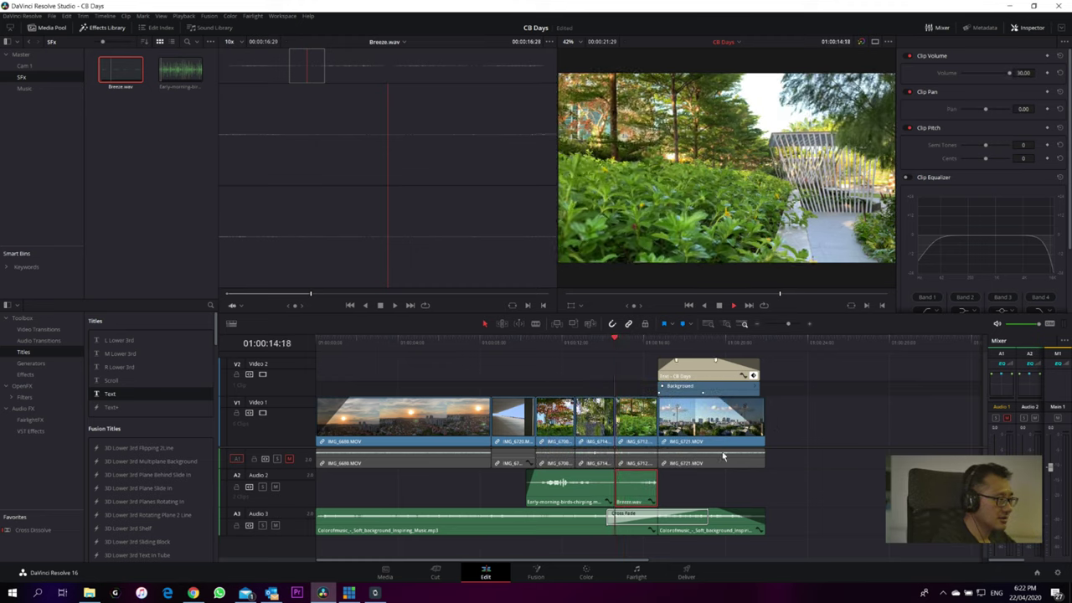
{"action": "key", "text": "space"}
- Extend the end of Breeze.wav to 01:00:17:07 and play the transition into the title
{"action": "left_click", "coordinate": [669, 490]}
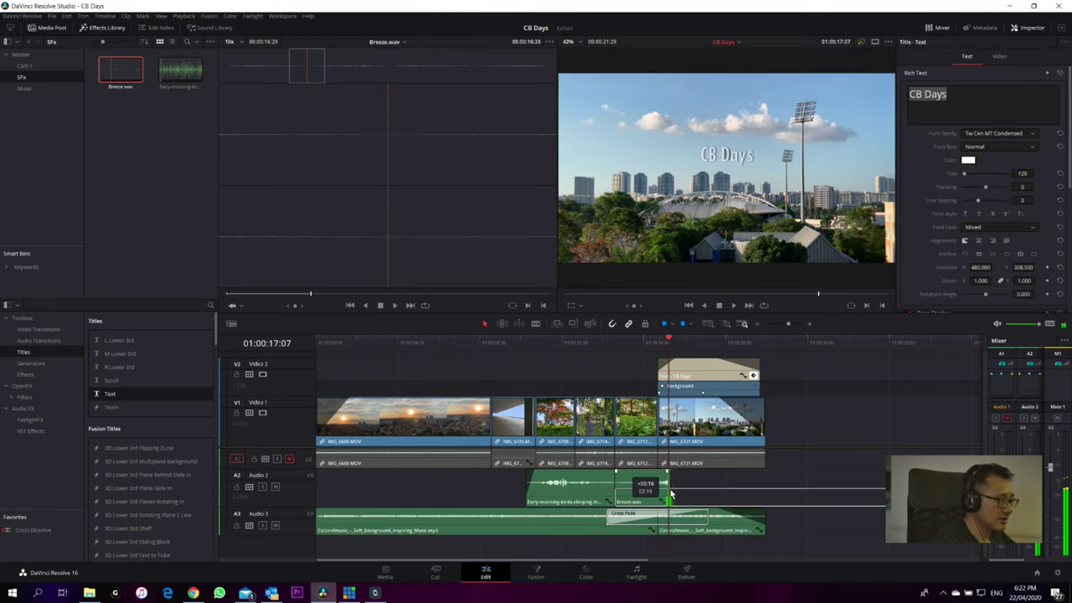
{"action": "left_click", "coordinate": [633, 343]}
{"action": "key", "text": "space"}
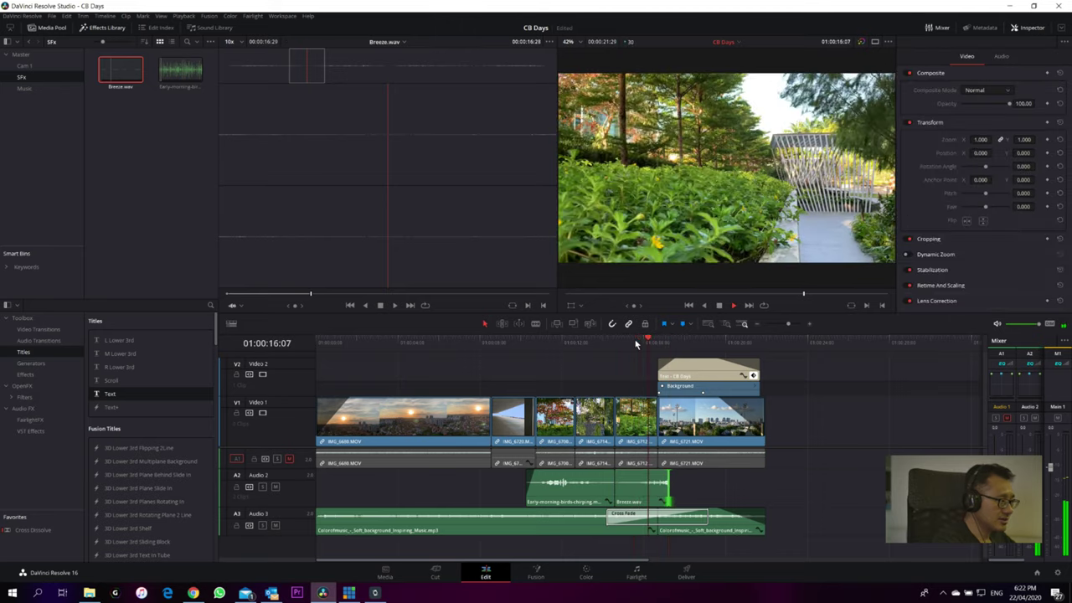
{"action": "key", "text": "space"}
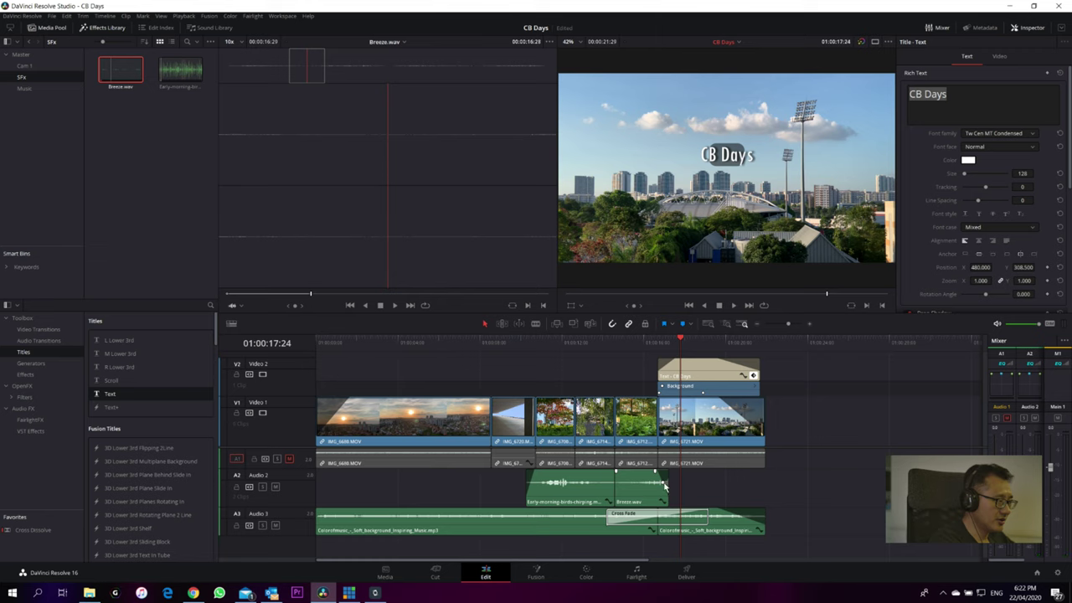
{"action": "left_click", "coordinate": [592, 340]}
{"action": "key", "text": "space"}
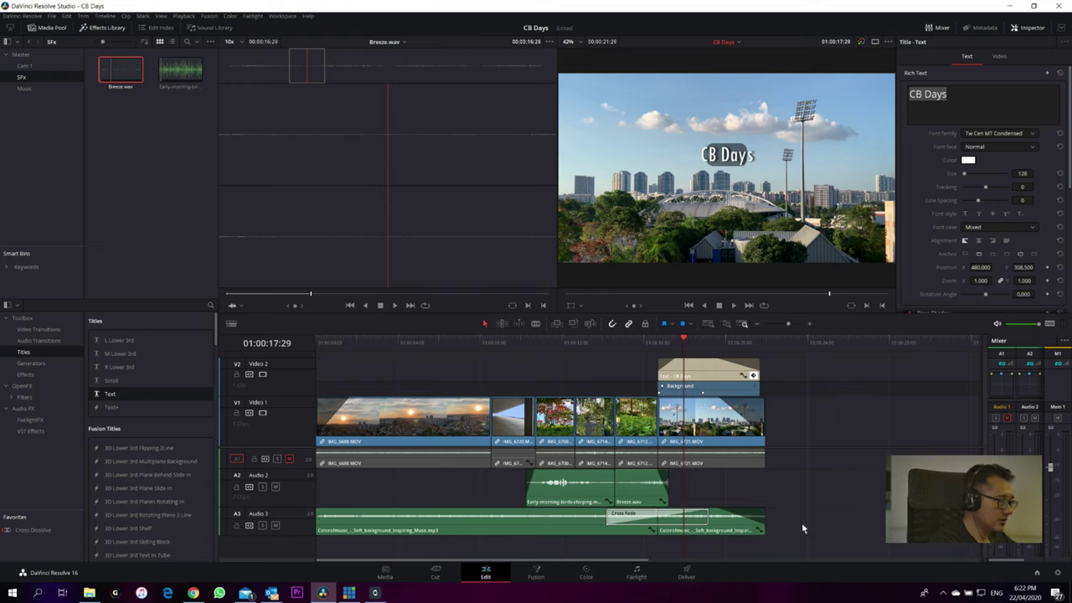
- Move both music clips to a new track A4, then shift Breeze.wav to Audio 3, overlapping the birds clip and ending at IMG_6721.MOV's start
{"action": "left_click_drag", "start_coordinate": [800, 522], "coordinate": [561, 546]}
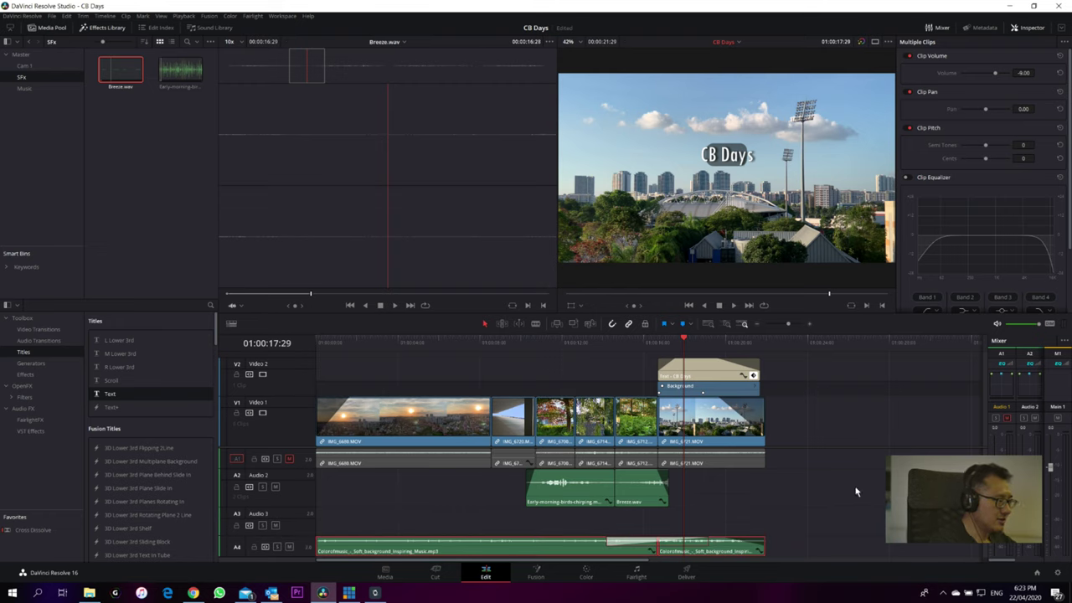
{"action": "left_click_drag", "start_coordinate": [634, 495], "coordinate": [622, 526]}
{"action": "left_click", "coordinate": [576, 342]}
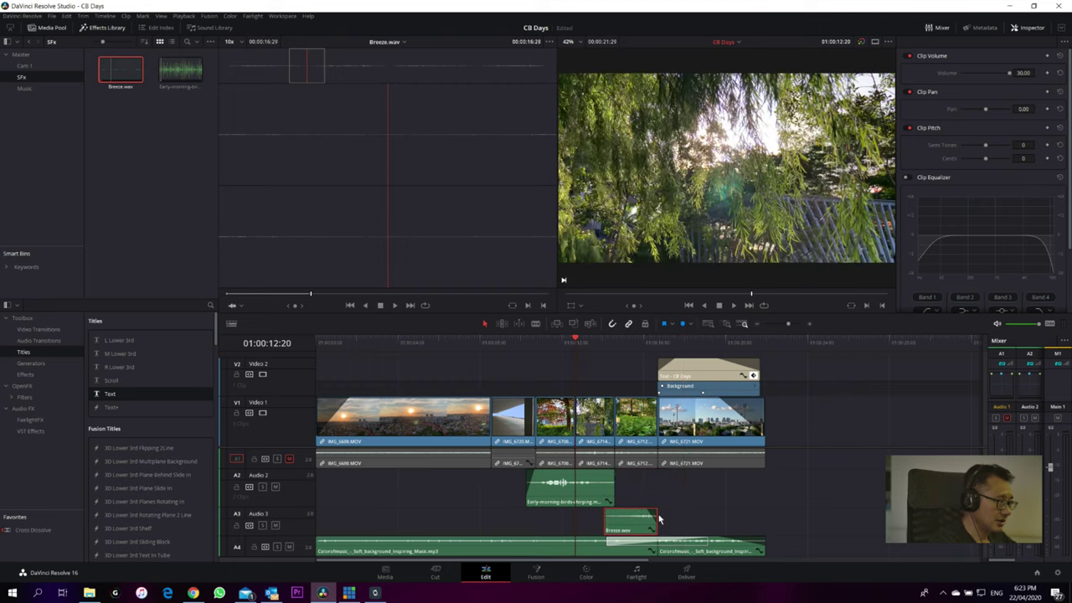
- Slip the source audio within the Breeze.wav clip on Audio 3 to a later section, keeping the clip's position and length
{"action": "left_click", "coordinate": [657, 522]}
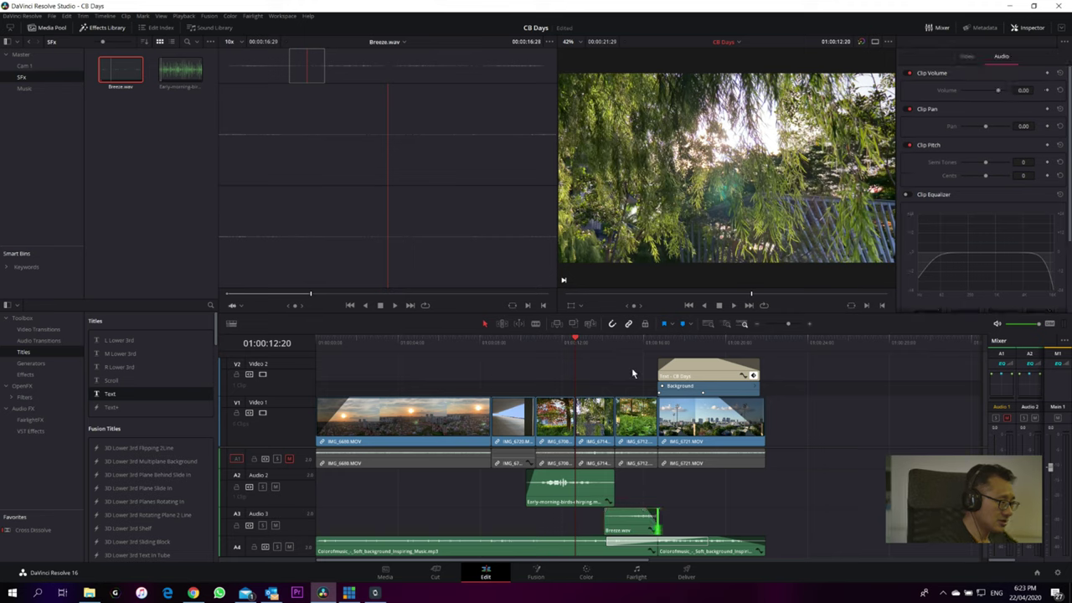
{"action": "left_click", "coordinate": [632, 350]}
{"action": "left_click", "coordinate": [641, 518]}
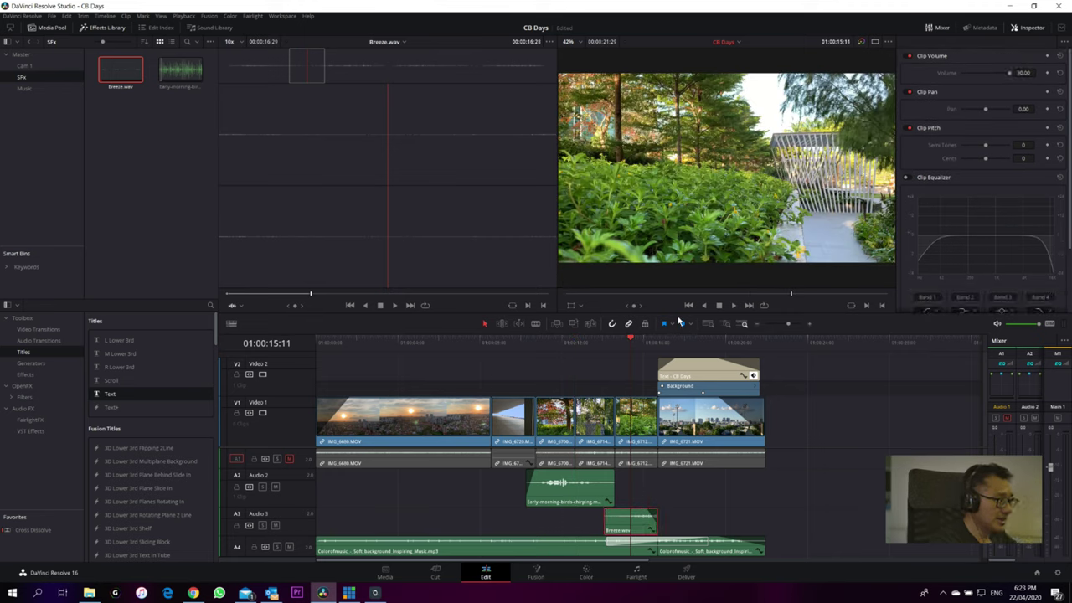
{"action": "left_click", "coordinate": [501, 325]}
{"action": "left_click_drag", "start_coordinate": [644, 526], "coordinate": [342, 560]}
{"action": "key", "text": "space"}
{"action": "key", "text": "space"}
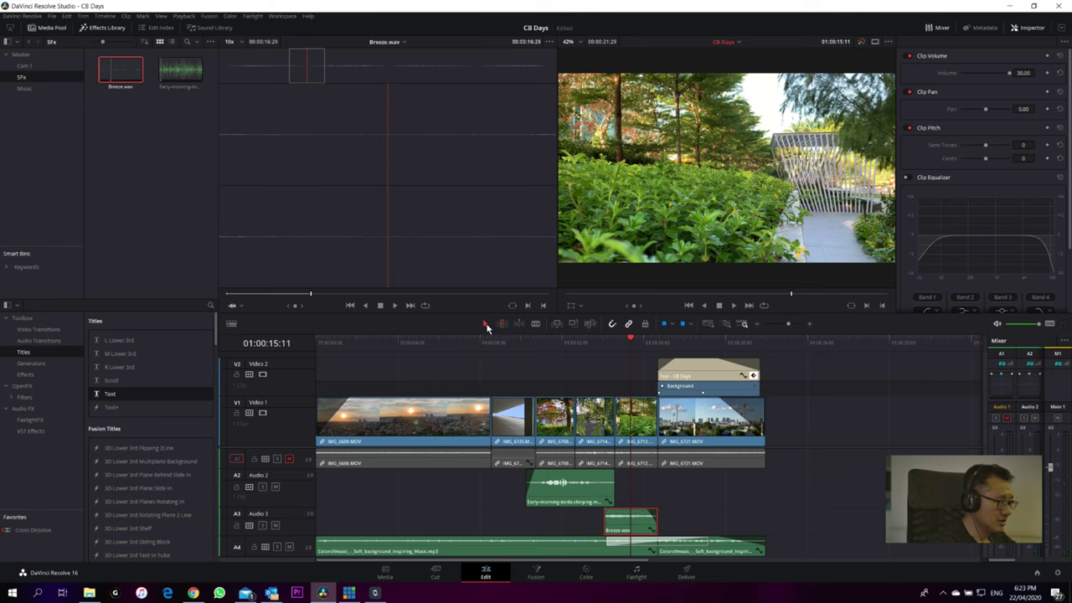
- Normalize the slipped Breeze.wav clip in Sample Peak Program mode and play it back from about 01:00:13
{"action": "right_click", "coordinate": [638, 518]}
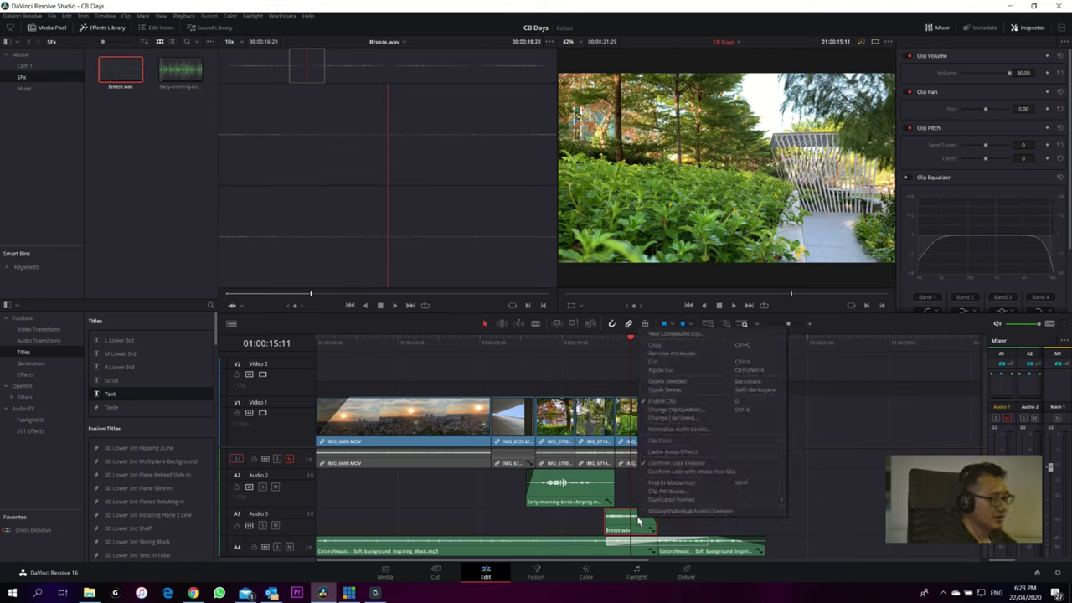
{"action": "left_click", "coordinate": [672, 430]}
{"action": "left_click", "coordinate": [628, 474]}
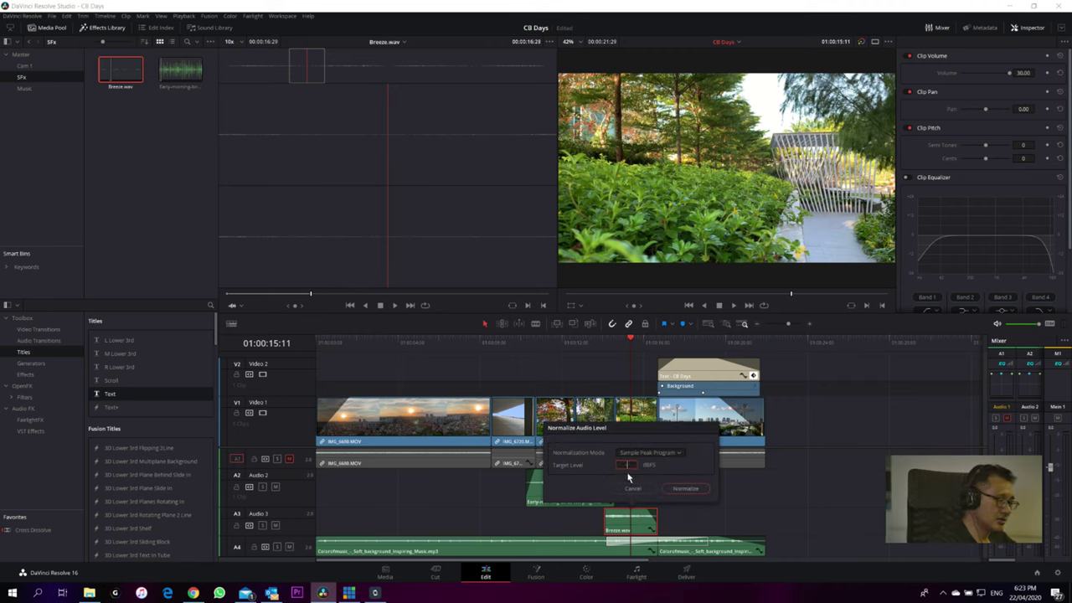
{"action": "key", "text": "Return"}
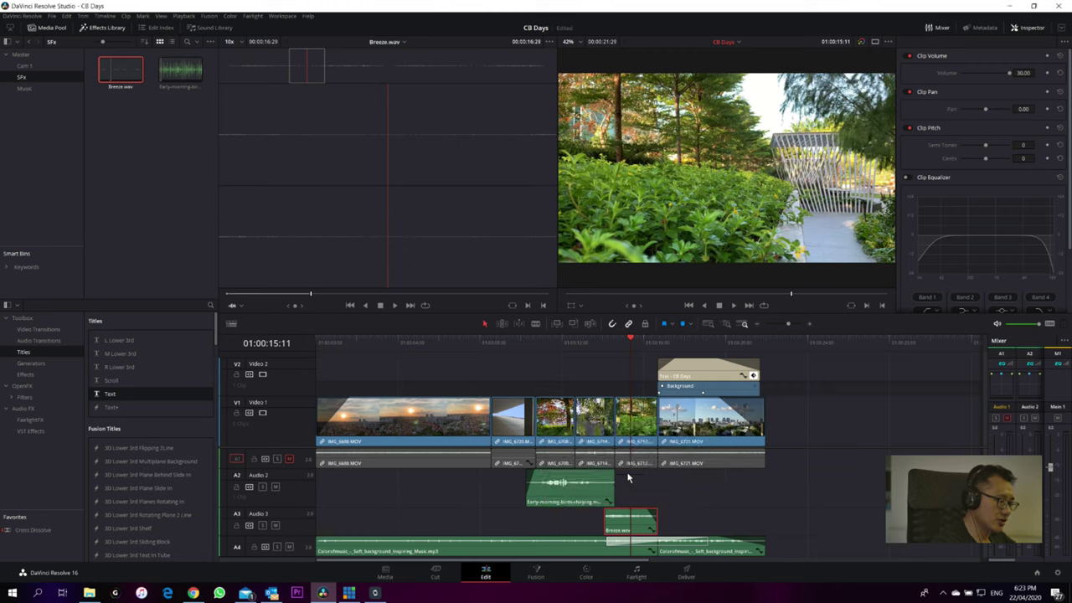
{"action": "left_click", "coordinate": [590, 340]}
{"action": "key", "text": "space"}
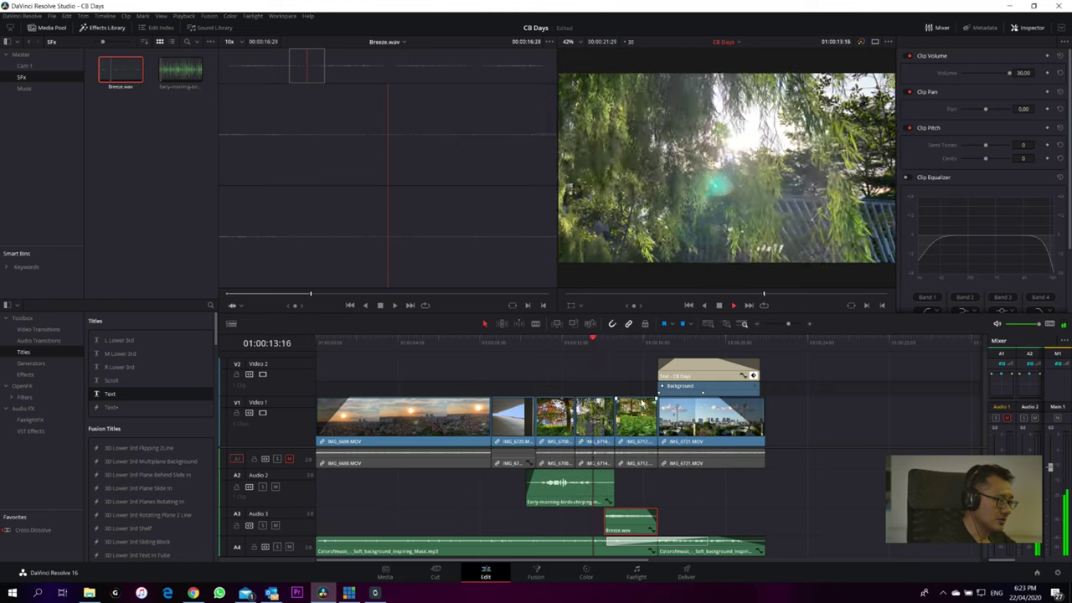
- Normalize Breeze.wav again in Sample Peak Program mode with a changed target level
{"action": "left_click_drag", "start_coordinate": [605, 515], "coordinate": [624, 517]}
{"action": "right_click", "coordinate": [642, 520]}
{"action": "left_click", "coordinate": [683, 436]}
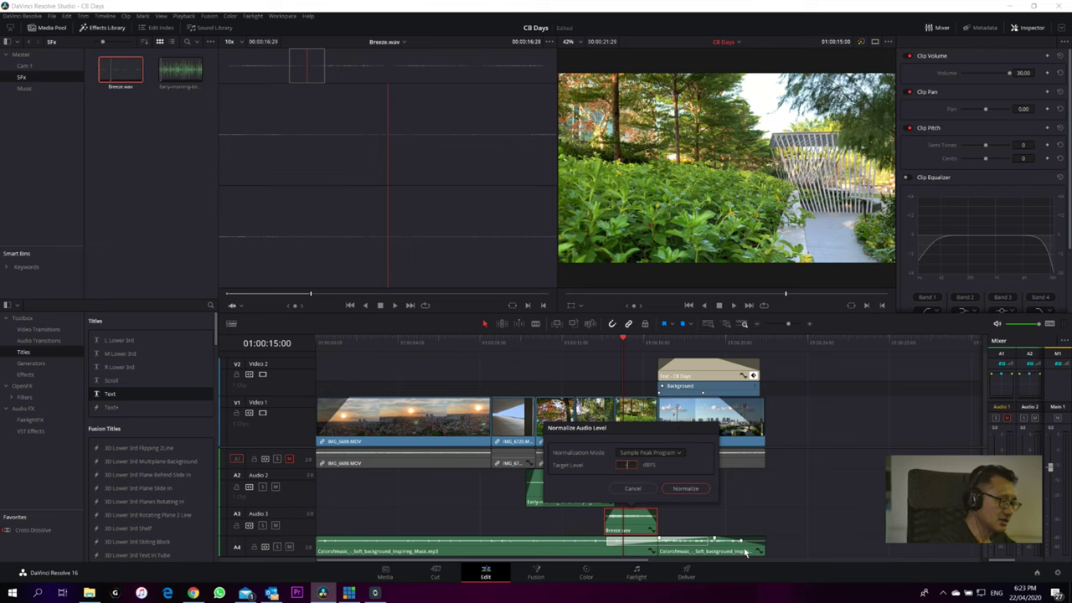
{"action": "key", "text": "BackSpace"}
{"action": "key", "text": "Return"}
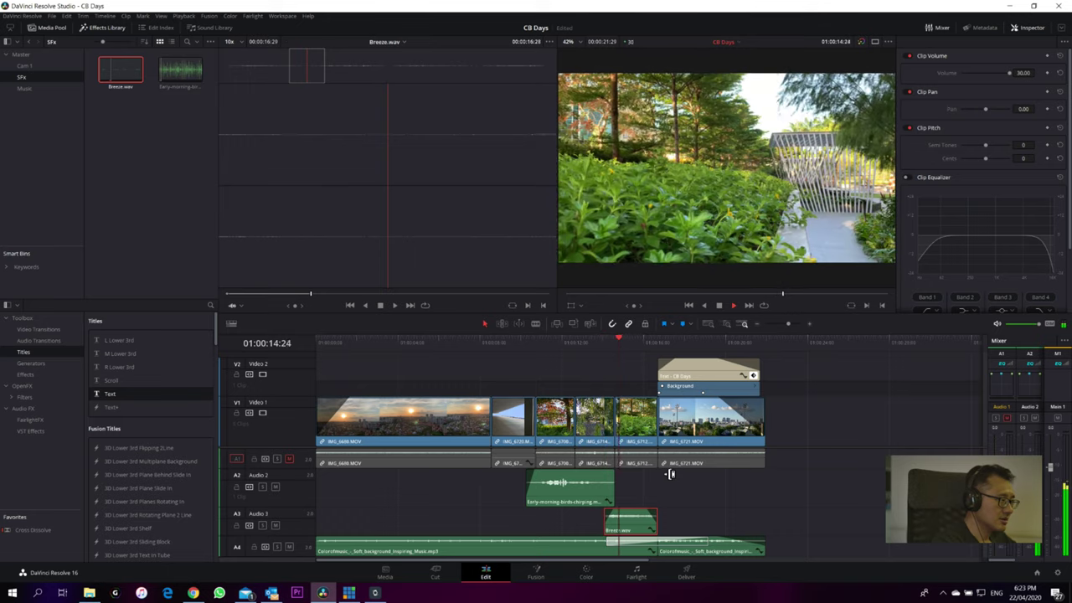
- Reduce the loudness of Breeze.wav by normalizing to a lower Sample Peak Program target level, and play the section into the title
{"action": "right_click", "coordinate": [630, 520]}
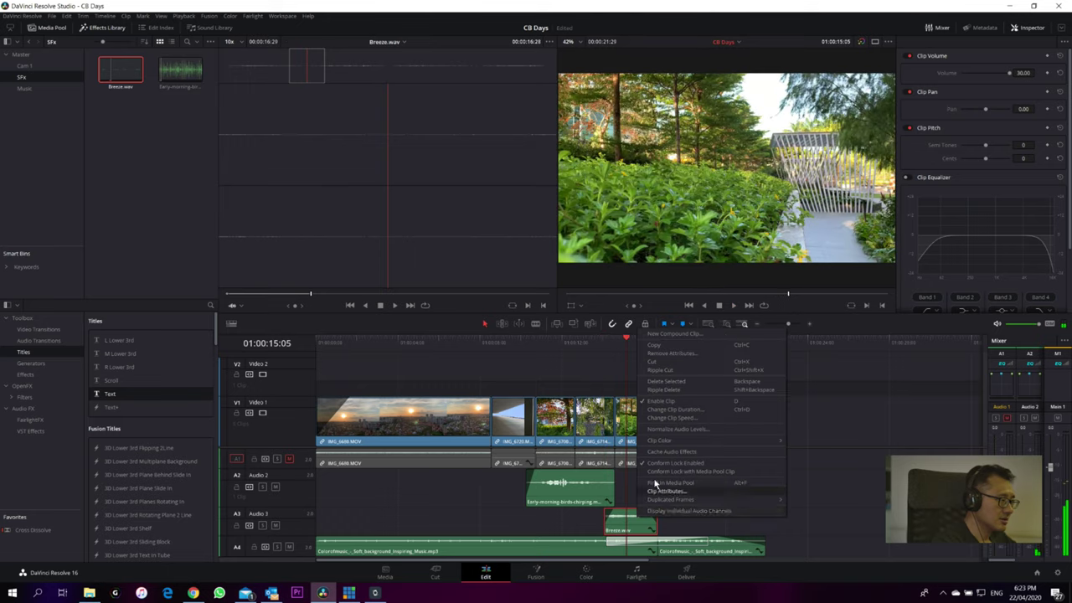
{"action": "left_click", "coordinate": [683, 429]}
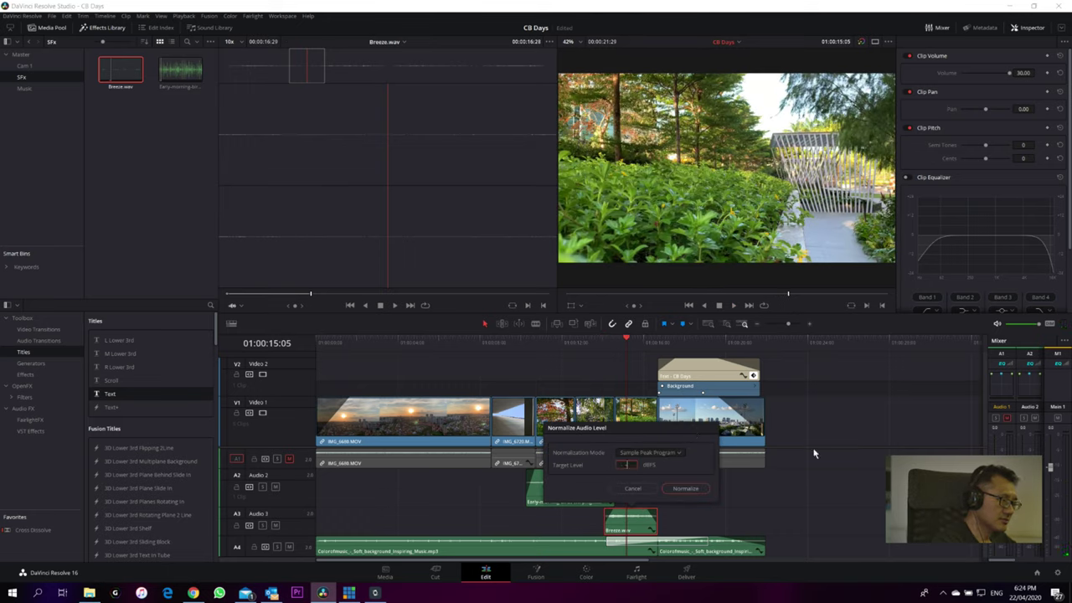
{"action": "key", "text": "Return"}
{"action": "left_click", "coordinate": [576, 343]}
{"action": "key", "text": "space"}
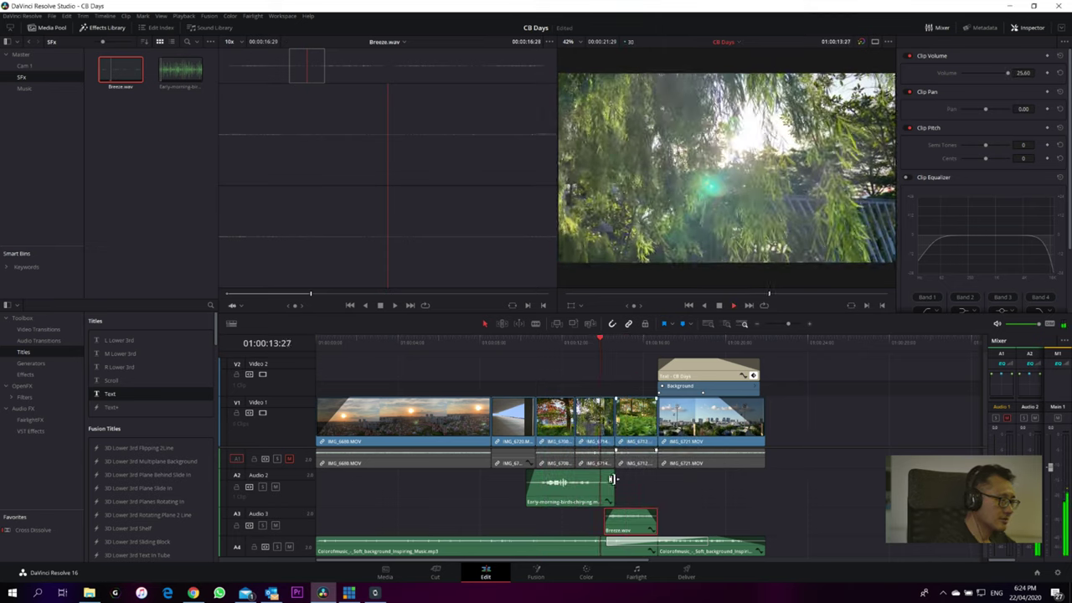
{"action": "left_click", "coordinate": [632, 481]}
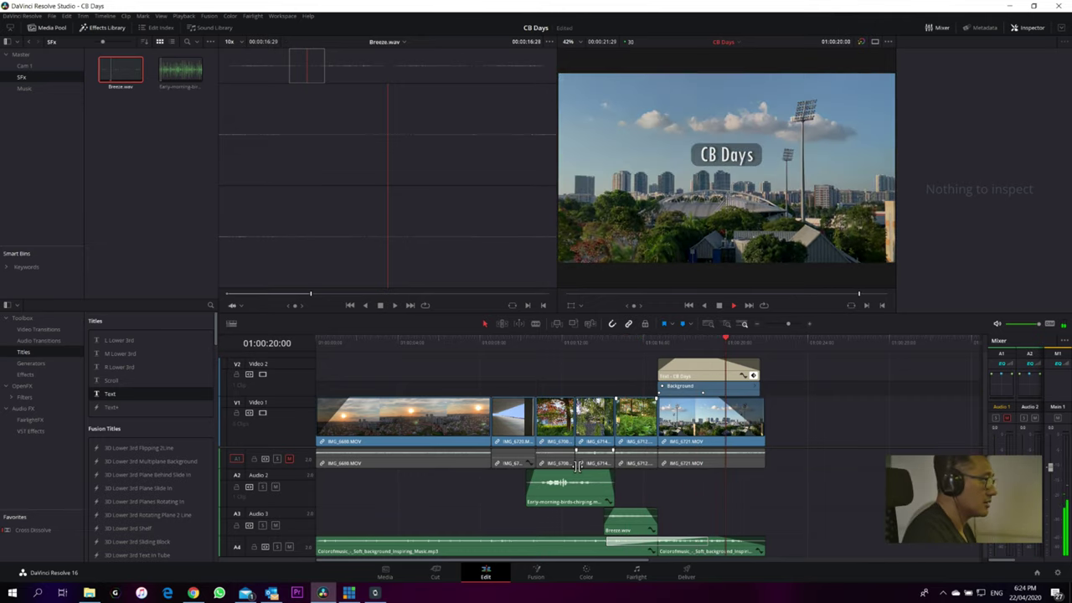
- Save the CB Days project and play the timeline from its start through to the title
{"action": "key", "text": "space"}
{"action": "left_click", "coordinate": [339, 341]}
{"action": "key", "text": "Home"}
{"action": "left_click", "coordinate": [418, 456]}
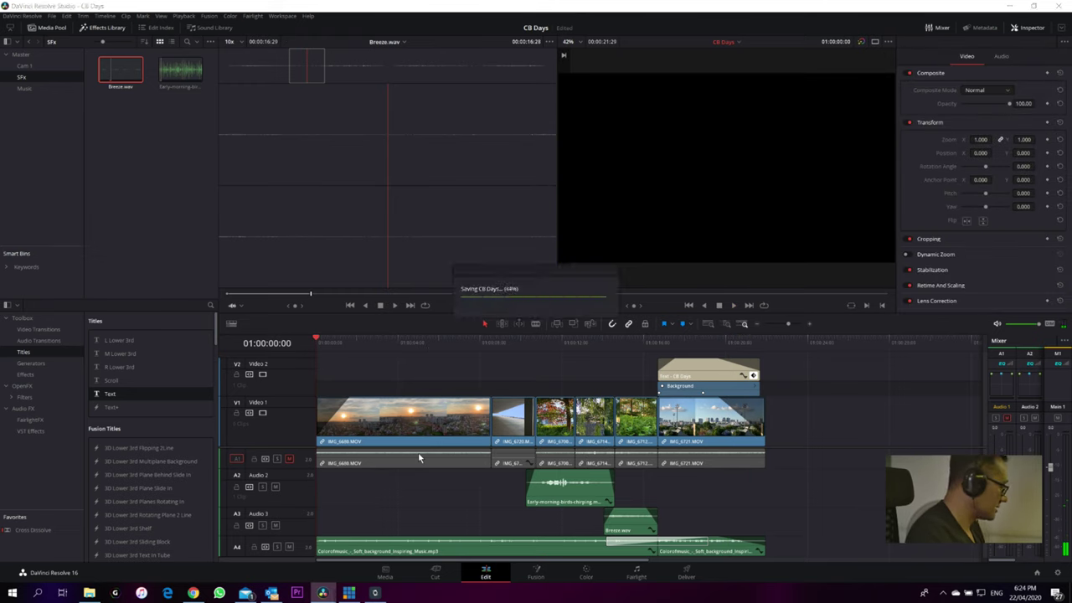
{"action": "key", "text": "space"}
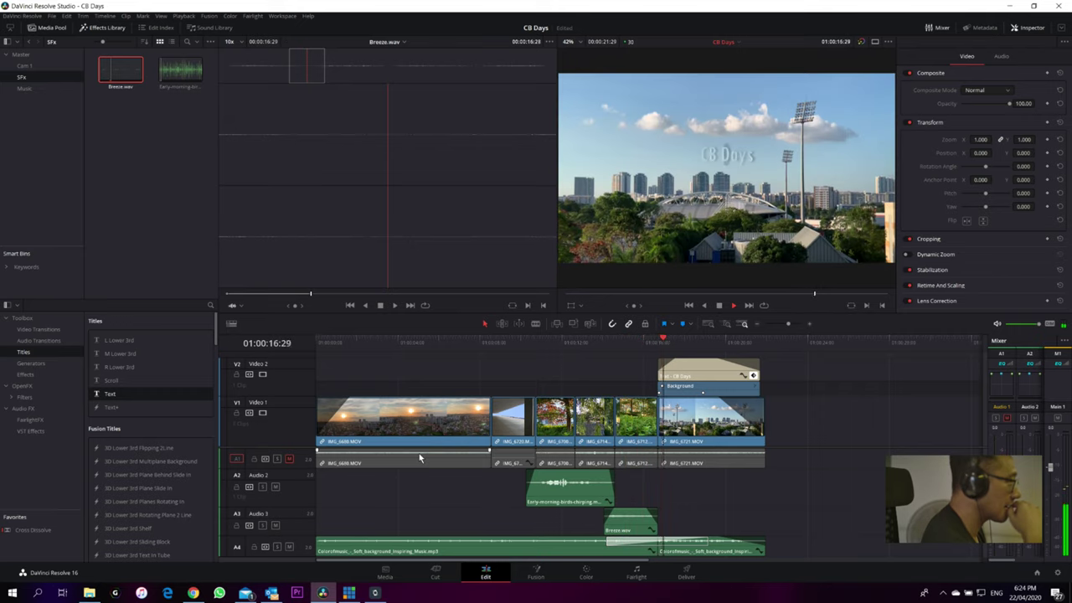
{"action": "key", "text": "space"}
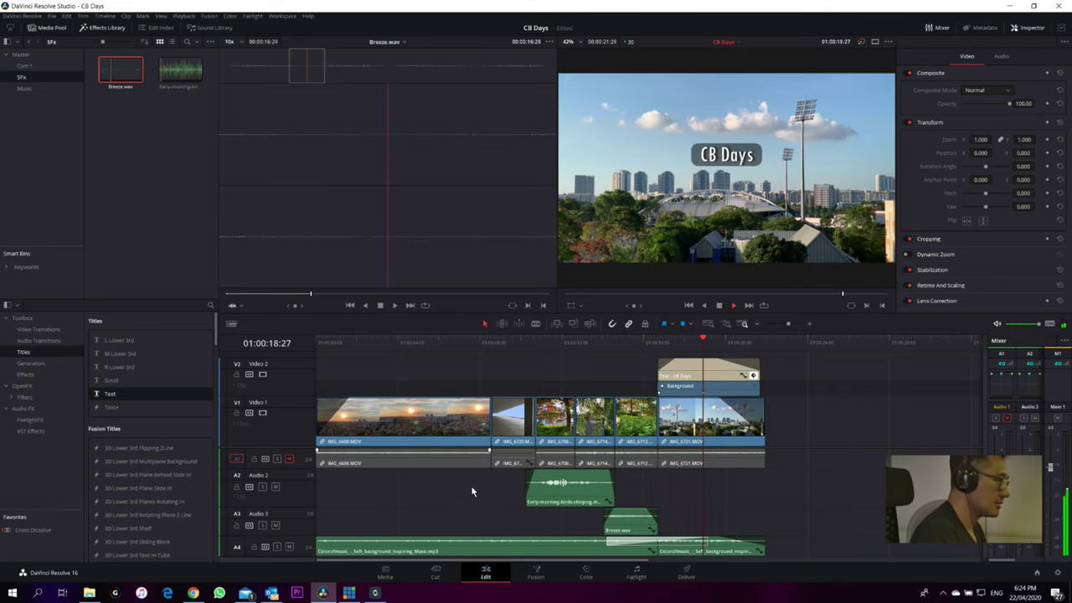
- Slip the second music clip on A4 slightly in trim mode and play the transition into the title
{"action": "scroll", "coordinate": [680, 447], "scroll_direction": "up", "scroll_amount": 1}
{"action": "scroll", "coordinate": [681, 446], "scroll_direction": "up", "scroll_amount": 1}
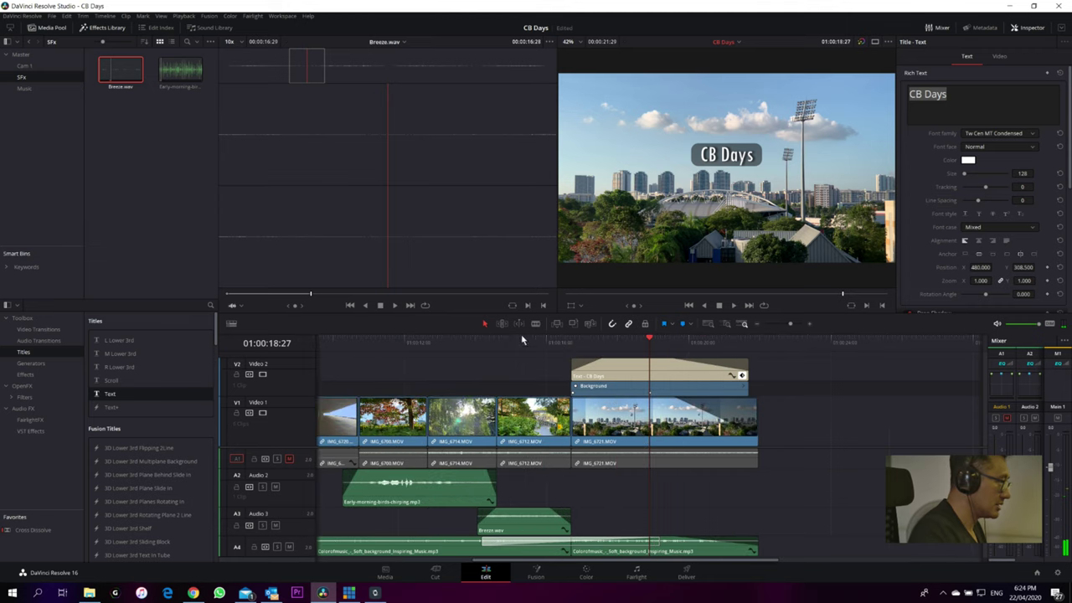
{"action": "mouse_move", "coordinate": [670, 549]}
{"action": "left_mouse_down"}
{"action": "mouse_move", "coordinate": [638, 546]}
{"action": "mouse_move", "coordinate": [676, 543]}
{"action": "left_mouse_up"}
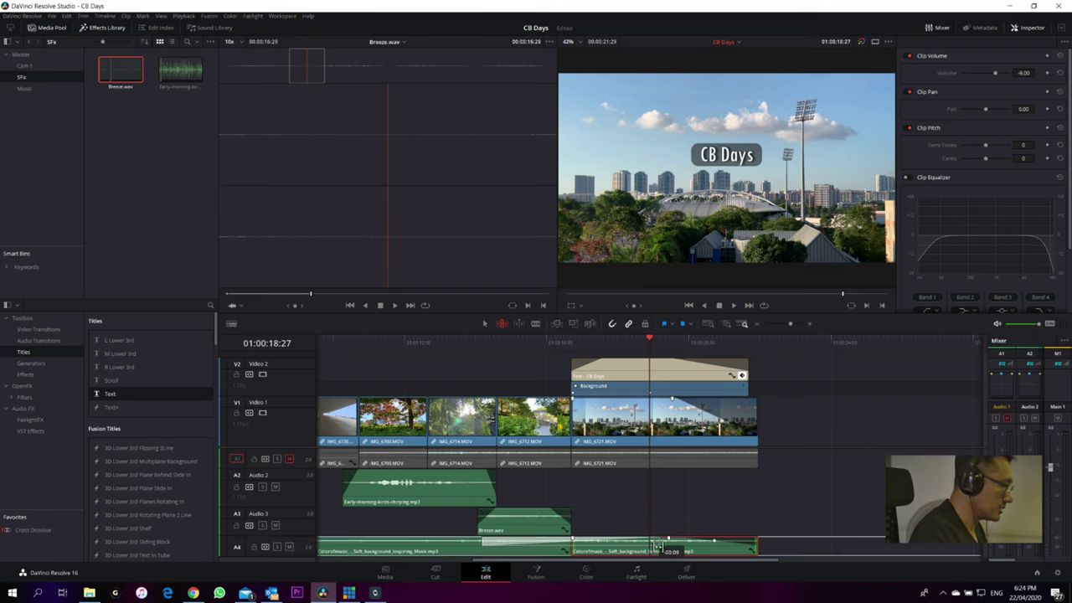
{"action": "left_click", "coordinate": [546, 343]}
{"action": "key", "text": "space"}
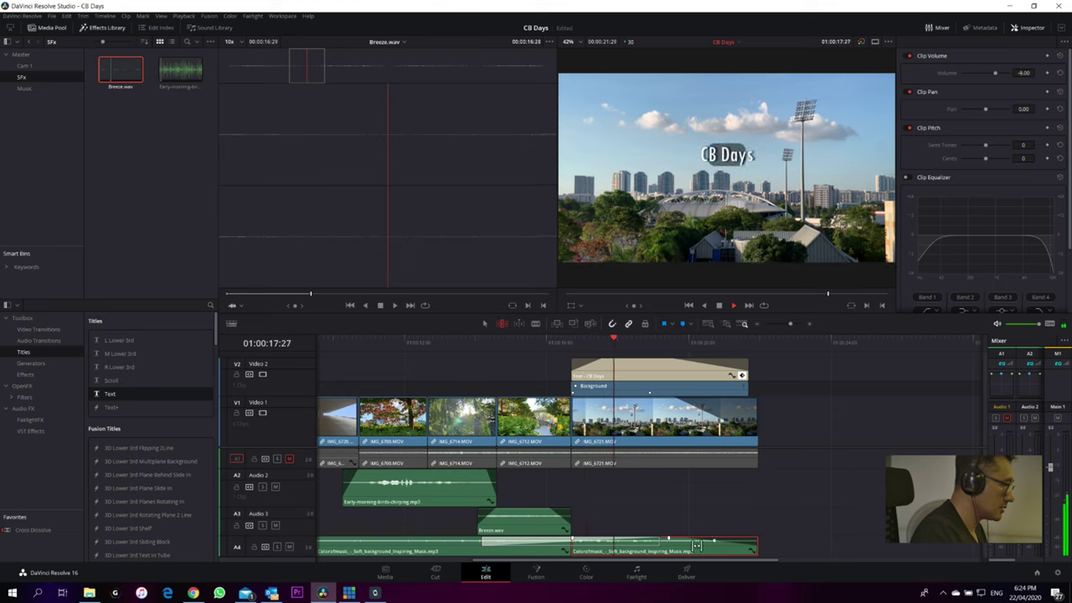
{"action": "key", "text": "space"}
{"action": "left_click_drag", "start_coordinate": [687, 548], "coordinate": [675, 548]}
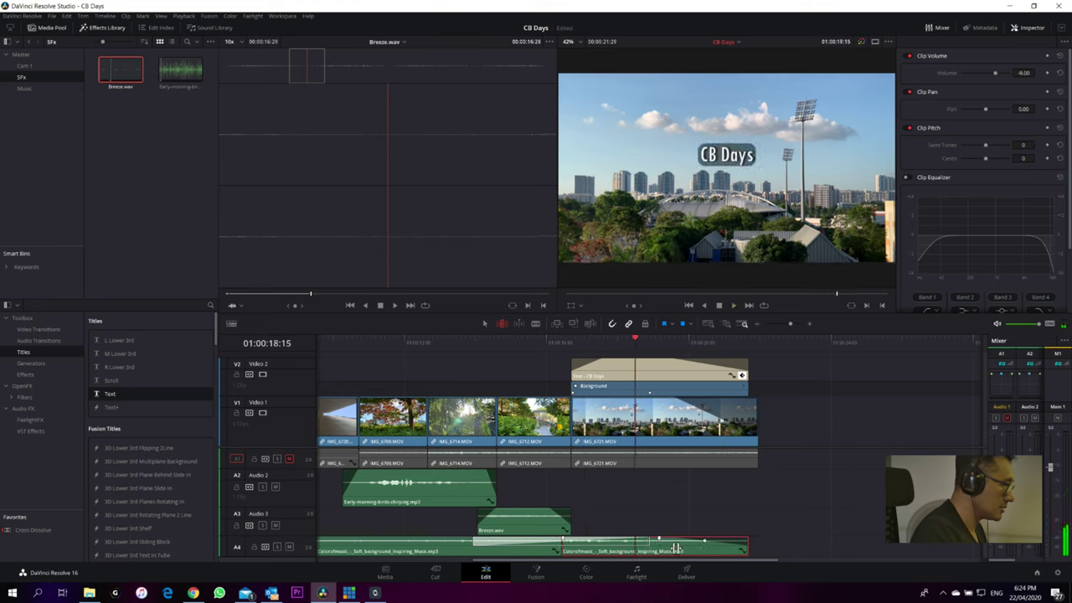
{"action": "key", "text": "ctrl+z"}
- Reduce the heights of tracks A2 and A3, enlarge Audio 4, and play the music crossfade into the title
{"action": "scroll", "coordinate": [293, 484], "scroll_direction": "down", "scroll_amount": 1}
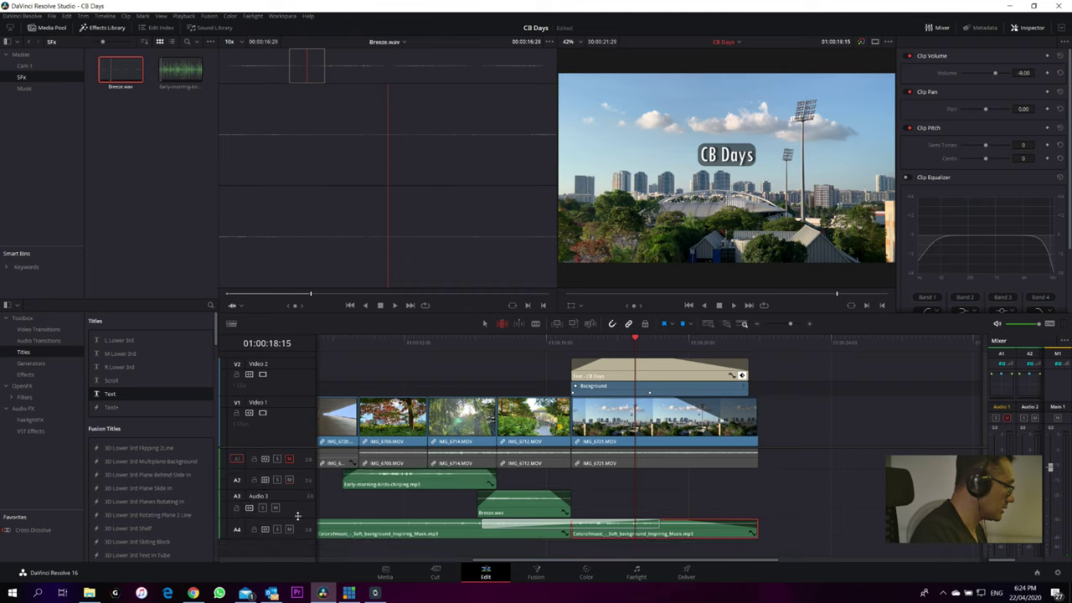
{"action": "scroll", "coordinate": [297, 516], "scroll_direction": "down", "scroll_amount": 1}
{"action": "scroll", "coordinate": [305, 447], "scroll_direction": "down", "scroll_amount": 2}
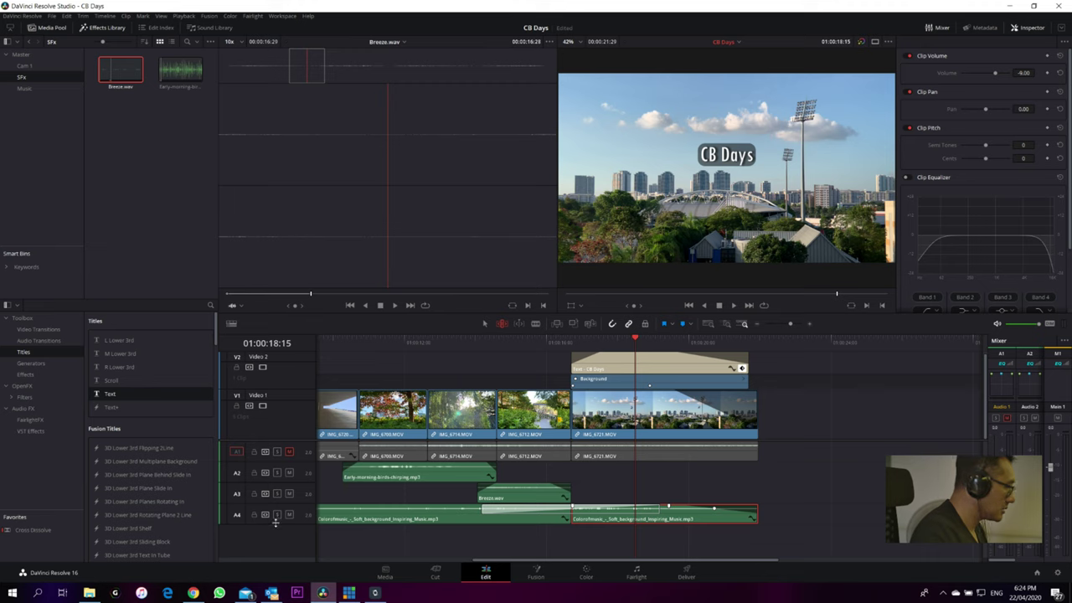
{"action": "scroll", "coordinate": [274, 521], "scroll_direction": "up", "scroll_amount": 2}
{"action": "scroll", "coordinate": [611, 526], "scroll_direction": "up", "scroll_amount": 2}
{"action": "left_click", "coordinate": [467, 339]}
{"action": "key", "text": "space"}
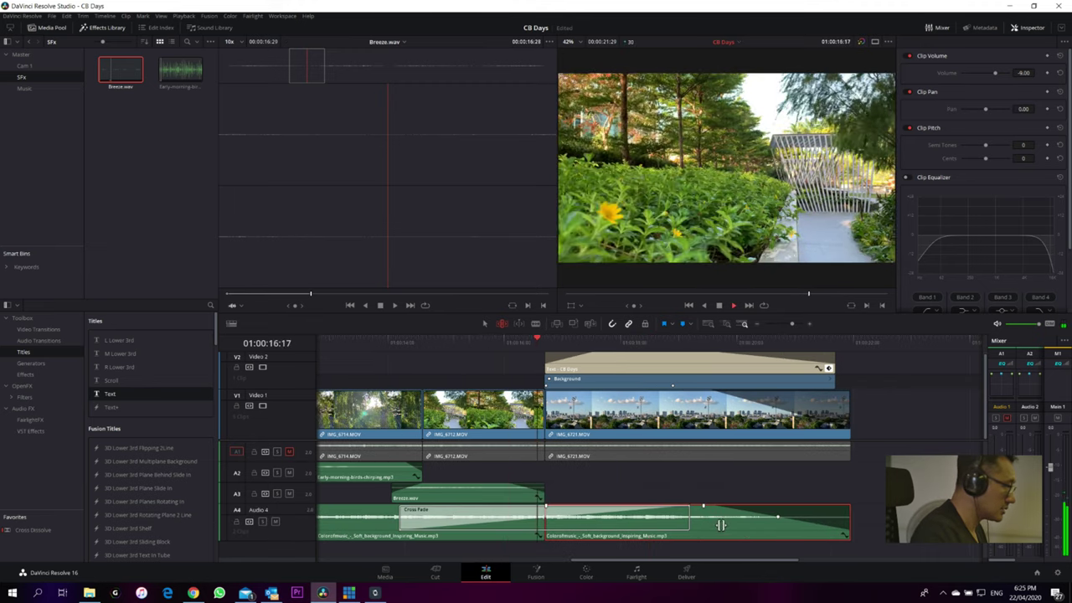
- Slip the second music clip on Audio 4 again to align the beat across the crossfade, and replay from about 01:00:16
{"action": "key", "text": "space"}
{"action": "left_click_drag", "start_coordinate": [706, 526], "coordinate": [715, 530]}
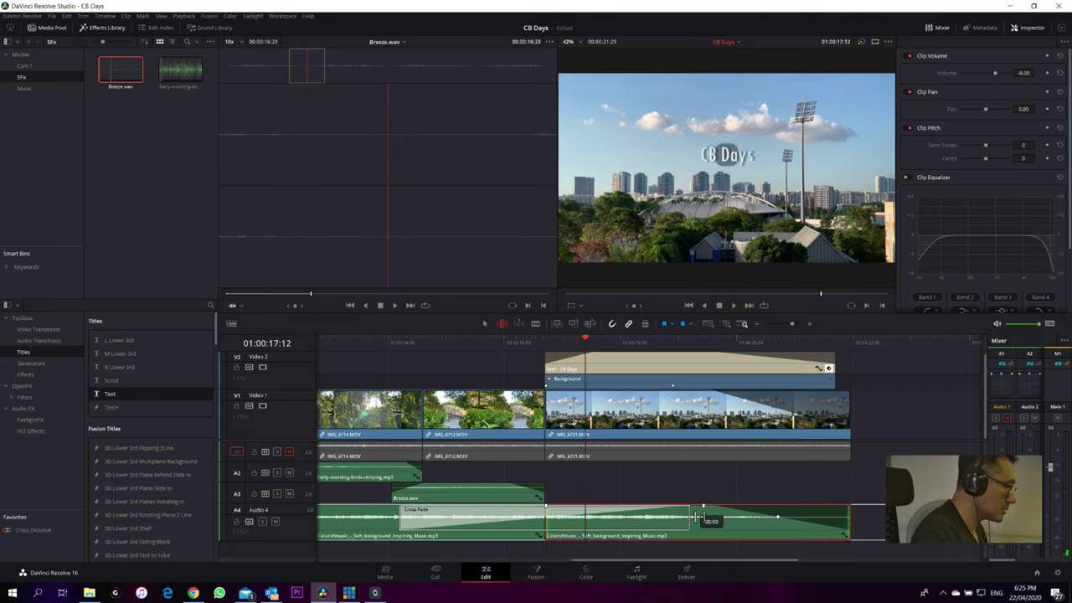
{"action": "left_click", "coordinate": [502, 344]}
{"action": "key", "text": "space"}
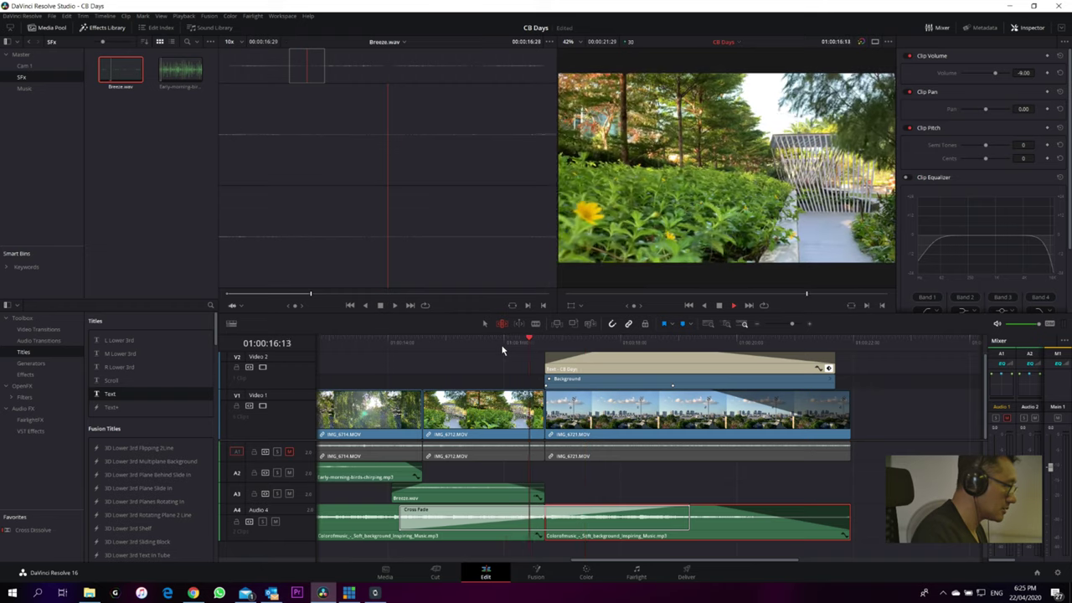
{"action": "left_click", "coordinate": [501, 343]}
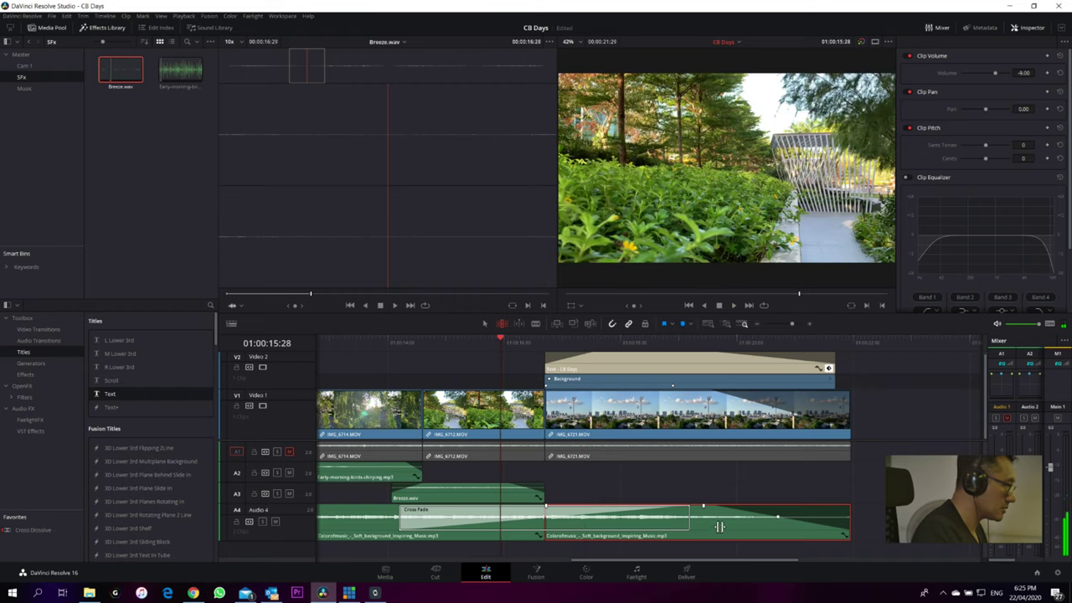
{"action": "key", "text": "space"}
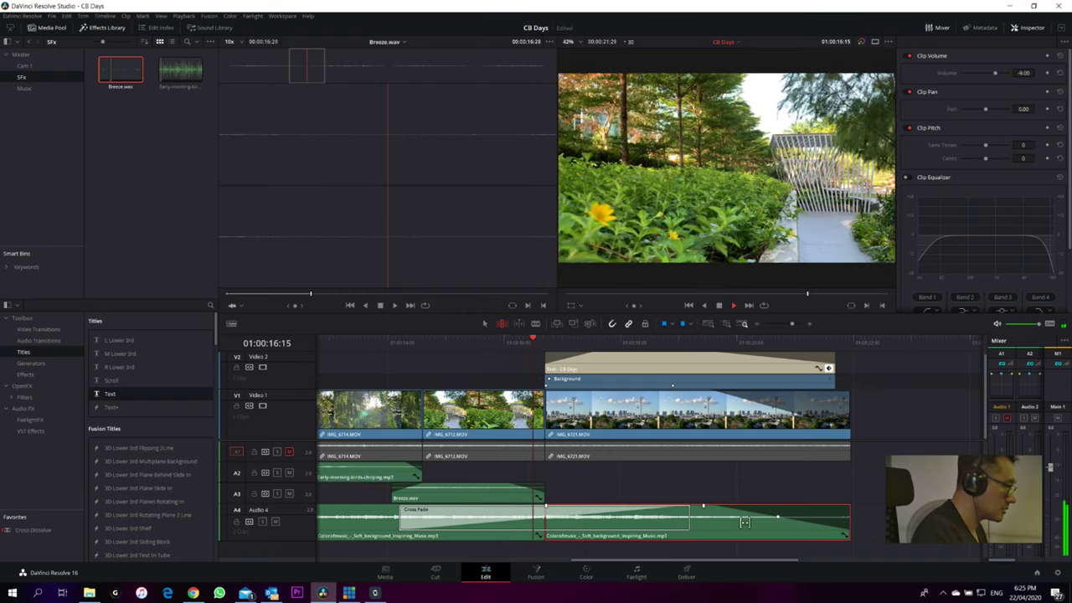
- Fine-tune the slip of the second music clip while repeatedly playing the crossfade into the title
{"action": "key", "text": "space"}
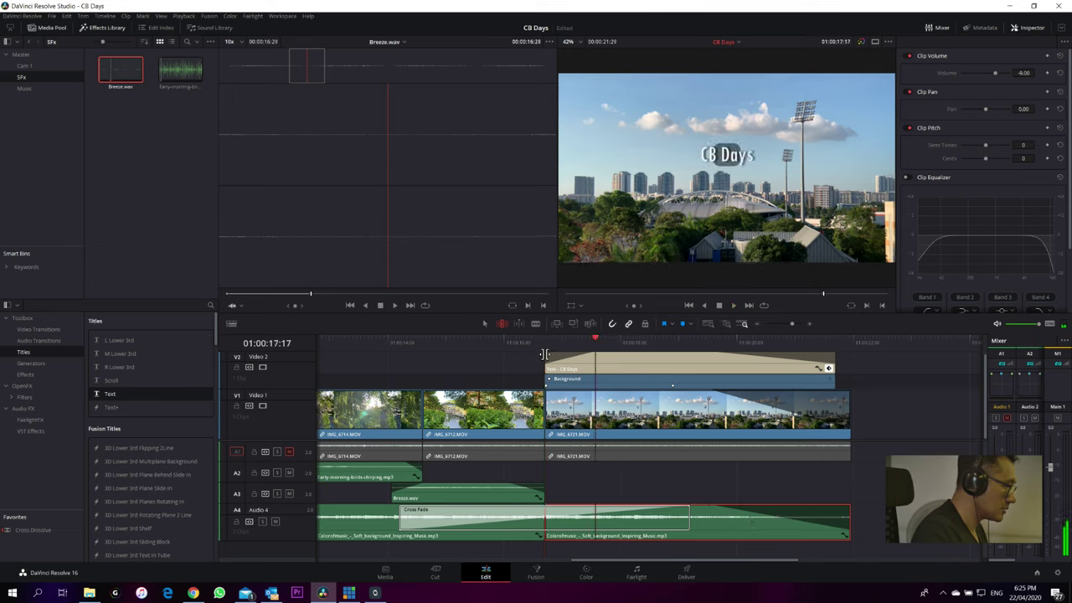
{"action": "left_click", "coordinate": [502, 341]}
{"action": "key", "text": "space"}
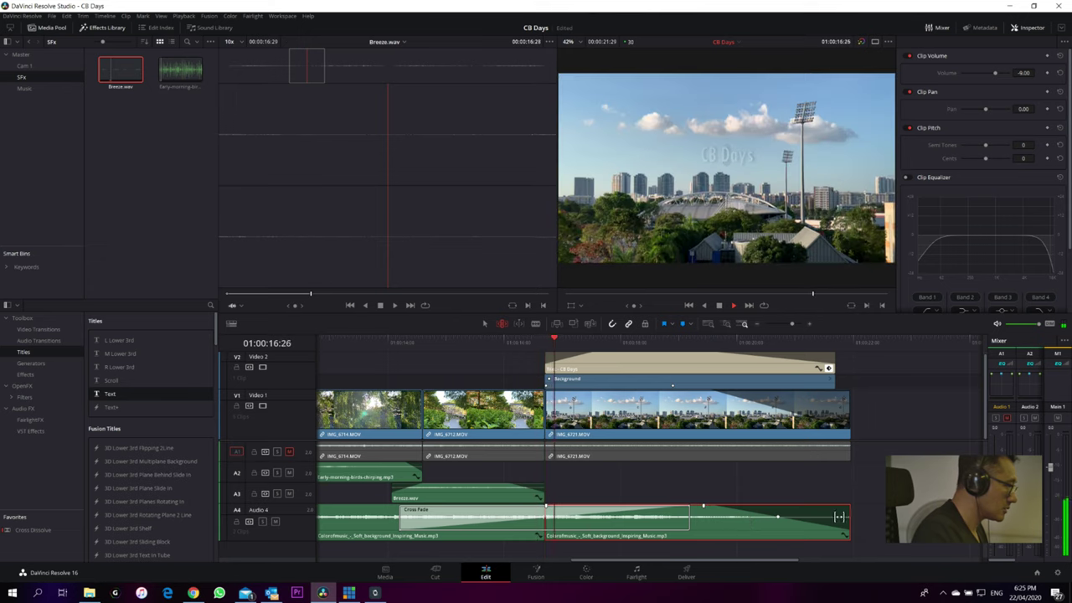
{"action": "key", "text": "space"}
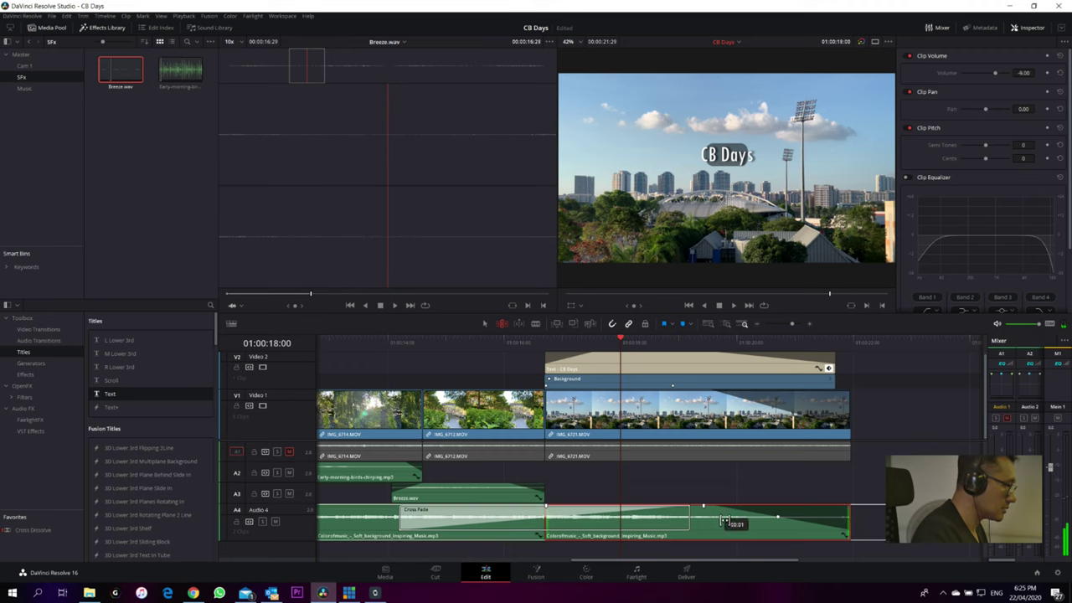
{"action": "left_click", "coordinate": [486, 343]}
{"action": "key", "text": "space"}
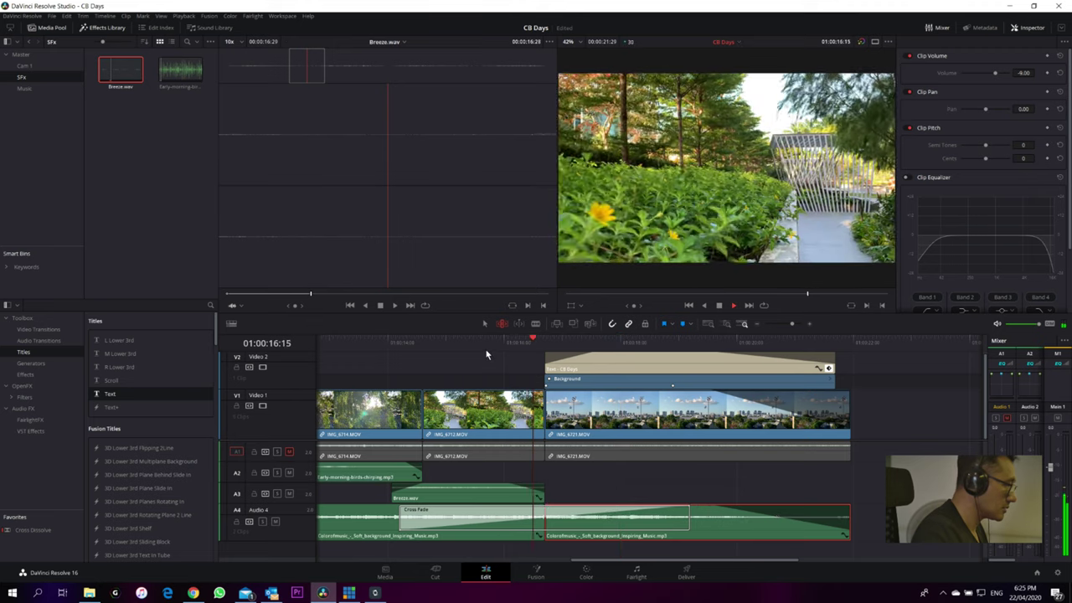
- Slip the second music clip's content by a few more frames and listen to the crossfade again
{"action": "key", "text": "space"}
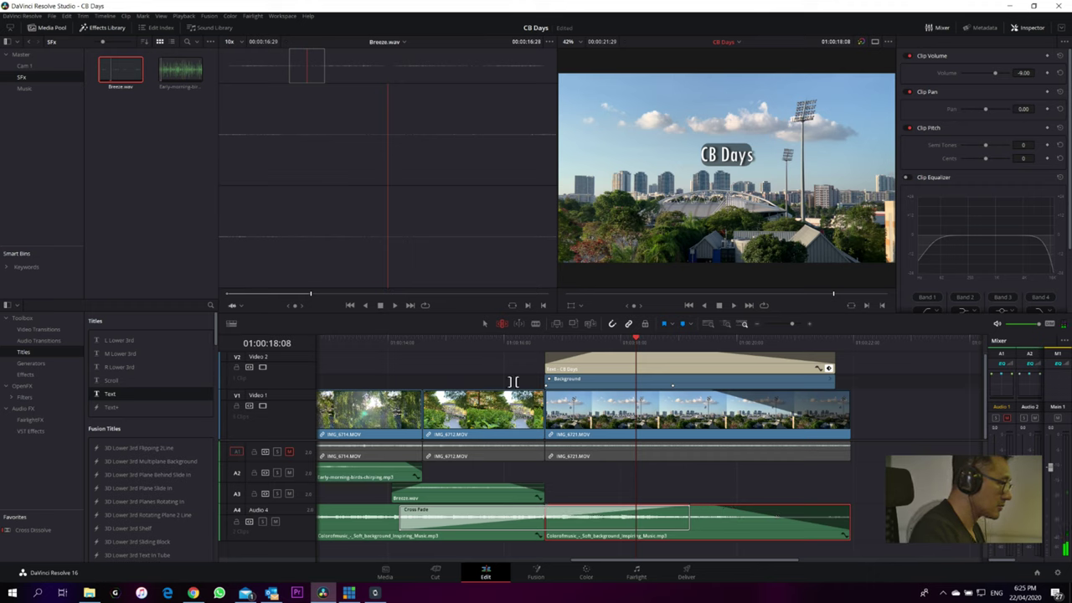
{"action": "left_click", "coordinate": [494, 342]}
{"action": "key", "text": "space"}
{"action": "key", "text": "space"}
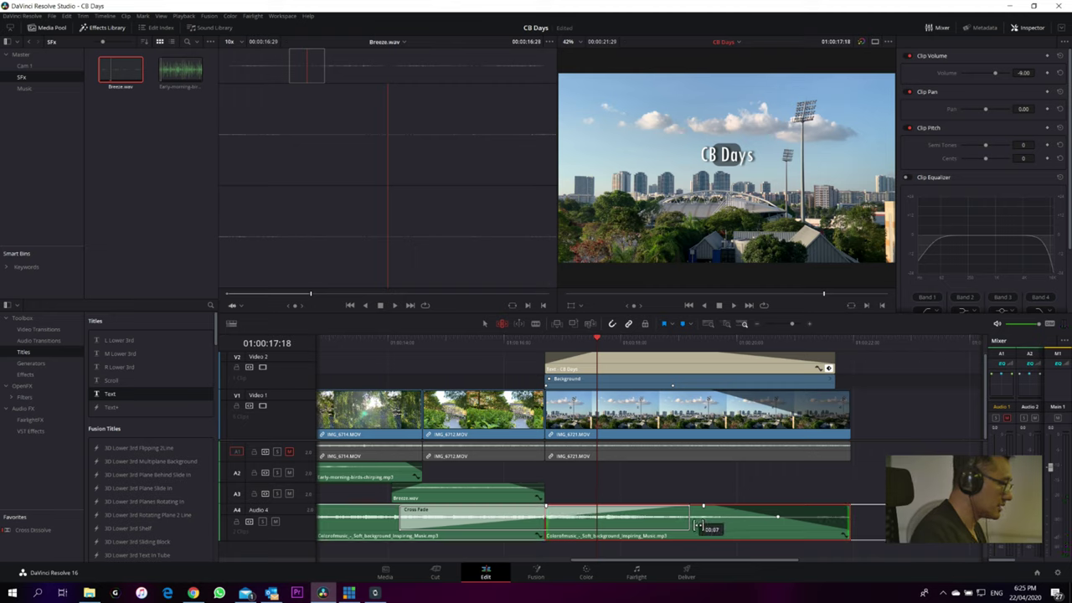
{"action": "left_click", "coordinate": [522, 348]}
{"action": "key", "text": "space"}
- Slip the second music clip's content by nearly a second and play from before the title into its fade-out
{"action": "key", "text": "space"}
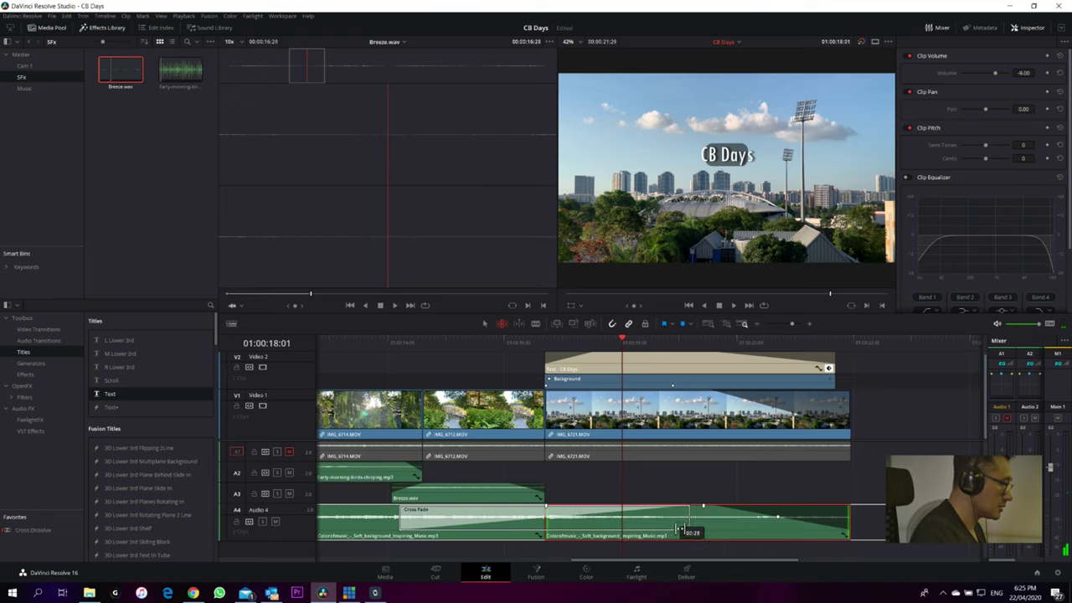
{"action": "left_click", "coordinate": [491, 336]}
{"action": "key", "text": "space"}
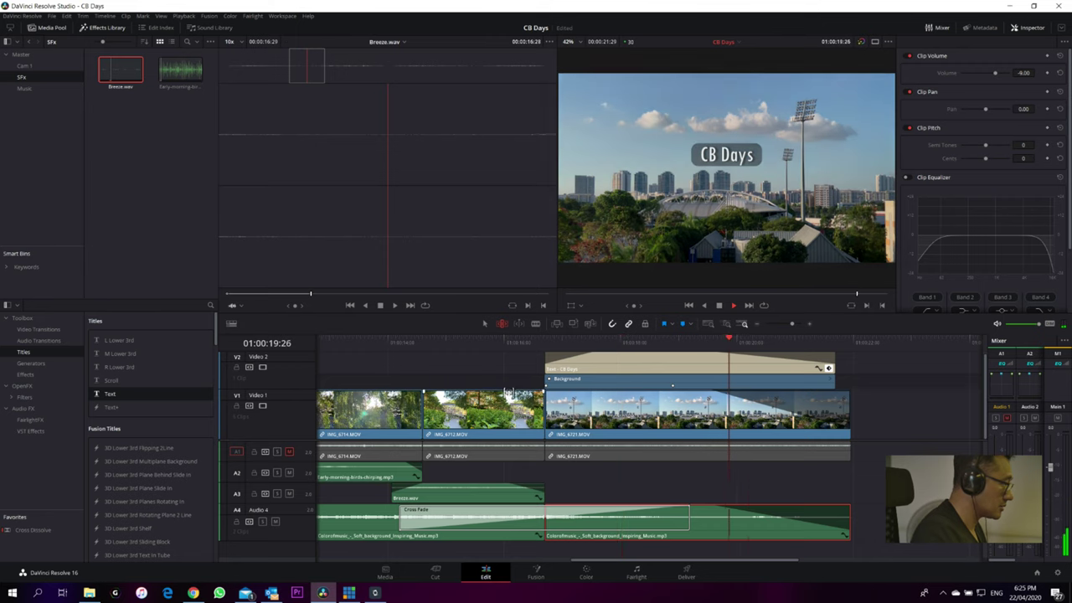
- Replay the music crossfade from about 01:00:15 through the end of the title, and return to the start of the timeline
{"action": "left_click", "coordinate": [461, 341]}
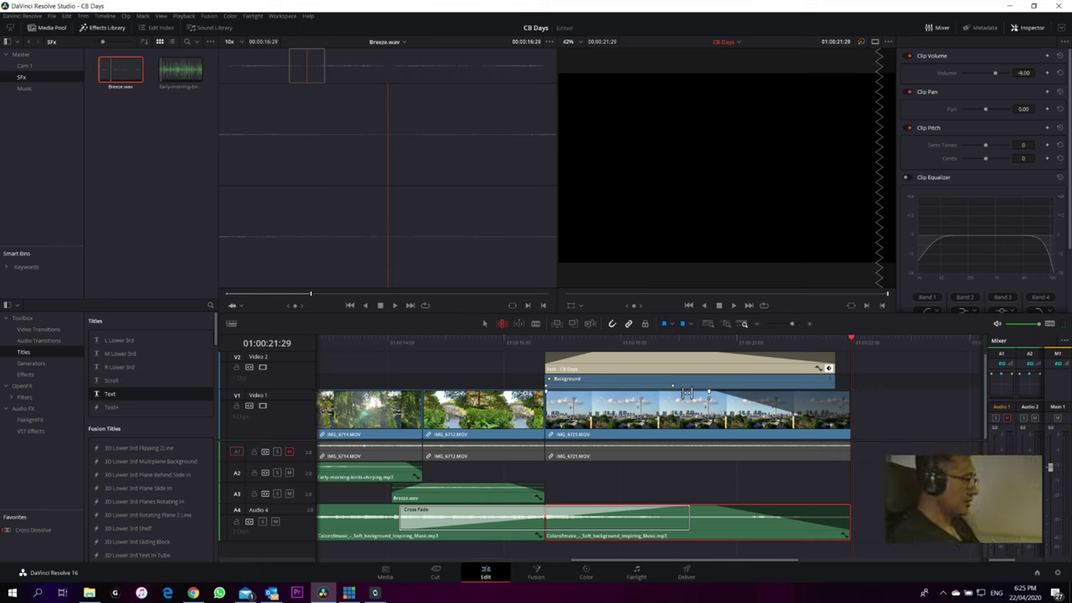
{"action": "left_click", "coordinate": [499, 342]}
{"action": "left_click", "coordinate": [477, 342]}
{"action": "key", "text": "Home"}
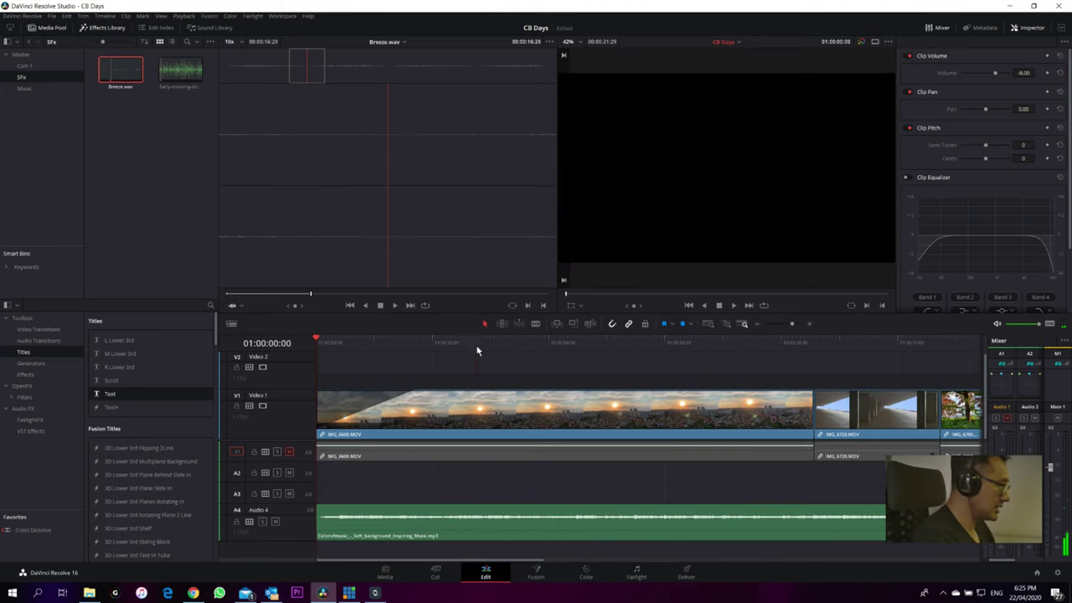
{"action": "key", "text": "ctrl+minus"}
{"action": "key", "text": "ctrl+minus"}
{"action": "key", "text": "ctrl+equal"}
{"action": "key", "text": "ctrl+equal"}
{"action": "key", "text": "ctrl+equal"}
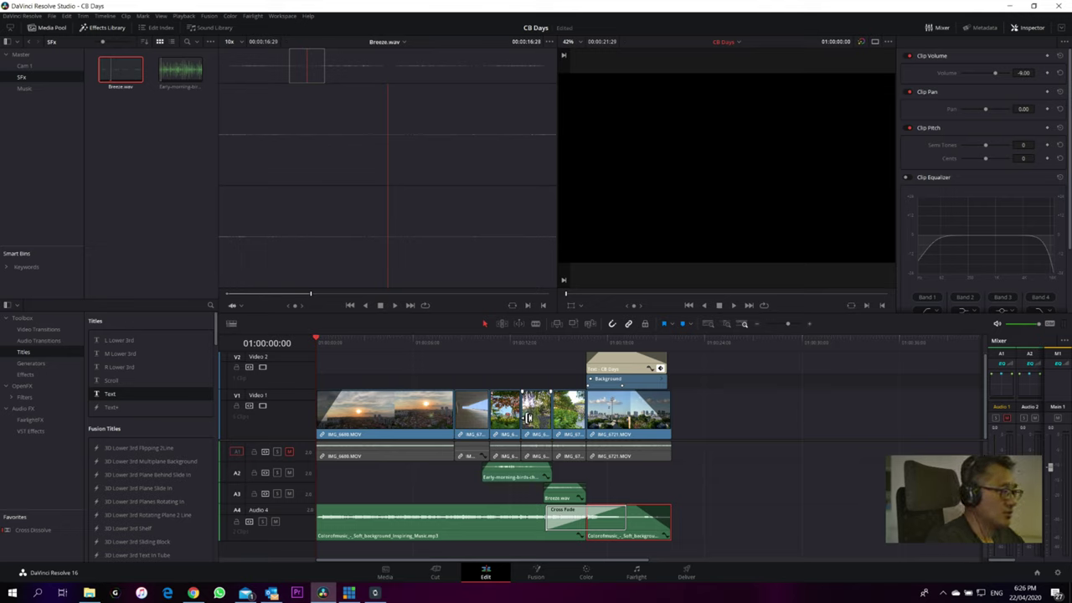
- Switch to the Color page, step through all six clips, and select clip 03 with the red-leaved tree
{"action": "left_click", "coordinate": [587, 573]}
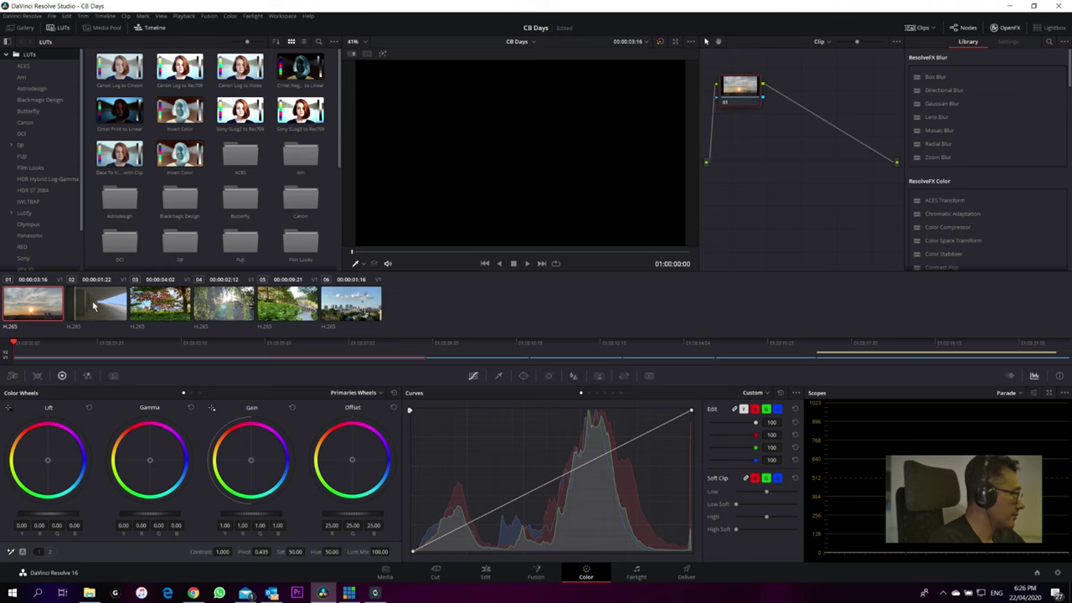
{"action": "key", "text": "Down"}
{"action": "key", "text": "Down"}
{"action": "key", "text": "Down"}
{"action": "key", "text": "Down"}
{"action": "key", "text": "Down"}
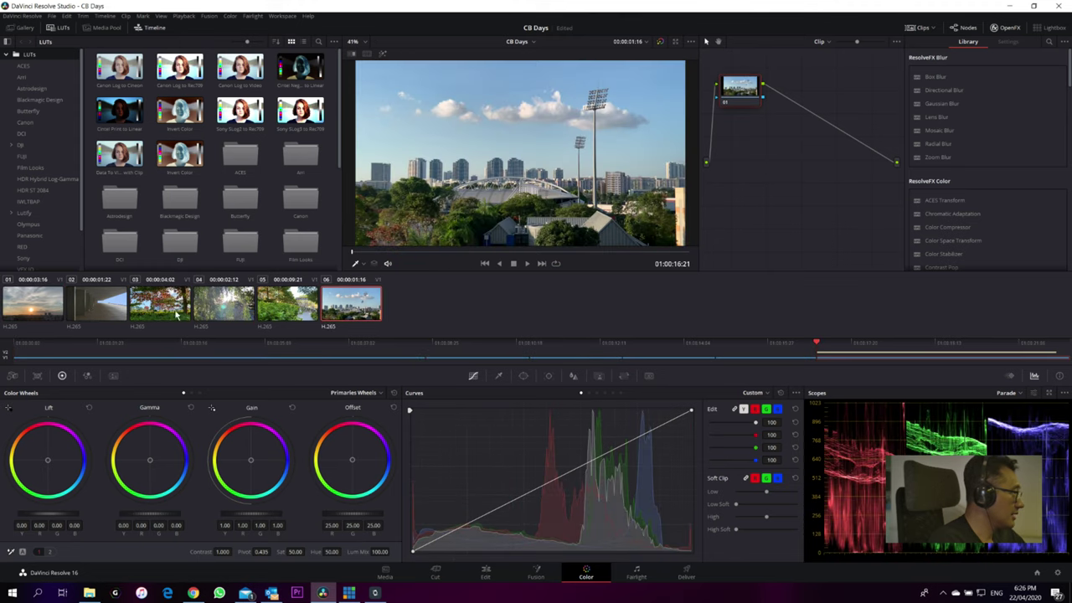
{"action": "left_click", "coordinate": [46, 306]}
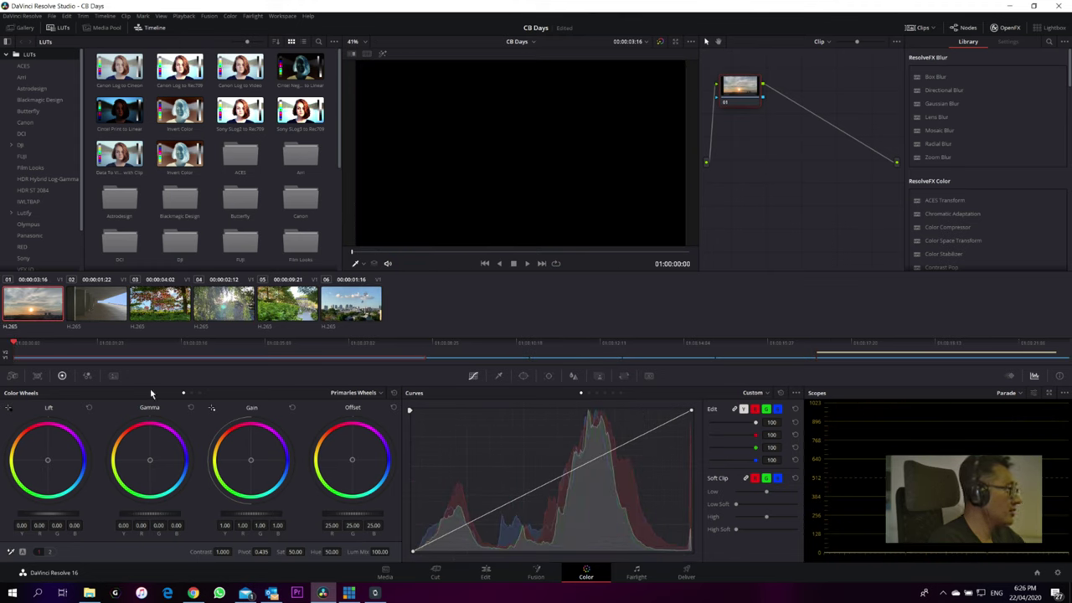
{"action": "left_click", "coordinate": [167, 315]}
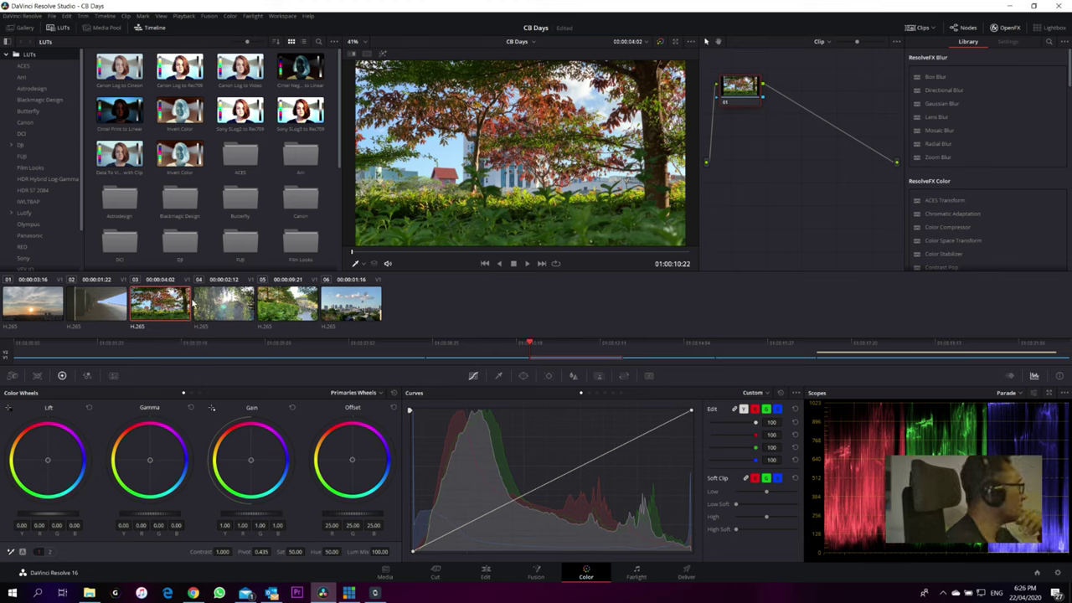
- Try adding a serial node after node 01 on clip 03, and delete it again
{"action": "left_click_drag", "start_coordinate": [732, 100], "coordinate": [749, 98]}
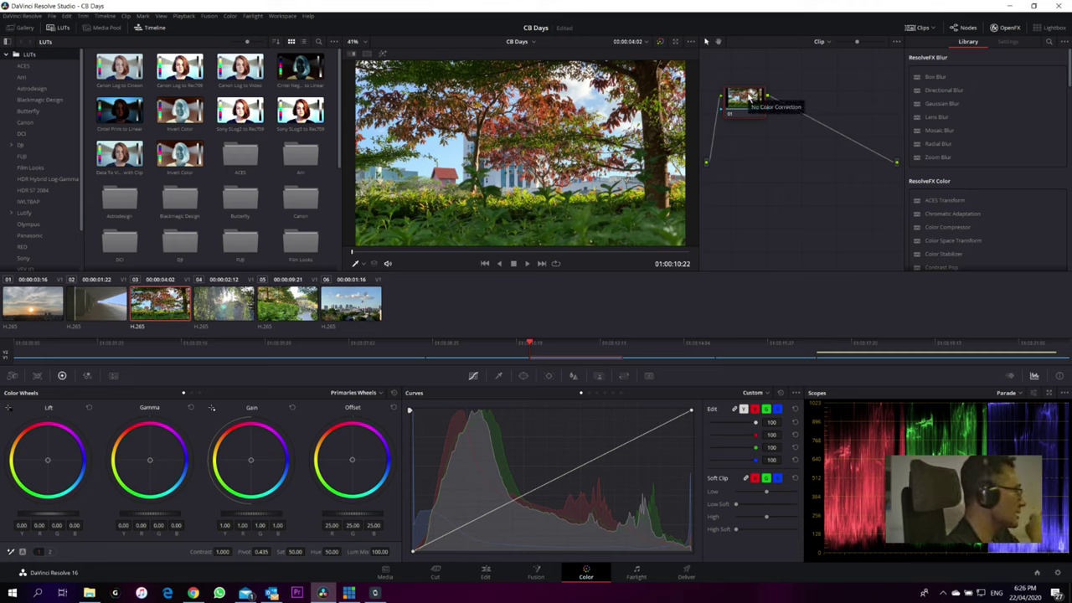
{"action": "left_click_drag", "start_coordinate": [750, 99], "coordinate": [740, 93]}
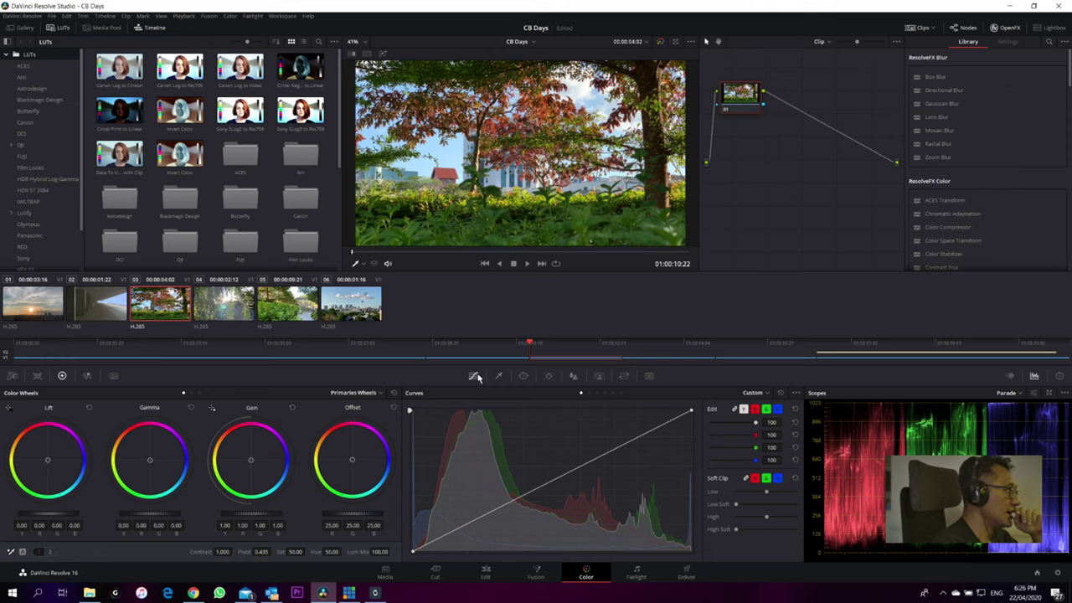
{"action": "key", "text": "alt+s"}
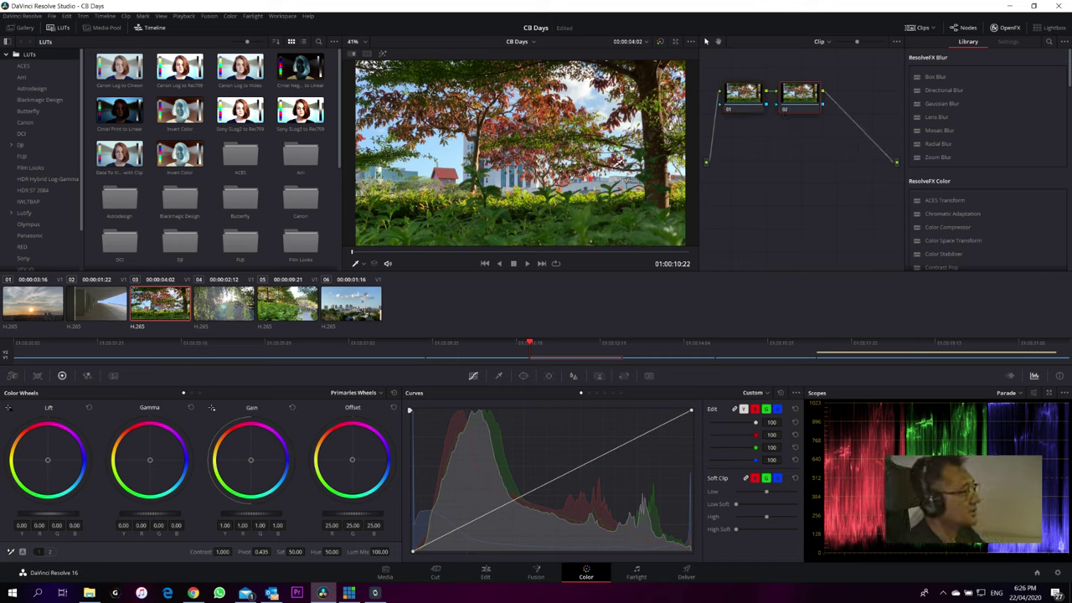
{"action": "key", "text": "Delete"}
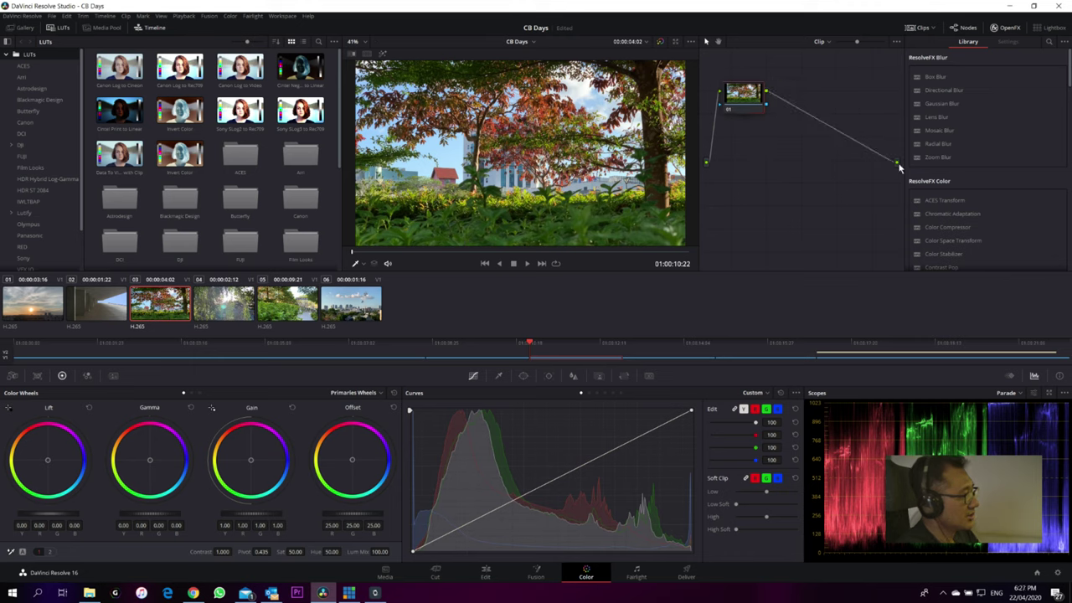
{"action": "left_click_drag", "start_coordinate": [749, 94], "coordinate": [754, 95]}
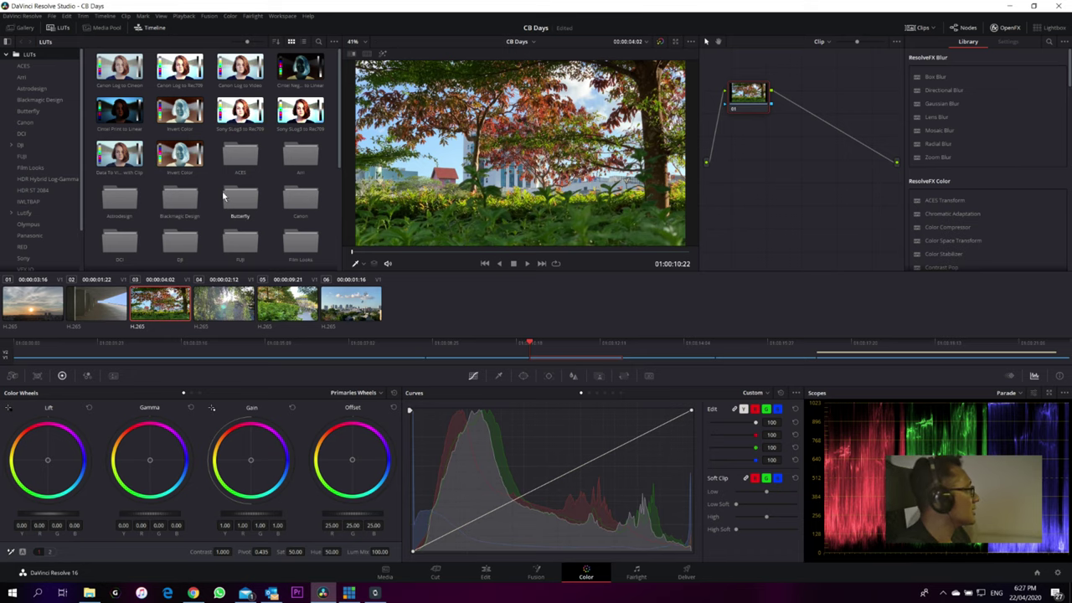
{"action": "scroll", "coordinate": [223, 196], "scroll_direction": "down", "scroll_amount": 3}
{"action": "scroll", "coordinate": [223, 196], "scroll_direction": "down", "scroll_amount": 1}
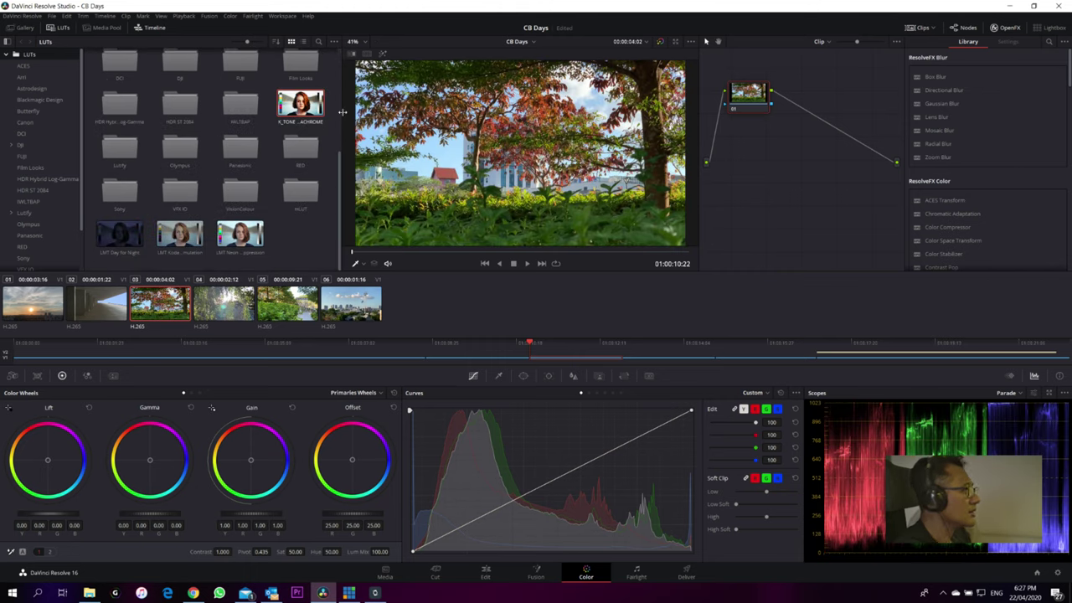
{"action": "mouse_move", "coordinate": [295, 106]}
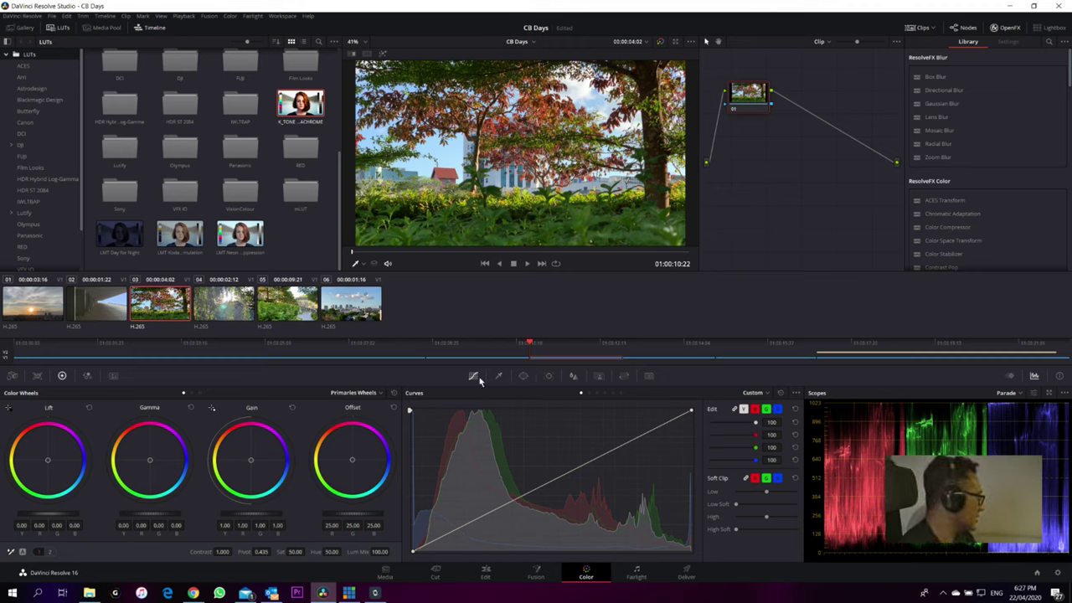
- Sample the hazy cityscape below the sun in the sunset clip with the HSL qualifier picker at 01:00:06:10
{"action": "left_click", "coordinate": [42, 310]}
{"action": "key", "text": "space"}
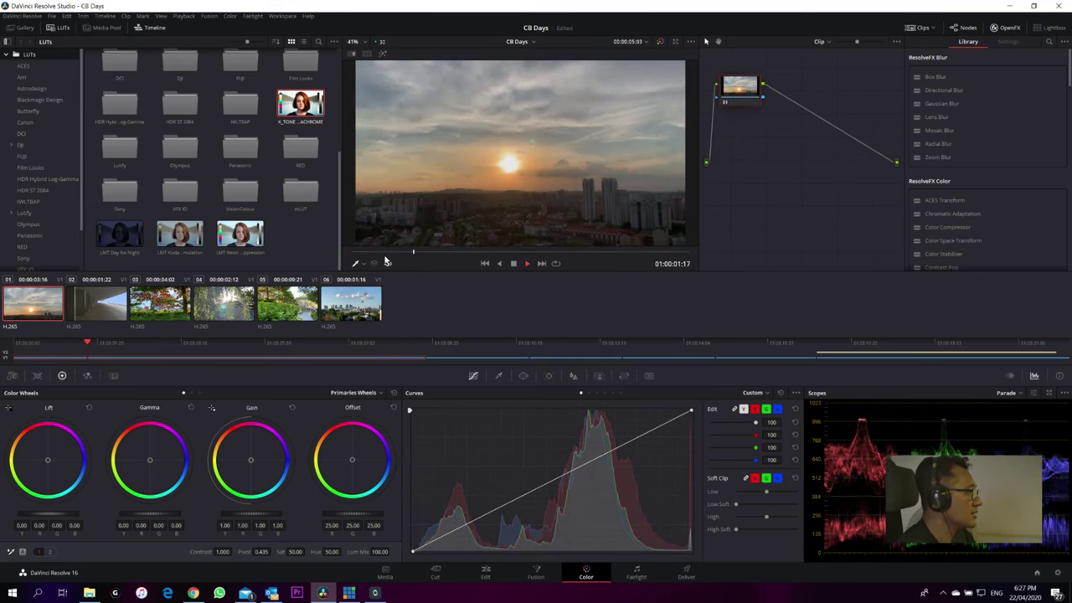
{"action": "key", "text": "space"}
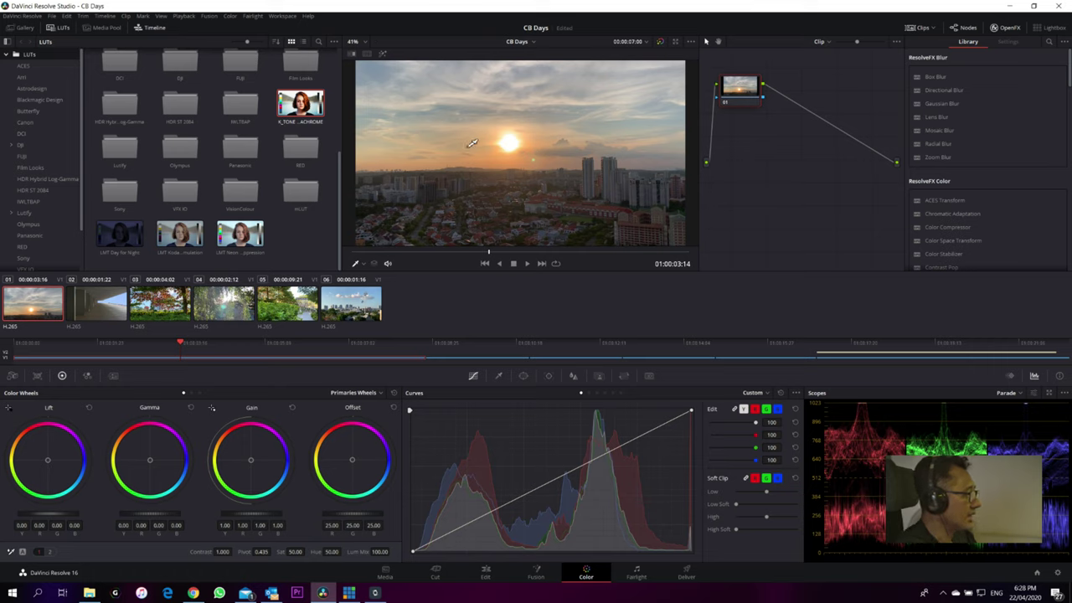
{"action": "left_click", "coordinate": [523, 376]}
{"action": "left_click", "coordinate": [502, 377]}
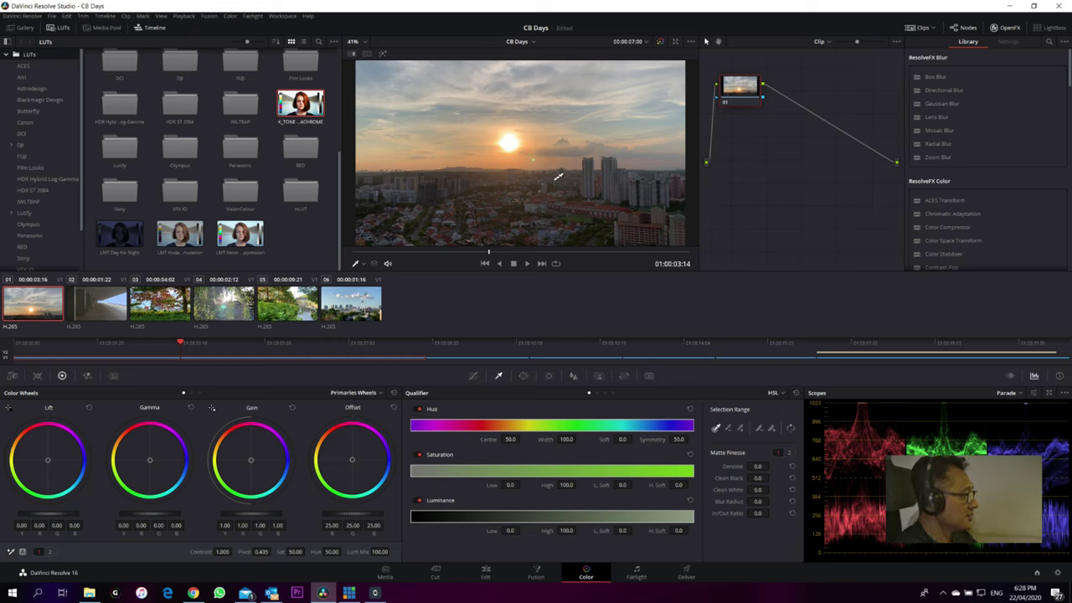
{"action": "left_click_drag", "start_coordinate": [491, 255], "coordinate": [601, 253]}
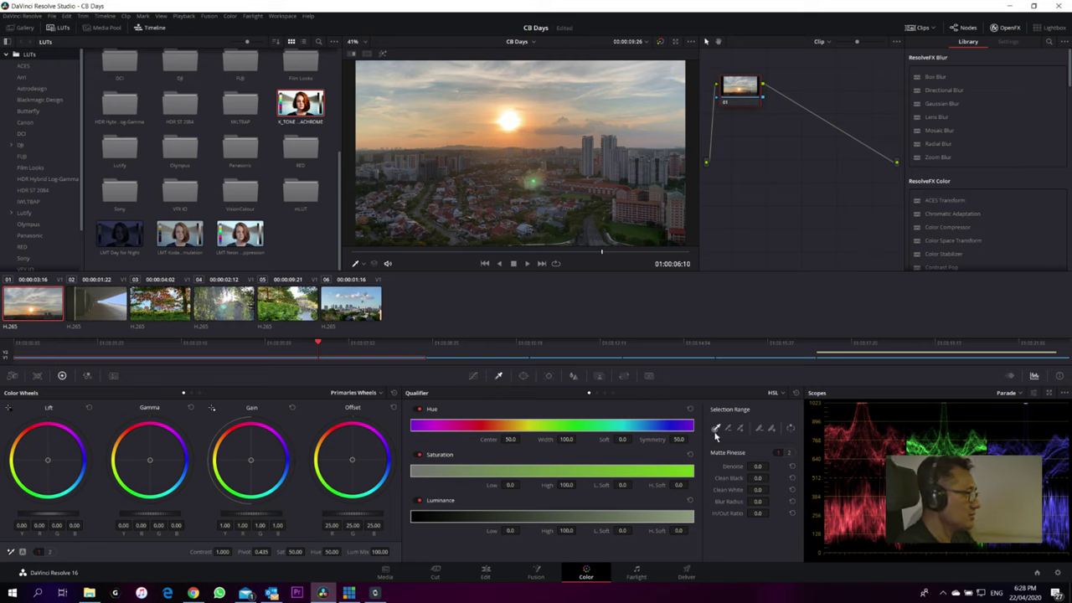
{"action": "left_click", "coordinate": [716, 429]}
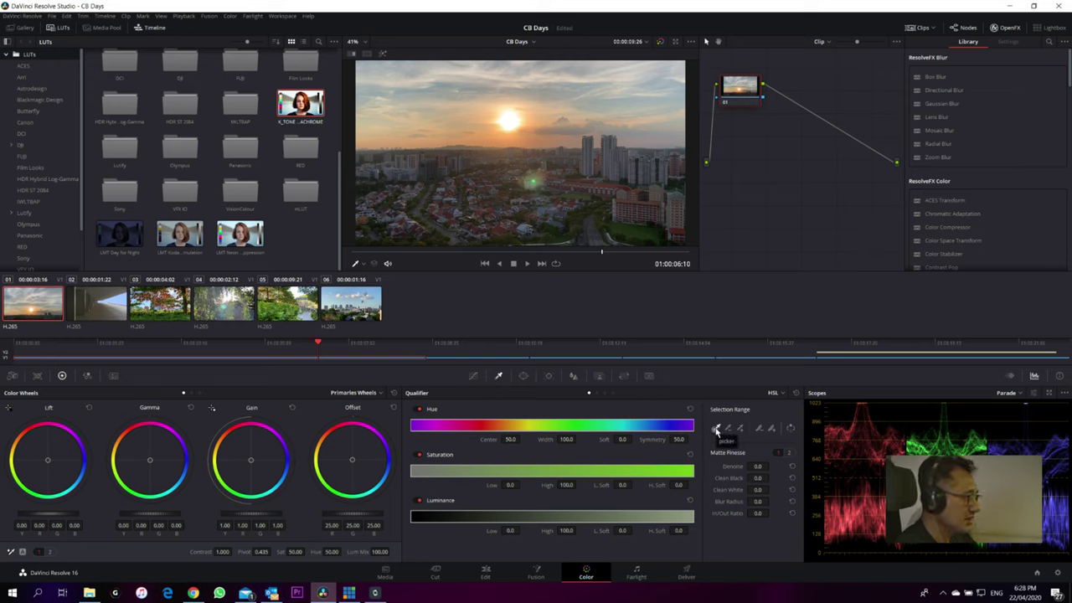
{"action": "left_click", "coordinate": [489, 175]}
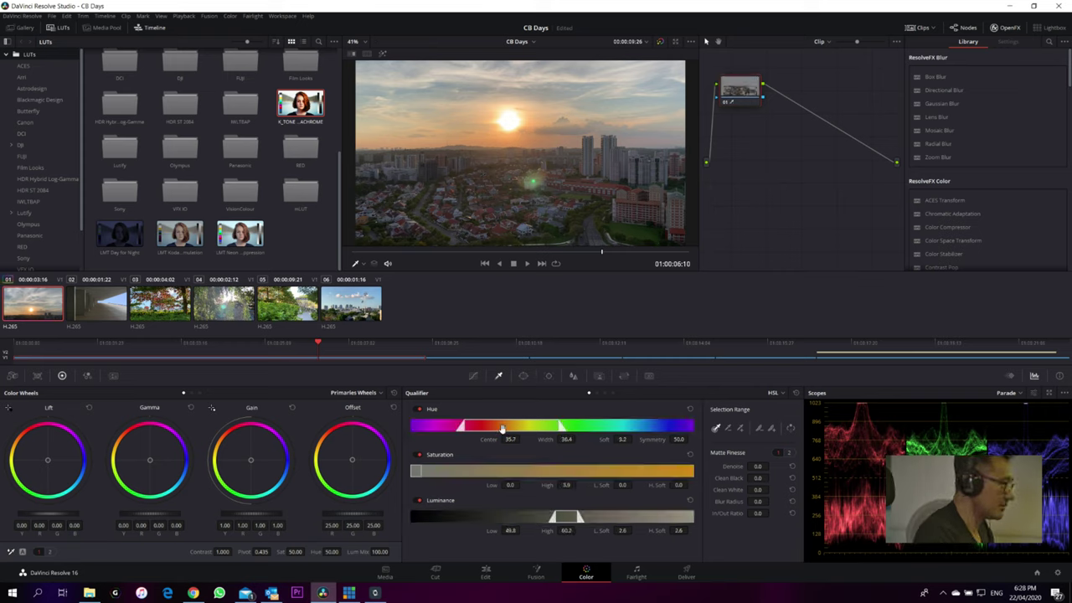
- Turn on the highlight and add the high-rise buildings, houses and green areas of the city to the qualifier selection
{"action": "left_click", "coordinate": [383, 54]}
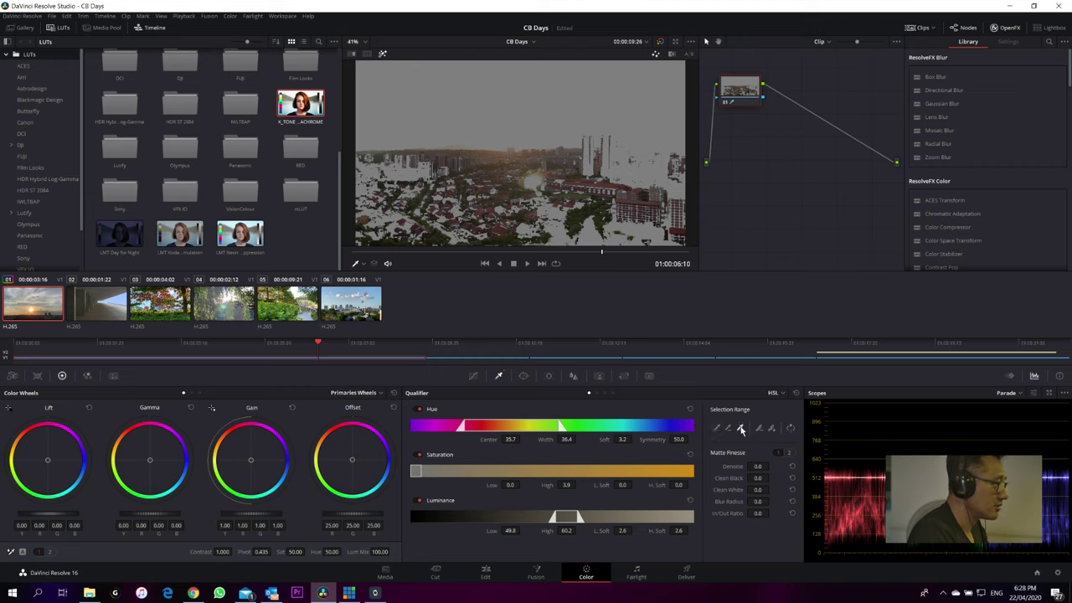
{"action": "left_click_drag", "start_coordinate": [636, 156], "coordinate": [610, 169]}
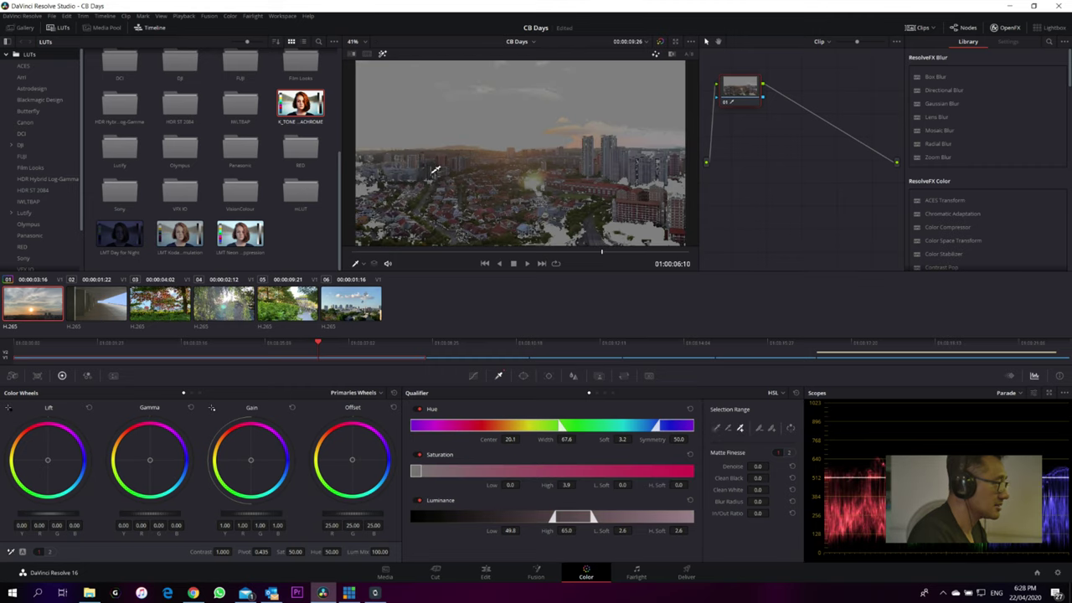
{"action": "left_click_drag", "start_coordinate": [371, 185], "coordinate": [368, 192]}
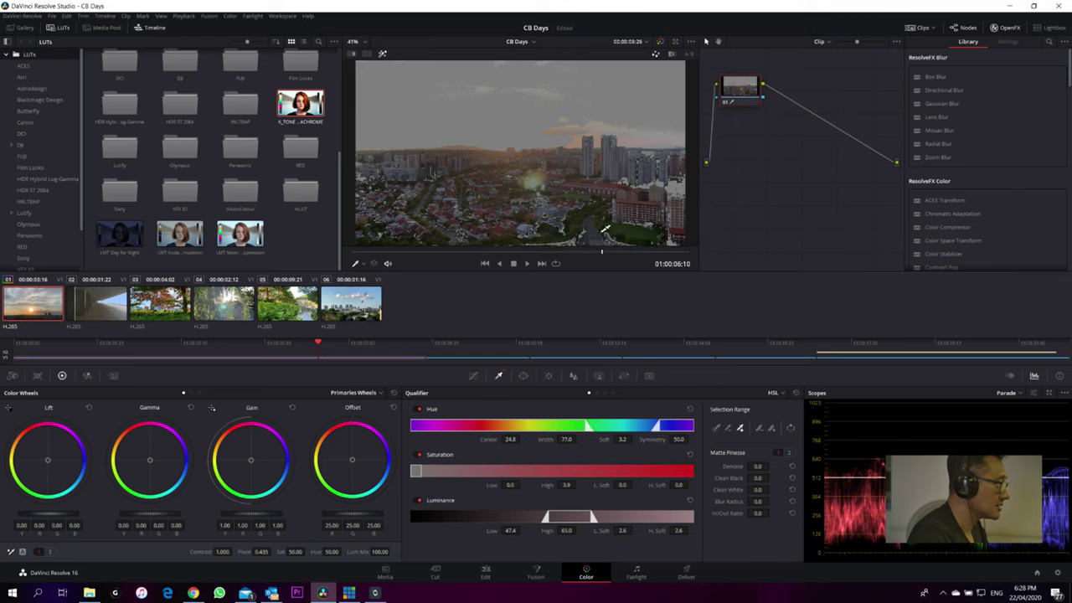
{"action": "left_click_drag", "start_coordinate": [578, 238], "coordinate": [564, 231]}
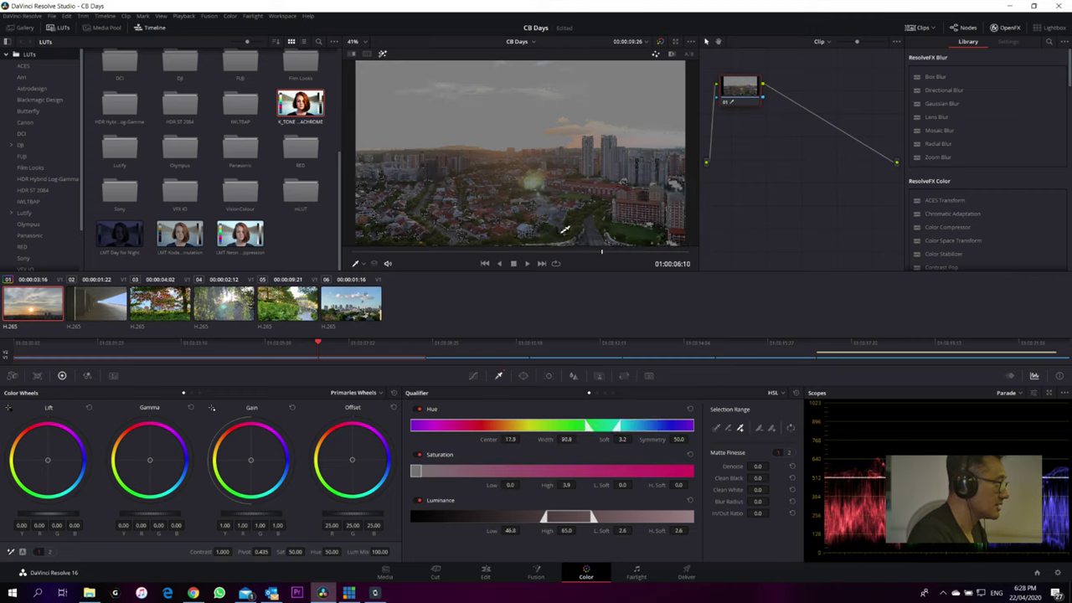
{"action": "left_click", "coordinate": [615, 233]}
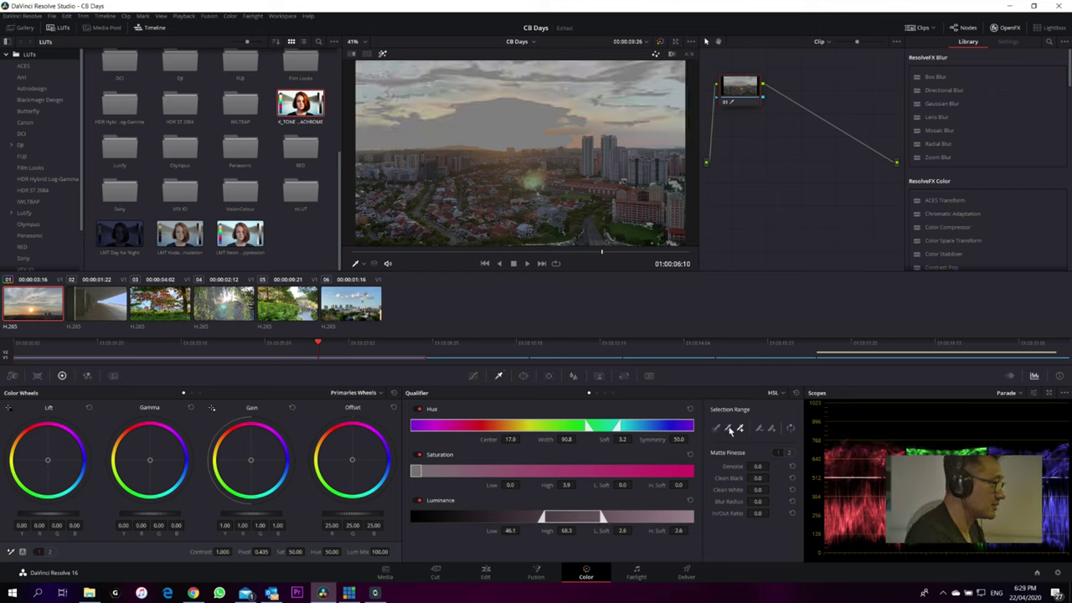
- Subtract a patch of sky from the qualifier selection, and add the houses and red-brick buildings back to it
{"action": "left_click", "coordinate": [570, 101]}
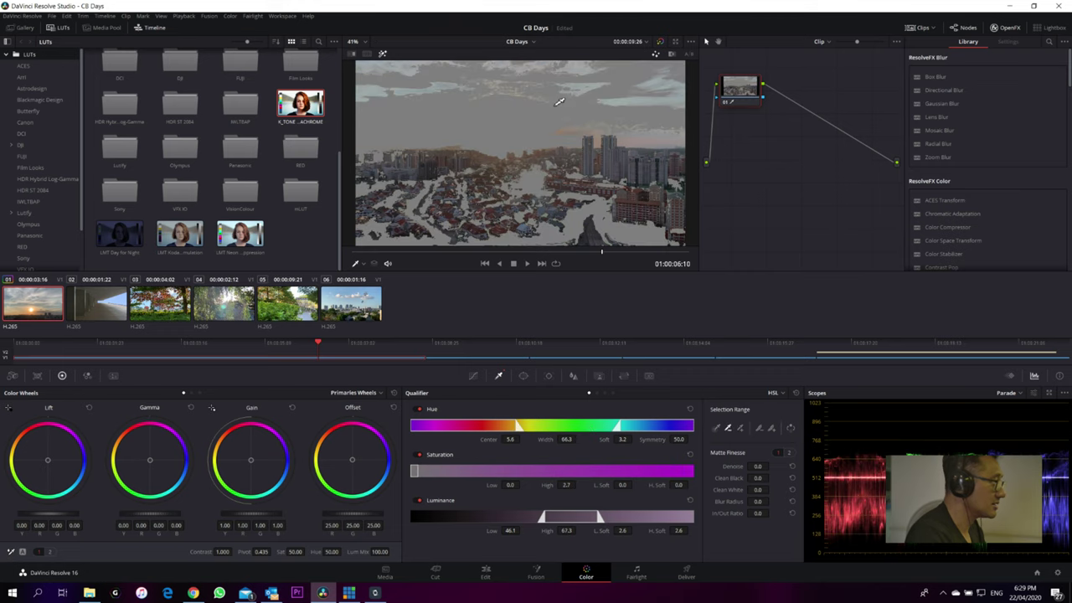
{"action": "left_click", "coordinate": [740, 427]}
{"action": "left_click", "coordinate": [538, 214]}
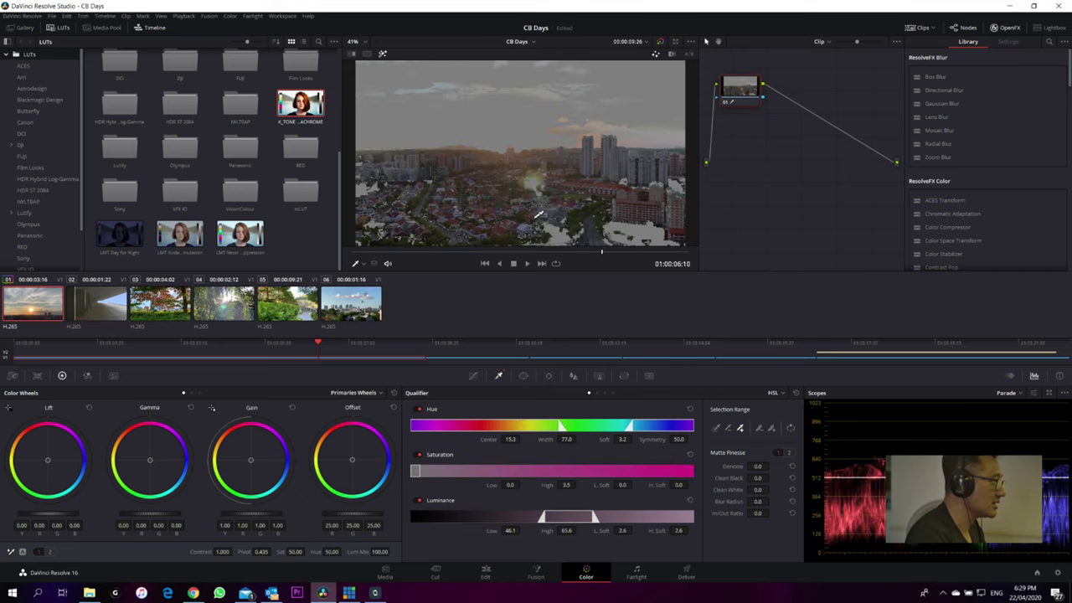
{"action": "left_click", "coordinate": [657, 229]}
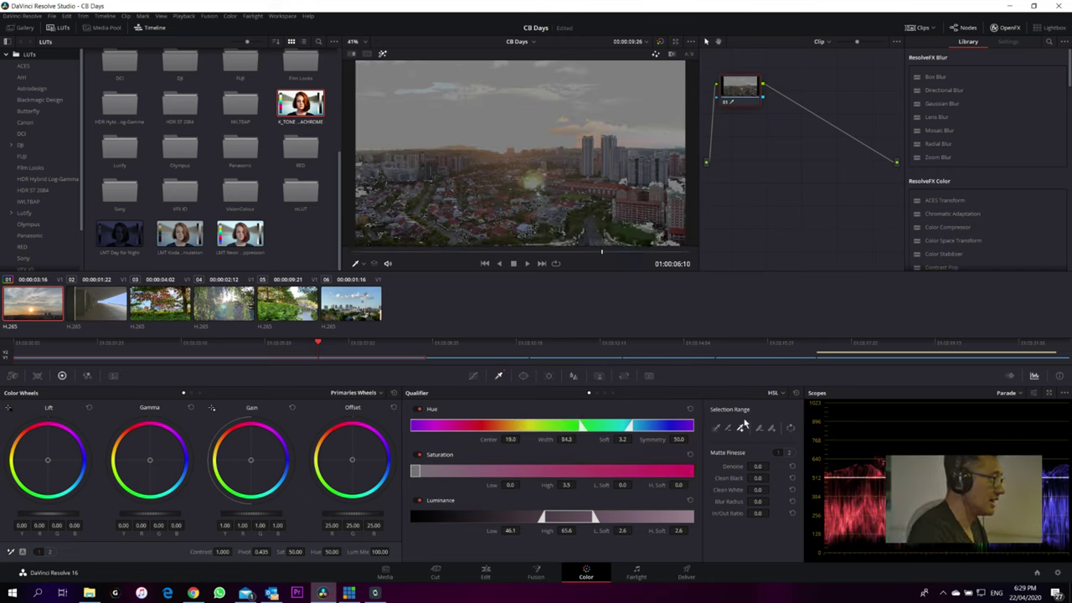
- Set the matte finesse Denoise to 22.5 and Clean White to 70.9, and compare the image with the highlight off and on
{"action": "left_click", "coordinate": [715, 428]}
{"action": "left_click_drag", "start_coordinate": [758, 466], "coordinate": [771, 490]}
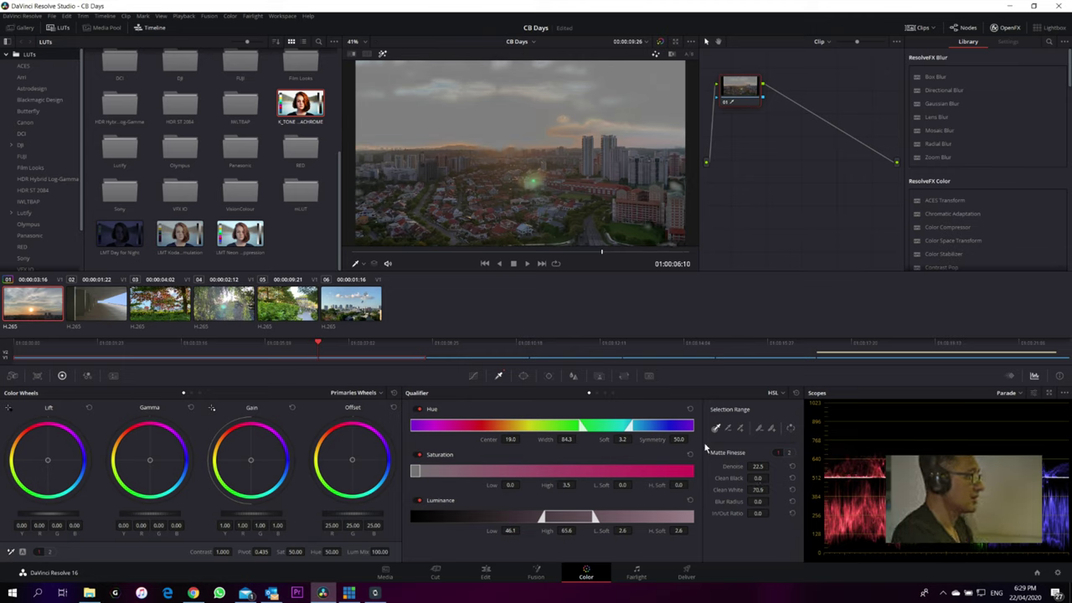
{"action": "left_click", "coordinate": [382, 55]}
{"action": "left_click", "coordinate": [381, 55]}
{"action": "left_click", "coordinate": [381, 55]}
{"action": "left_click", "coordinate": [382, 55]}
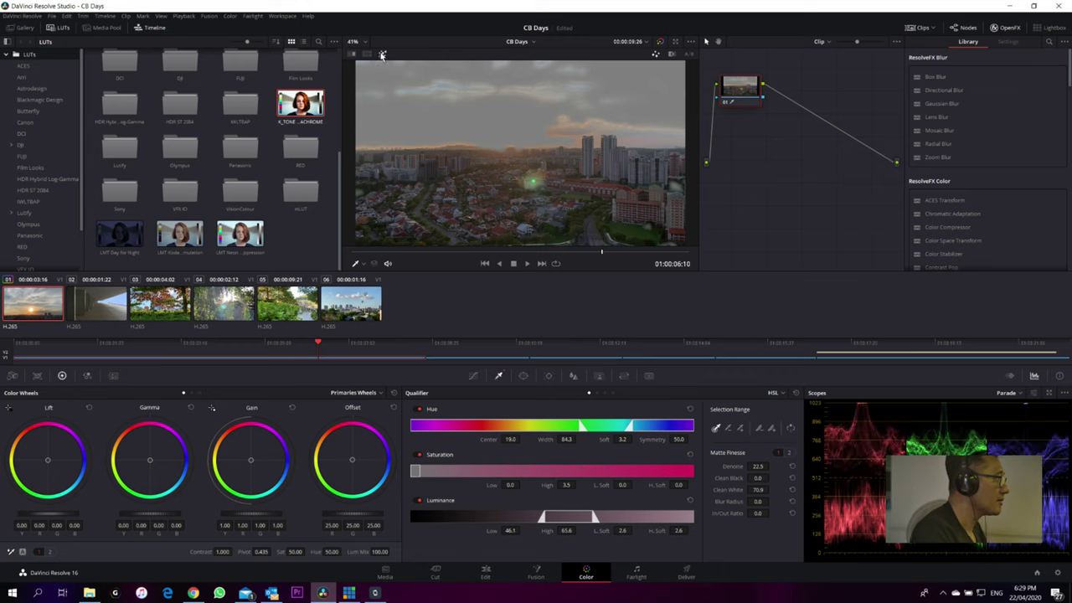
- Subtract the cloud colour above the towers from the qualifier selection, and turn the highlight off
{"action": "left_click", "coordinate": [730, 429]}
{"action": "left_click", "coordinate": [597, 131]}
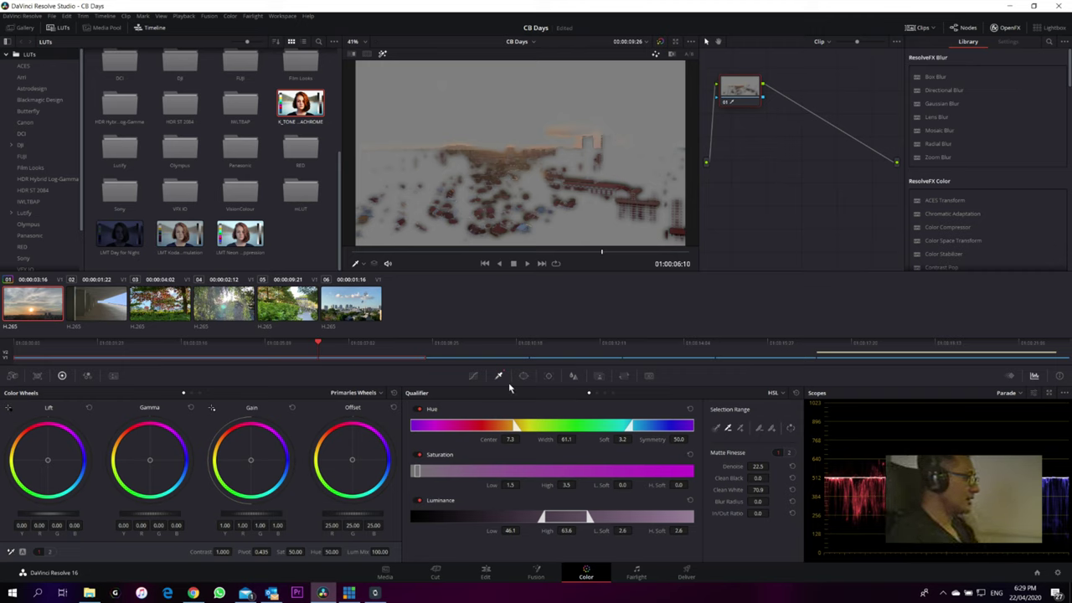
{"action": "left_click", "coordinate": [381, 53]}
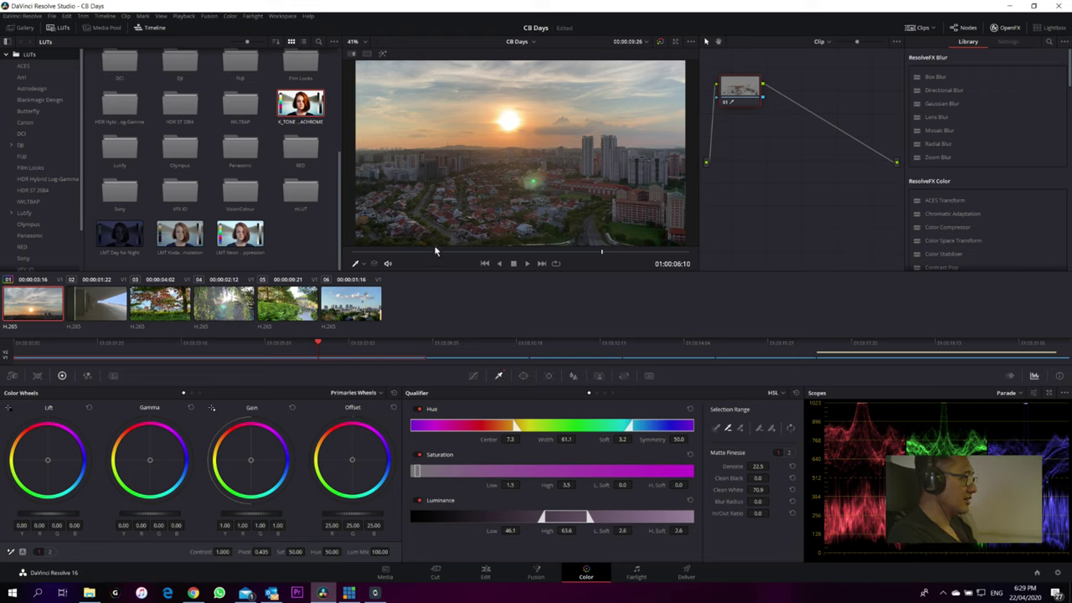
- Add a linear power window to the sunset clip's node at 01:00:08:16
{"action": "left_click_drag", "start_coordinate": [440, 259], "coordinate": [701, 260]}
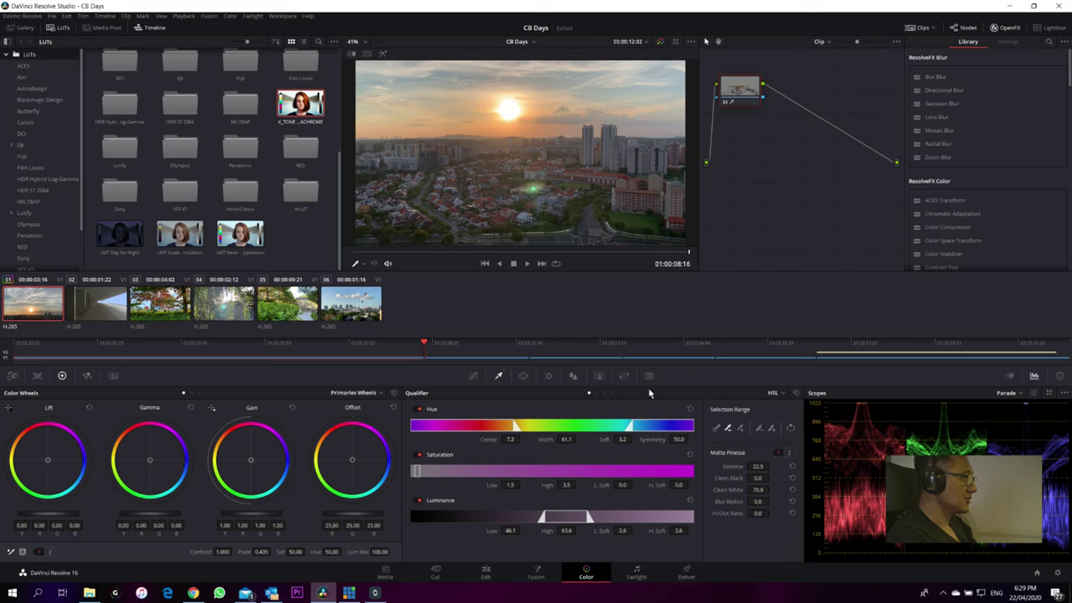
{"action": "left_click", "coordinate": [525, 377]}
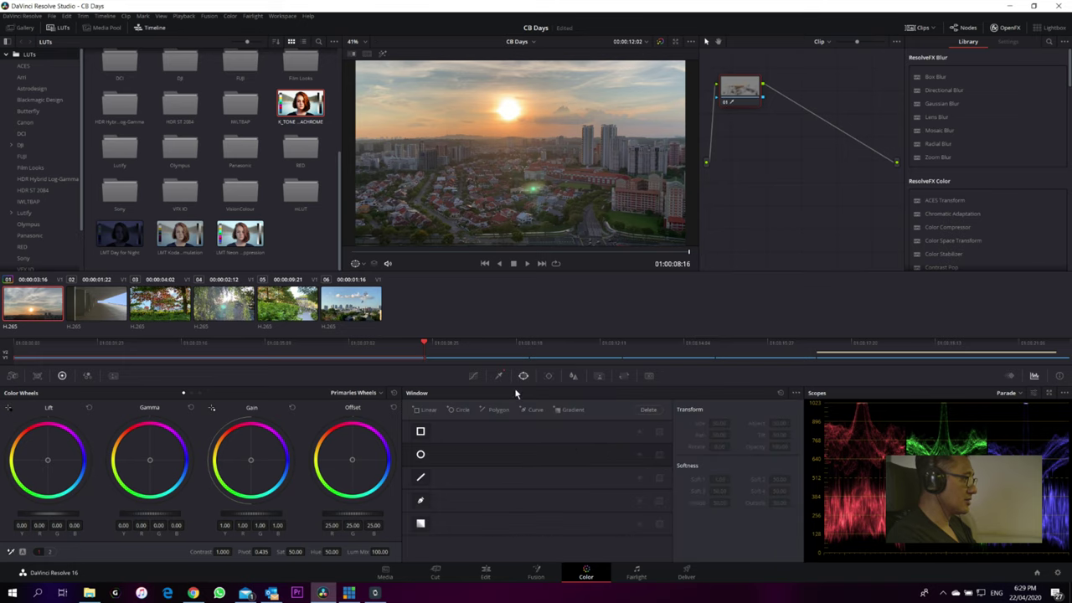
{"action": "left_click", "coordinate": [420, 432]}
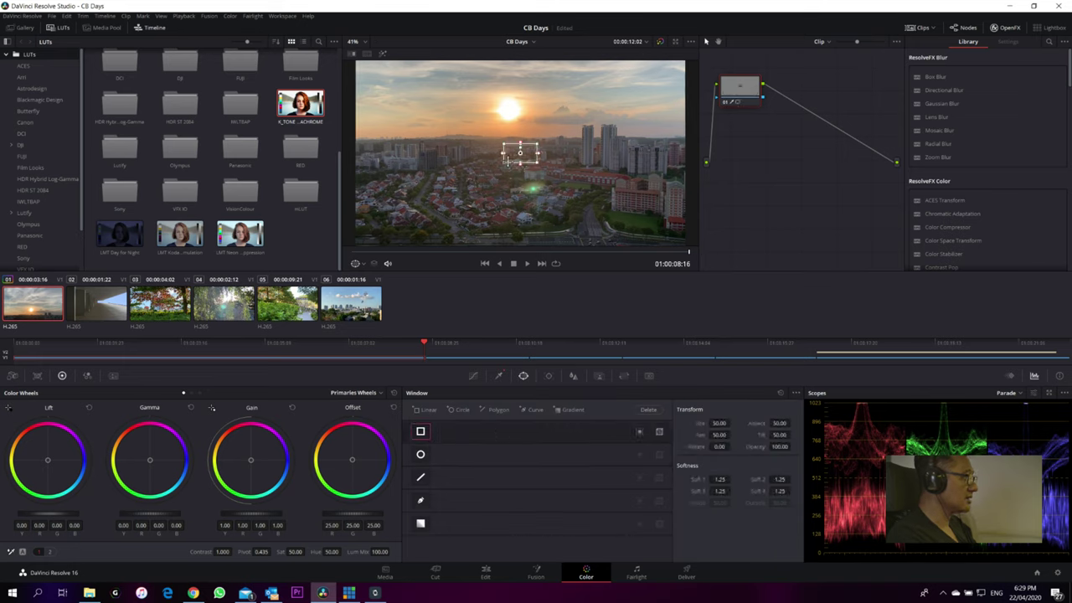
- Stretch the four corners of the linear window so it covers the whole frame below the horizon
{"action": "left_click_drag", "start_coordinate": [505, 150], "coordinate": [344, 140]}
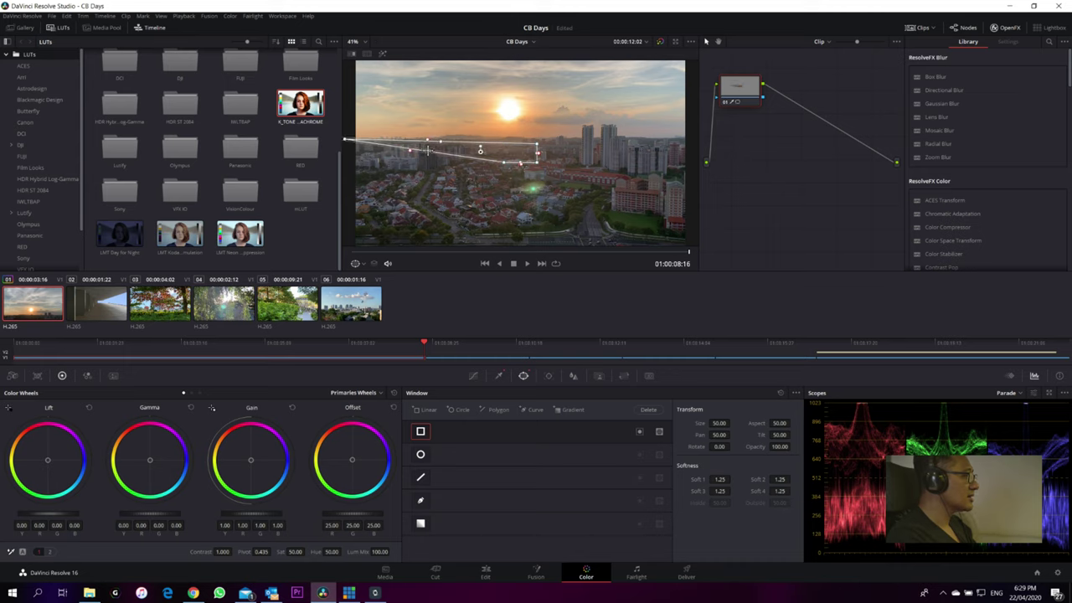
{"action": "mouse_move", "coordinate": [424, 151]}
{"action": "left_mouse_down"}
{"action": "mouse_move", "coordinate": [448, 180]}
{"action": "mouse_move", "coordinate": [461, 174]}
{"action": "mouse_move", "coordinate": [454, 156]}
{"action": "mouse_move", "coordinate": [430, 153]}
{"action": "left_mouse_up"}
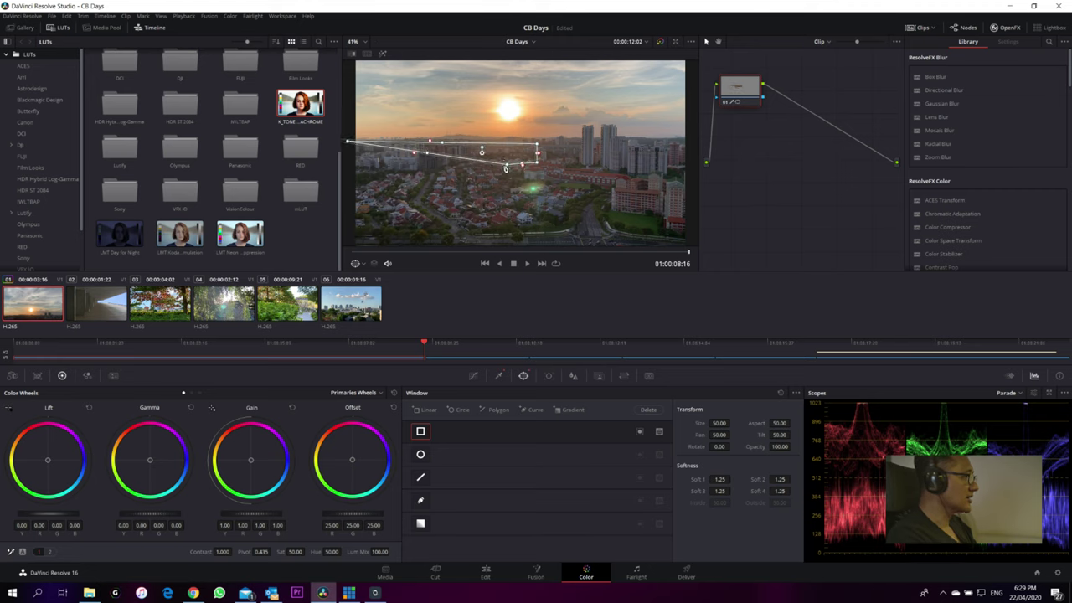
{"action": "left_click_drag", "start_coordinate": [508, 169], "coordinate": [348, 261]}
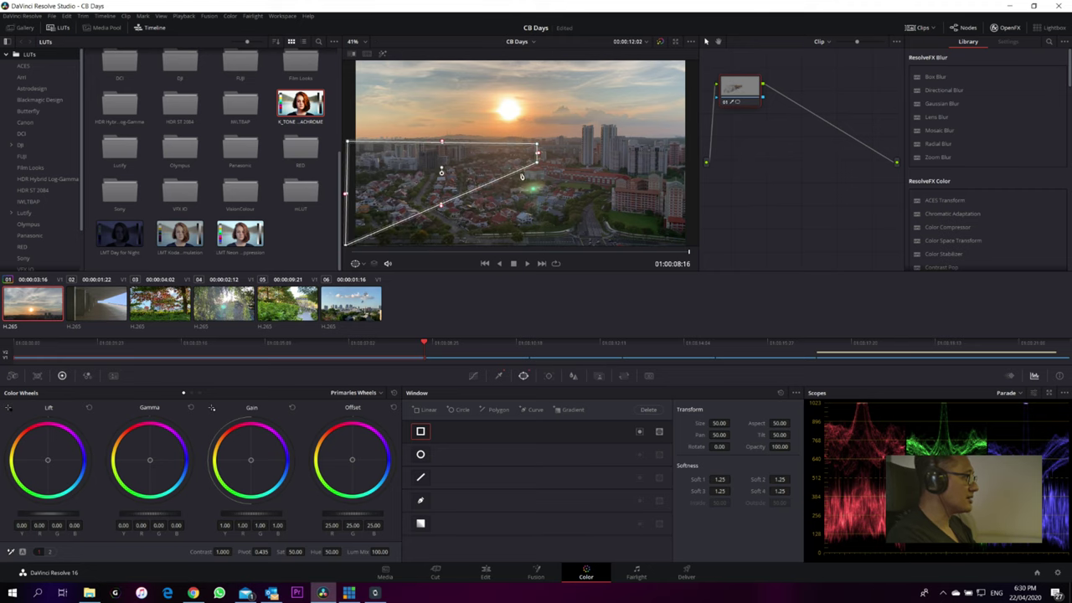
{"action": "left_click_drag", "start_coordinate": [539, 150], "coordinate": [693, 140]}
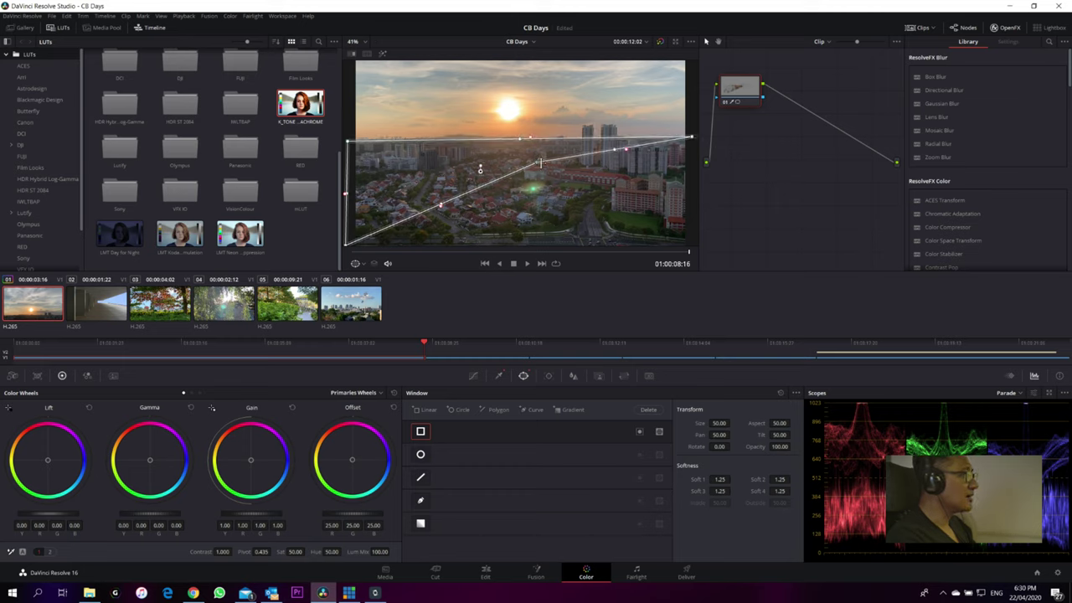
{"action": "left_click_drag", "start_coordinate": [537, 162], "coordinate": [692, 262]}
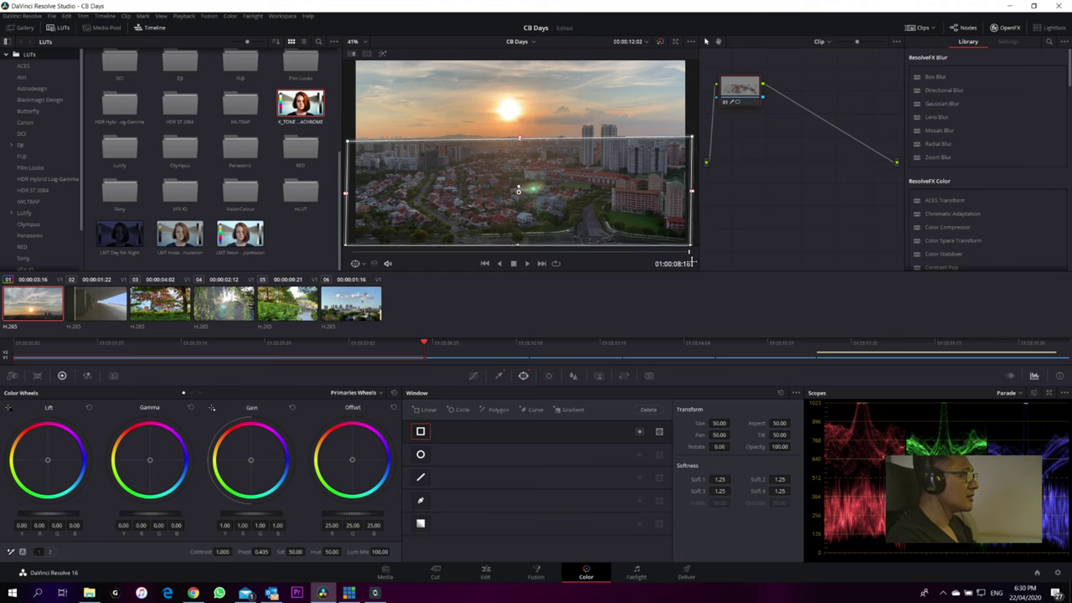
- Raise the window's upper edge with Soft 2 at 4.14, and extend its lower edge below the frame with Soft 4 at 5.05
{"action": "left_click_drag", "start_coordinate": [520, 141], "coordinate": [520, 132]}
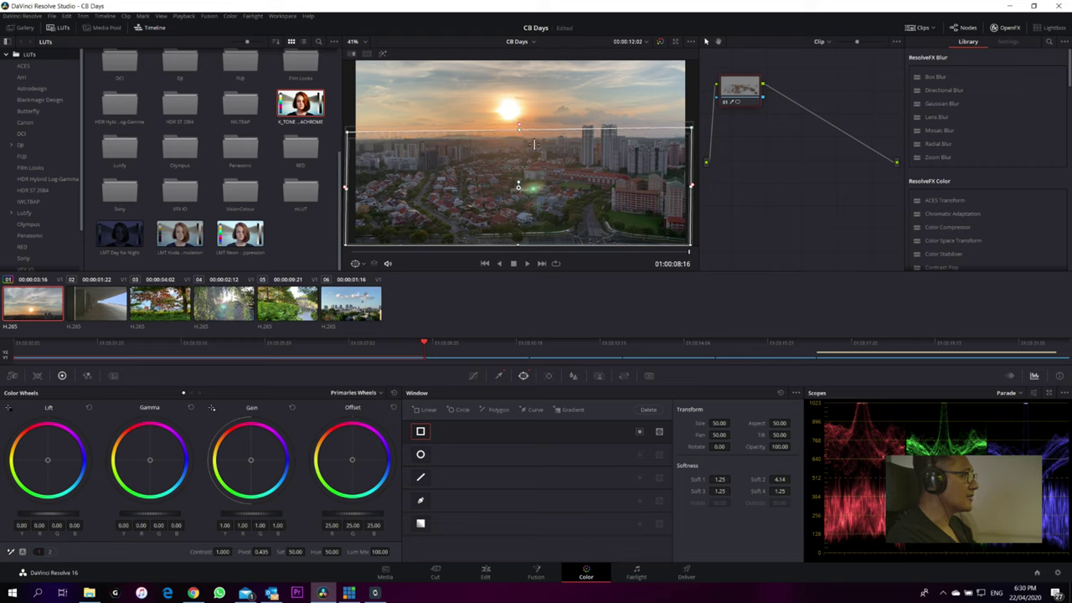
{"action": "left_click", "coordinate": [355, 41]}
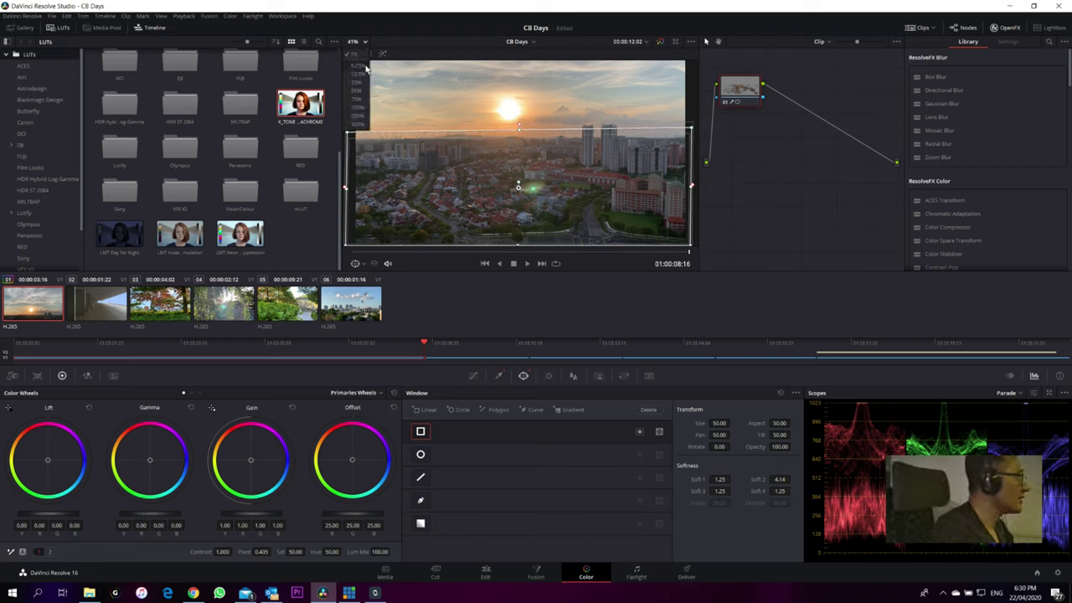
{"action": "left_click", "coordinate": [359, 82]}
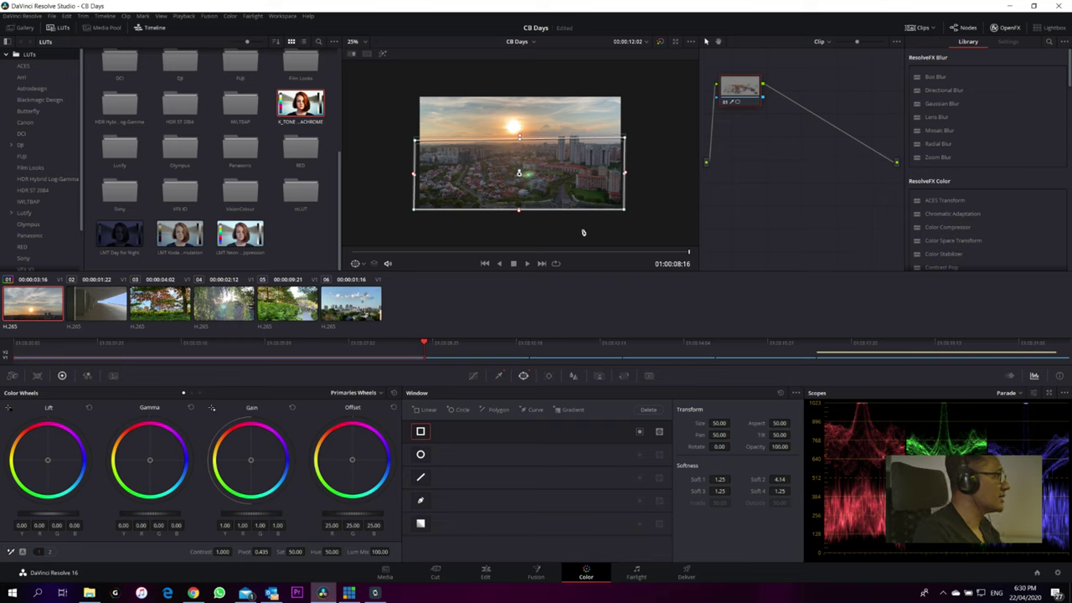
{"action": "left_click_drag", "start_coordinate": [519, 213], "coordinate": [520, 223]}
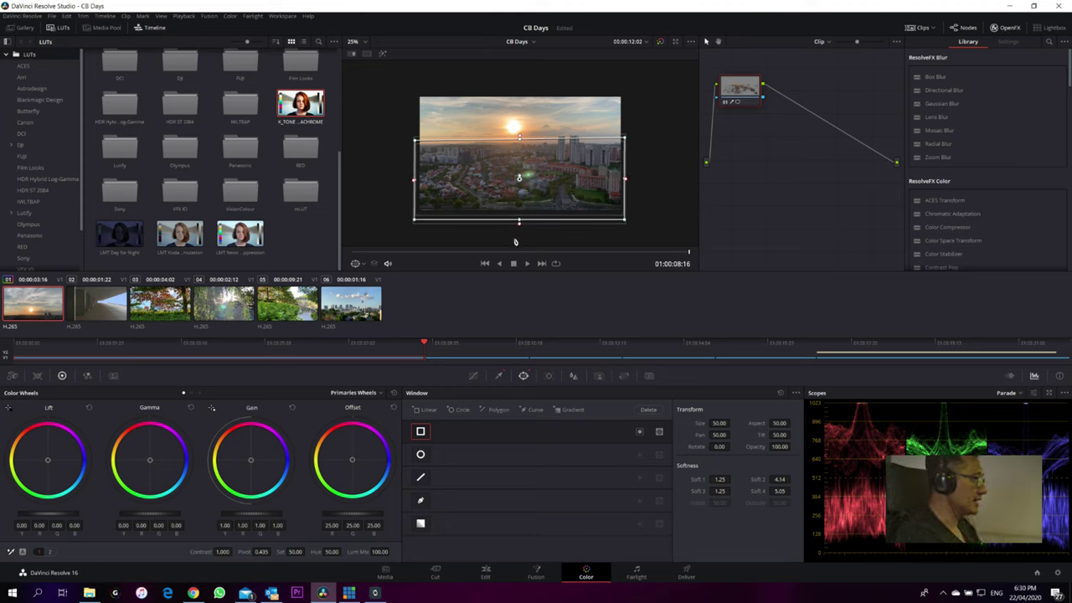
- Track the window backwards from 01:00:08:16 to the clip's start, and play the clip to check the track
{"action": "left_click", "coordinate": [549, 375]}
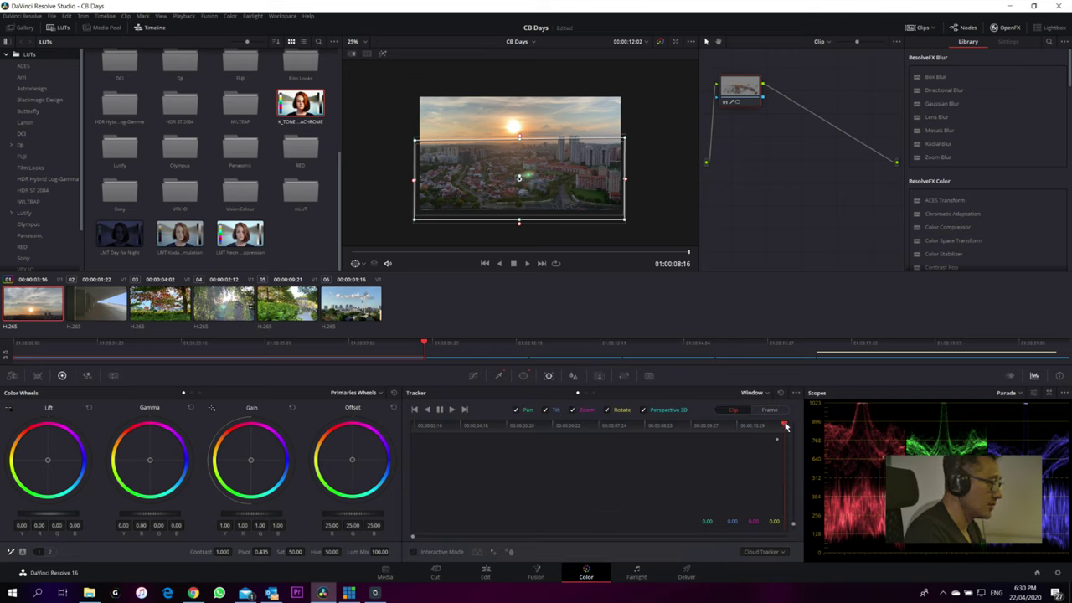
{"action": "left_click", "coordinate": [427, 409]}
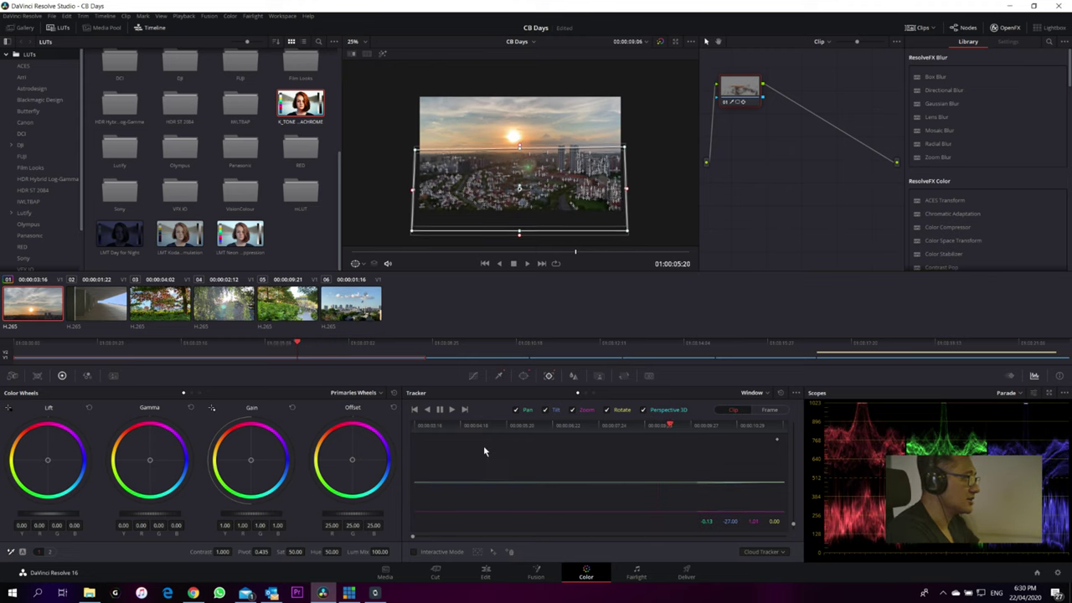
{"action": "left_click", "coordinate": [363, 42]}
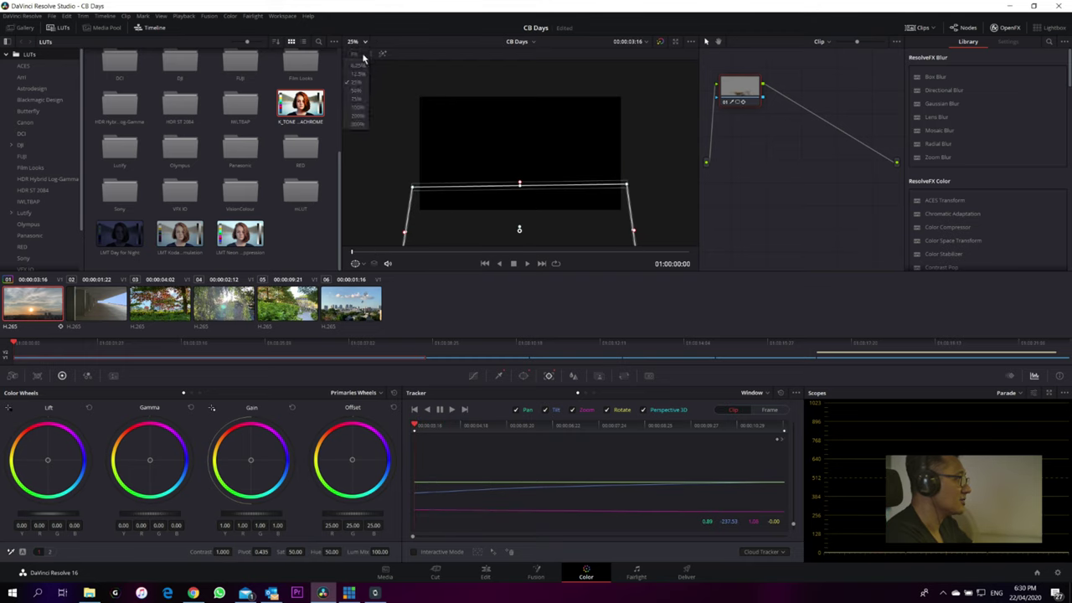
{"action": "left_click", "coordinate": [362, 55]}
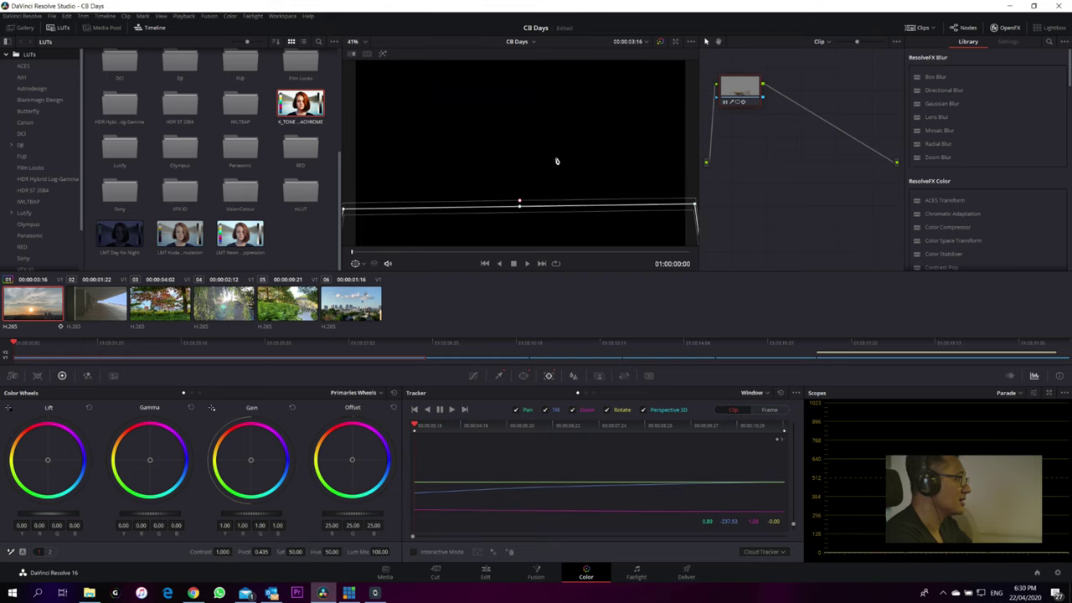
{"action": "left_click", "coordinate": [525, 264]}
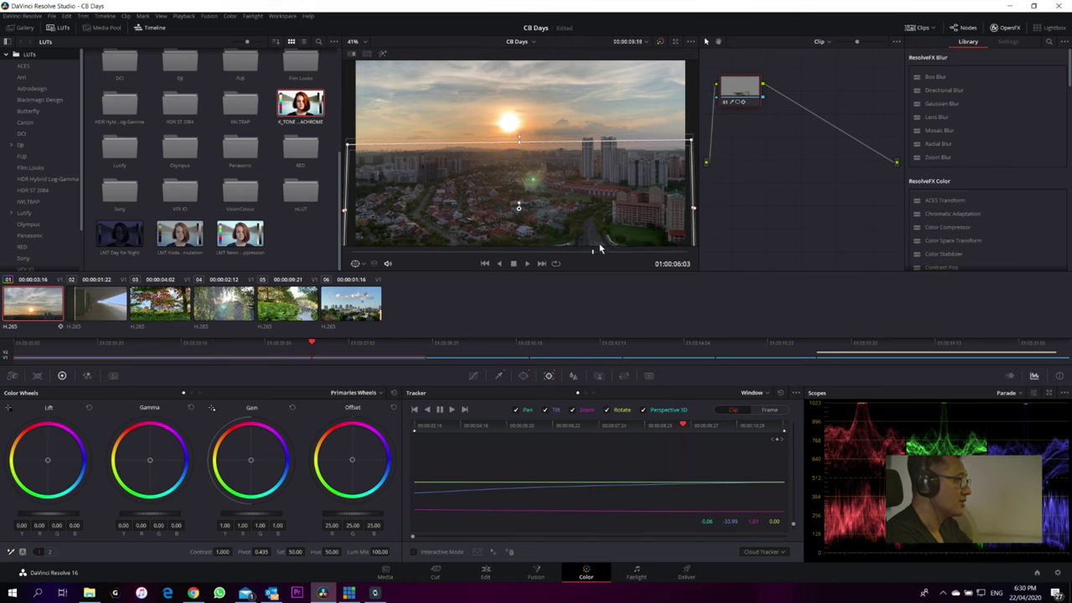
- Add a midtone point to the sunset node's custom curve and pull it below the diagonal
{"action": "left_click_drag", "start_coordinate": [735, 108], "coordinate": [729, 107]}
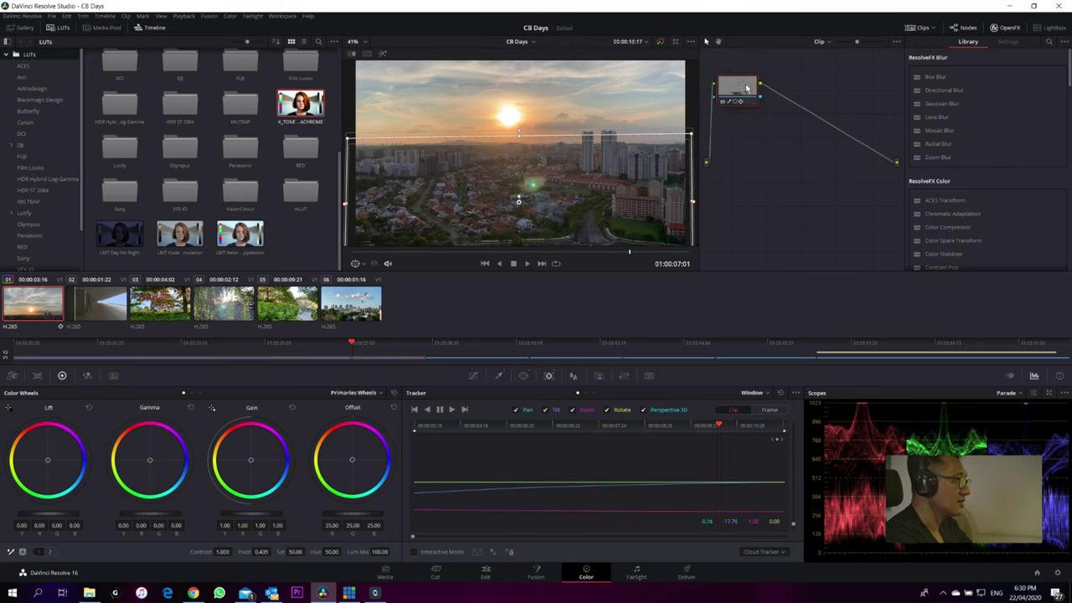
{"action": "right_click", "coordinate": [739, 93]}
{"action": "left_click", "coordinate": [732, 91]}
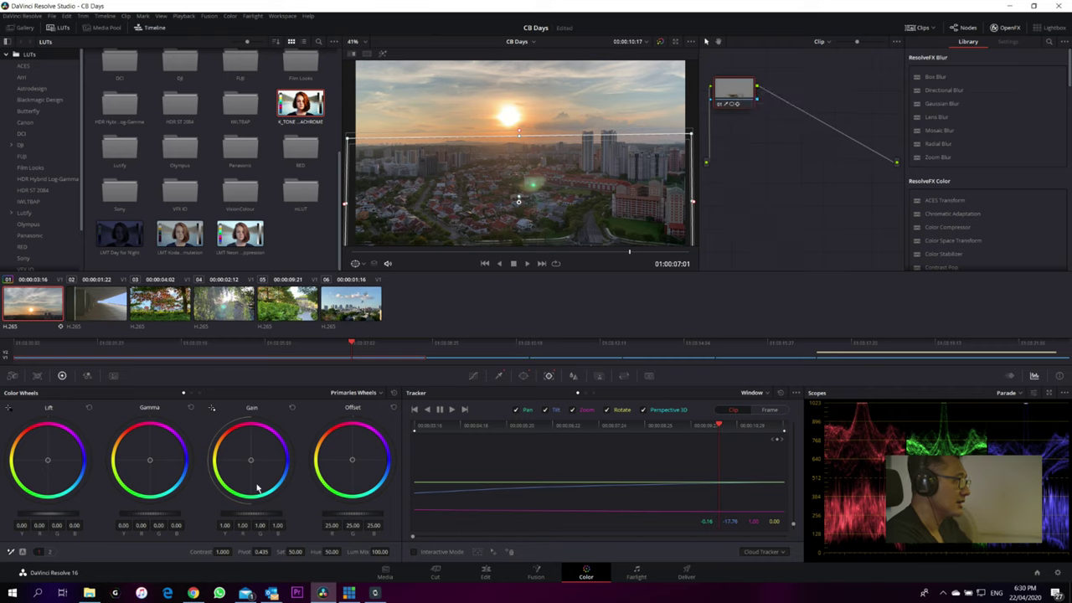
{"action": "left_click", "coordinate": [473, 376]}
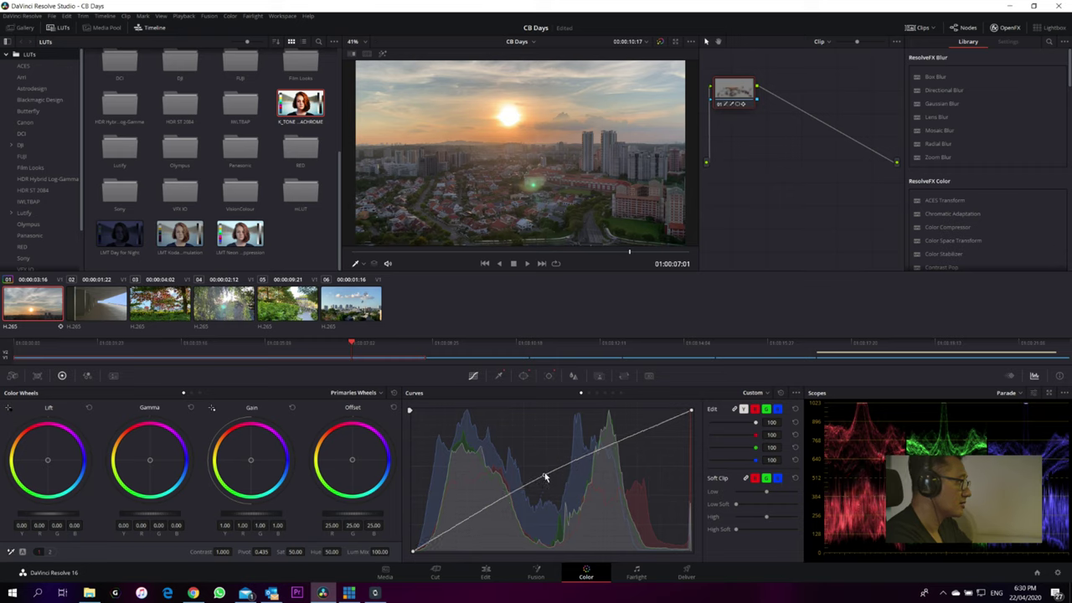
{"action": "mouse_move", "coordinate": [545, 478]}
{"action": "left_mouse_down"}
{"action": "mouse_move", "coordinate": [544, 450]}
{"action": "mouse_move", "coordinate": [520, 432]}
{"action": "mouse_move", "coordinate": [517, 469]}
{"action": "mouse_move", "coordinate": [553, 447]}
{"action": "mouse_move", "coordinate": [494, 423]}
{"action": "mouse_move", "coordinate": [517, 420]}
{"action": "mouse_move", "coordinate": [556, 473]}
{"action": "left_mouse_up"}
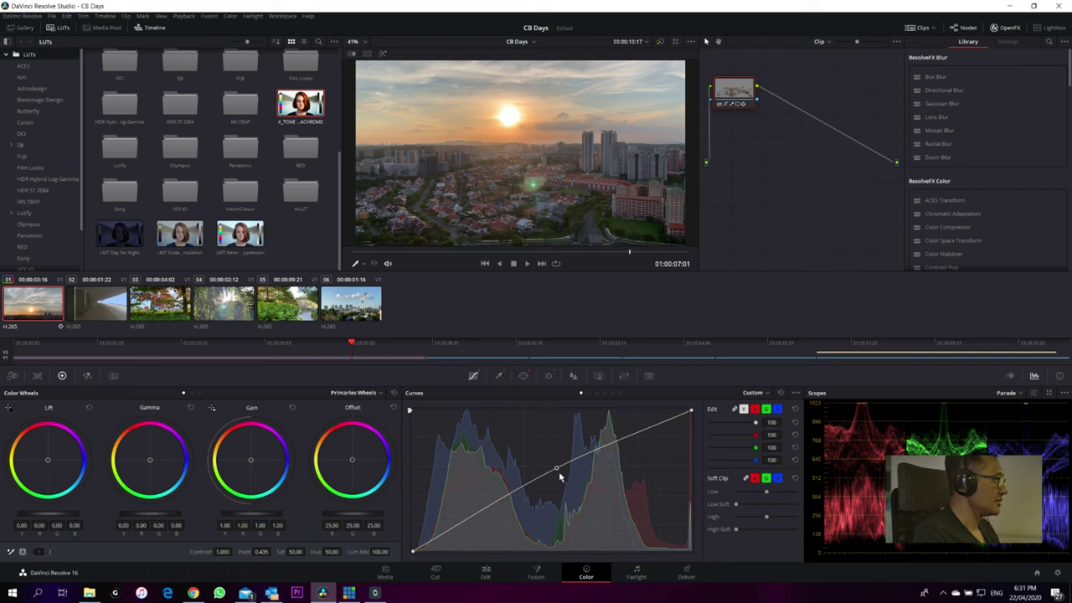
{"action": "left_click_drag", "start_coordinate": [557, 472], "coordinate": [552, 491]}
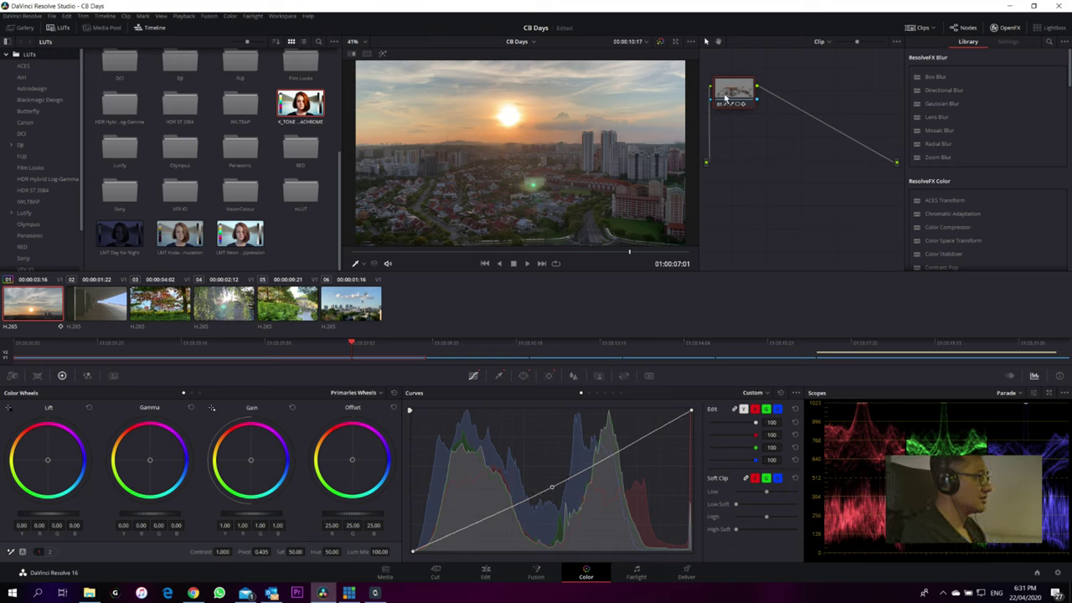
- Reset the qualifier on the sunset clip's node so only the window limits the correction
{"action": "left_click_drag", "start_coordinate": [726, 96], "coordinate": [748, 96]}
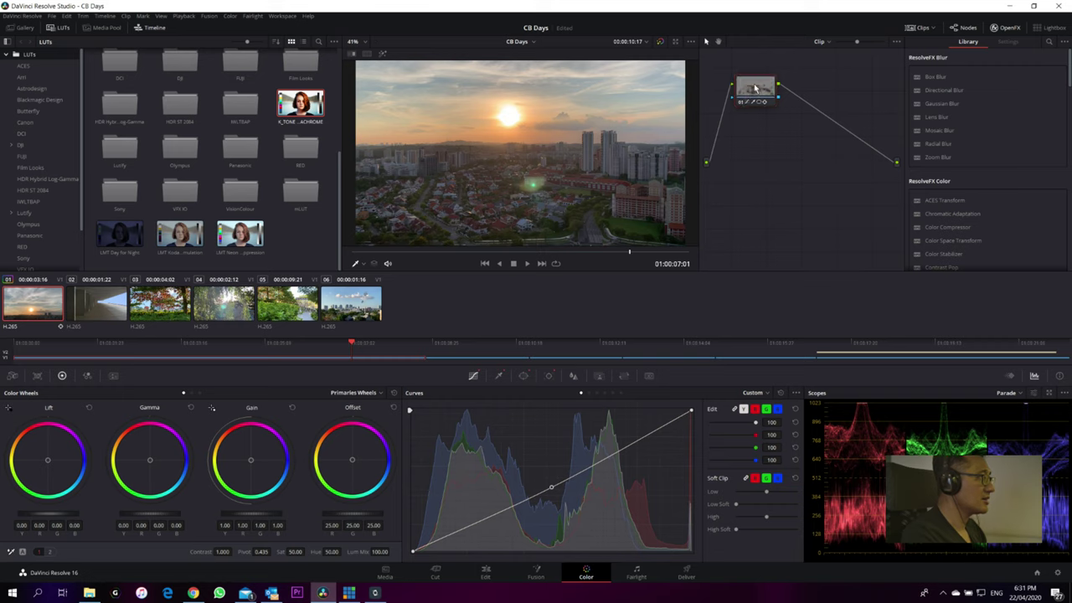
{"action": "left_click", "coordinate": [500, 376]}
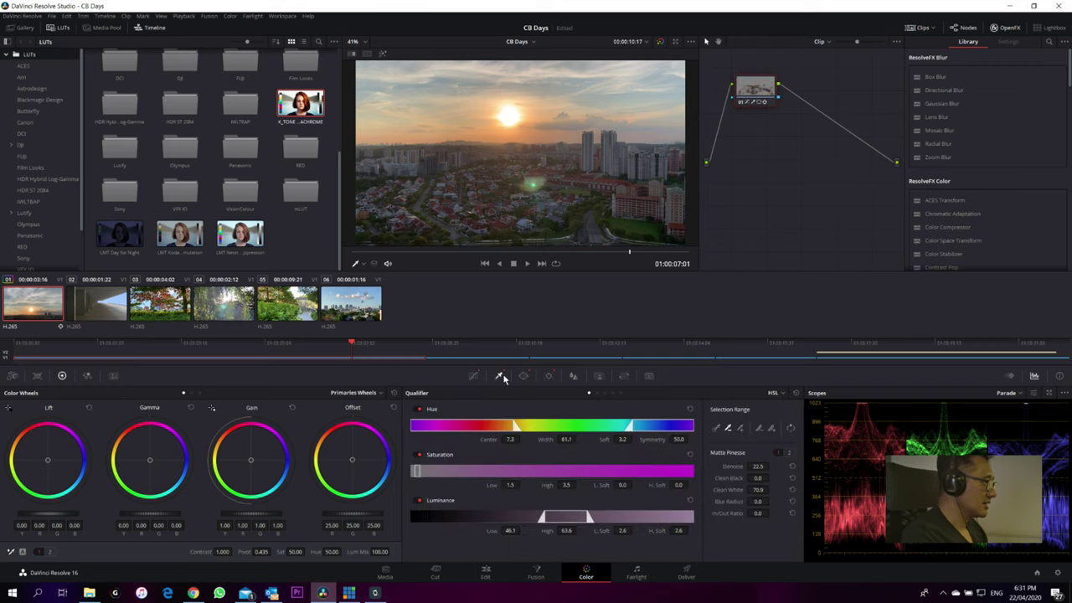
{"action": "left_click", "coordinate": [796, 394]}
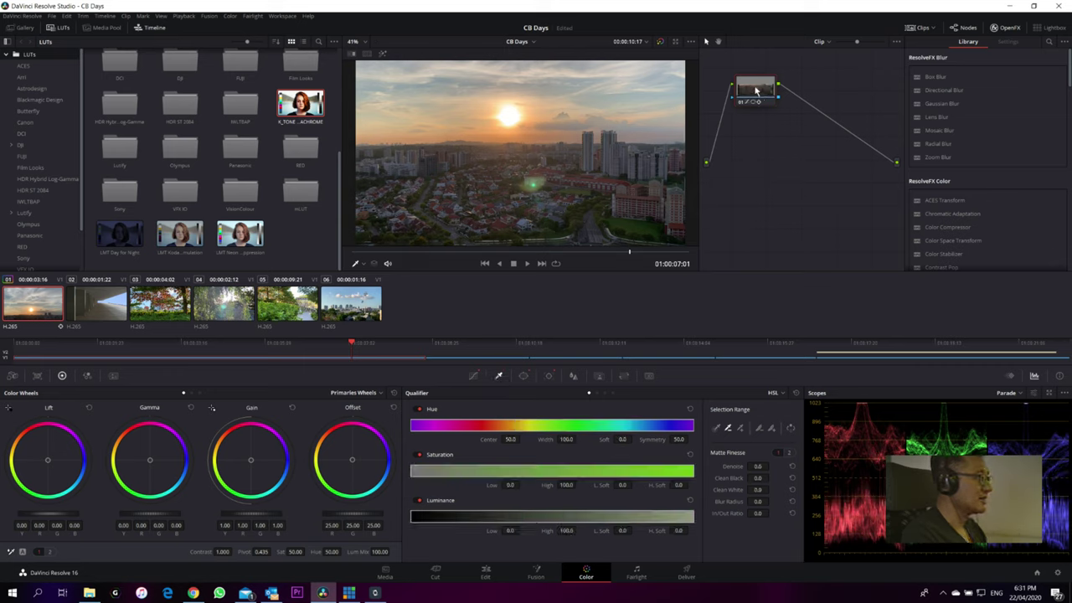
- Raise the custom curve's midtone point above the diagonal to brighten the cityscape inside the window
{"action": "left_click", "coordinate": [474, 377]}
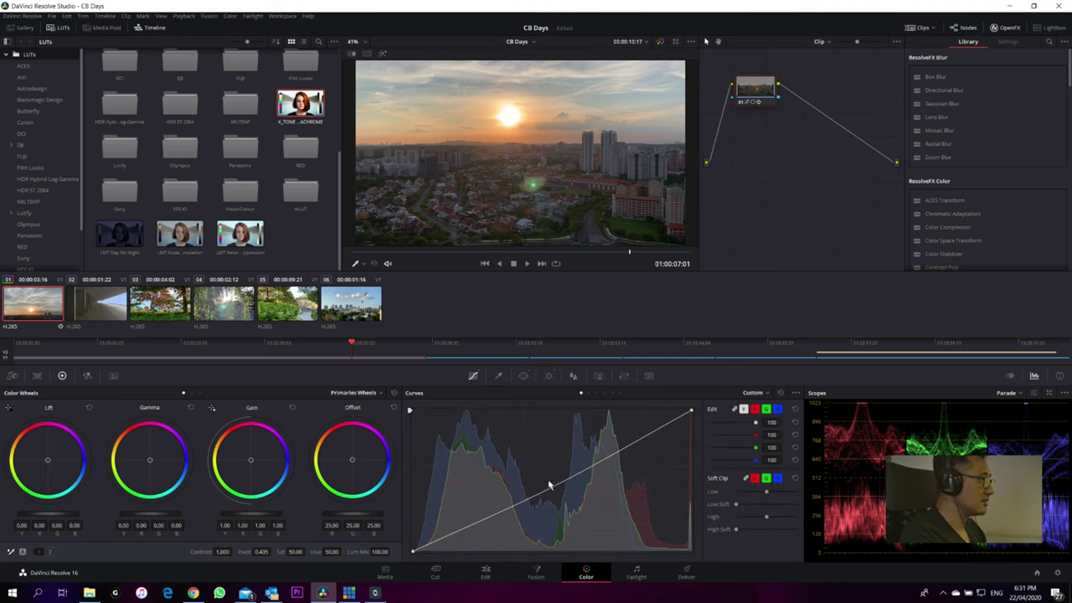
{"action": "left_click_drag", "start_coordinate": [551, 487], "coordinate": [550, 465]}
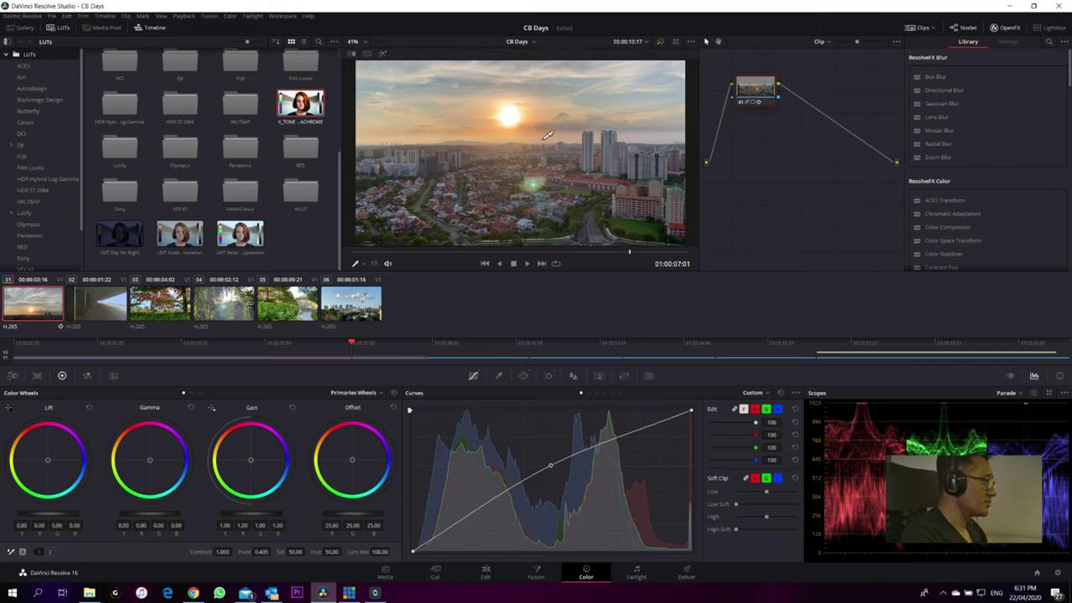
{"action": "mouse_move", "coordinate": [551, 471]}
{"action": "left_mouse_down"}
{"action": "mouse_move", "coordinate": [558, 489]}
{"action": "mouse_move", "coordinate": [551, 465]}
{"action": "left_mouse_up"}
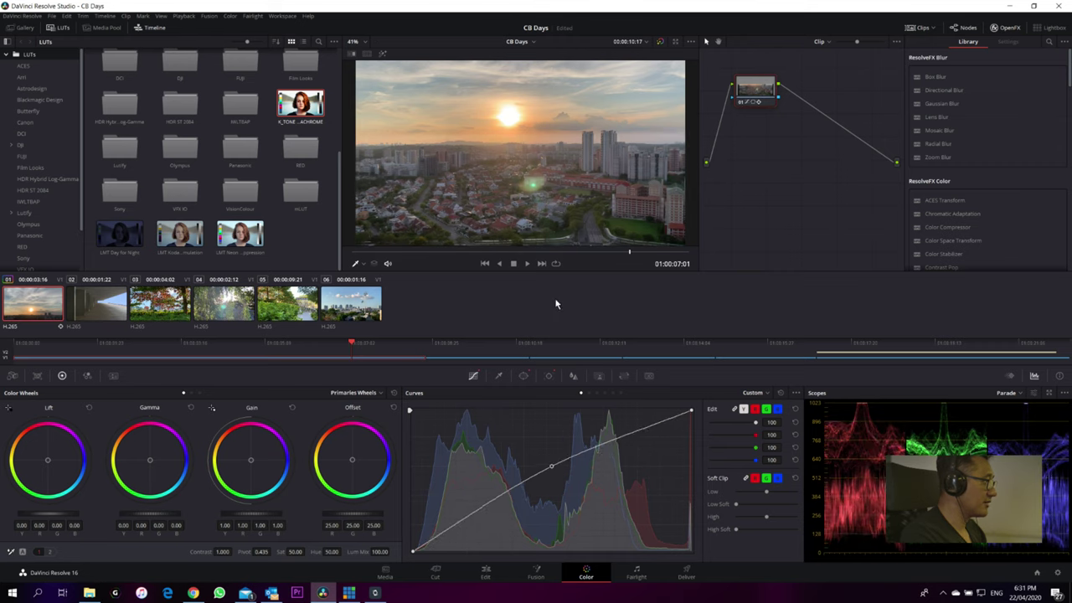
- Lower the window's upper edge to the horizon at 01:00:07:01, and pull its upper-right corner slightly beyond the frame
{"action": "left_click", "coordinate": [523, 376]}
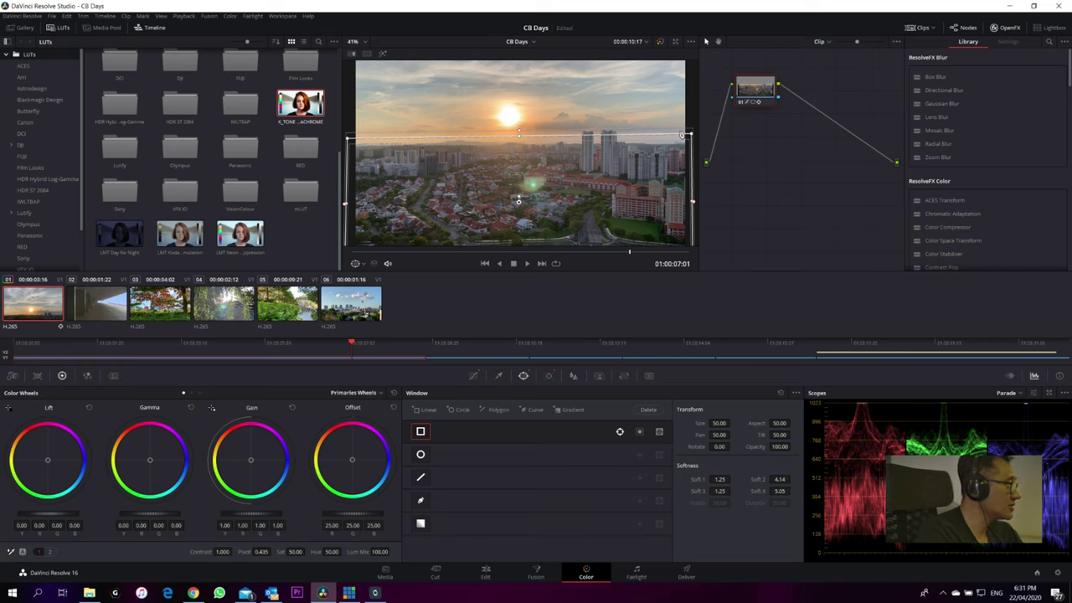
{"action": "left_click_drag", "start_coordinate": [681, 134], "coordinate": [609, 147]}
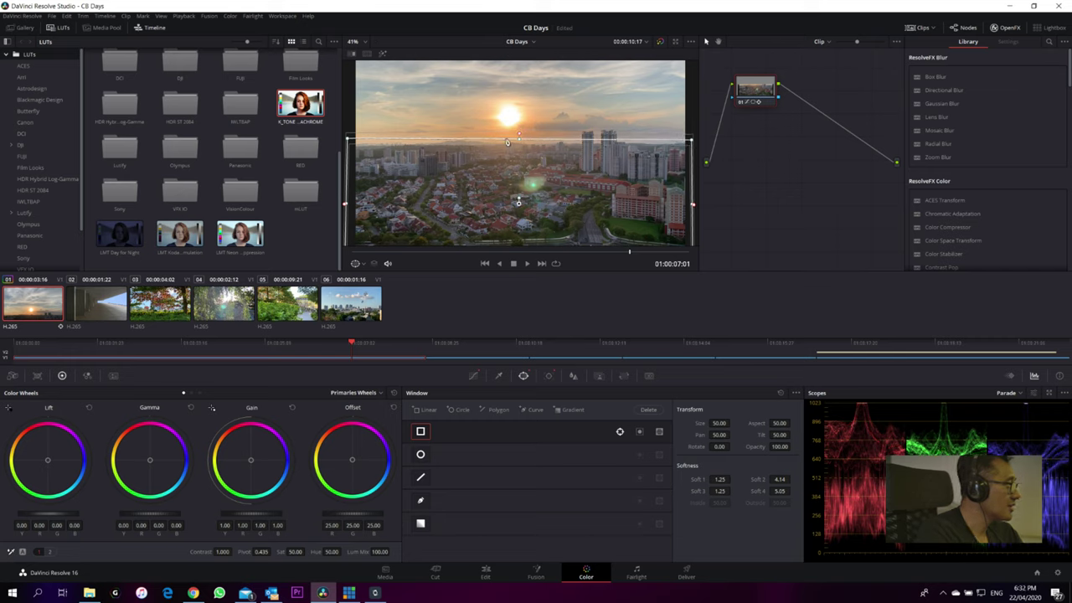
{"action": "left_click_drag", "start_coordinate": [520, 141], "coordinate": [518, 146]}
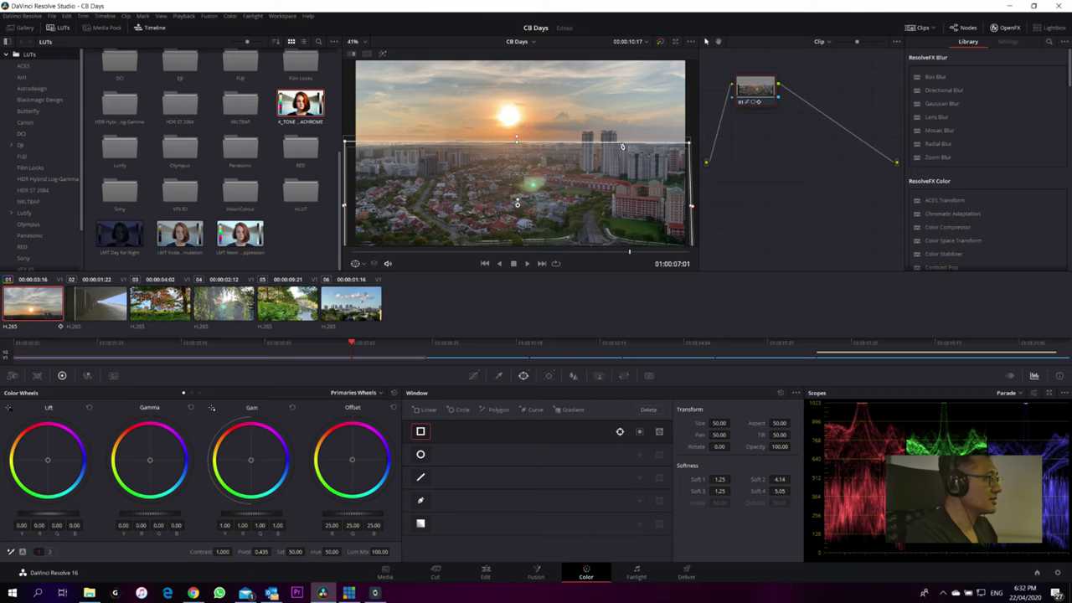
{"action": "left_click_drag", "start_coordinate": [691, 143], "coordinate": [696, 147]}
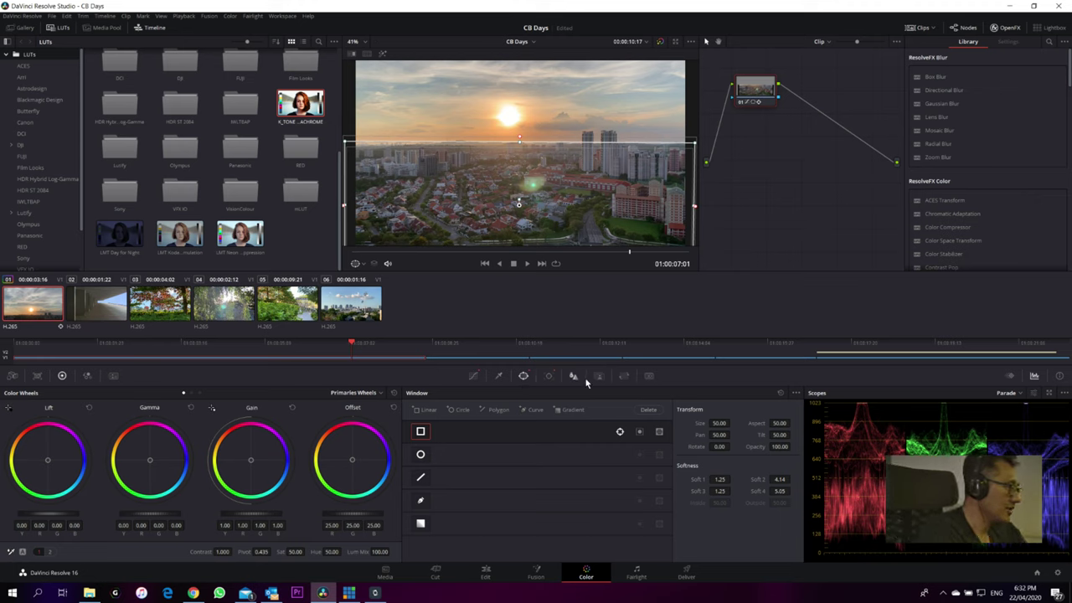
- Return to the custom curve and compare the sunset clip with its node switched off and on
{"action": "left_click", "coordinate": [472, 376]}
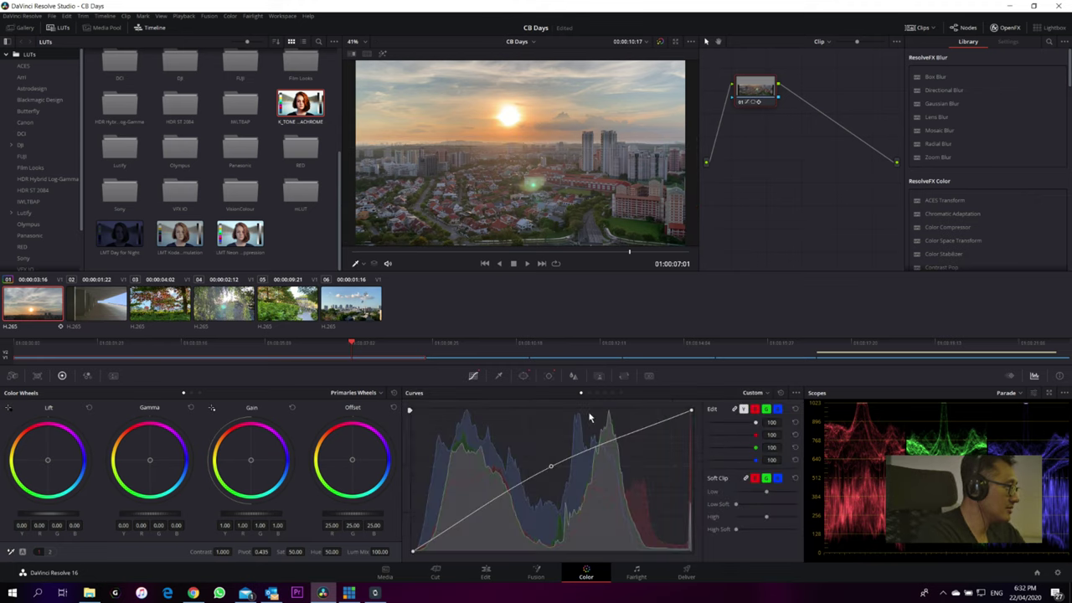
{"action": "left_click", "coordinate": [738, 105]}
{"action": "left_click", "coordinate": [738, 105]}
{"action": "left_click", "coordinate": [738, 105]}
{"action": "left_click", "coordinate": [738, 104]}
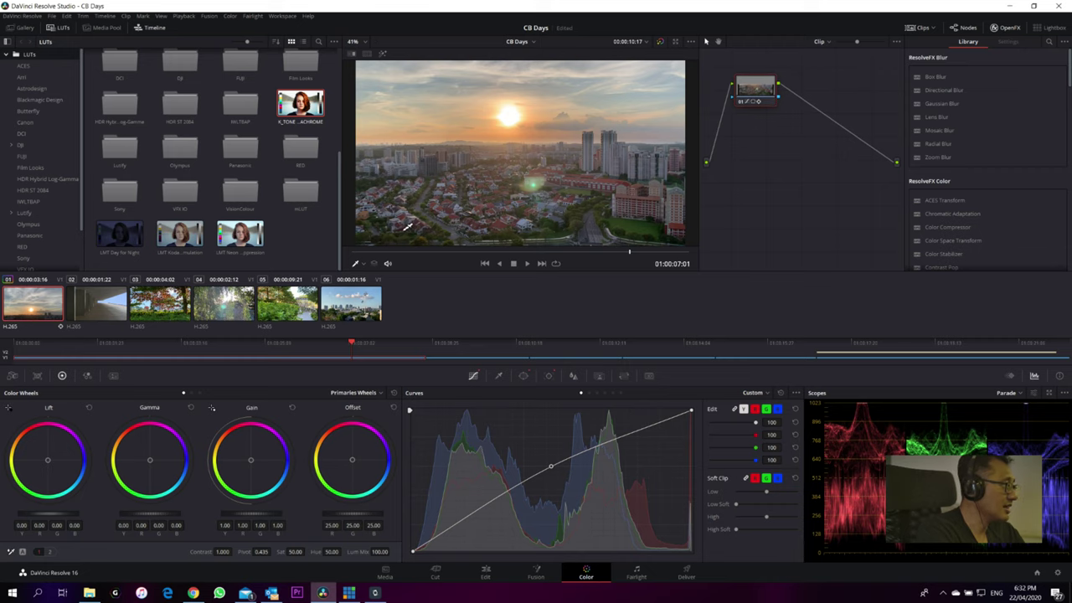
- Play the sunset clip twice from near its start to check how the tracked window follows the cityscape
{"action": "left_click", "coordinate": [384, 251]}
{"action": "key", "text": "space"}
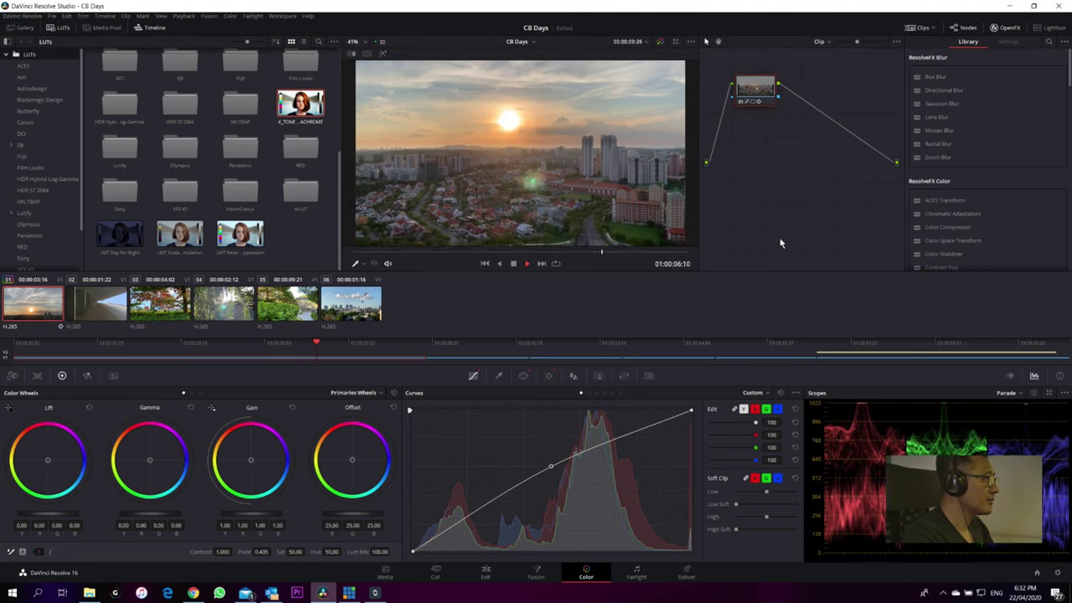
{"action": "key", "text": "space"}
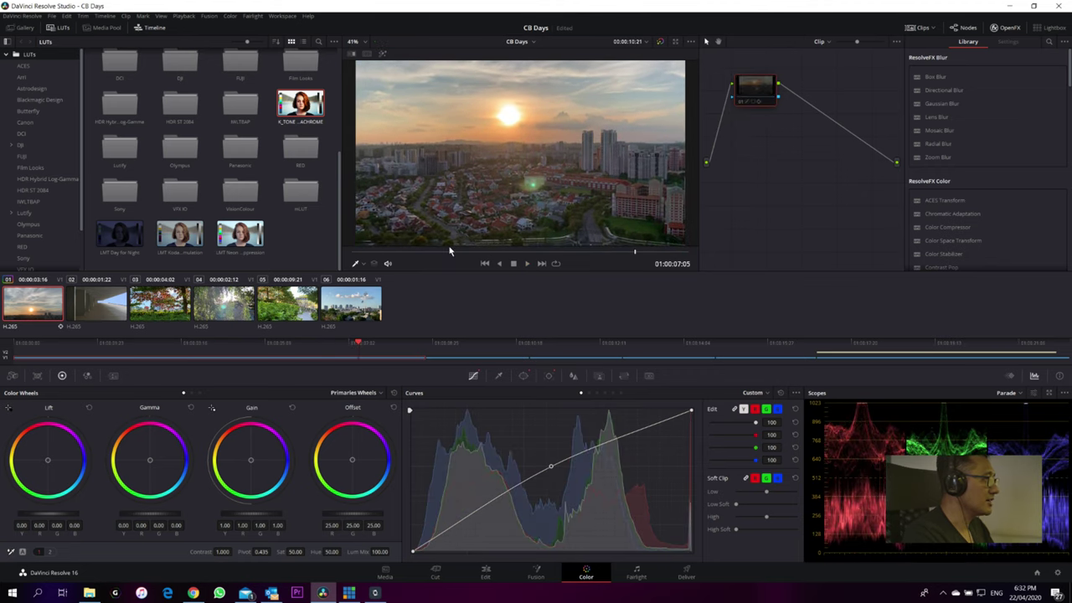
{"action": "left_click", "coordinate": [383, 251]}
{"action": "left_click", "coordinate": [527, 263]}
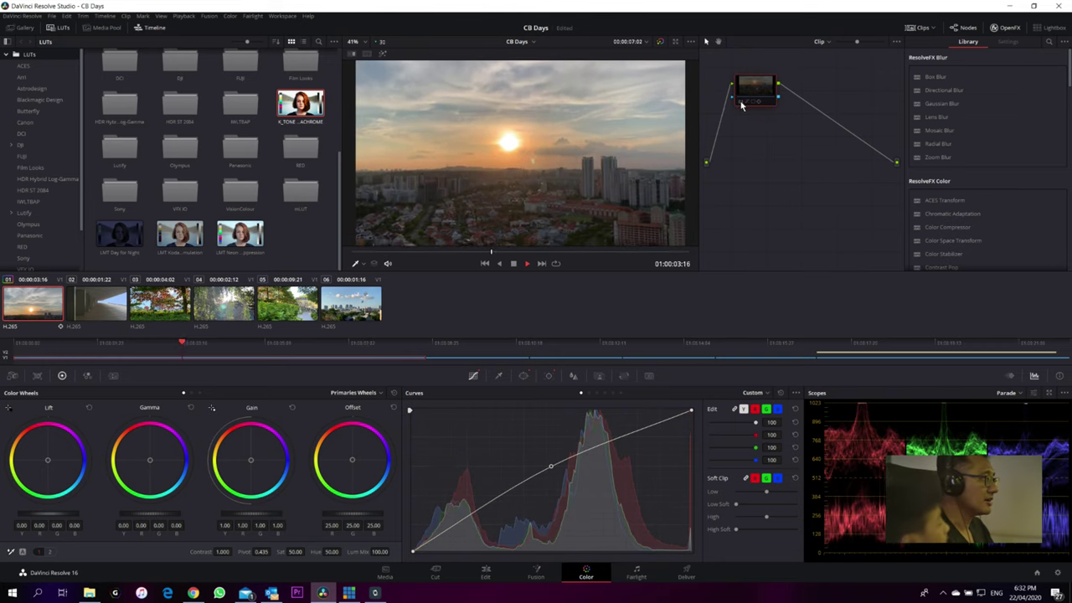
{"action": "key", "text": "space"}
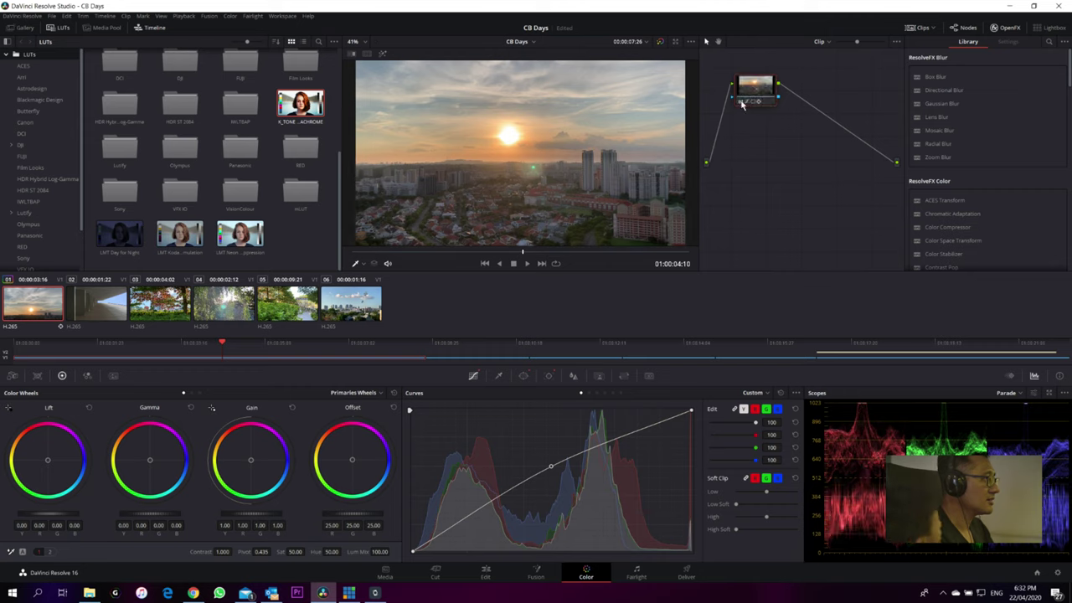
- Play the rest of the sunset clip to review its grade, and look over clips 03, 06 and 05
{"action": "key", "text": "space"}
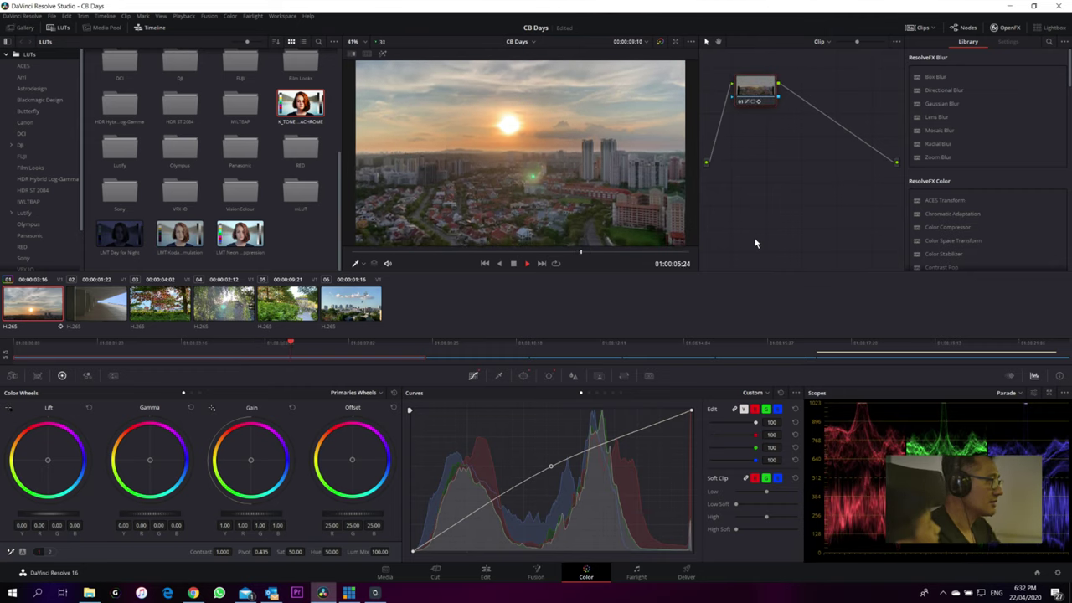
{"action": "key", "text": "space"}
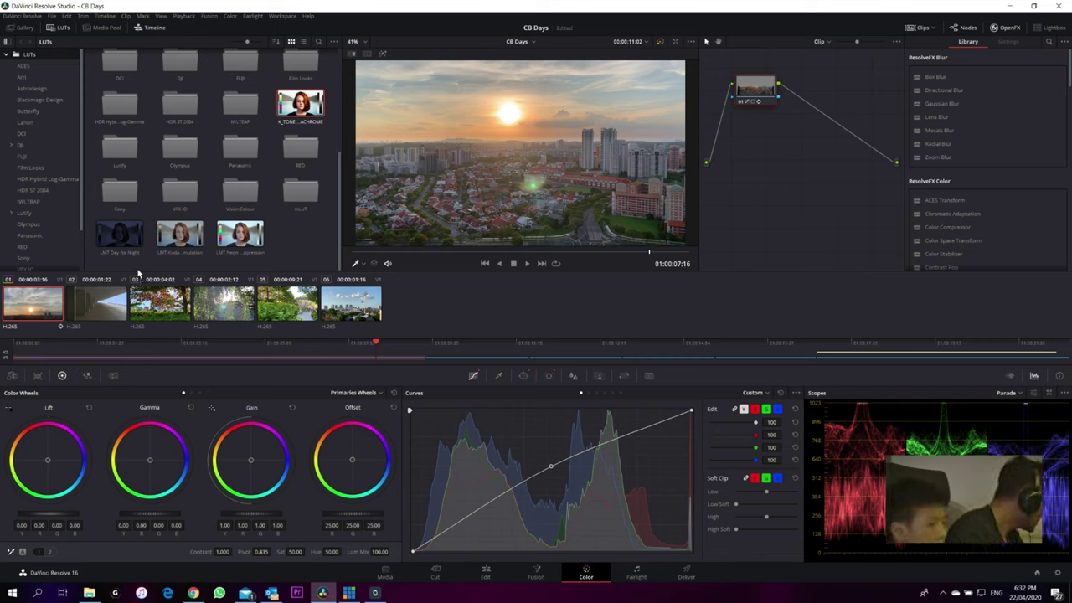
{"action": "left_click", "coordinate": [168, 302]}
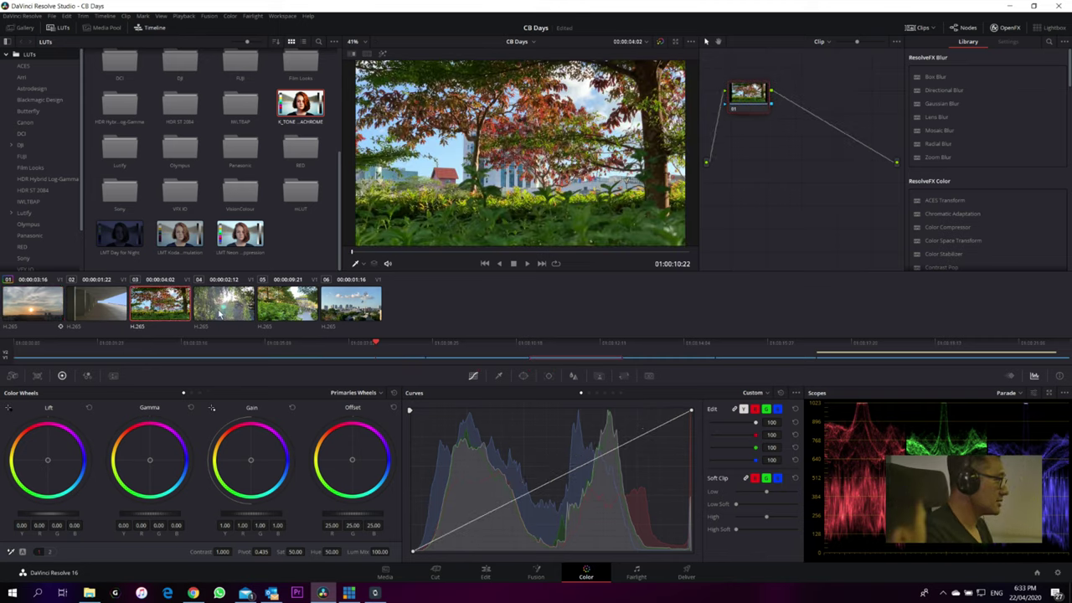
{"action": "left_click", "coordinate": [366, 317]}
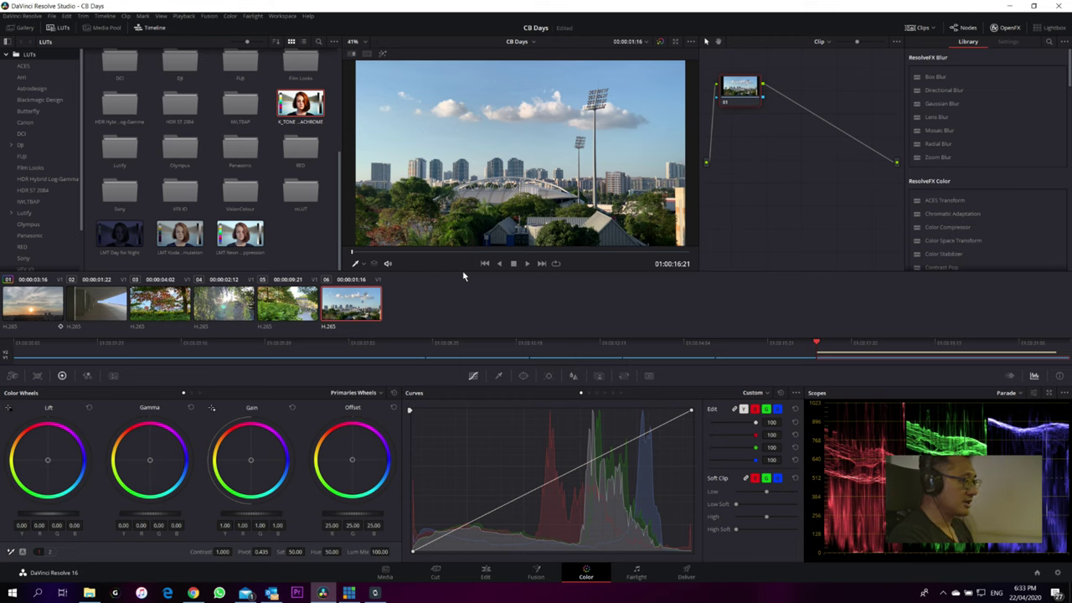
{"action": "left_click", "coordinate": [303, 313]}
- Sample the blue sky in clip 06, the stadium shot, with the HSL qualifier while the selection highlight is on
{"action": "left_click", "coordinate": [348, 312]}
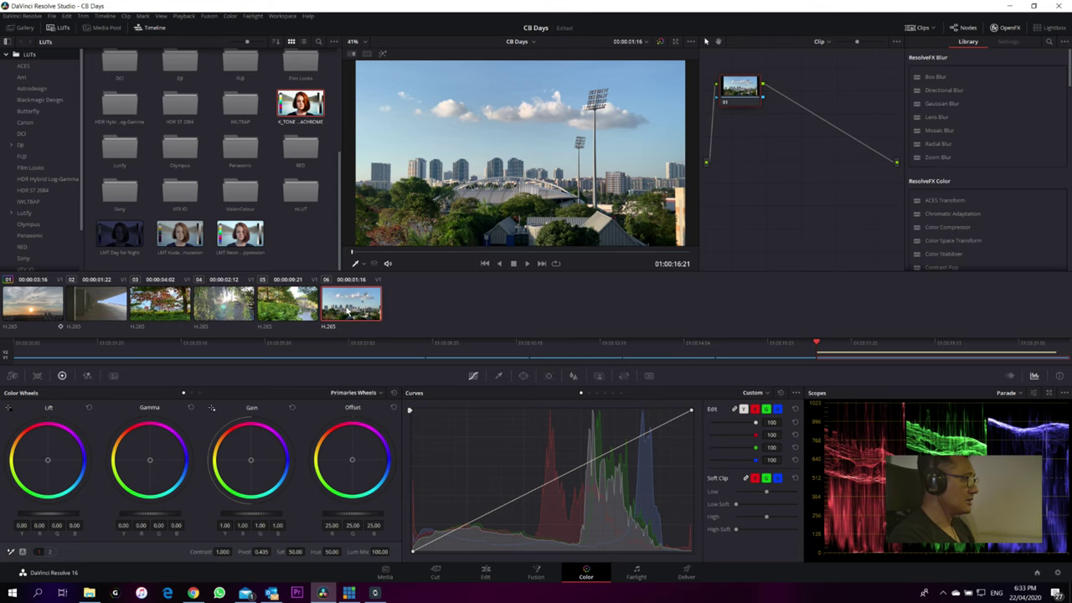
{"action": "left_click", "coordinate": [499, 376]}
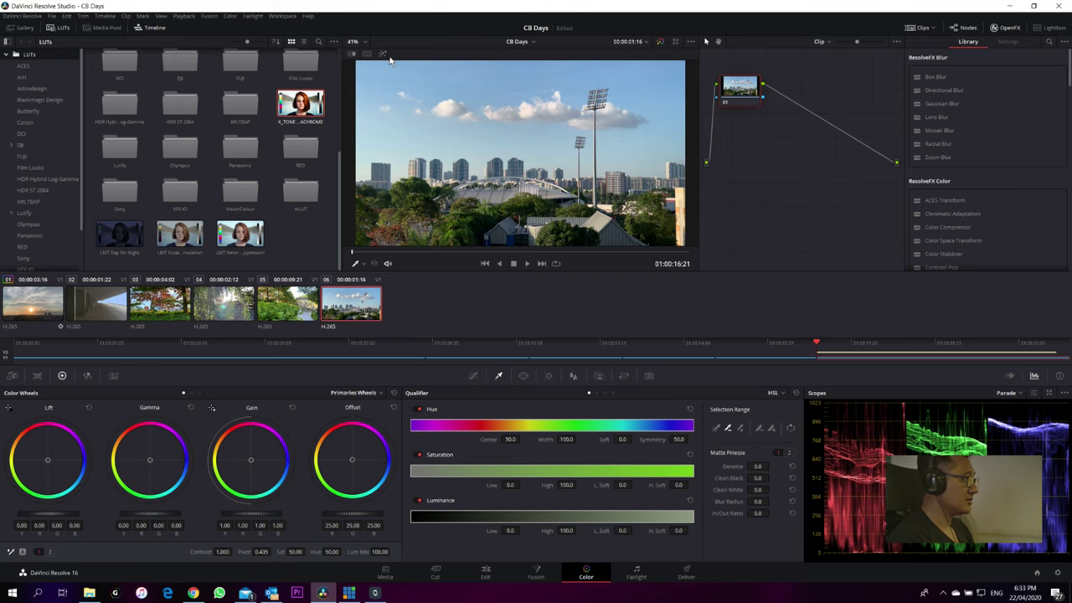
{"action": "left_click", "coordinate": [507, 89]}
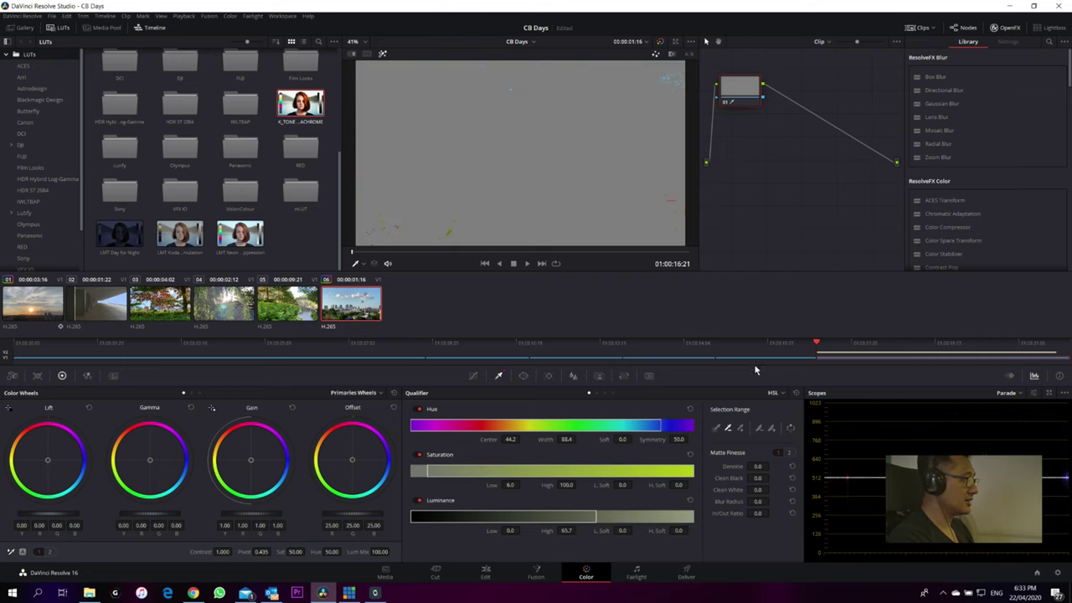
{"action": "left_click", "coordinate": [718, 428]}
{"action": "left_click", "coordinate": [516, 85]}
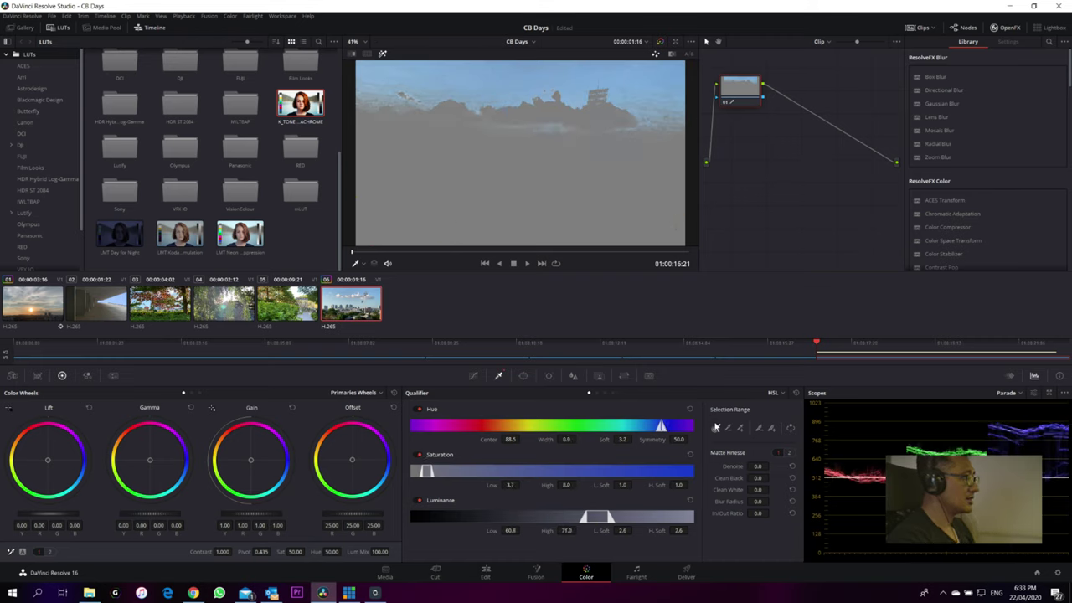
- Extend the qualifier selection over the rest of the sky, sampling beside the floodlights and just above the skyline
{"action": "left_click", "coordinate": [741, 428]}
{"action": "left_click", "coordinate": [639, 91]}
{"action": "left_click", "coordinate": [650, 130]}
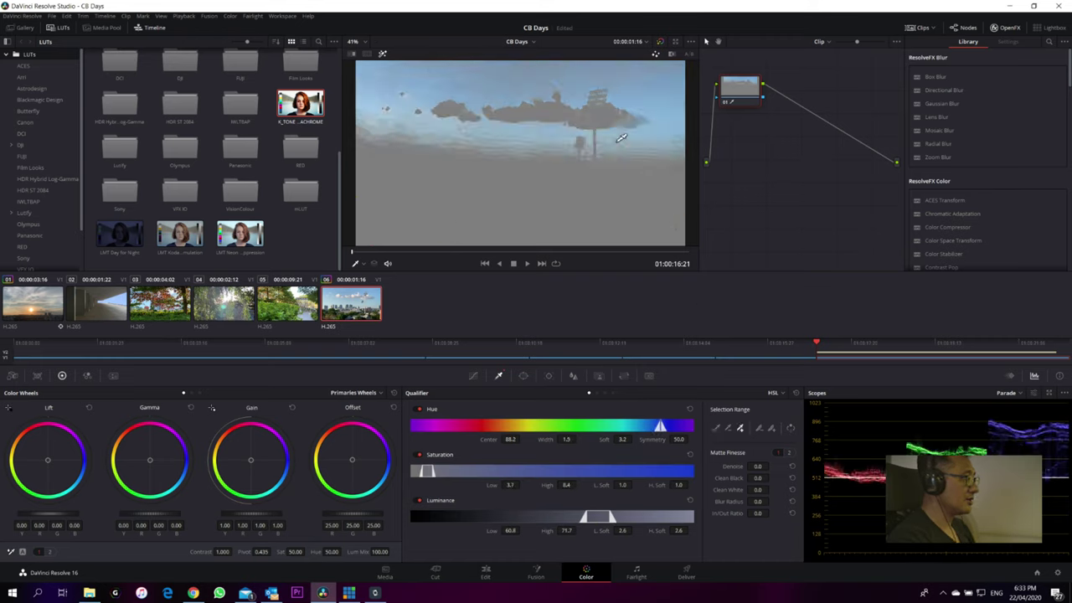
{"action": "mouse_move", "coordinate": [555, 144]}
{"action": "left_mouse_down"}
{"action": "mouse_move", "coordinate": [400, 141]}
{"action": "mouse_move", "coordinate": [453, 149]}
{"action": "left_mouse_up"}
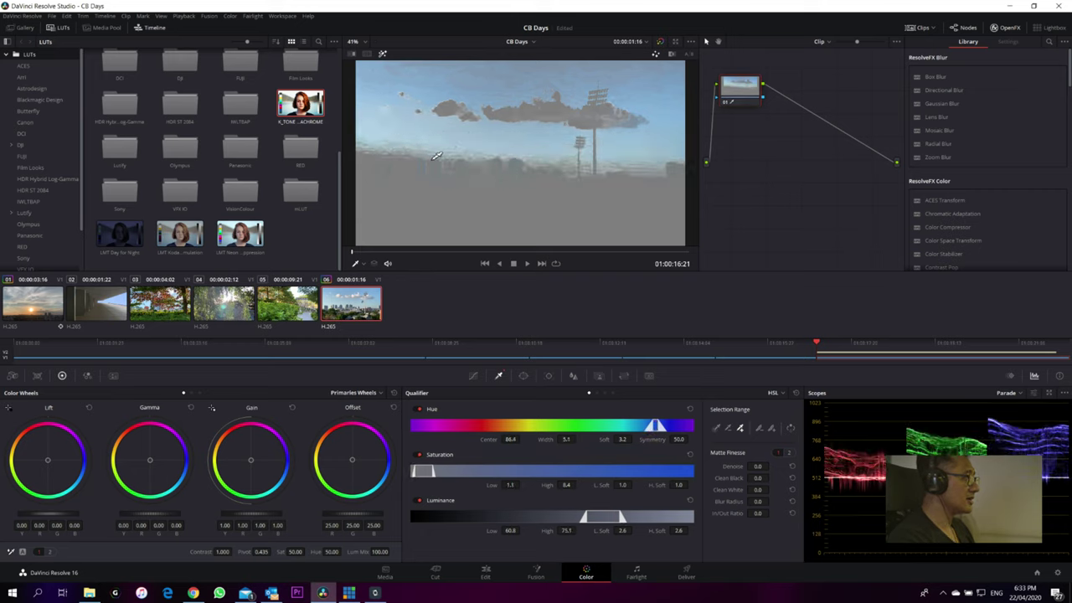
{"action": "left_click", "coordinate": [469, 146]}
{"action": "left_click", "coordinate": [396, 155]}
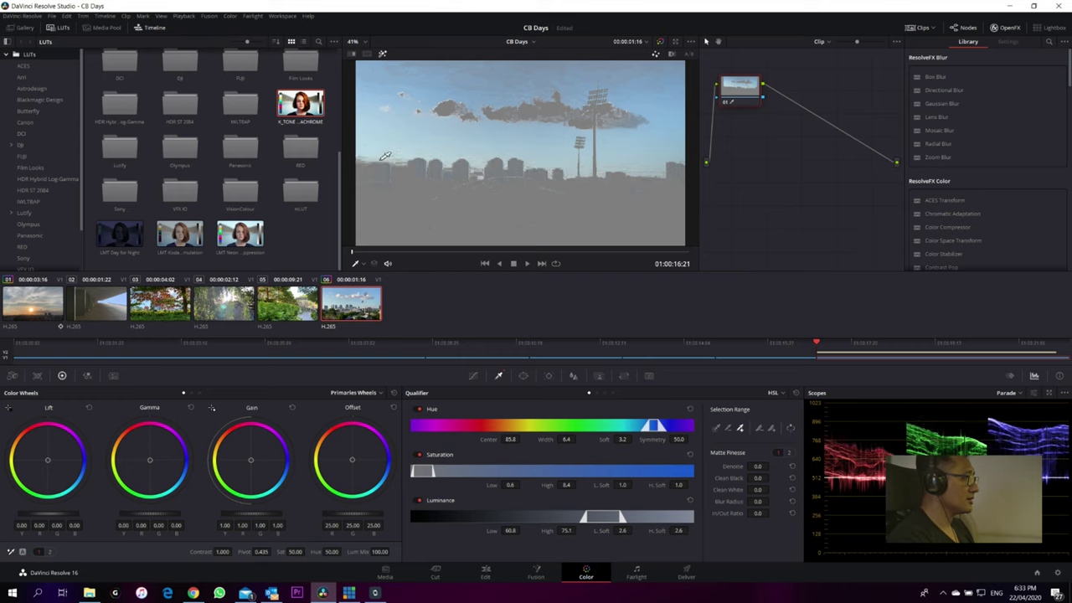
- Set the sky matte's Denoise to 13.7 and Clean White to 6.5, and with highlight off, shift Gain to red 0.82, green 1.03, blue 1.27
{"action": "mouse_move", "coordinate": [757, 467]}
{"action": "left_mouse_down"}
{"action": "mouse_move", "coordinate": [743, 477]}
{"action": "mouse_move", "coordinate": [770, 478]}
{"action": "left_mouse_up"}
{"action": "double_click", "coordinate": [758, 478]}
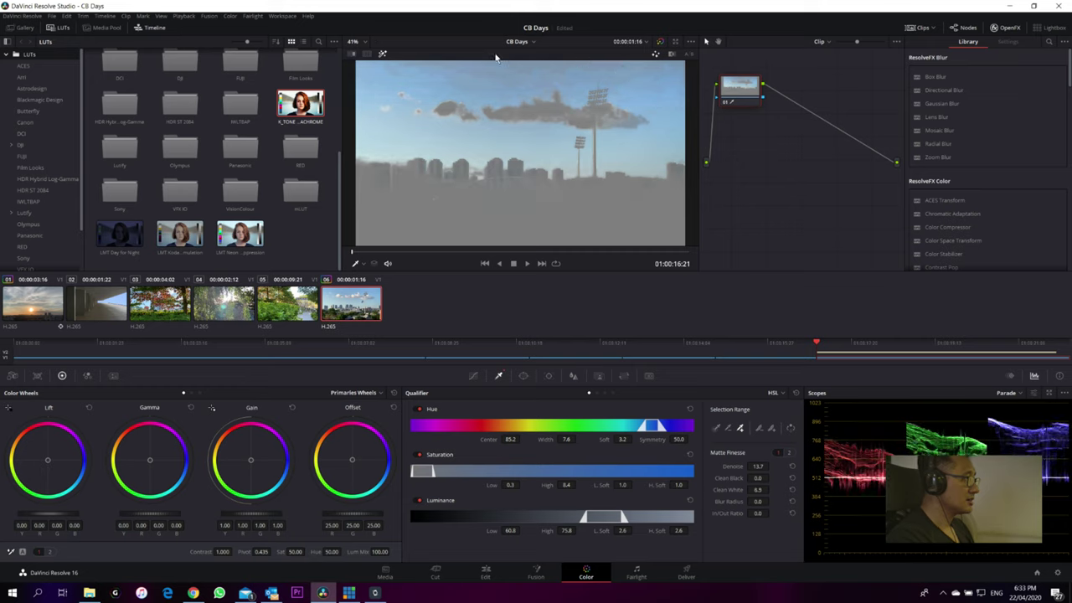
{"action": "left_click", "coordinate": [381, 53]}
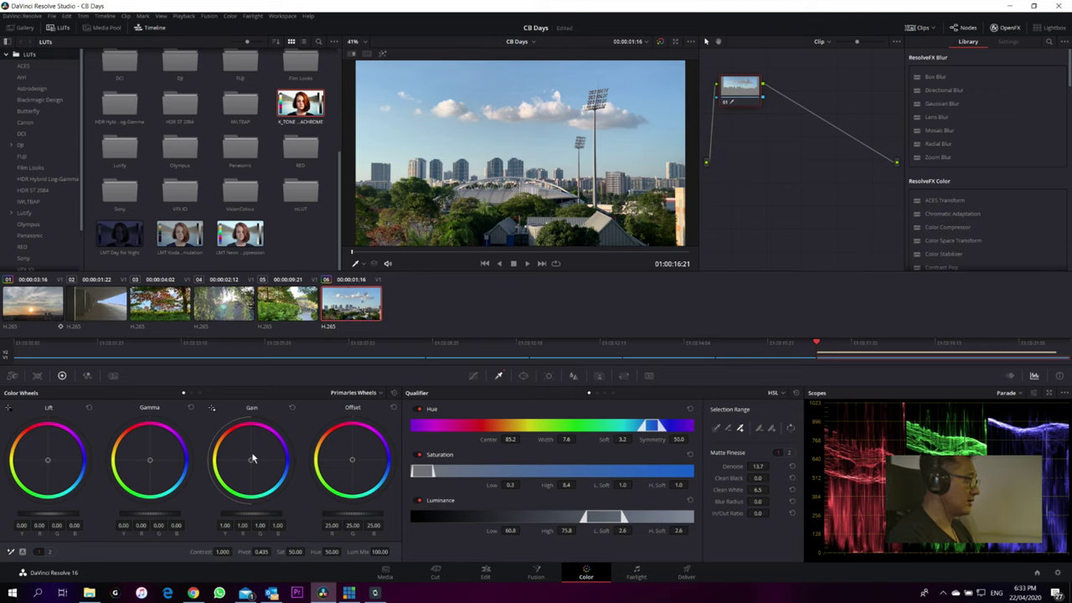
{"action": "left_click_drag", "start_coordinate": [251, 463], "coordinate": [256, 464]}
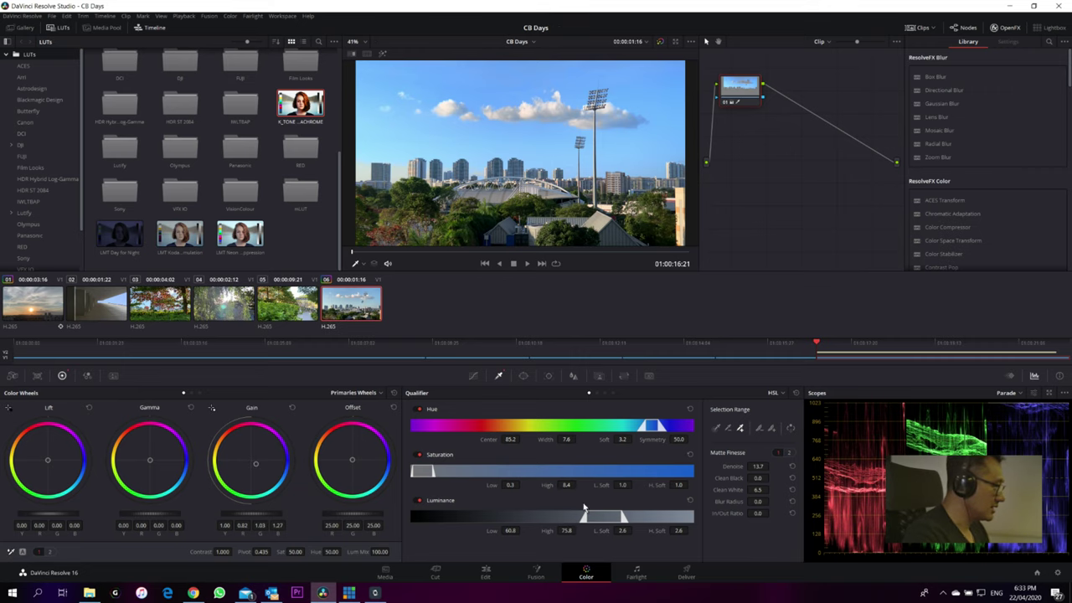
- Open the Deliver page and play the timeline from its beginning to review the graded edit
{"action": "left_click", "coordinate": [687, 572]}
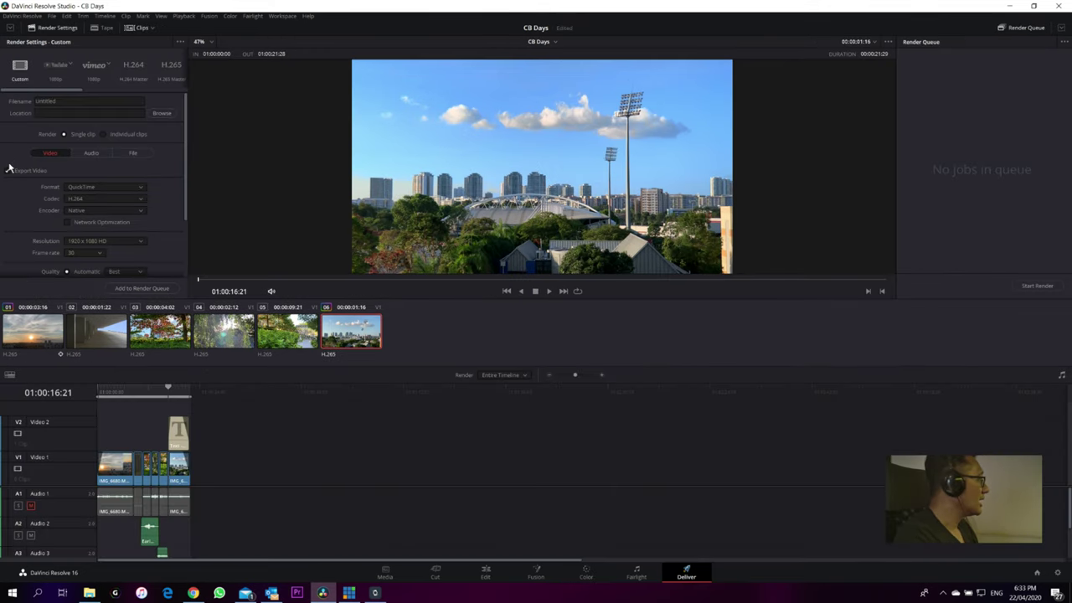
{"action": "left_click_drag", "start_coordinate": [176, 386], "coordinate": [76, 406]}
{"action": "key", "text": "space"}
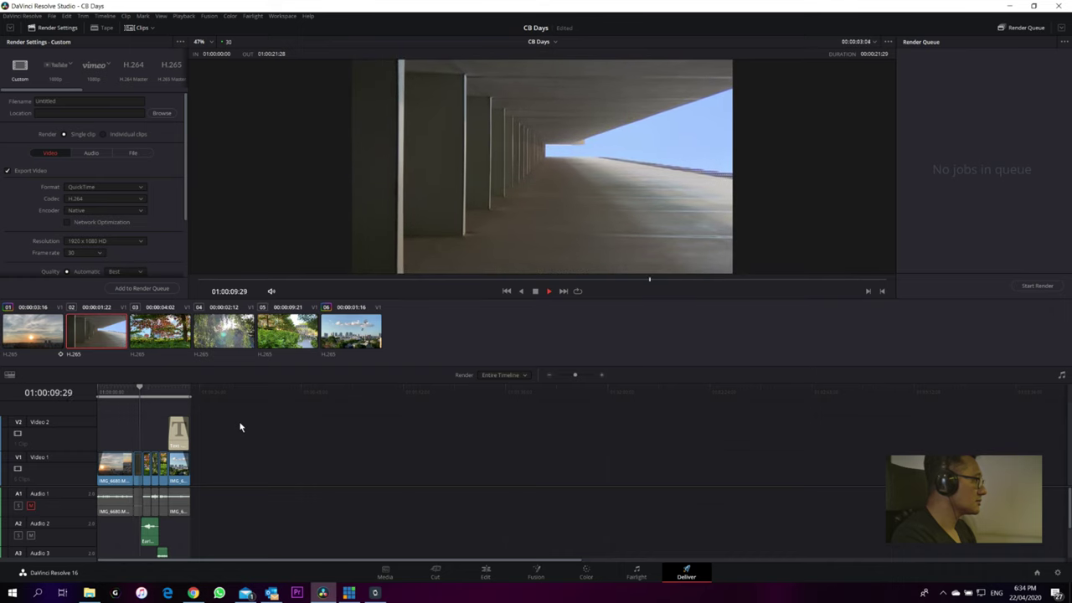
- Return to the Color page at the start of clip 02, the concrete corridor, and stabilize it in Perspective mode
{"action": "left_click", "coordinate": [132, 392]}
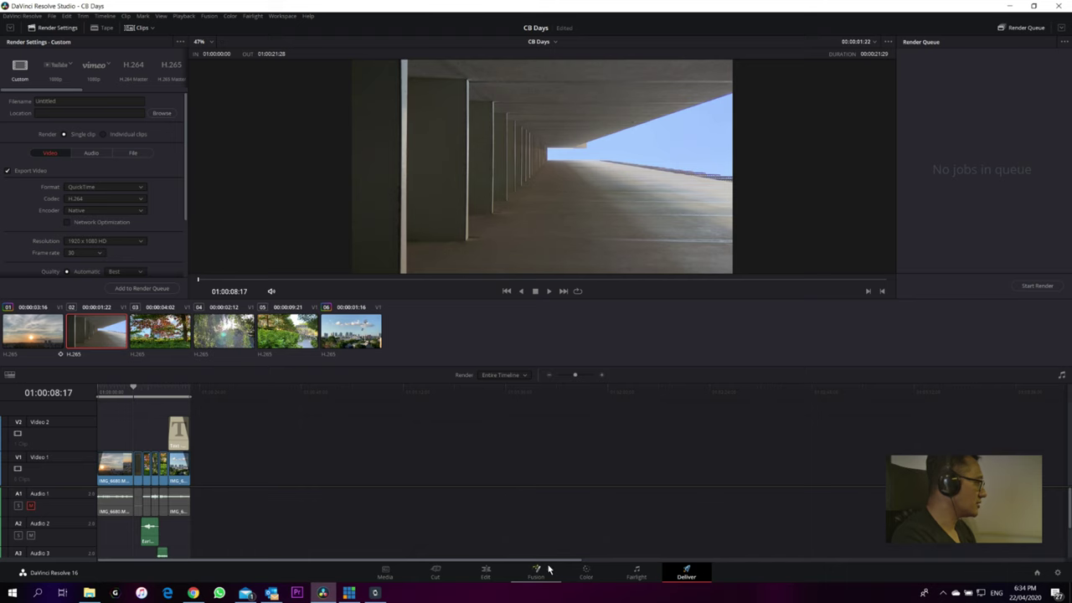
{"action": "left_click", "coordinate": [584, 573]}
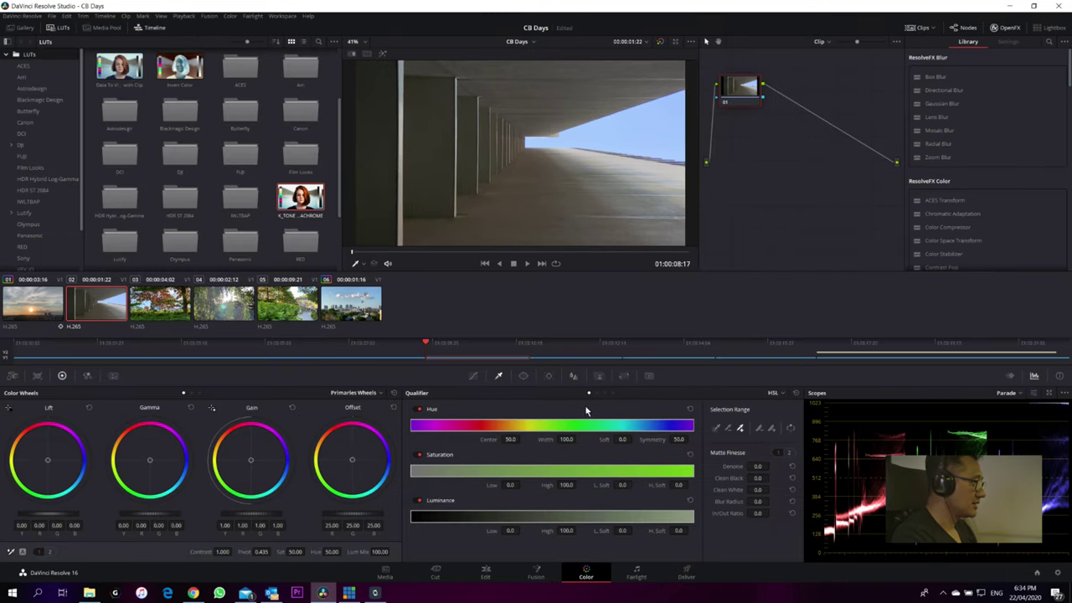
{"action": "left_click", "coordinate": [550, 376]}
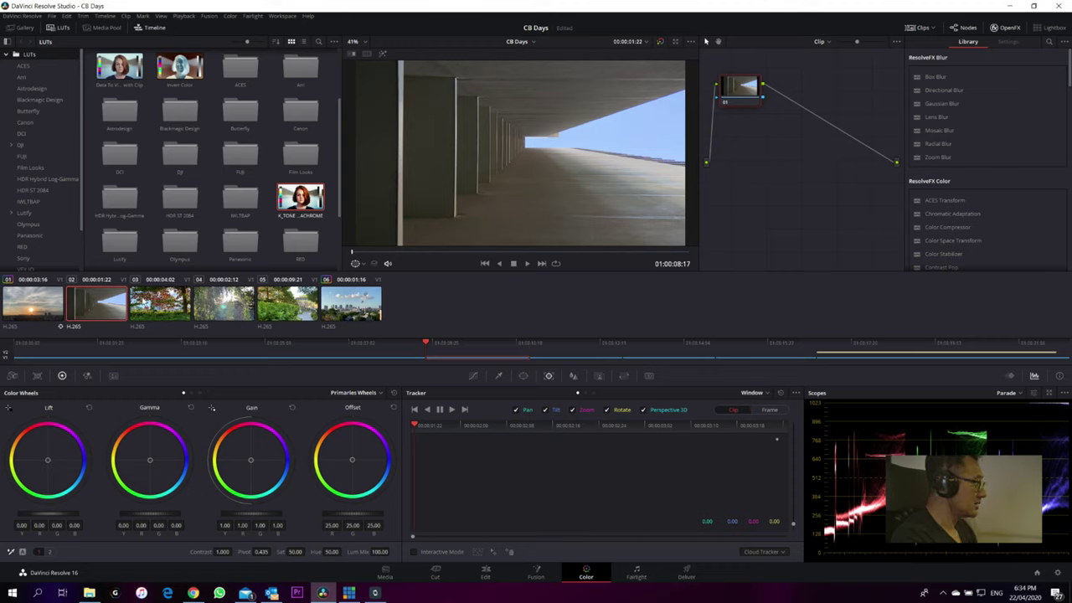
{"action": "left_click", "coordinate": [769, 395]}
{"action": "left_click", "coordinate": [767, 415]}
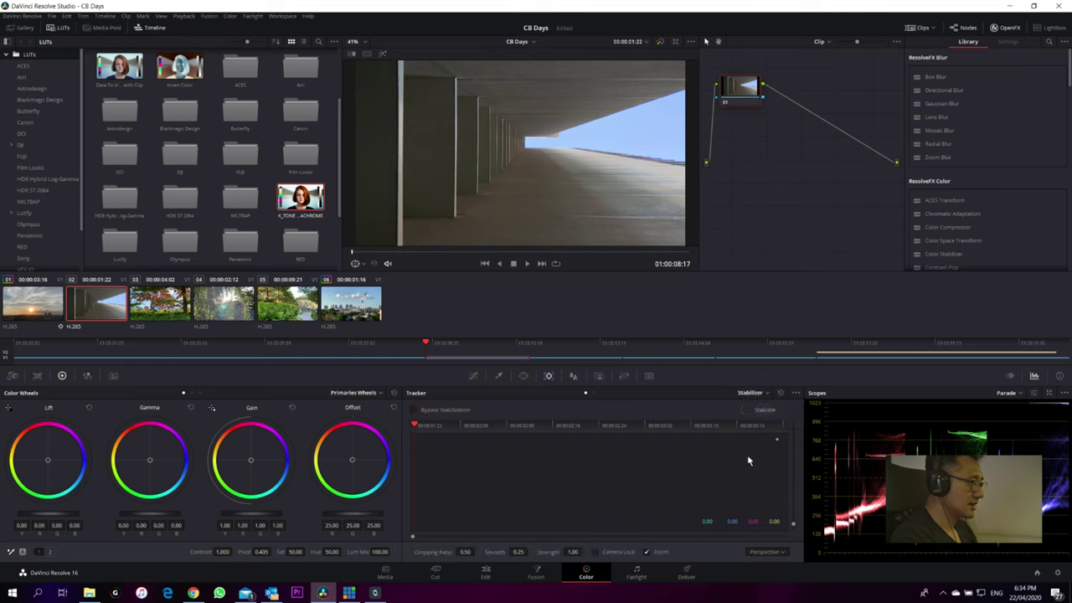
{"action": "left_click", "coordinate": [764, 410]}
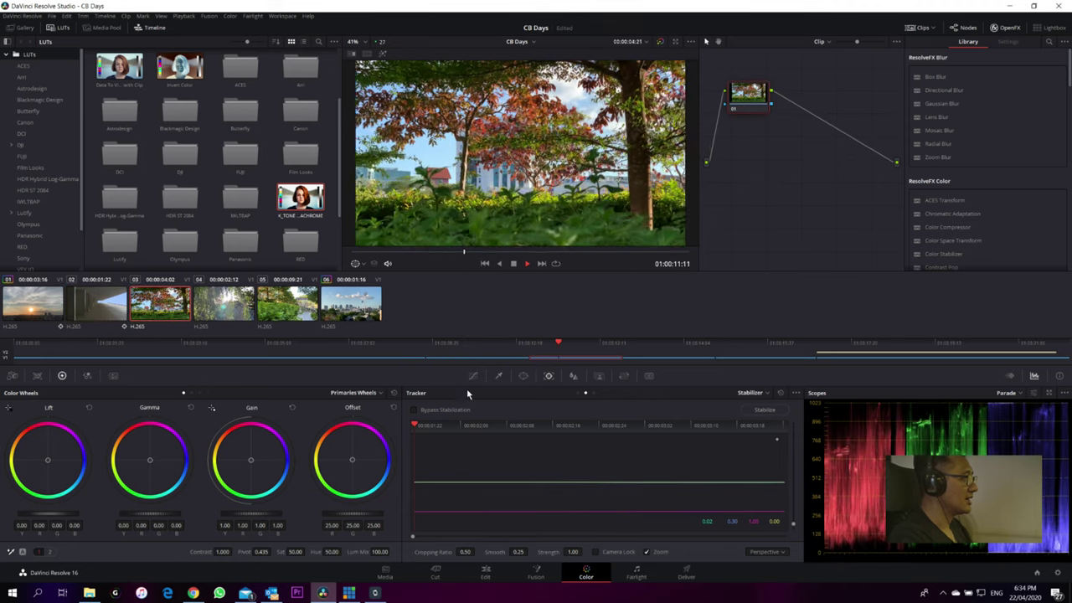
- Stabilize clip 03, the red-leaved tree shot, from its first frame, and select clip 06
{"action": "key", "text": "space"}
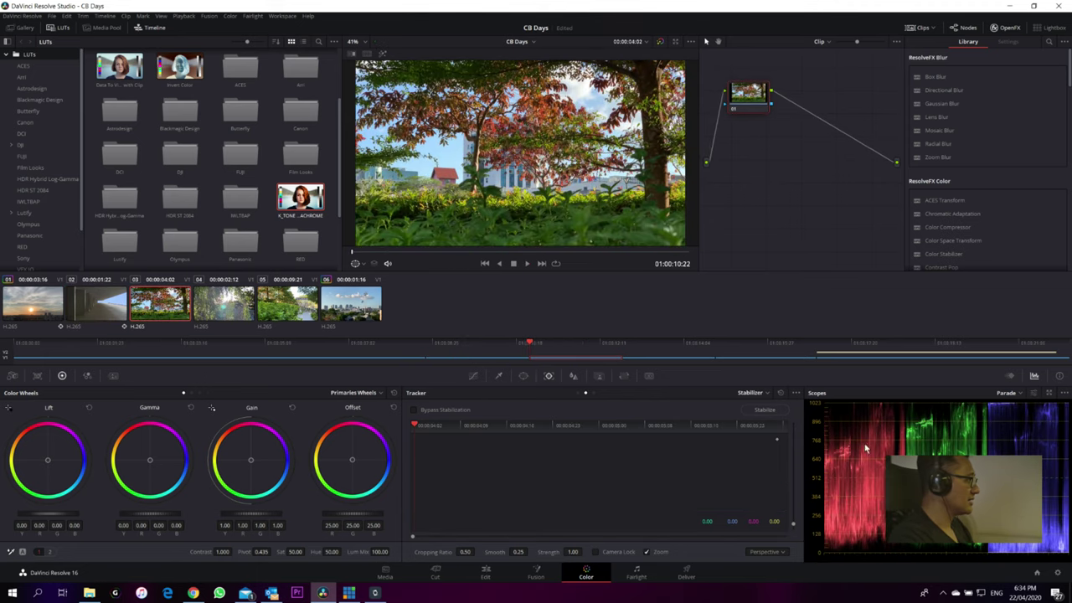
{"action": "left_click", "coordinate": [758, 411]}
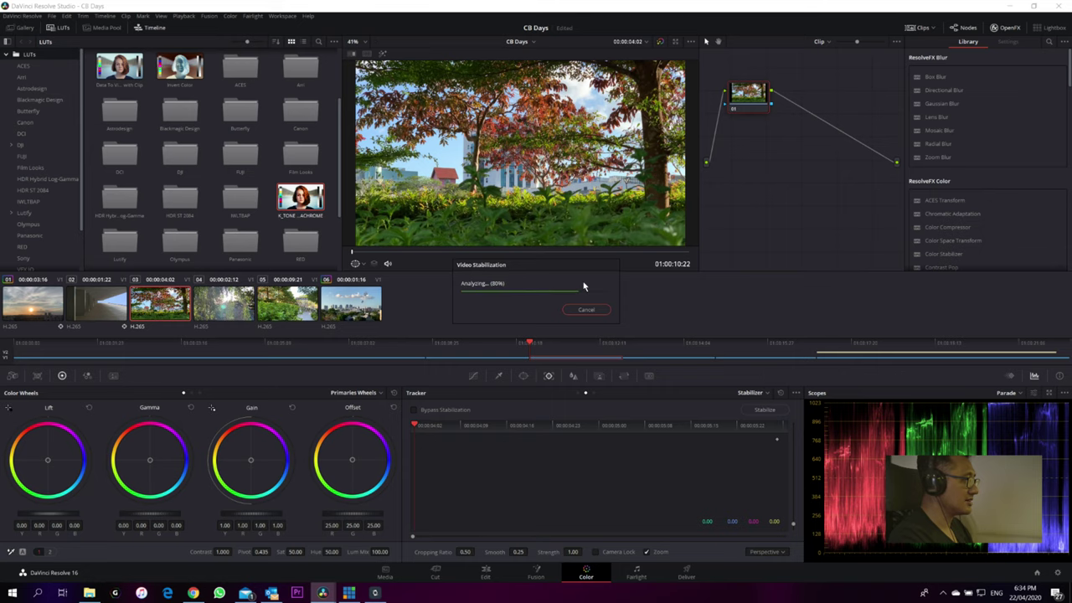
{"action": "left_click", "coordinate": [371, 315]}
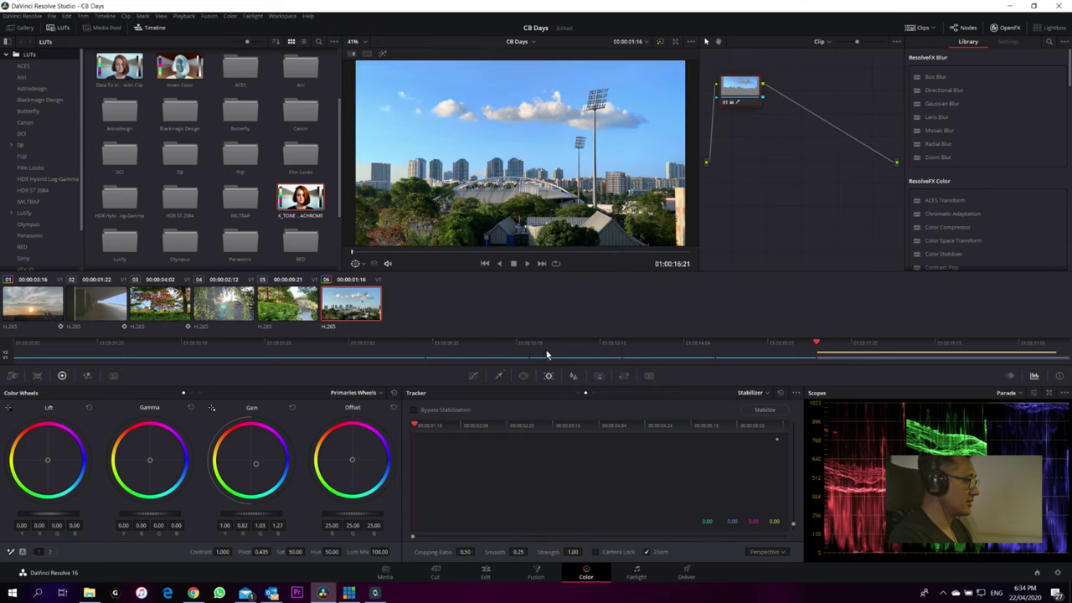
- Choose the YouTube render preset on the Deliver page, trying 2160p and settling on 1080p
{"action": "left_click", "coordinate": [686, 577]}
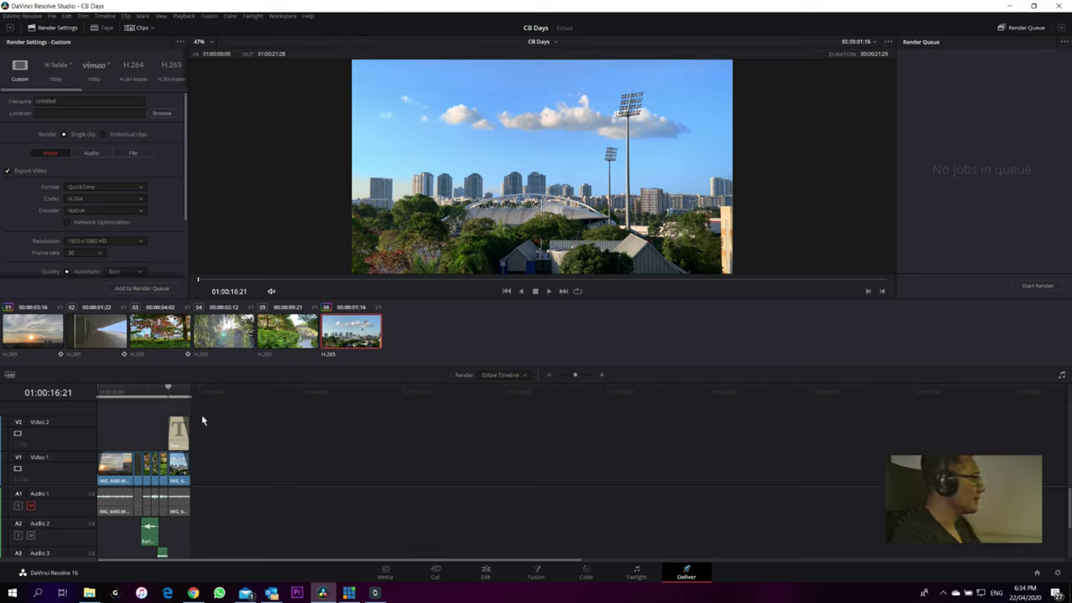
{"action": "left_click", "coordinate": [55, 70]}
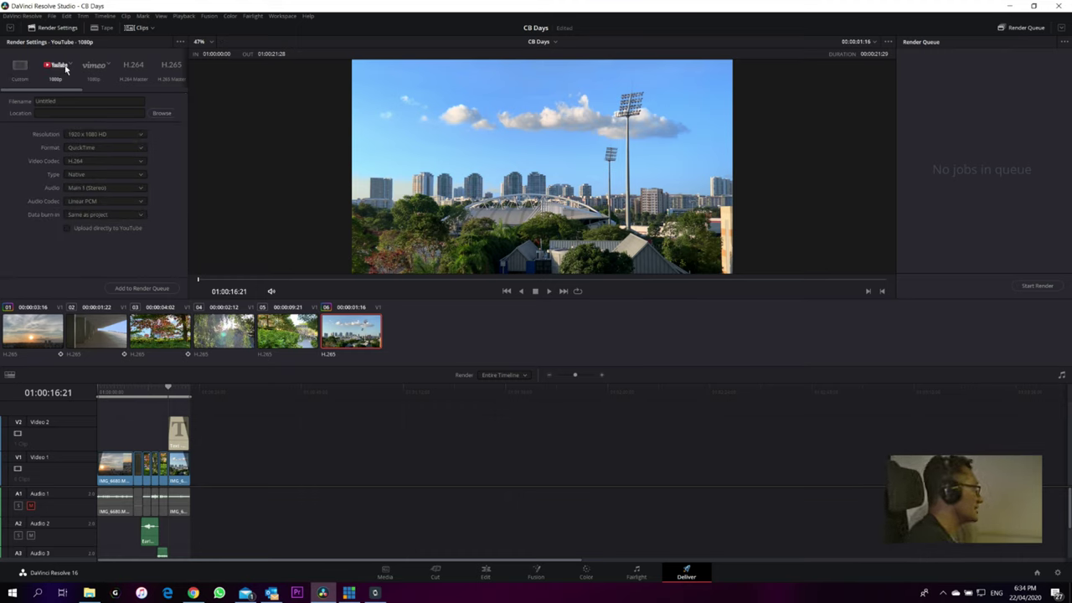
{"action": "left_click", "coordinate": [72, 67]}
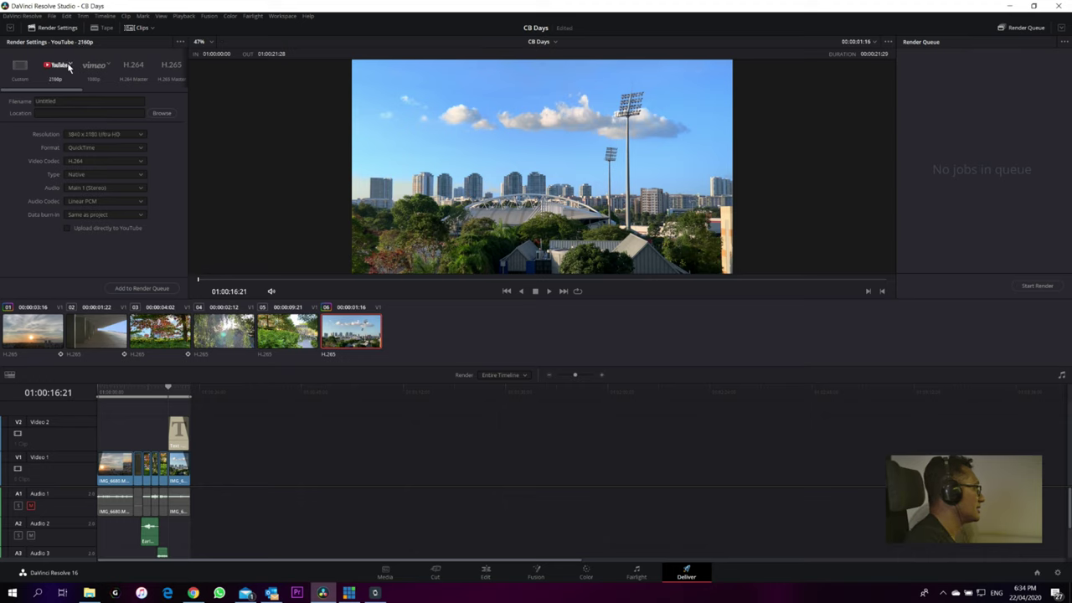
{"action": "left_click", "coordinate": [72, 66]}
{"action": "left_click", "coordinate": [62, 87]}
- Add a render job with the filename "CB days" and the Downloads folder as its location to the render queue
{"action": "double_click", "coordinate": [43, 101]}
{"action": "type", "text": "CB days"}
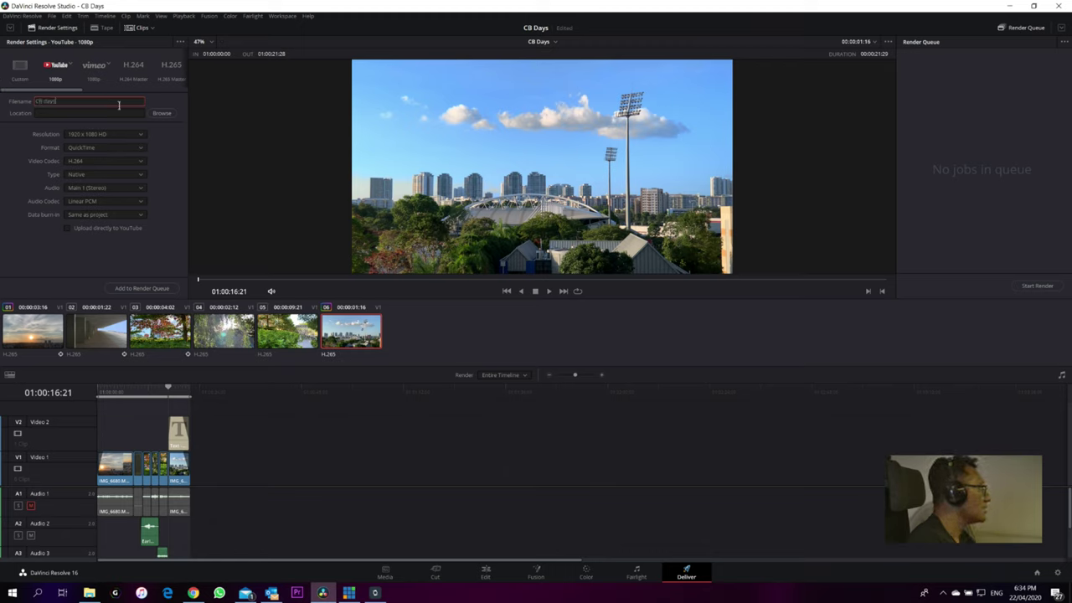
{"action": "left_click", "coordinate": [162, 112]}
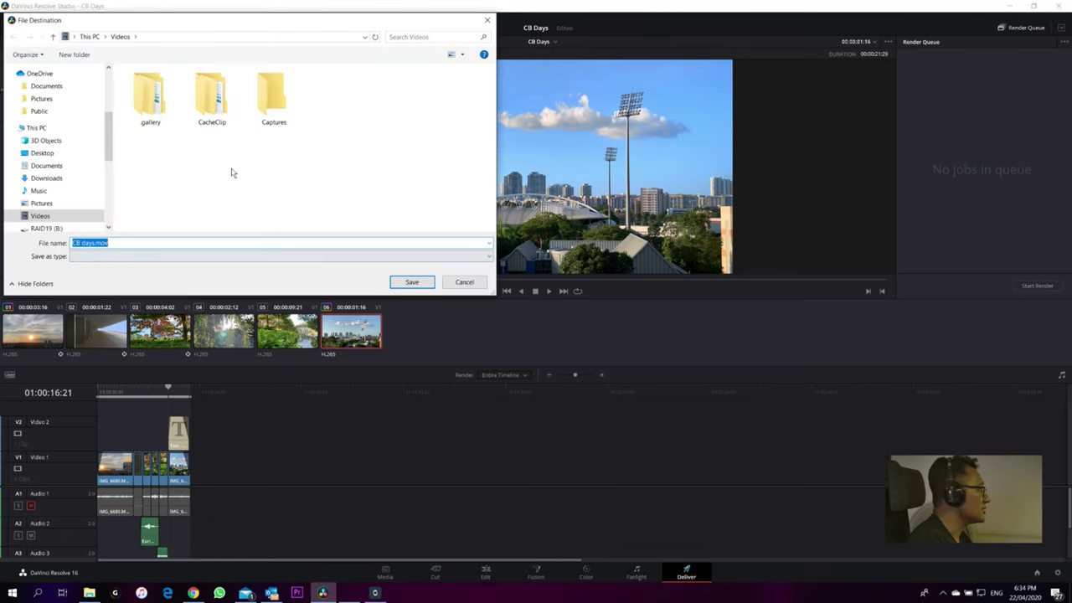
{"action": "left_click", "coordinate": [57, 179]}
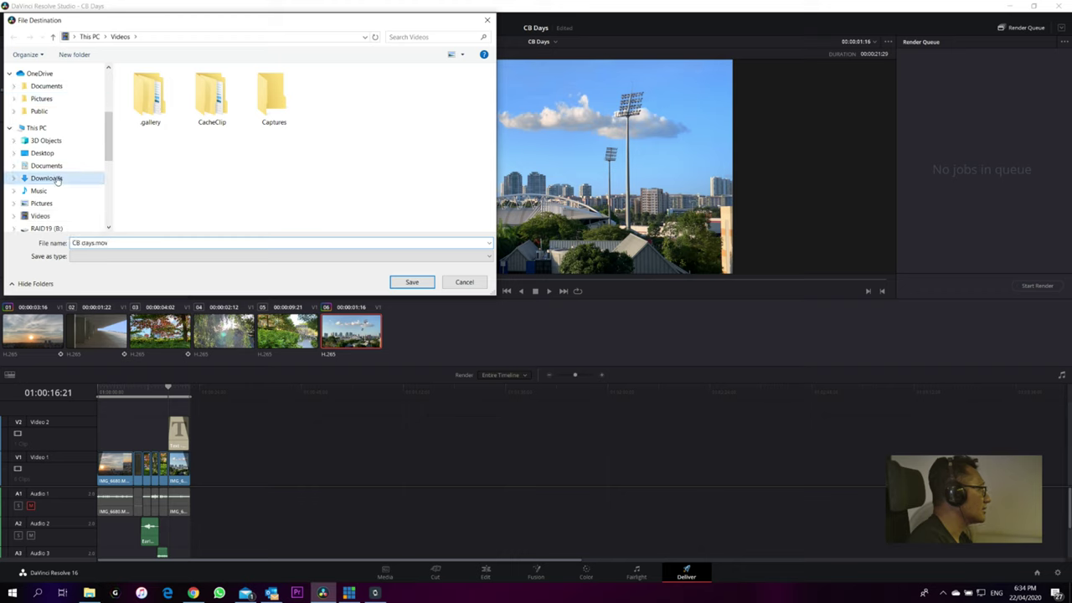
{"action": "left_click", "coordinate": [412, 282]}
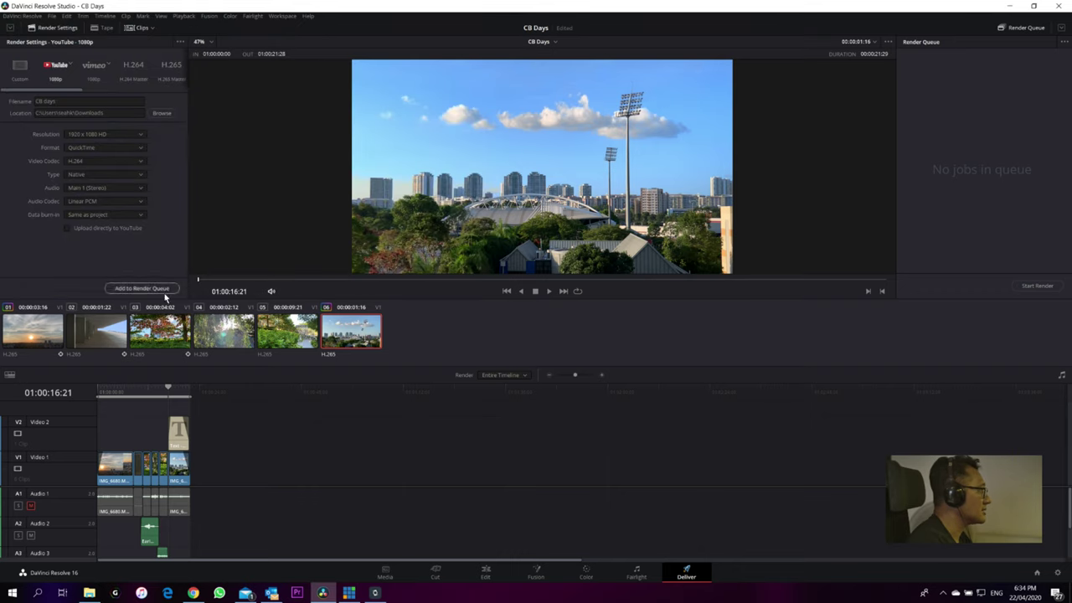
{"action": "left_click", "coordinate": [155, 289]}
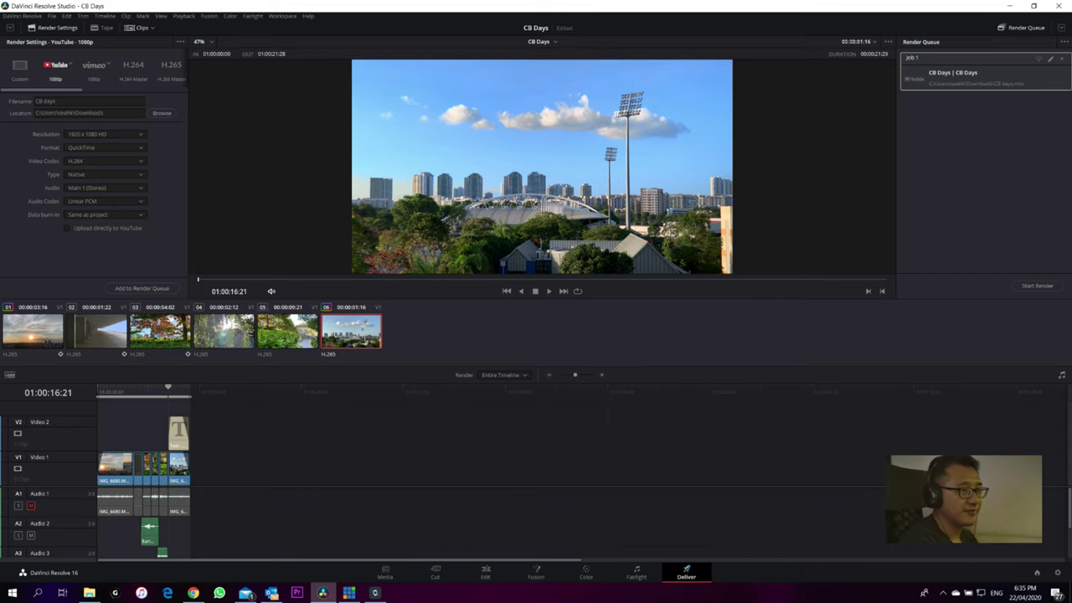
{"action": "left_click", "coordinate": [348, 592]}
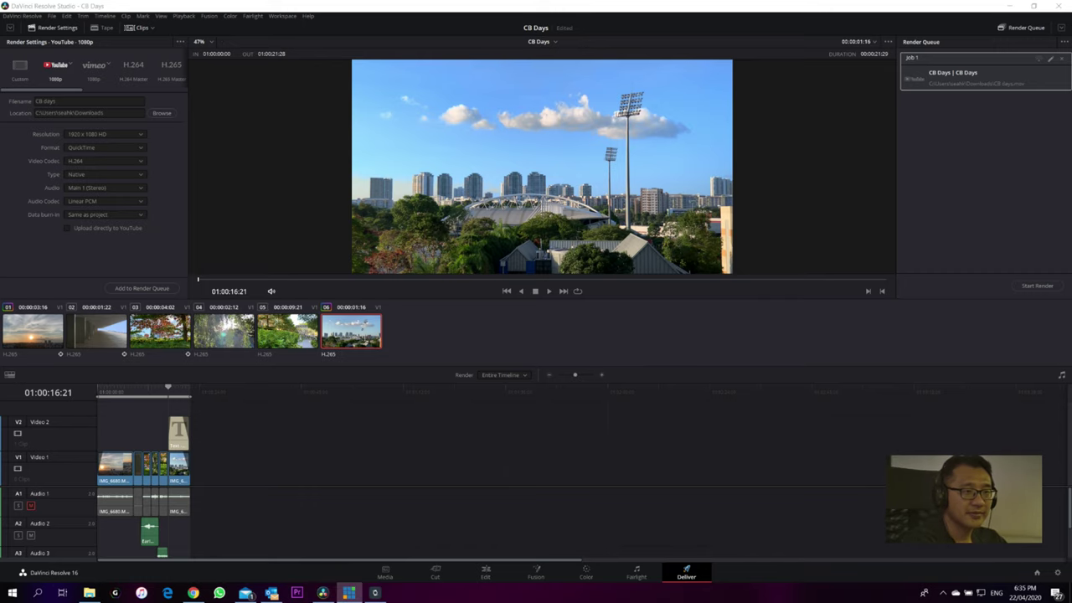